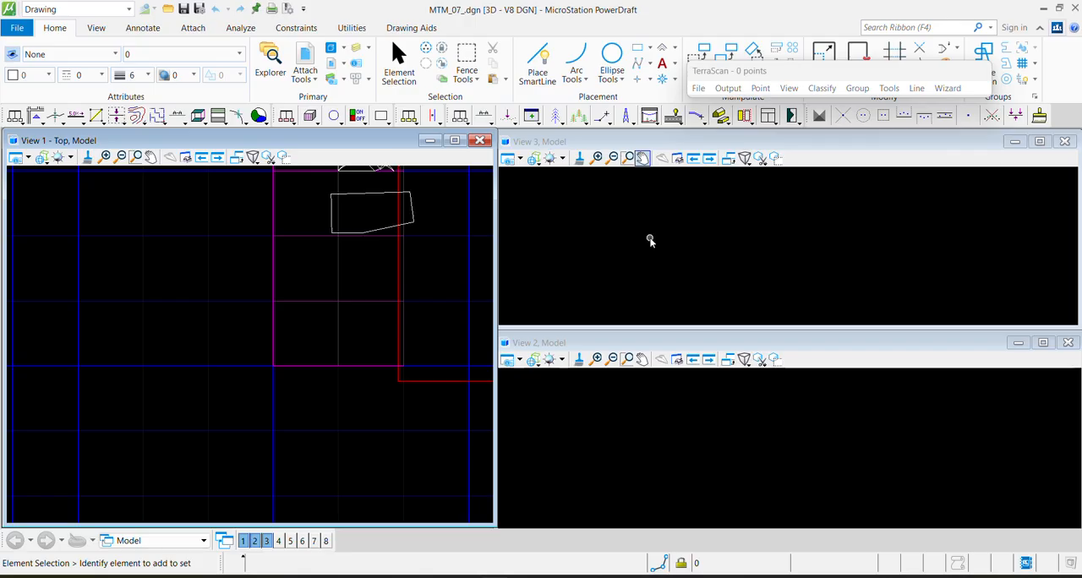
# Load the 10.GROUND function key menu from the func folder and save it as the active function keys
pyautogui.click(885, 26)
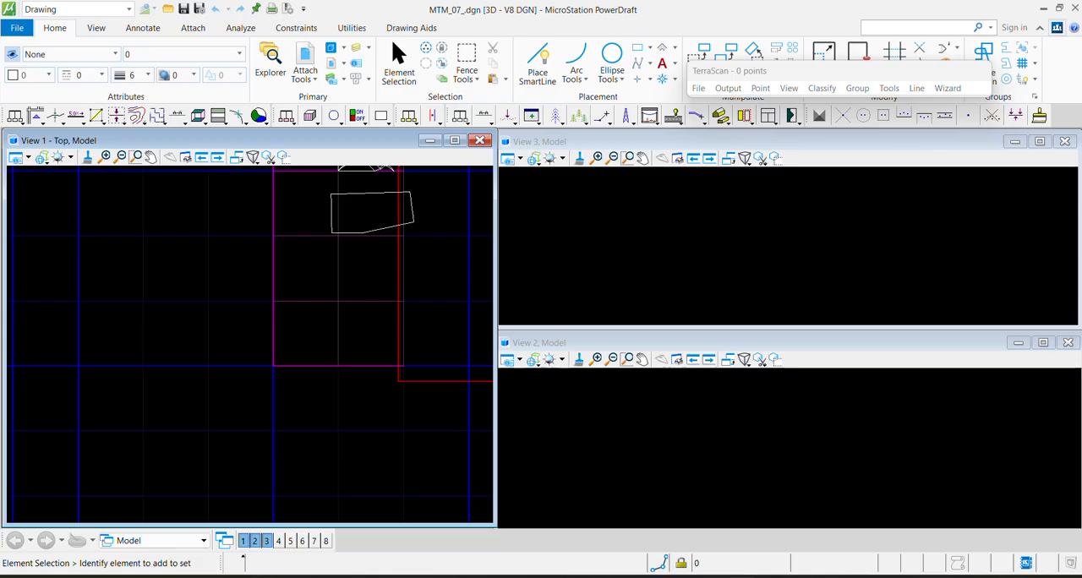
pyautogui.write('fun')
pyautogui.click(848, 63)
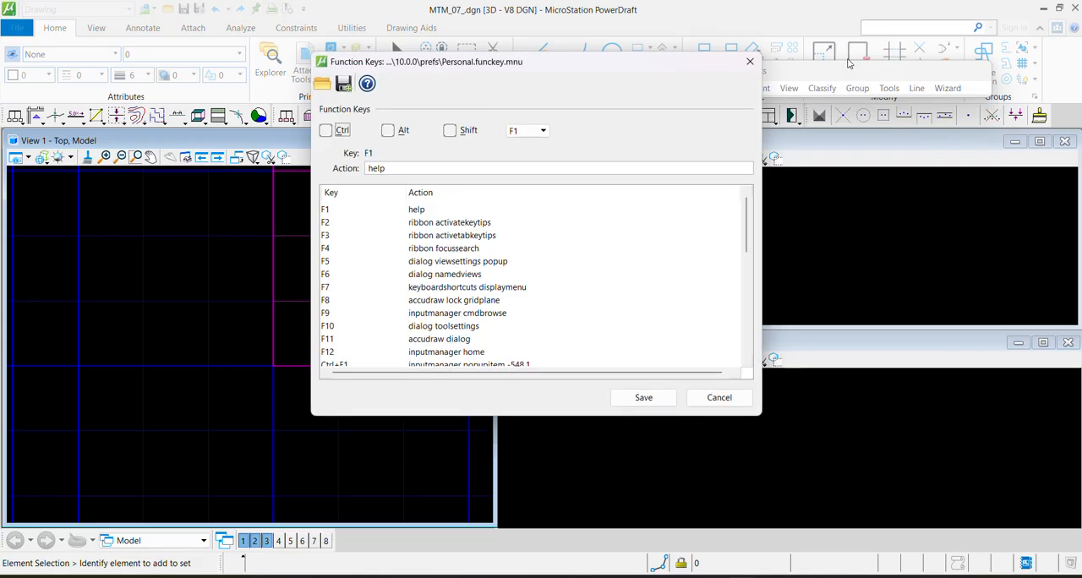
pyautogui.click(322, 82)
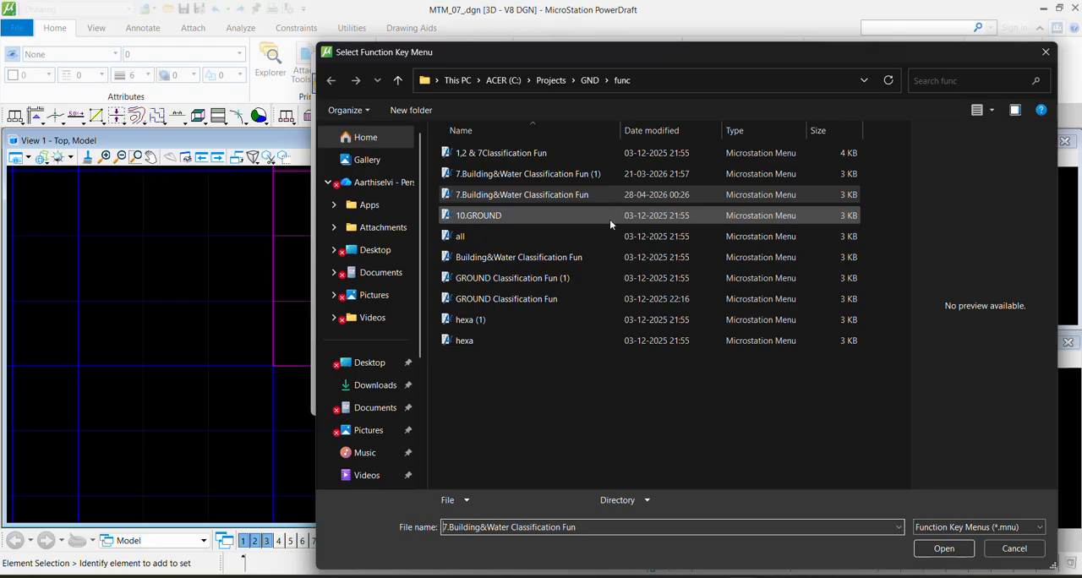
pyautogui.click(610, 218)
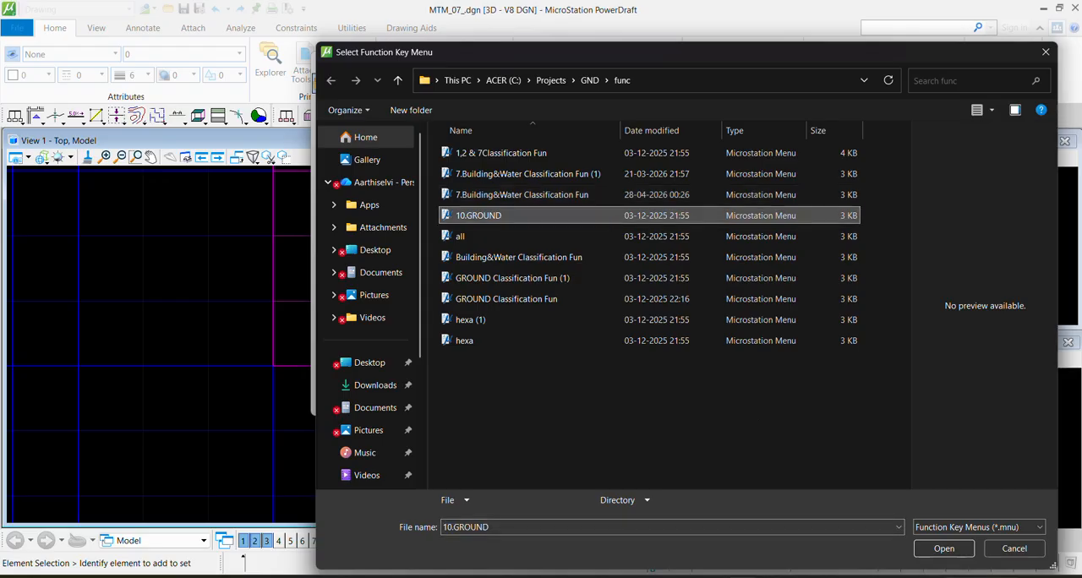
pyautogui.click(945, 552)
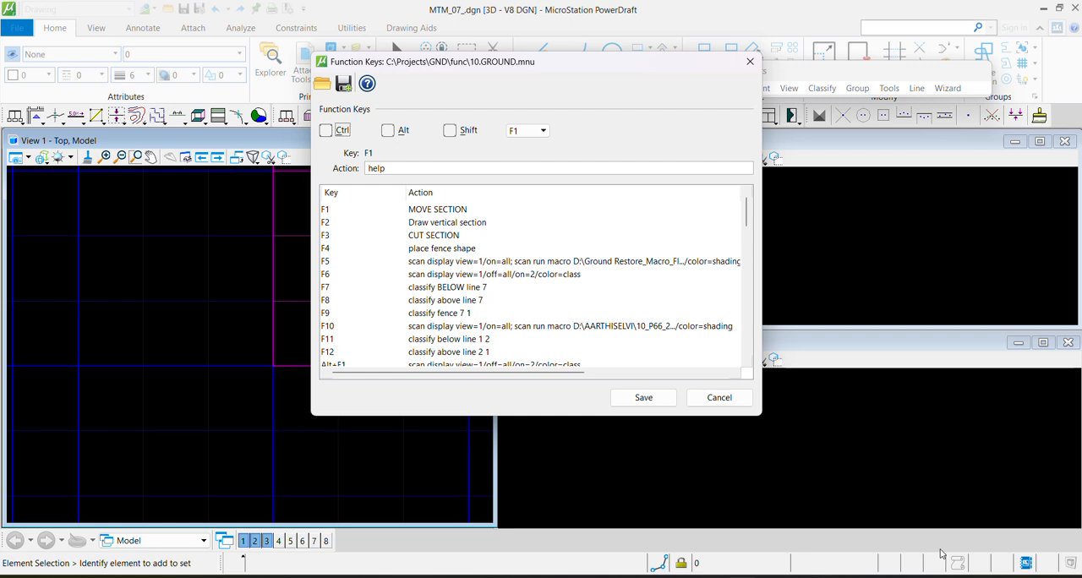
pyautogui.click(645, 397)
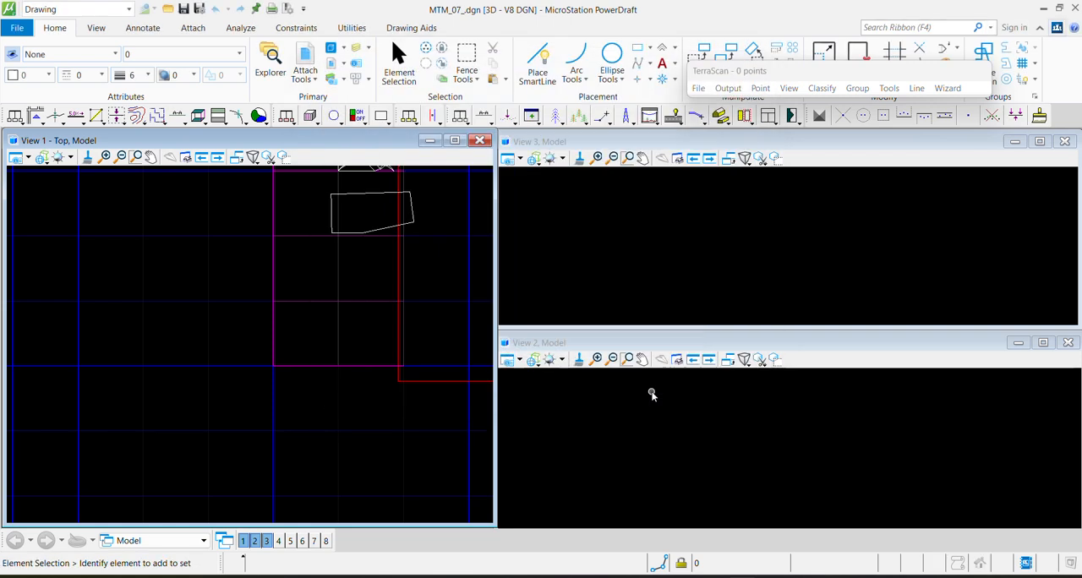
# Read the lidar points from 227_5154.laz as an Airborne lidar cloud with input and active projection 2949, fitting view 1
pyautogui.click(700, 89)
pyautogui.click(715, 143)
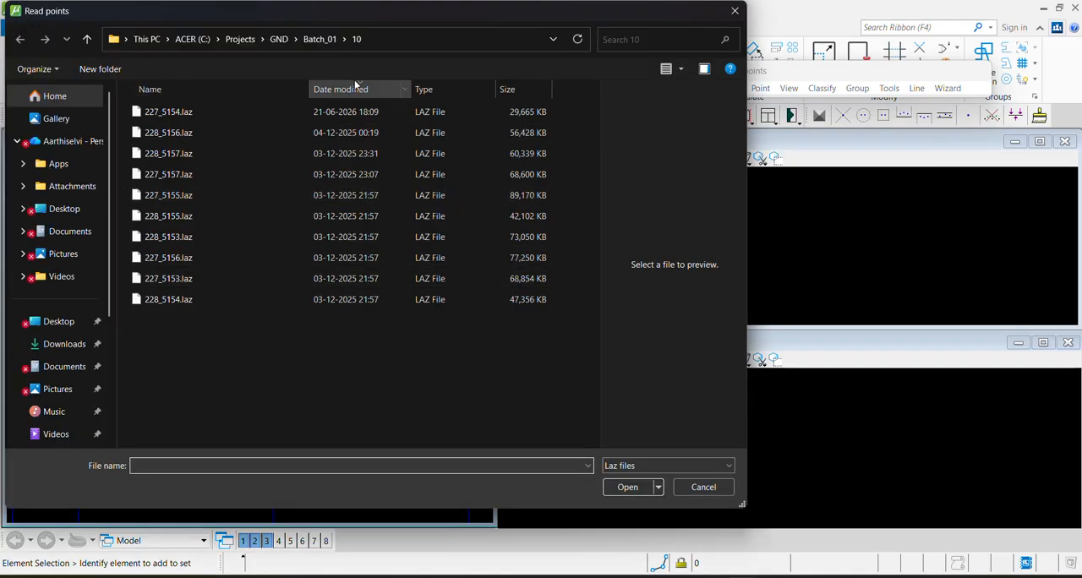
pyautogui.click(354, 81)
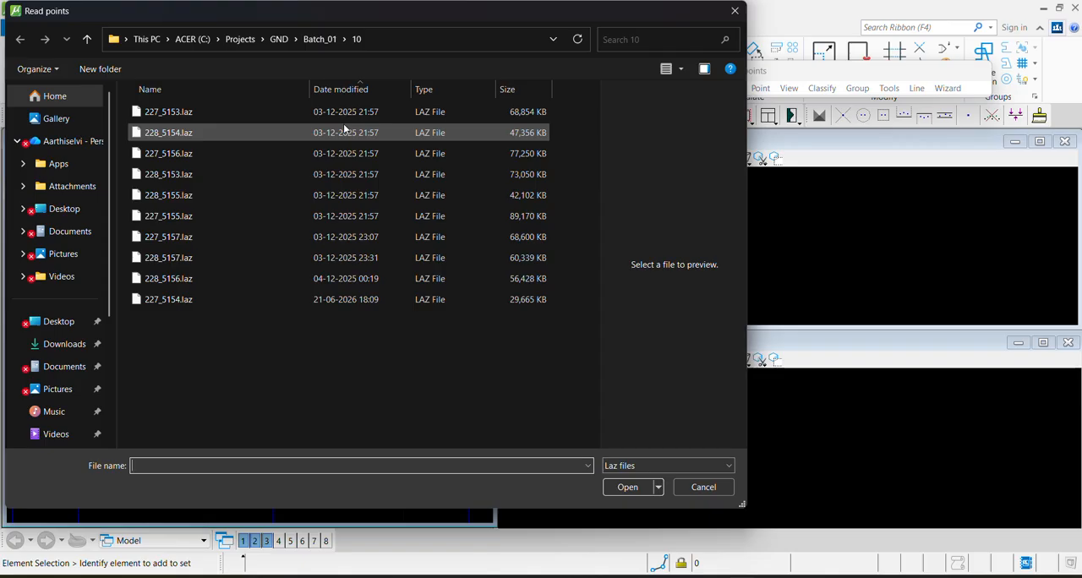
pyautogui.click(380, 299)
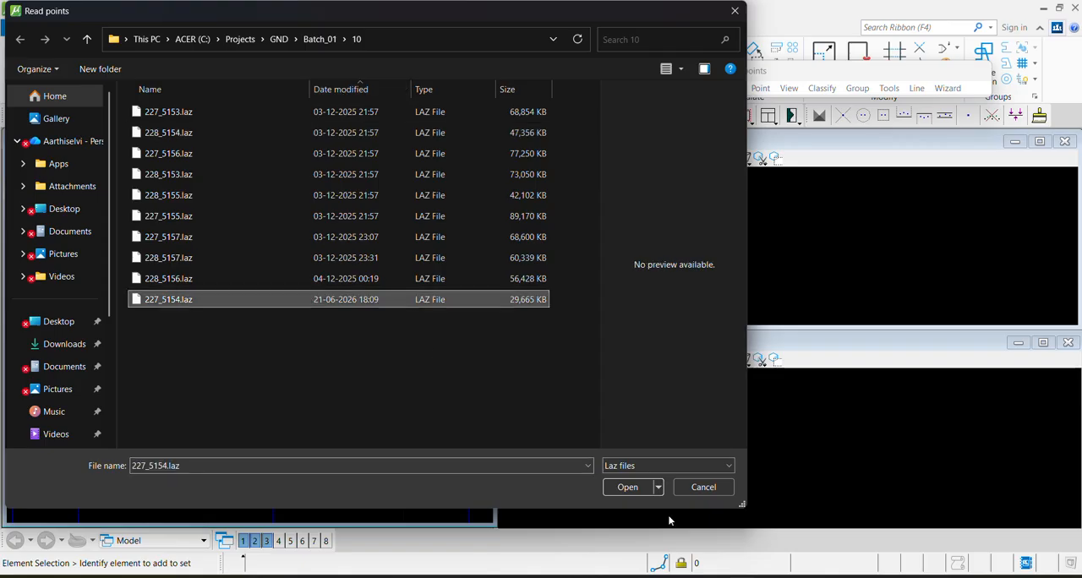
pyautogui.click(621, 490)
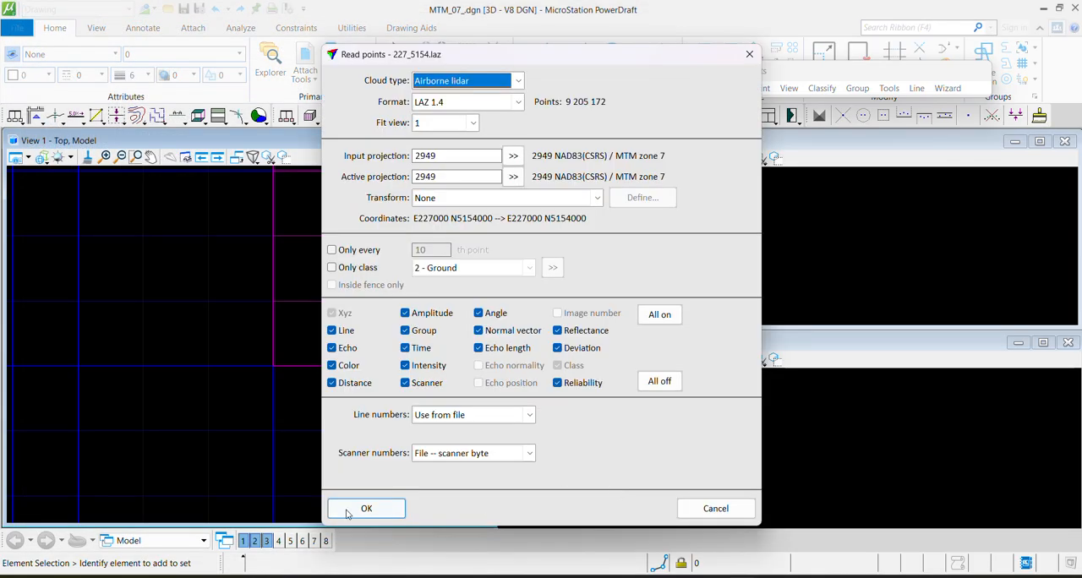
pyautogui.click(355, 511)
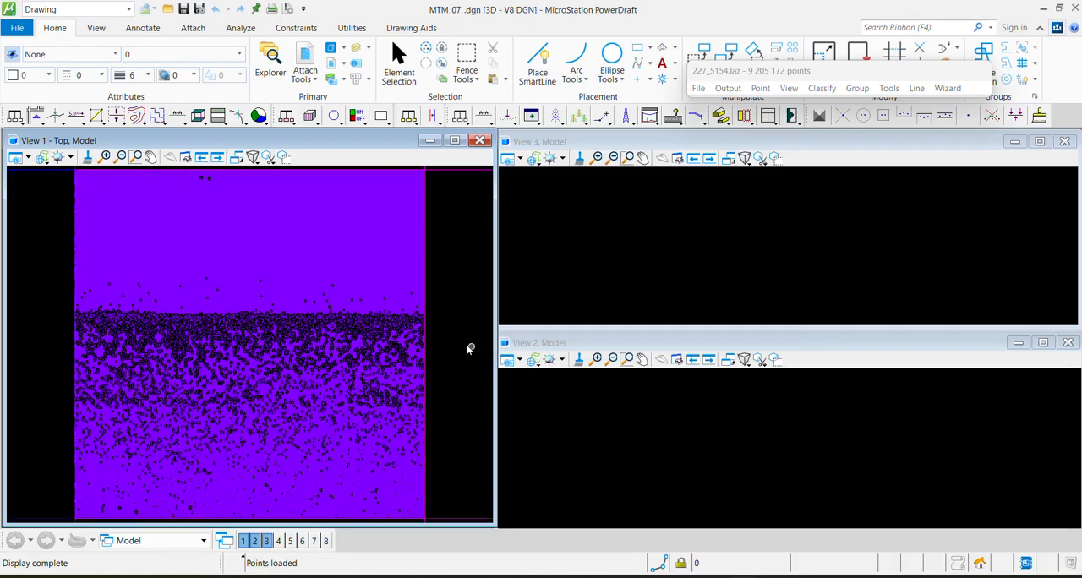
# Examine the loaded point cloud's statistics, checking the point count and elevation range of every class
pyautogui.scroll(-3, 379, 336)
pyautogui.moveTo(379, 335); pyautogui.dragTo(328, 365, button='middle')
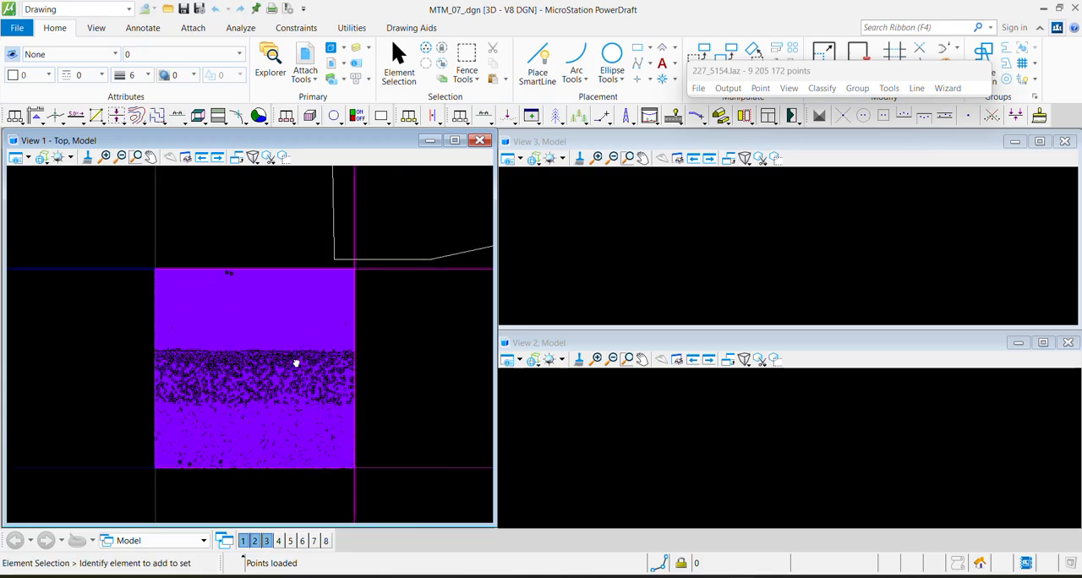
pyautogui.click(895, 90)
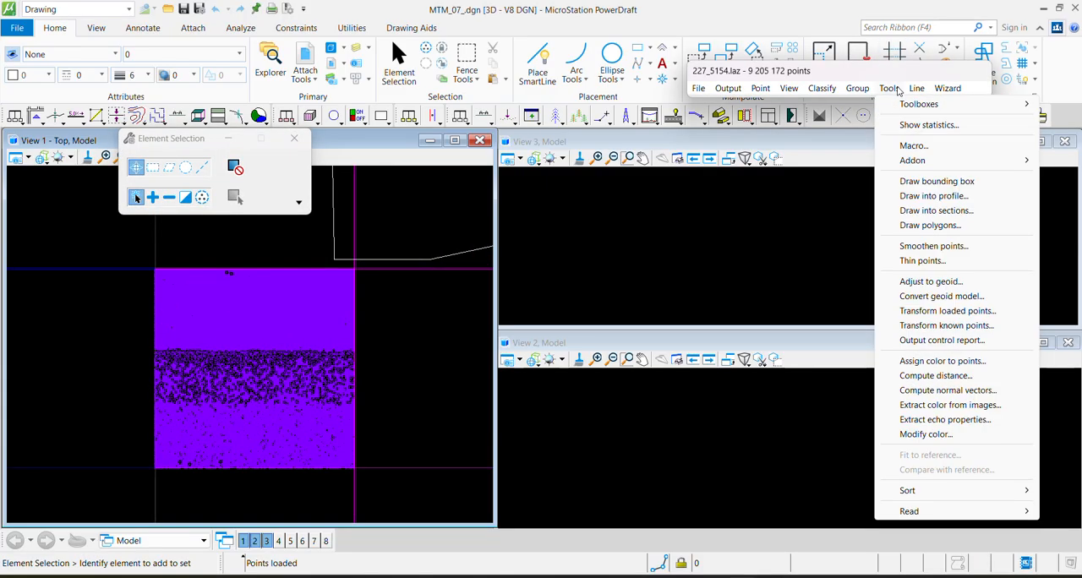
pyautogui.moveTo(809, 70)
pyautogui.mouseDown()
pyautogui.moveTo(779, 71)
pyautogui.moveTo(796, 72)
pyautogui.mouseUp()
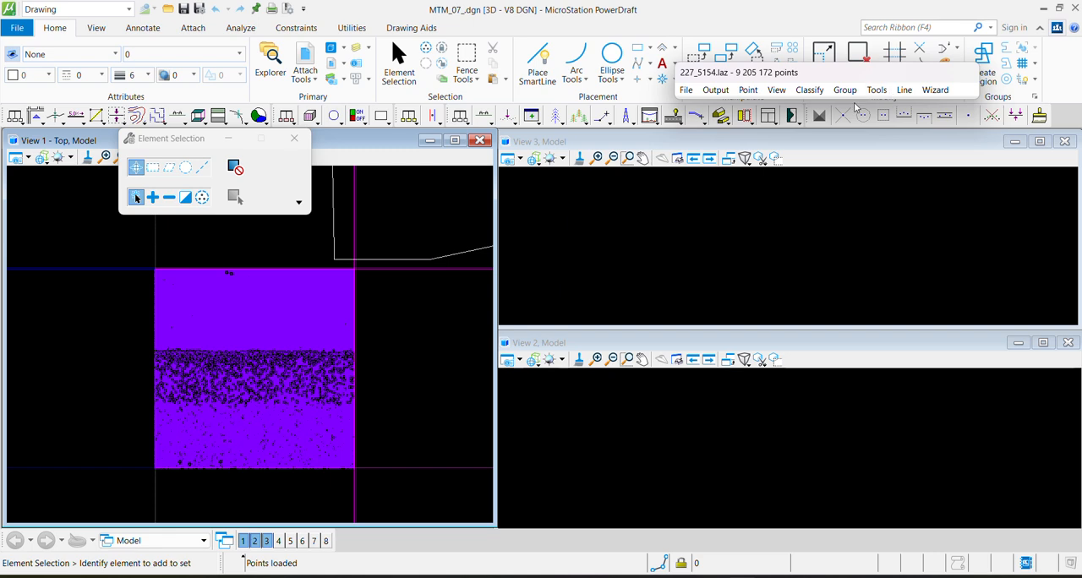
pyautogui.click(877, 91)
pyautogui.click(917, 126)
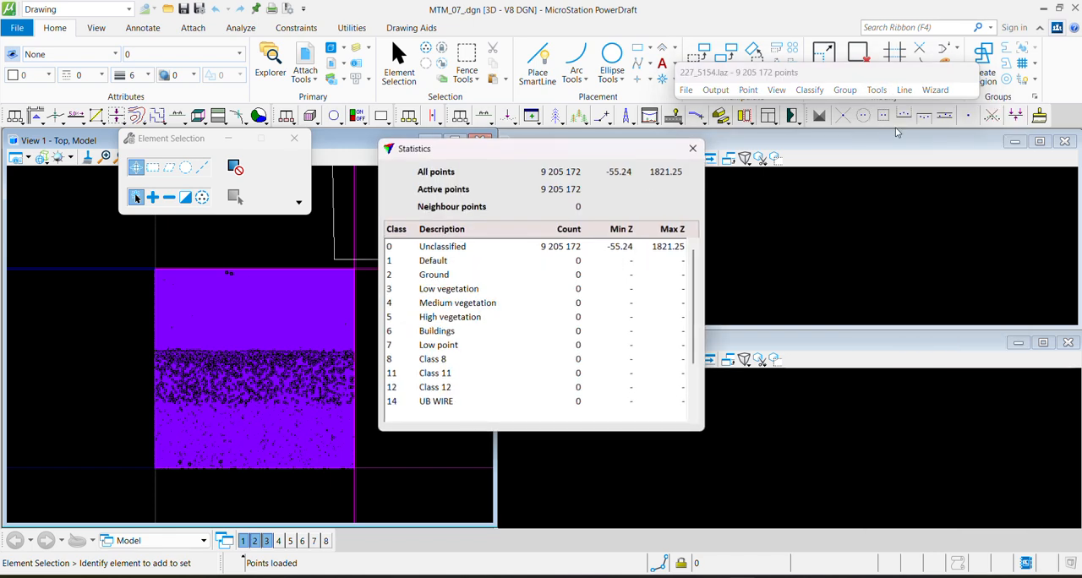
pyautogui.click(432, 248)
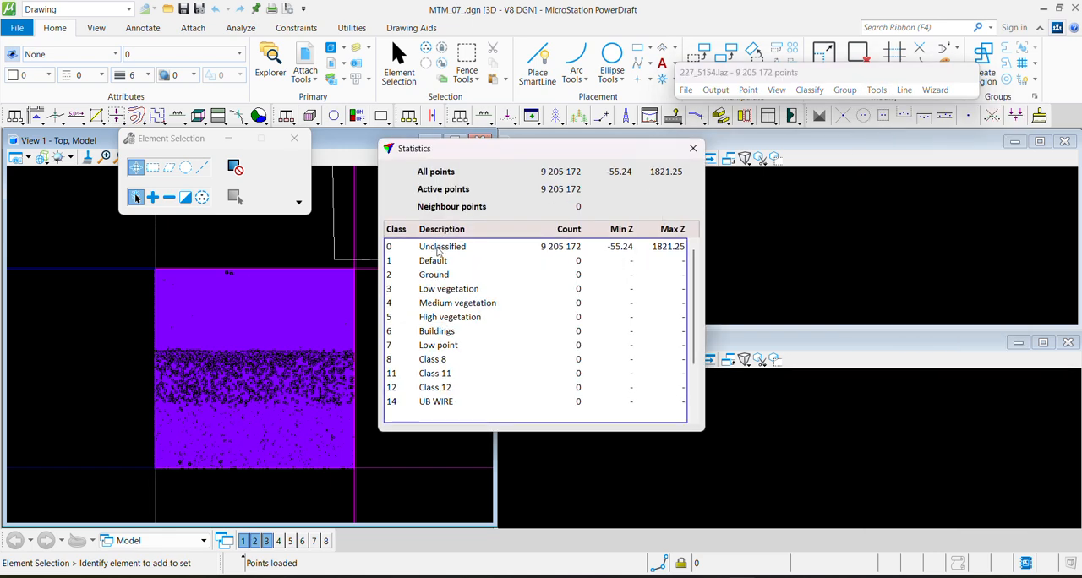
pyautogui.scroll(-2, 556, 254)
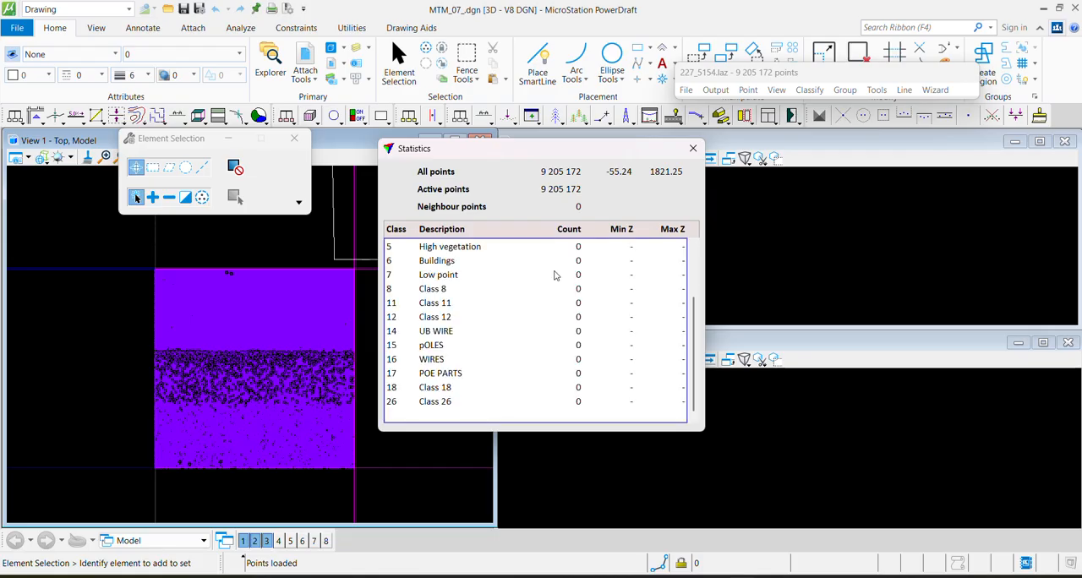
pyautogui.scroll(2, 556, 274)
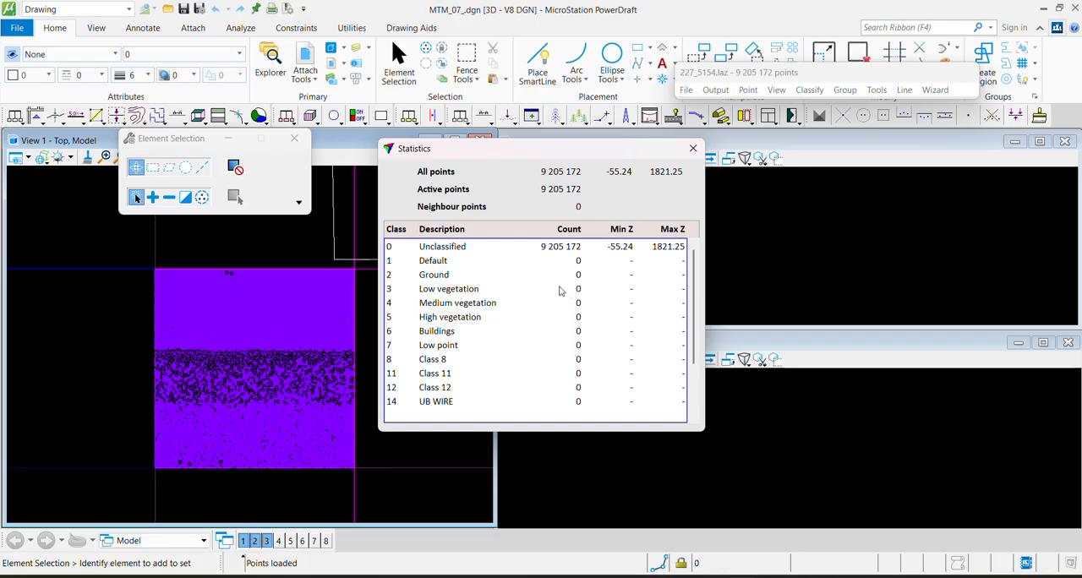
pyautogui.scroll(-1, 461, 313)
pyautogui.scroll(-1, 470, 334)
pyautogui.scroll(3, 472, 338)
pyautogui.click(693, 149)
# Place a Block fence in Inside mode around the whole point cloud tile in the top view
pyautogui.moveTo(213, 334); pyautogui.dragTo(209, 358, button='middle')
pyautogui.click(399, 61)
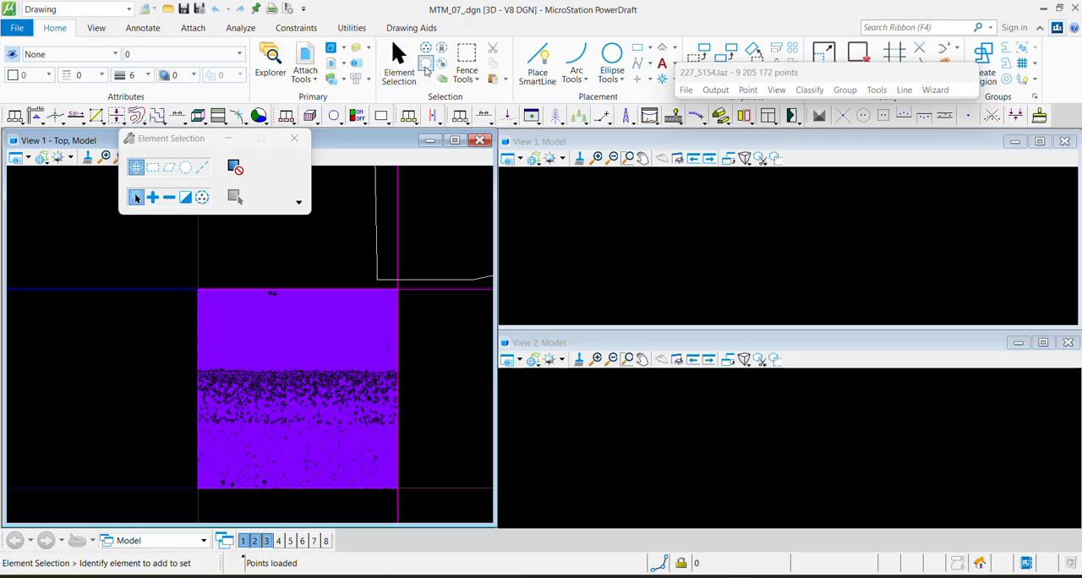
pyautogui.click(467, 54)
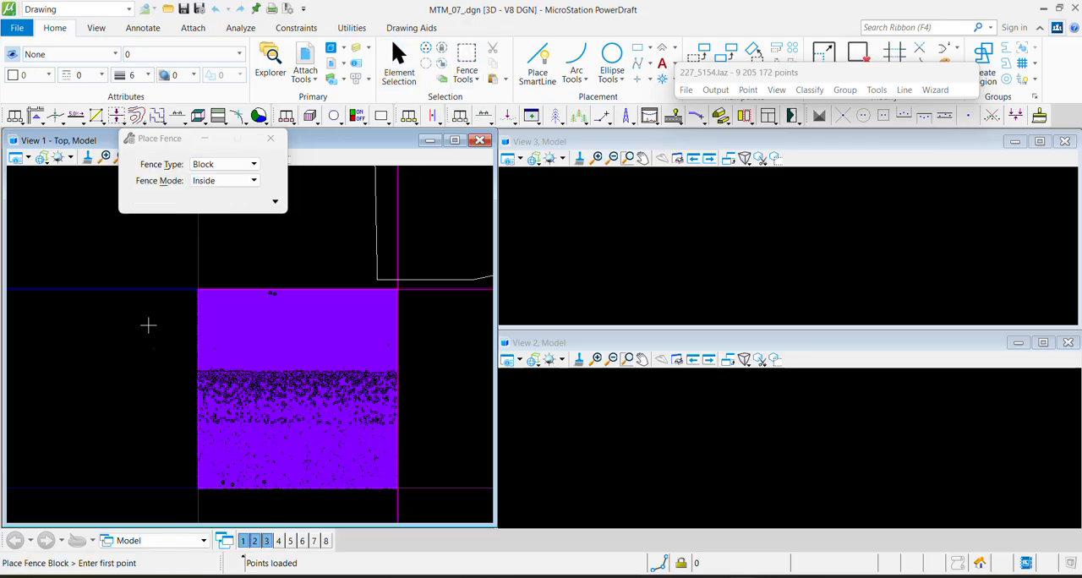
pyautogui.click(178, 281)
pyautogui.click(427, 505)
pyautogui.scroll(4, 234, 300)
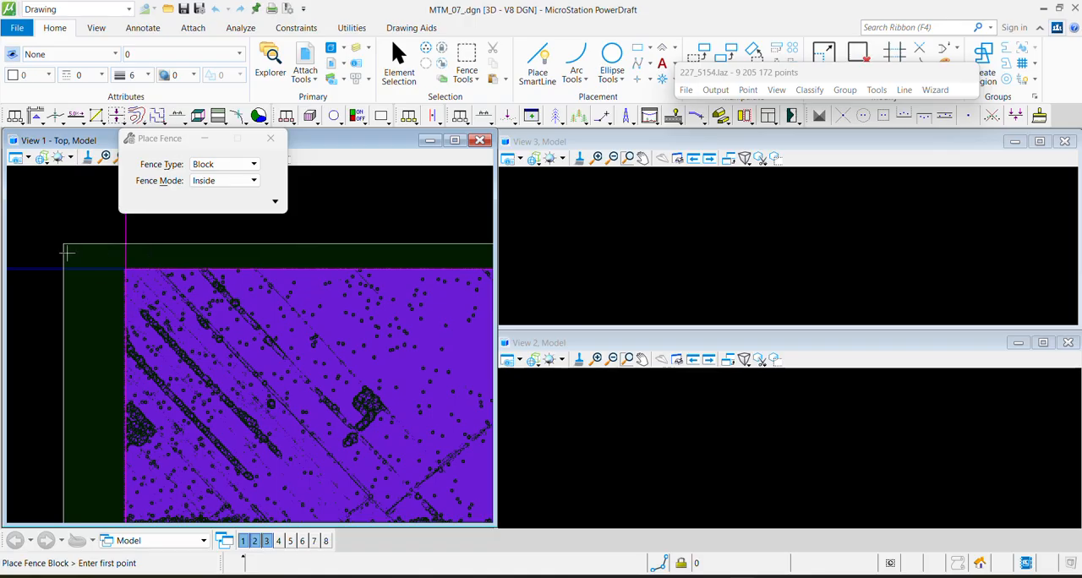
pyautogui.scroll(-3, 346, 260)
pyautogui.moveTo(427, 444); pyautogui.dragTo(325, 381, button='middle')
pyautogui.moveTo(94, 307); pyautogui.dragTo(123, 333, button='middle')
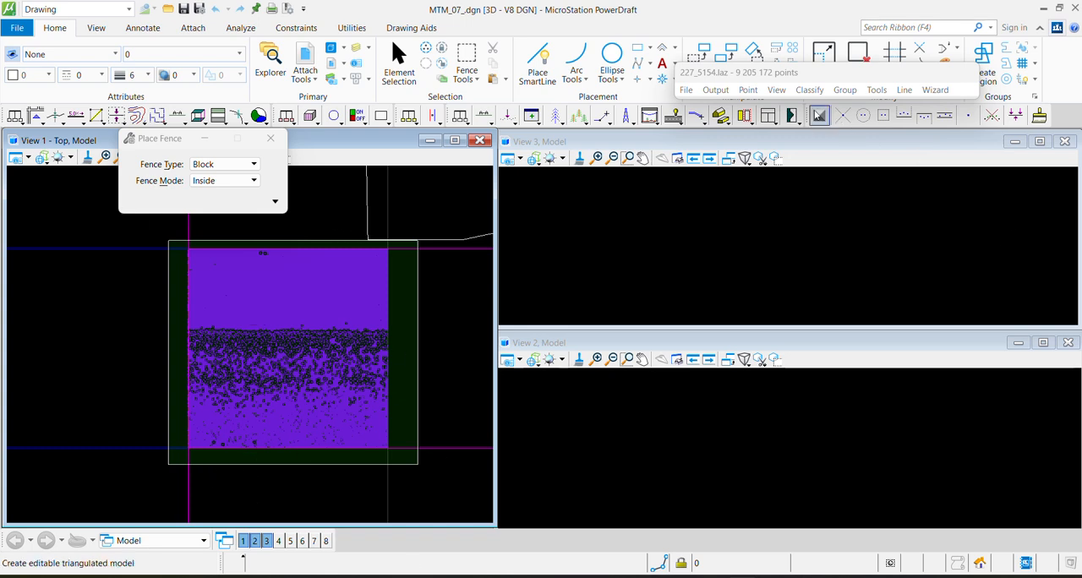
# Set up the Ground classification routine from 0 - Unclassified, inside fence only, with Aerial low + Ground points as initial points
pyautogui.click(810, 90)
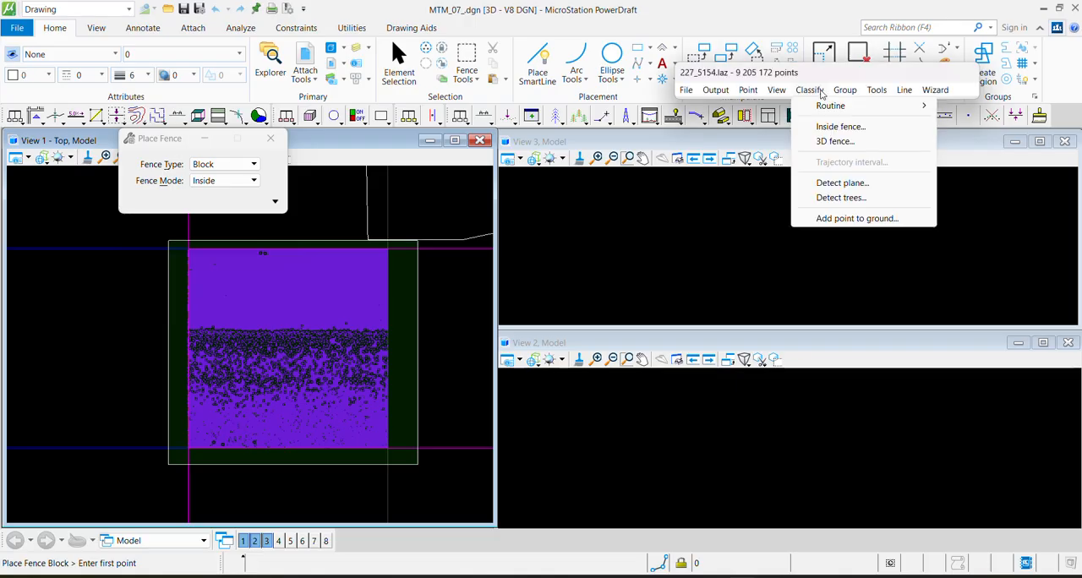
pyautogui.moveTo(830, 106)
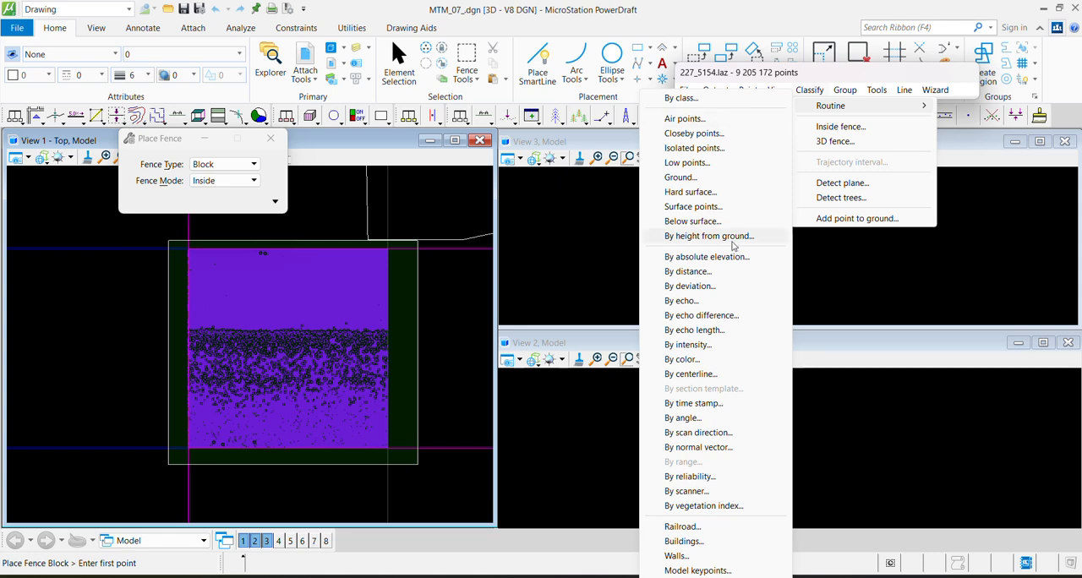
pyautogui.click(810, 93)
pyautogui.click(811, 93)
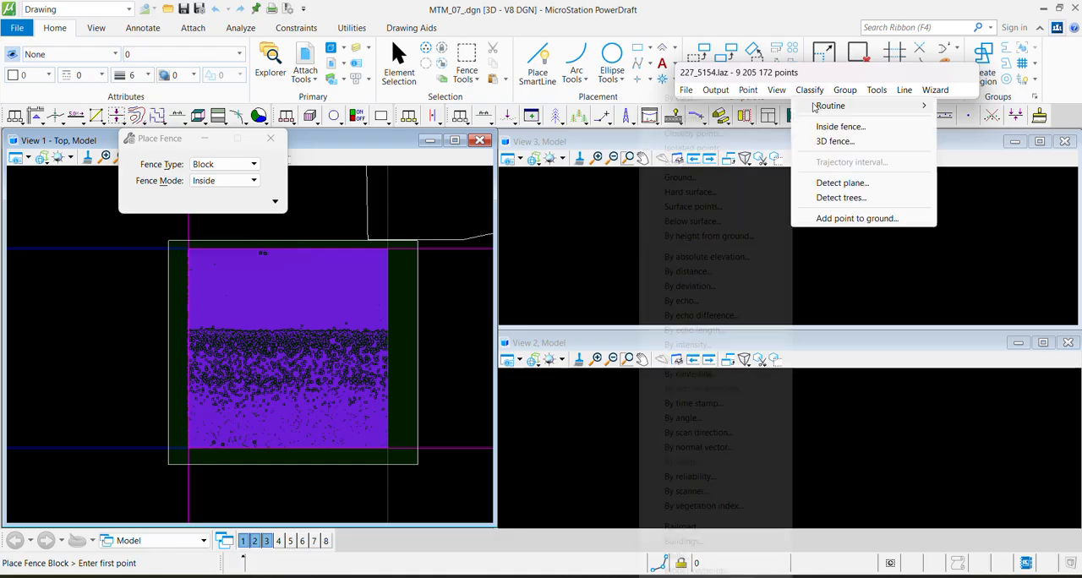
pyautogui.moveTo(812, 107)
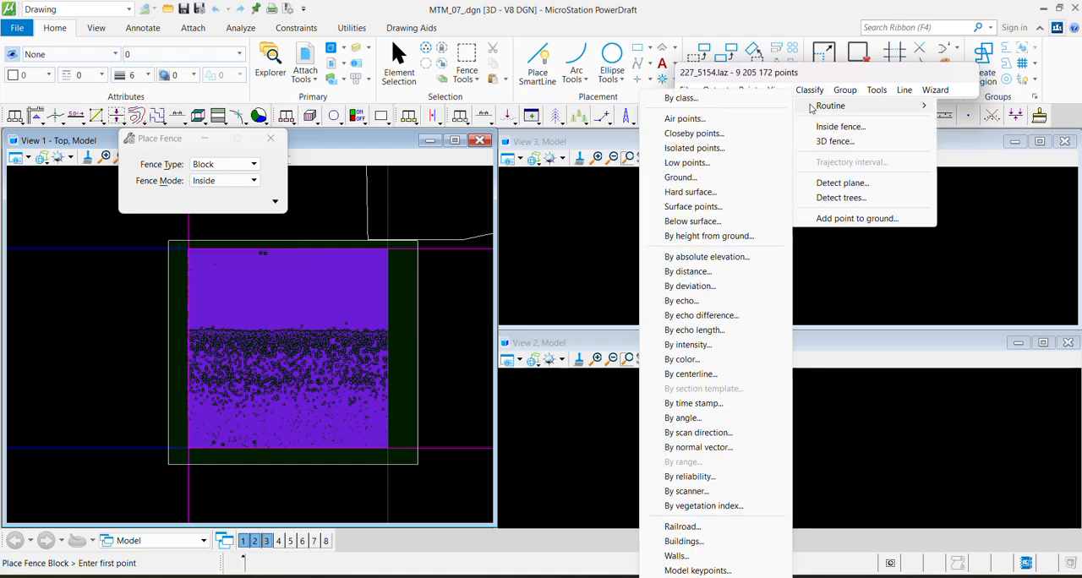
pyautogui.click(698, 180)
pyautogui.moveTo(499, 67); pyautogui.dragTo(518, 62)
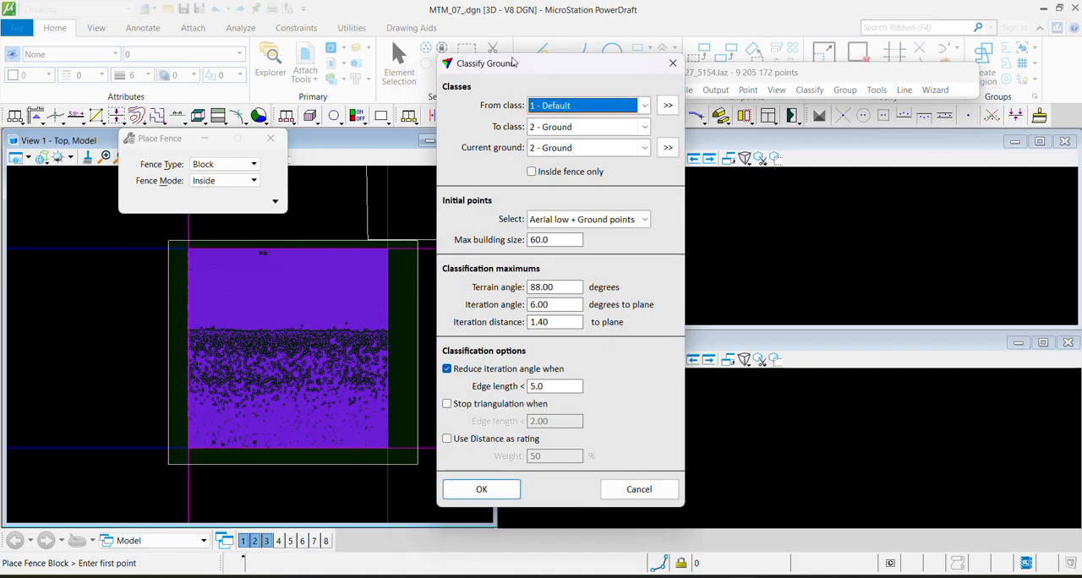
pyautogui.click(548, 109)
pyautogui.click(560, 168)
pyautogui.click(532, 172)
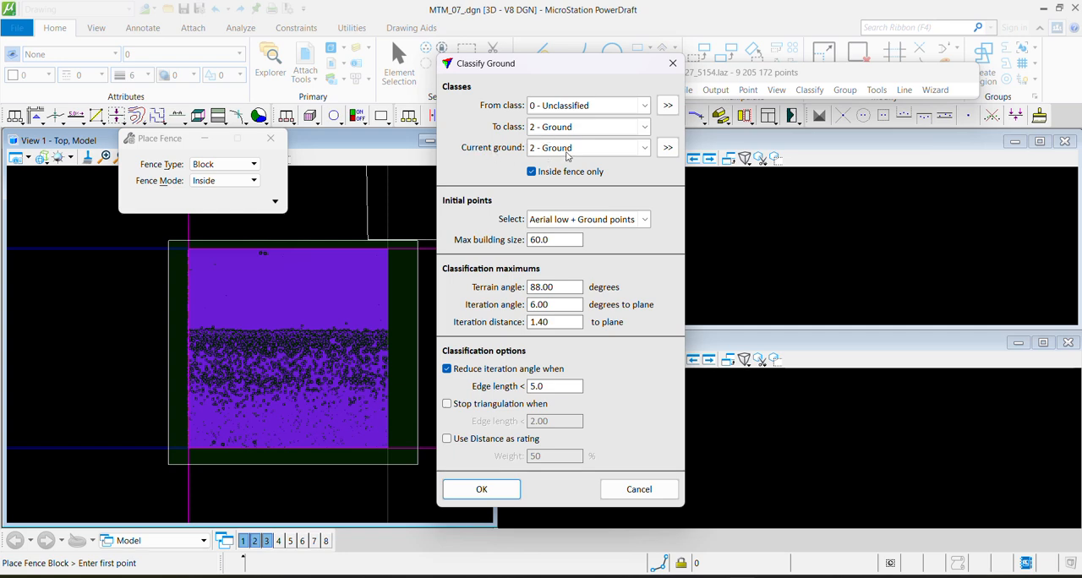
pyautogui.click(563, 222)
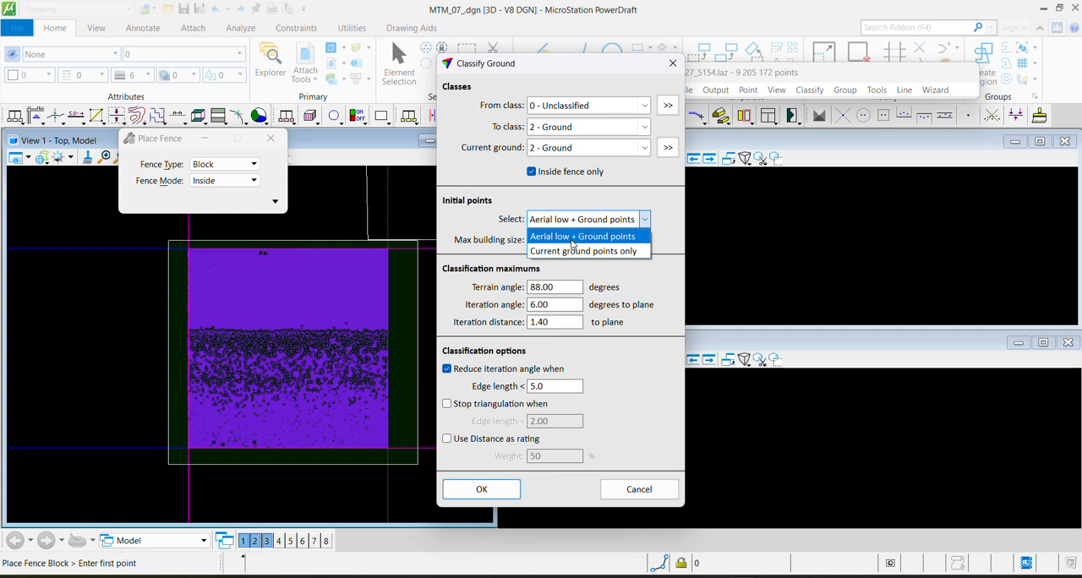
pyautogui.click(572, 245)
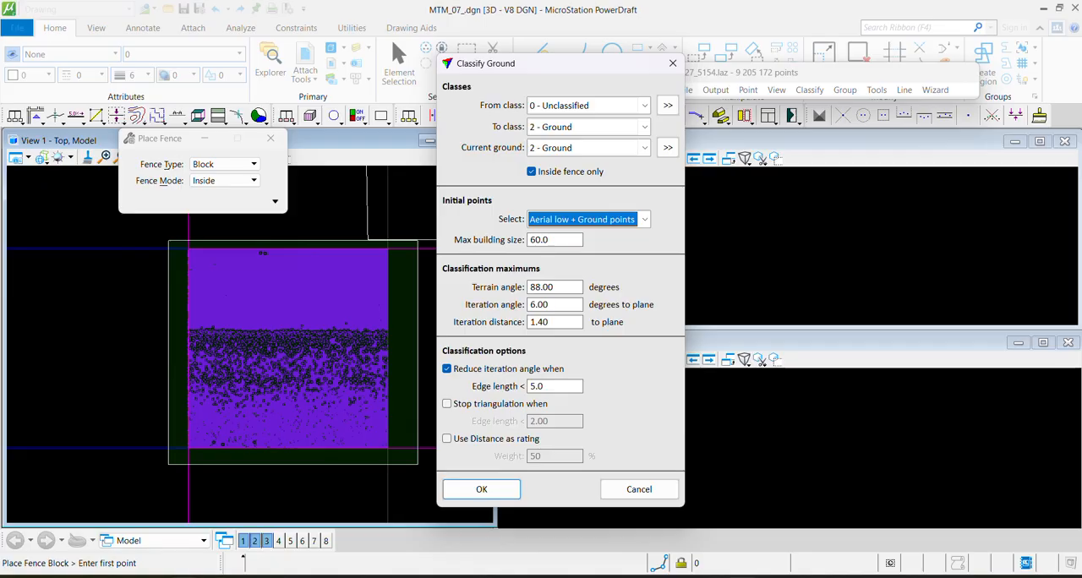
# Switch to Paint and prepare its blank canvas for an explanatory sketch
pyautogui.press('super+s')
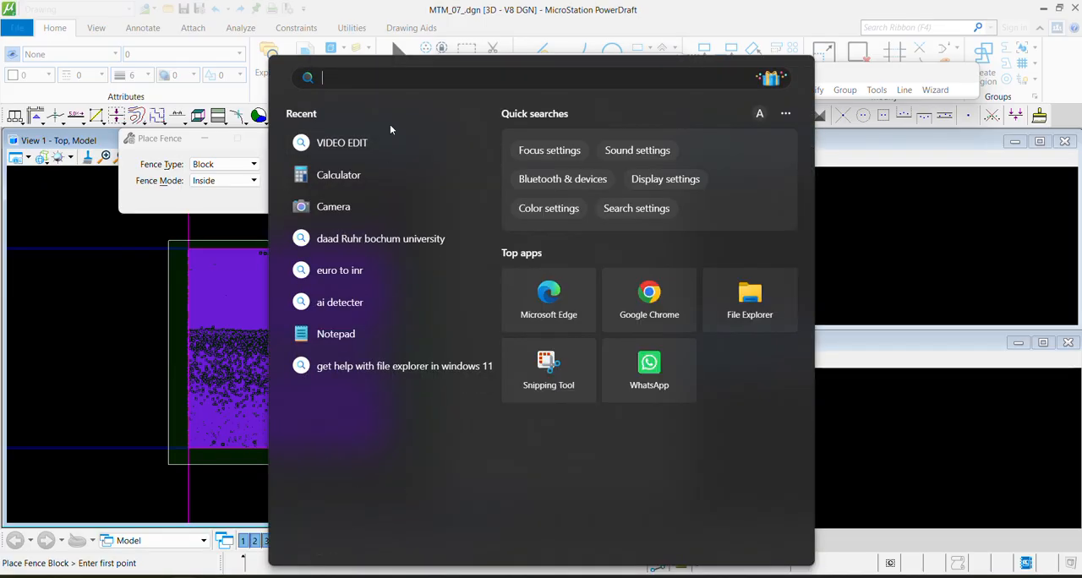
pyautogui.write('paint')
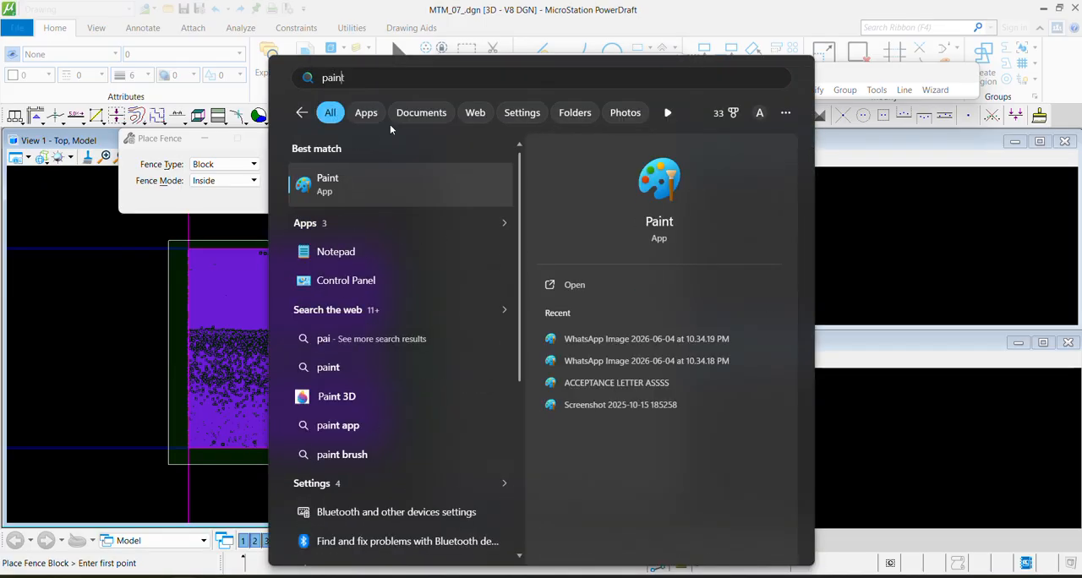
pyautogui.click(405, 189)
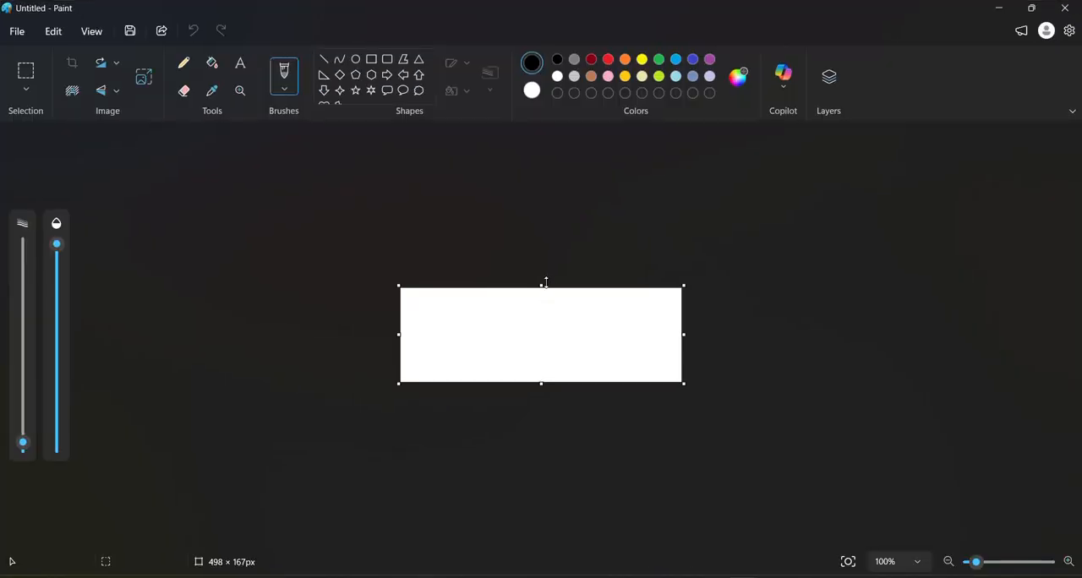
pyautogui.click(542, 288)
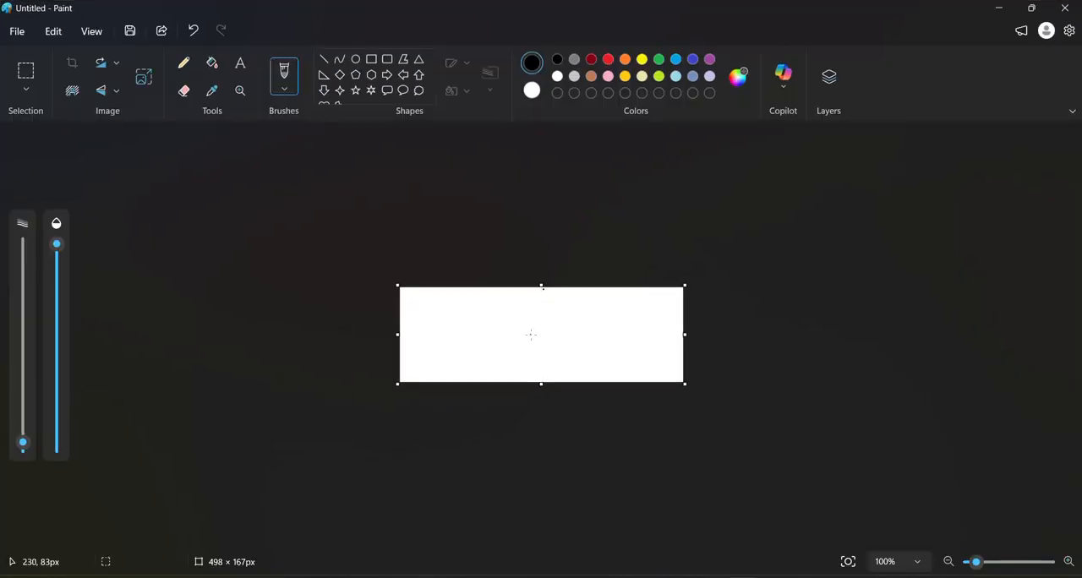
pyautogui.keyDown('ctrl'); pyautogui.scroll(6, 531, 334); pyautogui.keyUp('ctrl')
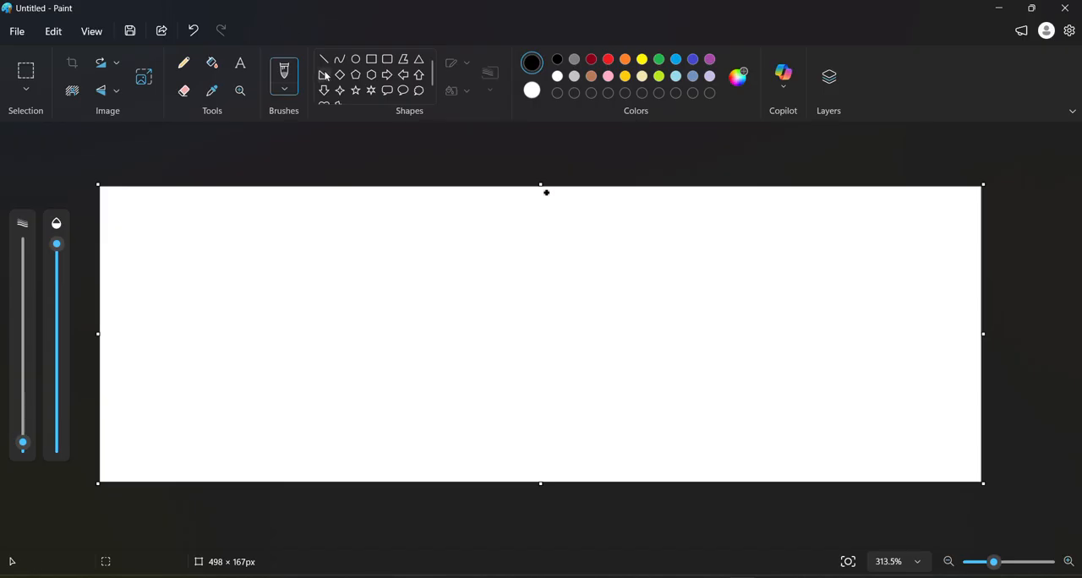
pyautogui.click(324, 59)
pyautogui.moveTo(206, 320)
pyautogui.mouseDown()
pyautogui.moveTo(288, 301)
pyautogui.moveTo(420, 305)
pyautogui.mouseUp()
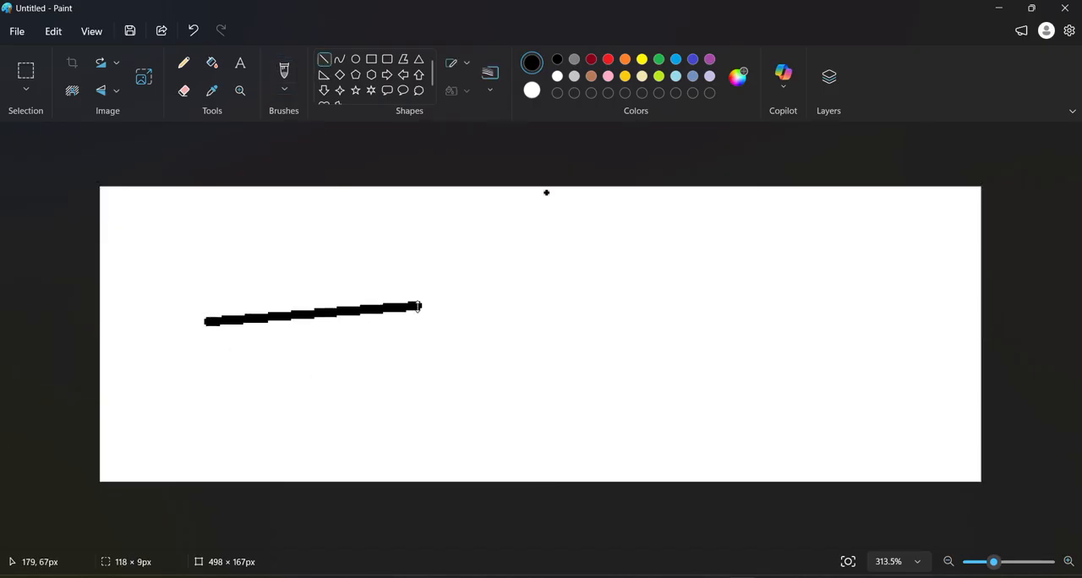
pyautogui.click(487, 326)
pyautogui.press('Delete')
pyautogui.hotkey('ctrl', 'z')
pyautogui.click(340, 59)
pyautogui.moveTo(207, 332); pyautogui.dragTo(271, 310)
pyautogui.hotkey('ctrl', 'z')
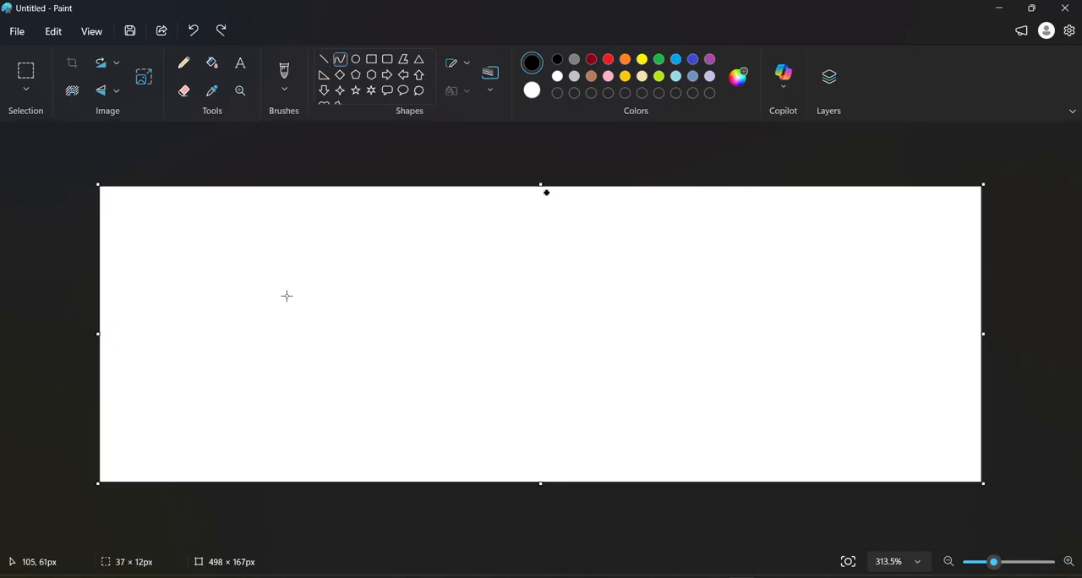
# Sketch a wavy black terrain profile across the canvas with the Pencil and scatter small black point marks along it
pyautogui.click(184, 63)
pyautogui.moveTo(220, 368)
pyautogui.mouseDown()
pyautogui.moveTo(351, 354)
pyautogui.moveTo(880, 365)
pyautogui.moveTo(935, 349)
pyautogui.mouseUp()
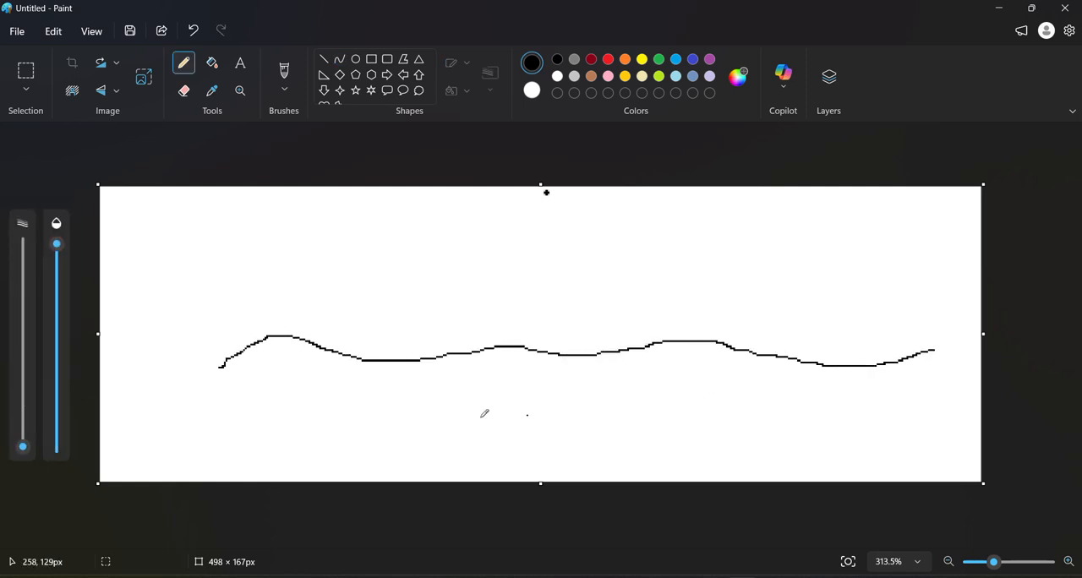
pyautogui.click(252, 377)
pyautogui.click(270, 341)
pyautogui.click(282, 342)
pyautogui.click(297, 346)
pyautogui.click(347, 366)
pyautogui.click(415, 357)
pyautogui.click(510, 353)
pyautogui.click(565, 351)
pyautogui.click(602, 356)
pyautogui.click(671, 355)
pyautogui.click(824, 361)
pyautogui.moveTo(782, 349); pyautogui.dragTo(885, 349)
pyautogui.click(940, 349)
# Trace a red line along the sketched terrain profile and a gold line through the marks lying below it
pyautogui.click(608, 60)
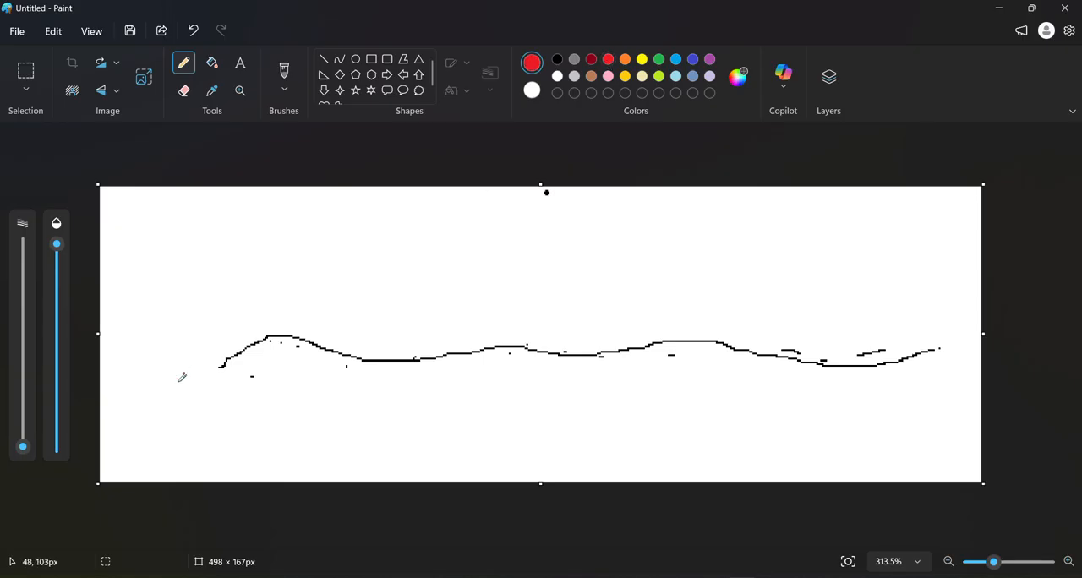
pyautogui.moveTo(222, 365)
pyautogui.mouseDown()
pyautogui.moveTo(297, 336)
pyautogui.moveTo(382, 359)
pyautogui.moveTo(483, 338)
pyautogui.moveTo(665, 340)
pyautogui.moveTo(892, 364)
pyautogui.moveTo(939, 347)
pyautogui.mouseUp()
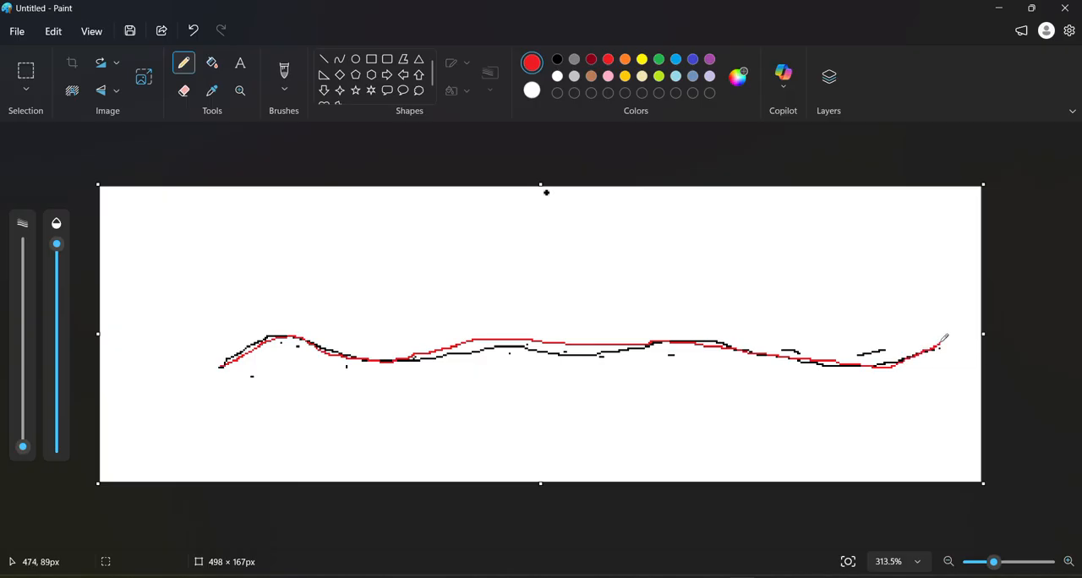
pyautogui.click(627, 61)
pyautogui.click(626, 76)
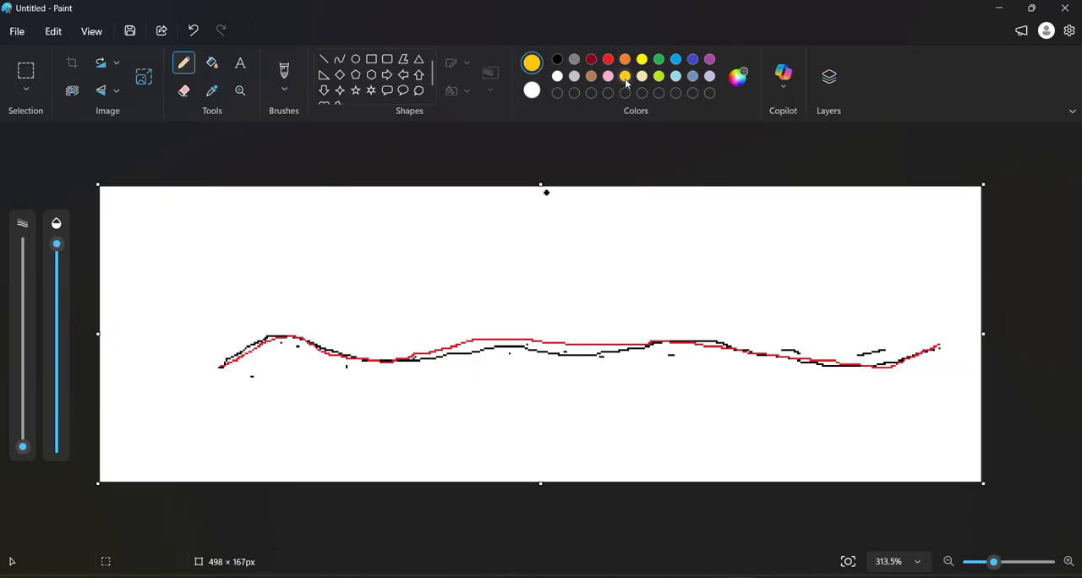
pyautogui.moveTo(219, 366)
pyautogui.mouseDown()
pyautogui.moveTo(269, 375)
pyautogui.moveTo(378, 359)
pyautogui.moveTo(505, 377)
pyautogui.moveTo(533, 353)
pyautogui.moveTo(689, 350)
pyautogui.mouseUp()
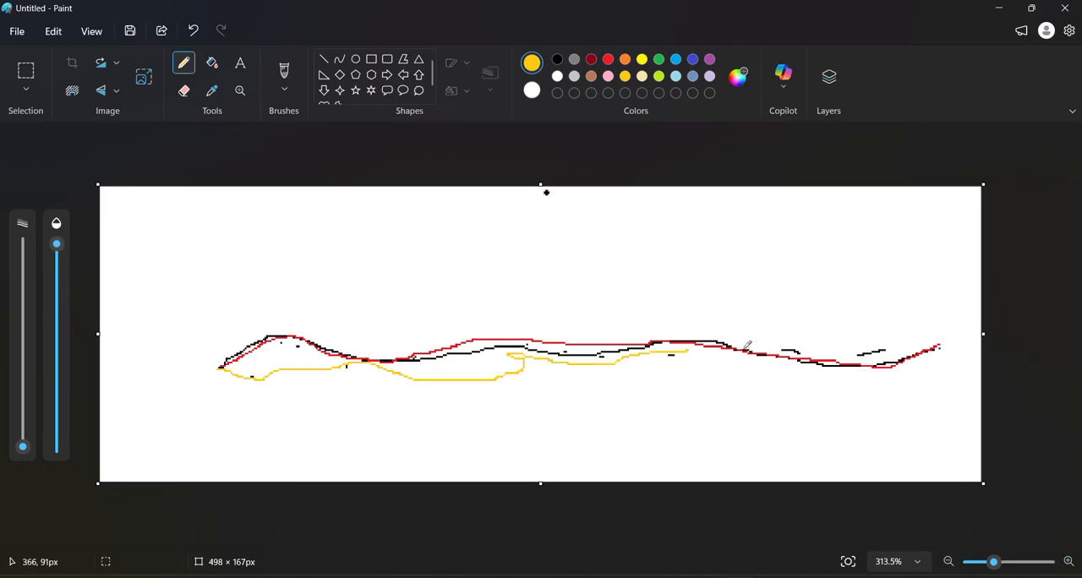
pyautogui.moveTo(621, 354)
pyautogui.mouseDown()
pyautogui.moveTo(598, 358)
pyautogui.moveTo(677, 337)
pyautogui.moveTo(672, 360)
pyautogui.mouseUp()
# Return to MicroStation, check the Max building size in the Classify Ground settings, and close them without classifying
pyautogui.click(1007, 12)
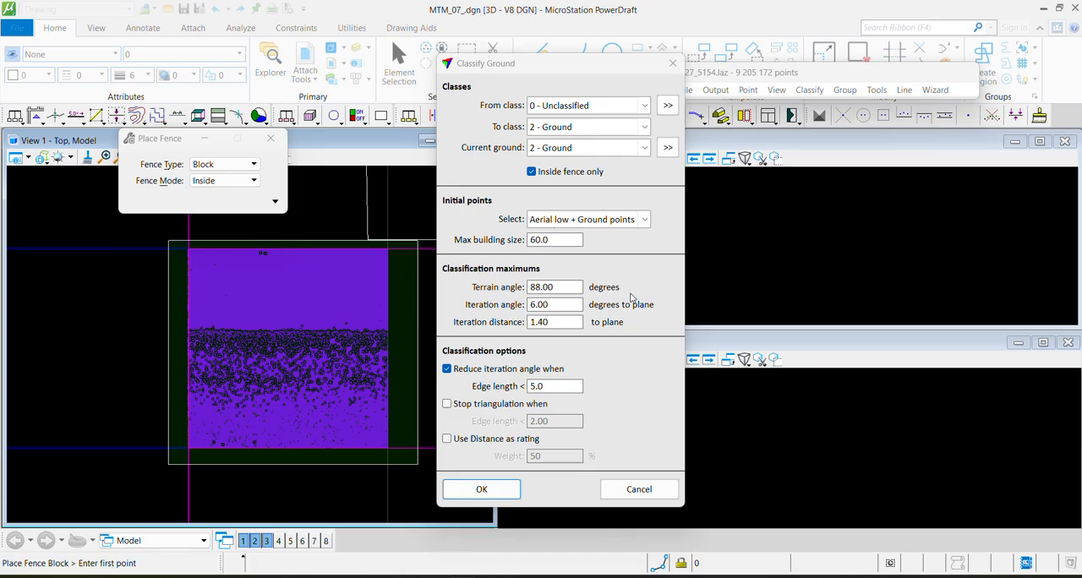
pyautogui.doubleClick(559, 239)
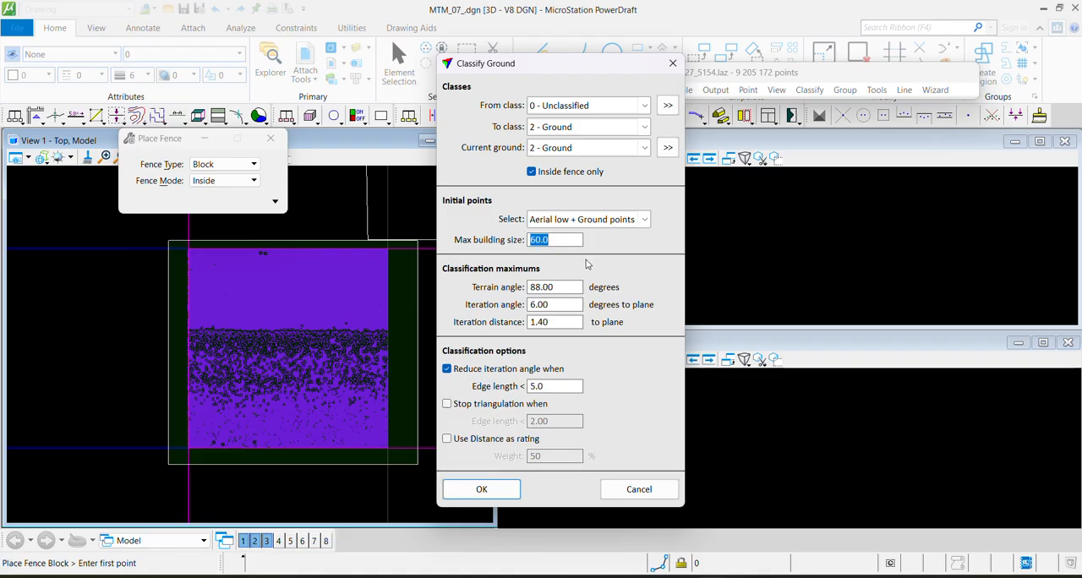
pyautogui.click(556, 240)
pyautogui.click(674, 62)
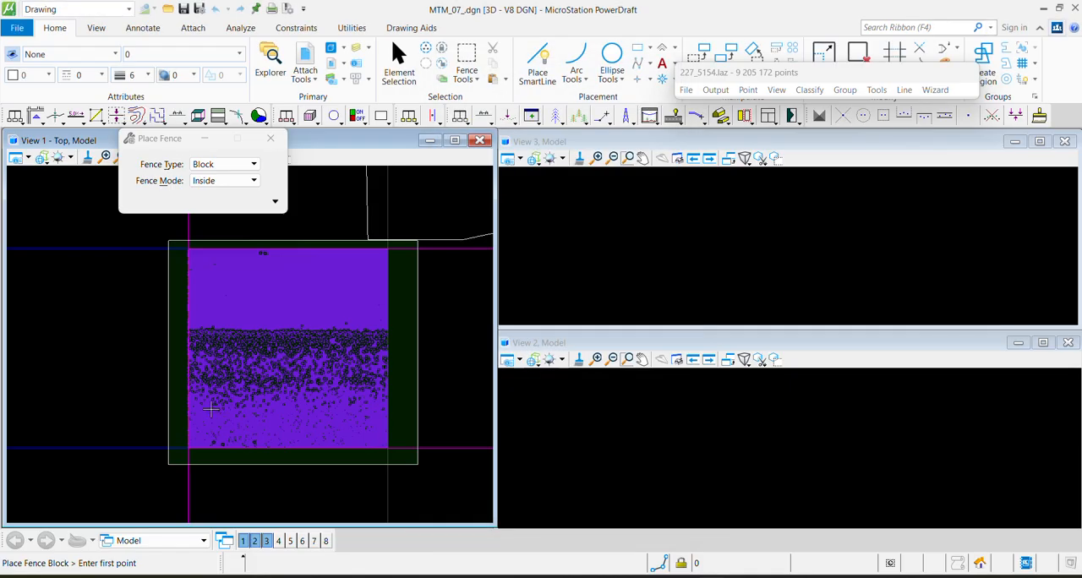
# Set up Draw Vertical Section with unlocked depth, applied to View 2, and check the view synchronization settings
pyautogui.press('F1')
pyautogui.click(152, 104)
pyautogui.click(243, 104)
pyautogui.click(236, 118)
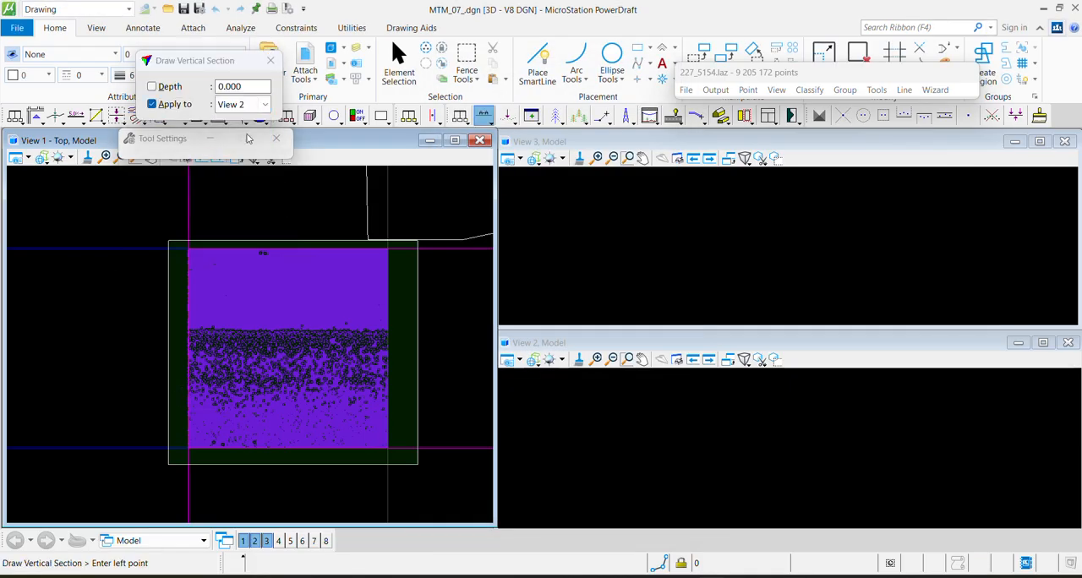
pyautogui.press('F2')
pyautogui.scroll(-1, 317, 256)
pyautogui.scroll(-1, 322, 275)
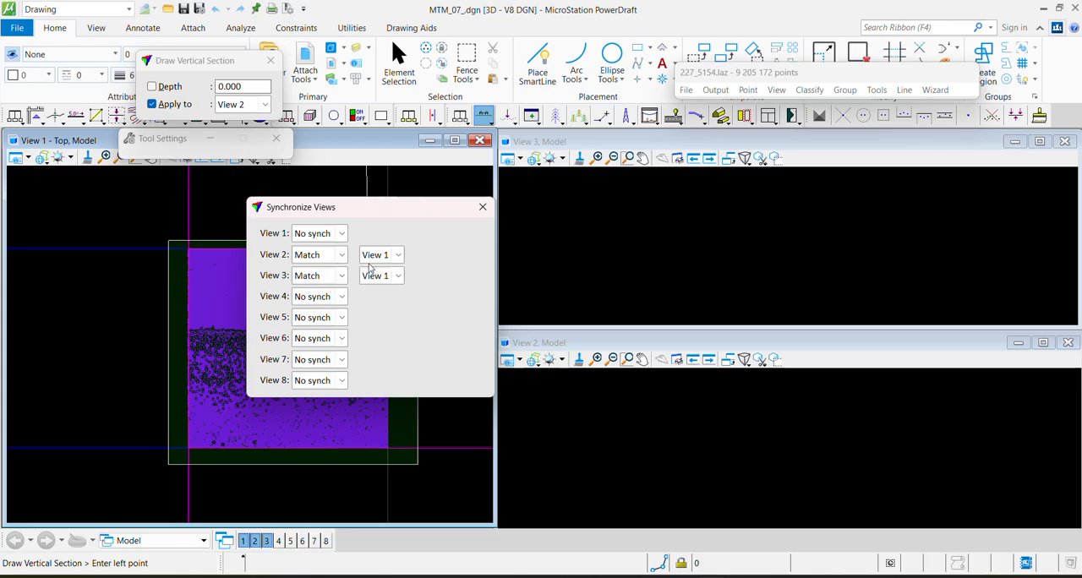
pyautogui.click(483, 207)
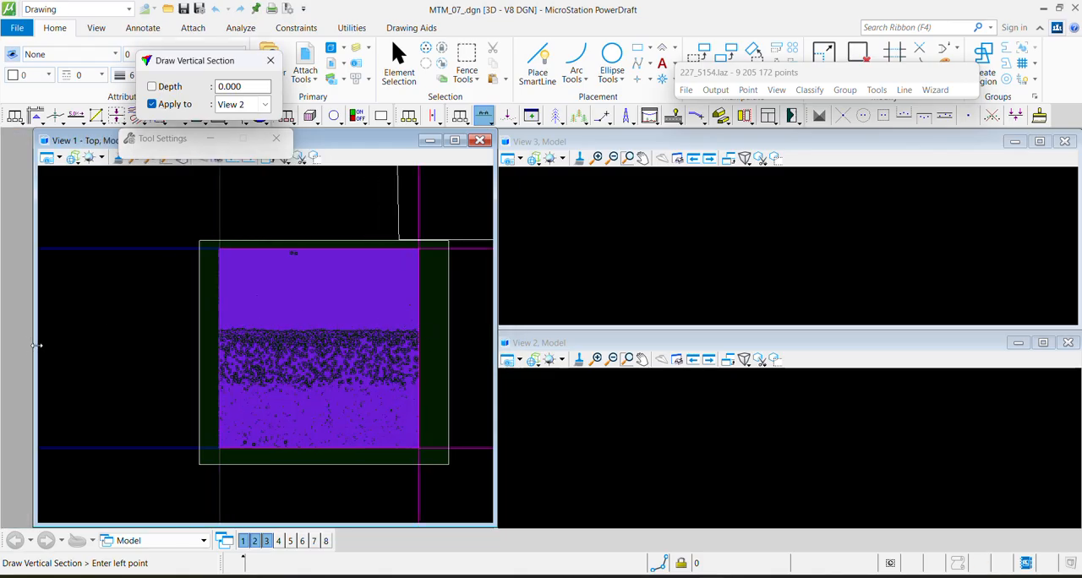
# Cut a vertical section across the whole tile about 648 deep, and a thin one about 3.7 deep through its surface points
pyautogui.click(125, 342)
pyautogui.click(447, 350)
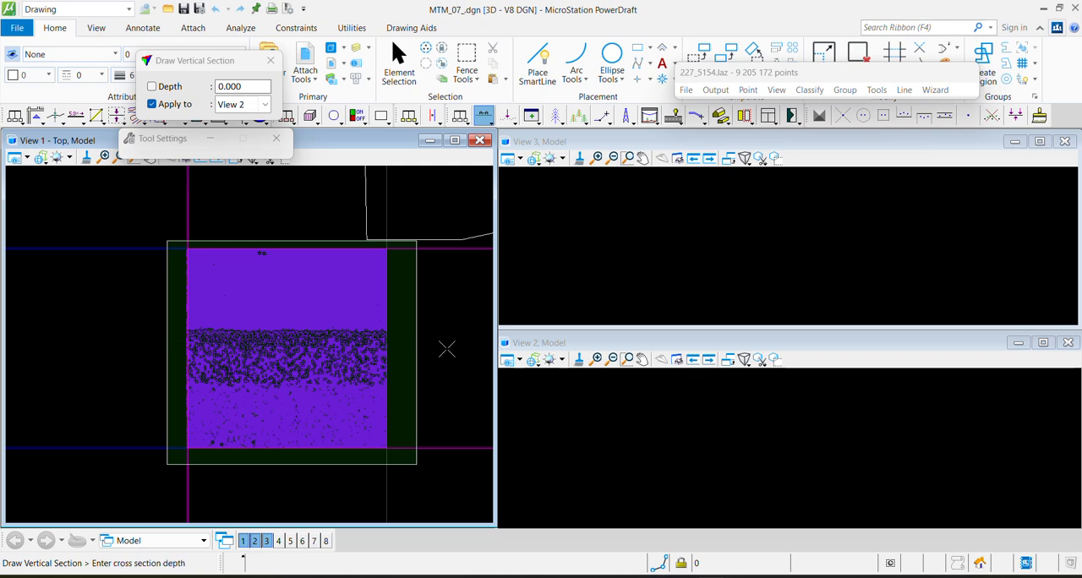
pyautogui.click(400, 478)
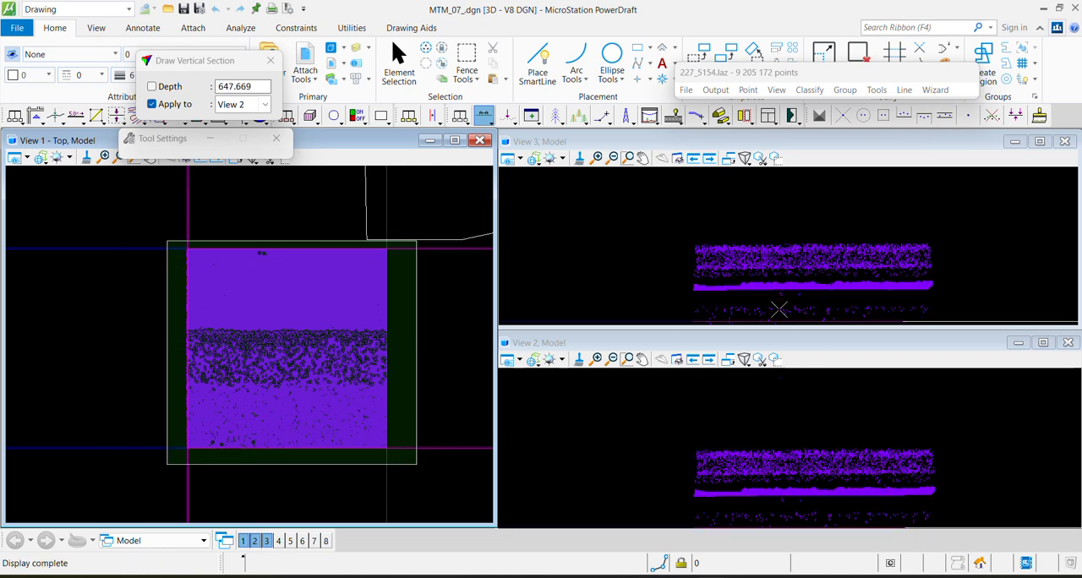
pyautogui.click(606, 288)
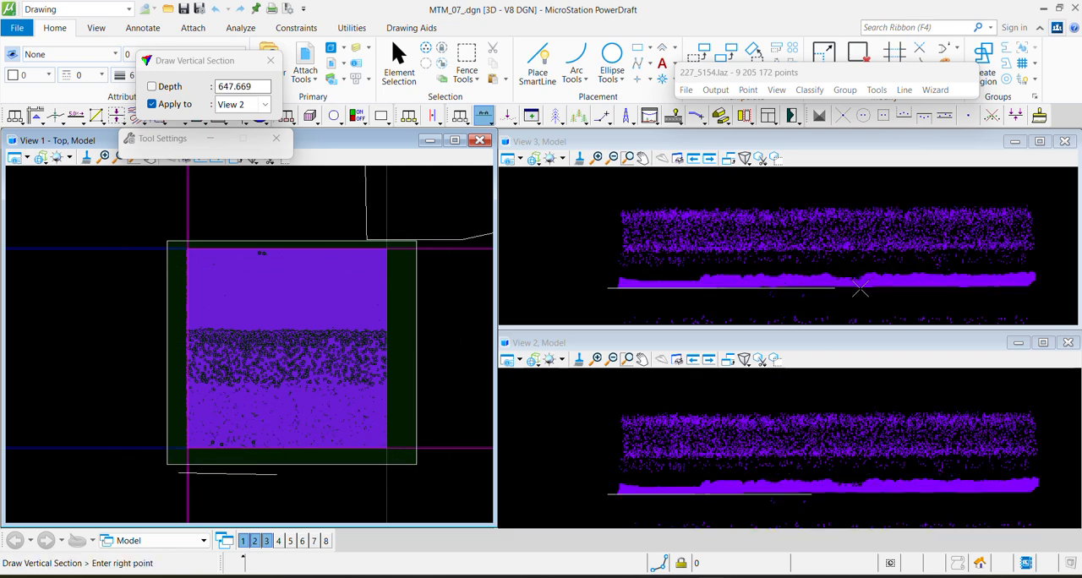
pyautogui.click(1042, 269)
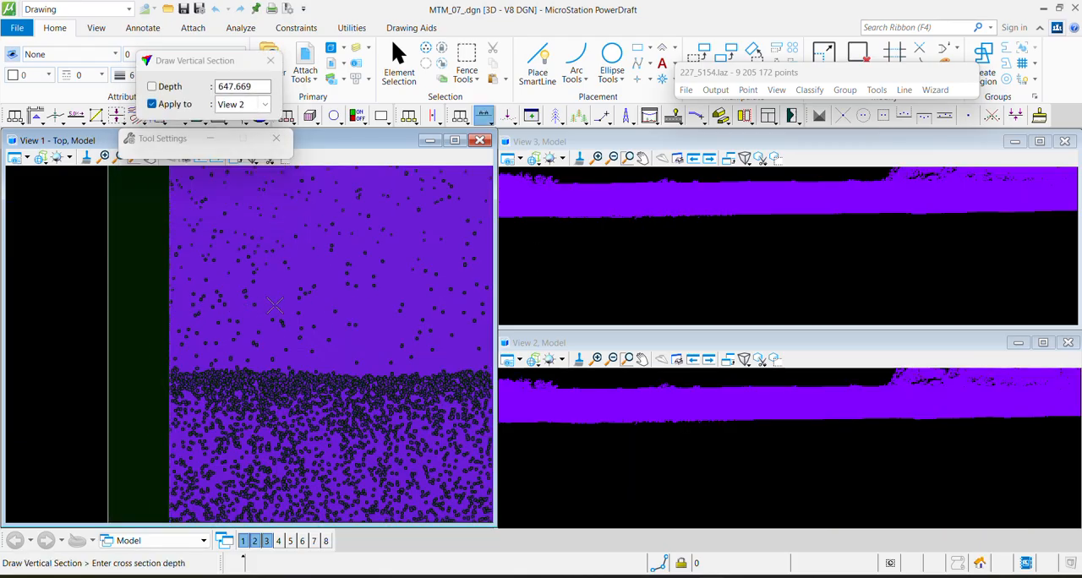
pyautogui.click(275, 303)
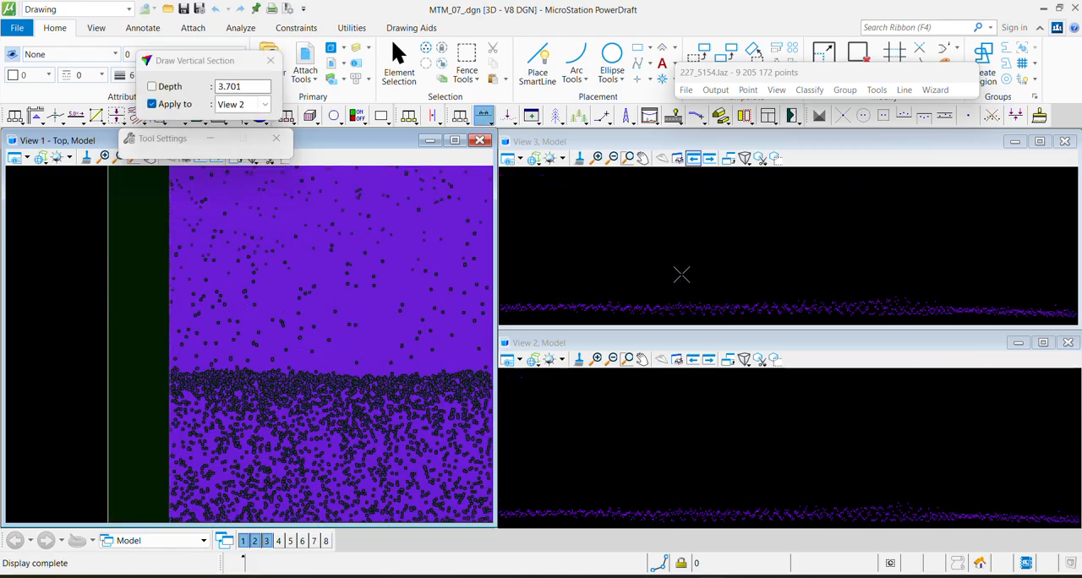
# Reopen the Ground classification routine and set its Terrain angle to 60 degrees
pyautogui.click(776, 90)
pyautogui.moveTo(846, 90)
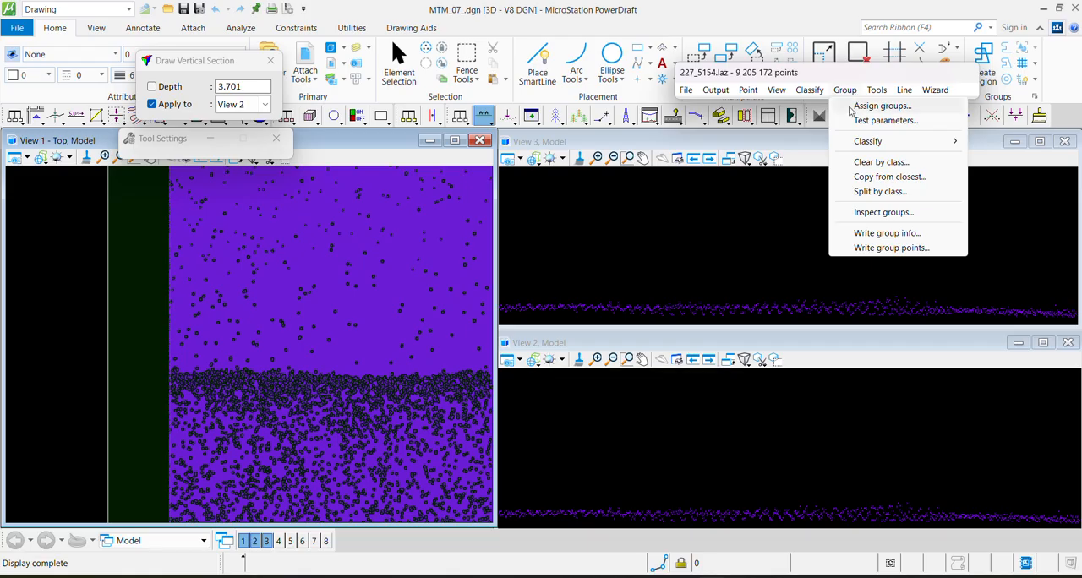
pyautogui.moveTo(810, 90)
pyautogui.moveTo(833, 105)
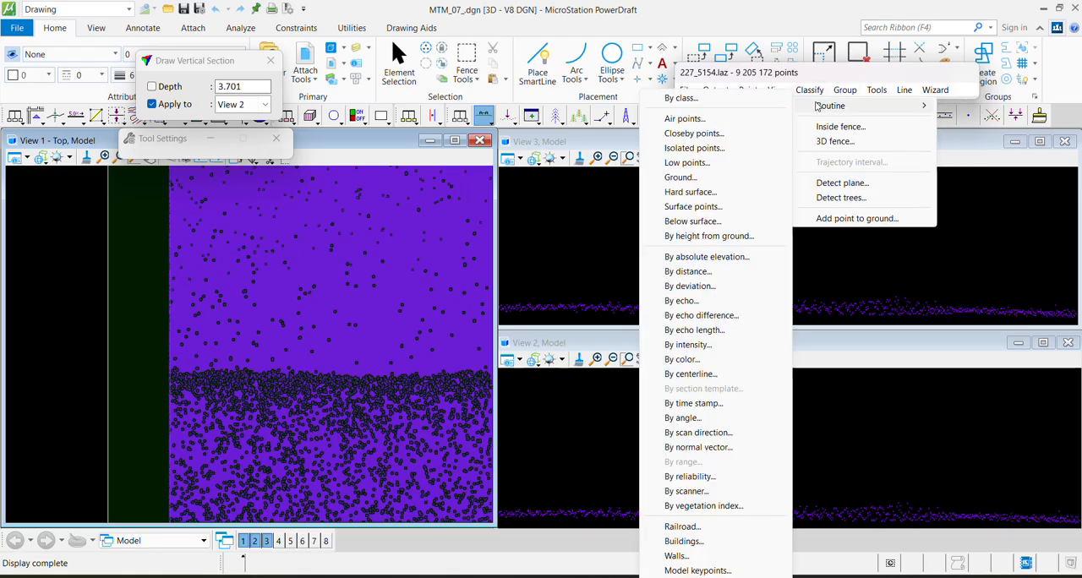
pyautogui.click(705, 177)
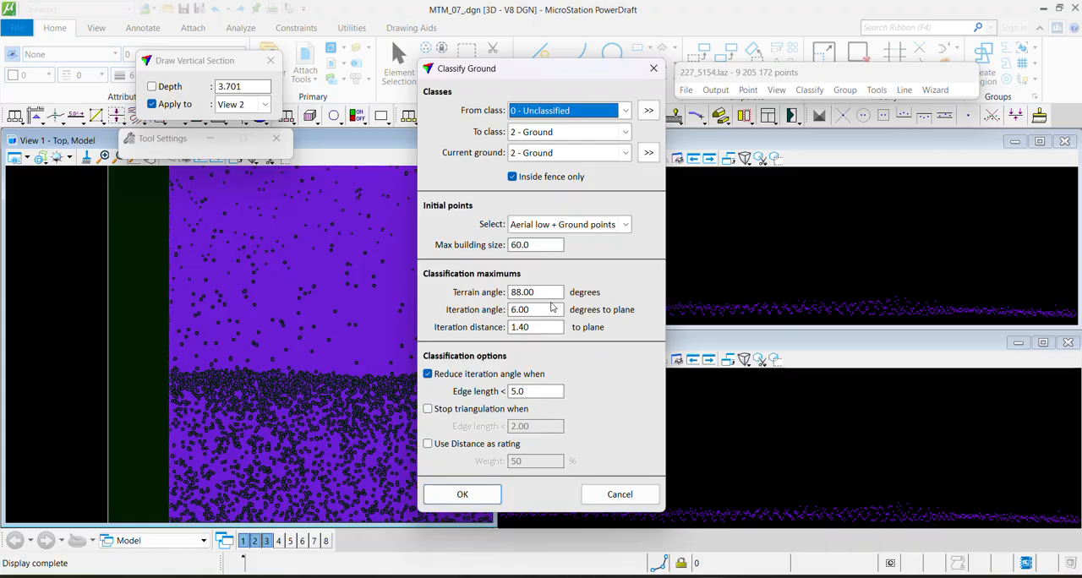
pyautogui.doubleClick(550, 294)
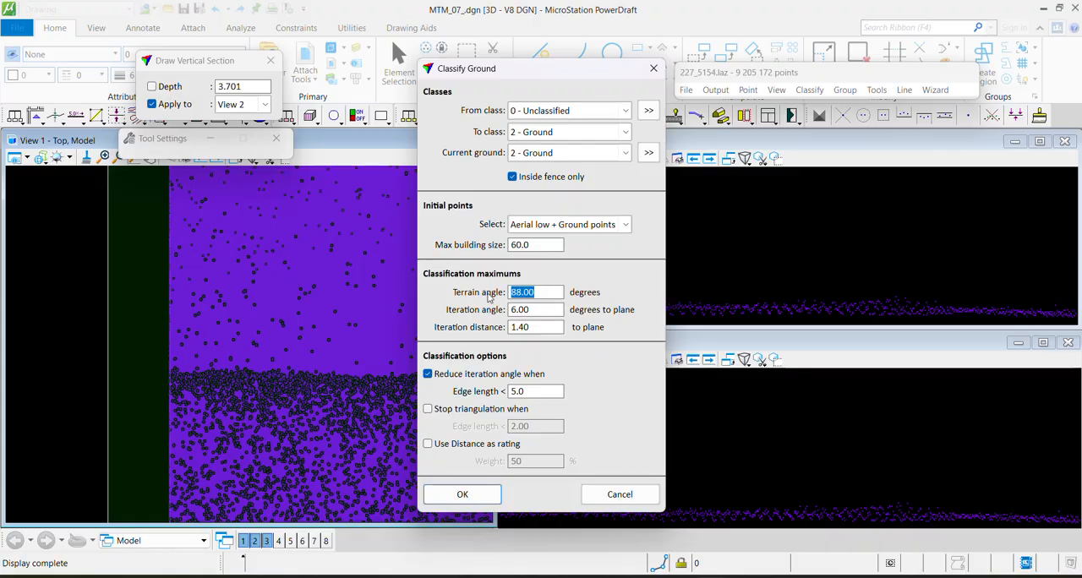
pyautogui.write('60')
pyautogui.doubleClick(519, 293)
pyautogui.click(535, 295)
# Set the Iteration angle to 8 degrees to plane and the Iteration distance to 2
pyautogui.moveTo(533, 310); pyautogui.dragTo(499, 314)
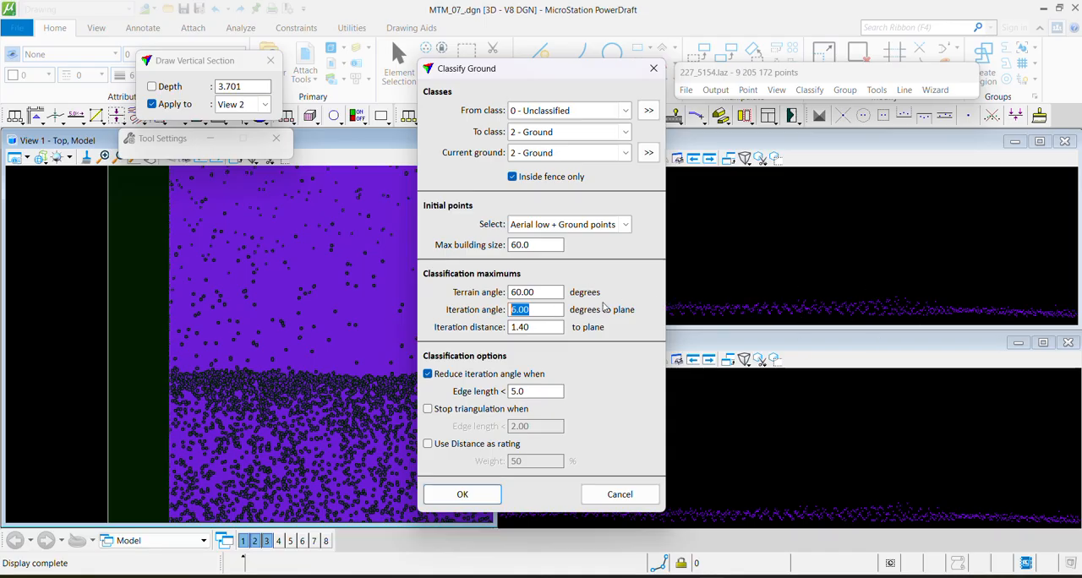
pyautogui.click(536, 311)
pyautogui.moveTo(538, 311); pyautogui.dragTo(490, 315)
pyautogui.click(538, 313)
pyautogui.doubleClick(530, 313)
pyautogui.write('8')
pyautogui.press('Tab')
pyautogui.write('2')
# Turn off reducing the iteration angle by edge length and run the ground classification
pyautogui.click(427, 374)
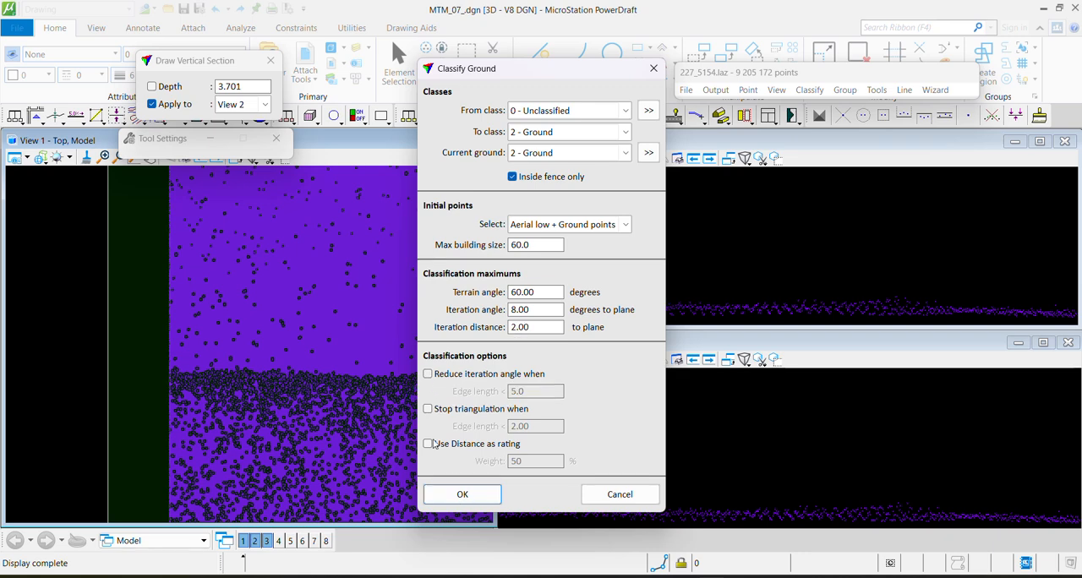
pyautogui.click(428, 375)
pyautogui.click(429, 375)
pyautogui.click(449, 505)
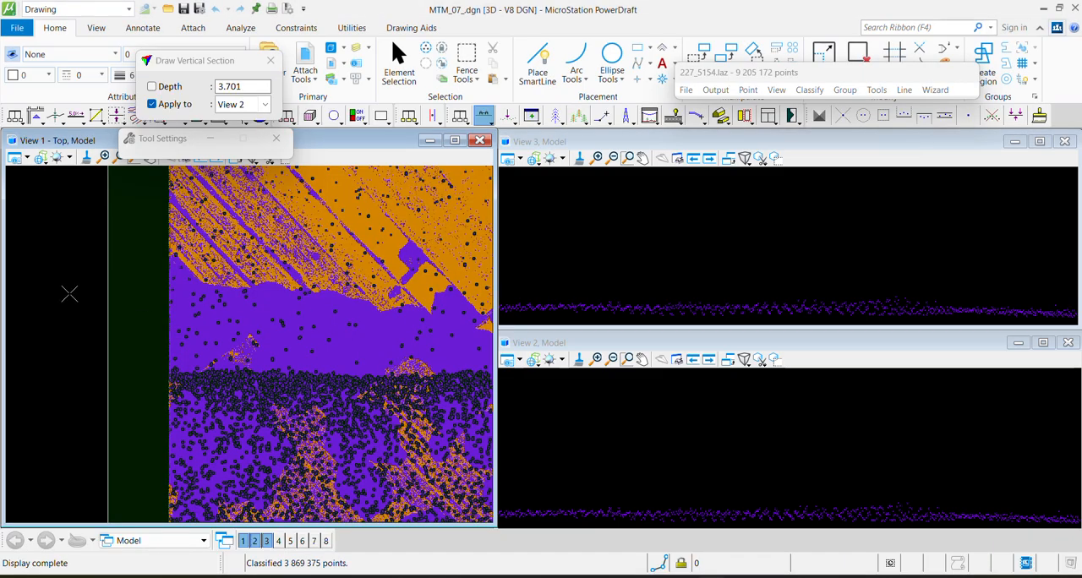
# Cut a vertical section about 8.3 deep through the unclassified tree clump surrounded by ground points
pyautogui.scroll(-2, 281, 288)
pyautogui.moveTo(370, 291); pyautogui.dragTo(160, 293)
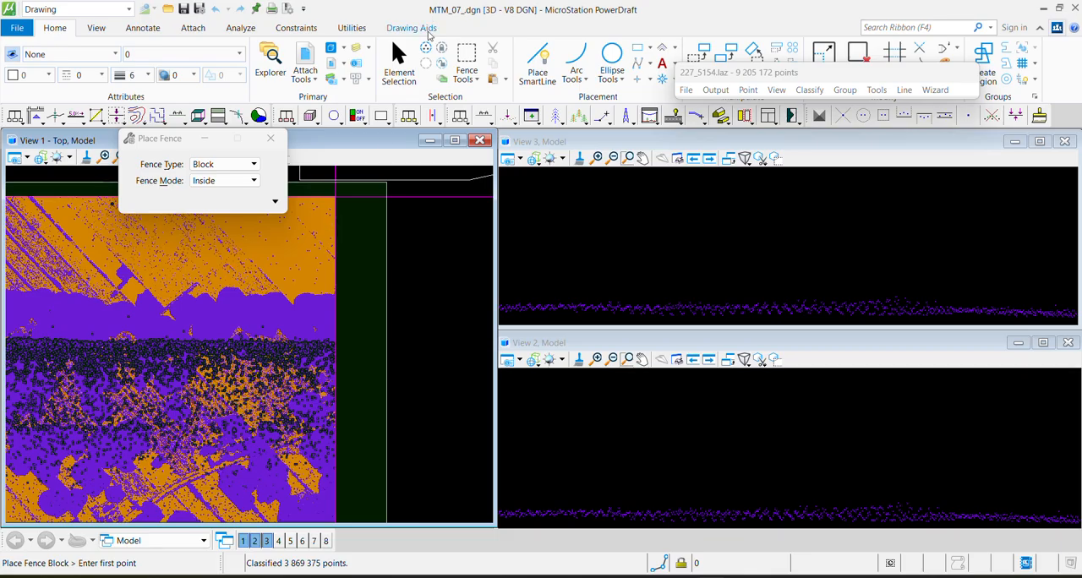
pyautogui.click(399, 61)
pyautogui.moveTo(240, 364); pyautogui.dragTo(342, 419, button='middle')
pyautogui.scroll(3, 220, 334)
pyautogui.press('F1')
pyautogui.click(370, 252)
pyautogui.click(256, 404)
pyautogui.click(257, 406)
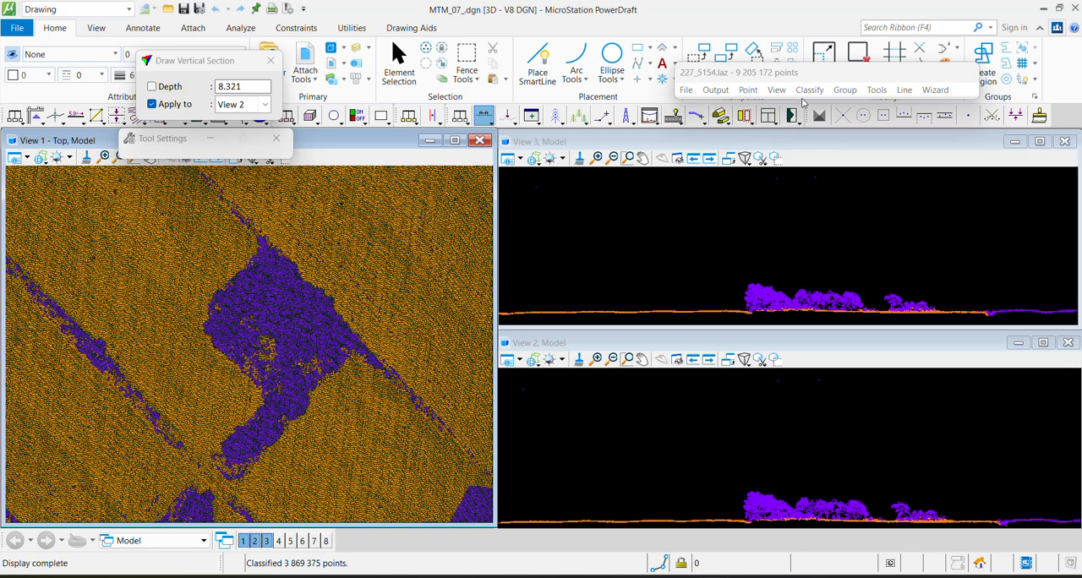
# Limit the display of View 2 to the Ground and Low point classes only
pyautogui.click(784, 91)
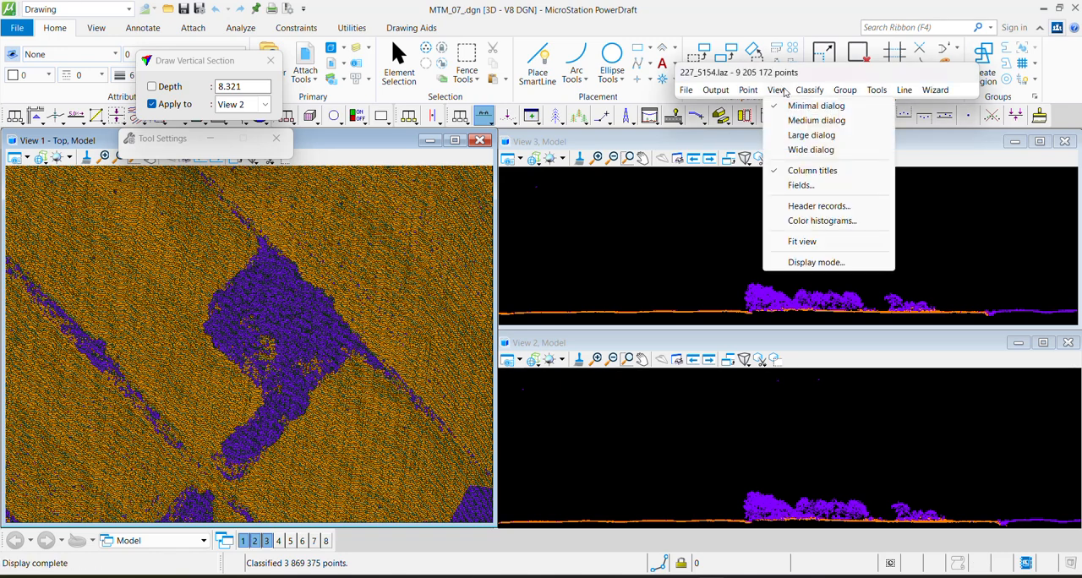
pyautogui.click(814, 262)
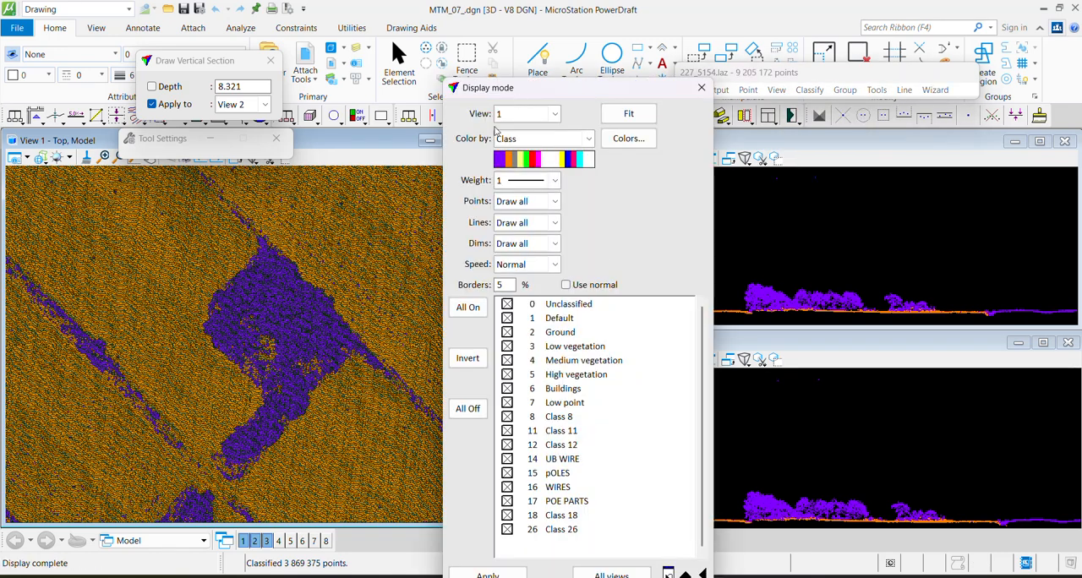
pyautogui.scroll(-1, 522, 117)
pyautogui.click(467, 408)
pyautogui.click(508, 332)
pyautogui.click(508, 404)
pyautogui.click(488, 575)
pyautogui.scroll(-1, 521, 115)
pyautogui.click(702, 87)
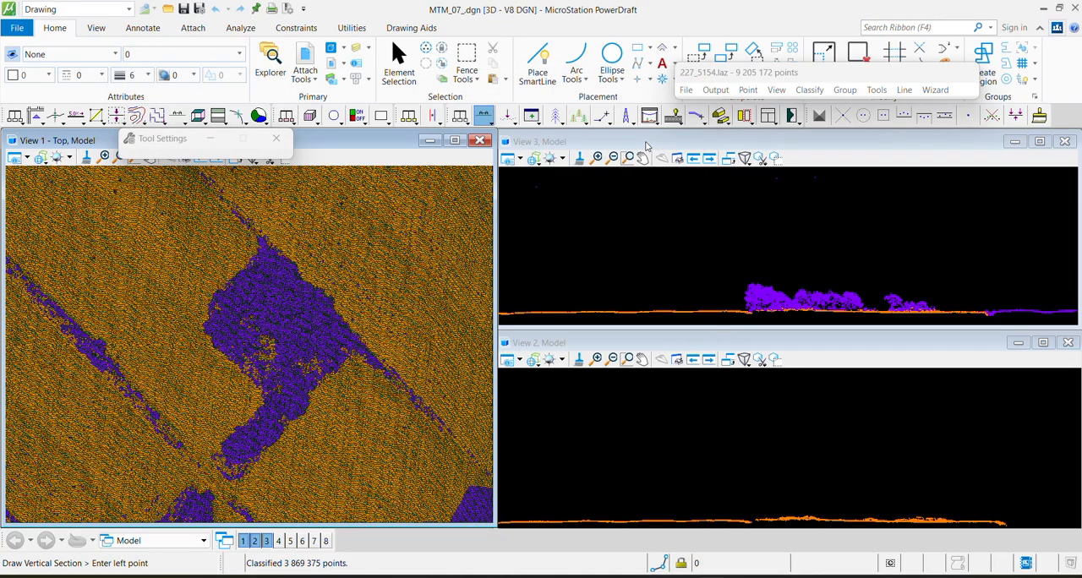
# Inspect the ground beneath the tree clump with two diagonal vertical sections, about 2.2 and 6.9 deep
pyautogui.click(352, 285)
pyautogui.click(211, 409)
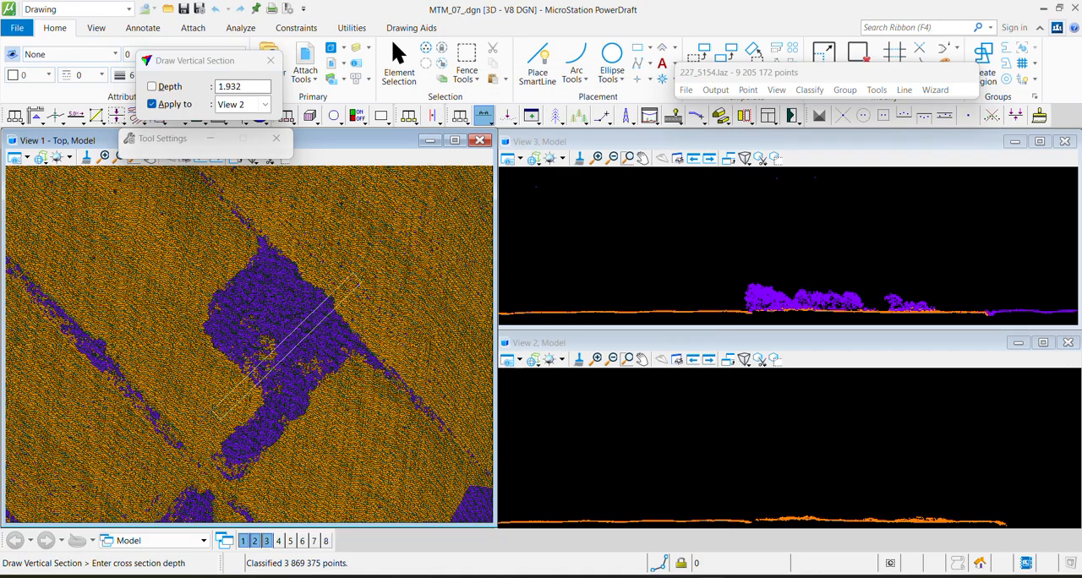
pyautogui.click(217, 415)
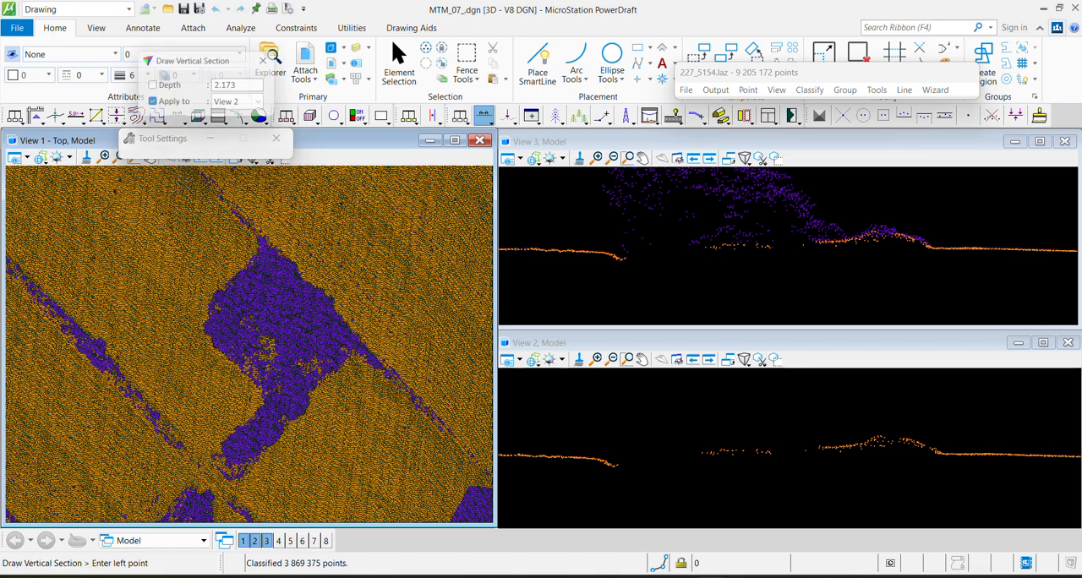
pyautogui.click(173, 421)
pyautogui.click(326, 257)
pyautogui.click(343, 274)
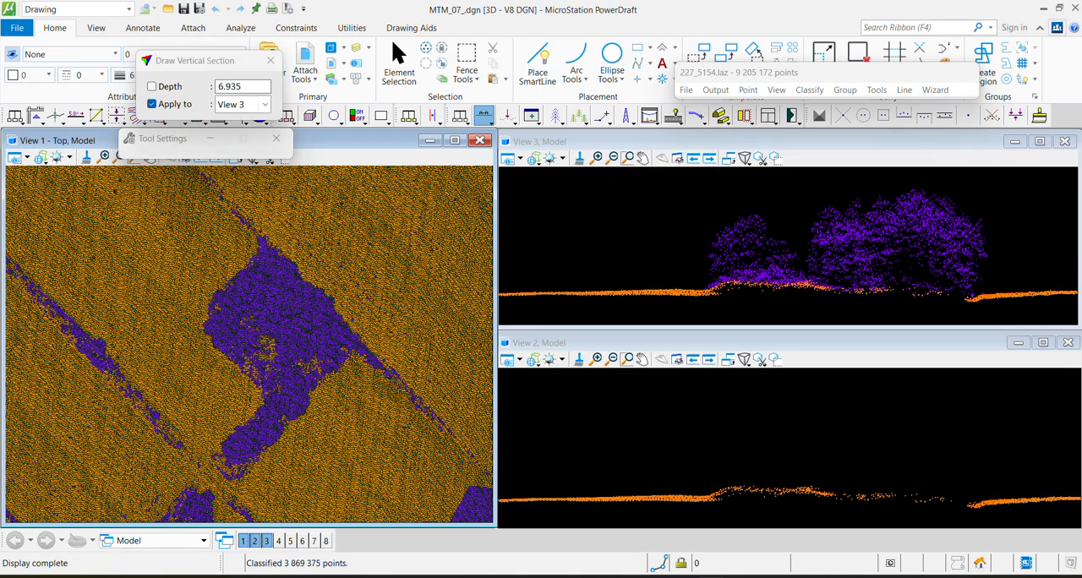
# Cut a diagonal vertical section about 34.3 deep across the tree clump and examine it in View 3
pyautogui.click(112, 472)
pyautogui.click(353, 235)
pyautogui.click(429, 318)
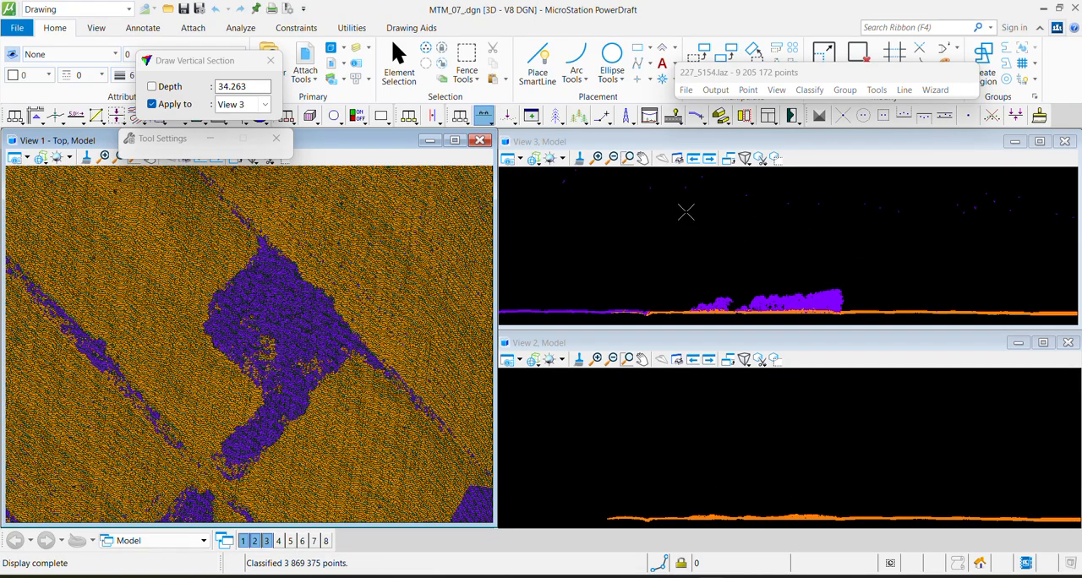
# Apply the sections to View 2 and cut one about 3.3 deep diagonally through the tree clump
pyautogui.click(230, 409)
pyautogui.click(359, 274)
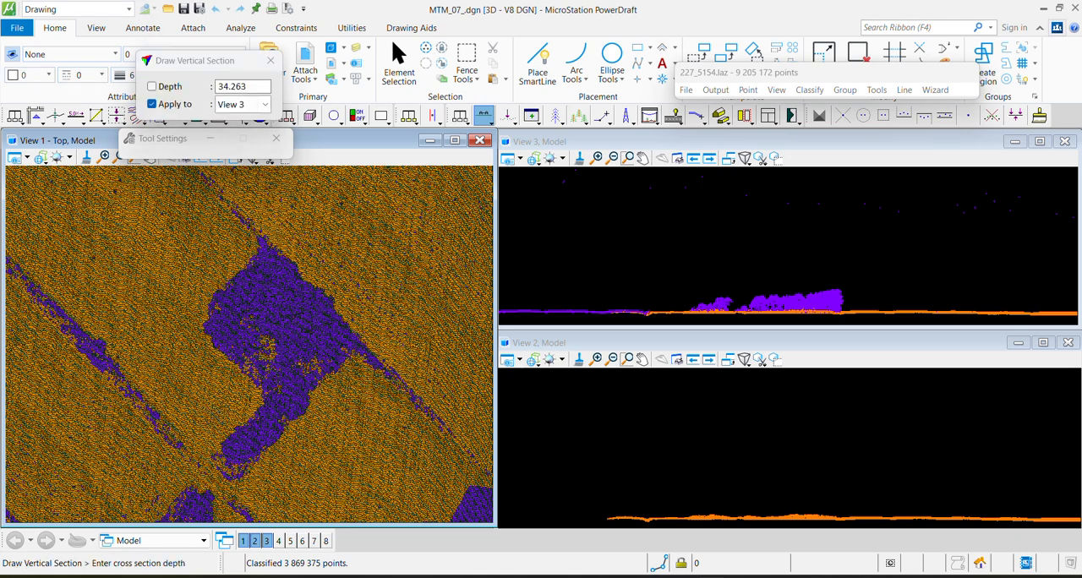
pyautogui.click(243, 104)
pyautogui.click(250, 137)
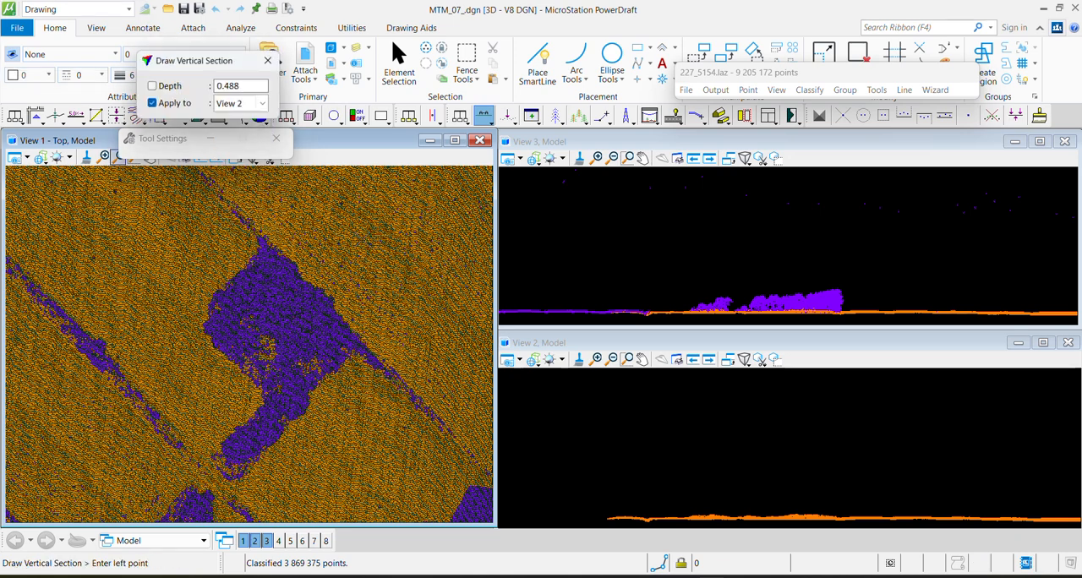
pyautogui.click(254, 362)
pyautogui.click(596, 359)
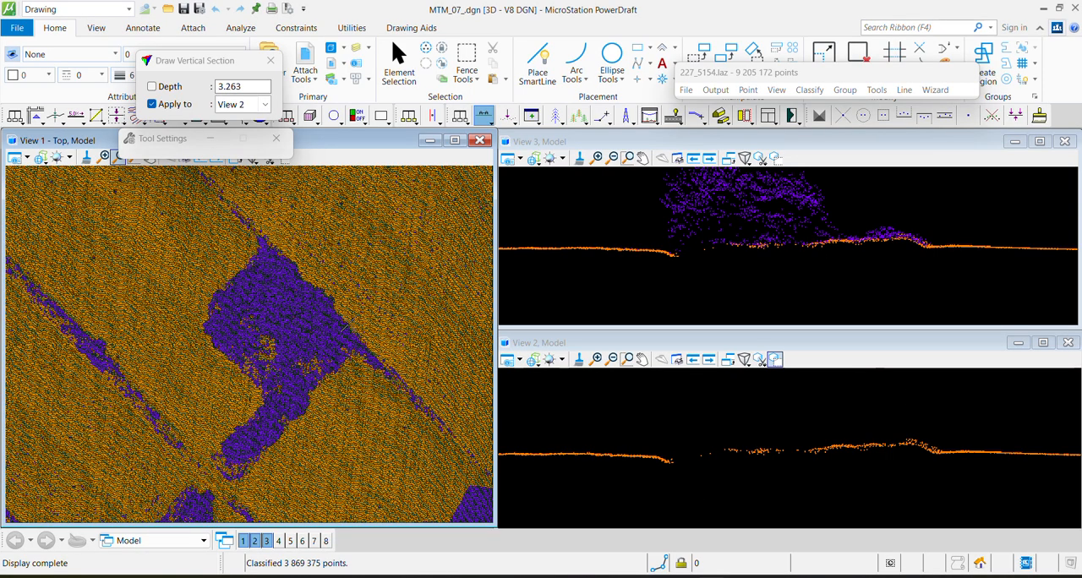
pyautogui.rightClick(759, 411)
# Cut a vertical section about 30.1 deep along the whole tree clump and compare its ground points with all classes
pyautogui.click(356, 239)
pyautogui.click(102, 510)
pyautogui.click(326, 380)
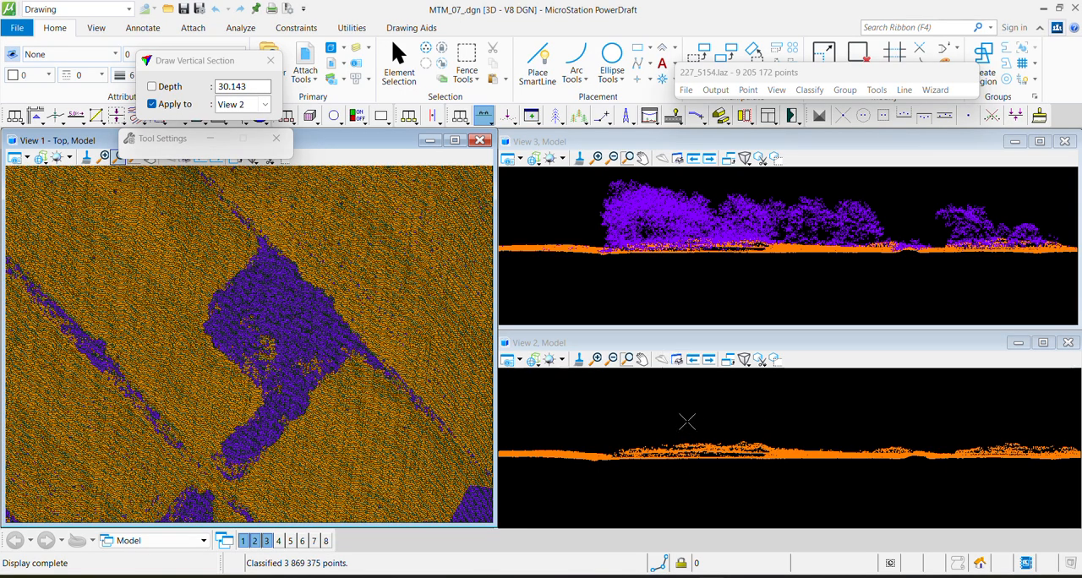
# Inspect the unclassified band south of the fields with a north-south vertical section about 25 deep, including the points below the surface
pyautogui.moveTo(271, 270); pyautogui.dragTo(181, 460, button='middle')
pyautogui.scroll(-5, 321, 300)
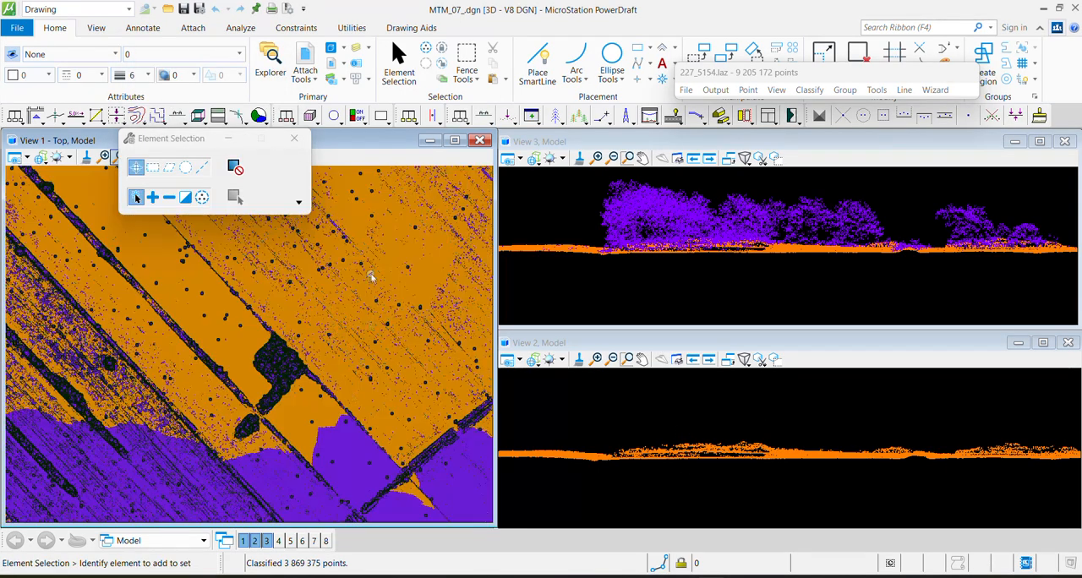
pyautogui.moveTo(372, 277); pyautogui.dragTo(371, 363, button='middle')
pyautogui.scroll(-3, 356, 303)
pyautogui.moveTo(220, 489); pyautogui.dragTo(252, 303, button='middle')
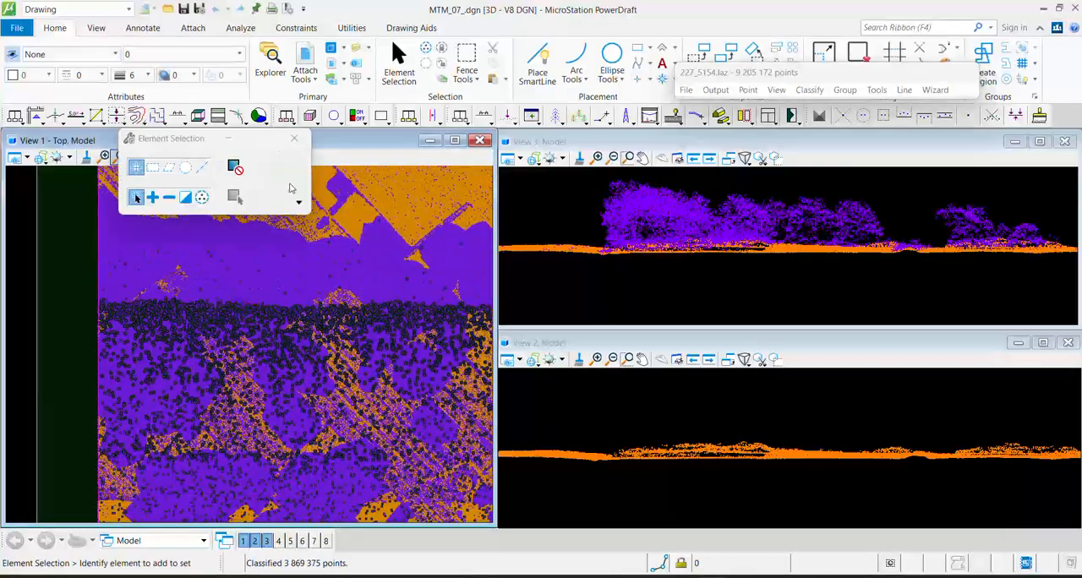
pyautogui.press('F1')
pyautogui.click(335, 216)
pyautogui.click(334, 354)
pyautogui.click(338, 354)
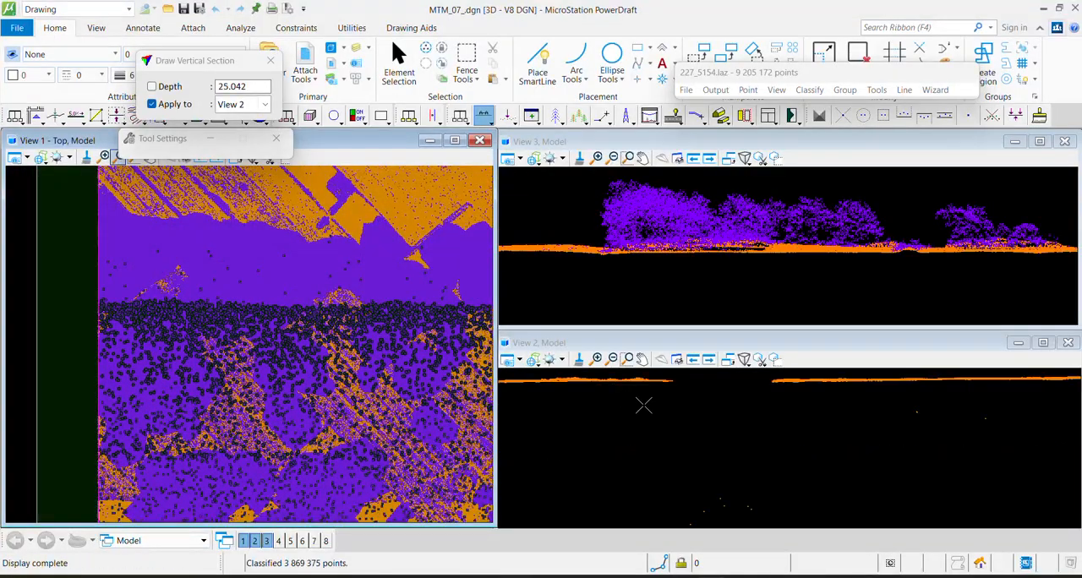
pyautogui.rightClick(643, 423)
pyautogui.press('F1')
pyautogui.click(611, 416)
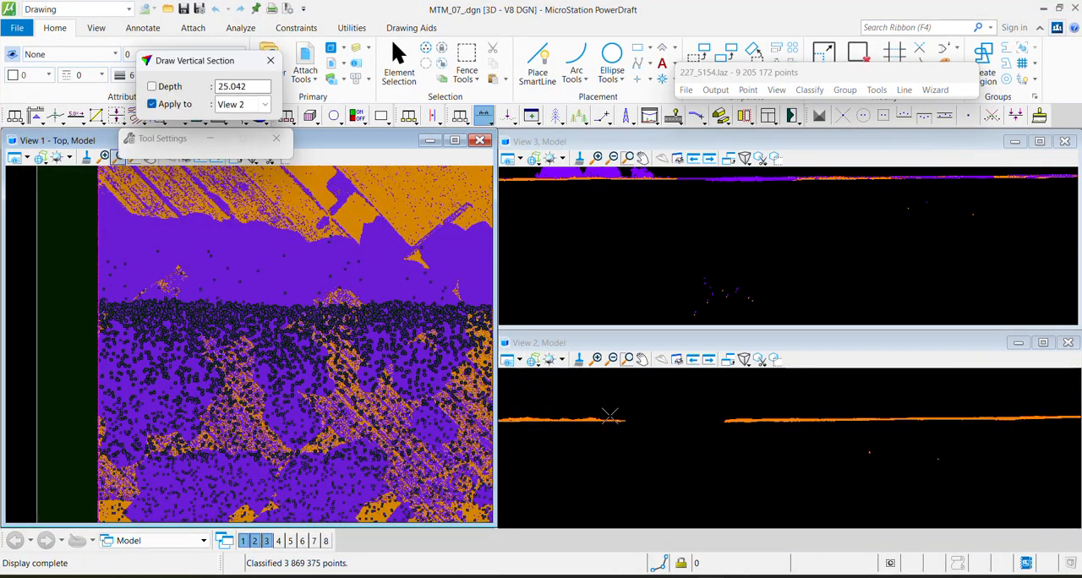
pyautogui.rightClick(747, 422)
# Cut a horizontal vertical section about 36.8 deep through the classified fields in the northern part of the tile
pyautogui.scroll(-3, 211, 253)
pyautogui.moveTo(200, 217); pyautogui.dragTo(217, 302, button='middle')
pyautogui.scroll(3, 214, 302)
pyautogui.press('F1')
pyautogui.click(237, 299)
pyautogui.click(337, 299)
pyautogui.click(336, 327)
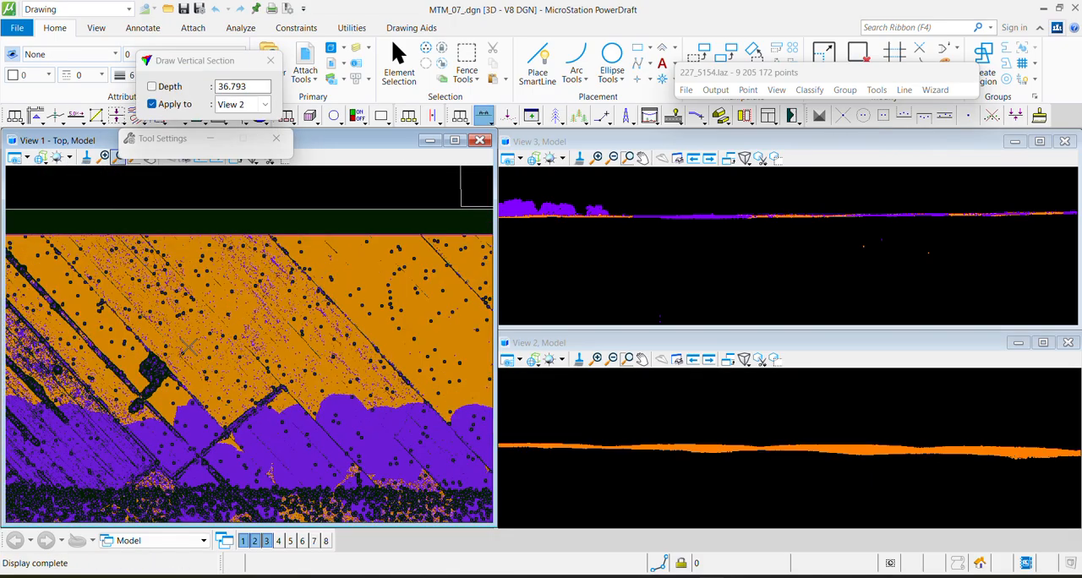
# Cut a vertical section about 15.3 deep across the tree rows near the tile's western edge
pyautogui.moveTo(173, 359); pyautogui.dragTo(390, 356, button='middle')
pyautogui.scroll(3, 177, 289)
pyautogui.press('F1')
pyautogui.click(182, 318)
pyautogui.click(296, 214)
pyautogui.click(312, 234)
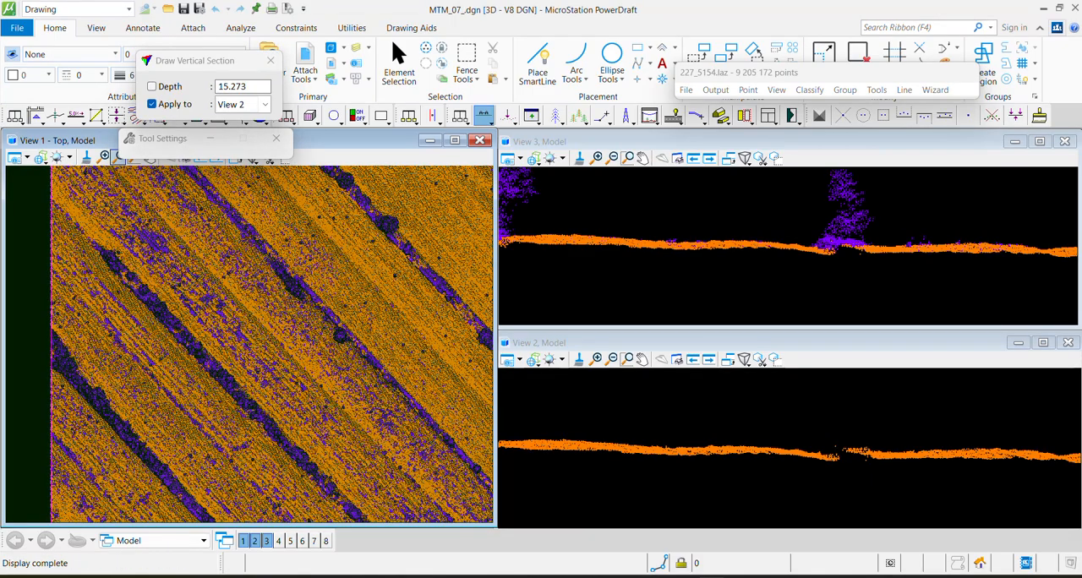
# Check the ground under the trees farther southeast with another diagonal vertical section
pyautogui.scroll(-3, 260, 295)
pyautogui.moveTo(292, 450); pyautogui.dragTo(215, 292, button='middle')
pyautogui.moveTo(372, 406); pyautogui.dragTo(232, 239, button='middle')
pyautogui.press('F1')
pyautogui.click(225, 457)
pyautogui.click(290, 389)
pyautogui.click(297, 380)
# Cut a short vertical section about 5.8 deep in the unclassified area near the tile's southern edge
pyautogui.moveTo(263, 499); pyautogui.dragTo(220, 375, button='middle')
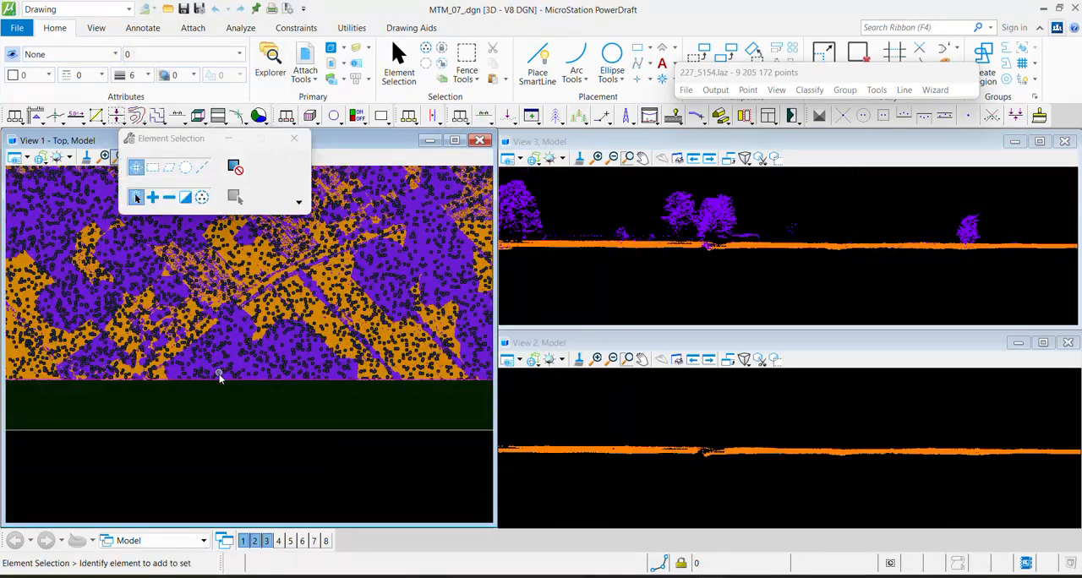
pyautogui.scroll(3, 220, 374)
pyautogui.press('F1')
pyautogui.click(209, 389)
pyautogui.click(226, 367)
pyautogui.click(233, 362)
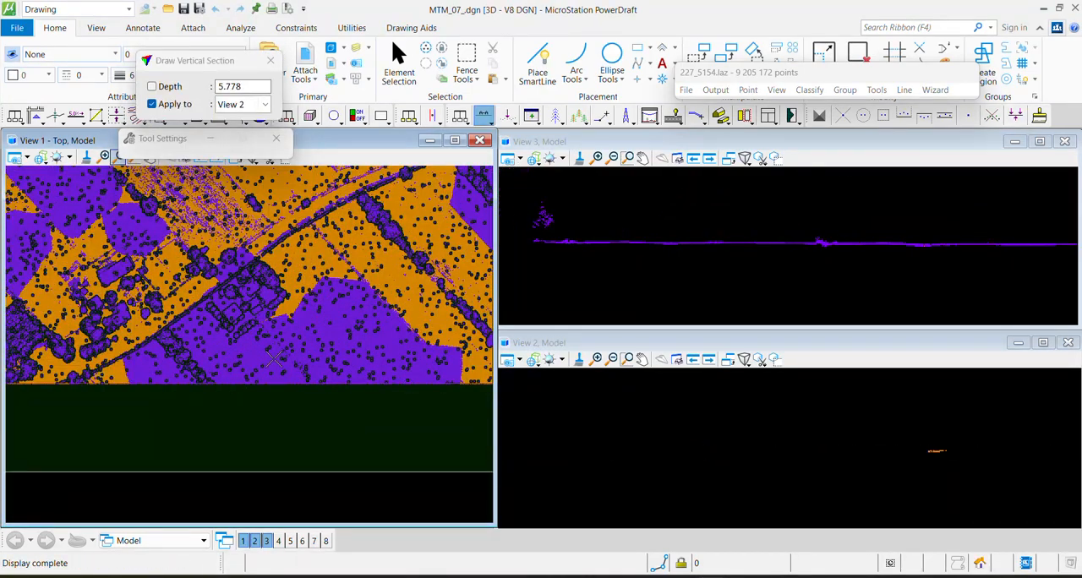
# Cut a diagonal section about 11.6 deep from the classified fields through the unclassified band and examine the points far below the surface
pyautogui.scroll(-5, 284, 359)
pyautogui.moveTo(421, 275); pyautogui.dragTo(358, 438, button='middle')
pyautogui.scroll(2, 286, 451)
pyautogui.scroll(3, 218, 258)
pyautogui.moveTo(220, 271)
pyautogui.mouseDown(button='middle')
pyautogui.moveTo(227, 391)
pyautogui.moveTo(355, 457)
pyautogui.mouseUp(button='middle')
pyautogui.press('F1')
pyautogui.click(302, 236)
pyautogui.click(94, 435)
pyautogui.click(96, 428)
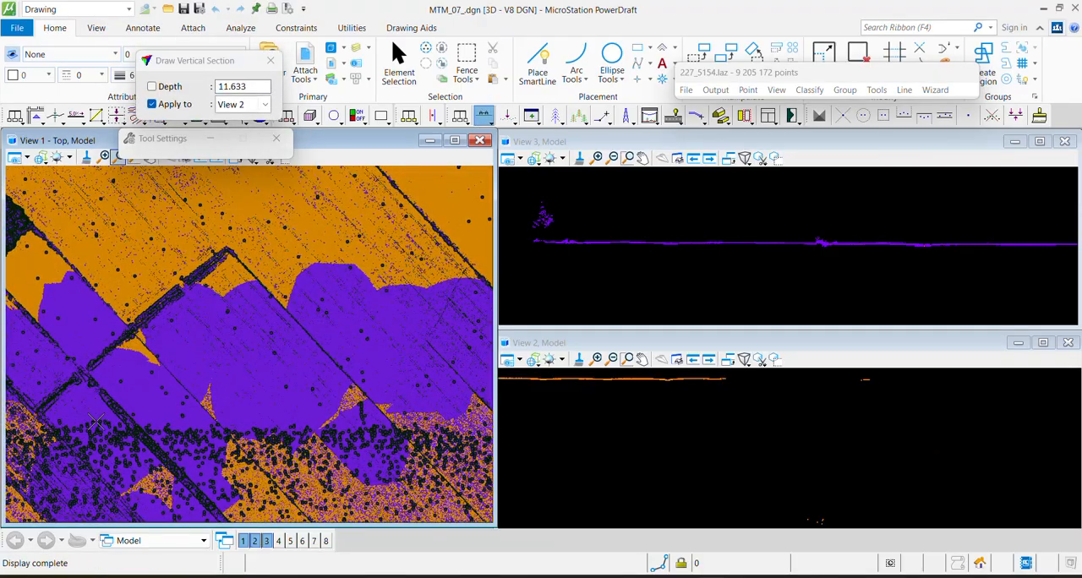
pyautogui.scroll(-2, 836, 255)
pyautogui.scroll(-2, 836, 463)
pyautogui.scroll(-2, 657, 234)
pyautogui.scroll(-2, 845, 275)
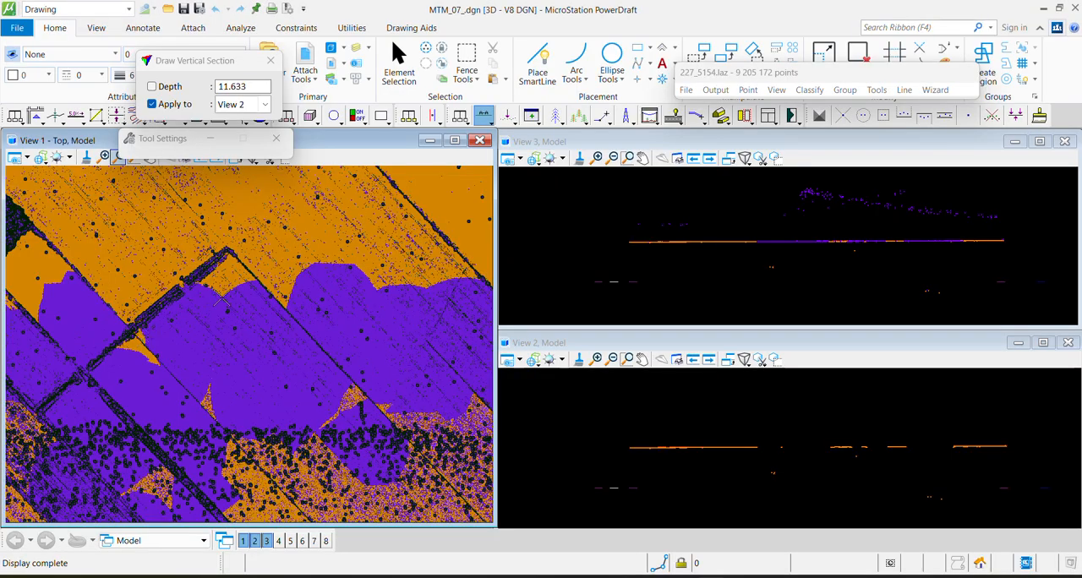
# Inspect the low points beneath the unclassified band with a diagonal vertical section about 19.2 deep
pyautogui.click(97, 464)
pyautogui.click(242, 326)
pyautogui.click(252, 335)
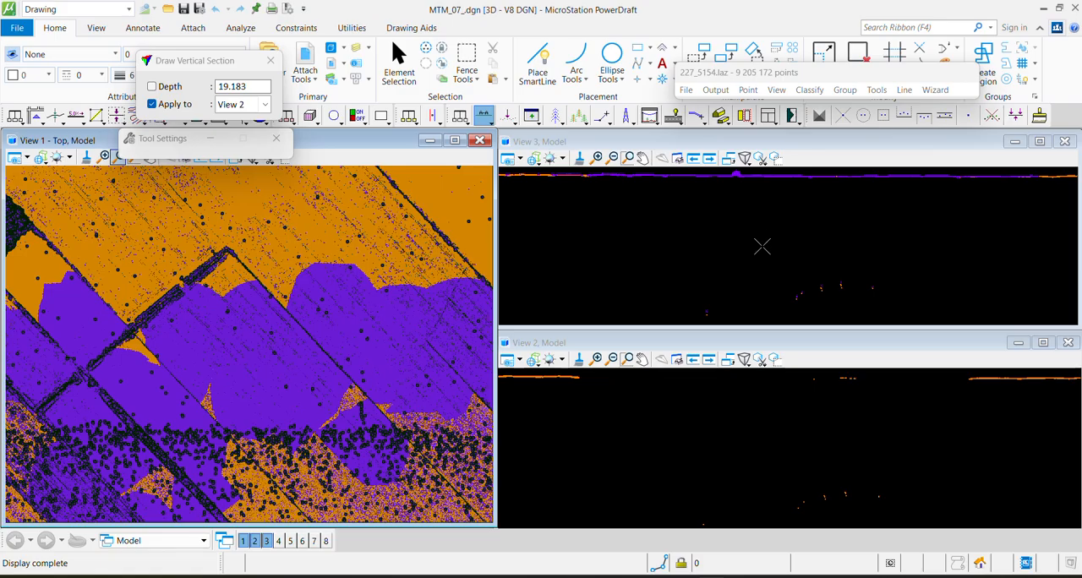
pyautogui.scroll(-3, 823, 297)
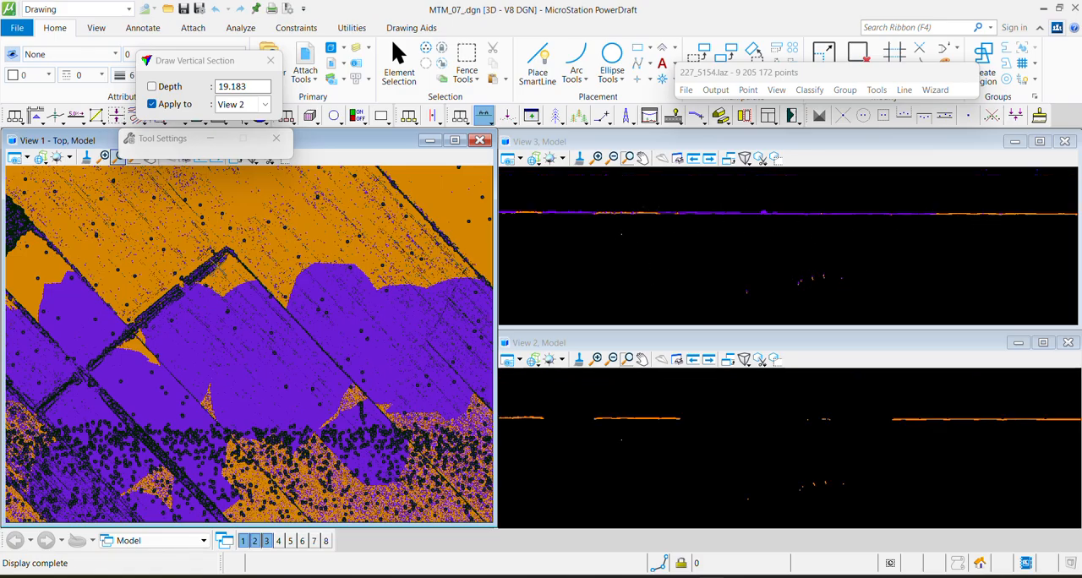
pyautogui.scroll(-3, 222, 271)
# Widen View 1 and display only its Ground class, coloured by shading
pyautogui.moveTo(138, 302); pyautogui.dragTo(242, 290, button='middle')
pyautogui.scroll(3, 241, 311)
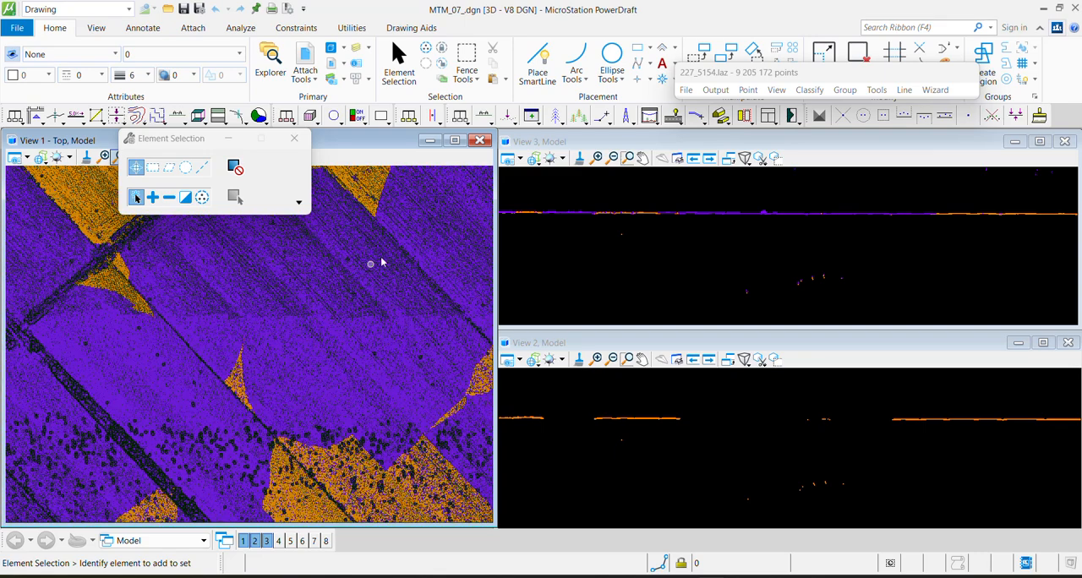
pyautogui.scroll(2, 364, 313)
pyautogui.moveTo(493, 281); pyautogui.dragTo(734, 287)
pyautogui.click(777, 90)
pyautogui.click(792, 262)
pyautogui.click(518, 140)
pyautogui.click(538, 509)
pyautogui.click(477, 410)
pyautogui.click(523, 335)
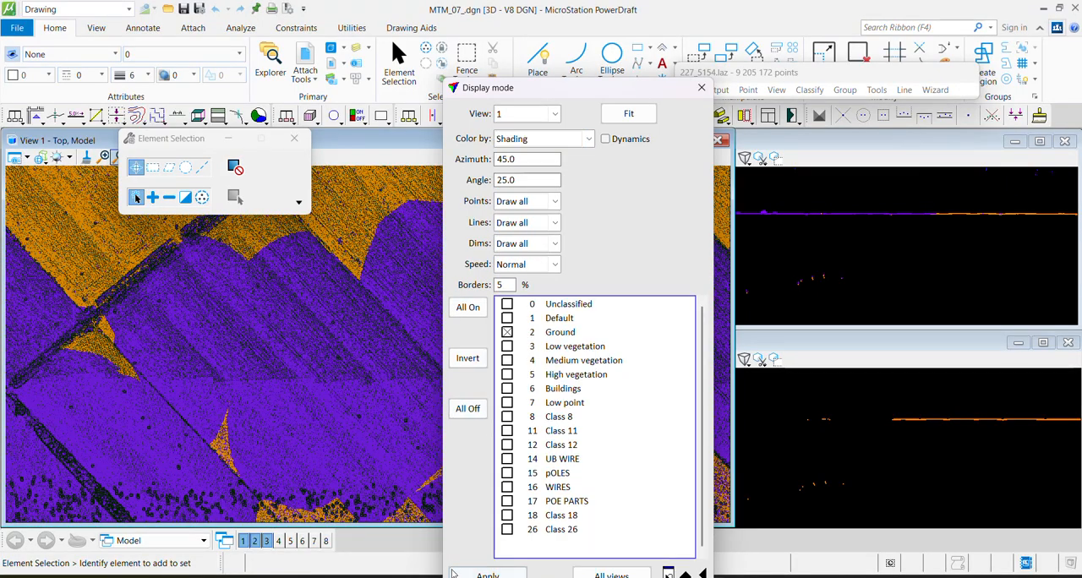
pyautogui.click(478, 575)
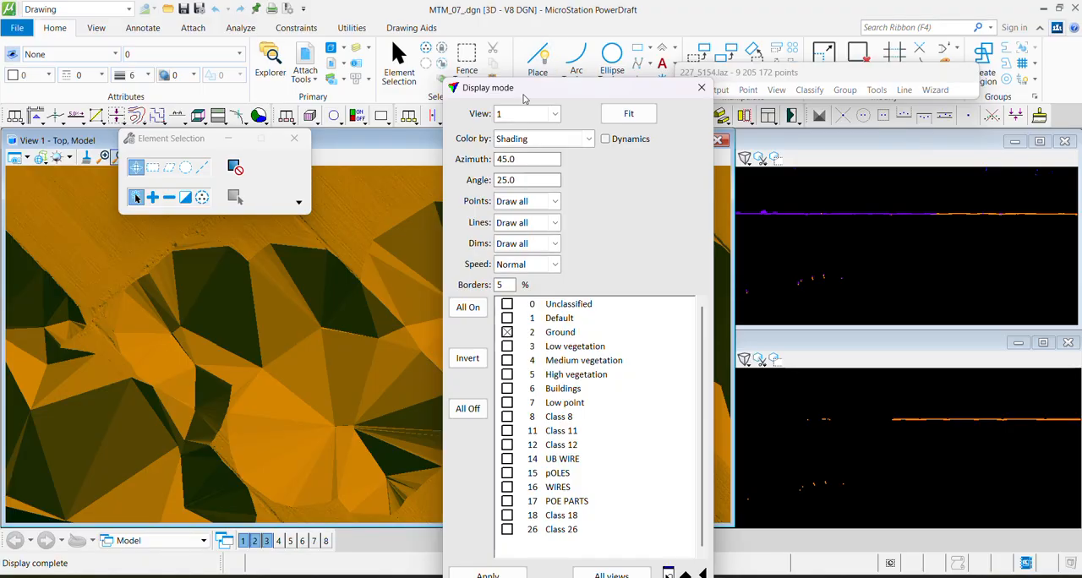
# Cut a north-south vertical section about 44.8 deep through the shaded ground surface and clear the display settings from the view
pyautogui.moveTo(512, 95); pyautogui.dragTo(742, 90)
pyautogui.scroll(-2, 330, 292)
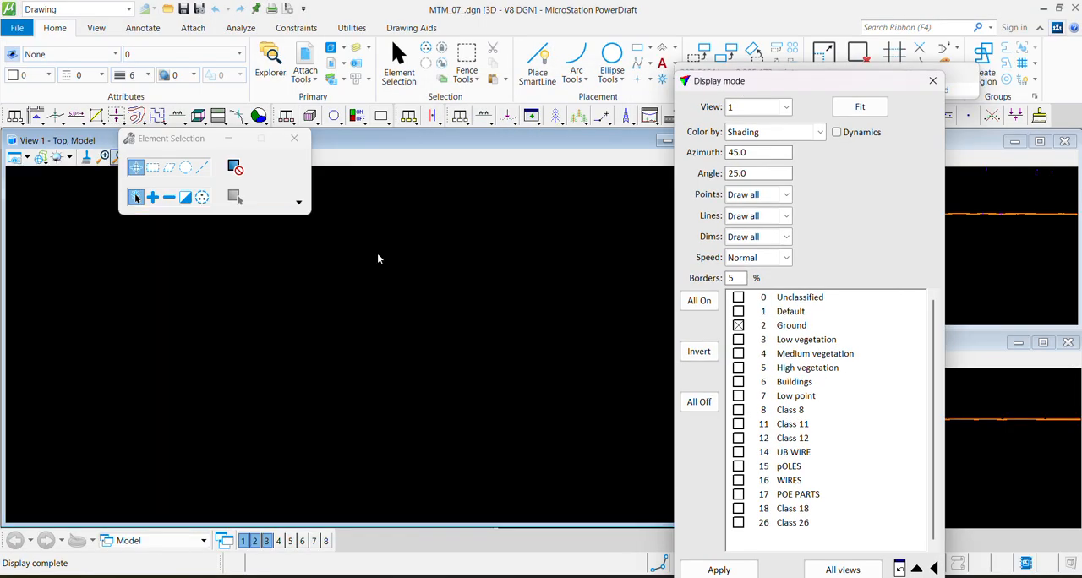
pyautogui.press('F1')
pyautogui.click(325, 219)
pyautogui.click(330, 487)
pyautogui.click(376, 465)
pyautogui.moveTo(753, 79); pyautogui.dragTo(471, 511)
# Examine the smooth shaded field surface with a diagonal vertical section across the furrows
pyautogui.scroll(3, 163, 221)
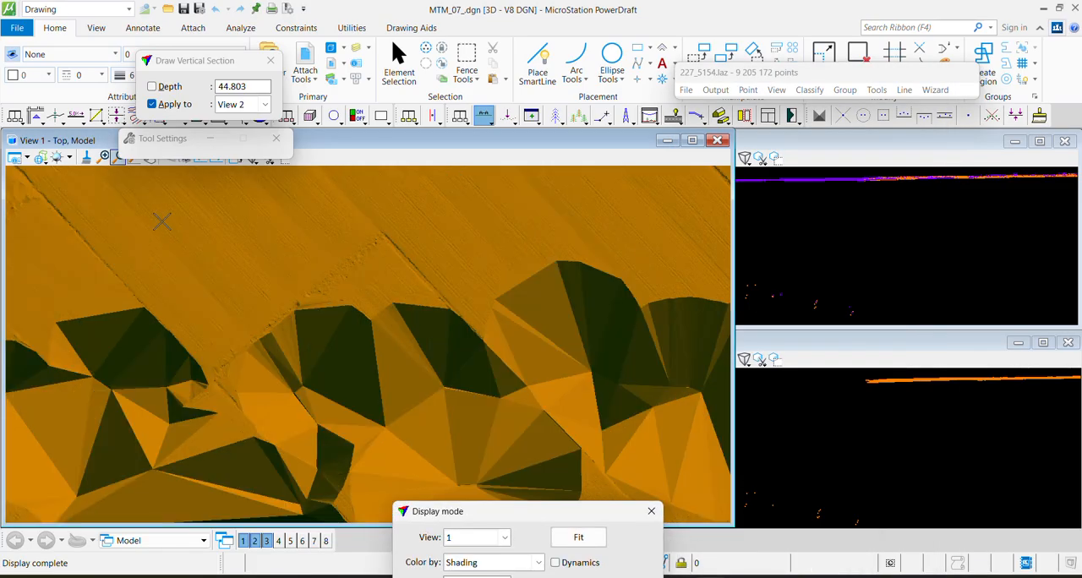
pyautogui.scroll(2, 126, 304)
pyautogui.moveTo(237, 304); pyautogui.dragTo(397, 171, button='middle')
pyautogui.scroll(2, 397, 171)
pyautogui.moveTo(419, 254); pyautogui.dragTo(449, 235, button='middle')
pyautogui.scroll(1, 451, 233)
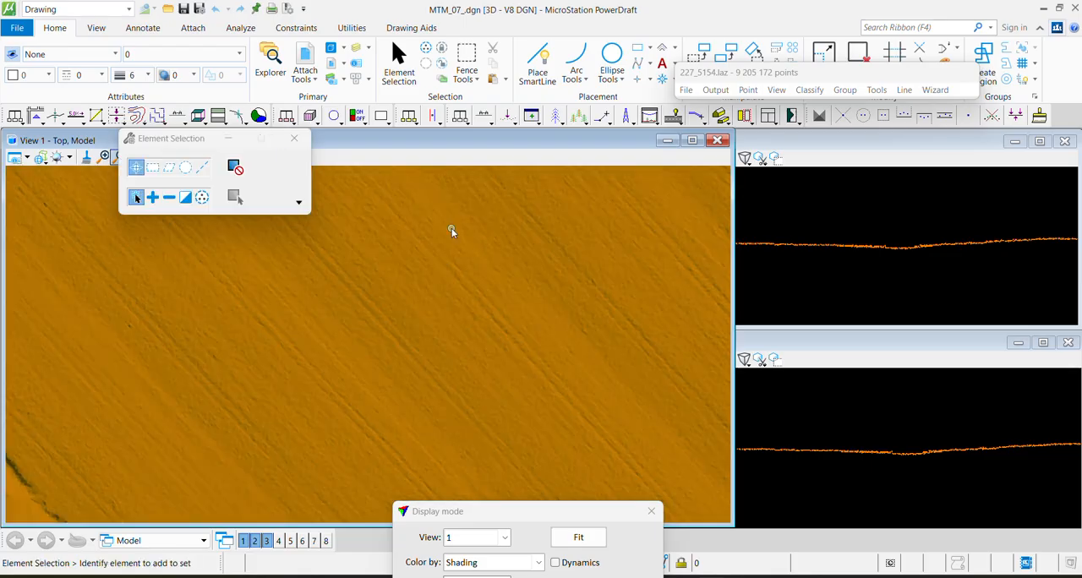
pyautogui.press('F1')
pyautogui.click(456, 204)
pyautogui.click(257, 401)
pyautogui.click(253, 391)
# Cut another diagonal vertical section across the furrows farther northwest in the field
pyautogui.moveTo(184, 249); pyautogui.dragTo(313, 472, button='middle')
pyautogui.moveTo(242, 251); pyautogui.dragTo(386, 455, button='middle')
pyautogui.press('F1')
pyautogui.click(406, 245)
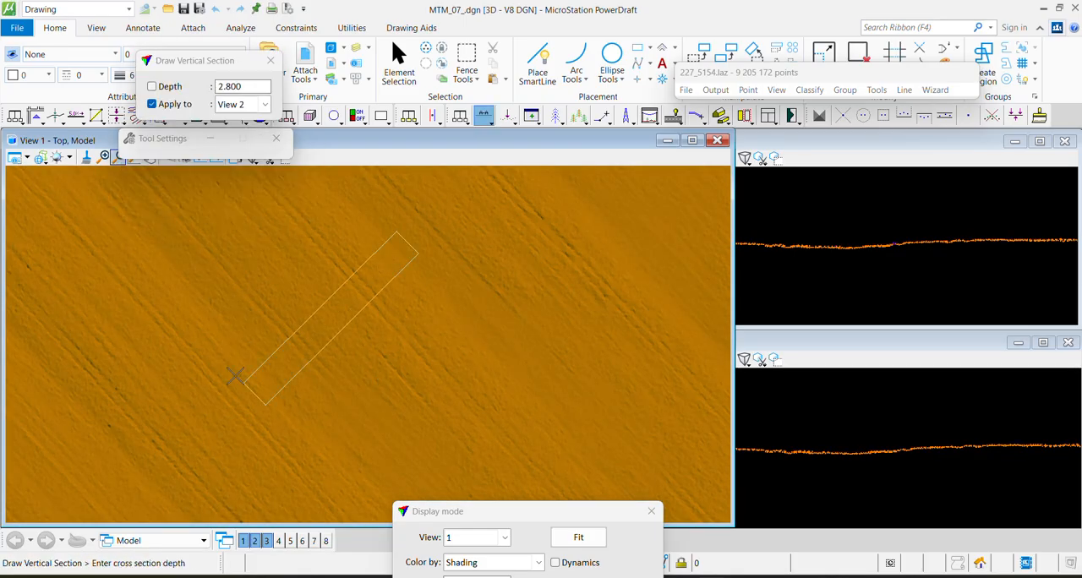
pyautogui.click(254, 394)
pyautogui.click(223, 369)
# Check the next stretch of shaded ground to the northwest with a diagonal vertical section
pyautogui.moveTo(139, 233)
pyautogui.mouseDown(button='middle')
pyautogui.moveTo(407, 454)
pyautogui.moveTo(265, 370)
pyautogui.moveTo(364, 444)
pyautogui.mouseUp(button='middle')
pyautogui.press('F1')
pyautogui.click(162, 414)
pyautogui.click(330, 275)
pyautogui.click(342, 290)
# Inspect the shaded ground farther southwest with a vertical section and pan along its profile
pyautogui.moveTo(202, 462)
pyautogui.mouseDown(button='middle')
pyautogui.moveTo(223, 425)
pyautogui.moveTo(487, 191)
pyautogui.mouseUp(button='middle')
pyautogui.moveTo(253, 422)
pyautogui.mouseDown(button='middle')
pyautogui.moveTo(341, 274)
pyautogui.moveTo(436, 186)
pyautogui.mouseUp(button='middle')
pyautogui.press('F1')
pyautogui.click(336, 440)
pyautogui.click(442, 329)
pyautogui.click(411, 301)
pyautogui.moveTo(816, 274); pyautogui.dragTo(1055, 257, button='middle')
pyautogui.moveTo(954, 245); pyautogui.dragTo(887, 258, button='middle')
# Cut a vertical section across the raised strip between the fields and examine the ridge profile
pyautogui.press('F1')
pyautogui.click(321, 462)
pyautogui.click(480, 347)
pyautogui.click(475, 337)
pyautogui.moveTo(804, 268); pyautogui.dragTo(964, 268, button='middle')
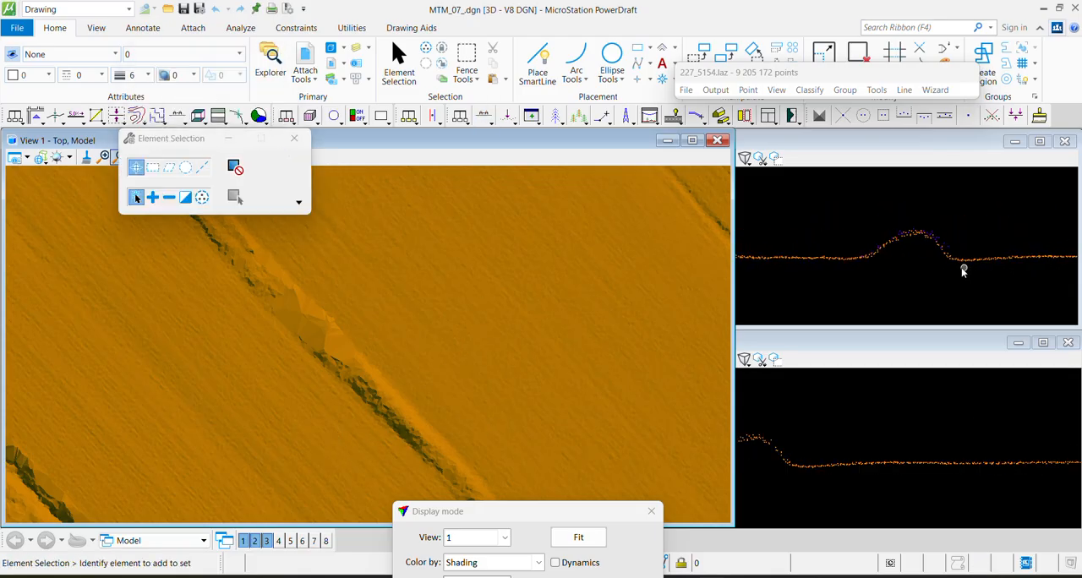
# Cut a vertical section about 5.6 deep across the vegetated ridge farther northwest and centre its profile in View 3
pyautogui.moveTo(160, 261)
pyautogui.mouseDown(button='middle')
pyautogui.moveTo(263, 341)
pyautogui.moveTo(312, 452)
pyautogui.mouseUp(button='middle')
pyautogui.press('F1')
pyautogui.click(203, 387)
pyautogui.click(332, 258)
pyautogui.click(343, 272)
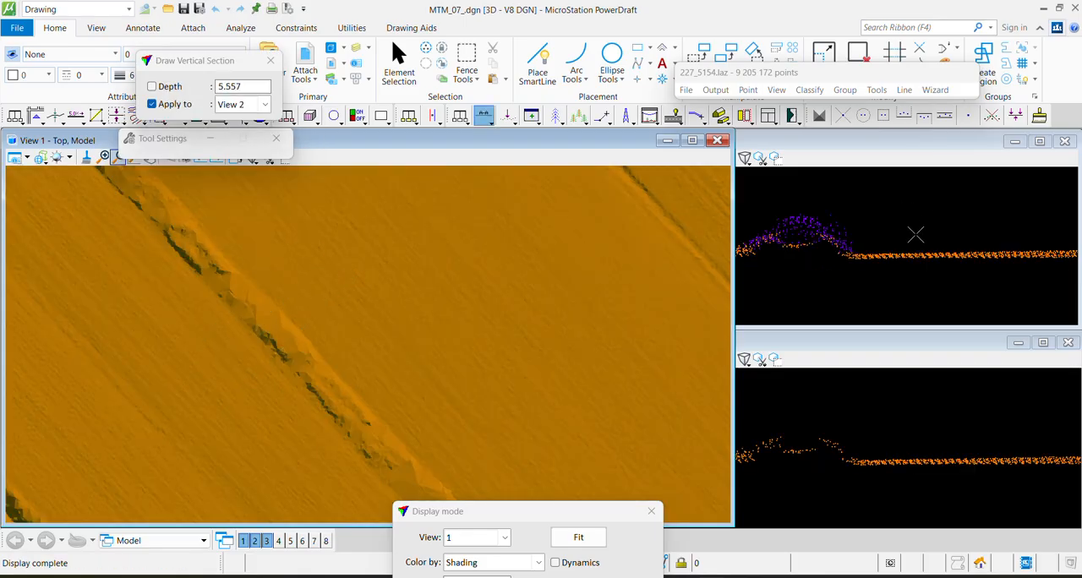
pyautogui.moveTo(900, 250); pyautogui.dragTo(973, 238, button='middle')
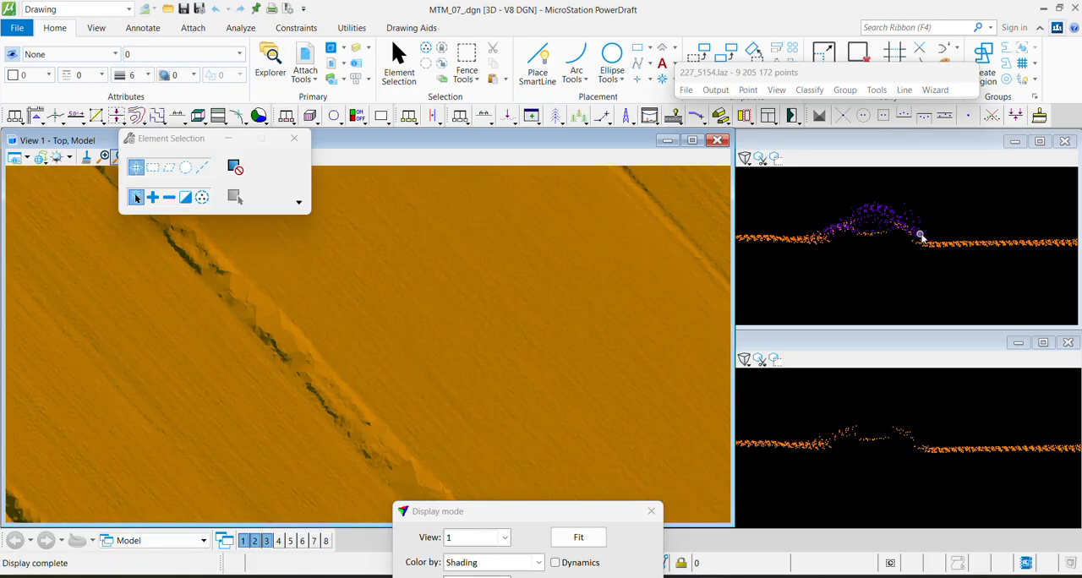
# Check the faceted patch on the ridge with a narrow vertical section about 1.6 deep
pyautogui.moveTo(313, 389); pyautogui.dragTo(251, 262, button='middle')
pyautogui.press('F1')
pyautogui.click(285, 449)
pyautogui.click(427, 264)
pyautogui.click(434, 267)
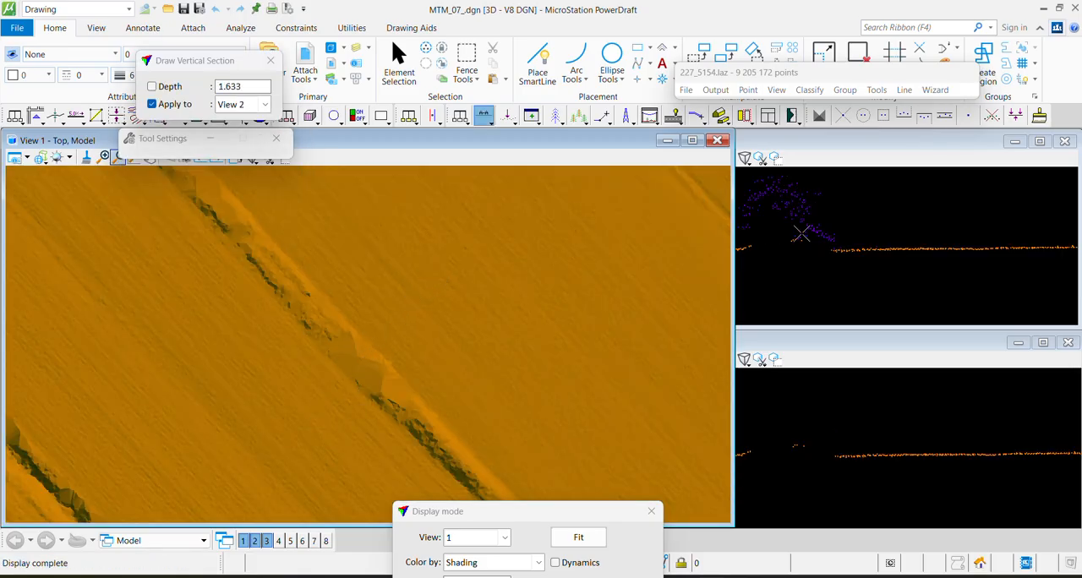
pyautogui.moveTo(803, 219); pyautogui.dragTo(909, 230, button='middle')
# Inspect the dark ditch line between the fields with a vertical section about 2.4 deep across it
pyautogui.moveTo(299, 366); pyautogui.dragTo(173, 323, button='middle')
pyautogui.moveTo(363, 461); pyautogui.dragTo(196, 331, button='middle')
pyautogui.moveTo(296, 485); pyautogui.dragTo(308, 300, button='middle')
pyautogui.moveTo(239, 438); pyautogui.dragTo(316, 259, button='middle')
pyautogui.press('F1')
pyautogui.click(298, 411)
pyautogui.click(413, 294)
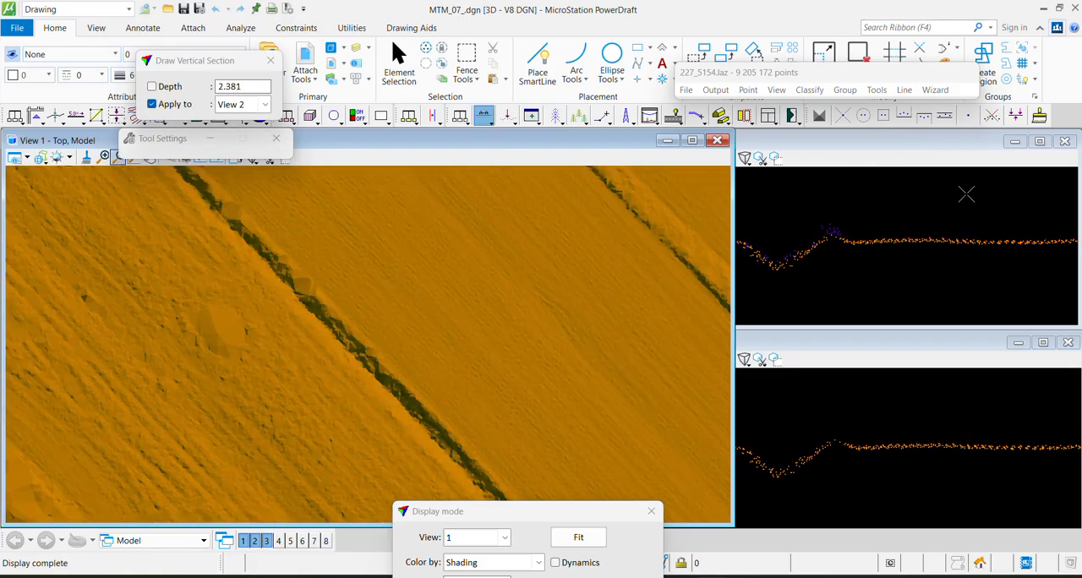
pyautogui.press('Escape')
pyautogui.moveTo(833, 265); pyautogui.dragTo(922, 251, button='middle')
# Cut a vertical section about 4 deep through the smooth patch beside the ditch
pyautogui.moveTo(158, 310); pyautogui.dragTo(360, 439, button='middle')
pyautogui.press('F1')
pyautogui.click(377, 496)
pyautogui.click(481, 410)
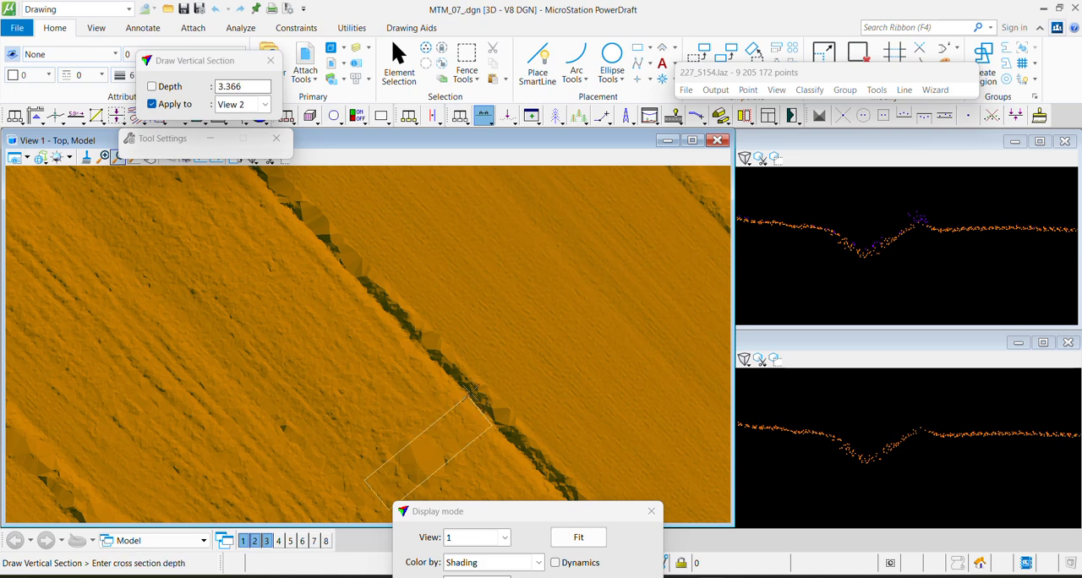
pyautogui.click(449, 464)
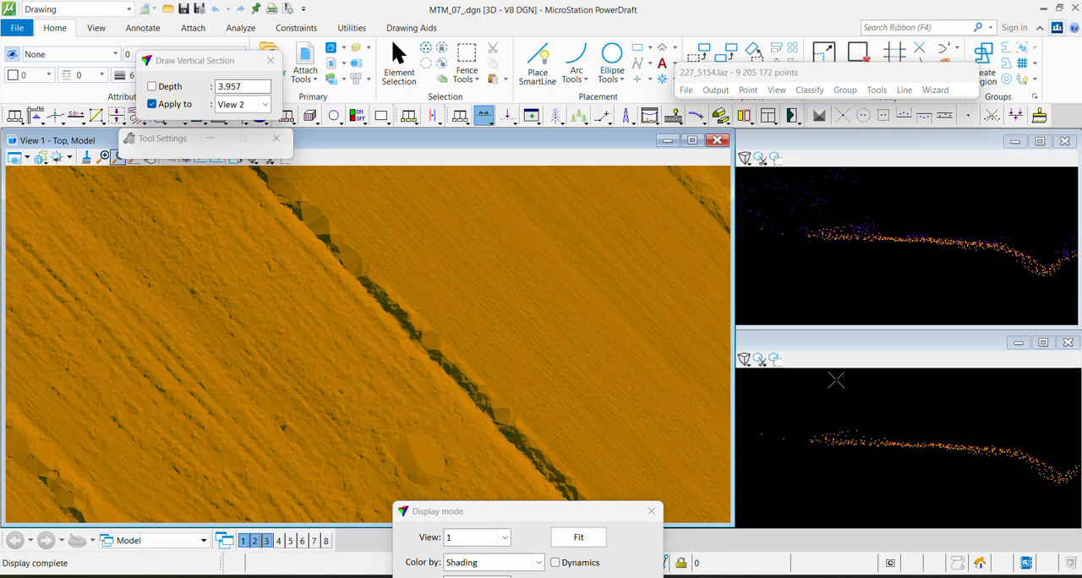
# Narrow View 1 to reveal the full section views and cut a section about 1.3 deep across the ditch
pyautogui.moveTo(726, 323); pyautogui.dragTo(493, 408)
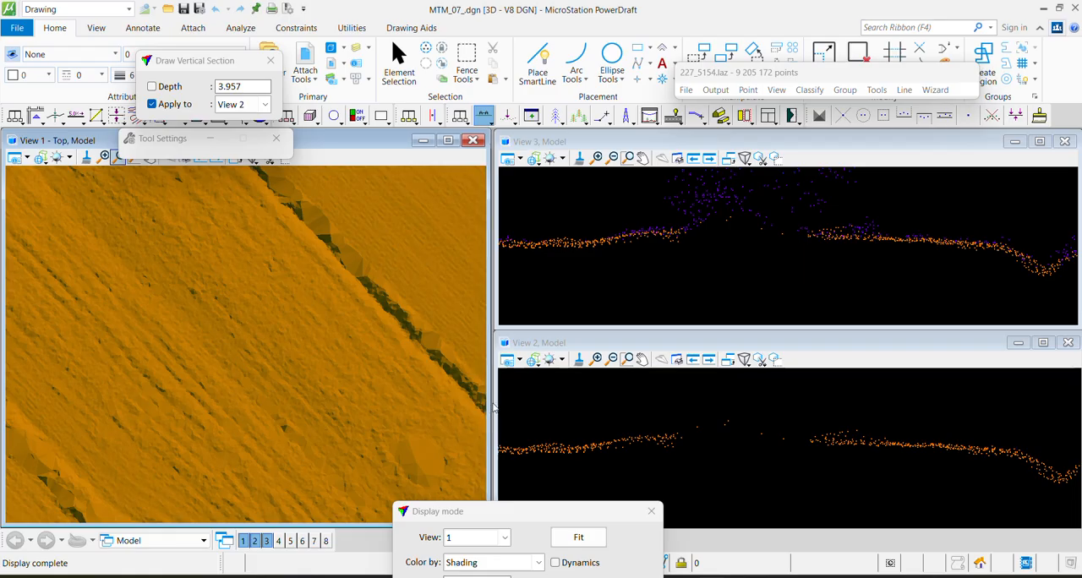
pyautogui.moveTo(415, 243); pyautogui.dragTo(296, 325, button='middle')
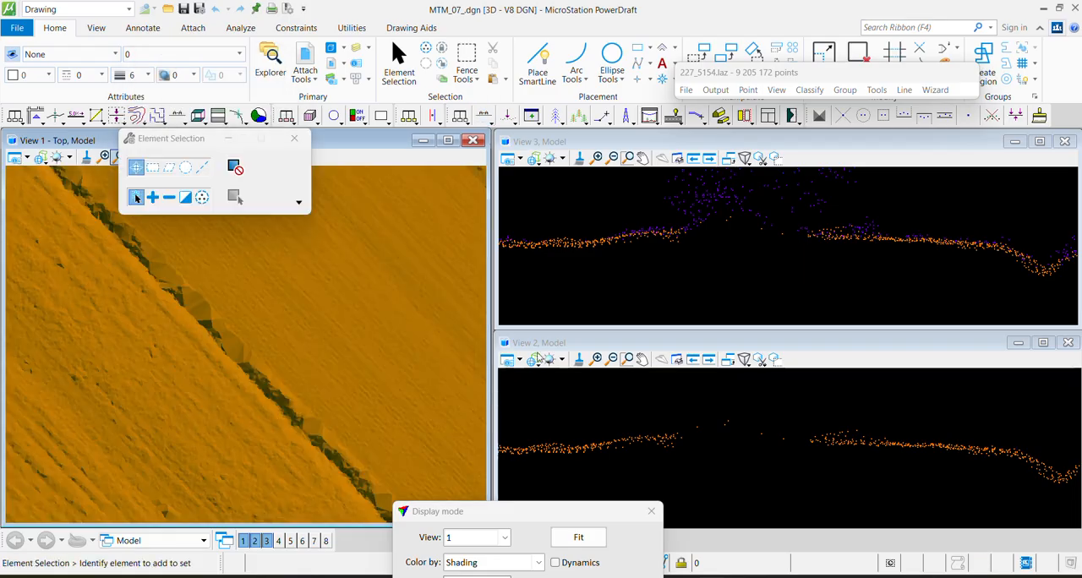
pyautogui.press('F1')
pyautogui.click(276, 458)
pyautogui.click(359, 375)
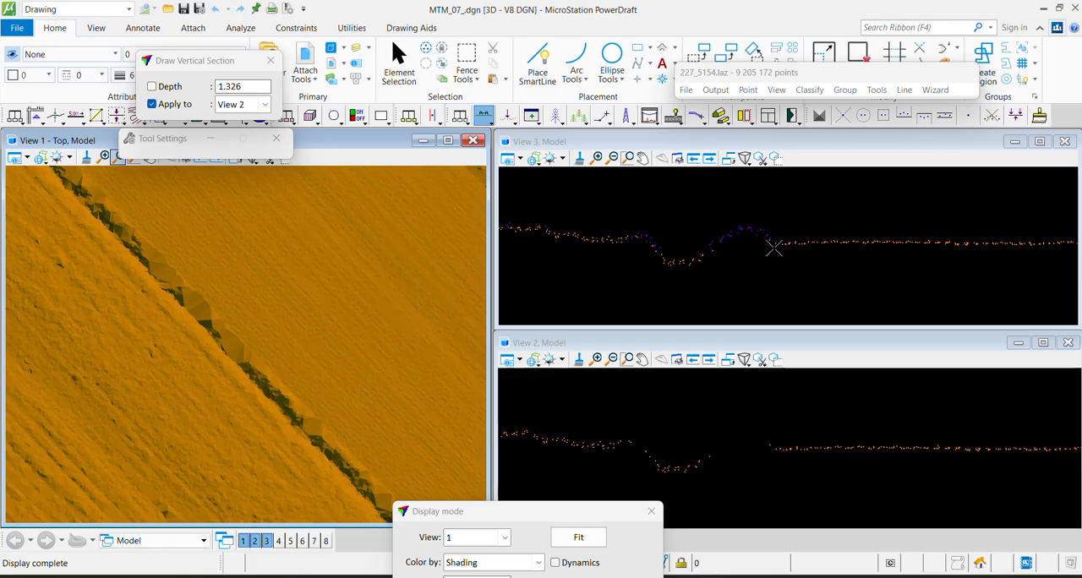
# Cut a vertical section across the dark faceted ditch line farther along between the two fields
pyautogui.moveTo(360, 490)
pyautogui.mouseDown(button='middle')
pyautogui.moveTo(358, 426)
pyautogui.moveTo(209, 350)
pyautogui.mouseUp(button='middle')
pyautogui.press('F1')
pyautogui.click(142, 306)
pyautogui.click(266, 222)
pyautogui.click(268, 238)
# Cut a wide vertical section, more than 9 deep, across another stretch of the dark ditch line
pyautogui.moveTo(124, 226); pyautogui.dragTo(383, 521, button='middle')
pyautogui.moveTo(125, 253)
pyautogui.mouseDown(button='middle')
pyautogui.moveTo(232, 332)
pyautogui.moveTo(358, 458)
pyautogui.mouseUp(button='middle')
pyautogui.press('F1')
pyautogui.click(129, 349)
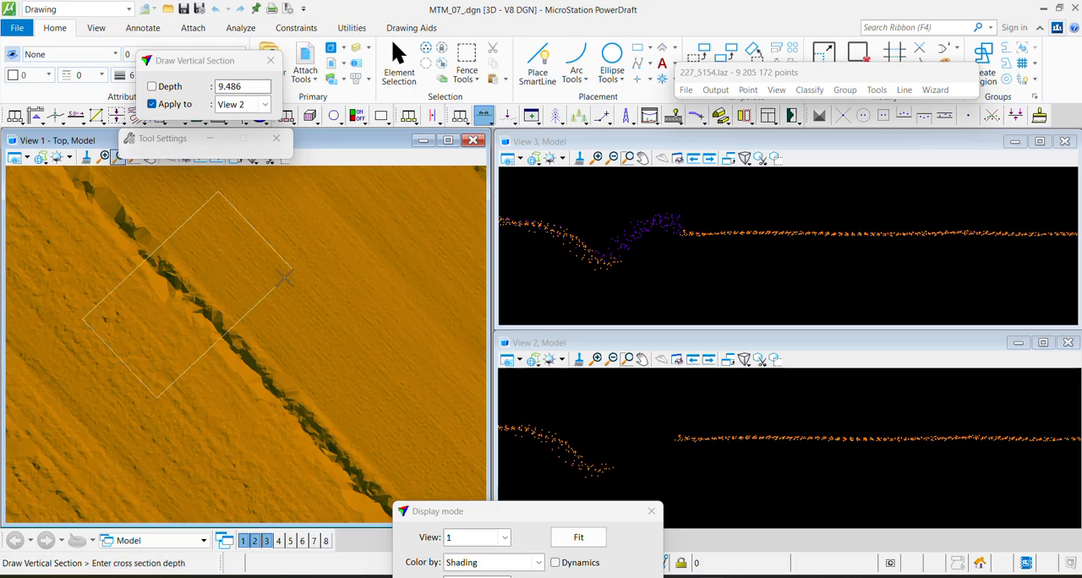
pyautogui.click(259, 233)
pyautogui.click(292, 299)
# Check the smooth patch on the ditch near the tile's northern edge with a vertical section about 6.3 deep
pyautogui.moveTo(136, 221); pyautogui.dragTo(266, 392, button='middle')
pyautogui.press('F1')
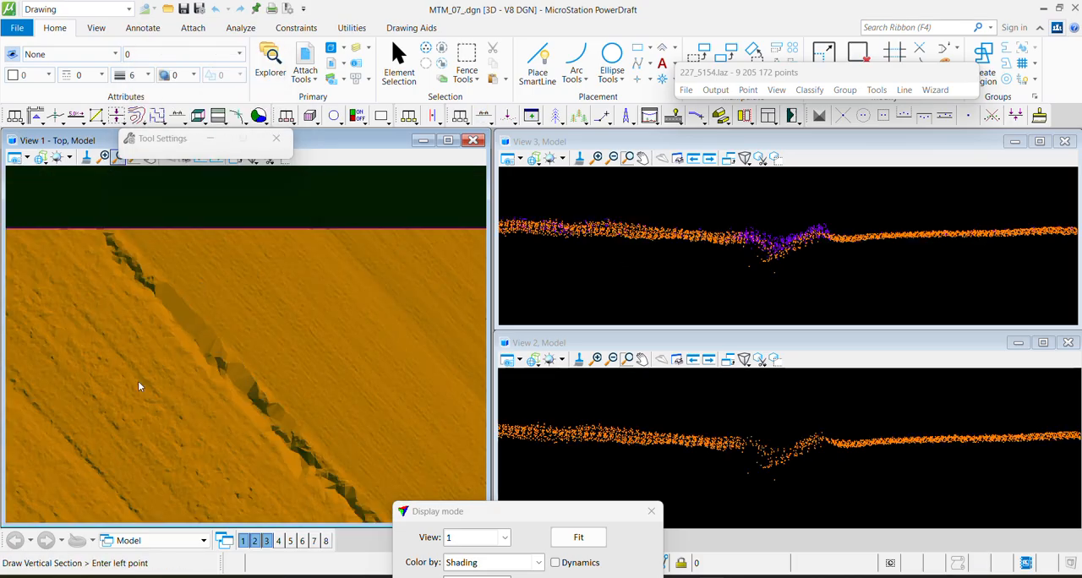
pyautogui.click(143, 358)
pyautogui.click(219, 296)
pyautogui.click(225, 272)
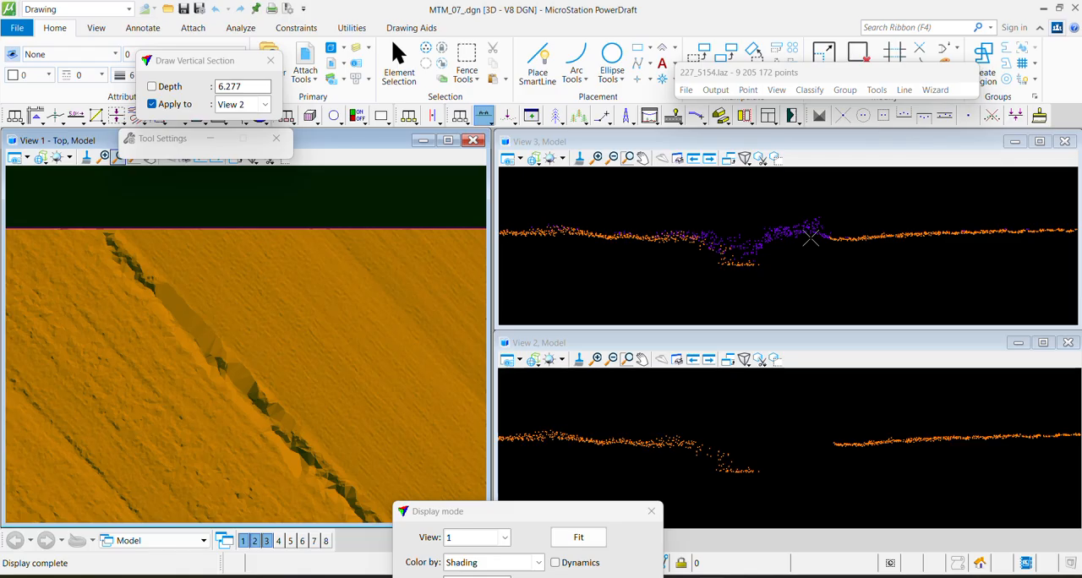
# Check the short faceted bank near the tile's western edge with two vertical sections, the second about 2.4 deep
pyautogui.moveTo(117, 499); pyautogui.dragTo(244, 390, button='middle')
pyautogui.moveTo(127, 428)
pyautogui.mouseDown(button='middle')
pyautogui.moveTo(301, 291)
pyautogui.moveTo(369, 332)
pyautogui.moveTo(346, 319)
pyautogui.mouseUp(button='middle')
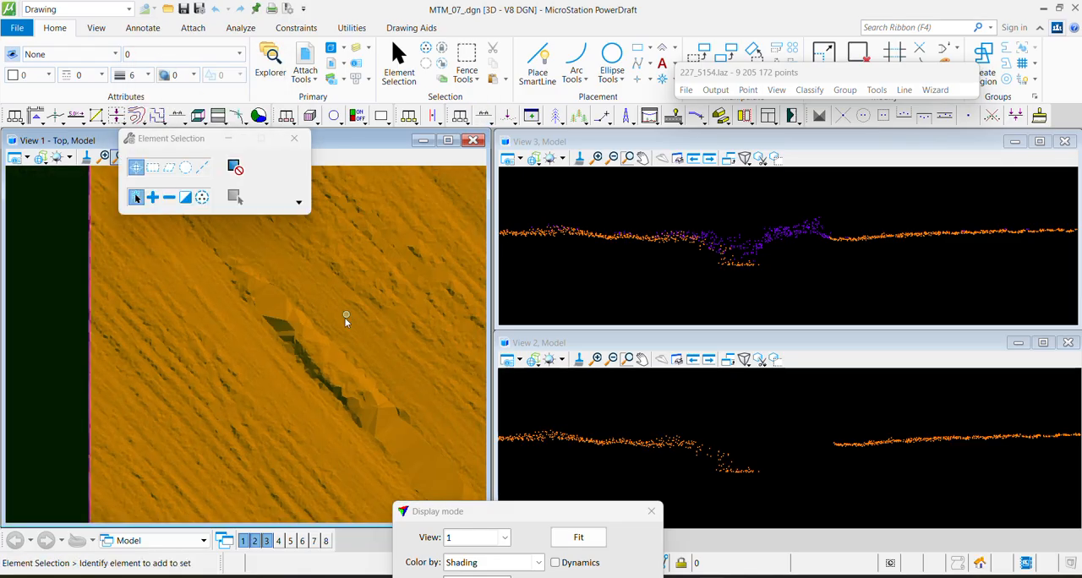
pyautogui.press('F1')
pyautogui.click(296, 408)
pyautogui.click(399, 324)
pyautogui.click(401, 300)
pyautogui.press('F1')
pyautogui.click(311, 394)
pyautogui.click(378, 316)
pyautogui.click(379, 315)
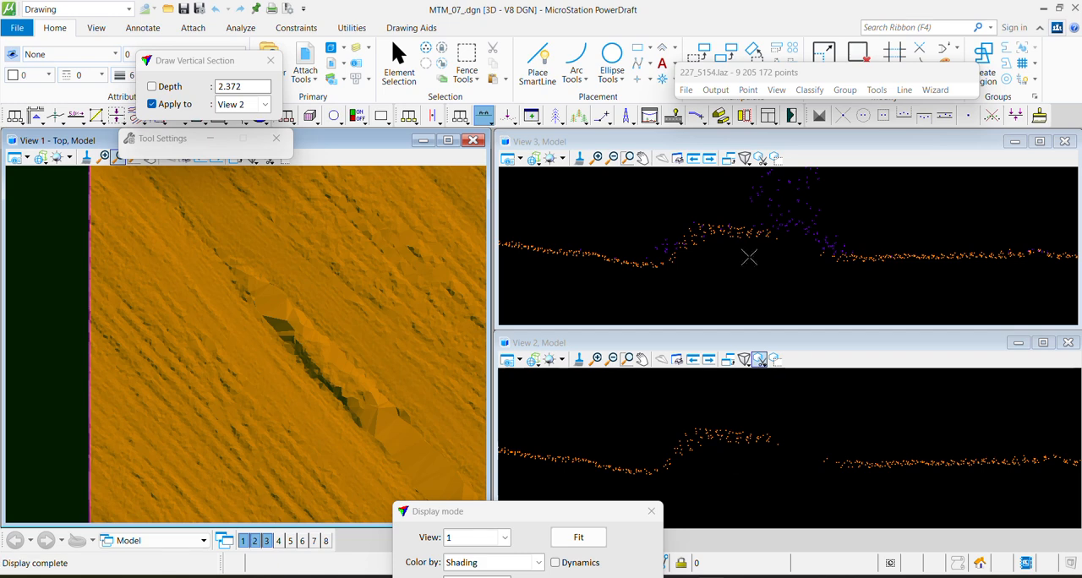
# Follow the long faceted bank between the ploughed fields and check it with vertical sections at several places
pyautogui.moveTo(298, 476); pyautogui.dragTo(179, 258, button='middle')
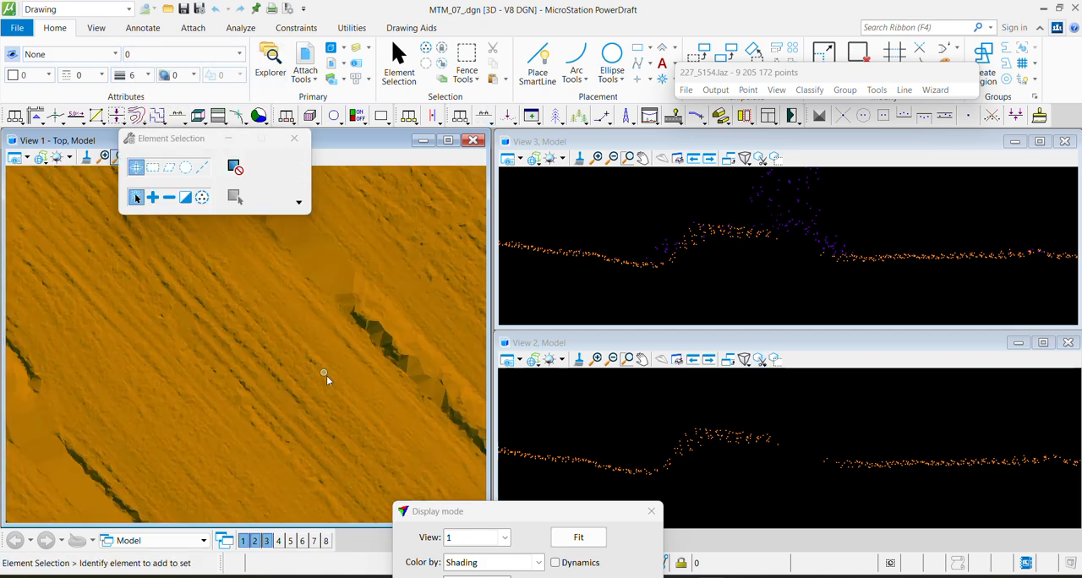
pyautogui.press('F1')
pyautogui.moveTo(292, 362); pyautogui.dragTo(188, 285, button='middle')
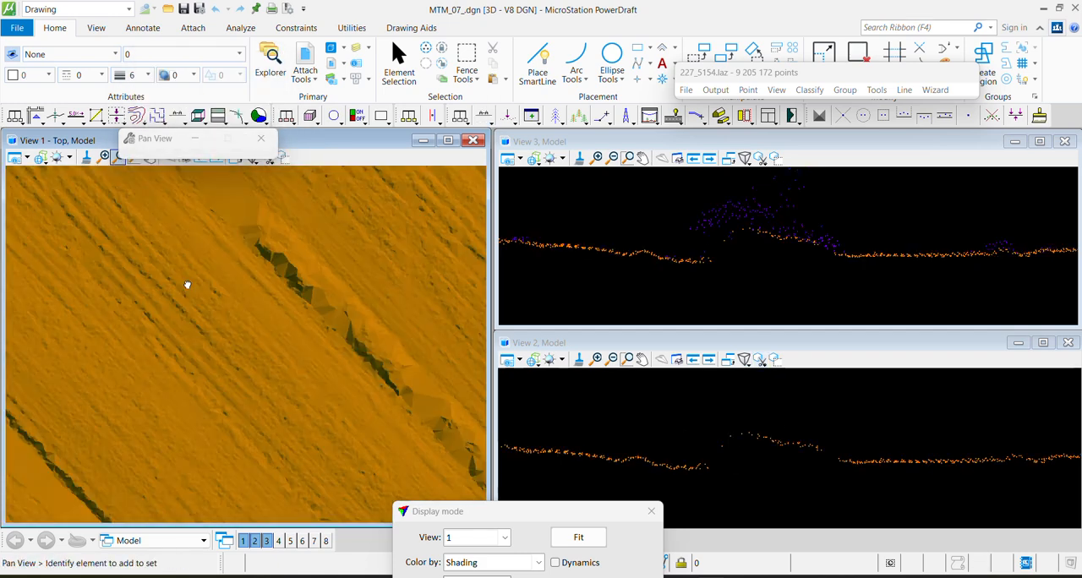
pyautogui.moveTo(397, 445); pyautogui.dragTo(293, 377, button='middle')
pyautogui.press('F1')
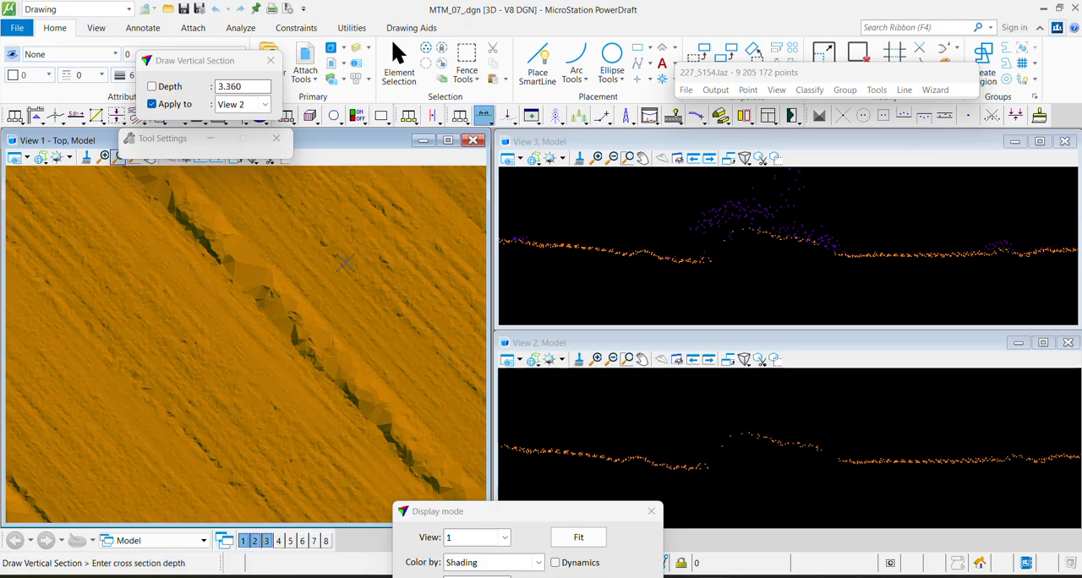
pyautogui.click(345, 263)
pyautogui.moveTo(298, 332); pyautogui.dragTo(289, 366, button='middle')
pyautogui.moveTo(324, 424)
pyautogui.mouseDown(button='middle')
pyautogui.moveTo(299, 453)
pyautogui.moveTo(135, 289)
pyautogui.mouseUp(button='middle')
pyautogui.press('F1')
pyautogui.moveTo(231, 436); pyautogui.dragTo(132, 292, button='middle')
pyautogui.scroll(-5, 227, 355)
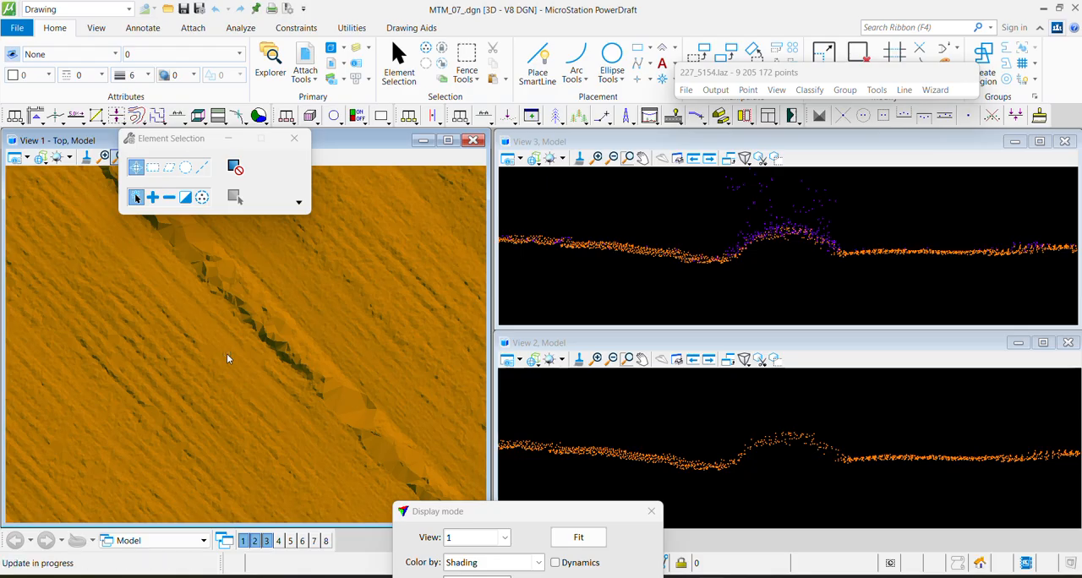
# Cut a vertical section about 16.4 deep from the northern field through the large dark gap in the ground surface
pyautogui.moveTo(267, 366); pyautogui.dragTo(173, 194, button='middle')
pyautogui.scroll(-2, 218, 303)
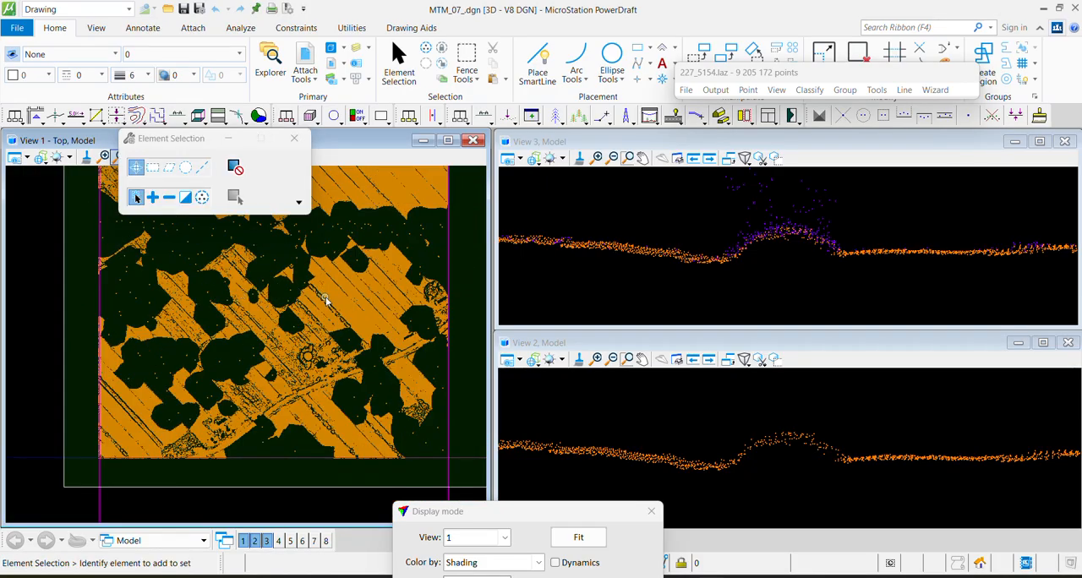
pyautogui.scroll(-2, 216, 296)
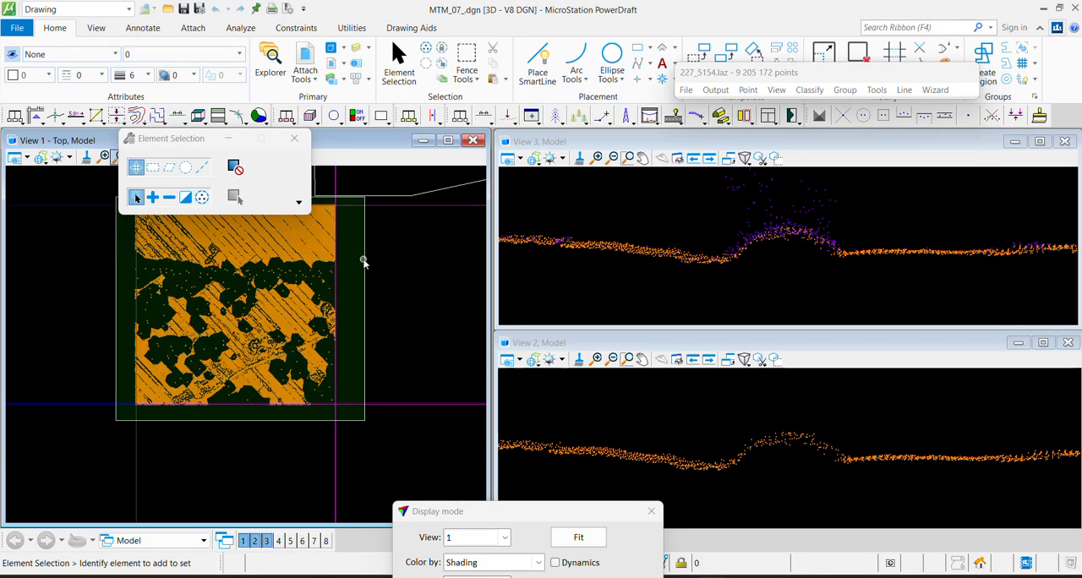
pyautogui.moveTo(118, 312); pyautogui.dragTo(140, 341, button='middle')
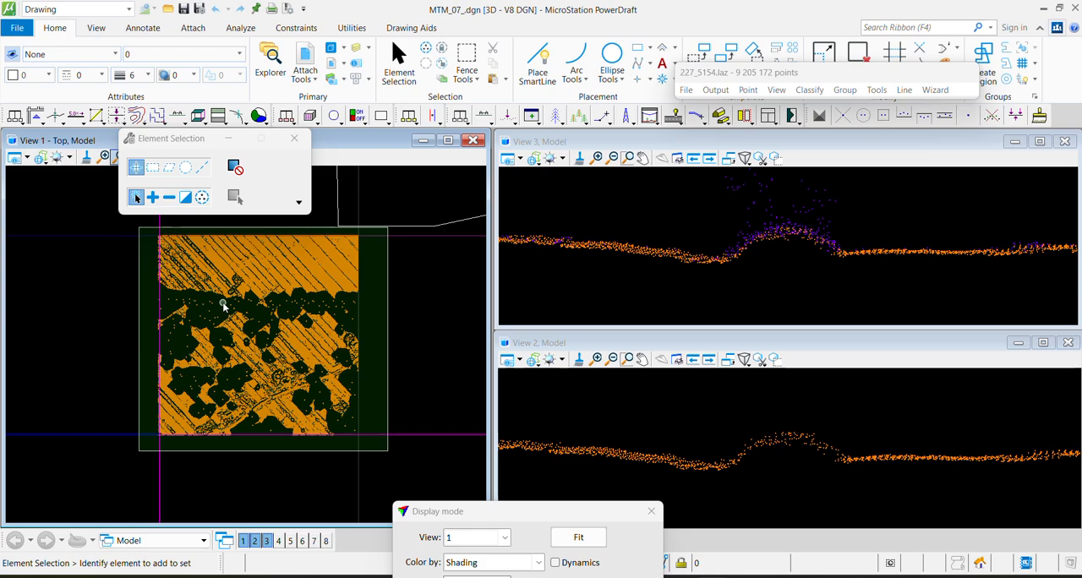
pyautogui.scroll(5, 223, 304)
pyautogui.moveTo(266, 329)
pyautogui.mouseDown(button='middle')
pyautogui.moveTo(305, 389)
pyautogui.moveTo(283, 377)
pyautogui.mouseUp(button='middle')
pyautogui.scroll(4, 283, 377)
pyautogui.press('F1')
pyautogui.click(330, 237)
pyautogui.click(239, 439)
pyautogui.click(216, 432)
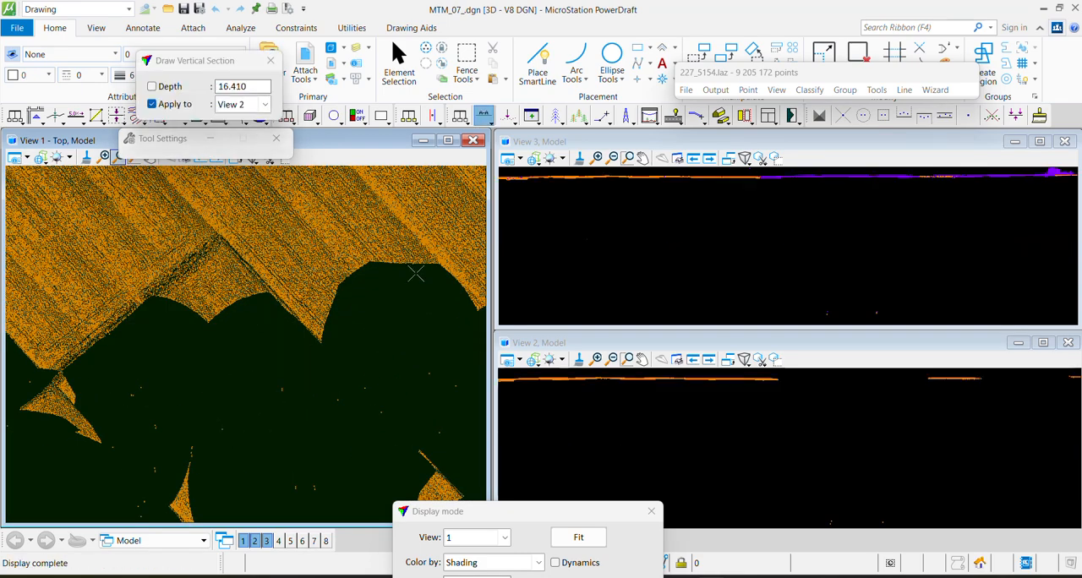
pyautogui.scroll(-5, 239, 283)
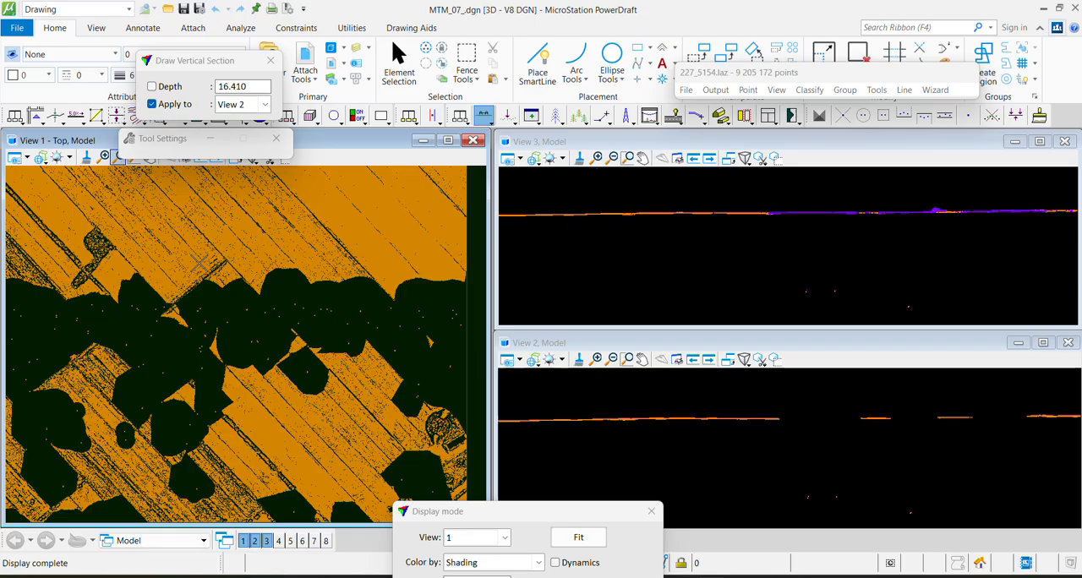
# Examine the dark gaps and the isolated points within them across the central and southern parts of the tile
pyautogui.moveTo(198, 267); pyautogui.dragTo(314, 302, button='middle')
pyautogui.press('Escape')
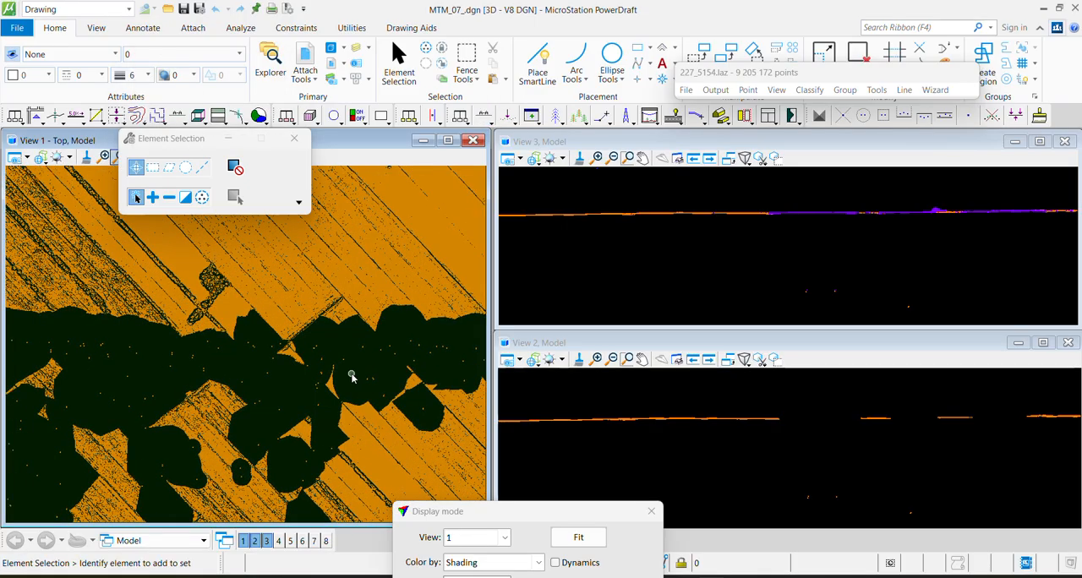
pyautogui.moveTo(181, 382); pyautogui.dragTo(387, 323, button='middle')
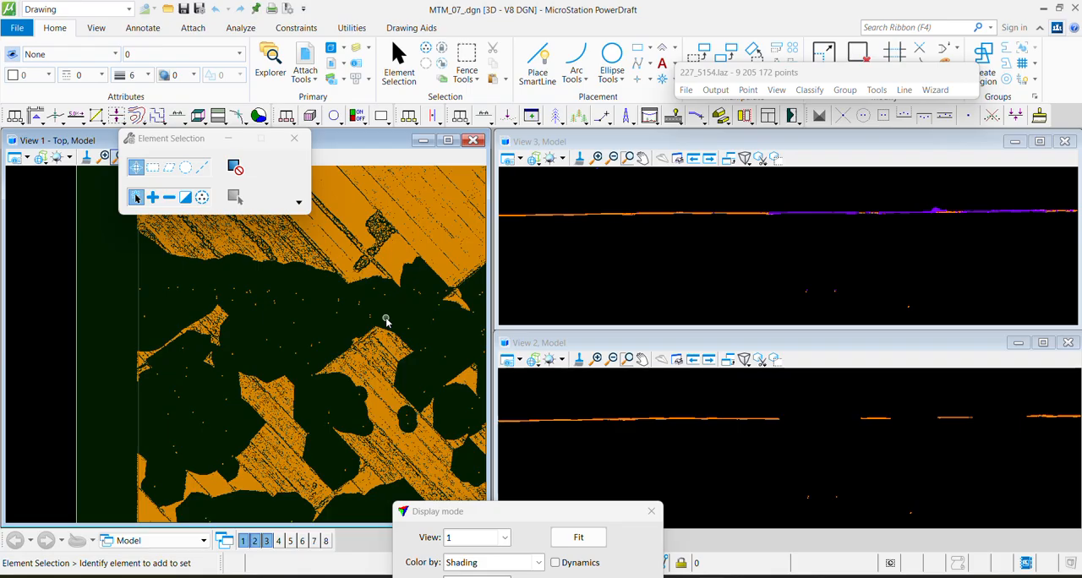
pyautogui.scroll(3, 387, 320)
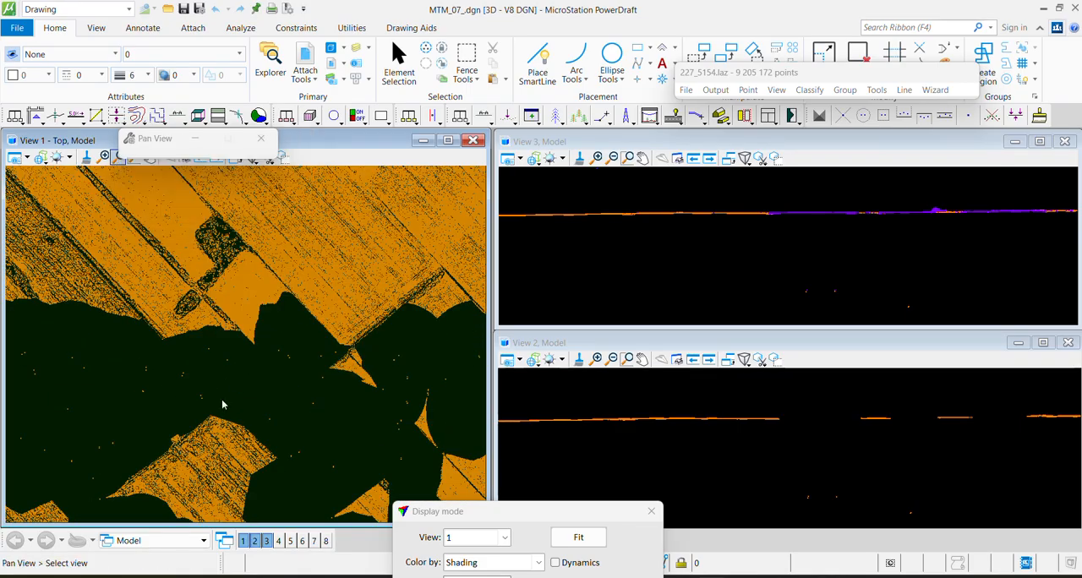
pyautogui.moveTo(220, 399); pyautogui.dragTo(305, 280, button='middle')
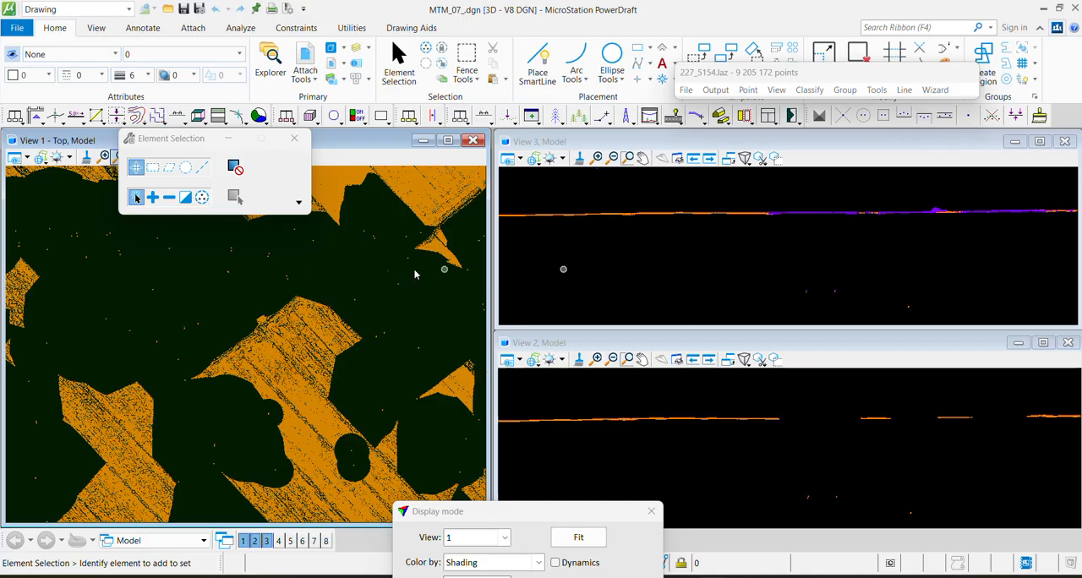
pyautogui.scroll(-3, 212, 307)
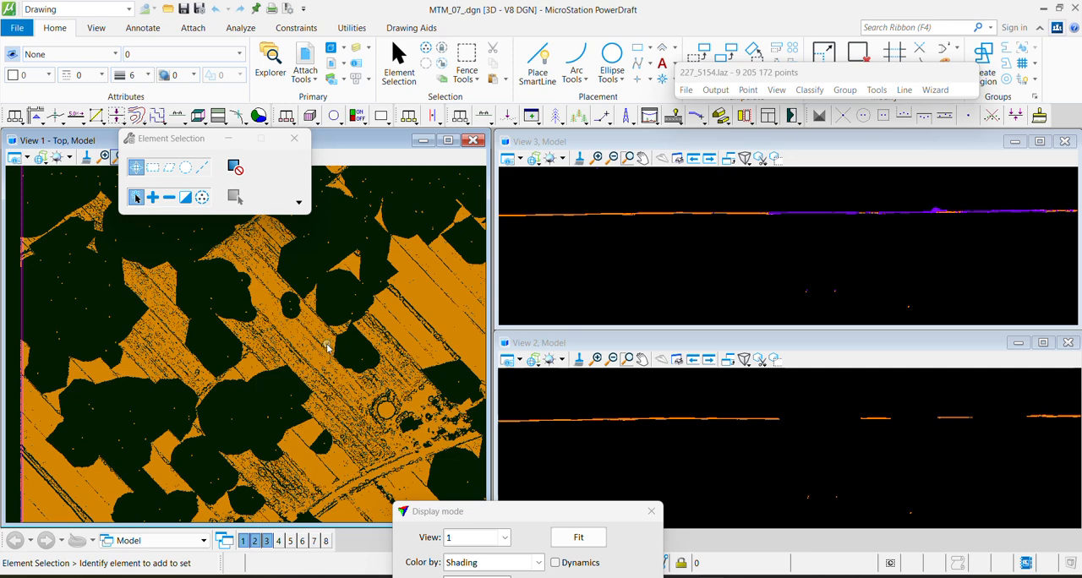
pyautogui.scroll(-5, 329, 347)
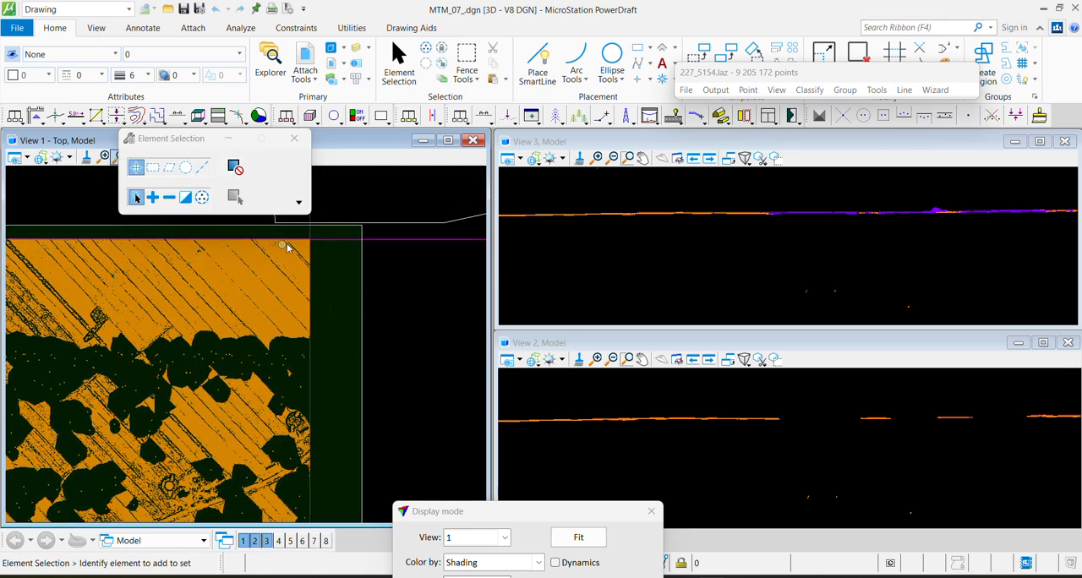
pyautogui.moveTo(216, 302); pyautogui.dragTo(246, 389, button='middle')
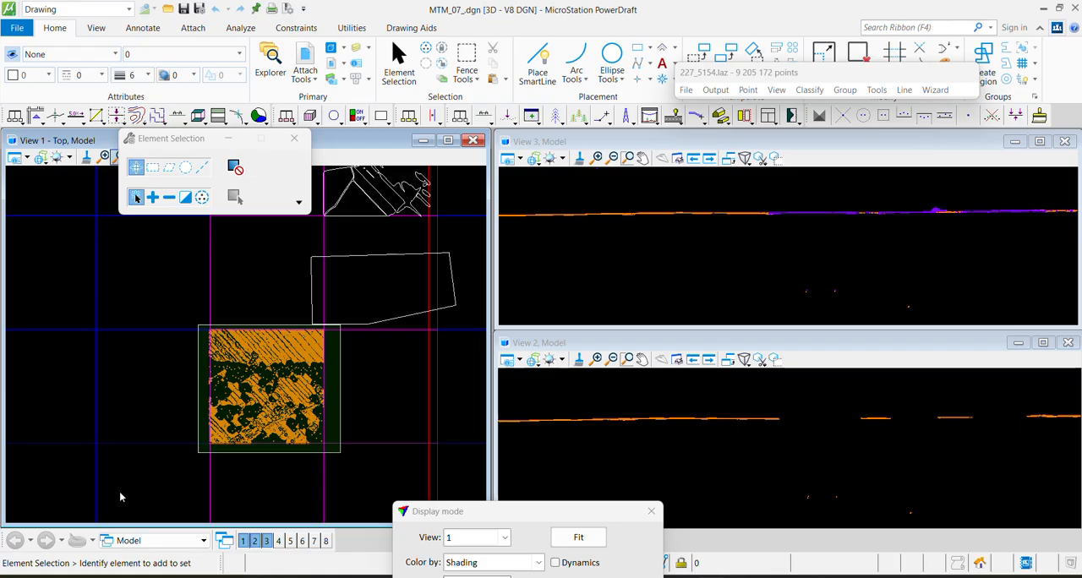
# Draw a zigzag line string with four north-south passes over and beside the tile using Place SmartLine
pyautogui.click(538, 64)
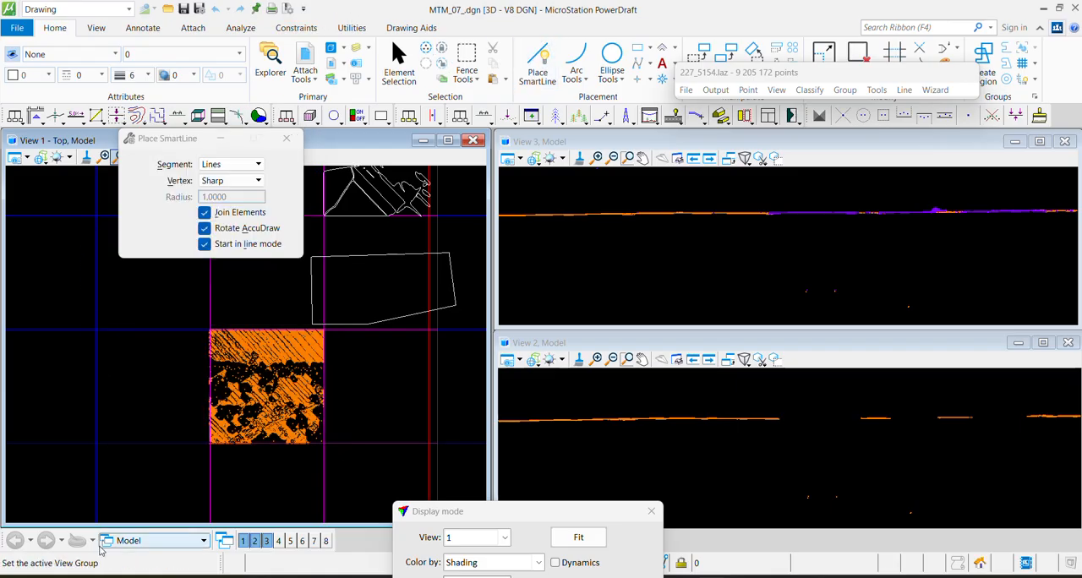
pyautogui.click(123, 511)
pyautogui.click(121, 285)
pyautogui.click(195, 285)
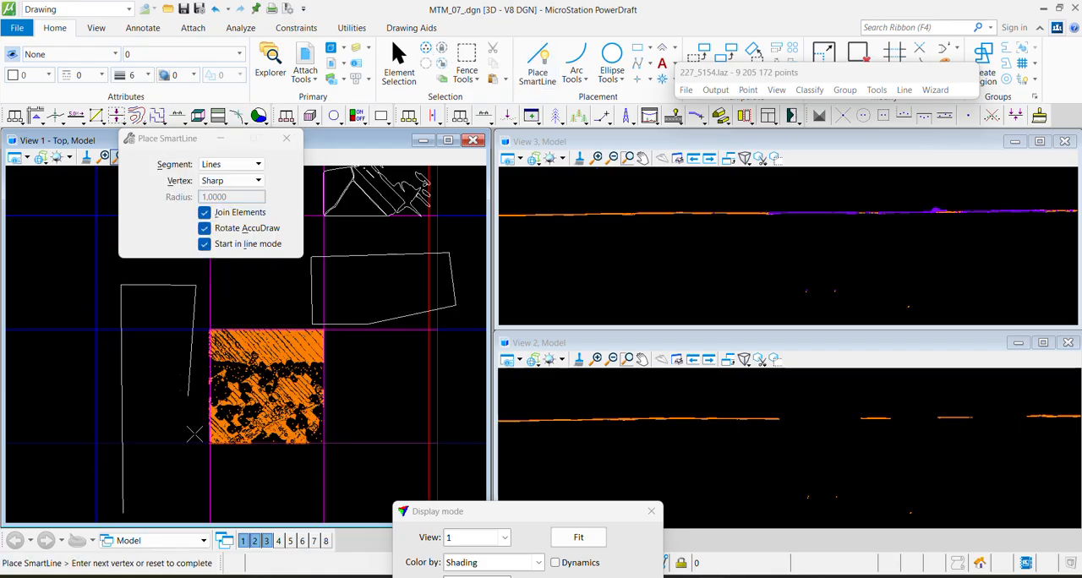
pyautogui.click(199, 500)
pyautogui.click(282, 504)
pyautogui.click(283, 282)
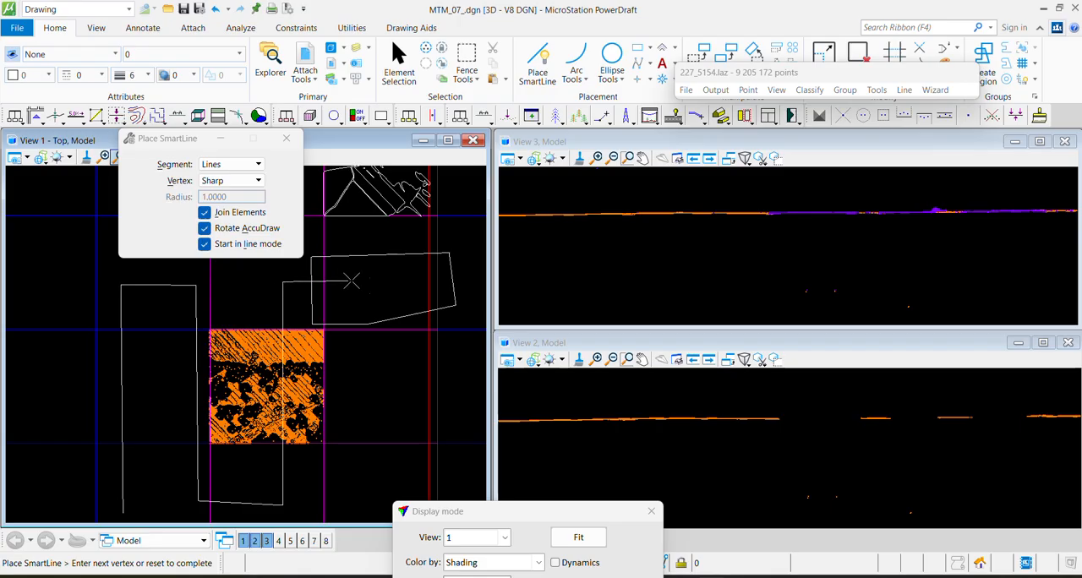
pyautogui.click(379, 285)
pyautogui.click(382, 505)
pyautogui.rightClick(382, 505)
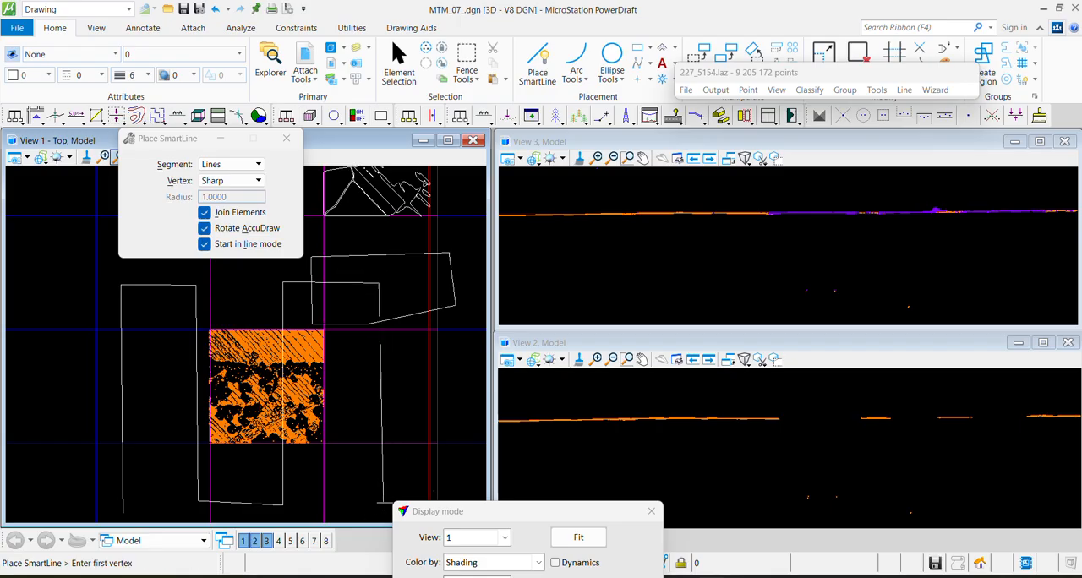
# Draw a second zigzag line string with four east-west passes crossing the first one
pyautogui.click(412, 478)
pyautogui.click(104, 477)
pyautogui.click(96, 432)
pyautogui.click(407, 432)
pyautogui.click(402, 372)
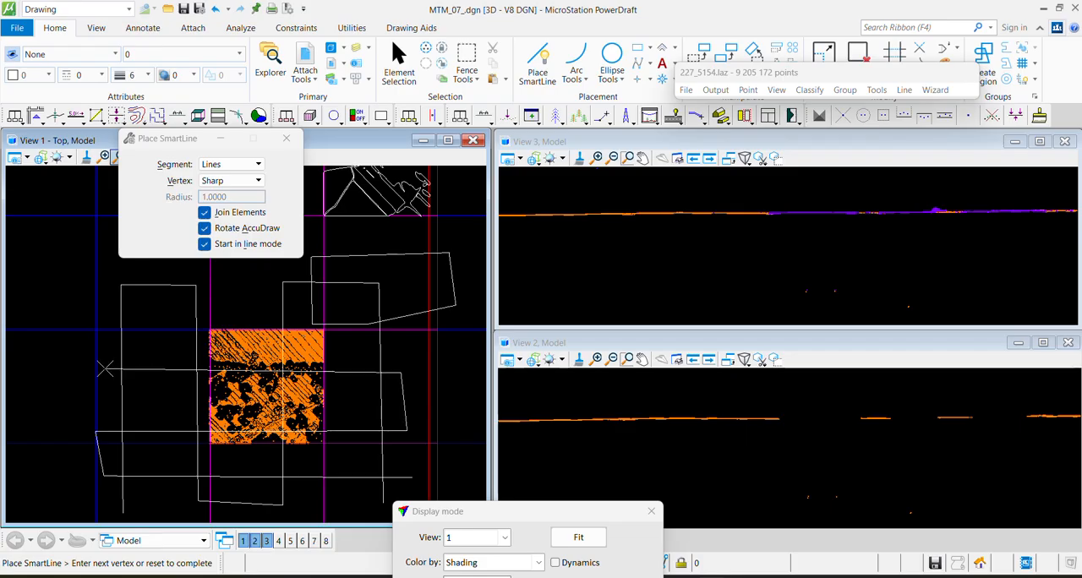
pyautogui.click(103, 375)
pyautogui.click(98, 312)
pyautogui.click(410, 309)
pyautogui.rightClick(241, 296)
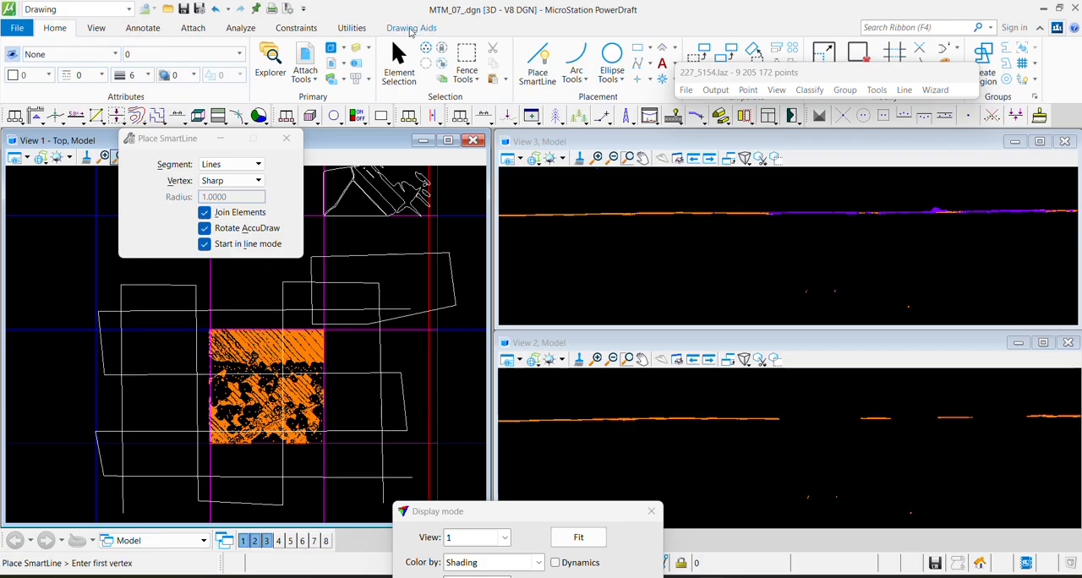
# Delete both zigzag line strings drawn over the tile
pyautogui.click(399, 63)
pyautogui.moveTo(190, 244); pyautogui.dragTo(88, 488)
pyautogui.moveTo(161, 507); pyautogui.dragTo(110, 234)
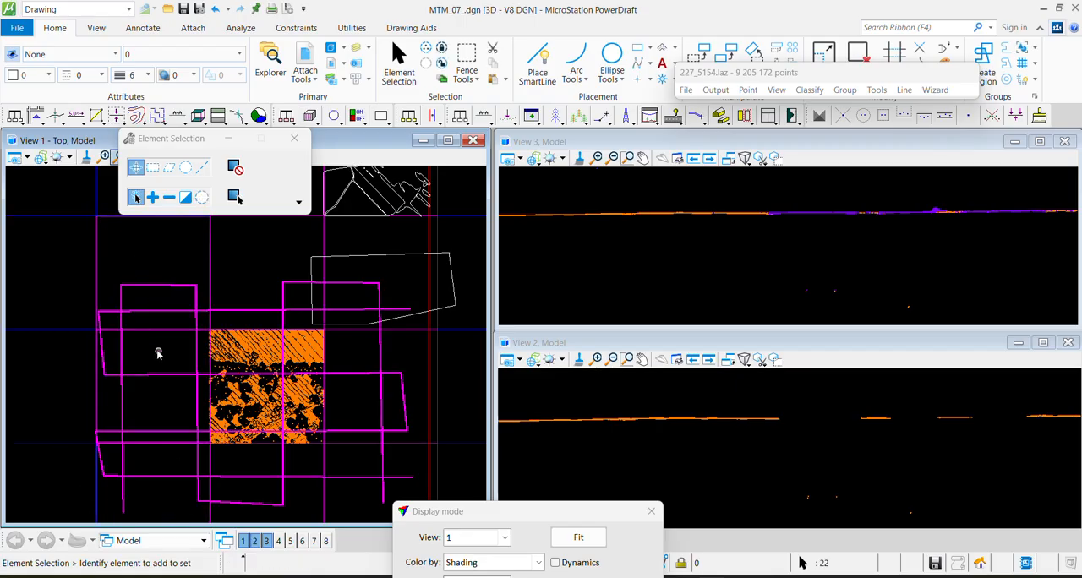
pyautogui.click(143, 287)
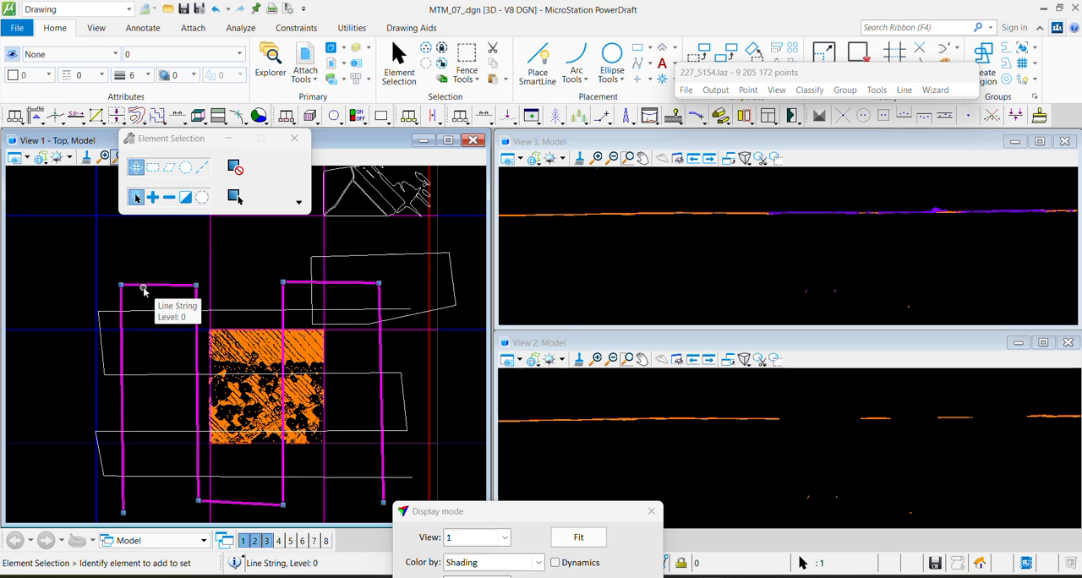
pyautogui.press('Delete')
pyautogui.click(138, 312)
pyautogui.press('Delete')
# Place a Shape fence in Inside mode around the tile's gap-filled area, leaving out the northern field strip and the southwest corner
pyautogui.scroll(3, 144, 315)
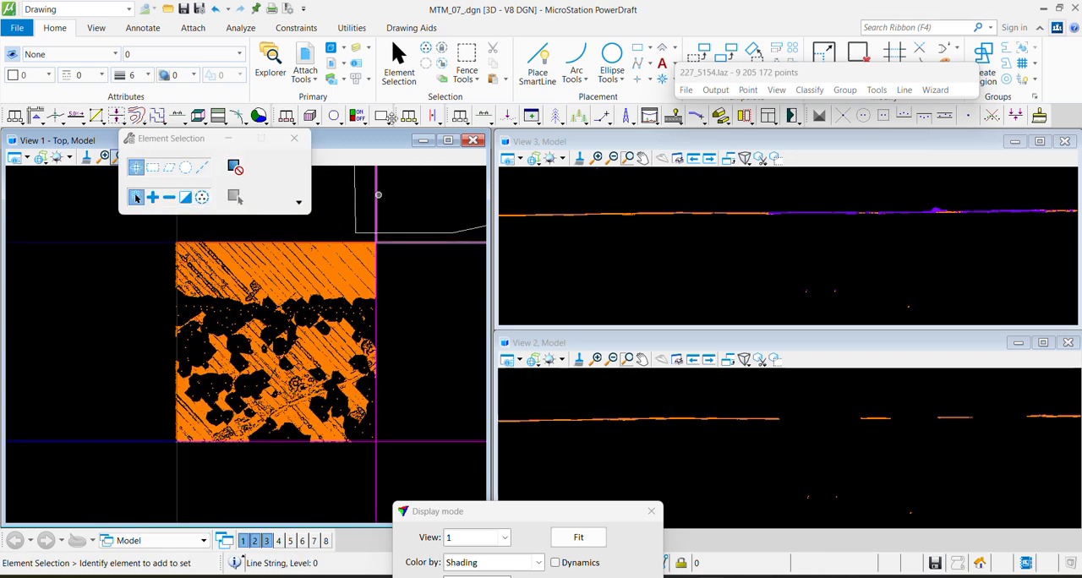
pyautogui.click(466, 60)
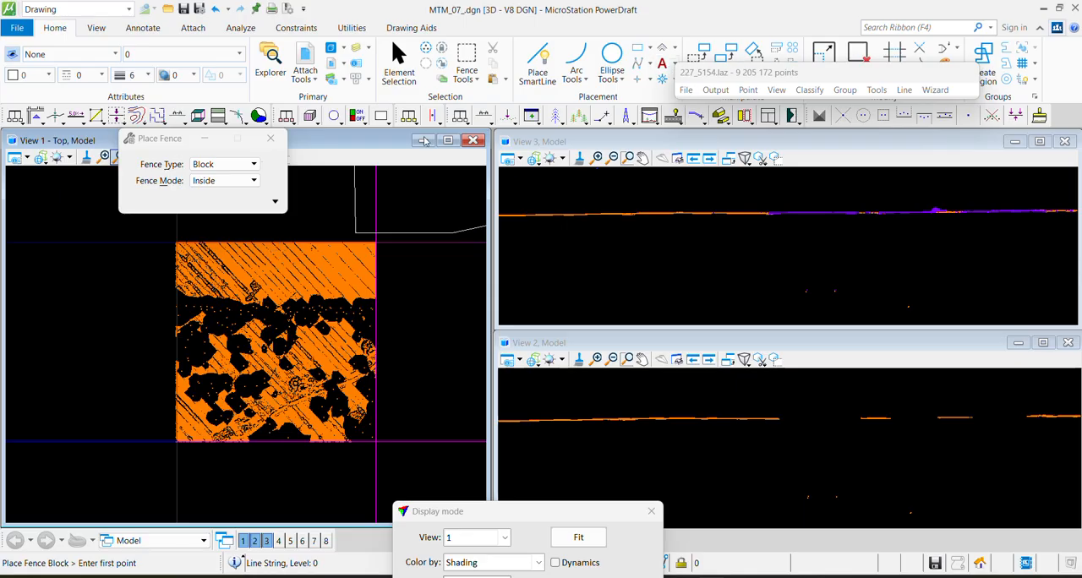
pyautogui.click(471, 78)
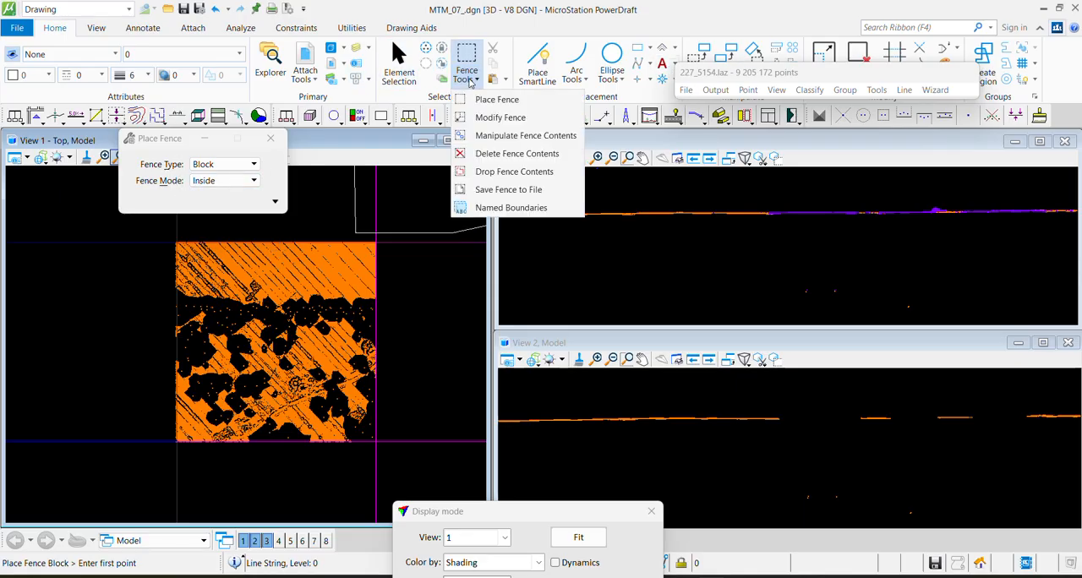
pyautogui.click(469, 82)
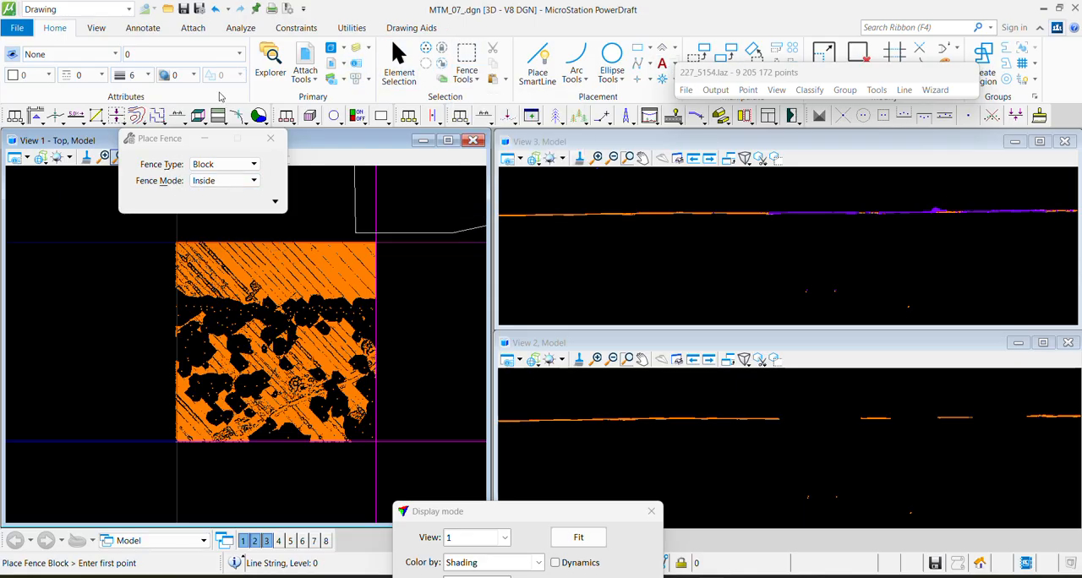
pyautogui.click(212, 164)
pyautogui.click(222, 188)
pyautogui.click(227, 167)
pyautogui.click(222, 150)
pyautogui.click(149, 270)
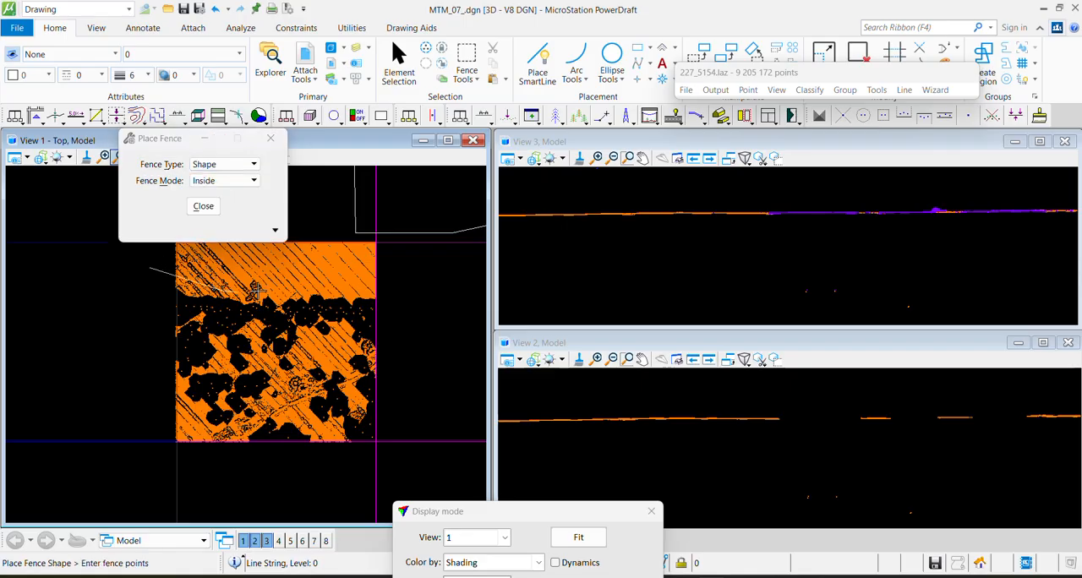
pyautogui.click(395, 297)
pyautogui.click(387, 462)
pyautogui.click(332, 447)
pyautogui.click(141, 348)
pyautogui.click(149, 270)
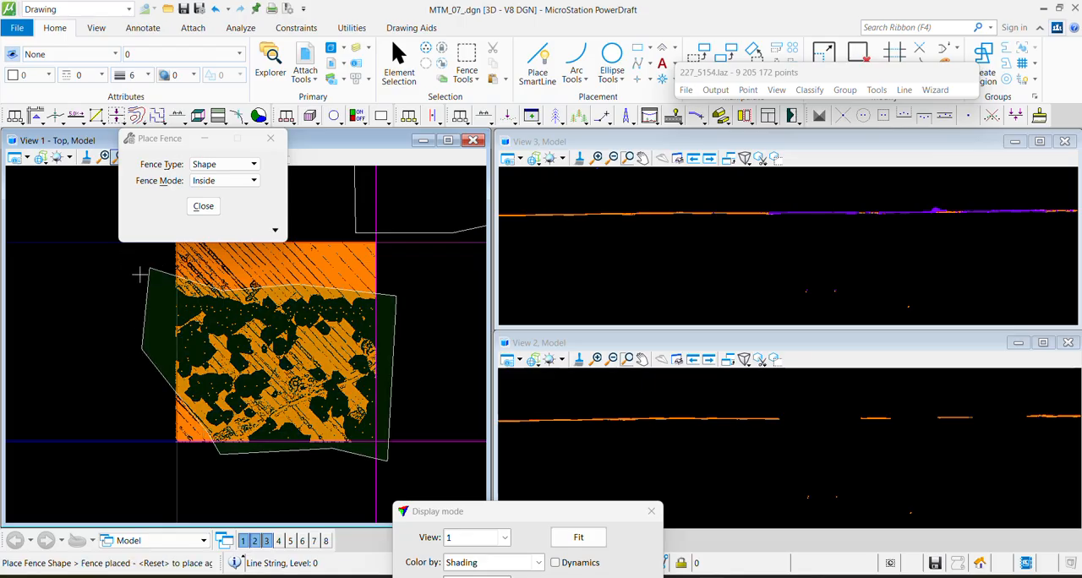
# Clear the fence and trace the northern edge of the gap-filled area from west to east with Place SmartLine
pyautogui.rightClick(134, 294)
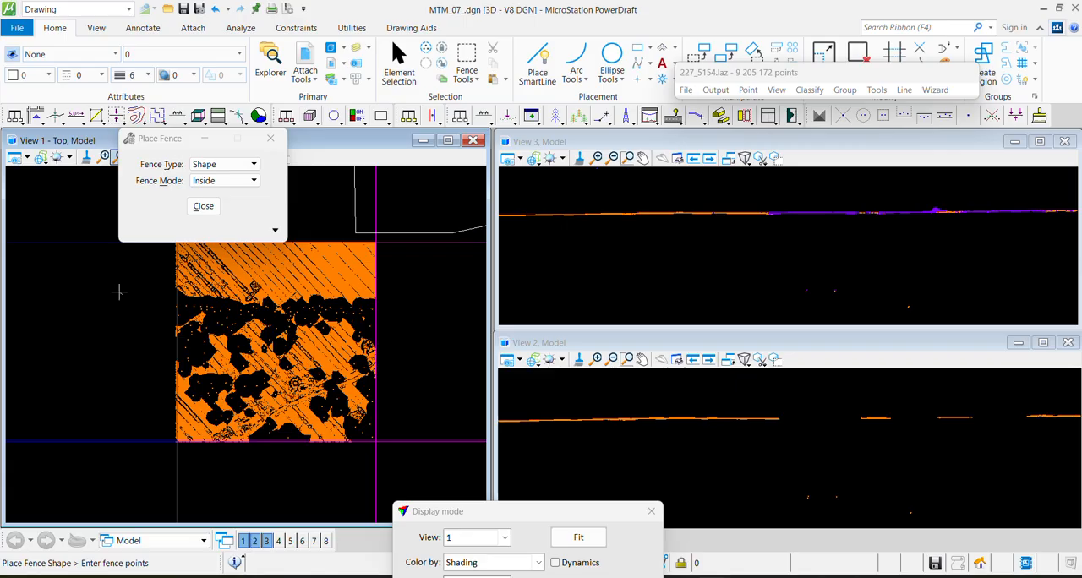
pyautogui.click(118, 291)
pyautogui.click(538, 65)
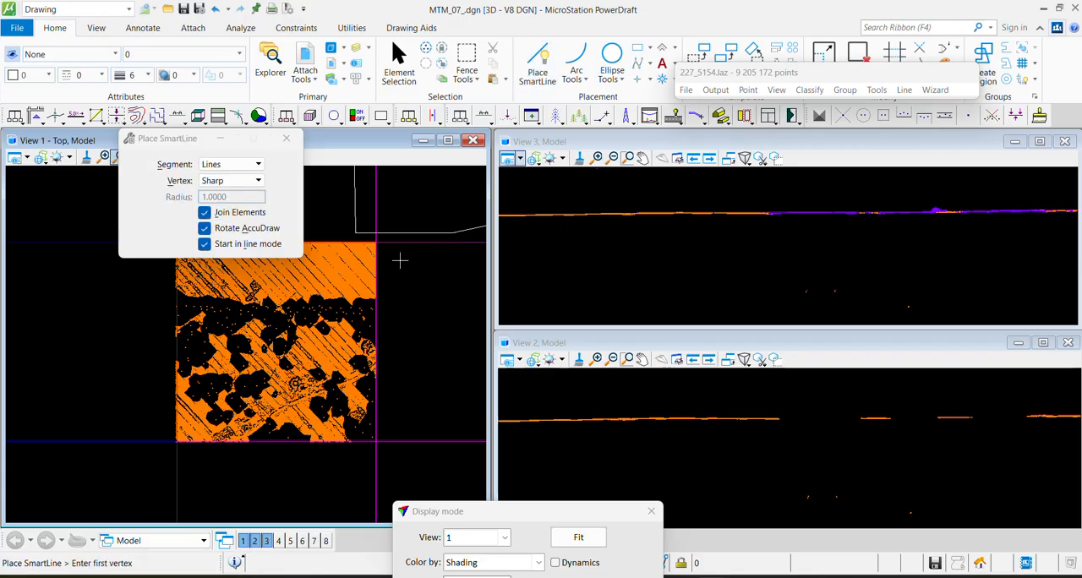
pyautogui.scroll(2, 158, 297)
pyautogui.click(181, 268)
pyautogui.moveTo(363, 312); pyautogui.dragTo(15, 322, button='middle')
pyautogui.click(116, 308)
pyautogui.click(205, 313)
pyautogui.click(222, 298)
pyautogui.click(270, 322)
pyautogui.moveTo(353, 291); pyautogui.dragTo(53, 316, button='middle')
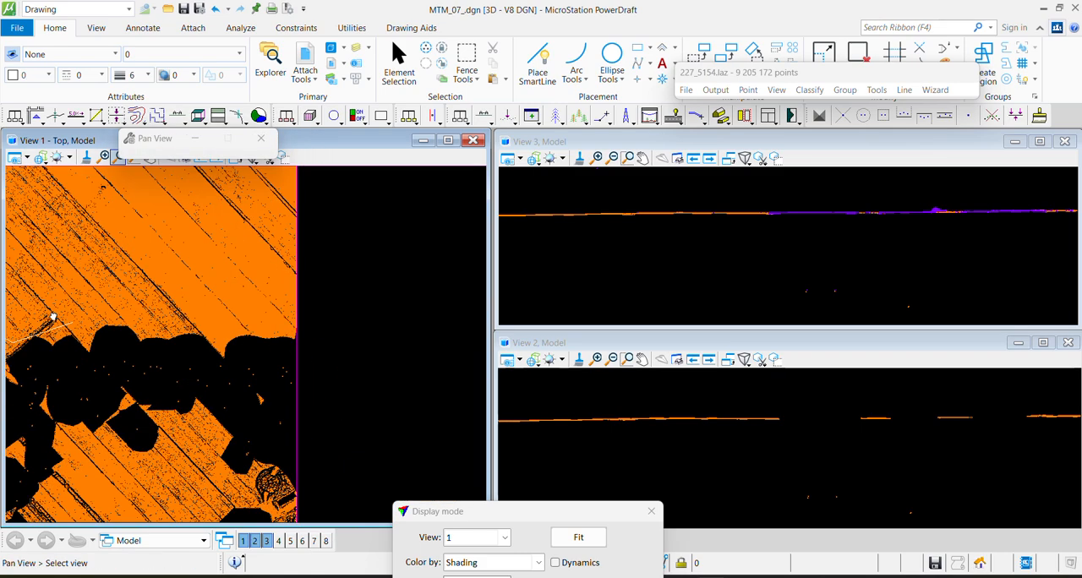
pyautogui.scroll(-2, 130, 306)
pyautogui.click(118, 305)
pyautogui.click(245, 309)
# Continue the line outside the tile's east and south sides, cut off the southwest corner and end at a vertex west of the tile
pyautogui.moveTo(251, 466); pyautogui.dragTo(341, 295, button='middle')
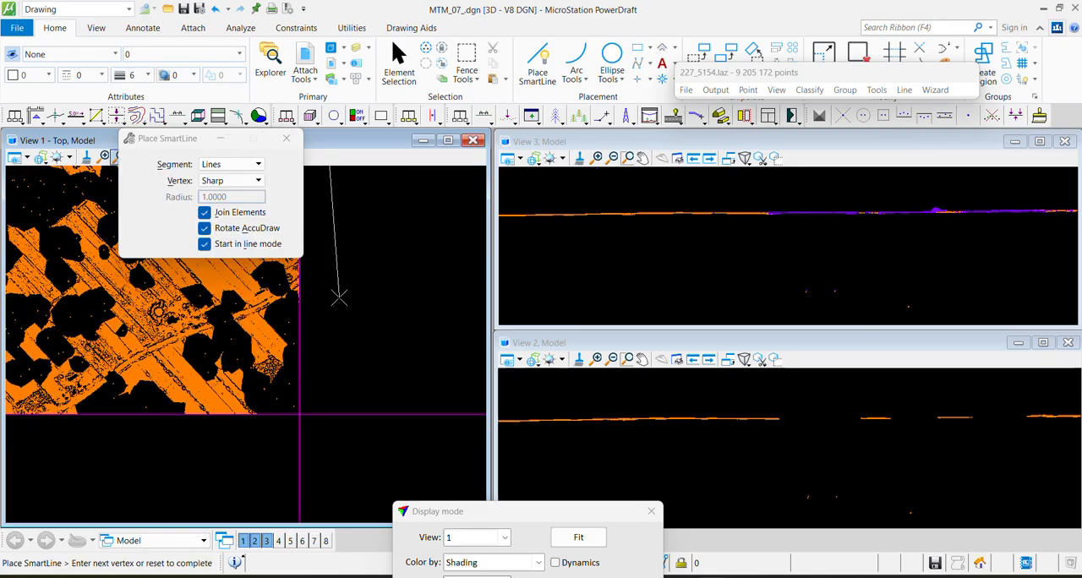
pyautogui.click(330, 437)
pyautogui.moveTo(64, 433); pyautogui.dragTo(280, 482, button='middle')
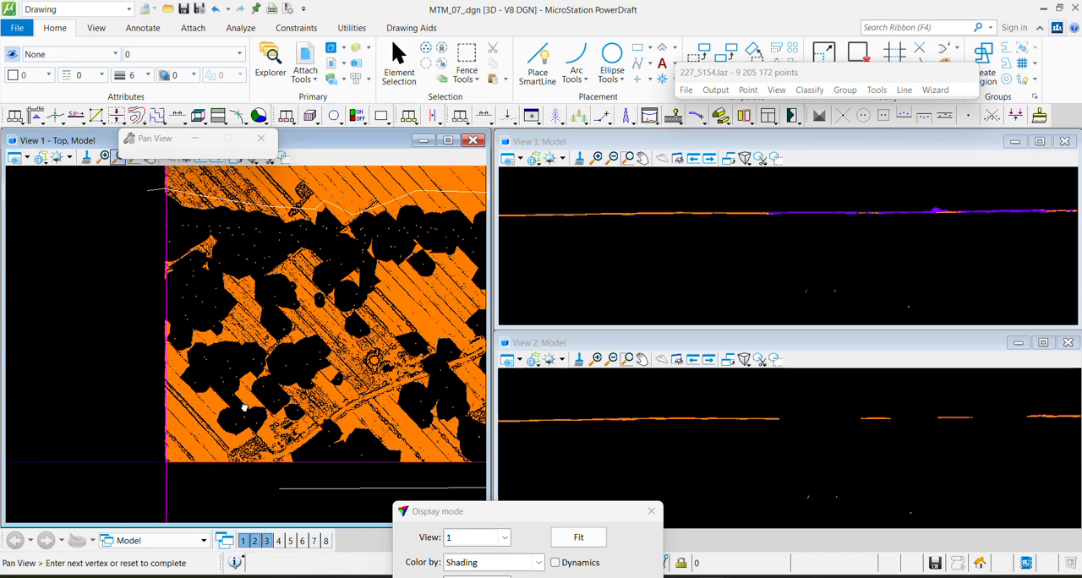
pyautogui.click(200, 450)
pyautogui.moveTo(98, 282); pyautogui.dragTo(112, 418, button='middle')
pyautogui.click(127, 415)
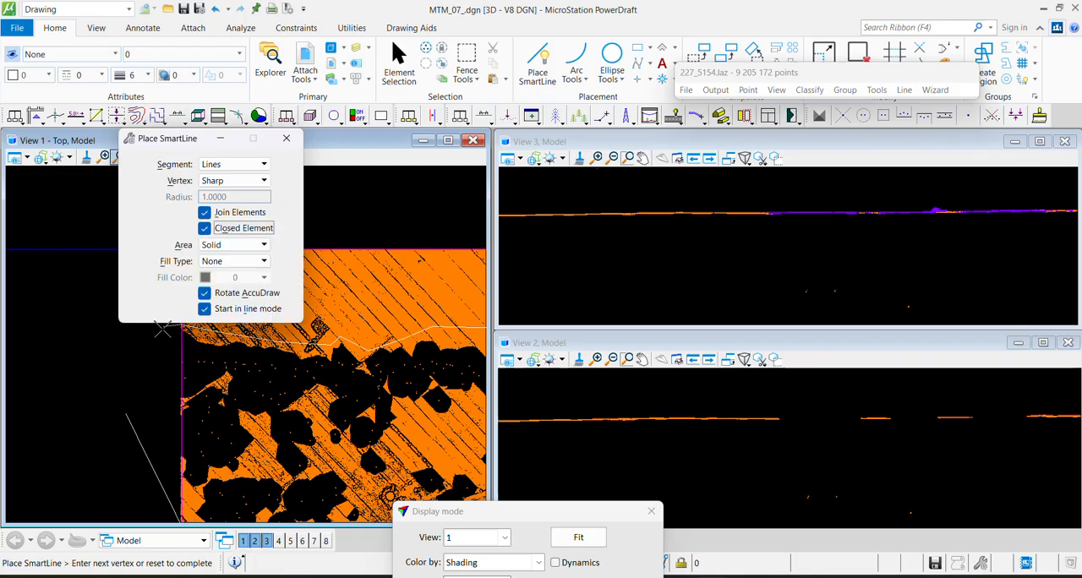
# Close the line at its first vertex as a closed element and select the resulting shape
pyautogui.scroll(3, 160, 327)
pyautogui.scroll(3, 159, 429)
pyautogui.moveTo(240, 279); pyautogui.dragTo(176, 441, button='middle')
pyautogui.scroll(2, 152, 377)
pyautogui.click(184, 362)
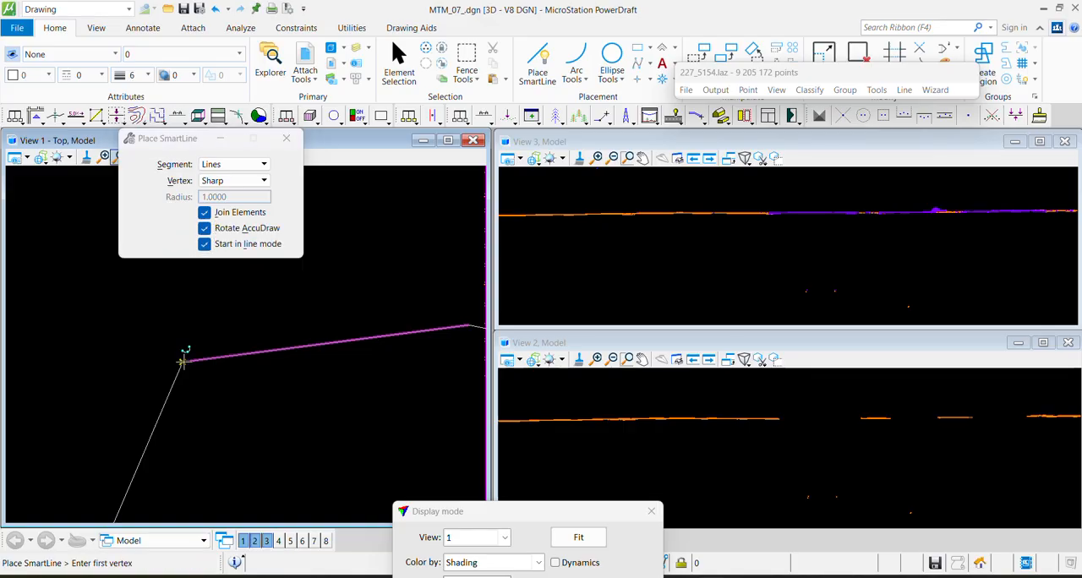
pyautogui.scroll(-3, 211, 334)
pyautogui.scroll(-3, 216, 356)
pyautogui.scroll(1, 279, 406)
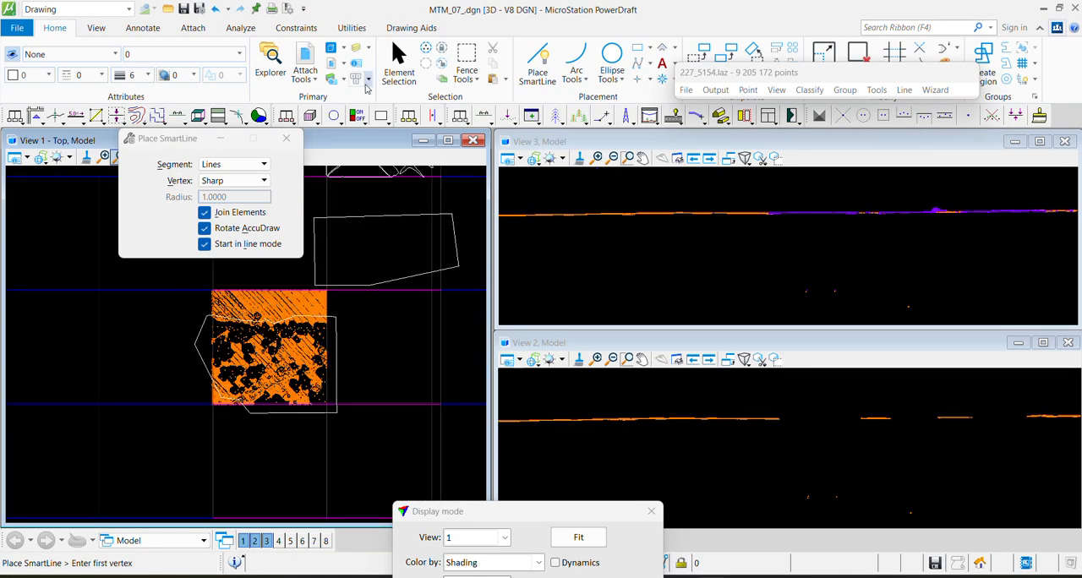
pyautogui.click(399, 64)
pyautogui.click(248, 322)
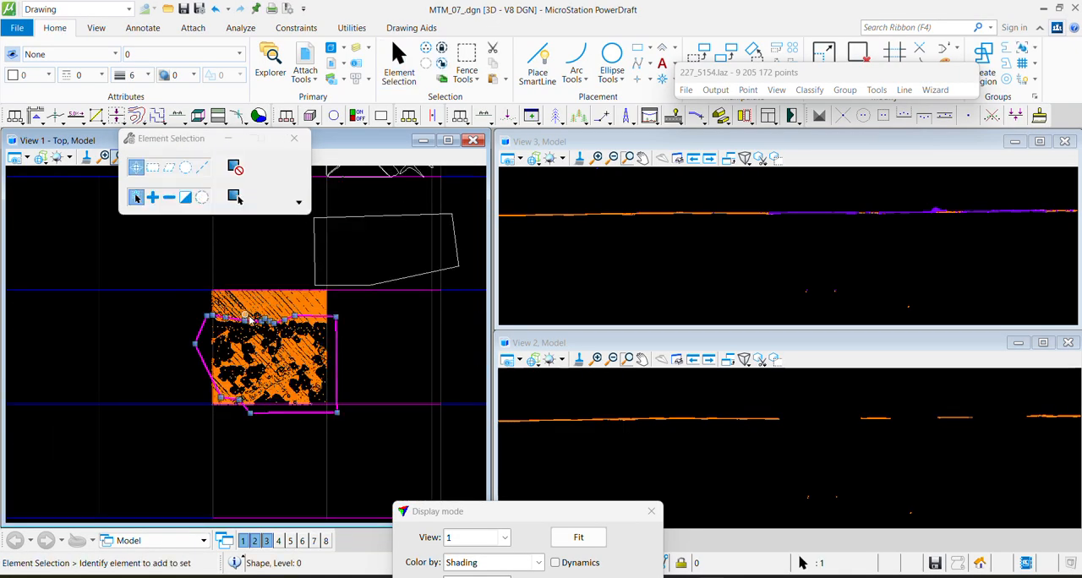
pyautogui.scroll(3, 222, 375)
pyautogui.scroll(-3, 372, 320)
pyautogui.moveTo(372, 321); pyautogui.dragTo(263, 369, button='middle')
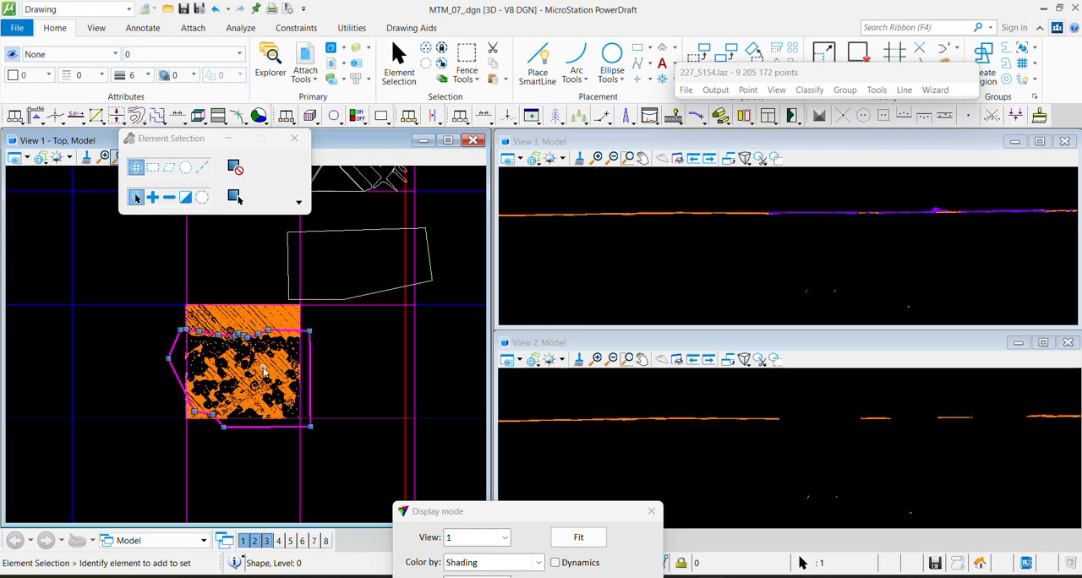
# Display the points in view 1 colored by Class with all classes switched on
pyautogui.moveTo(521, 514); pyautogui.dragTo(582, 69)
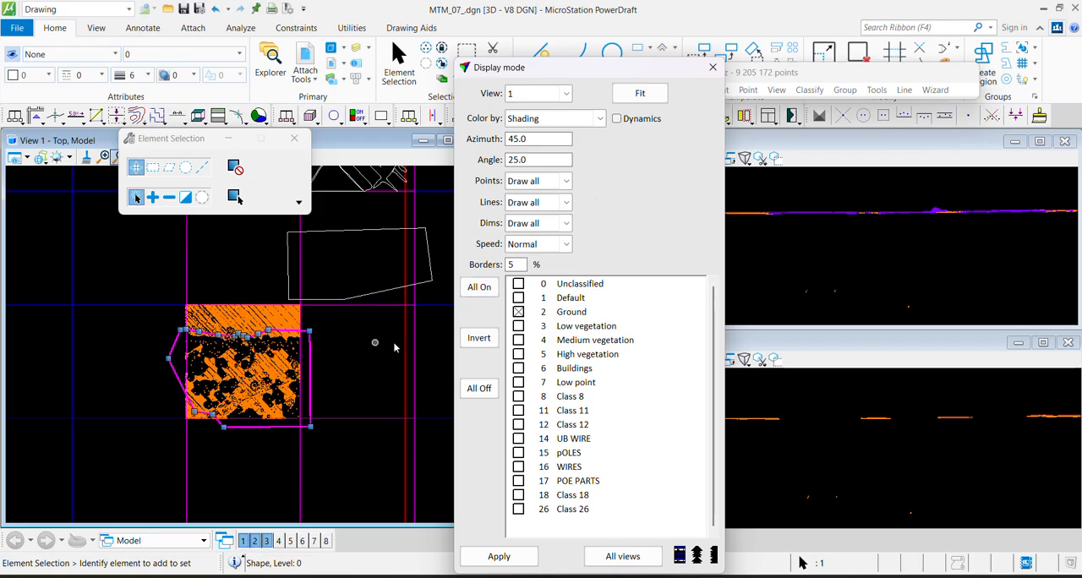
pyautogui.click(551, 121)
pyautogui.click(556, 139)
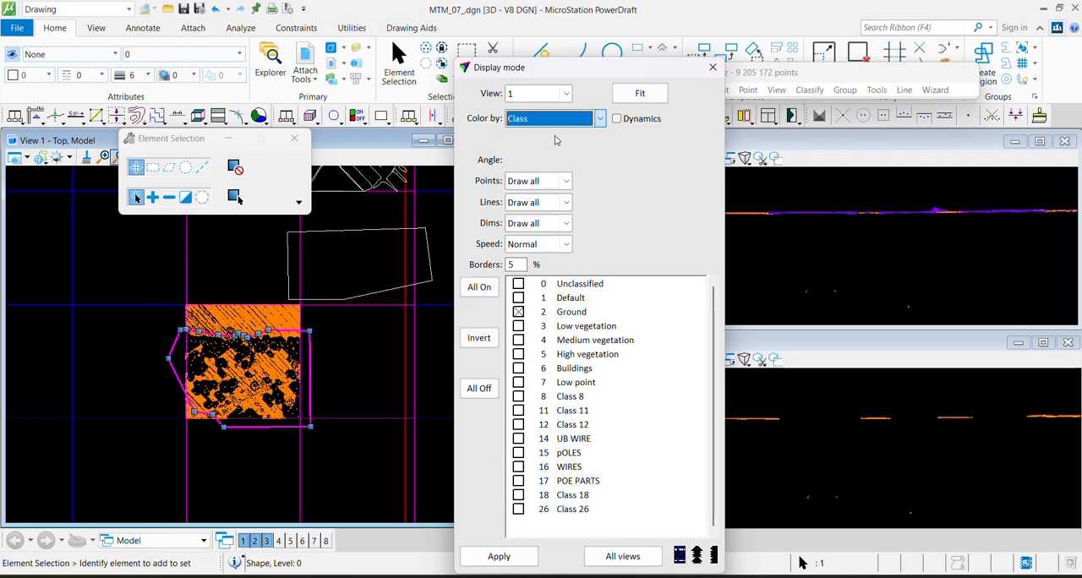
pyautogui.click(479, 288)
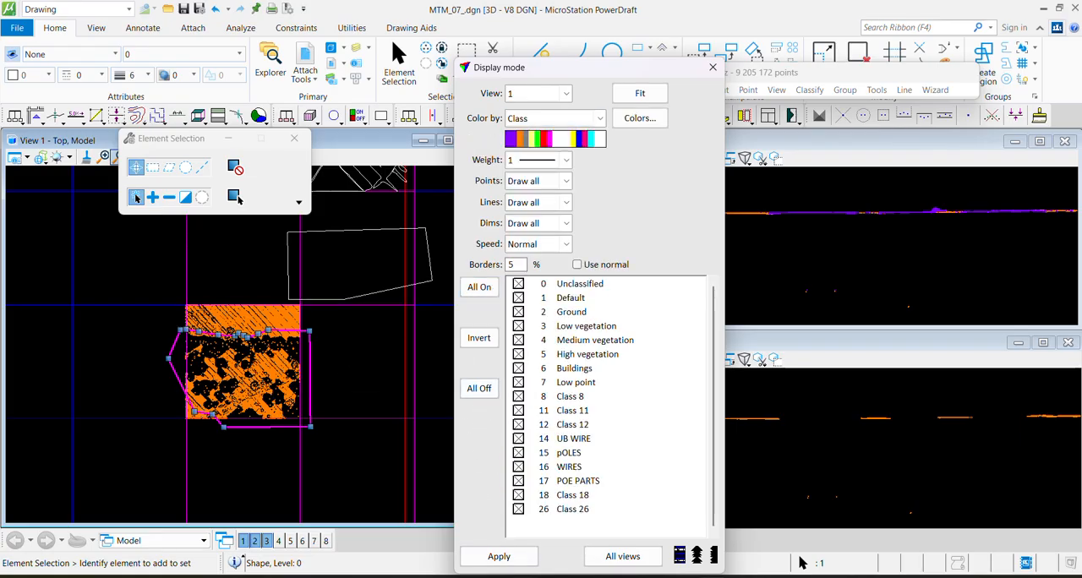
pyautogui.click(499, 557)
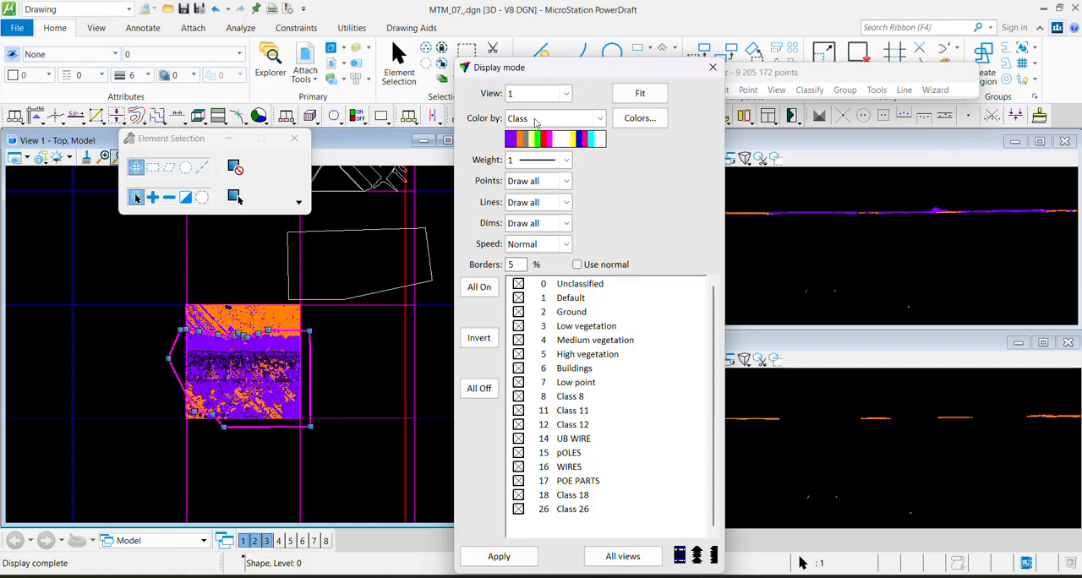
# Examine the class coloring inside the selected shape and along its northern boundary
pyautogui.scroll(2, 176, 342)
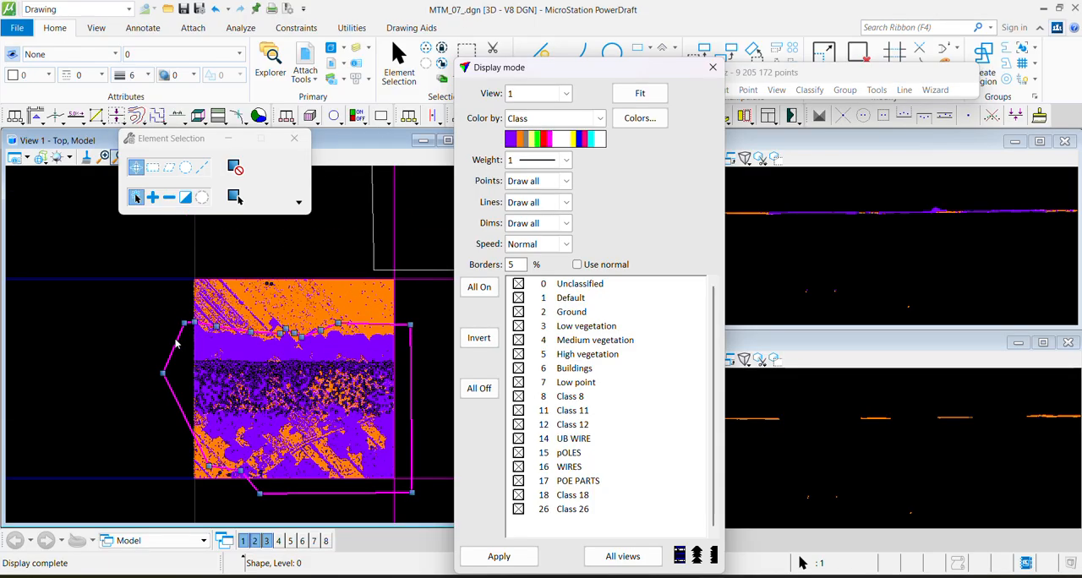
pyautogui.moveTo(178, 350); pyautogui.dragTo(176, 345, button='middle')
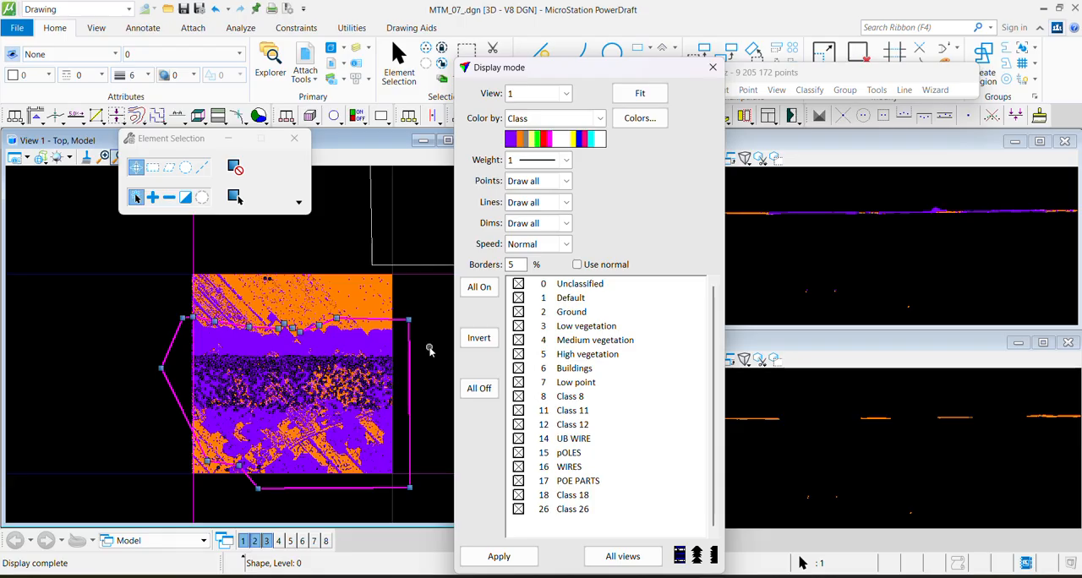
pyautogui.scroll(3, 269, 377)
pyautogui.scroll(2, 258, 373)
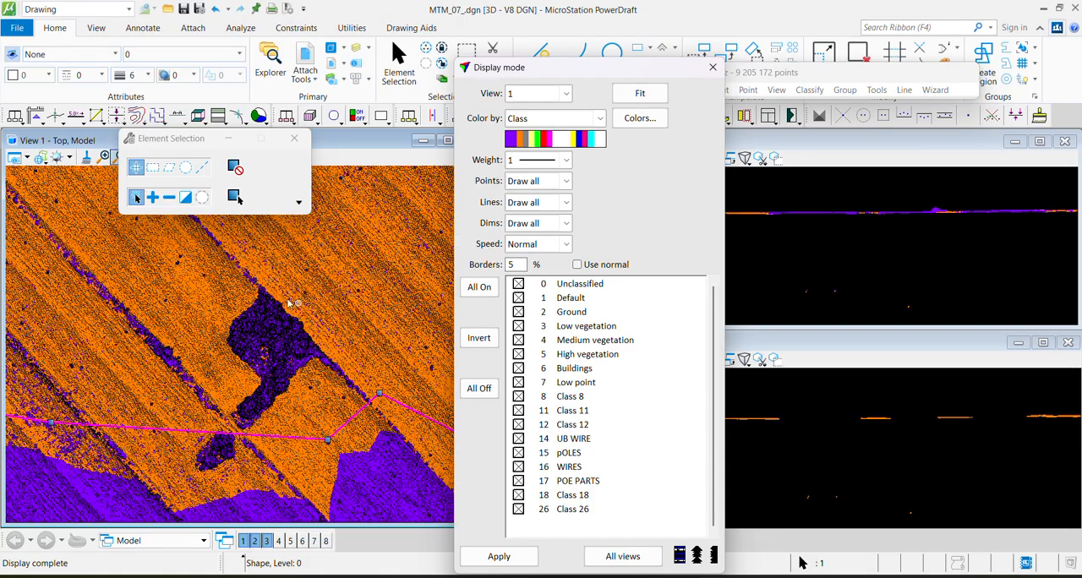
pyautogui.scroll(-4, 317, 294)
pyautogui.moveTo(229, 351); pyautogui.dragTo(178, 269, button='middle')
pyautogui.scroll(-3, 214, 272)
pyautogui.moveTo(247, 355); pyautogui.dragTo(246, 410, button='middle')
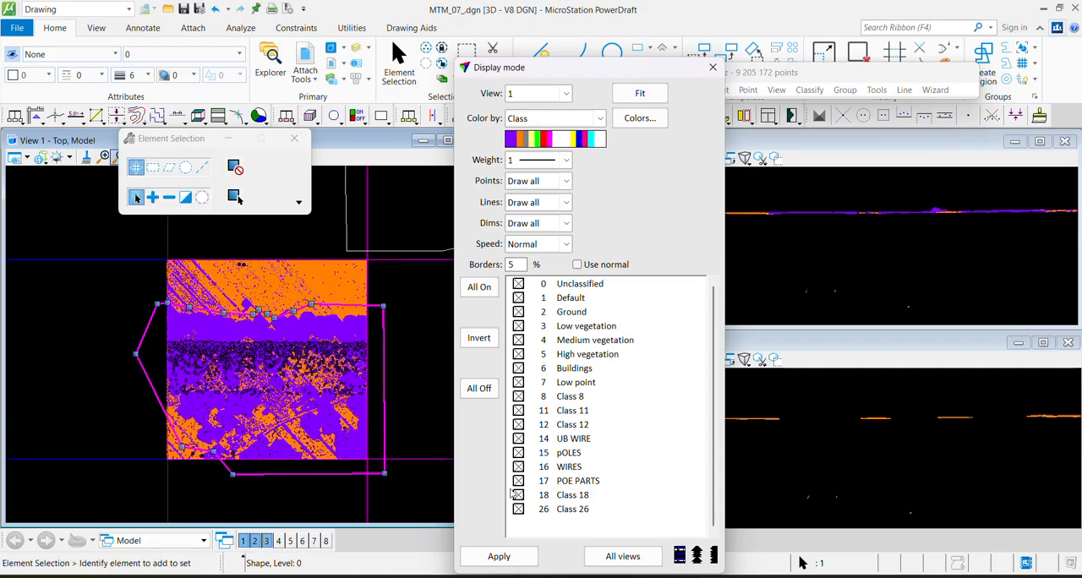
# Show view 1 colored by Intensity auto, and switch its coloring back to Class
pyautogui.click(538, 117)
pyautogui.click(537, 341)
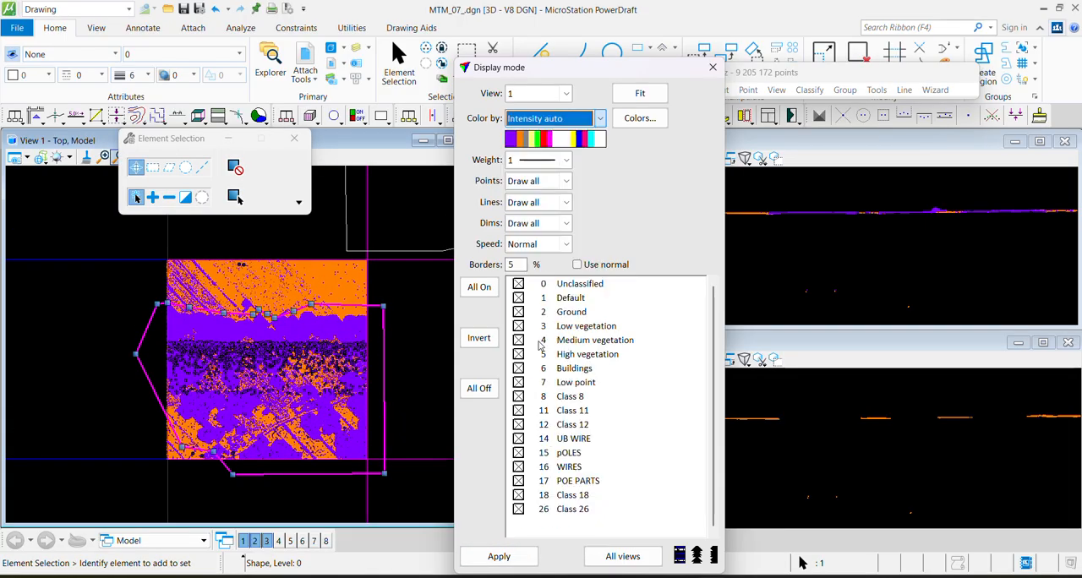
pyautogui.click(499, 556)
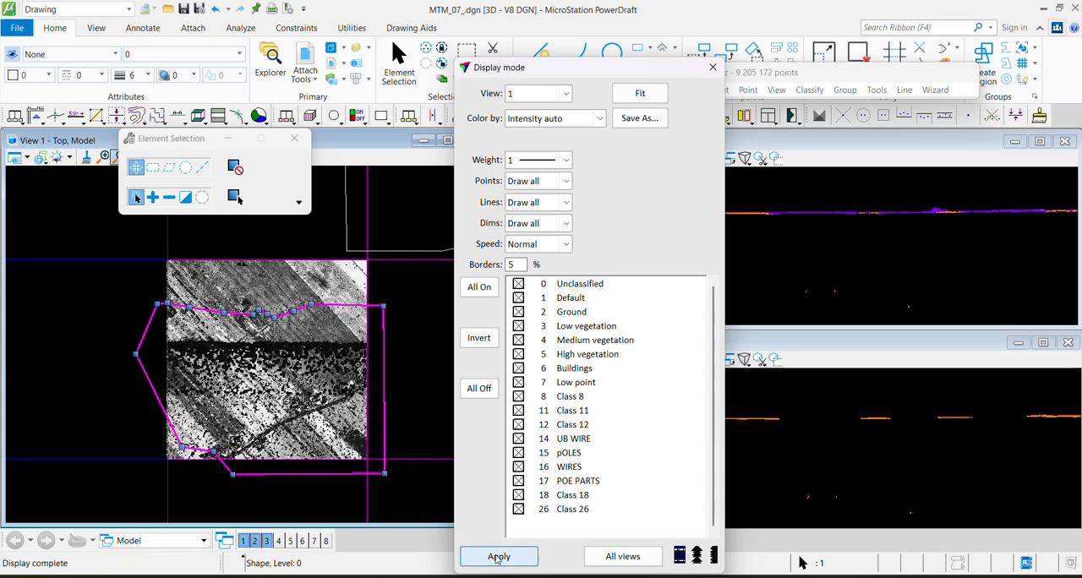
pyautogui.click(571, 120)
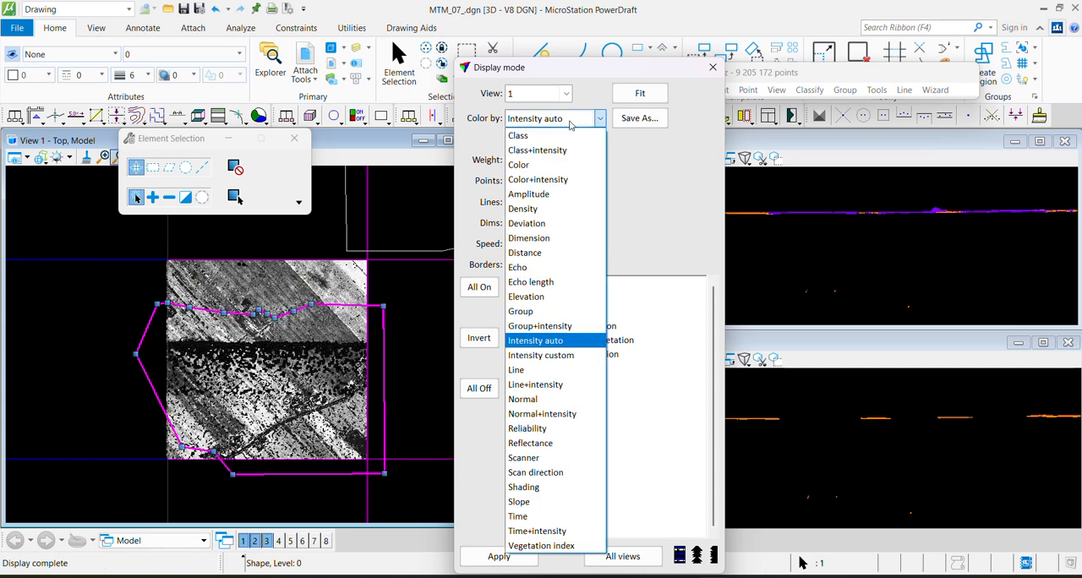
pyautogui.click(518, 135)
pyautogui.click(506, 559)
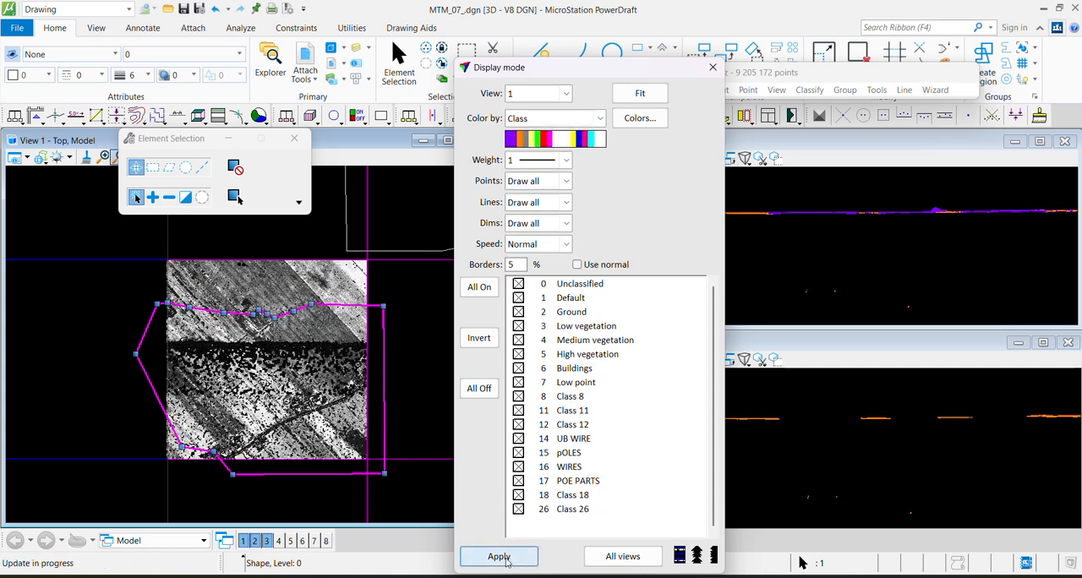
pyautogui.moveTo(634, 72); pyautogui.dragTo(647, 548)
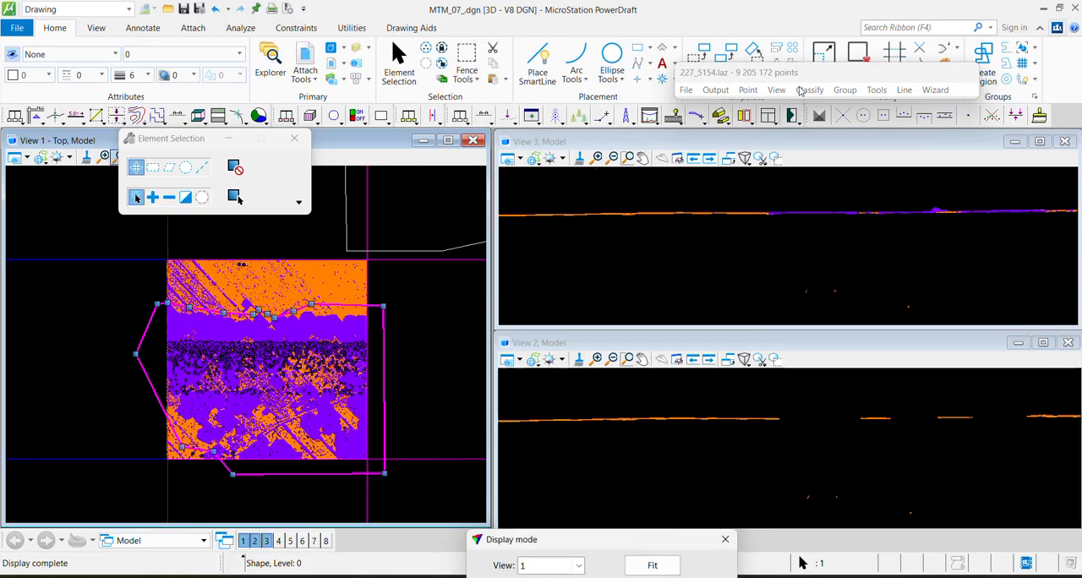
# Run Classify Below Surface from 2 - Ground to 7 - Low point inside the fence only, with Planar surface, limit 2 and Z tolerance 0
pyautogui.click(810, 89)
pyautogui.moveTo(830, 106)
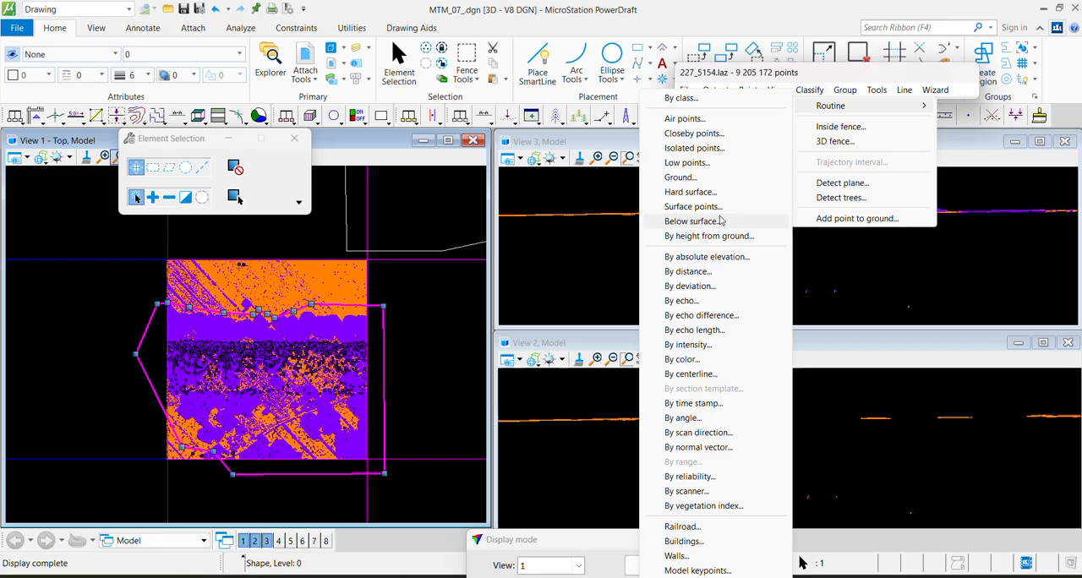
pyautogui.click(691, 221)
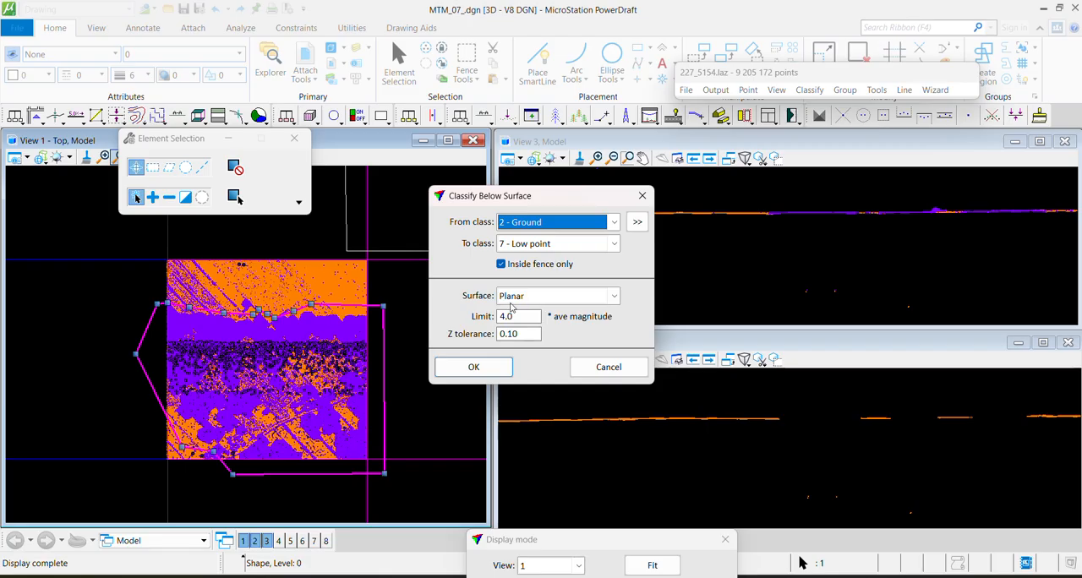
pyautogui.click(522, 244)
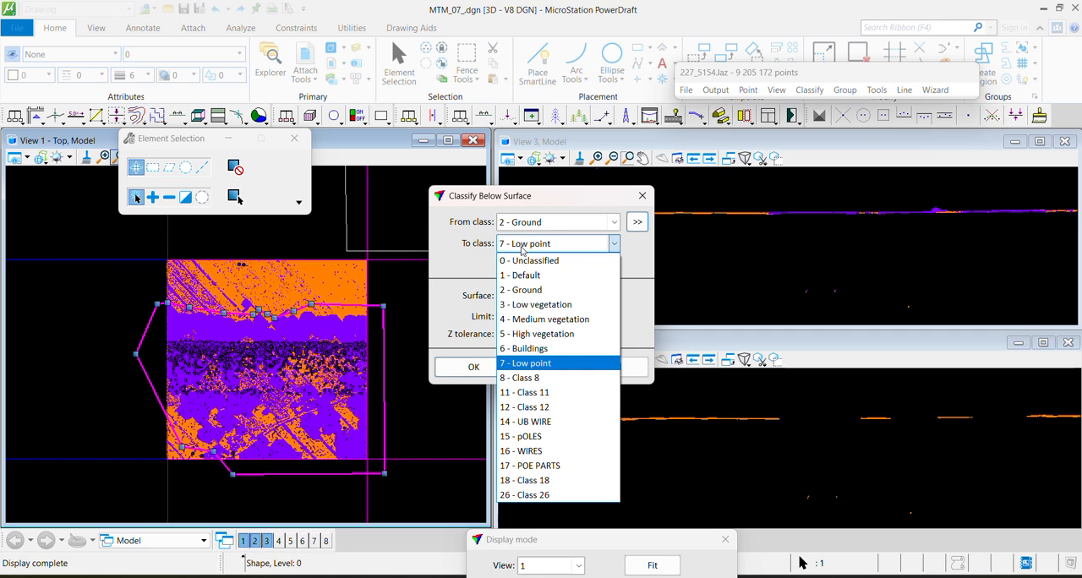
pyautogui.click(523, 250)
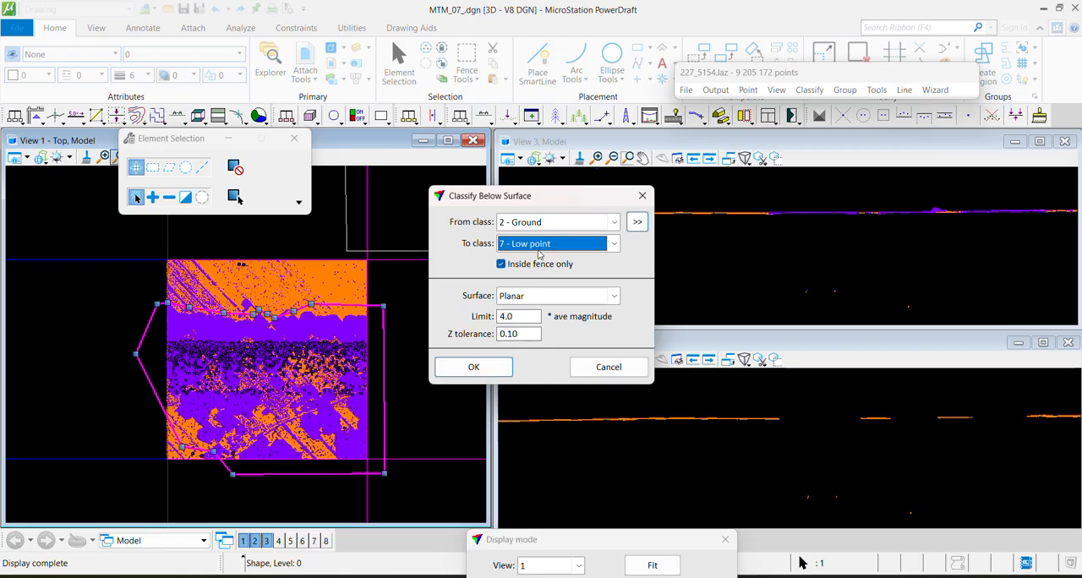
pyautogui.doubleClick(524, 321)
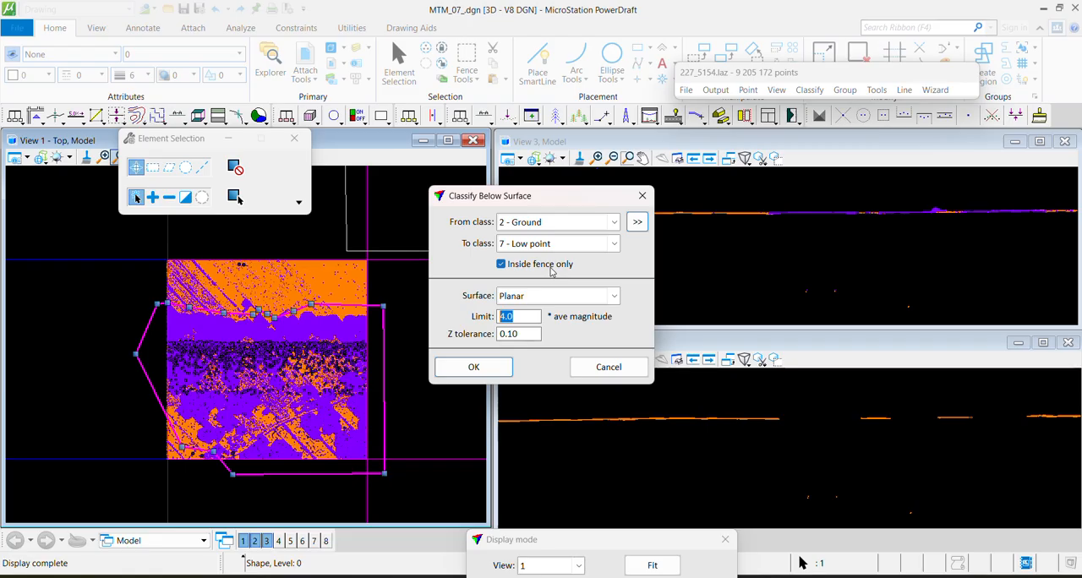
pyautogui.write('2')
pyautogui.moveTo(521, 334); pyautogui.dragTo(508, 334)
pyautogui.write('0')
pyautogui.click(493, 368)
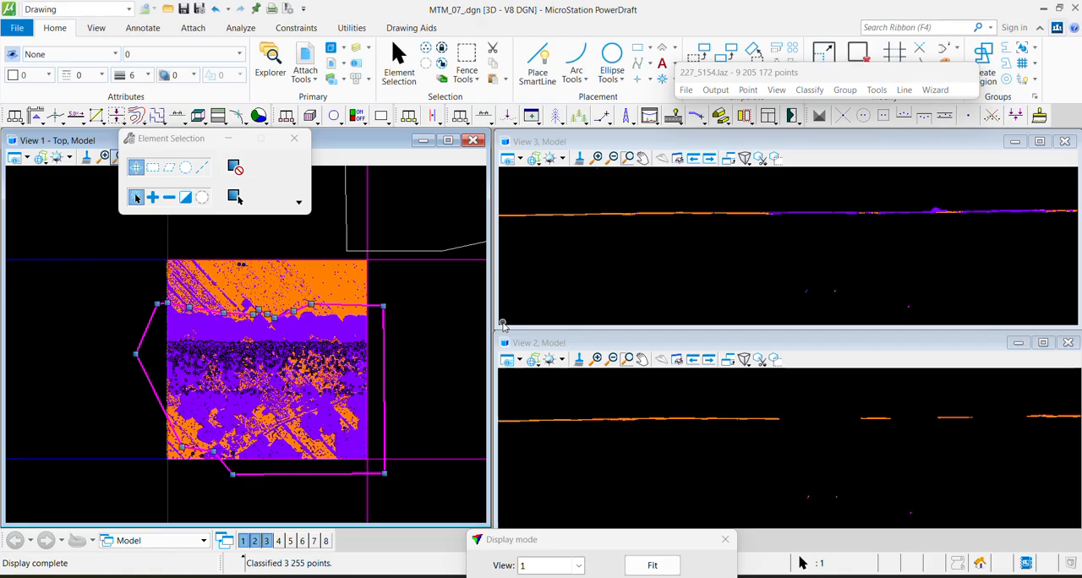
# Draw a north-south vertical section, about 197 deep, across the shape's northern boundary and the gap area, applied to View 2
pyautogui.scroll(3, 277, 363)
pyautogui.moveTo(322, 360); pyautogui.dragTo(329, 351, button='middle')
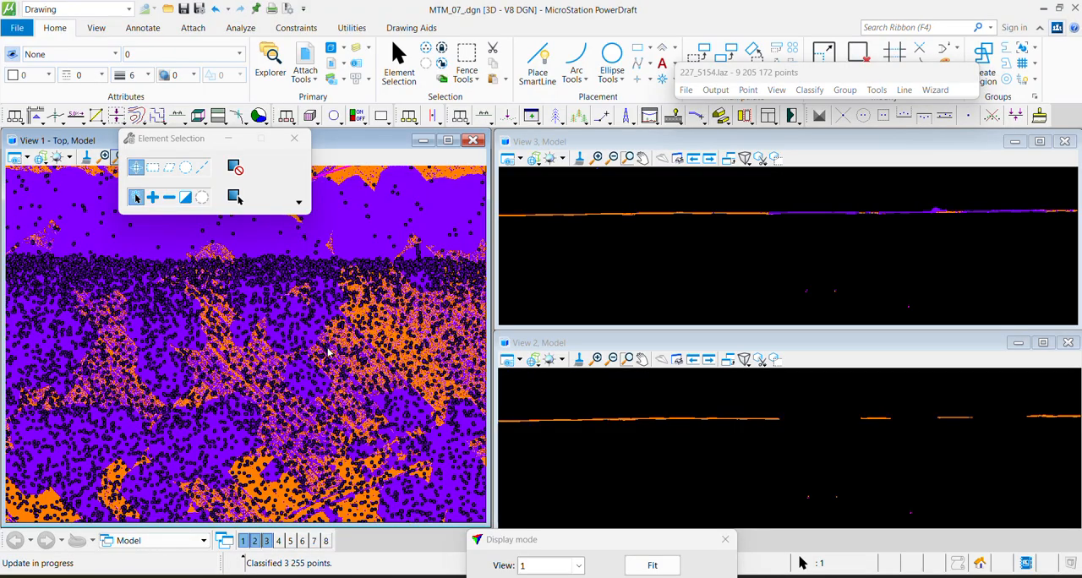
pyautogui.moveTo(126, 278); pyautogui.dragTo(244, 409, button='middle')
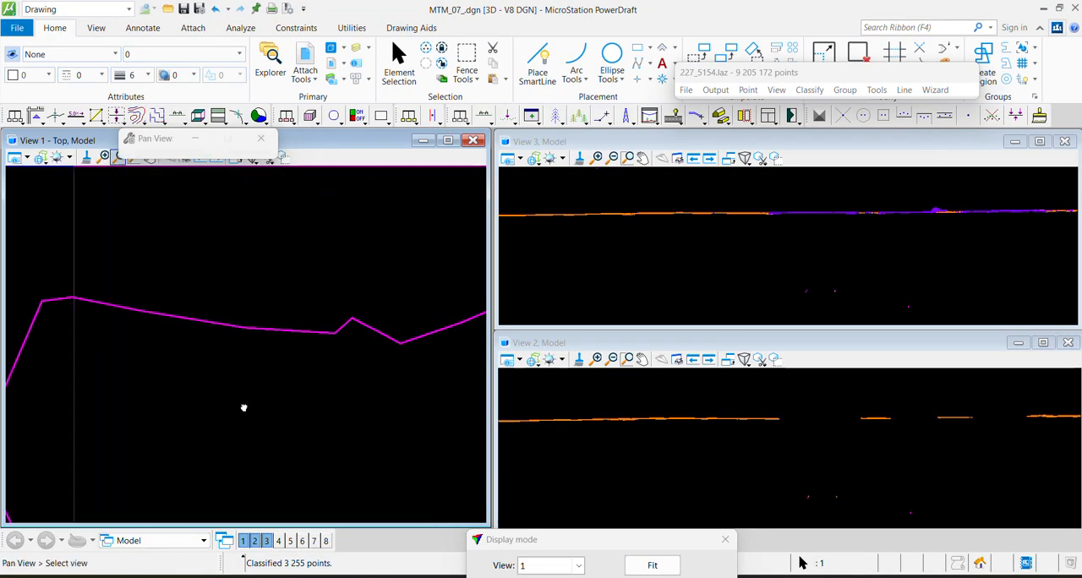
pyautogui.moveTo(301, 292); pyautogui.dragTo(301, 291, button='middle')
pyautogui.press('F1')
pyautogui.click(276, 287)
pyautogui.click(266, 495)
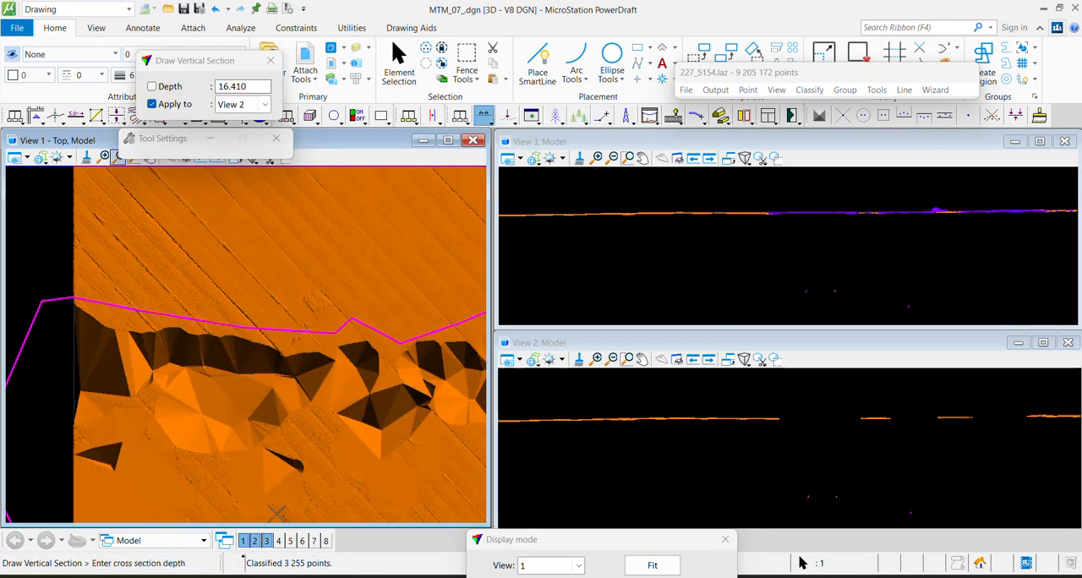
pyautogui.click(159, 491)
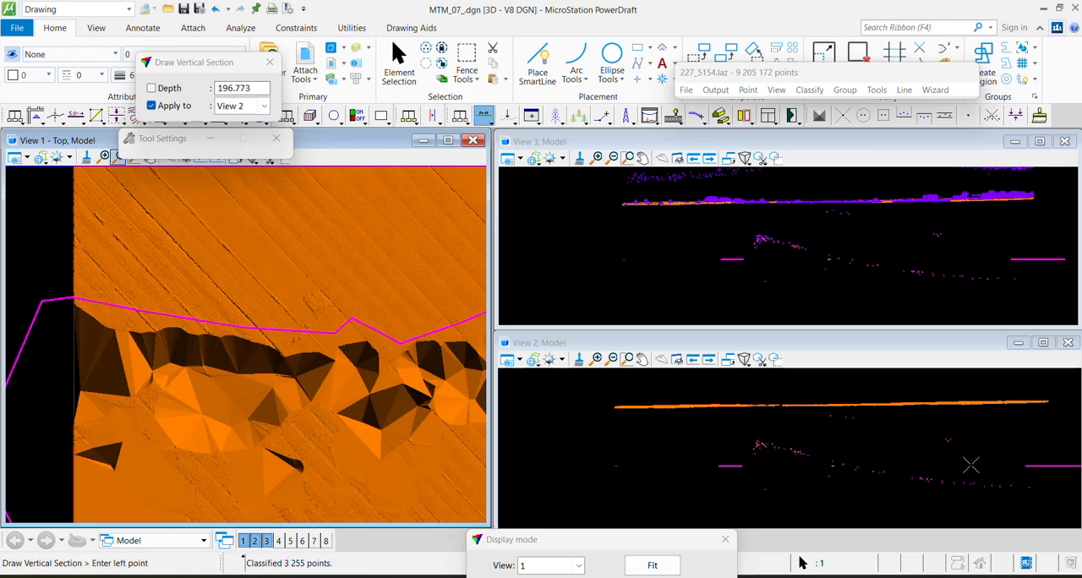
# Hide class 7 Low point in view 3
pyautogui.moveTo(575, 546); pyautogui.dragTo(478, 84)
pyautogui.scroll(-2, 445, 116)
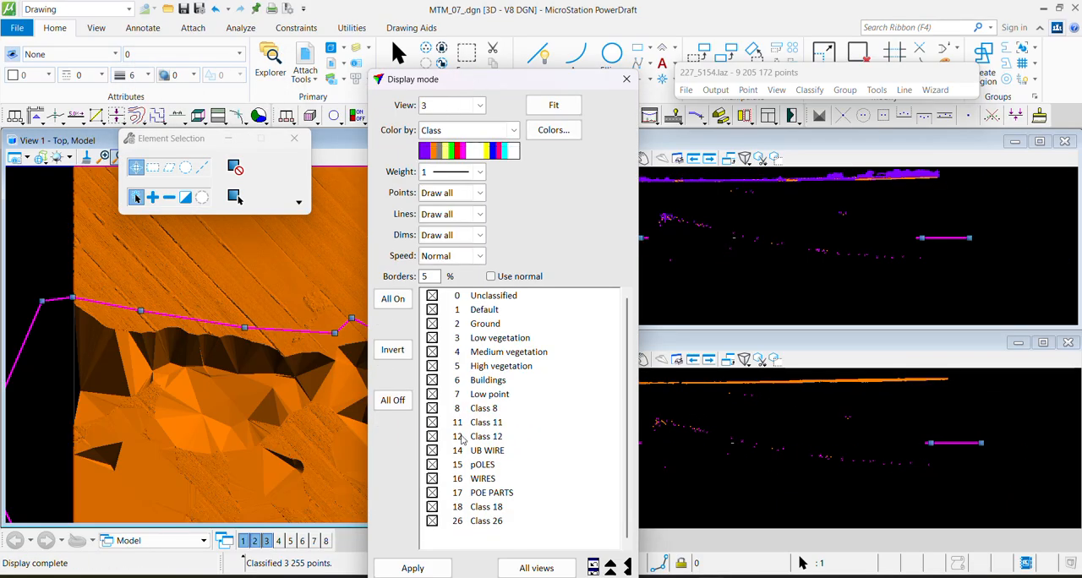
pyautogui.click(433, 394)
pyautogui.click(413, 568)
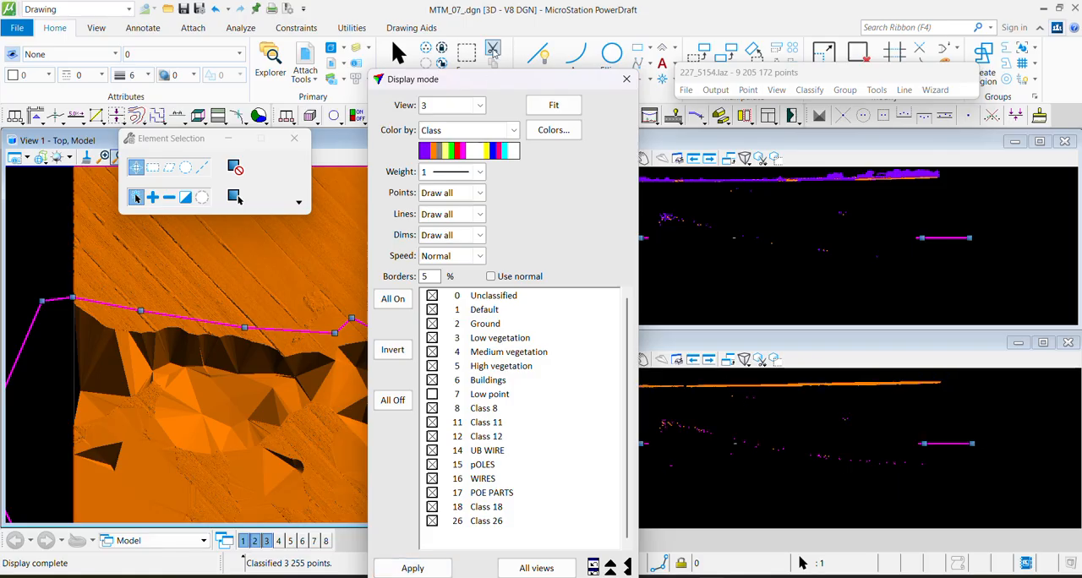
# Draw a north-south vertical section about 223 deep from the shape's northern boundary through the western gap area, applied to View 2
pyautogui.moveTo(485, 82); pyautogui.dragTo(596, 540)
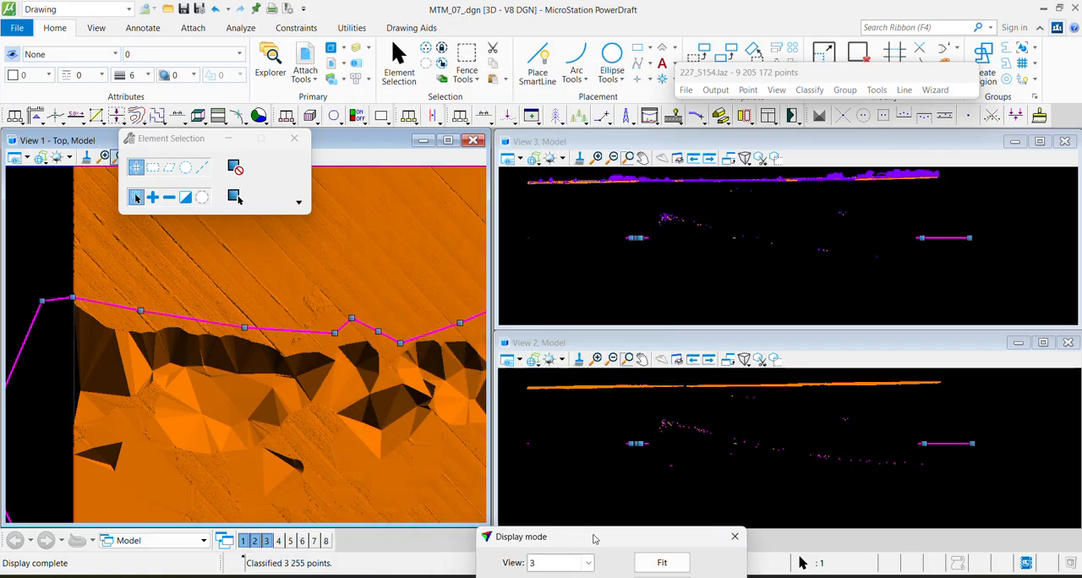
pyautogui.scroll(2, 788, 442)
pyautogui.scroll(1, 664, 408)
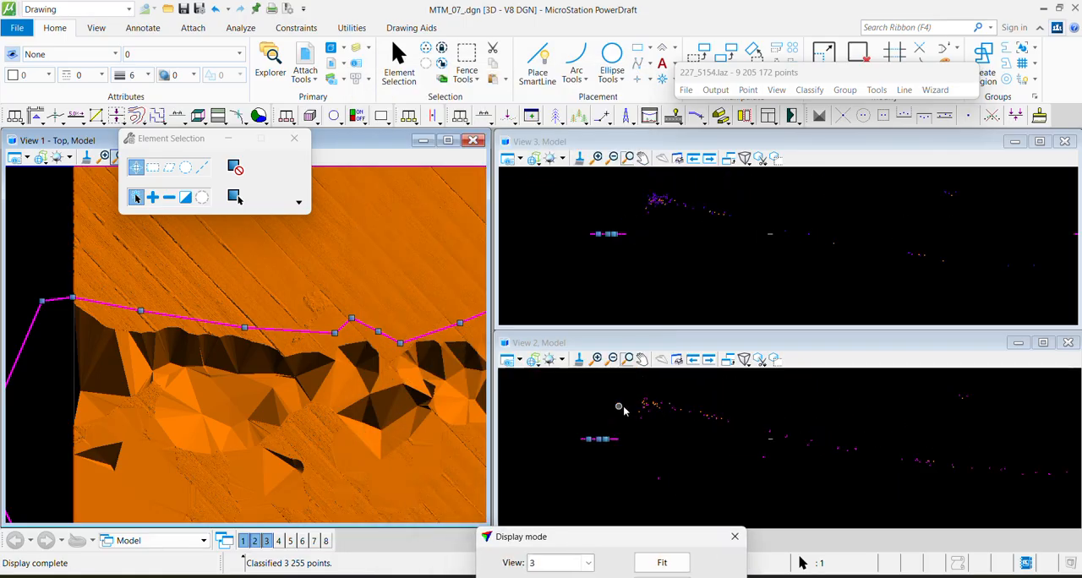
pyautogui.scroll(-3, 964, 464)
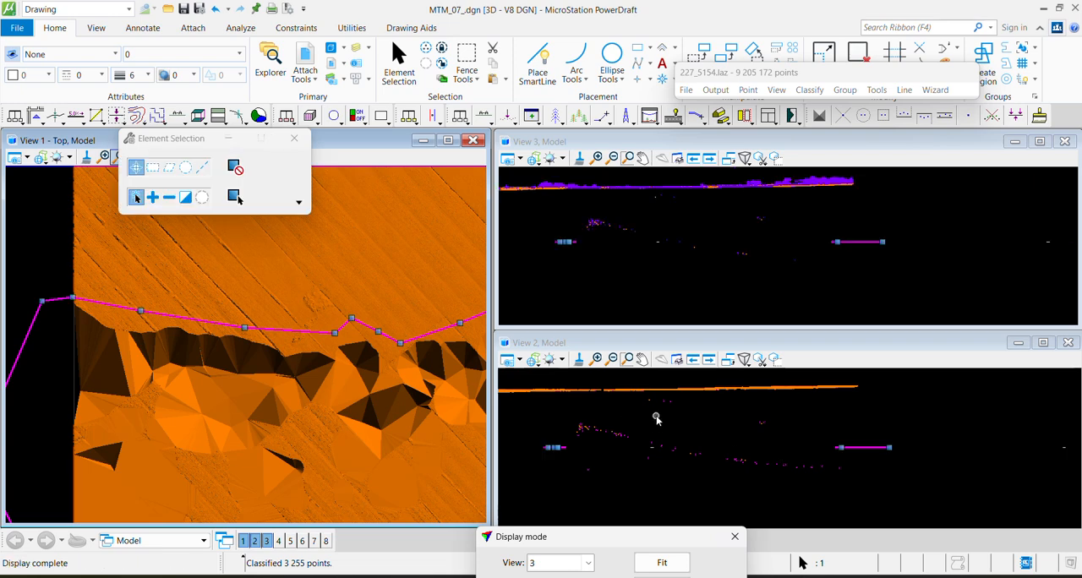
pyautogui.press('F1')
pyautogui.click(224, 295)
pyautogui.click(220, 487)
pyautogui.click(351, 397)
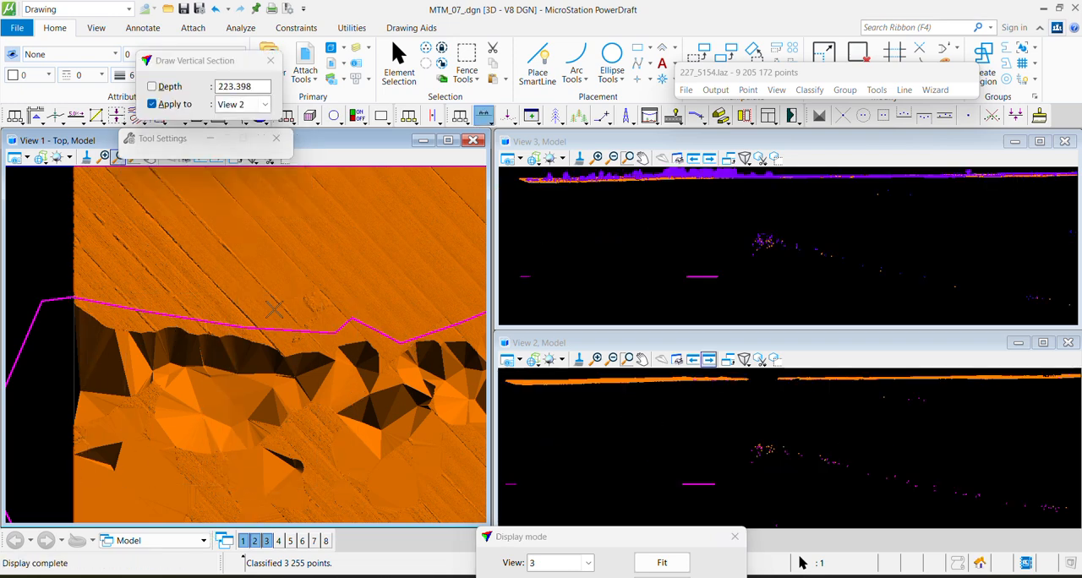
# Draw a west-east vertical section about 916 deep covering the whole tile, applied to View 2
pyautogui.scroll(-1, 218, 292)
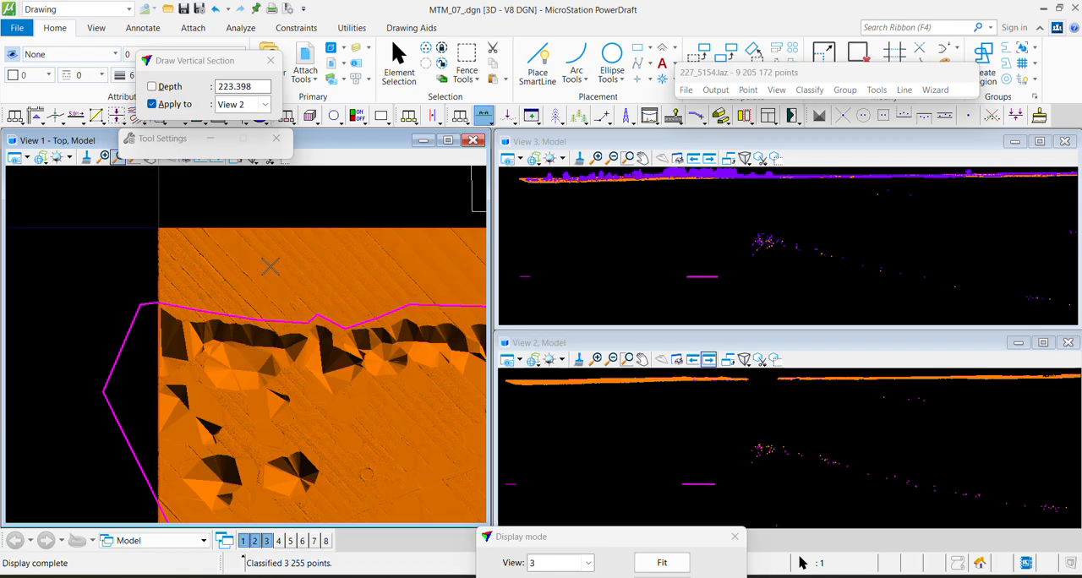
pyautogui.scroll(-1, 240, 257)
pyautogui.press('Escape')
pyautogui.scroll(-1, 270, 270)
pyautogui.press('F1')
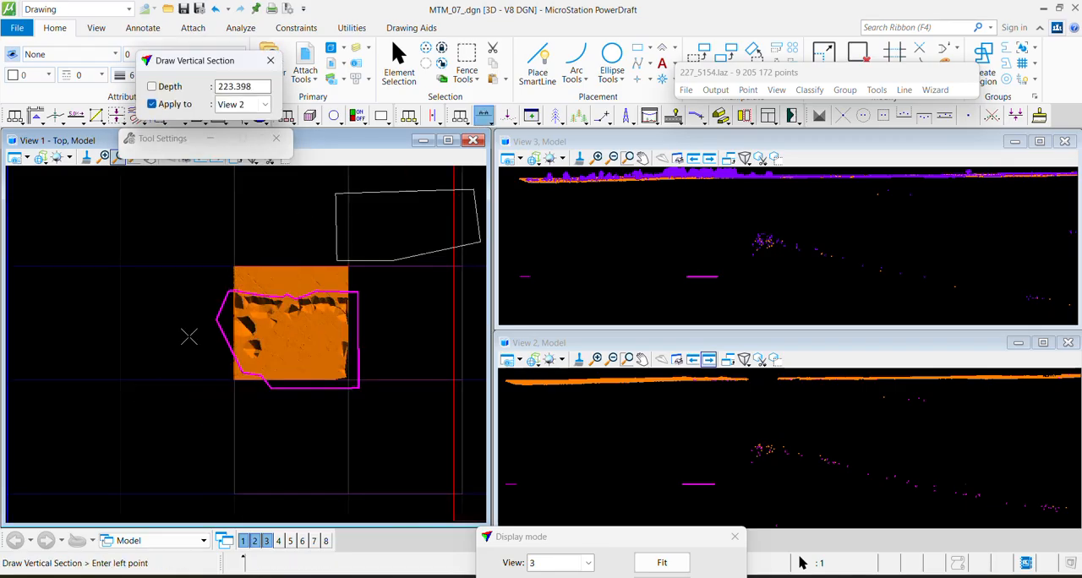
pyautogui.click(182, 335)
pyautogui.click(410, 326)
pyautogui.click(381, 432)
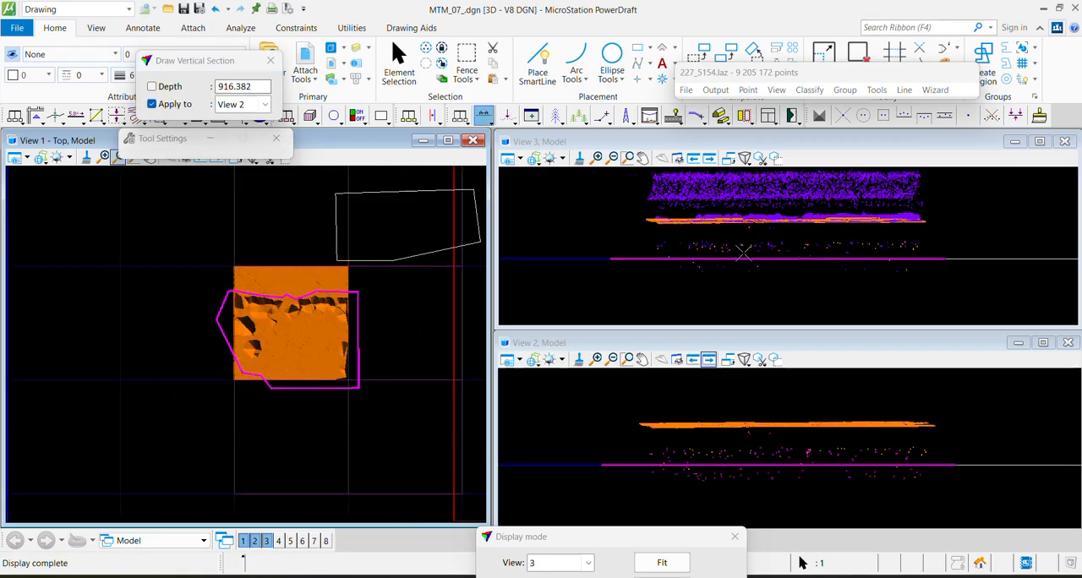
# Classify all points below a line under the ground in view 3 from Any class to 7 - Low point
pyautogui.press('F4')
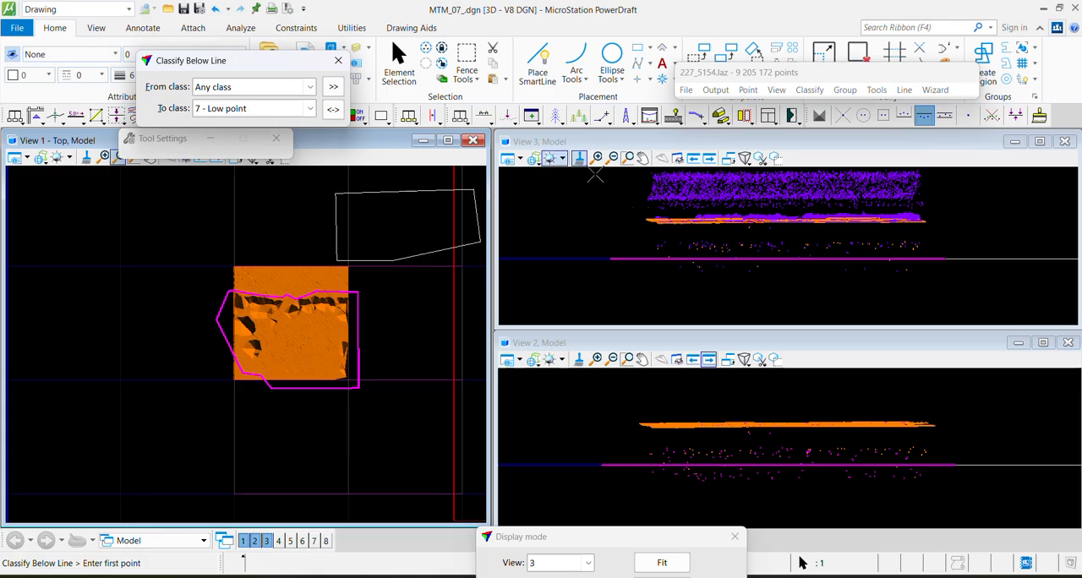
pyautogui.click(628, 232)
pyautogui.click(976, 243)
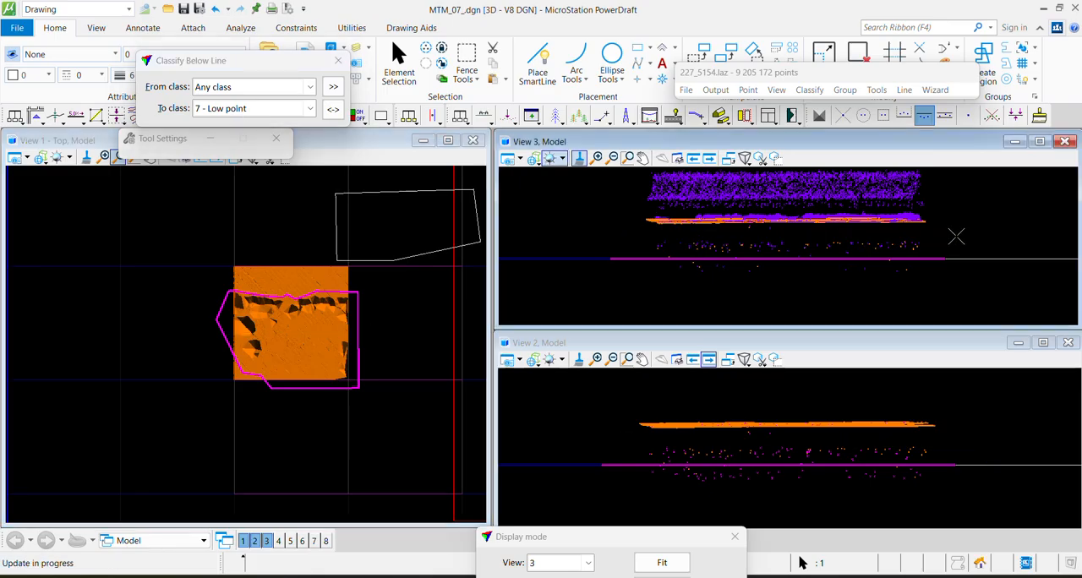
pyautogui.scroll(3, 766, 217)
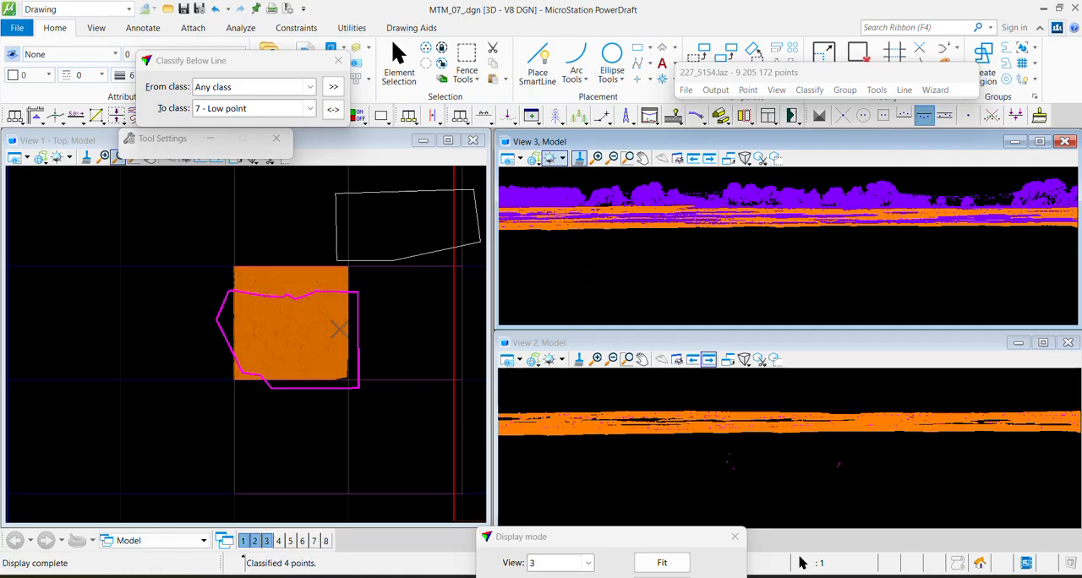
pyautogui.press('Escape')
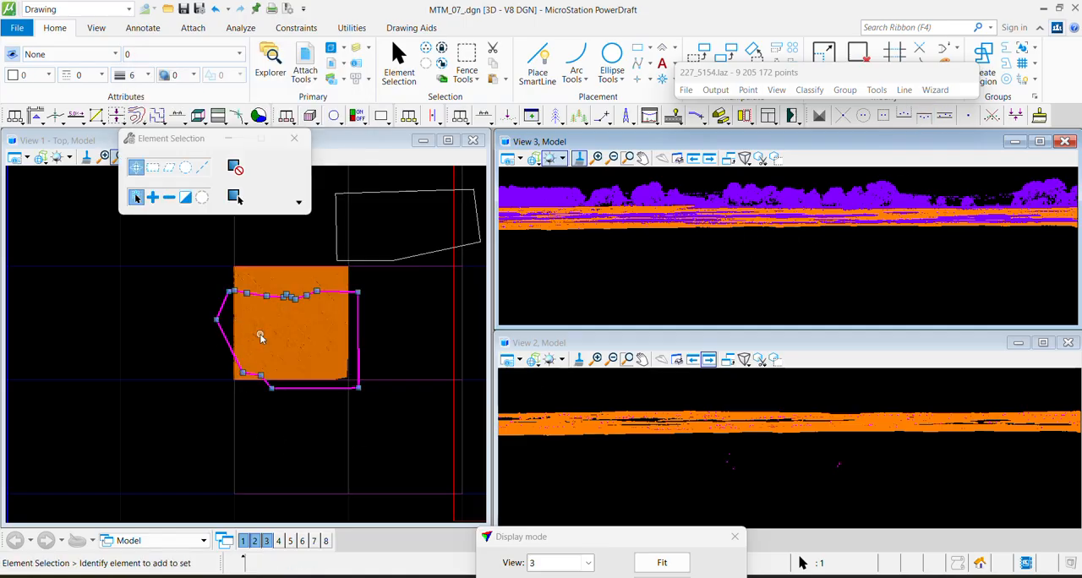
# Draw a diagonal vertical section about 33 deep across the remaining ground patches south of the shape's northern boundary, applied to View 2
pyautogui.scroll(5, 295, 330)
pyautogui.moveTo(313, 225); pyautogui.dragTo(300, 355, button='middle')
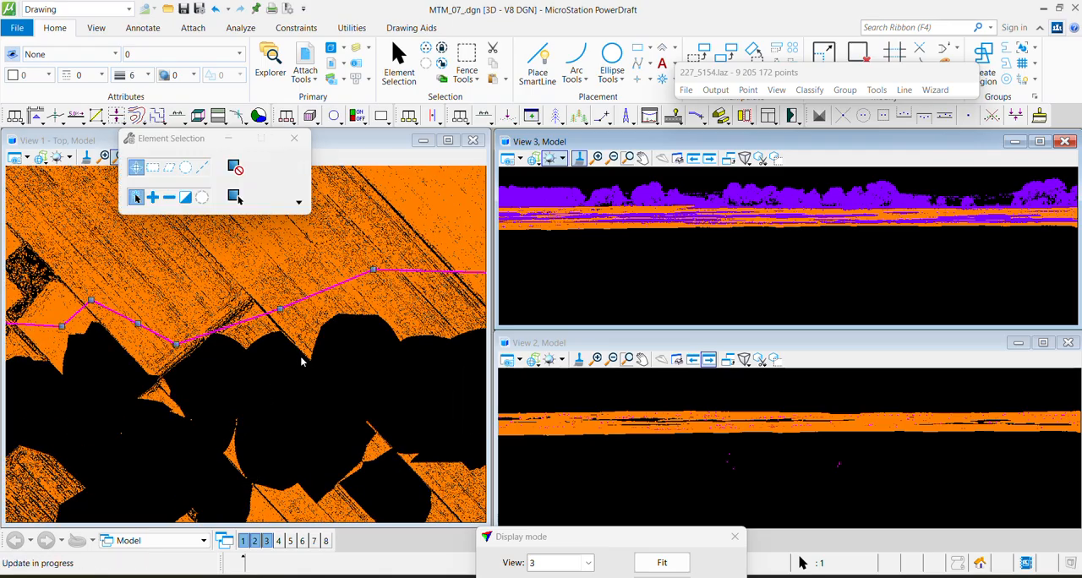
pyautogui.moveTo(185, 429); pyautogui.dragTo(371, 281, button='middle')
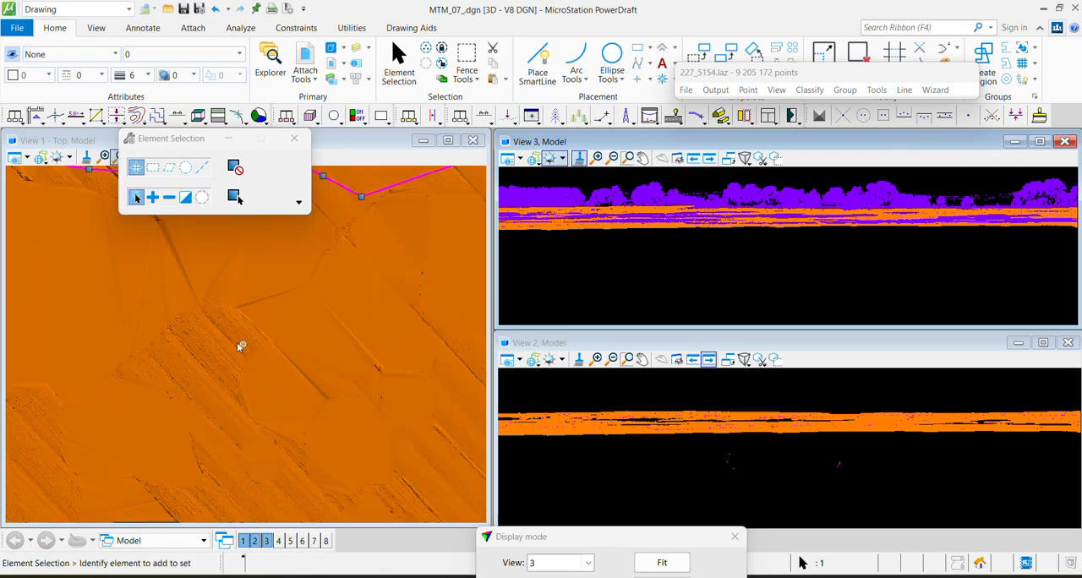
pyautogui.press('F1')
pyautogui.click(220, 353)
pyautogui.click(390, 187)
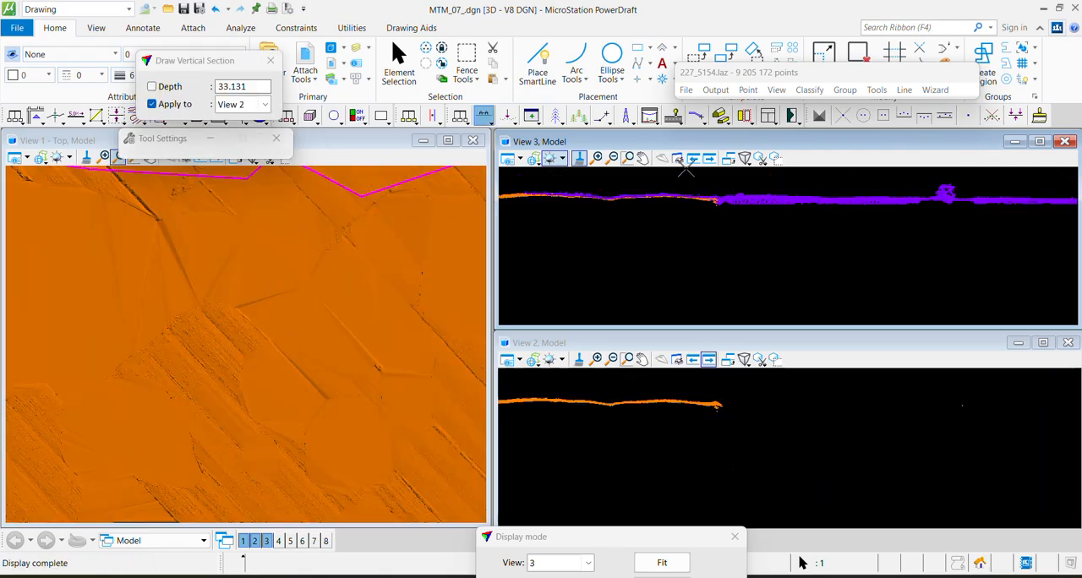
# Check the western edge of the ground surface, and show the whole tile in view 1 by intensity
pyautogui.moveTo(117, 327); pyautogui.dragTo(401, 320, button='middle')
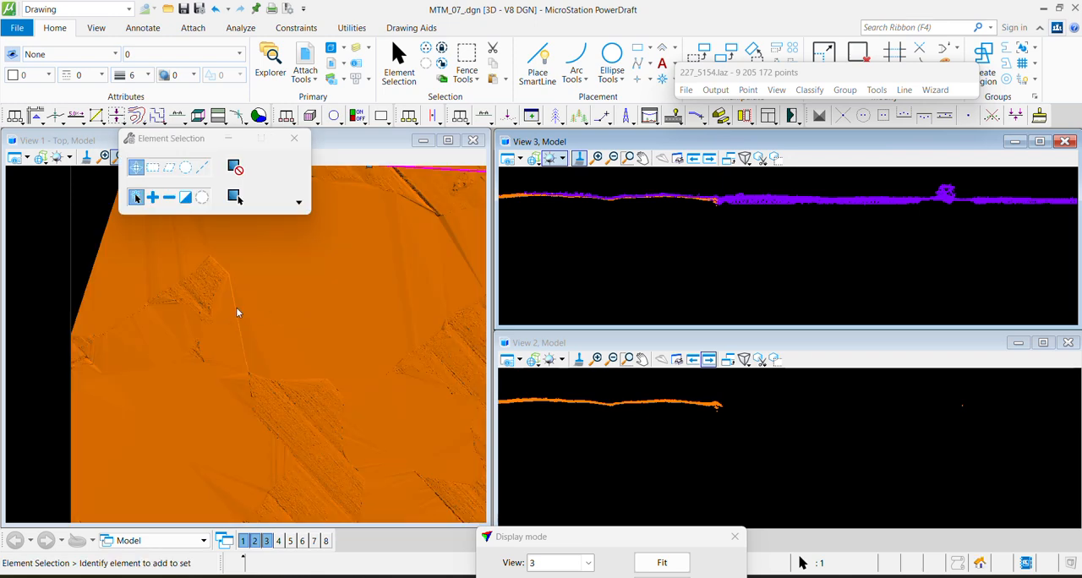
pyautogui.scroll(-3, 236, 307)
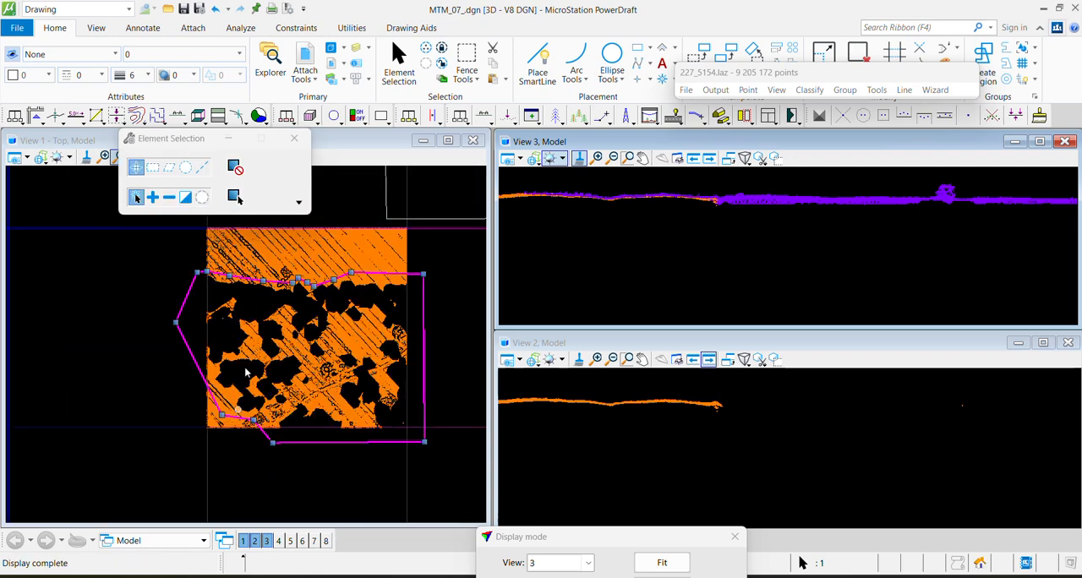
pyautogui.press('F2')
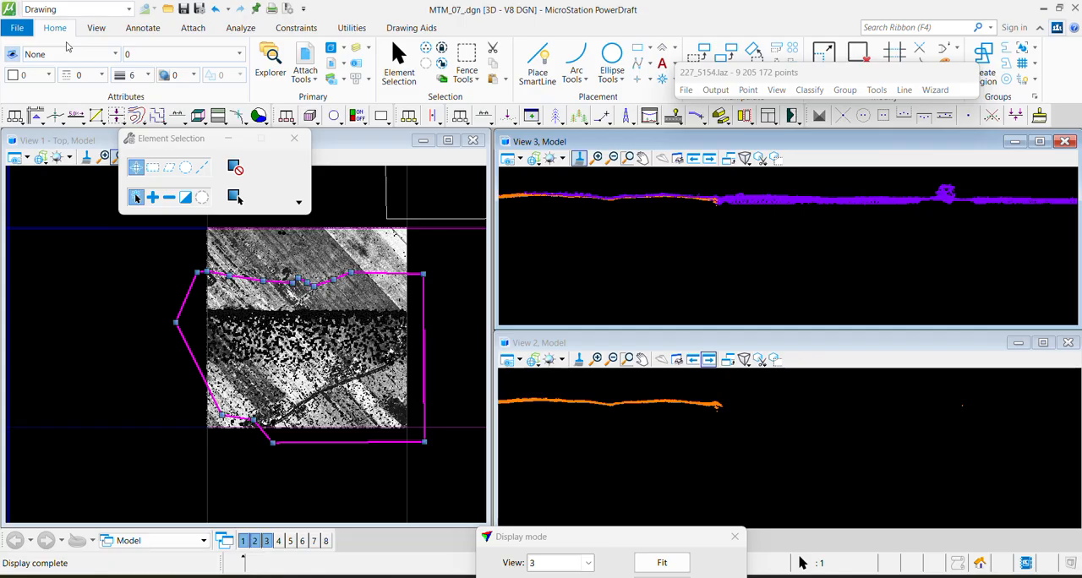
# Run Classify Ground from 0 - Unclassified to 2 - Ground inside the fence only, with Aerial low + Ground points and iteration angle 8
pyautogui.click(814, 93)
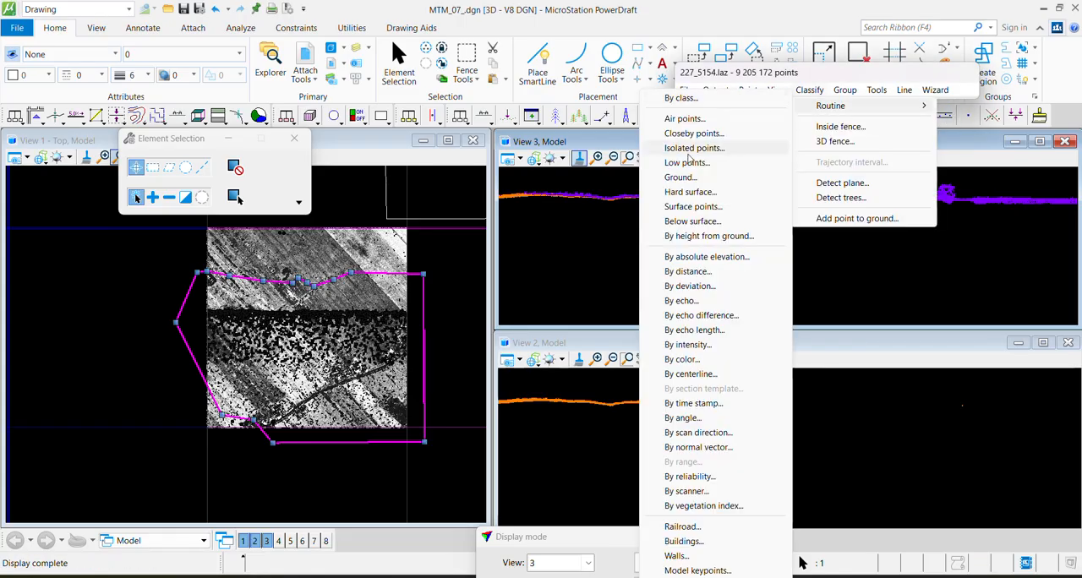
pyautogui.click(684, 178)
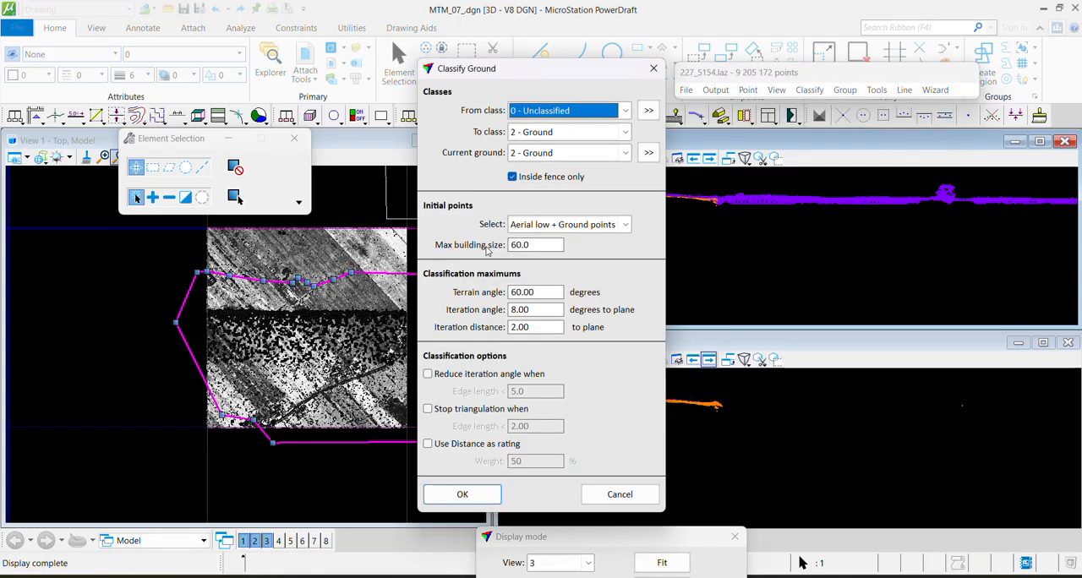
pyautogui.click(538, 226)
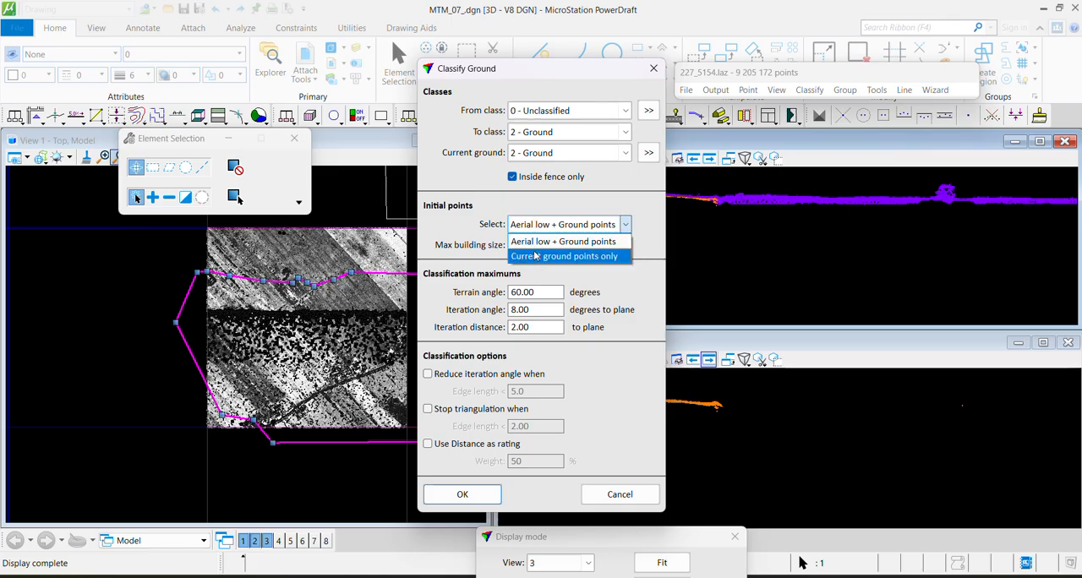
pyautogui.click(567, 240)
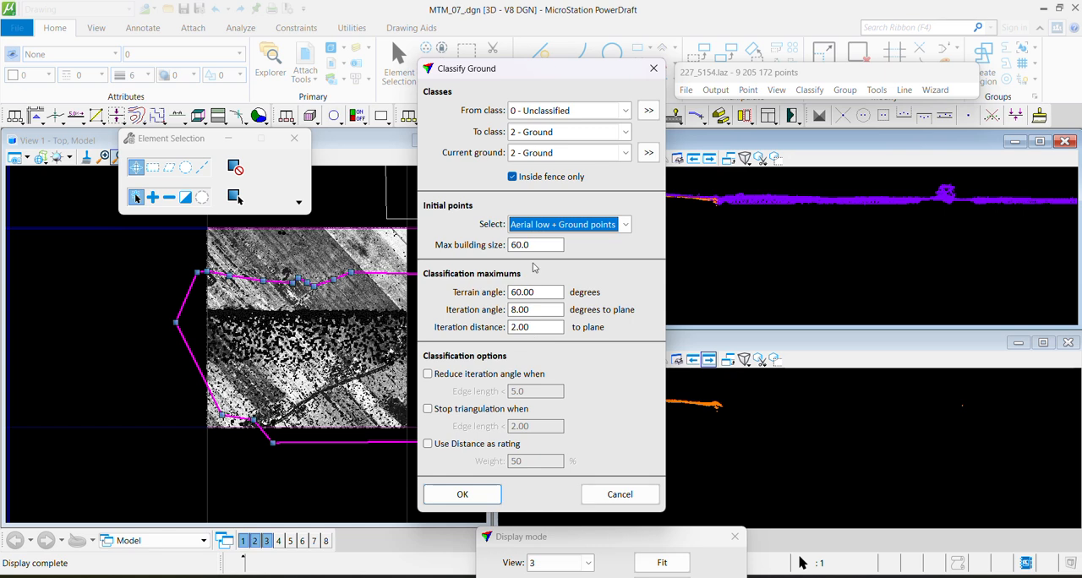
pyautogui.click(491, 498)
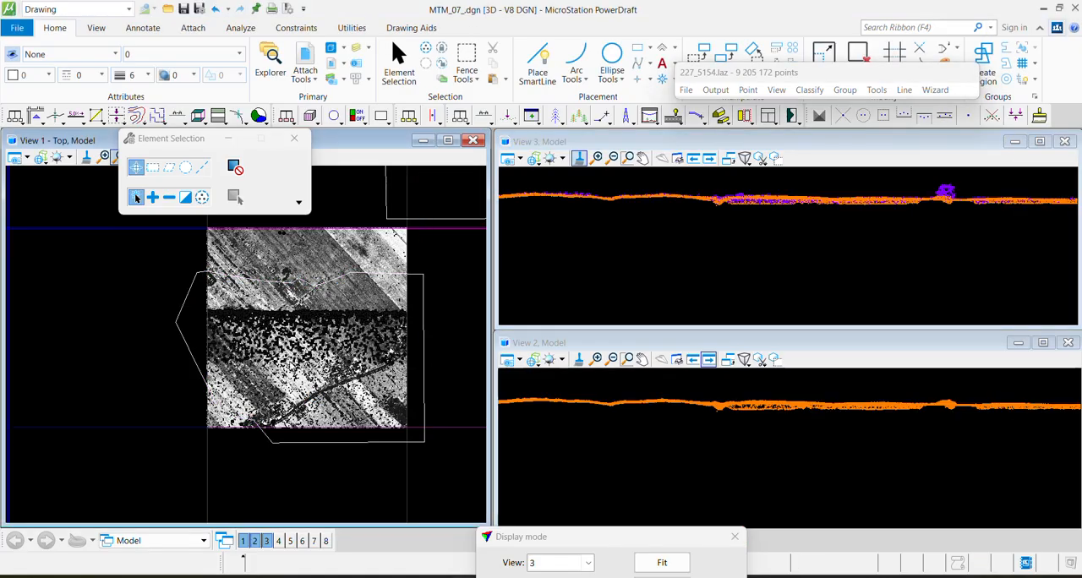
# Examine the reclassified ground in view 1 along the shape's northern boundary and at the buildings on the tile's eastern edge
pyautogui.scroll(2, 335, 347)
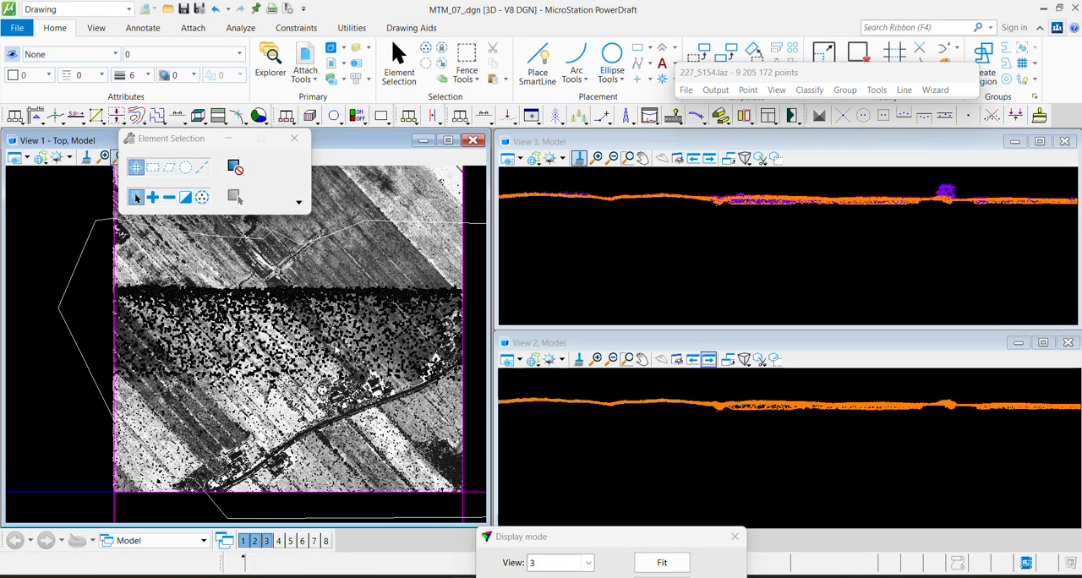
pyautogui.moveTo(285, 343); pyautogui.dragTo(205, 419, button='middle')
pyautogui.scroll(2, 213, 387)
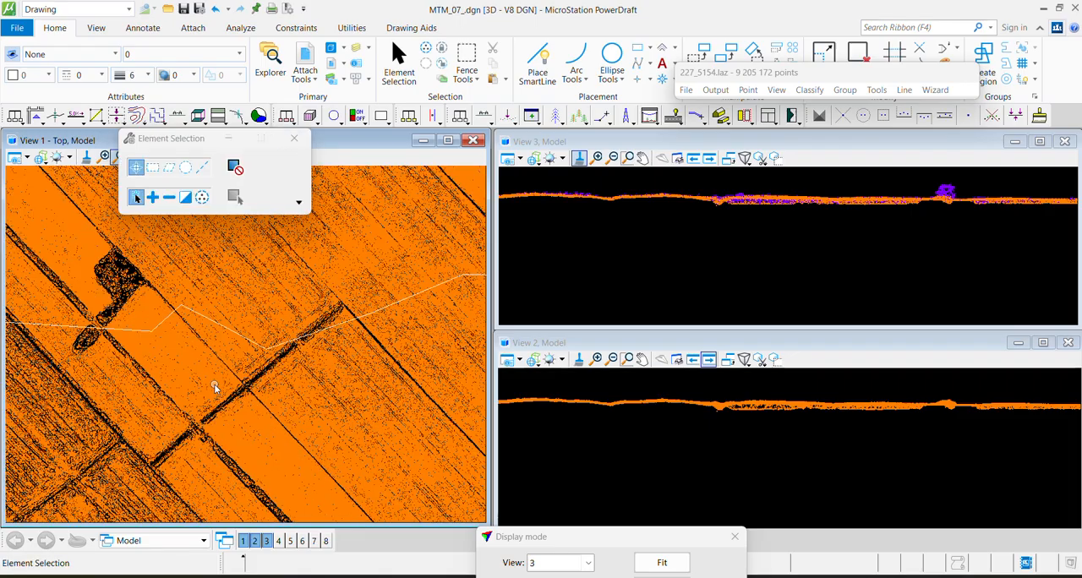
pyautogui.scroll(1, 305, 402)
pyautogui.scroll(-3, 305, 401)
pyautogui.moveTo(118, 358); pyautogui.dragTo(232, 307, button='middle')
pyautogui.scroll(2, 293, 341)
pyautogui.moveTo(414, 380); pyautogui.dragTo(170, 364, button='middle')
pyautogui.scroll(1, 170, 364)
pyautogui.moveTo(438, 348); pyautogui.dragTo(154, 482, button='middle')
pyautogui.scroll(1, 232, 288)
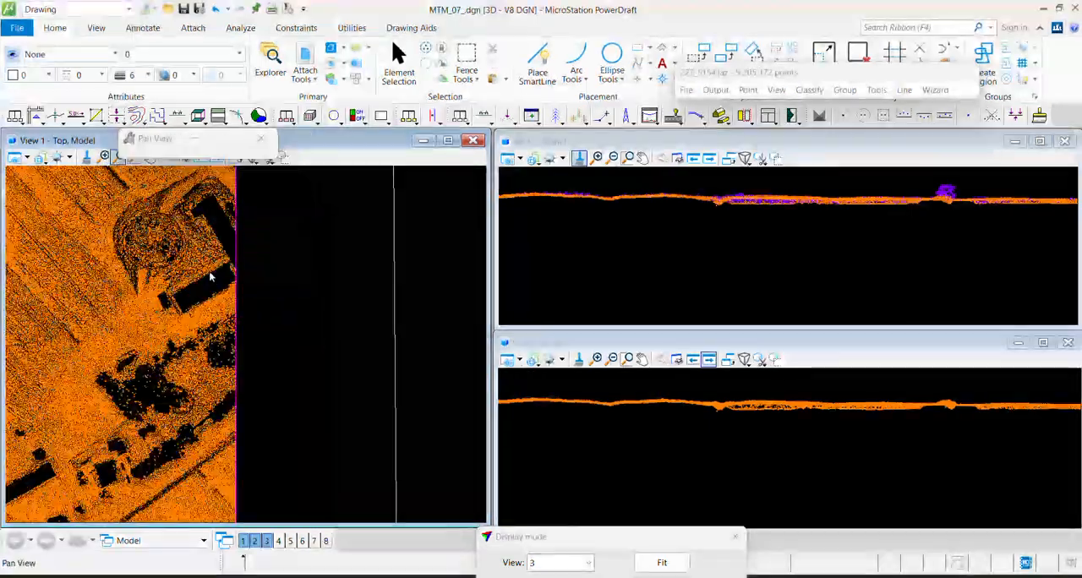
pyautogui.moveTo(213, 274); pyautogui.dragTo(350, 455, button='middle')
pyautogui.scroll(-2, 315, 374)
pyautogui.moveTo(94, 338); pyautogui.dragTo(333, 454, button='middle')
# Delete the fence shape drawn around the lower part of the tile
pyautogui.scroll(-3, 258, 339)
pyautogui.scroll(1, 243, 352)
pyautogui.click(256, 332)
pyautogui.press('Delete')
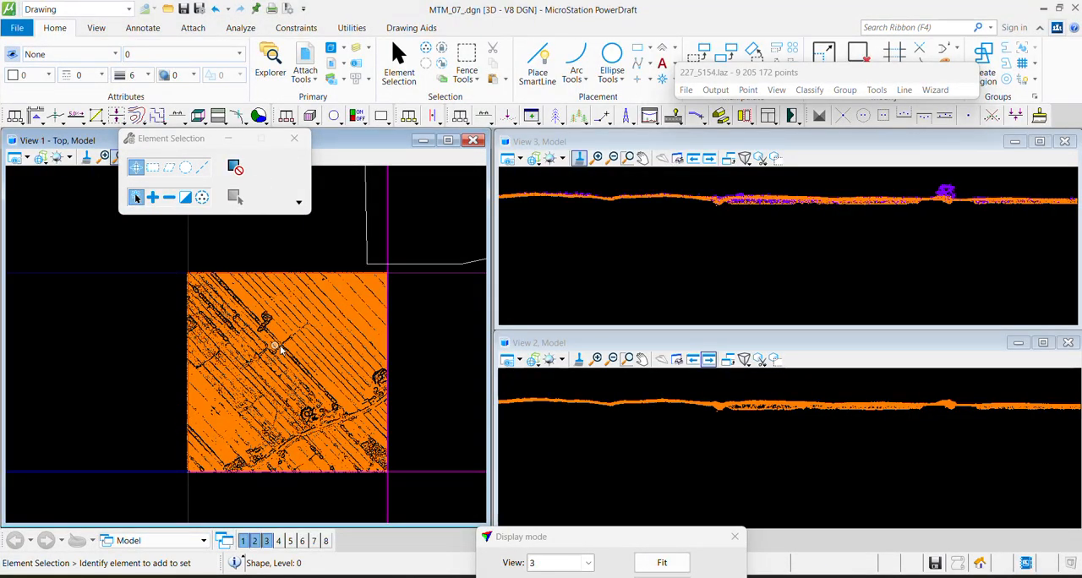
# Widen view 1 to inspect the shaded ground surface around the small dark pits
pyautogui.scroll(3, 229, 279)
pyautogui.scroll(-3, 182, 288)
pyautogui.moveTo(186, 420); pyautogui.dragTo(82, 259, button='middle')
pyautogui.scroll(-1, 194, 438)
pyautogui.scroll(3, 198, 440)
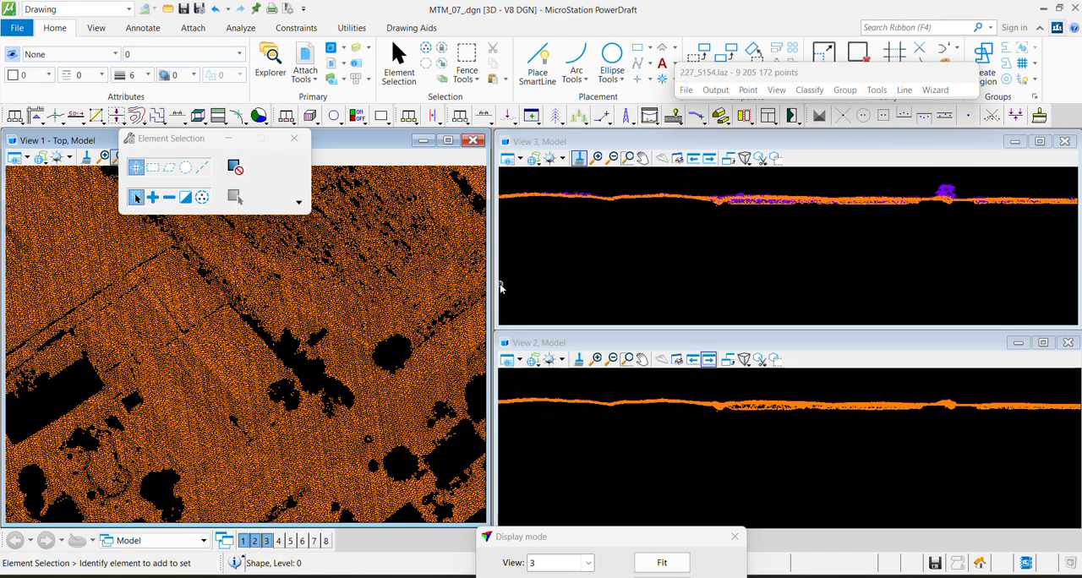
pyautogui.scroll(1, 380, 338)
pyautogui.moveTo(492, 326); pyautogui.dragTo(764, 325)
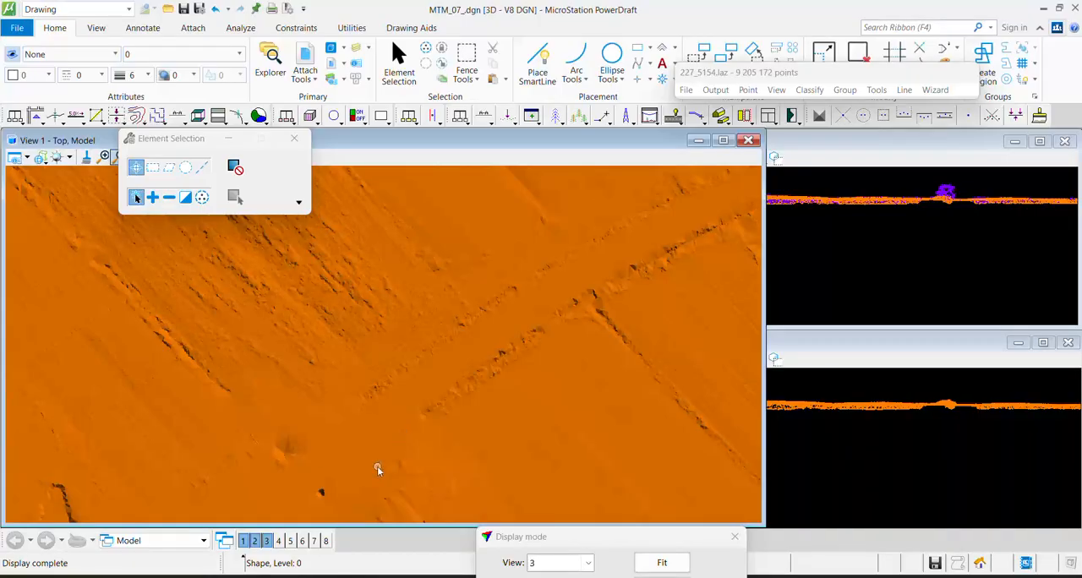
pyautogui.moveTo(377, 466)
pyautogui.mouseDown(button='middle')
pyautogui.moveTo(473, 297)
pyautogui.moveTo(467, 221)
pyautogui.mouseUp(button='middle')
# Draw a vertical section about 2.9 deep across the northern small dark pit, applied to View 2, and inspect its low points
pyautogui.press('F1')
pyautogui.click(378, 260)
pyautogui.click(441, 231)
pyautogui.click(451, 237)
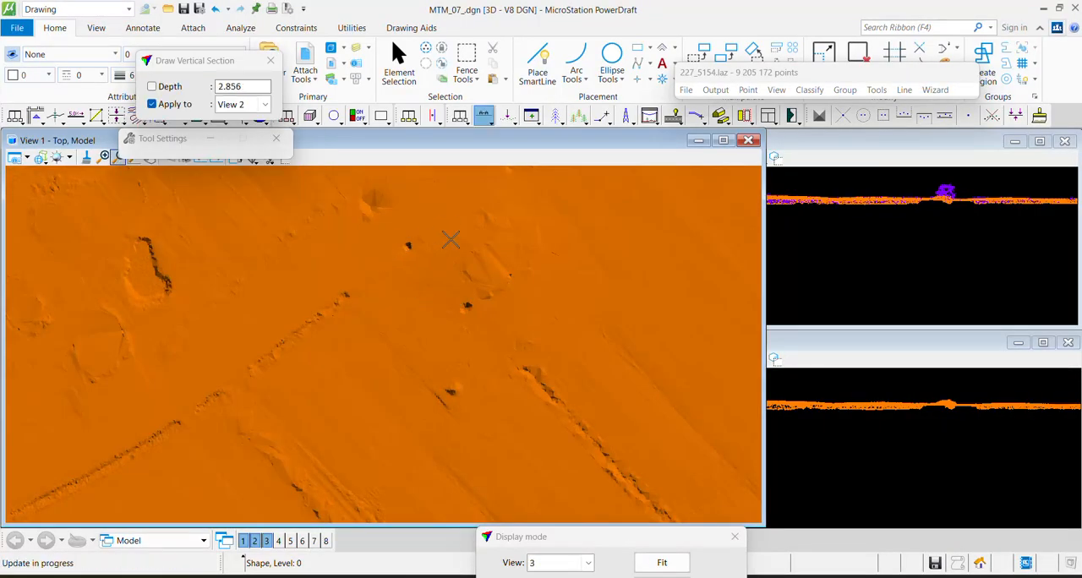
pyautogui.scroll(-2, 955, 264)
pyautogui.moveTo(863, 262); pyautogui.dragTo(916, 242, button='middle')
pyautogui.rightClick(906, 256)
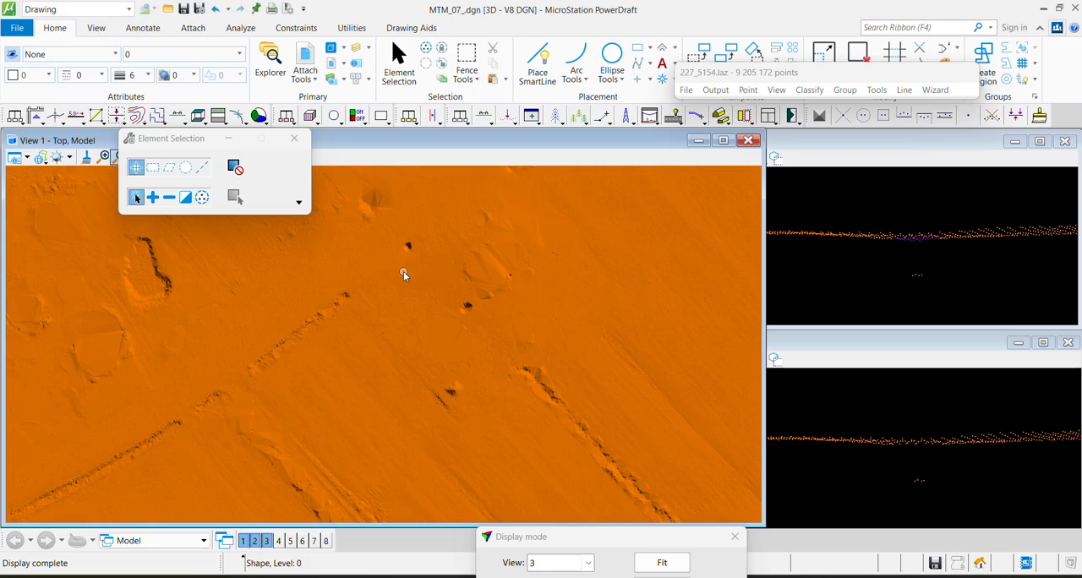
# Draw a northwest-southeast vertical section about 5.2 deep across the two neighbouring dark pits, applied to View 2
pyautogui.press('F1')
pyautogui.click(391, 218)
pyautogui.click(516, 324)
pyautogui.click(524, 340)
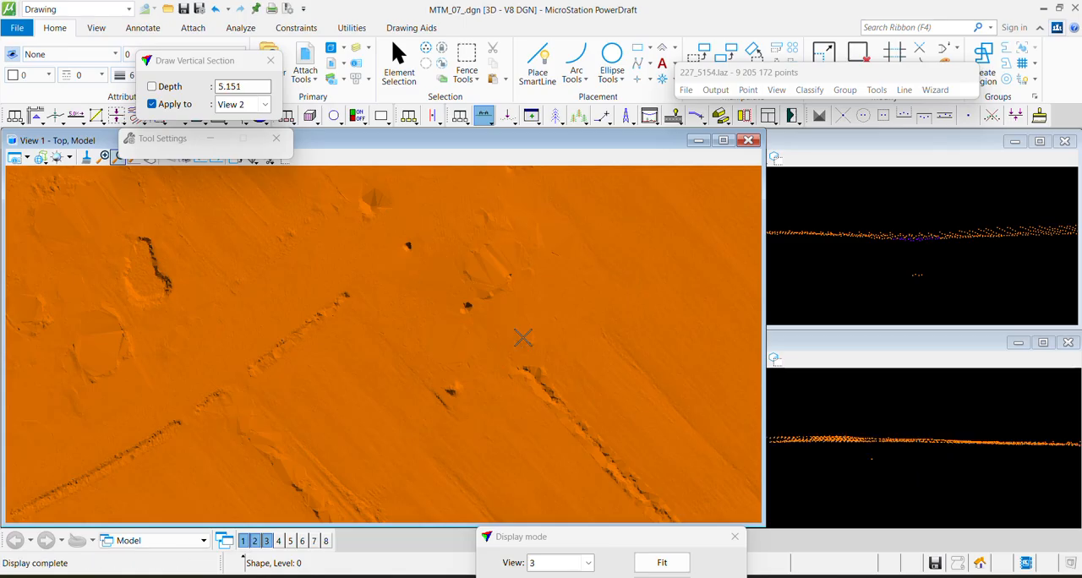
# Classify the stray points below the ground at both pits in view 3 from Any class to 7 - Low point using Classify Below Line
pyautogui.press('F2')
pyautogui.click(843, 243)
pyautogui.click(908, 246)
pyautogui.scroll(-2, 908, 246)
pyautogui.moveTo(803, 244)
pyautogui.mouseDown(button='middle')
pyautogui.moveTo(1003, 251)
pyautogui.moveTo(991, 254)
pyautogui.mouseUp(button='middle')
pyautogui.scroll(2, 883, 246)
pyautogui.click(794, 261)
pyautogui.click(922, 261)
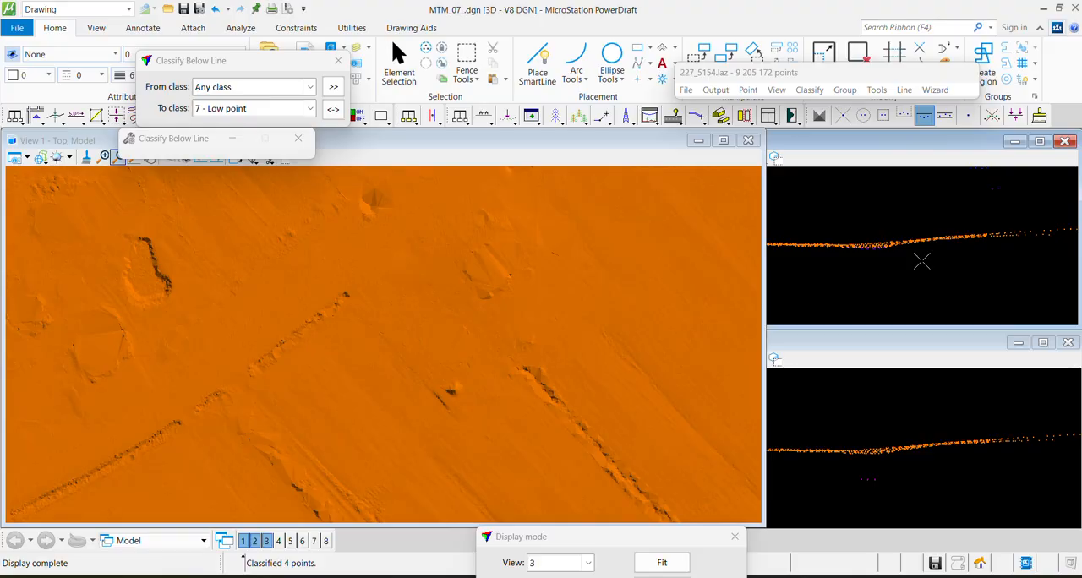
# Classify the points above a line drawn beneath the ground profile in View 3 from 0 - Unclassified to 2 - Ground
pyautogui.press('F1')
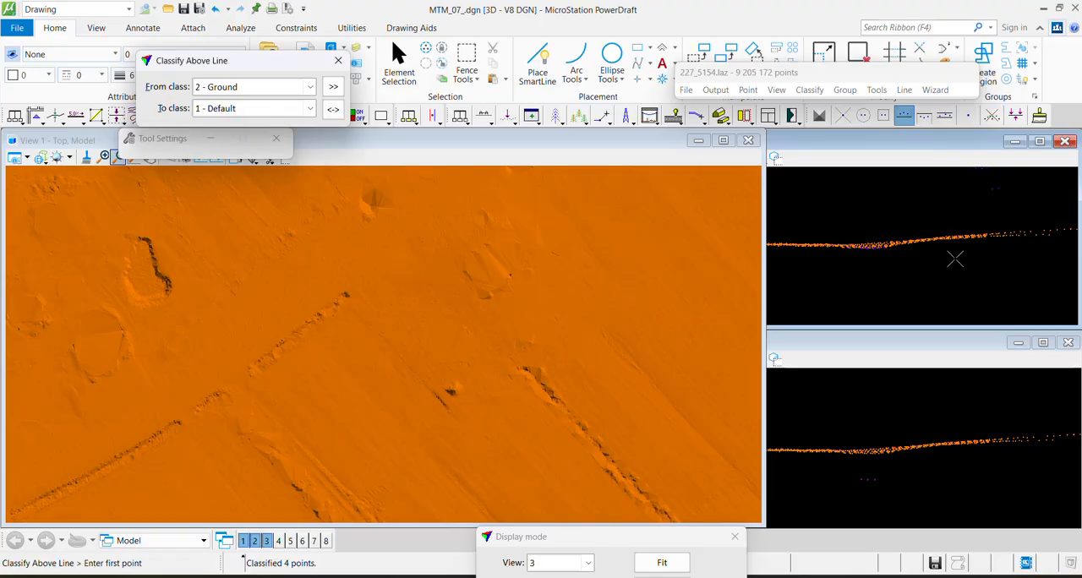
pyautogui.click(861, 253)
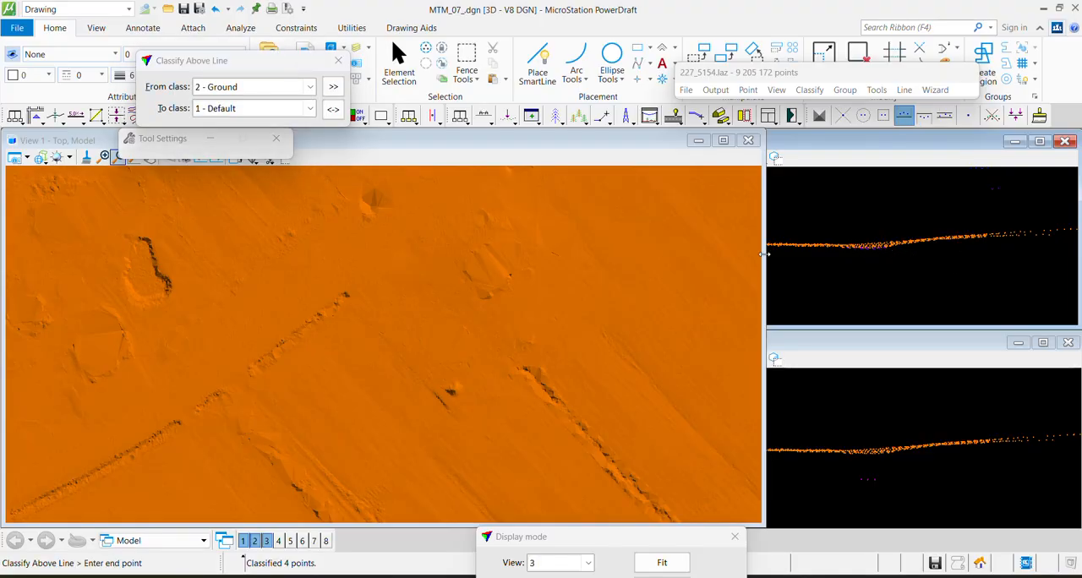
pyautogui.click(333, 109)
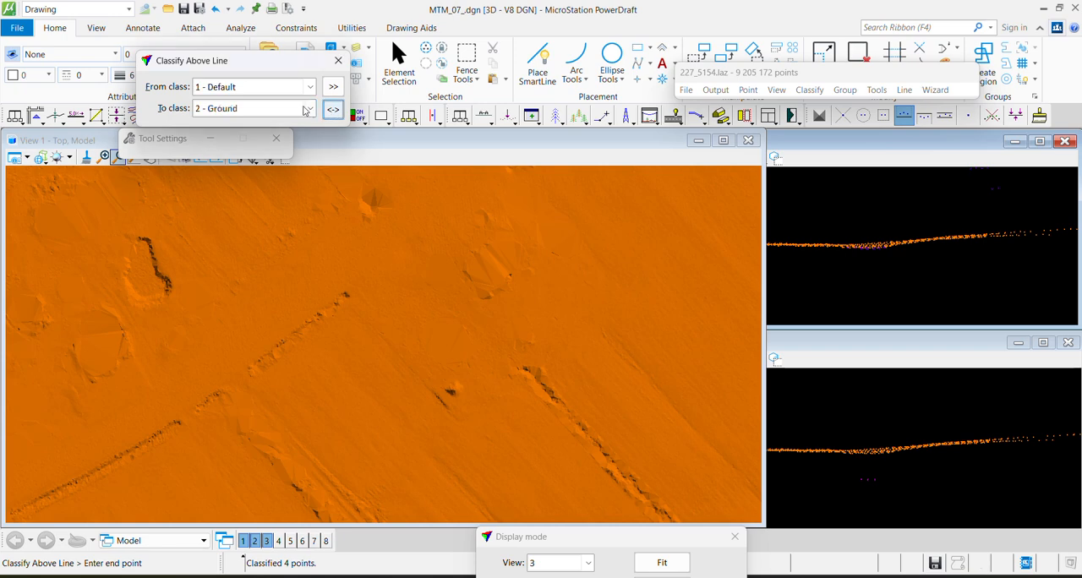
pyautogui.click(927, 279)
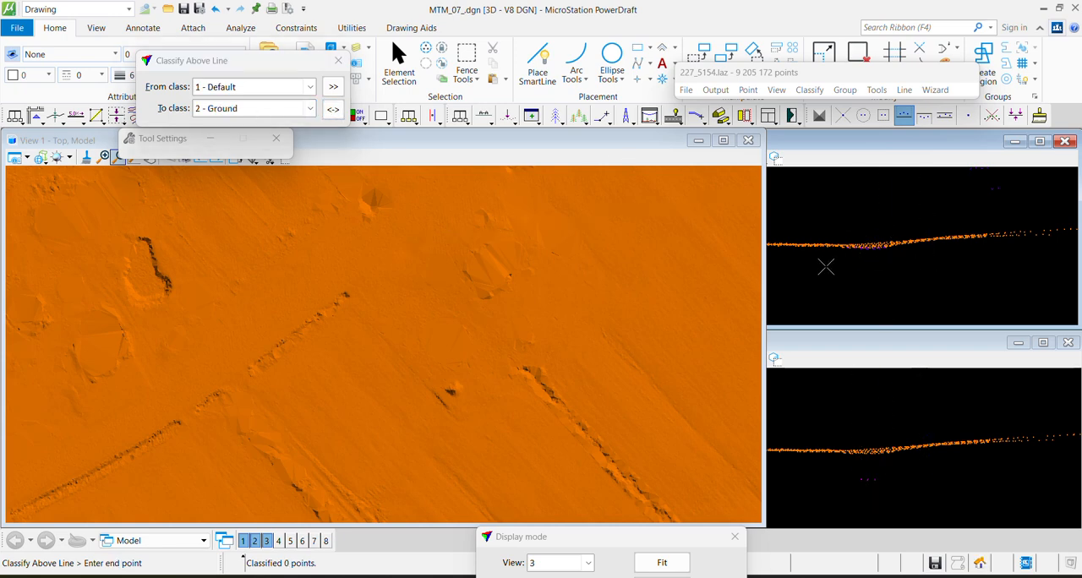
pyautogui.click(230, 88)
pyautogui.click(234, 149)
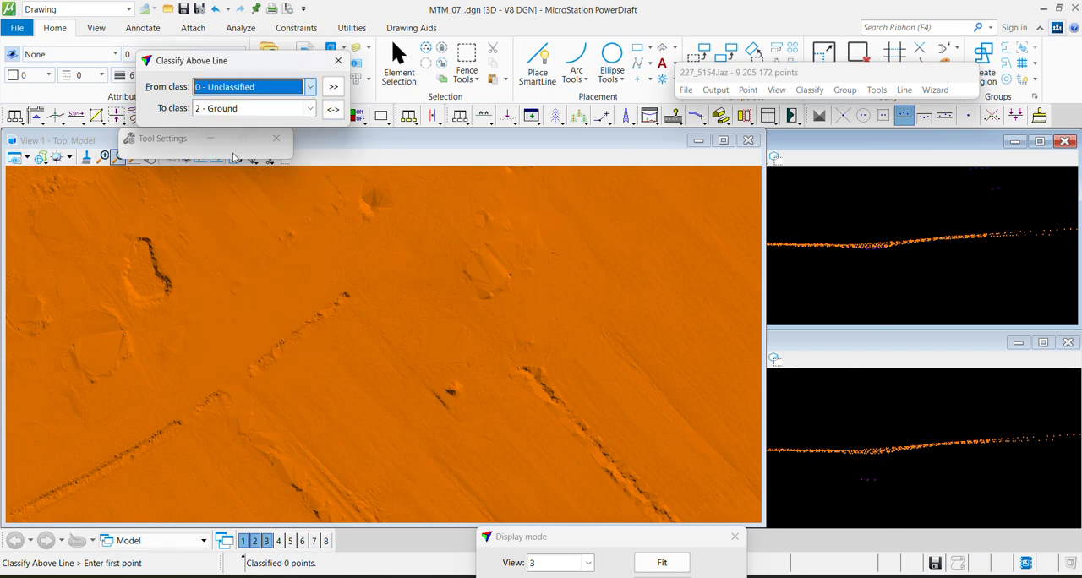
pyautogui.click(823, 280)
pyautogui.click(876, 283)
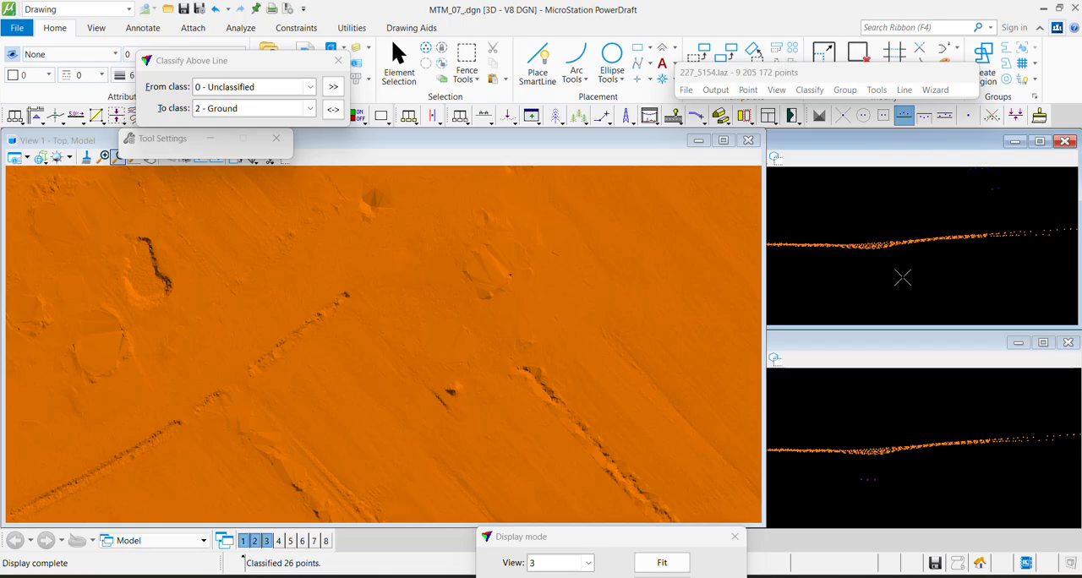
# Draw a northwest-southeast vertical section about 12 deep across the oval depression, applied to View 2, and inspect its points
pyautogui.moveTo(512, 280); pyautogui.dragTo(410, 353, button='middle')
pyautogui.scroll(2, 410, 354)
pyautogui.press('F1')
pyautogui.click(322, 252)
pyautogui.click(461, 435)
pyautogui.click(402, 472)
pyautogui.scroll(-3, 213, 319)
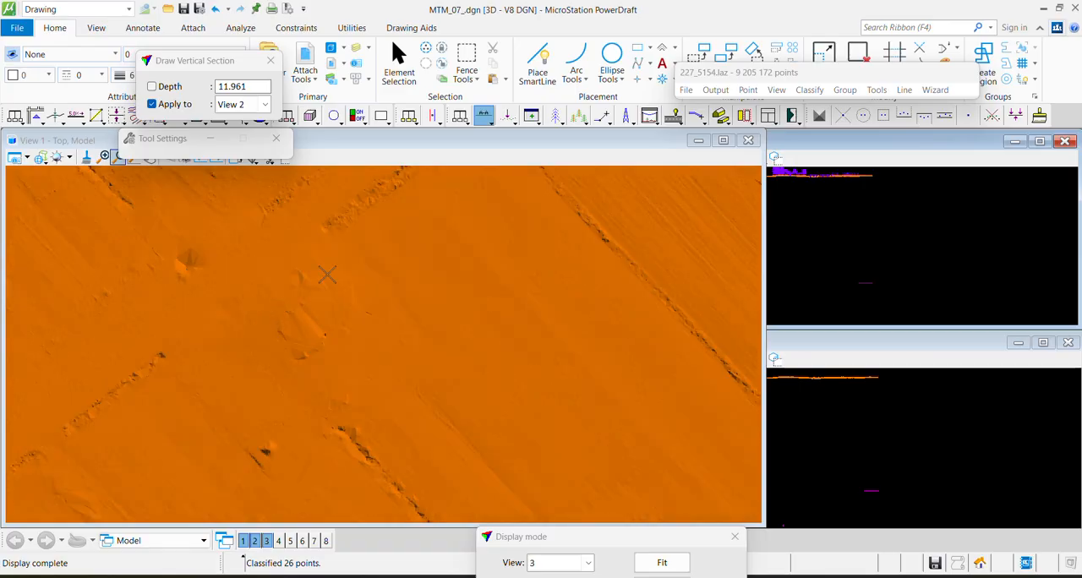
pyautogui.press('F2')
pyautogui.press('Escape')
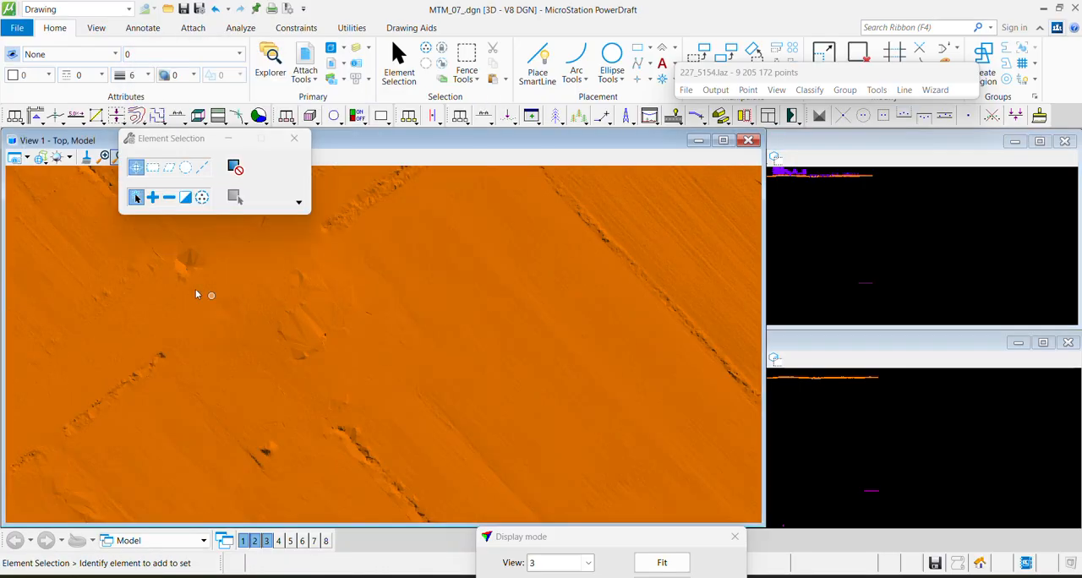
# Draw a straight SmartLine along the tile's northern edge from its northwest corner to its northeast corner
pyautogui.moveTo(192, 289); pyautogui.dragTo(524, 338, button='middle')
pyautogui.scroll(-4, 523, 339)
pyautogui.scroll(-2, 472, 332)
pyautogui.moveTo(554, 252); pyautogui.dragTo(492, 366, button='middle')
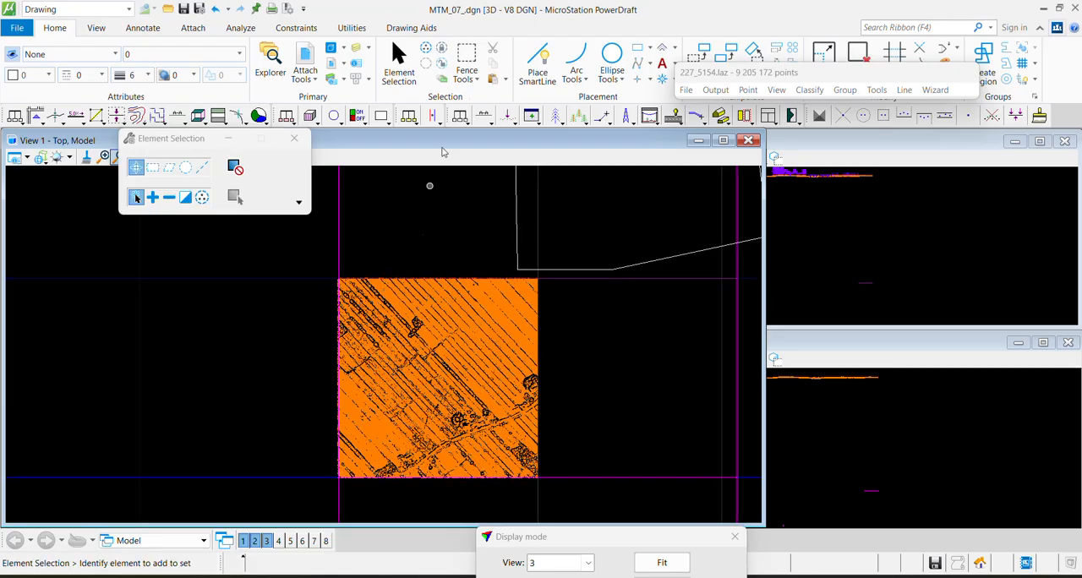
pyautogui.click(538, 64)
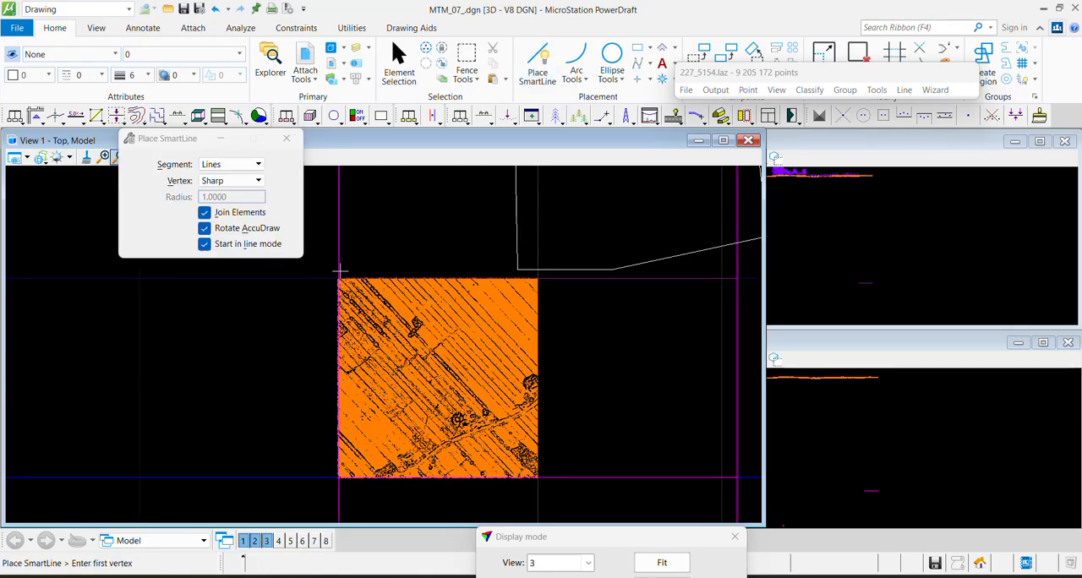
pyautogui.scroll(4, 339, 271)
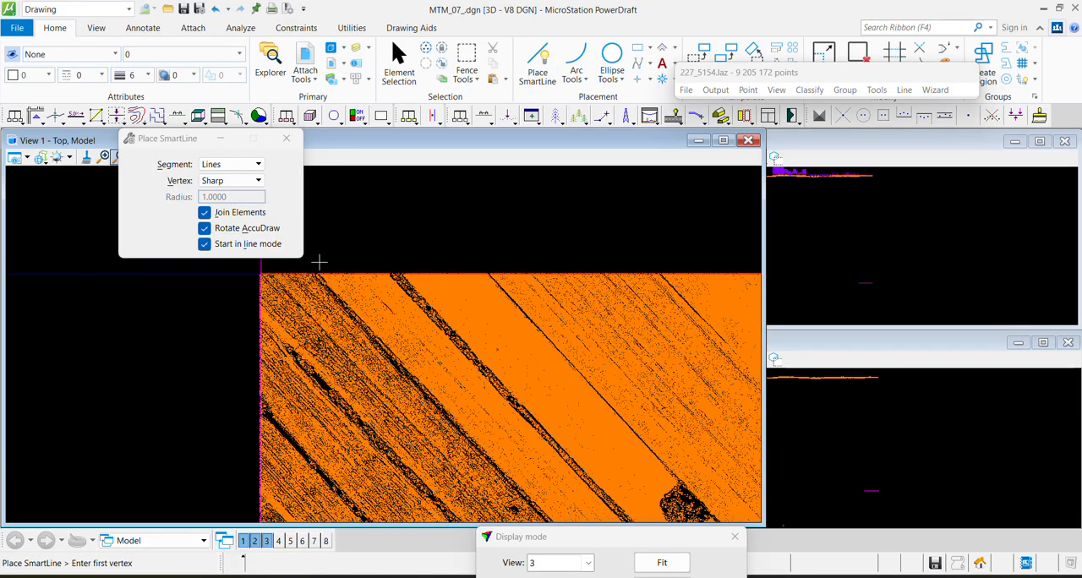
pyautogui.click(217, 283)
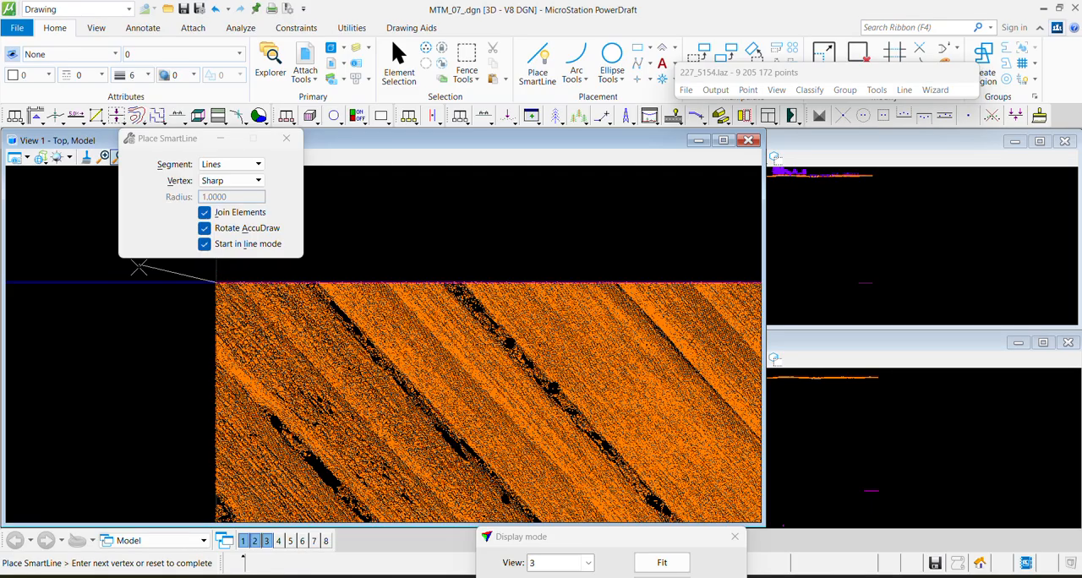
pyautogui.scroll(-1, 510, 324)
pyautogui.moveTo(722, 340); pyautogui.dragTo(476, 333, button='middle')
pyautogui.scroll(3, 674, 305)
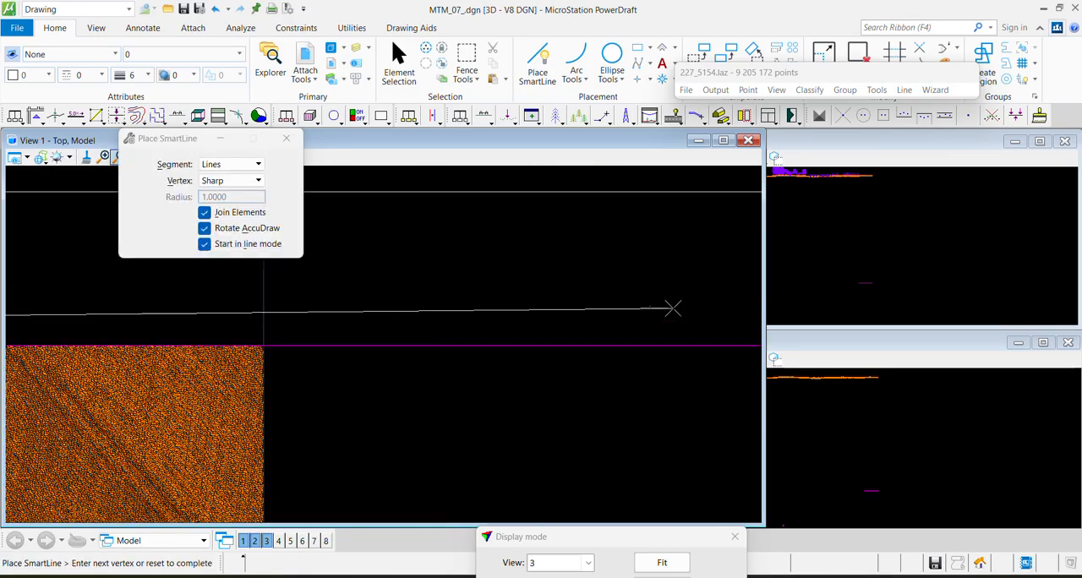
pyautogui.click(264, 345)
pyautogui.rightClick(265, 344)
# Select the line on the tile's northern edge and start Move Parallel from it
pyautogui.scroll(-5, 530, 319)
pyautogui.moveTo(254, 362); pyautogui.dragTo(437, 331, button='middle')
pyautogui.click(399, 65)
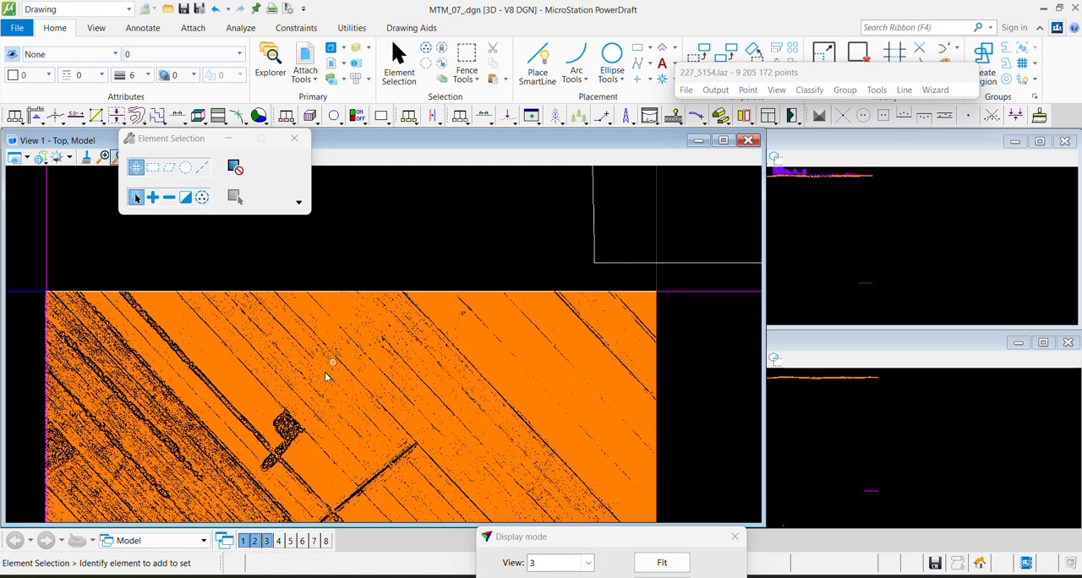
pyautogui.click(389, 292)
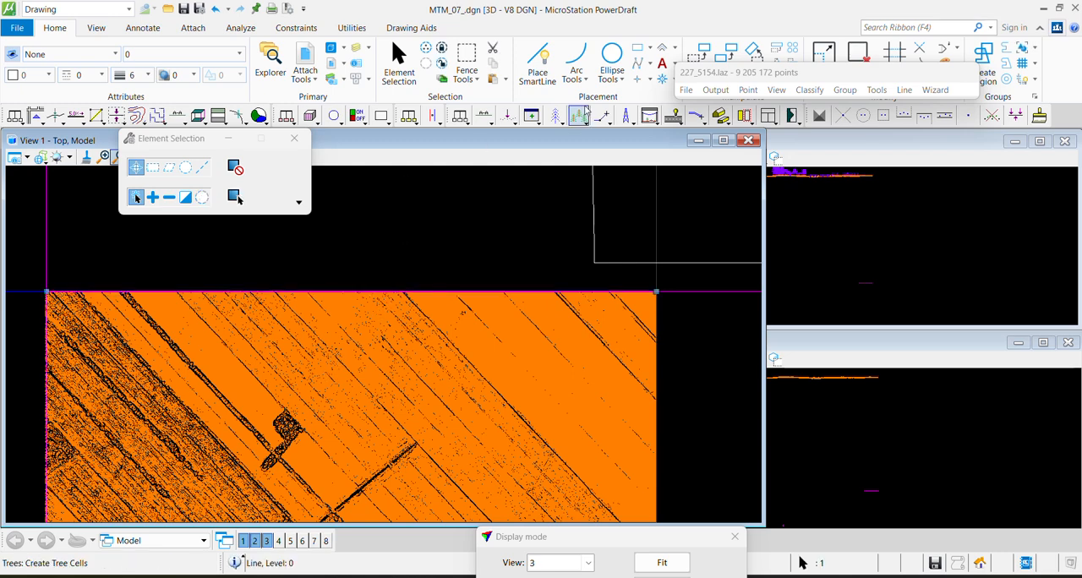
pyautogui.moveTo(720, 73); pyautogui.dragTo(803, 125)
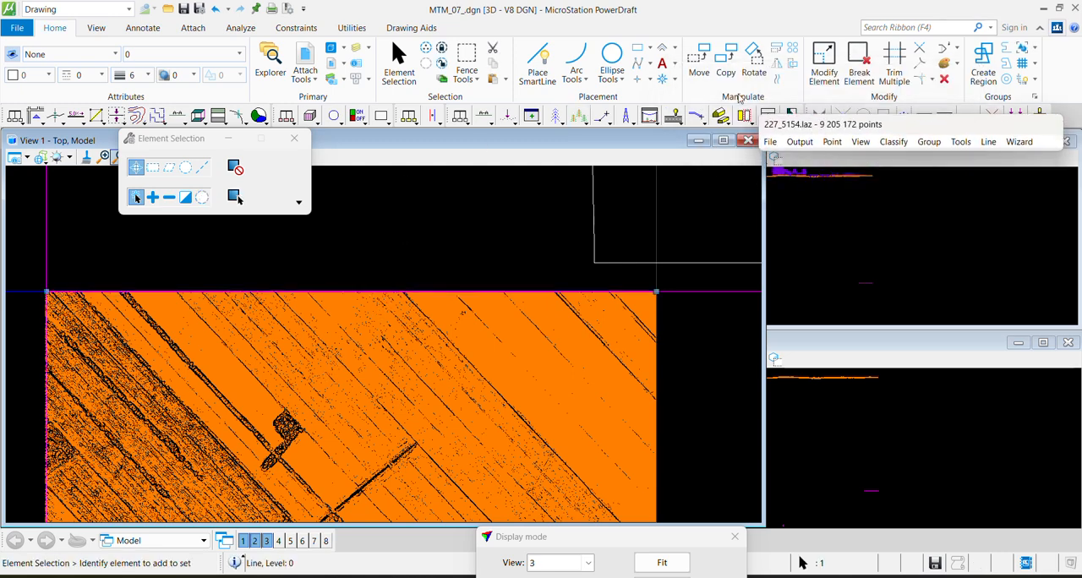
pyautogui.click(778, 81)
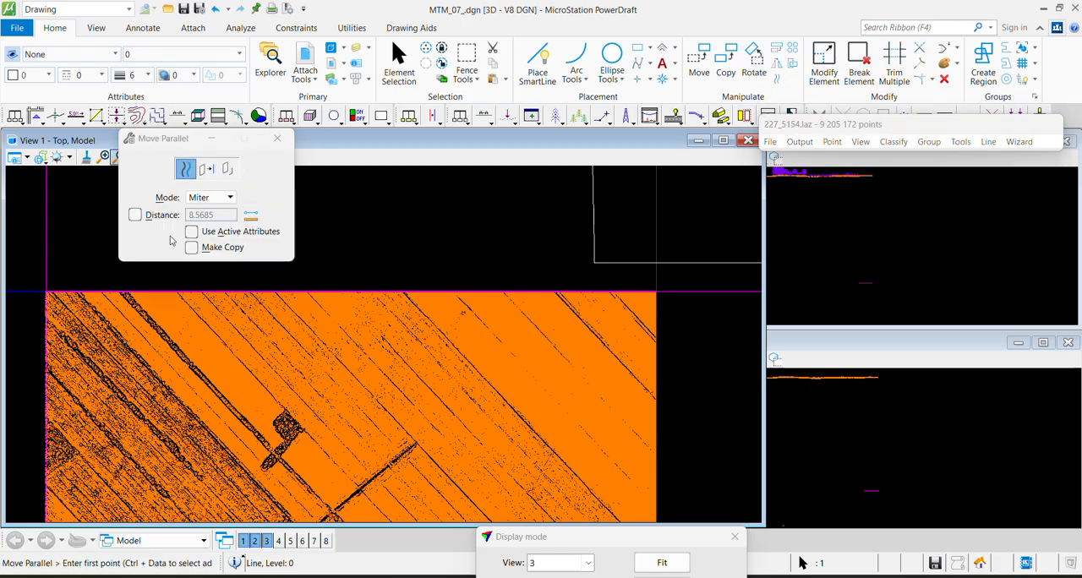
pyautogui.click(210, 290)
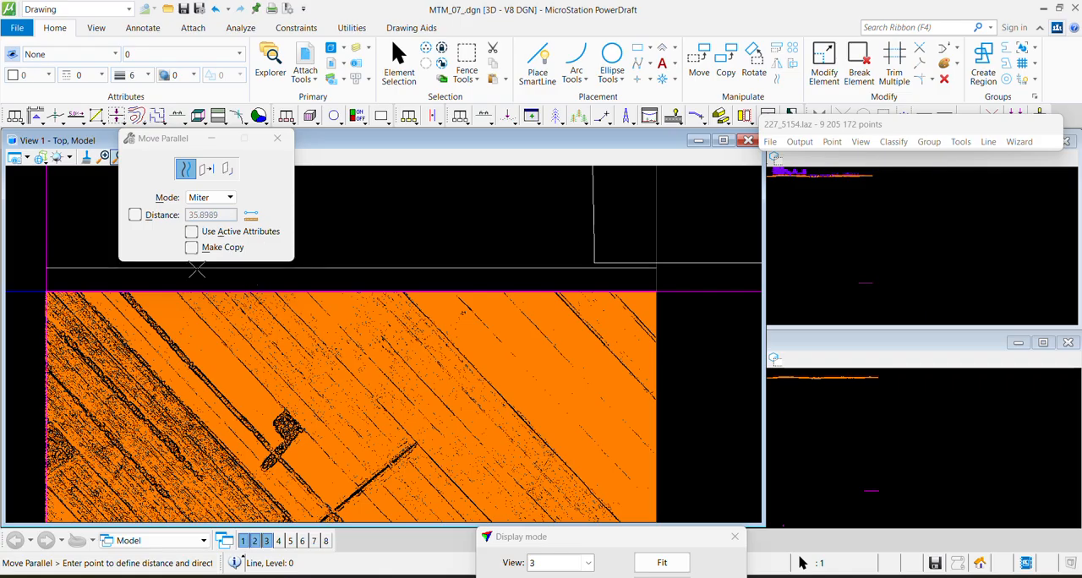
# Fix the parallel distance at 100 and turn on Make Copy for the selected line
pyautogui.click(215, 198)
pyautogui.click(214, 204)
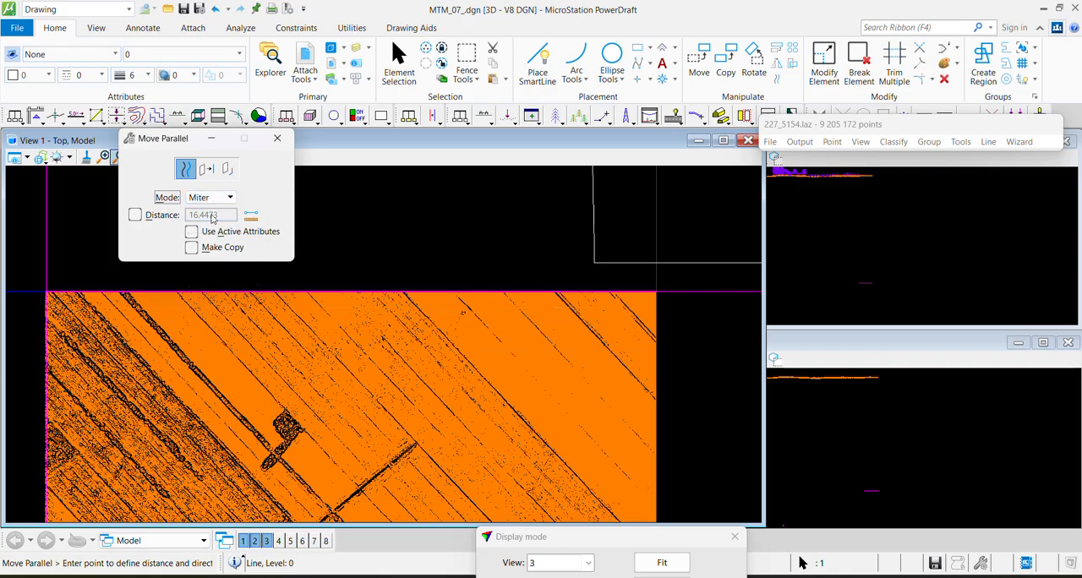
pyautogui.click(138, 216)
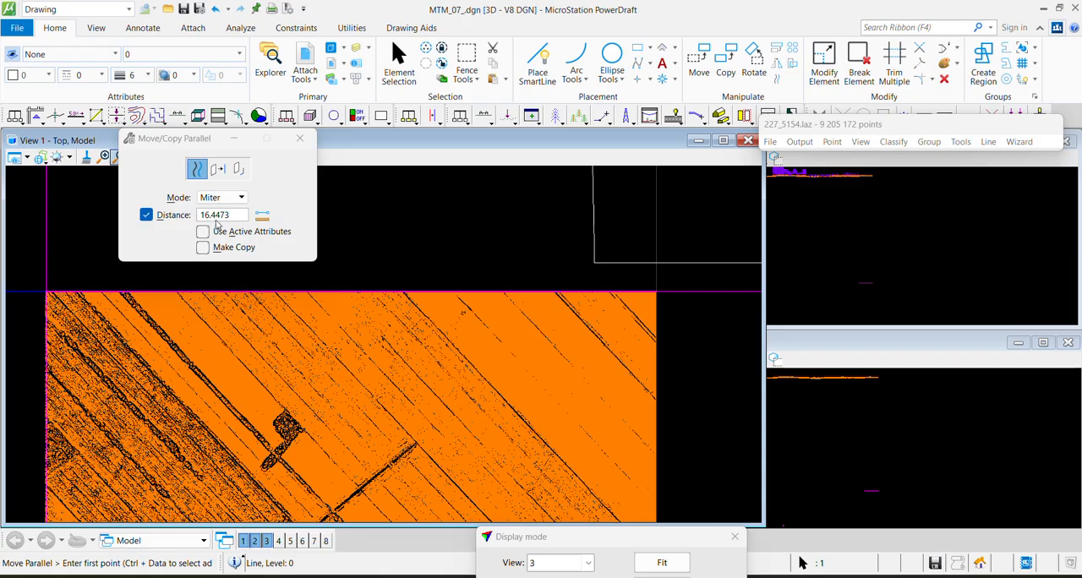
pyautogui.moveTo(237, 218); pyautogui.dragTo(169, 224)
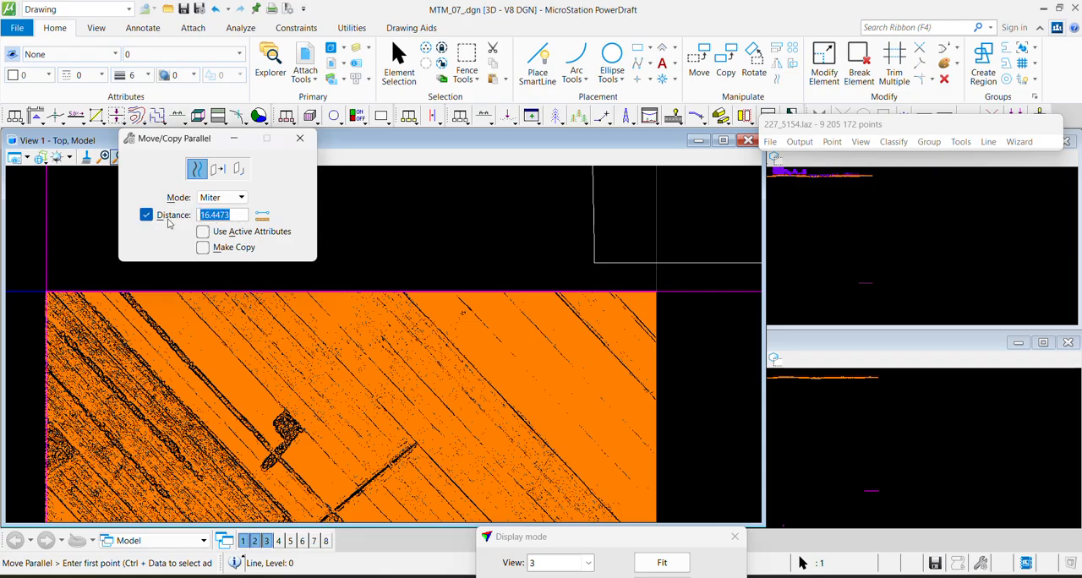
pyautogui.write('25')
pyautogui.press('Tab')
pyautogui.click(185, 296)
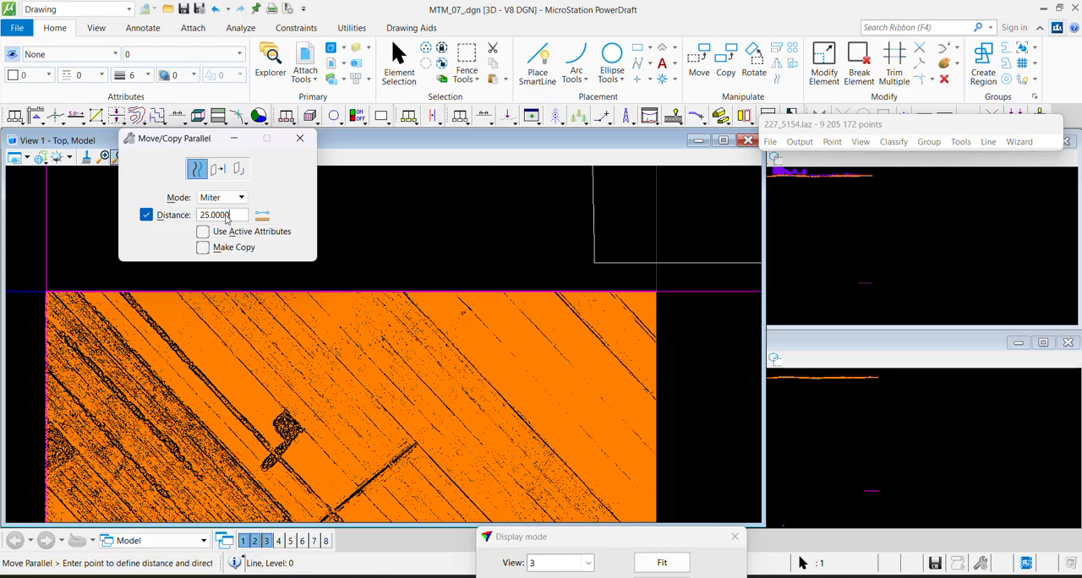
pyautogui.write('100')
pyautogui.press('Tab')
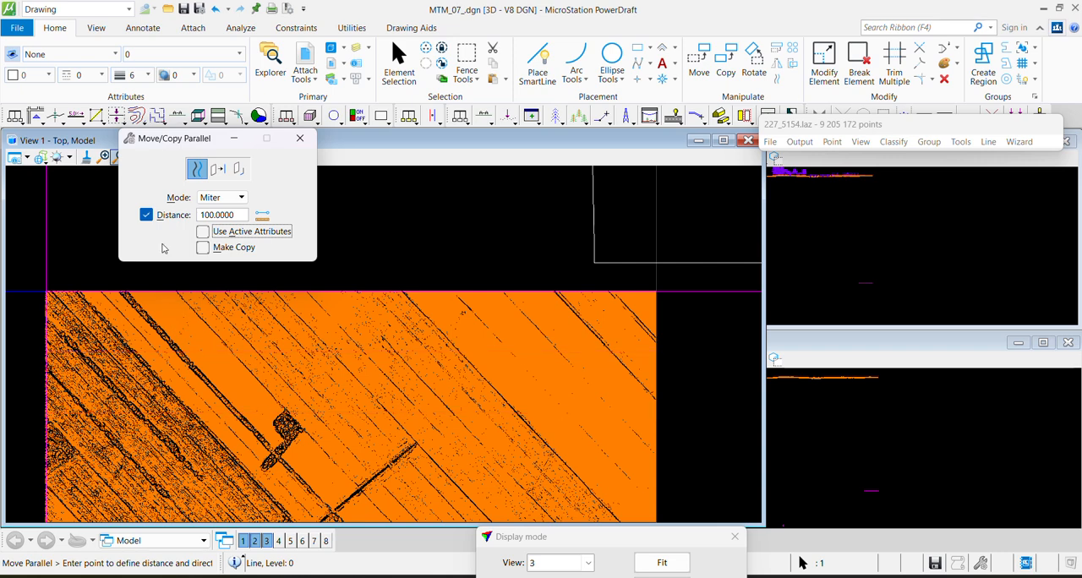
pyautogui.click(203, 247)
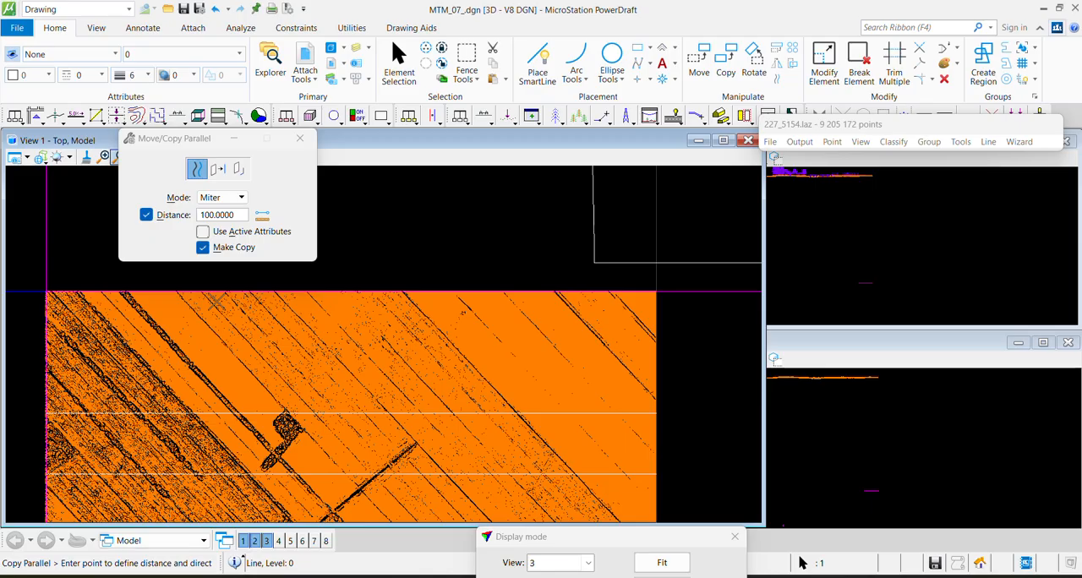
# Copy the line parallel southward at 100 intervals to divide the whole tile into strips, and save the design file
pyautogui.scroll(-5, 216, 301)
pyautogui.press('Escape')
pyautogui.click(245, 378)
pyautogui.click(777, 78)
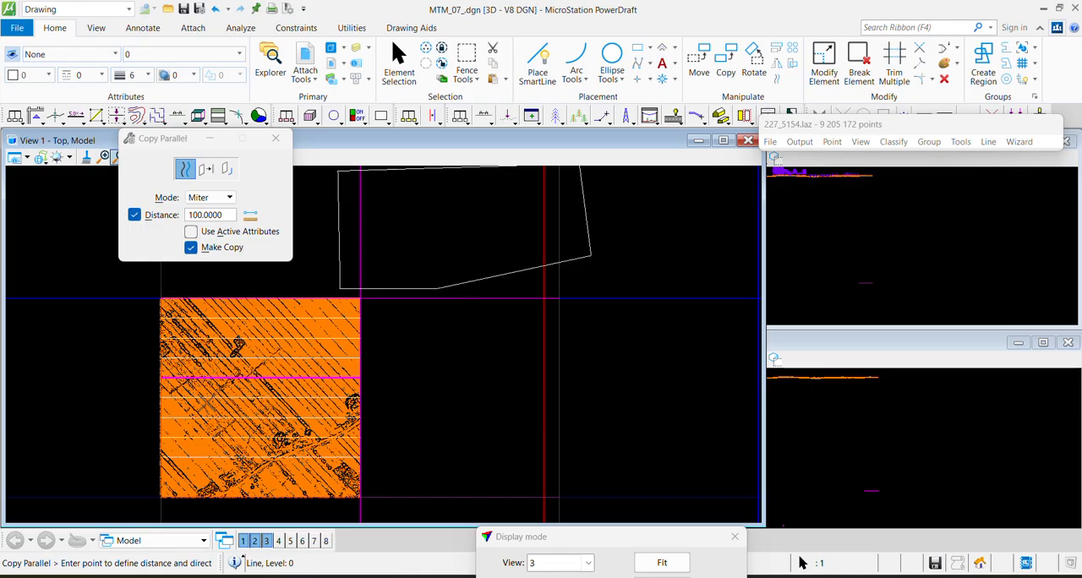
pyautogui.press('Escape')
pyautogui.scroll(-3, 318, 394)
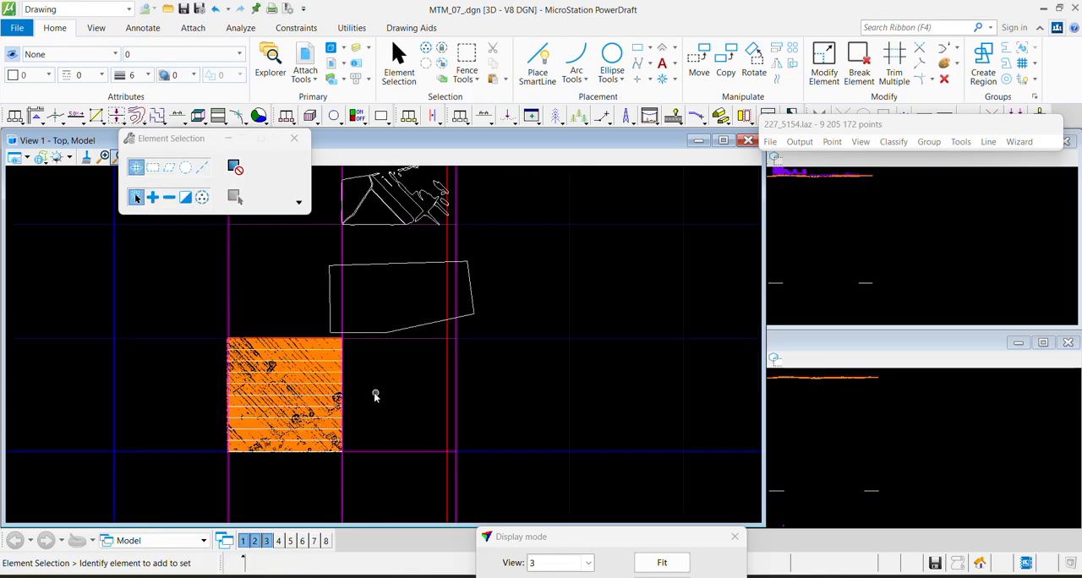
pyautogui.scroll(3, 265, 386)
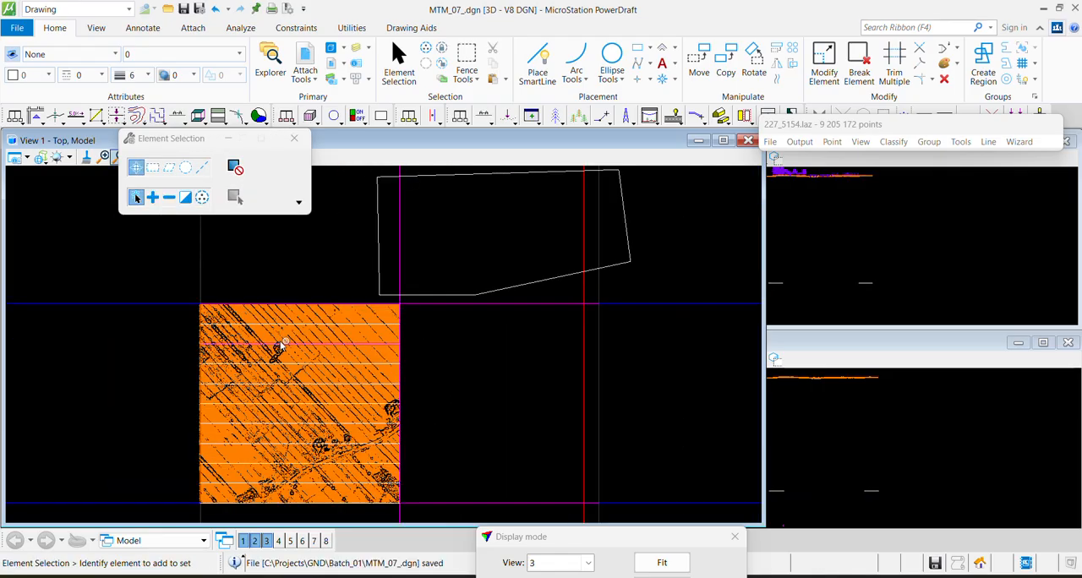
# Fit the western end of the northernmost strip into View 1 with Window Area, keeping the tool settings clear of the view
pyautogui.scroll(5, 217, 309)
pyautogui.scroll(-3, 277, 329)
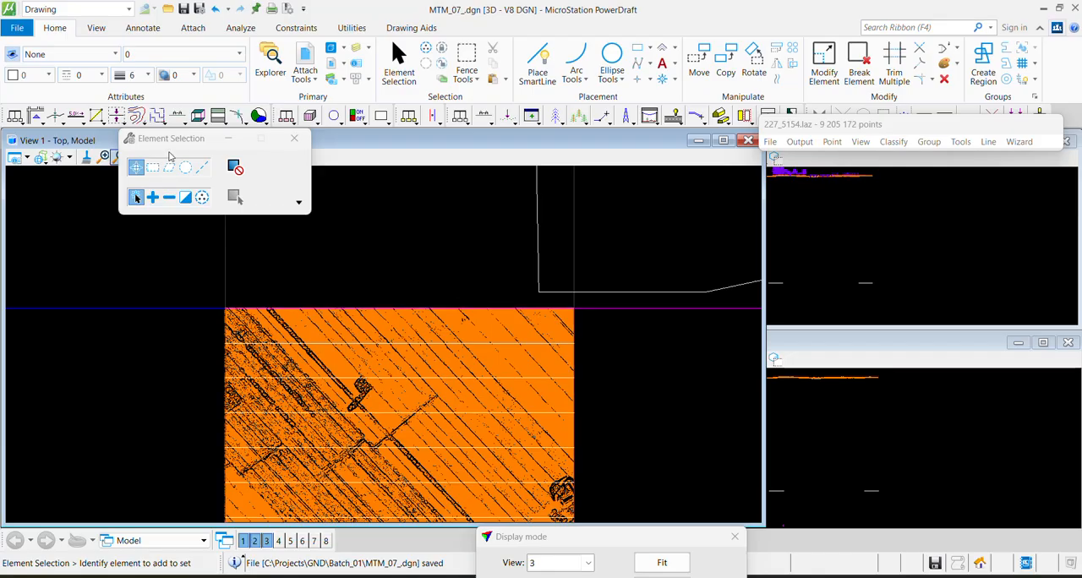
pyautogui.moveTo(169, 139); pyautogui.dragTo(795, 133)
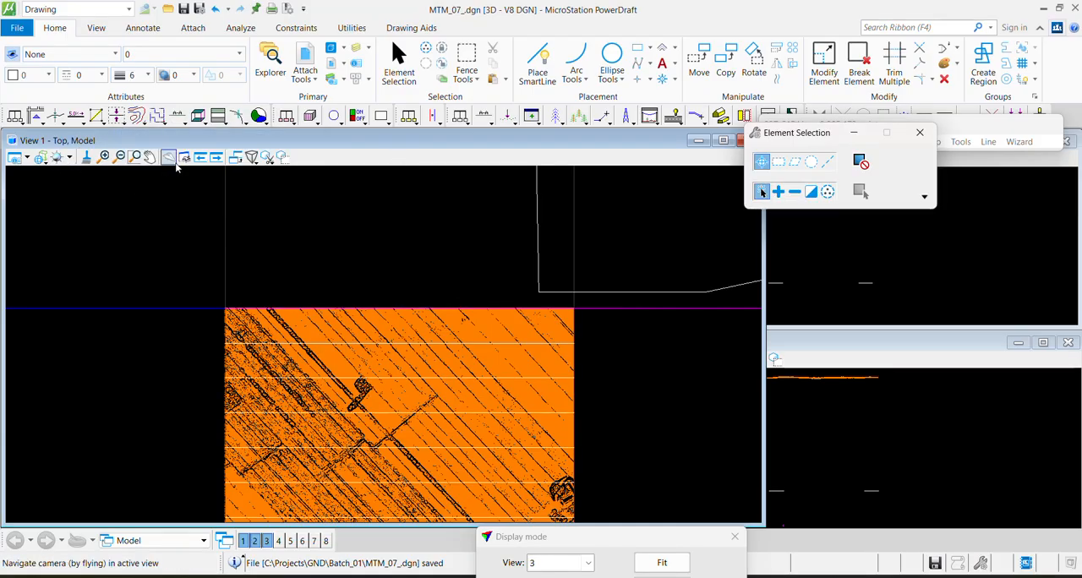
pyautogui.click(134, 158)
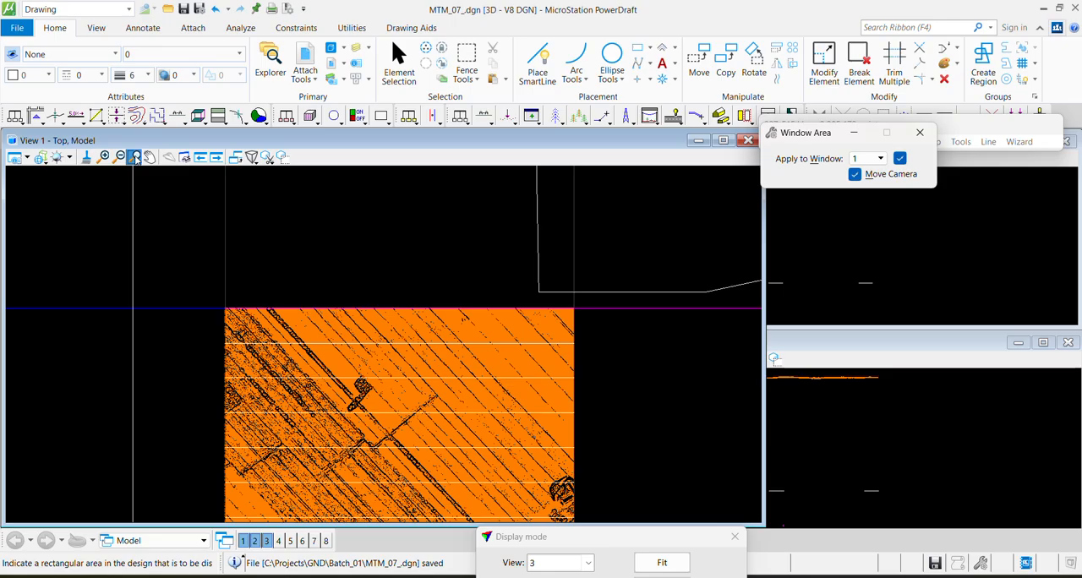
pyautogui.click(223, 306)
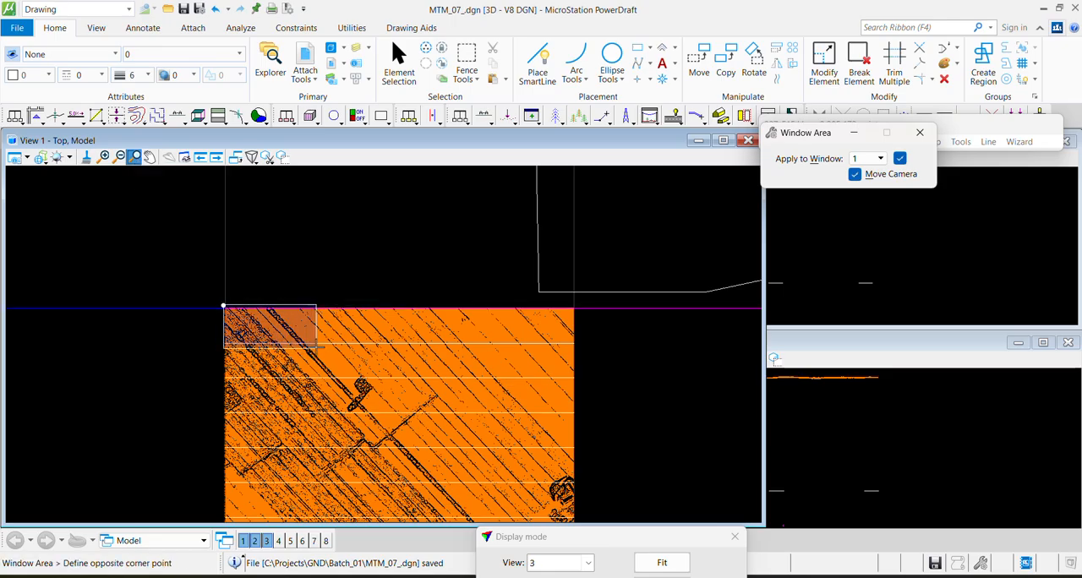
pyautogui.click(317, 346)
# Examine the ground points along the northernmost strip from west to east, and return to its western end
pyautogui.rightClick(648, 387)
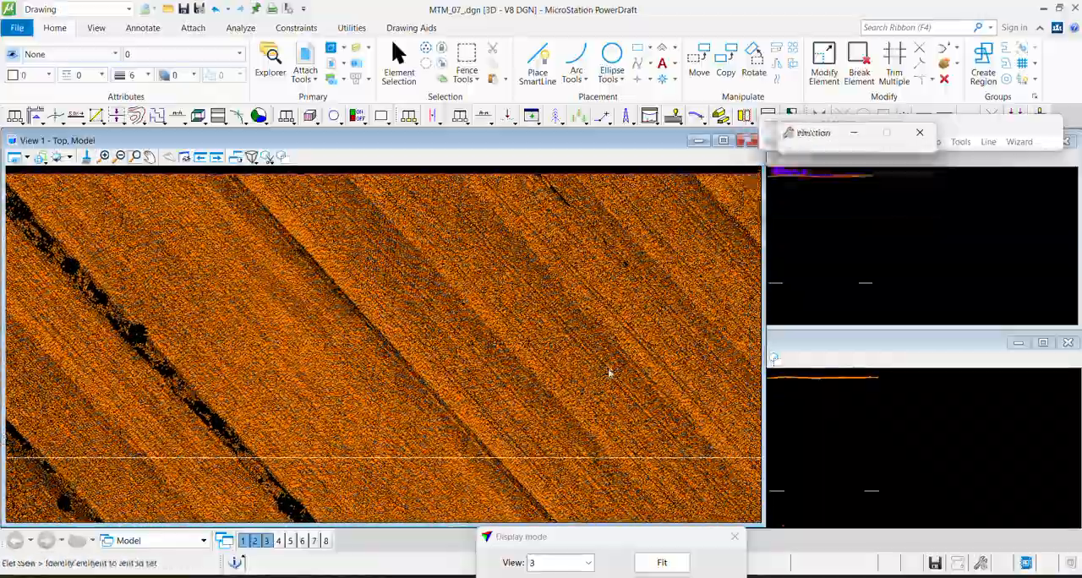
pyautogui.moveTo(609, 373); pyautogui.dragTo(201, 363, button='middle')
pyautogui.moveTo(647, 374); pyautogui.dragTo(228, 340, button='middle')
pyautogui.moveTo(609, 338); pyautogui.dragTo(234, 359, button='middle')
pyautogui.scroll(-5, 693, 353)
pyautogui.moveTo(693, 353); pyautogui.dragTo(318, 324, button='middle')
pyautogui.scroll(5, 283, 331)
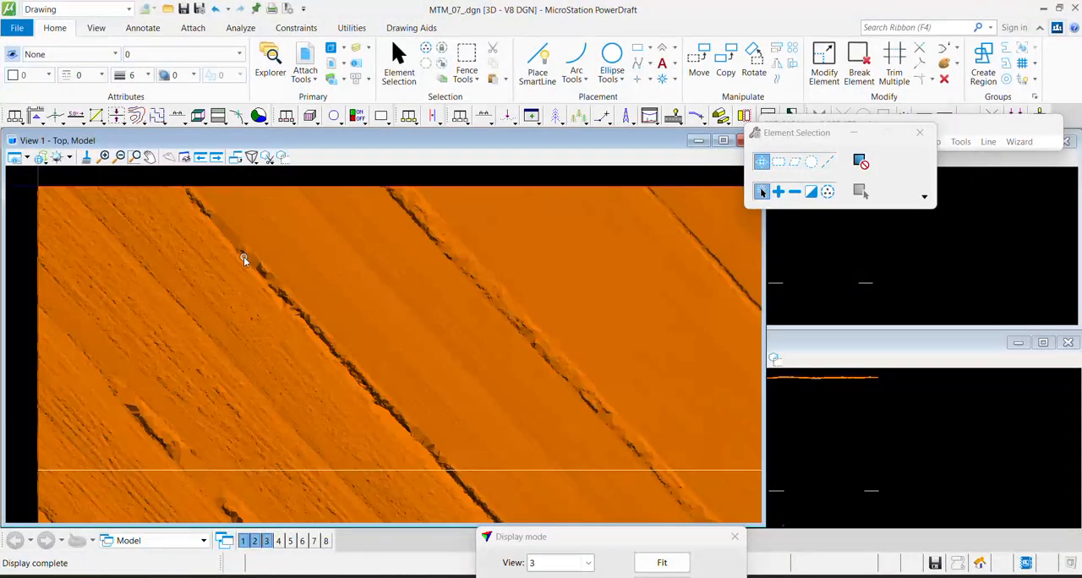
# Draw a vertical section about 26 deep across the dark ditch near the strip's northwest corner, applied to View 2
pyautogui.press('F1')
pyautogui.click(191, 276)
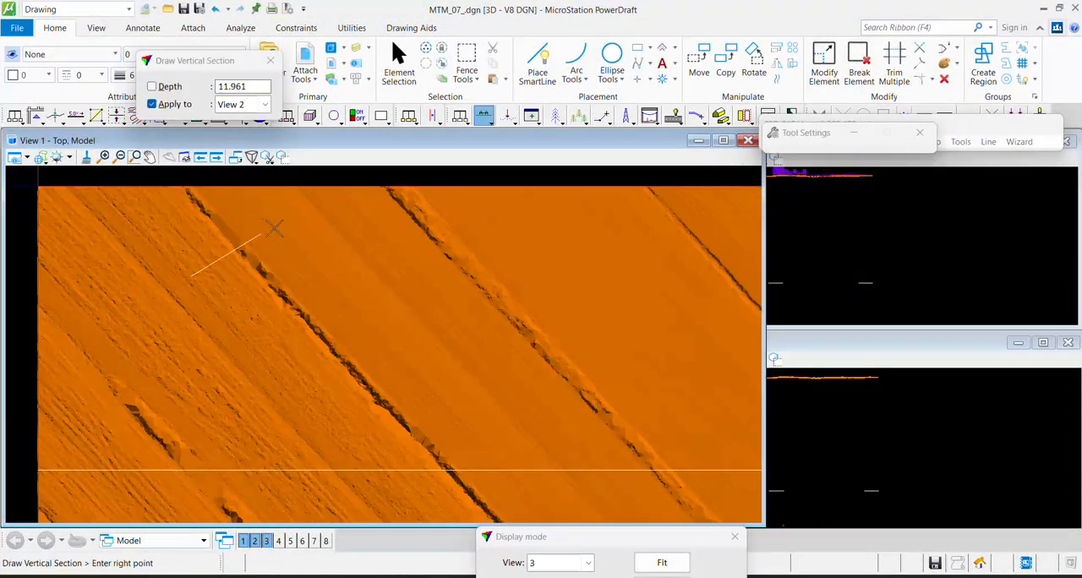
pyautogui.click(295, 206)
pyautogui.click(621, 344)
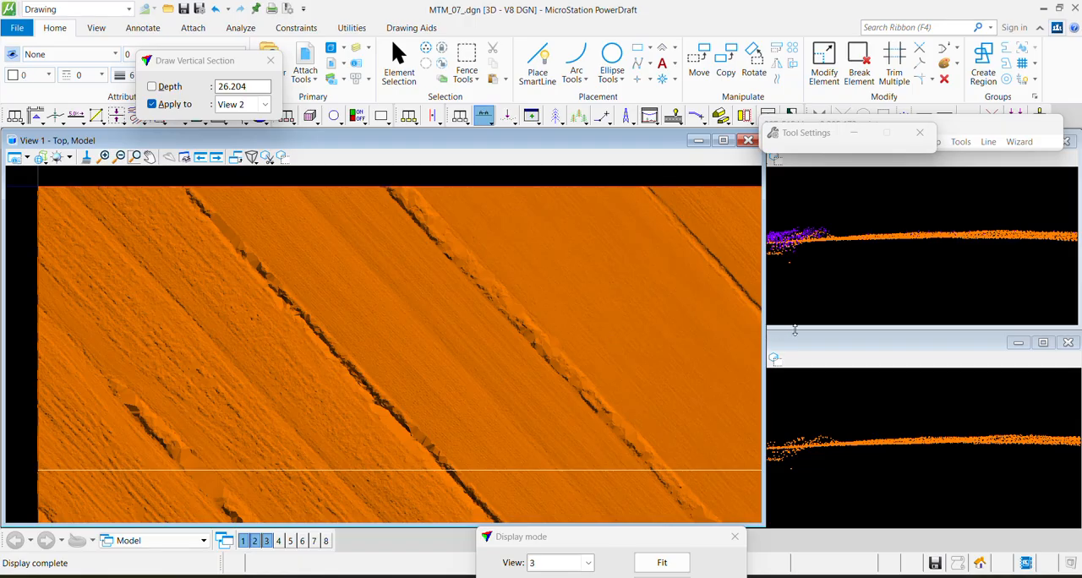
# Resize the three views so the section views 2 and 3 are wider and View 1 fills the remaining width
pyautogui.moveTo(763, 346); pyautogui.dragTo(433, 385)
pyautogui.moveTo(497, 397); pyautogui.dragTo(605, 404)
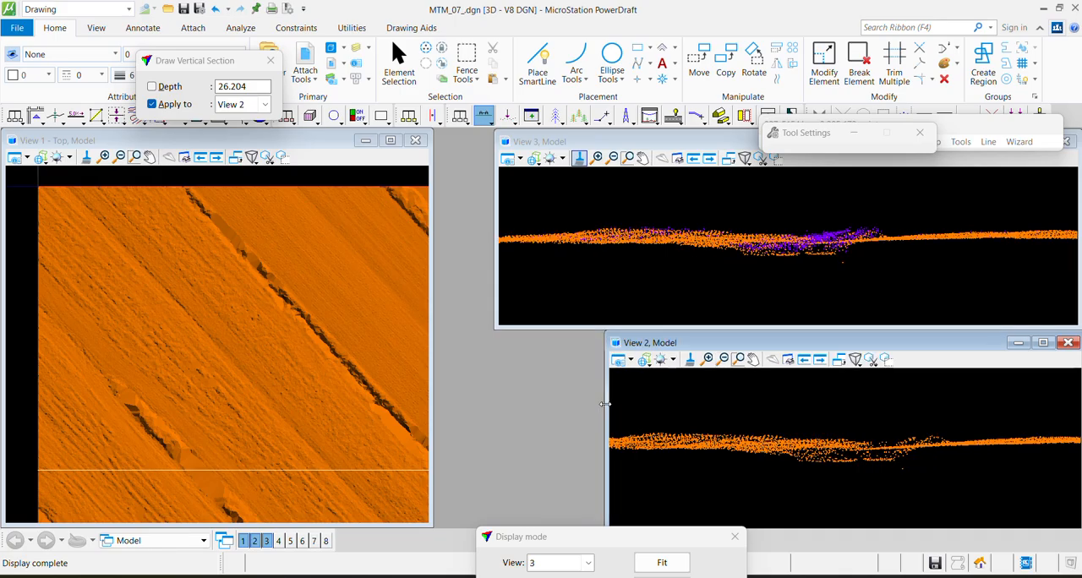
pyautogui.moveTo(496, 270); pyautogui.dragTo(609, 275)
pyautogui.moveTo(432, 311); pyautogui.dragTo(604, 332)
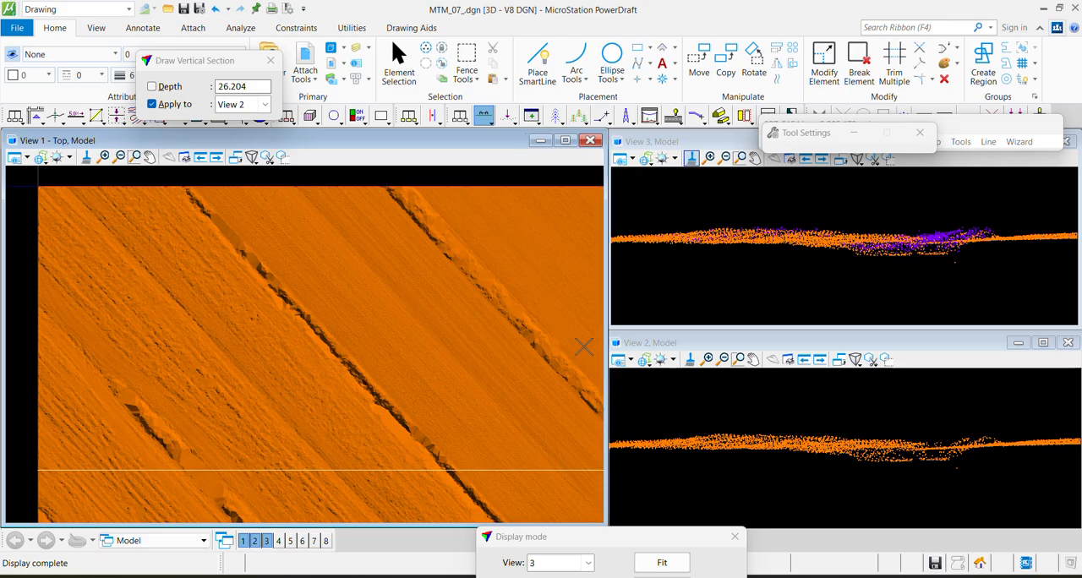
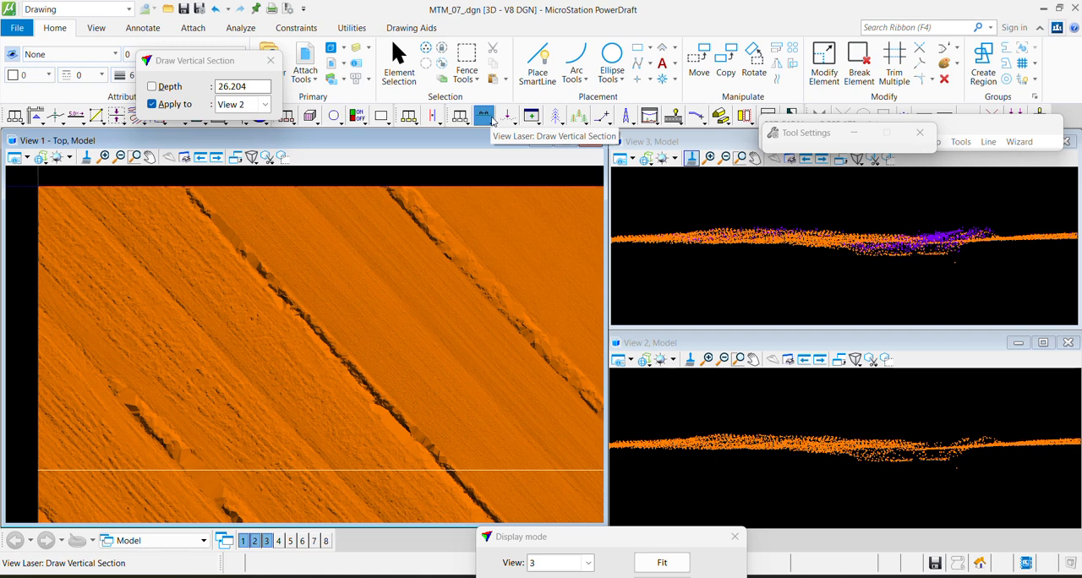
# Draw two vertical sections across the northwest ditch, about 2.5 and 2.7 deep, applied to View 2
pyautogui.click(492, 121)
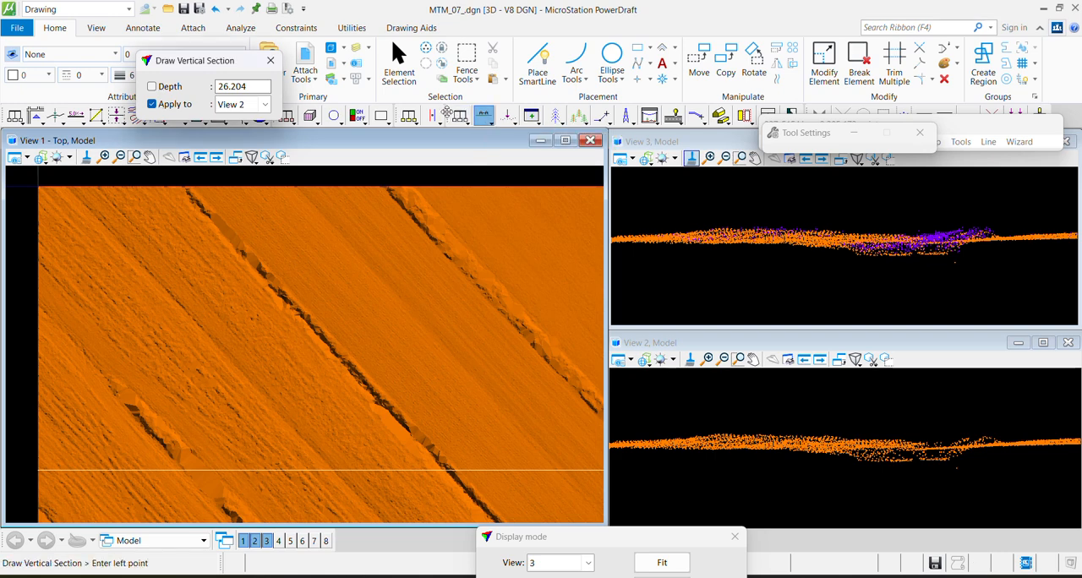
pyautogui.click(491, 123)
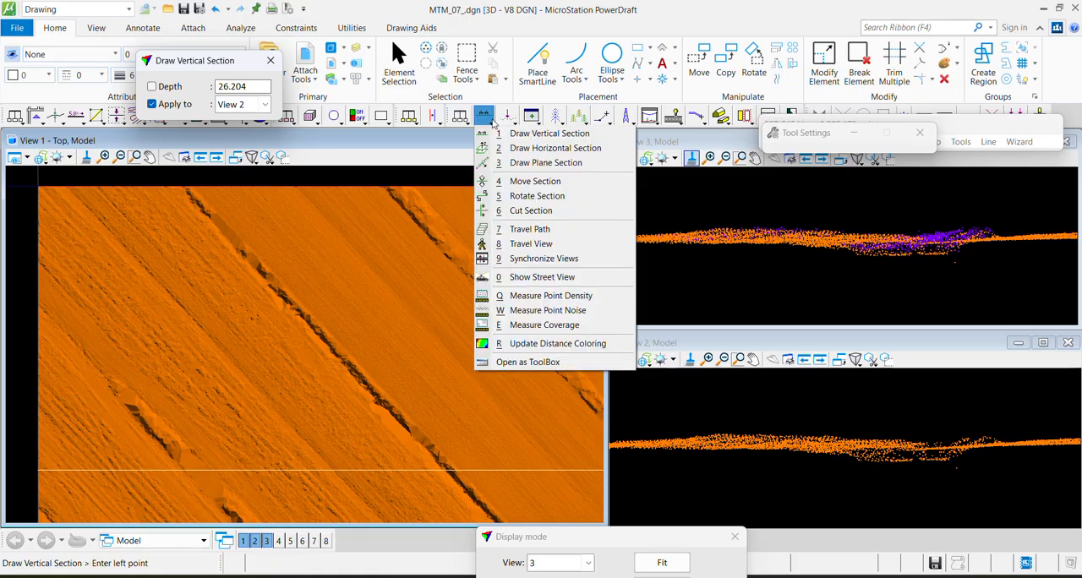
pyautogui.click(516, 137)
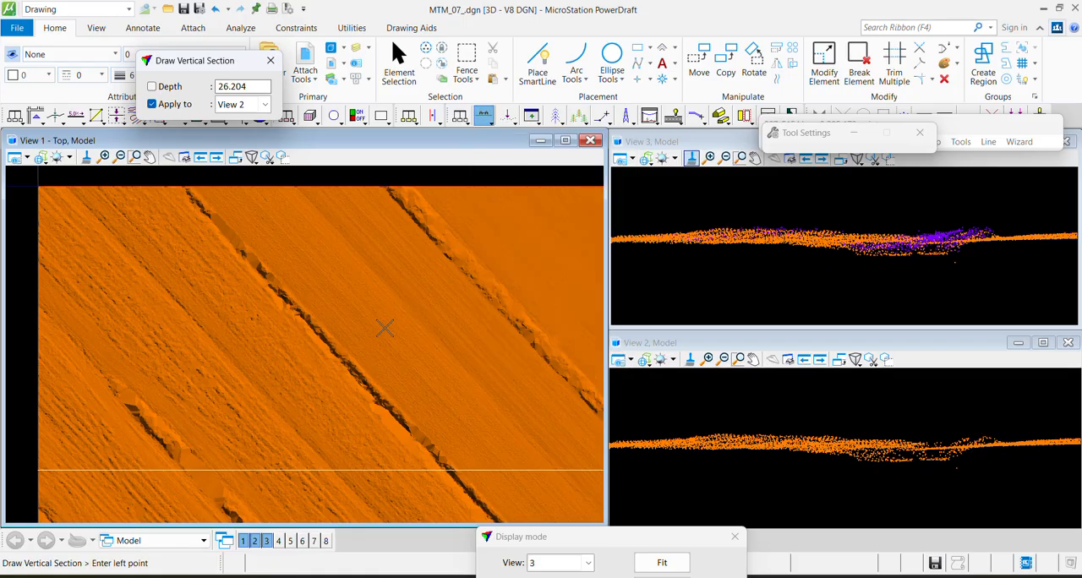
pyautogui.click(168, 292)
pyautogui.click(269, 215)
pyautogui.click(270, 267)
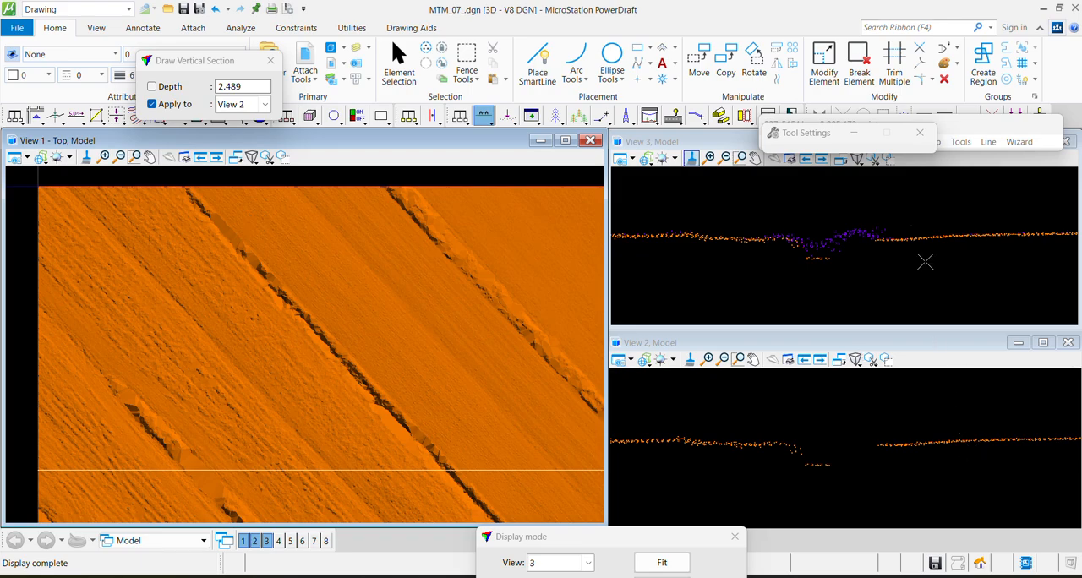
pyautogui.click(295, 367)
pyautogui.click(358, 298)
pyautogui.click(382, 325)
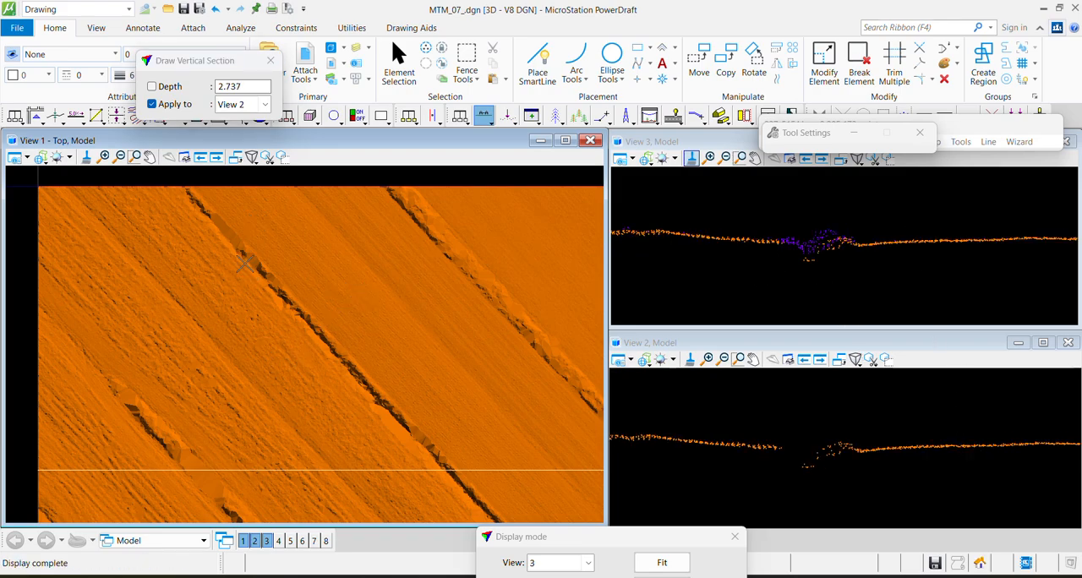
# Draw a vertical section about 19.8 deep across the ditch and classify the points below its bottom from Any class to 7 - Low point
pyautogui.click(224, 327)
pyautogui.click(302, 255)
pyautogui.click(334, 302)
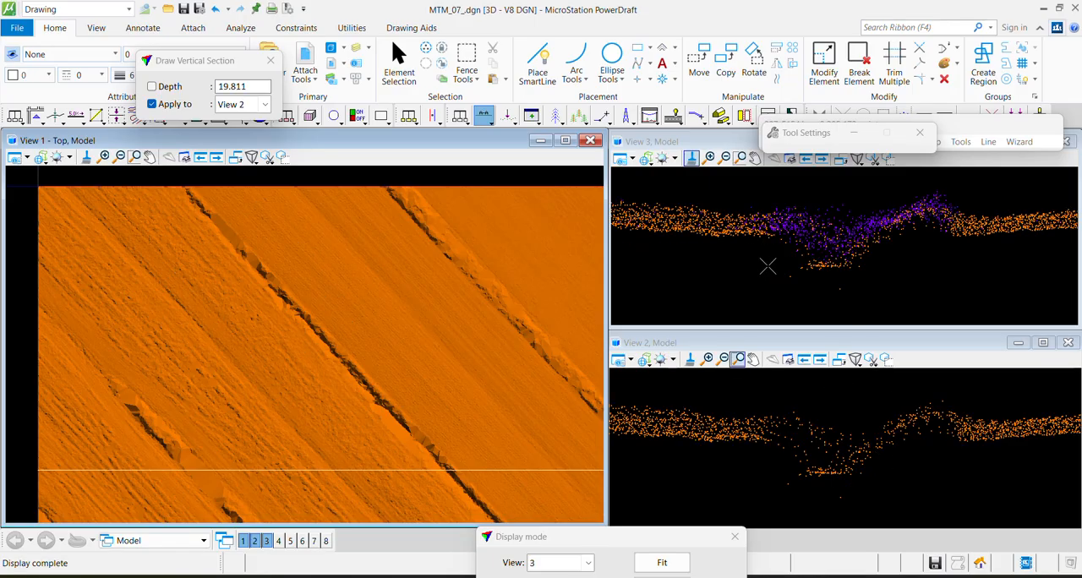
pyautogui.press('F2')
pyautogui.click(894, 290)
pyautogui.click(761, 258)
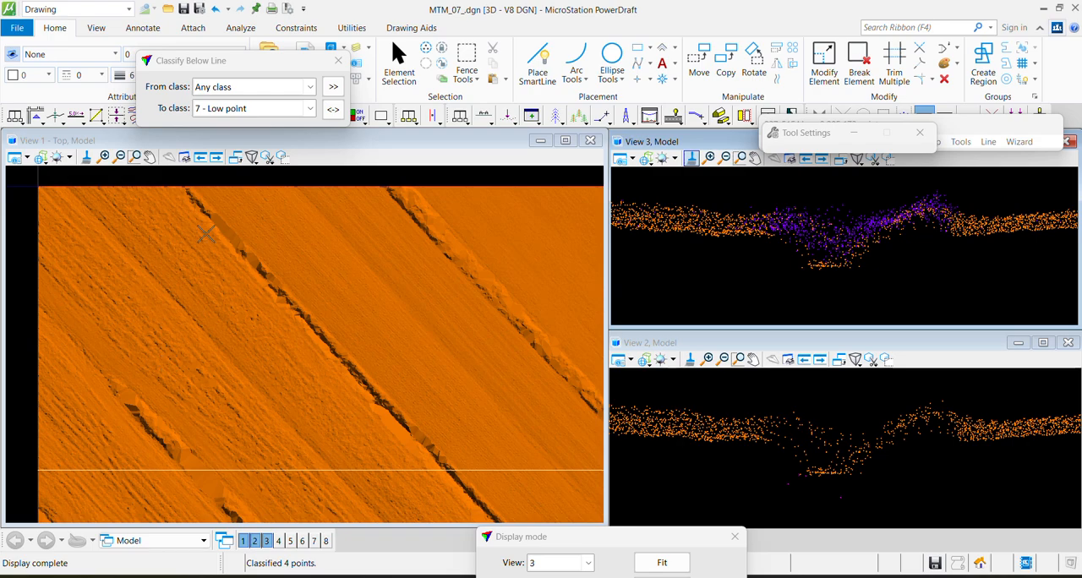
# Draw vertical sections about 1.6 and 7.3 deep across the ditch near its northwest end
pyautogui.press('F1')
pyautogui.click(237, 279)
pyautogui.click(275, 228)
pyautogui.click(277, 225)
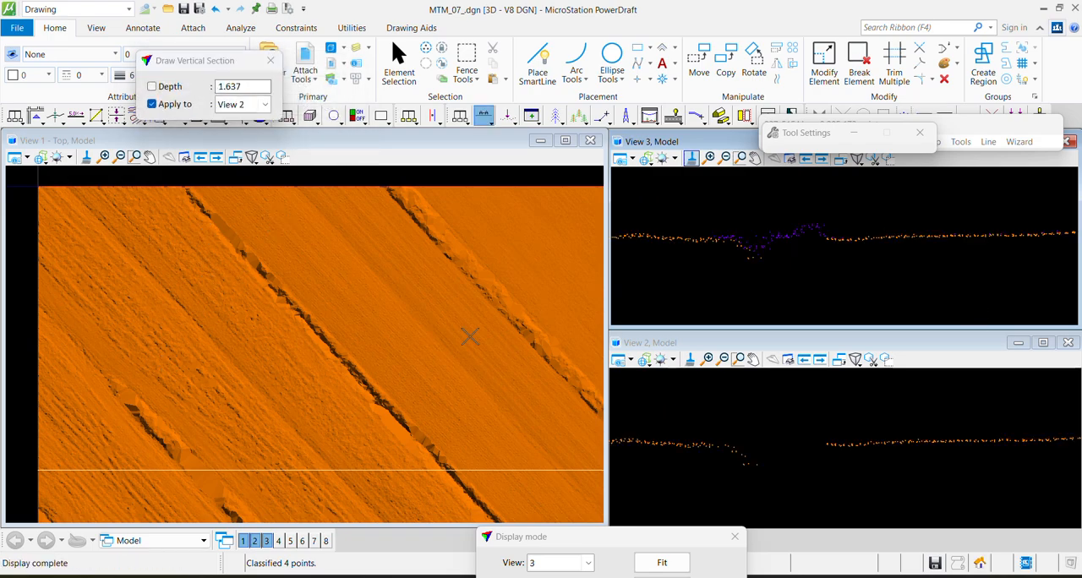
pyautogui.press('F1')
pyautogui.click(169, 230)
pyautogui.click(219, 182)
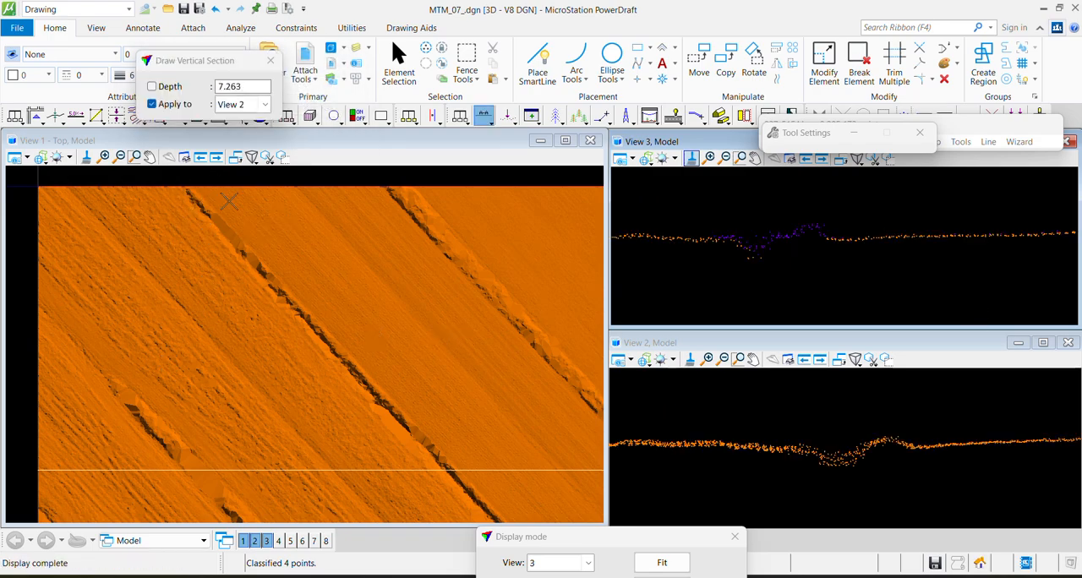
pyautogui.click(212, 175)
# Draw vertical sections about 0.9 and 20.5 deep across the middle and southeastern parts of the ditch
pyautogui.press('F1')
pyautogui.click(339, 398)
pyautogui.click(398, 327)
pyautogui.click(400, 326)
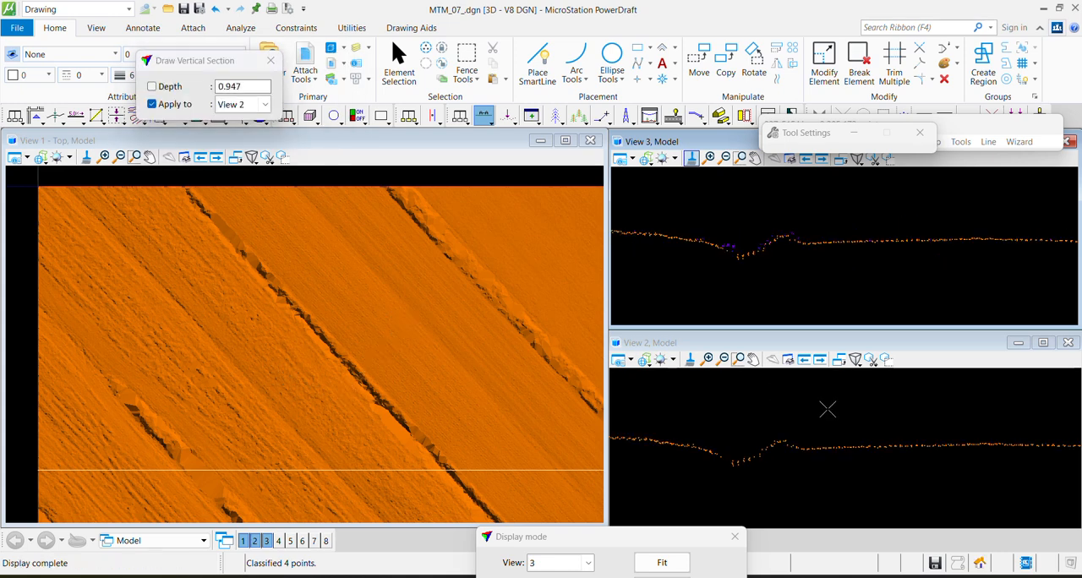
pyautogui.press('F1')
pyautogui.click(375, 474)
pyautogui.click(465, 405)
pyautogui.click(427, 362)
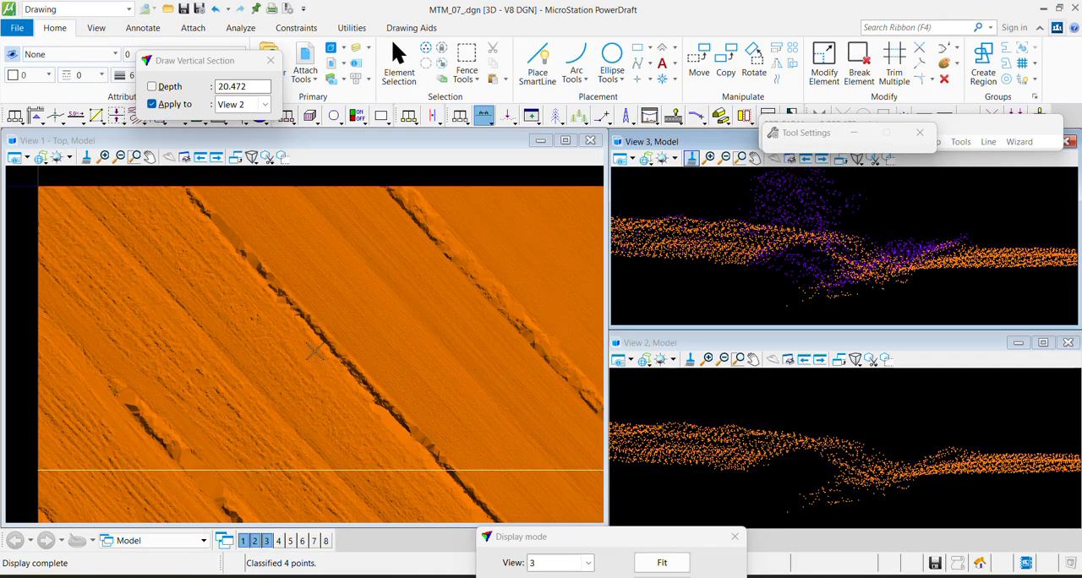
# Place a narrow fence shape around the ditch, from its northwest end to just below the strip boundary in View 1
pyautogui.press('F2')
pyautogui.click(211, 197)
pyautogui.click(475, 481)
pyautogui.click(457, 491)
pyautogui.click(180, 204)
pyautogui.click(210, 197)
pyautogui.click(211, 197)
pyautogui.press('F7')
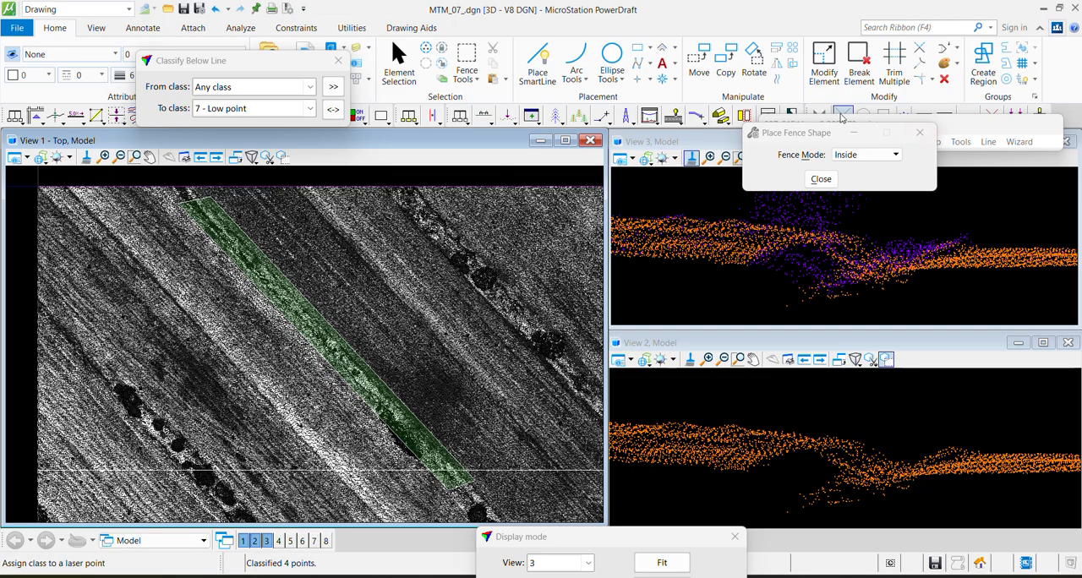
# Run the Ground classification inside the fence with iteration angle 6 and Current ground points only as initial points
pyautogui.moveTo(818, 135); pyautogui.dragTo(727, 14)
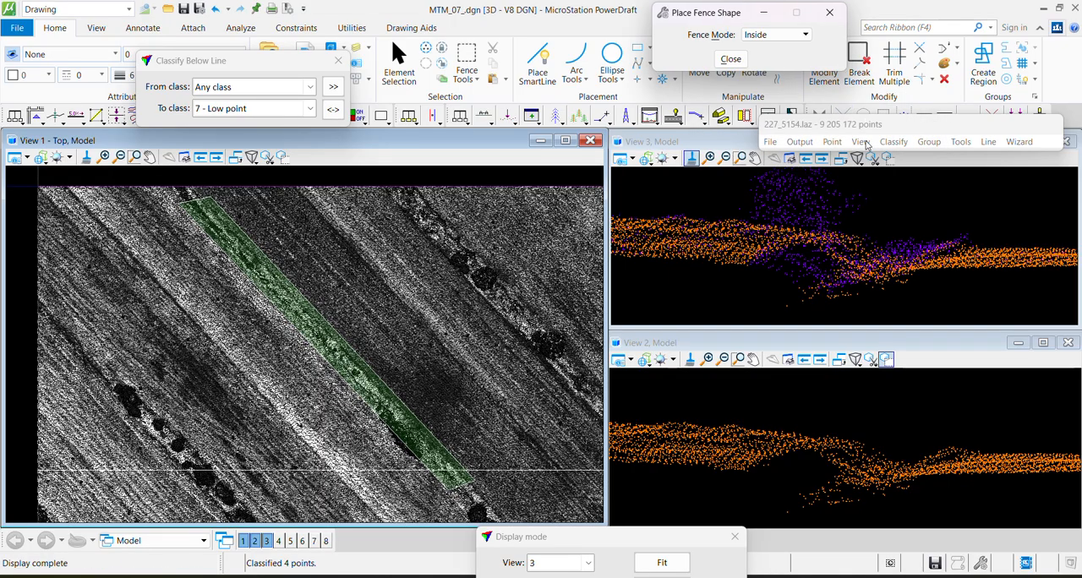
pyautogui.click(894, 141)
pyautogui.moveTo(915, 157)
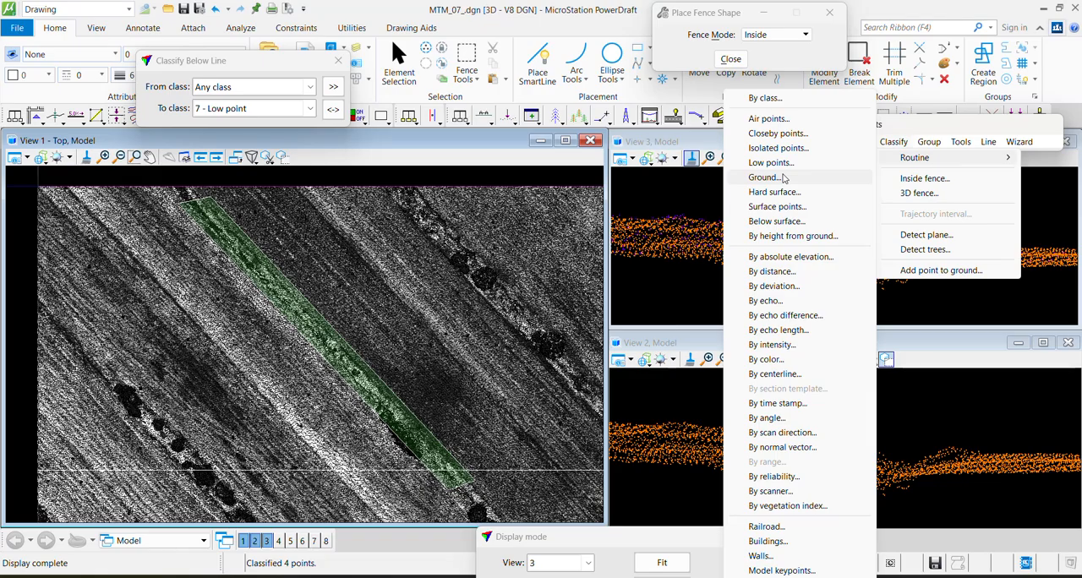
pyautogui.click(765, 178)
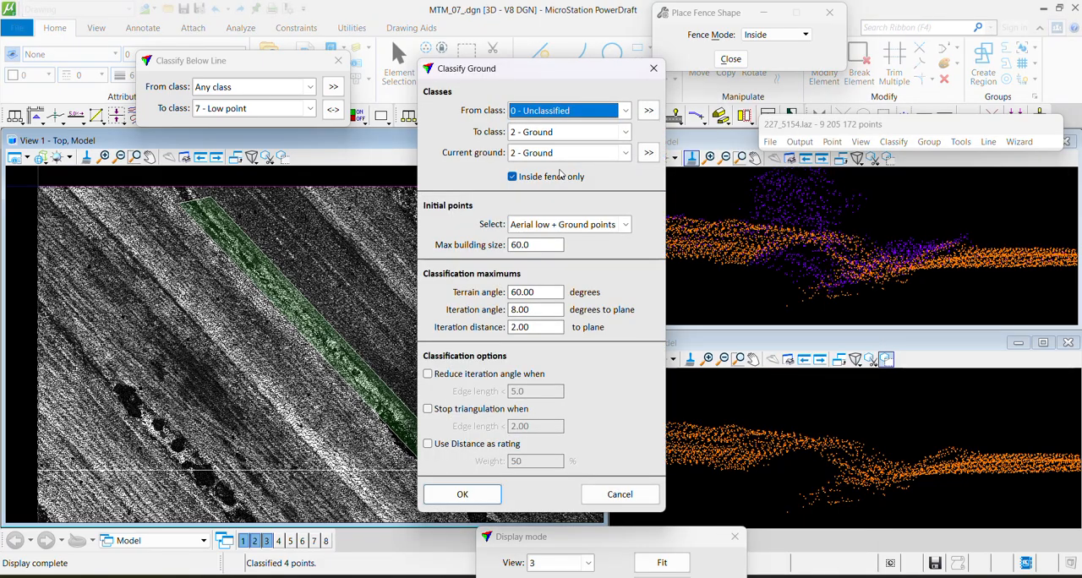
pyautogui.doubleClick(532, 311)
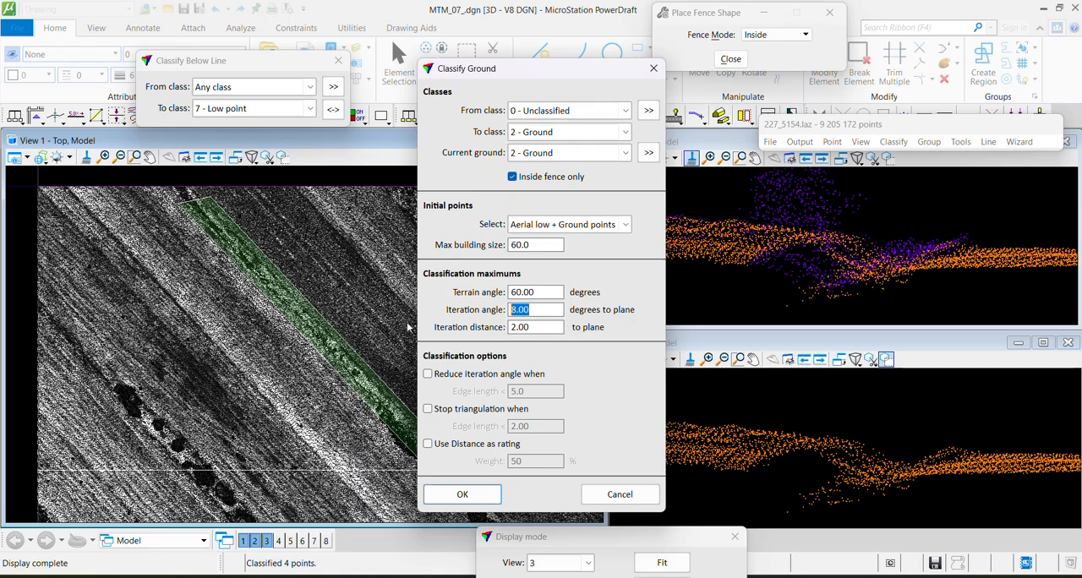
pyautogui.write('6')
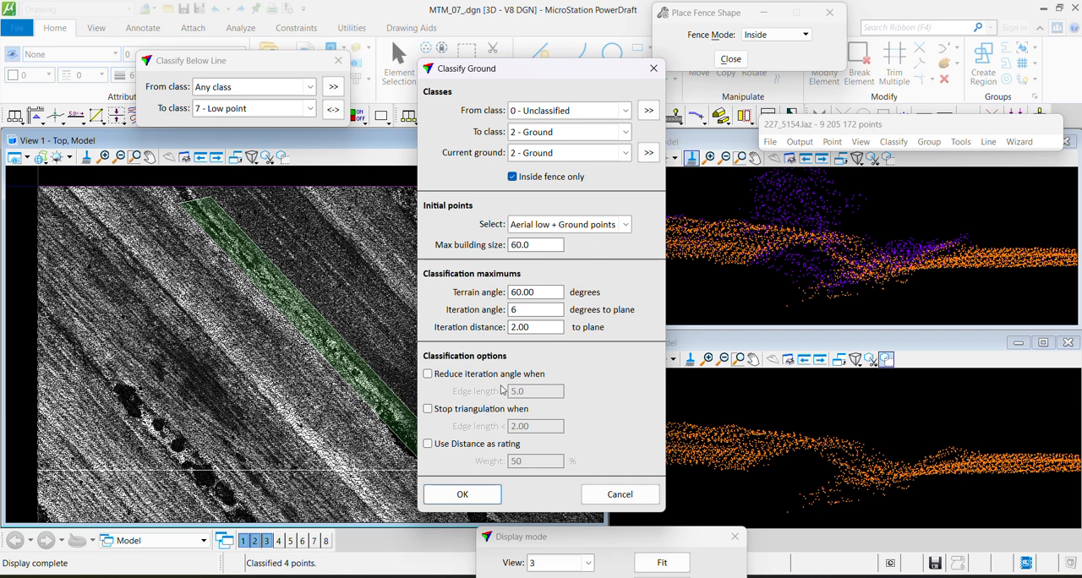
pyautogui.click(519, 226)
pyautogui.click(535, 258)
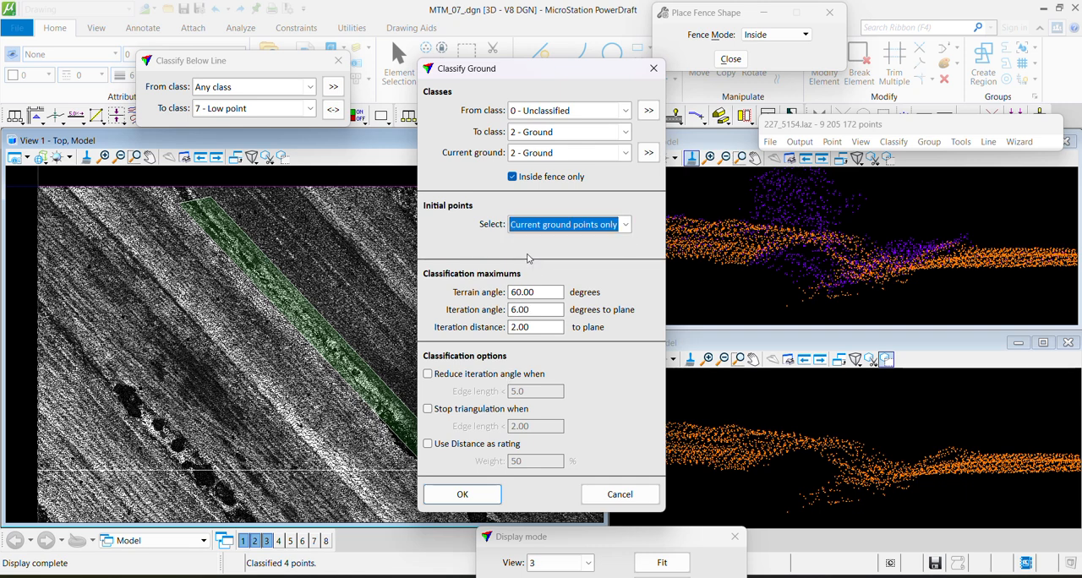
pyautogui.click(479, 503)
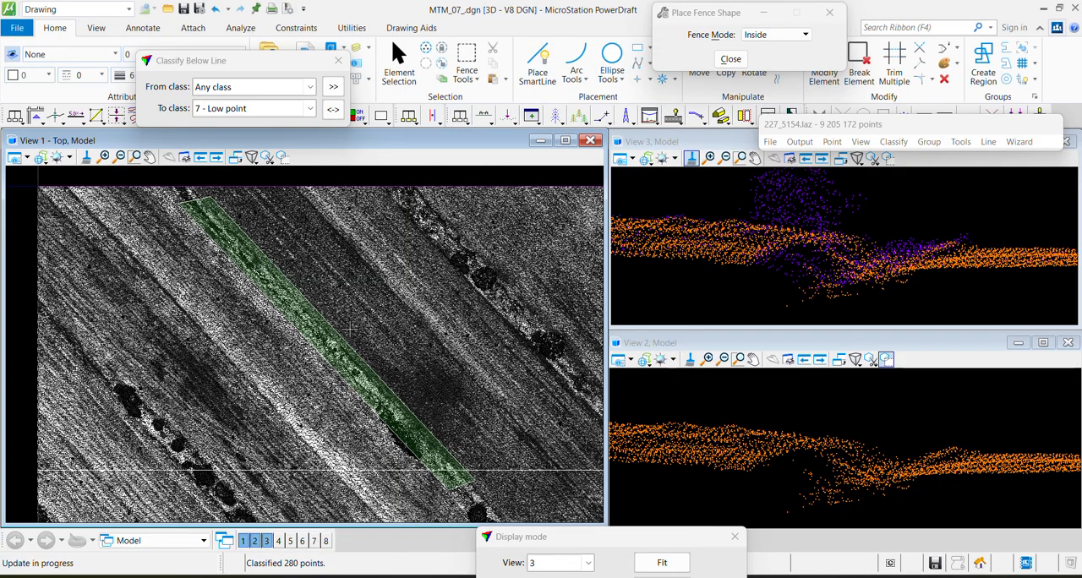
# Draw a vertical section about 2 deep across the fenced ditch near its northwest end to check the ground points
pyautogui.scroll(5, 228, 202)
pyautogui.press('F1')
pyautogui.click(144, 413)
pyautogui.click(287, 283)
pyautogui.click(303, 312)
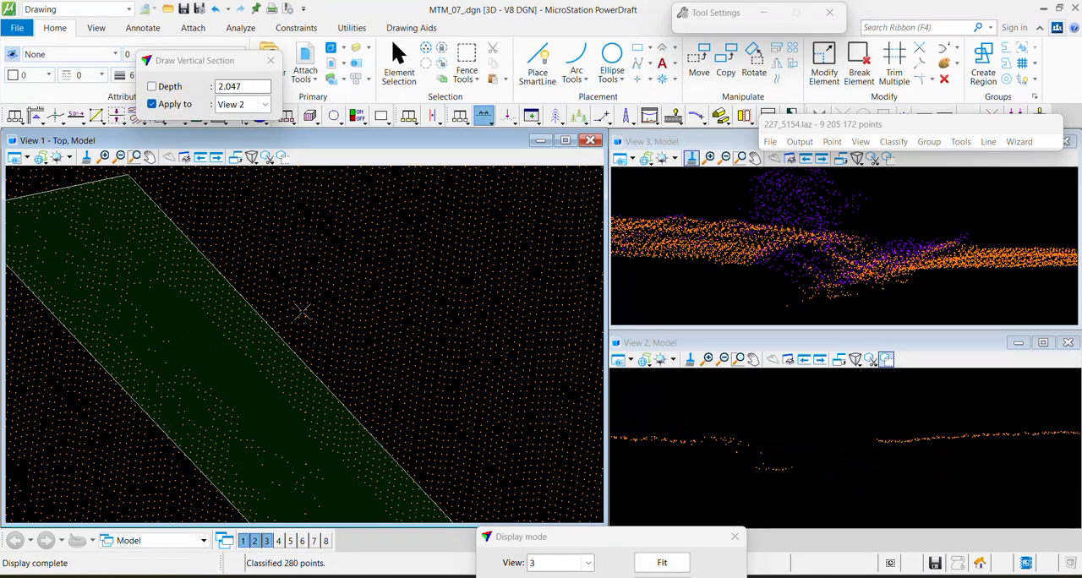
pyautogui.scroll(-5, 310, 311)
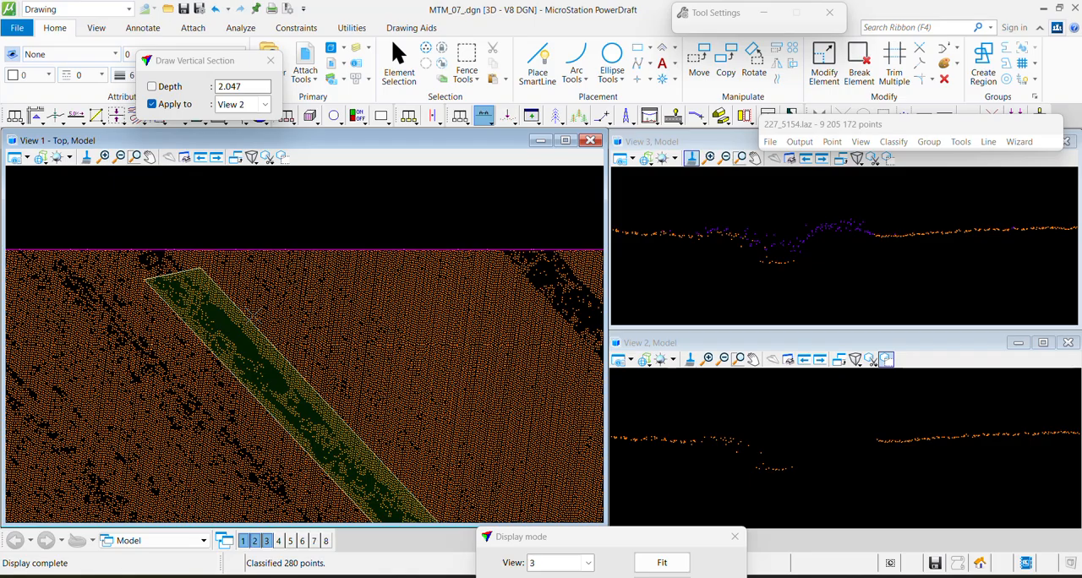
# Rerun the Ground classification inside the fence with an iteration angle of 8
pyautogui.click(894, 141)
pyautogui.moveTo(904, 158)
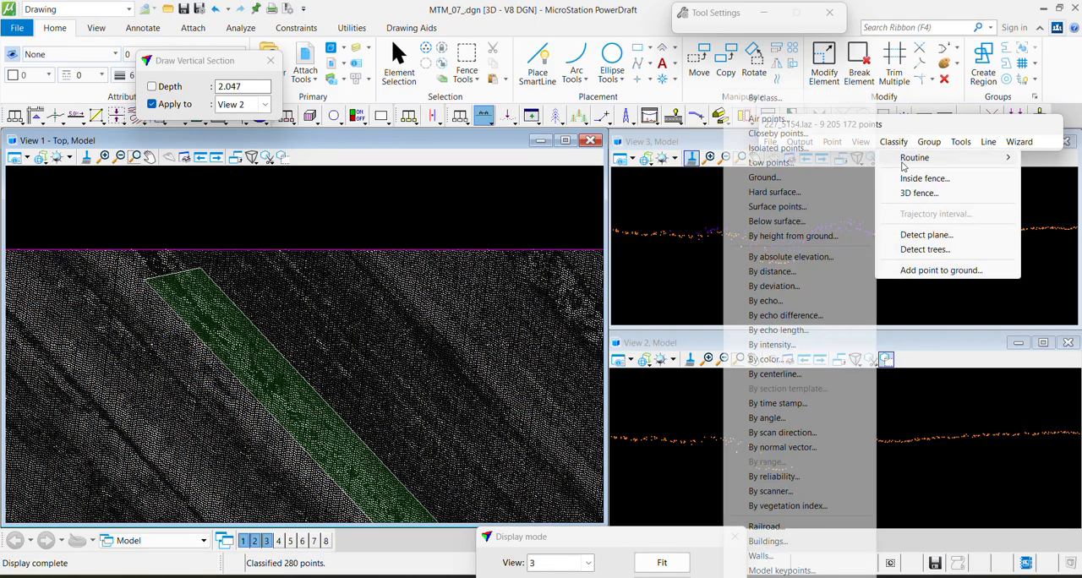
pyautogui.click(762, 179)
pyautogui.moveTo(540, 311); pyautogui.dragTo(405, 318)
pyautogui.write('8')
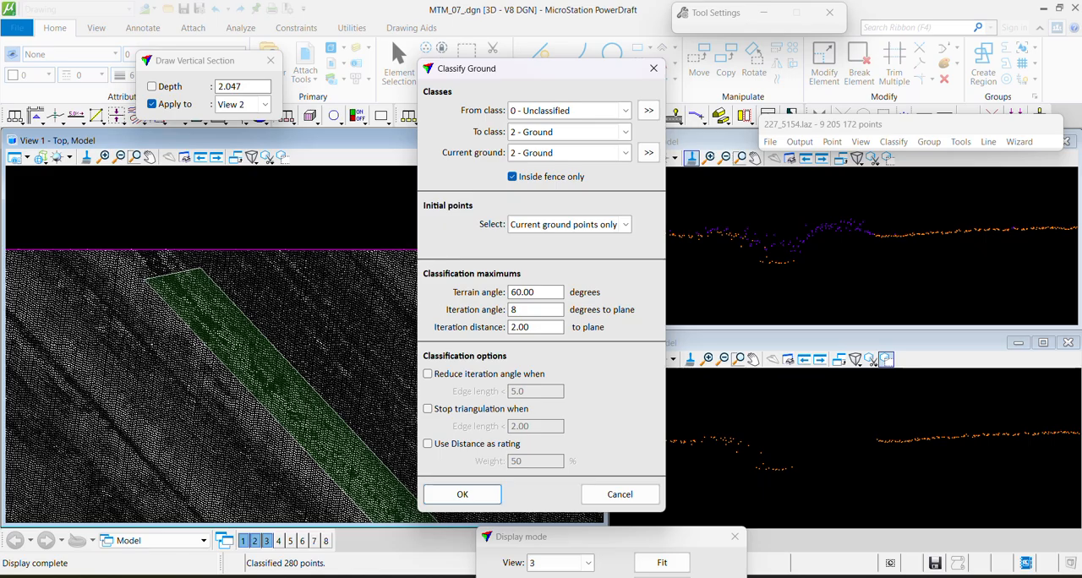
pyautogui.press('Return')
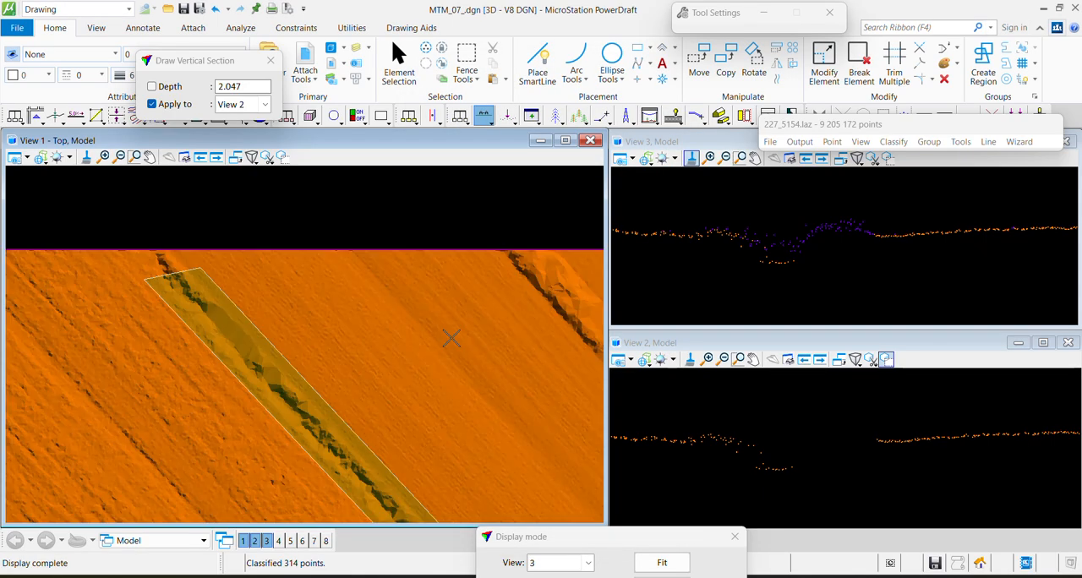
# Run the Ground classification inside the fence again with the iteration angle raised to 12
pyautogui.click(894, 141)
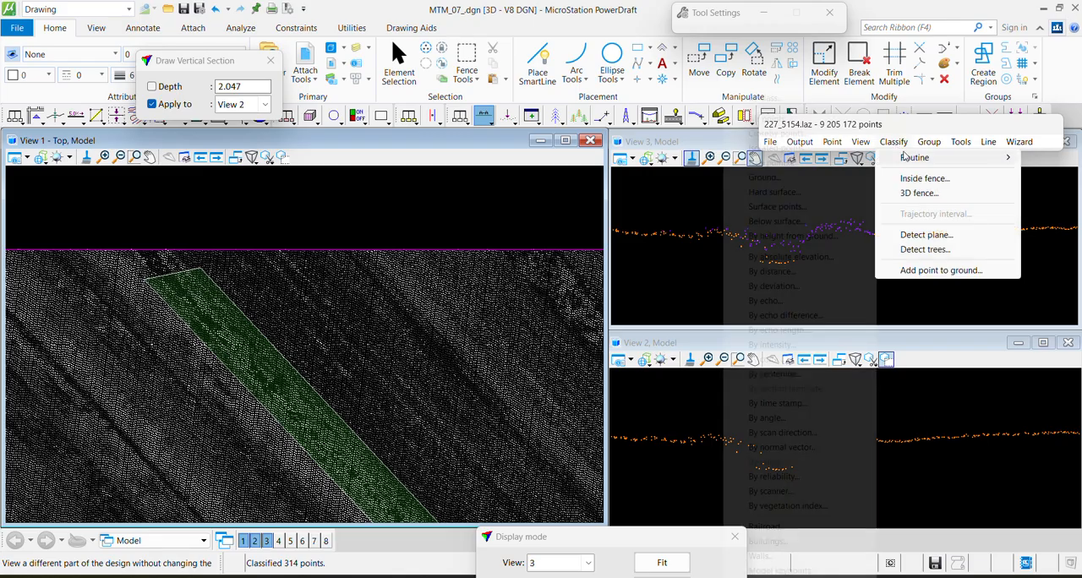
pyautogui.moveTo(914, 158)
pyautogui.click(779, 177)
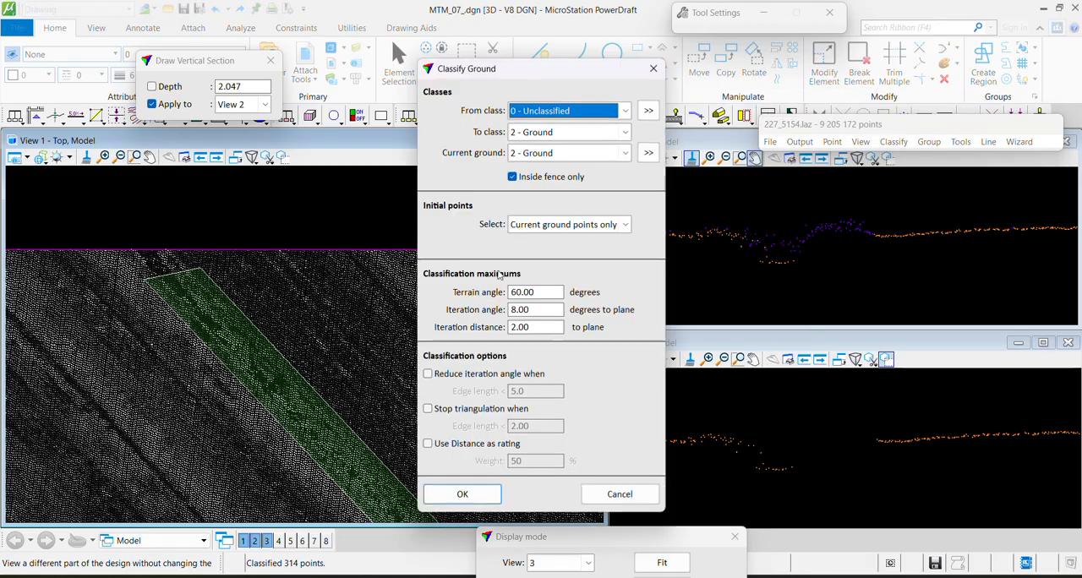
pyautogui.click(509, 310)
pyautogui.write('12')
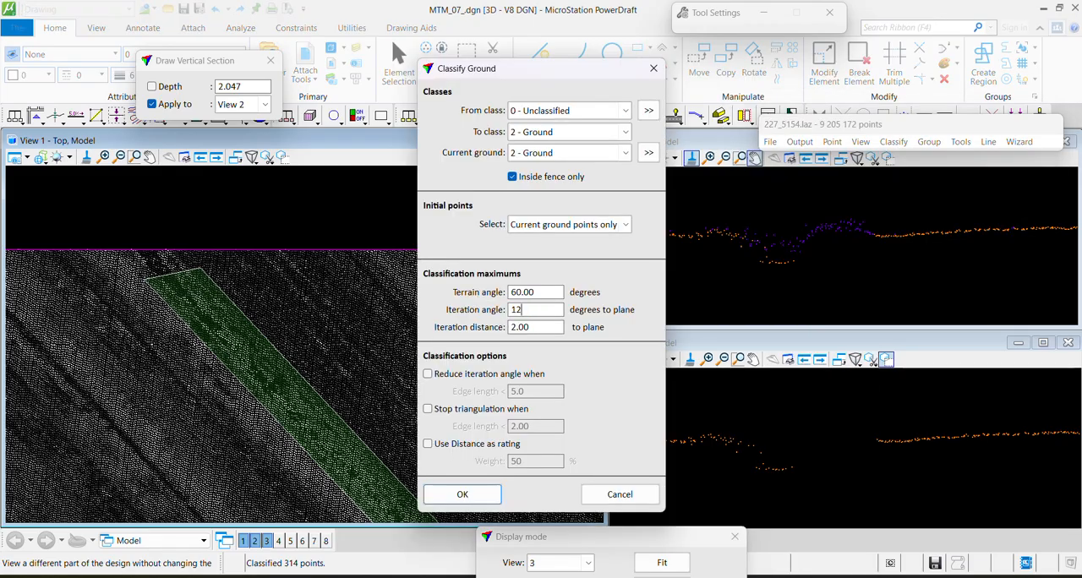
pyautogui.press('Return')
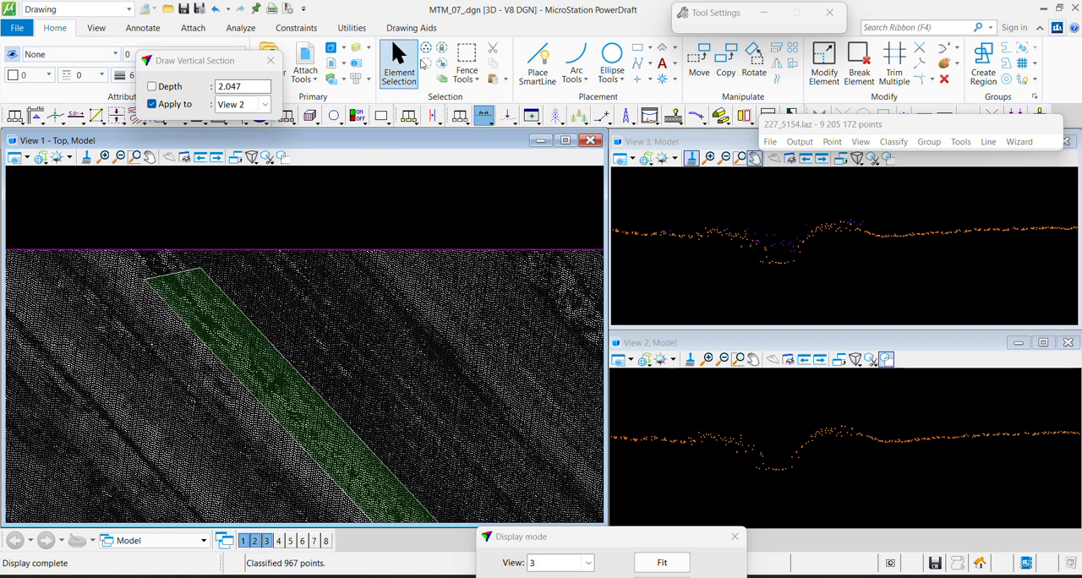
# Clear the fence and draw a vertical section about 2.1 deep lengthwise beside the southeastern part of the ditch
pyautogui.press('F2')
pyautogui.press('F3')
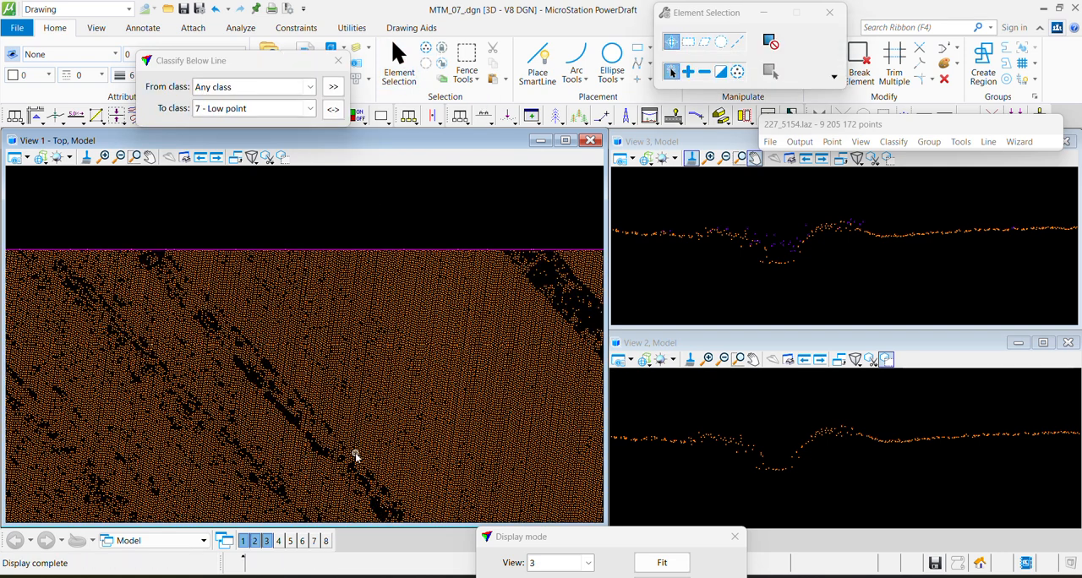
pyautogui.moveTo(436, 490); pyautogui.dragTo(374, 277, button='middle')
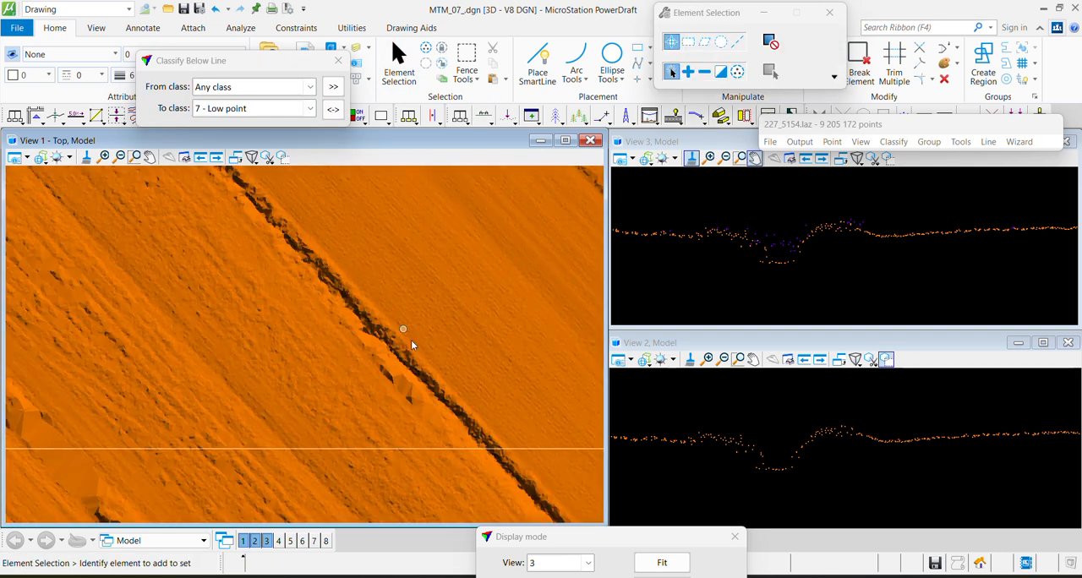
pyautogui.press('F1')
pyautogui.click(356, 341)
pyautogui.click(512, 493)
pyautogui.click(510, 489)
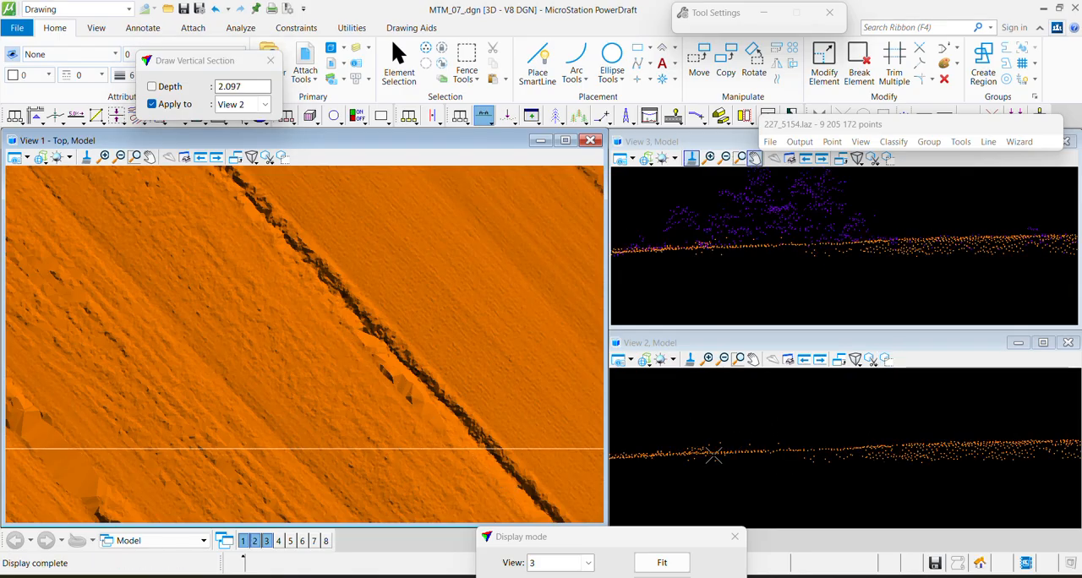
# Draw another lengthwise section along the ditch and classify the stray ground points above the surface line to 1 - Default
pyautogui.click(332, 310)
pyautogui.click(487, 480)
pyautogui.click(486, 478)
pyautogui.press('F2')
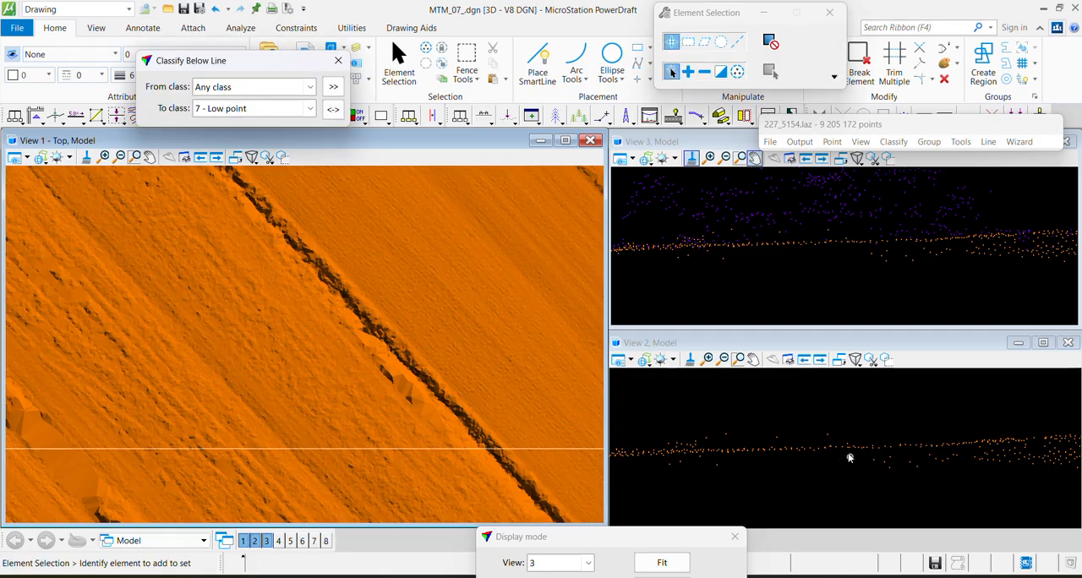
pyautogui.press('F1')
pyautogui.click(646, 447)
pyautogui.click(881, 441)
# Draw a section about 19.4 deep across the dark patch near the western edge and classify its raised ground points to 1 - Default
pyautogui.moveTo(89, 292); pyautogui.dragTo(356, 355, button='middle')
pyautogui.press('F3')
pyautogui.click(181, 471)
pyautogui.click(299, 363)
pyautogui.click(247, 296)
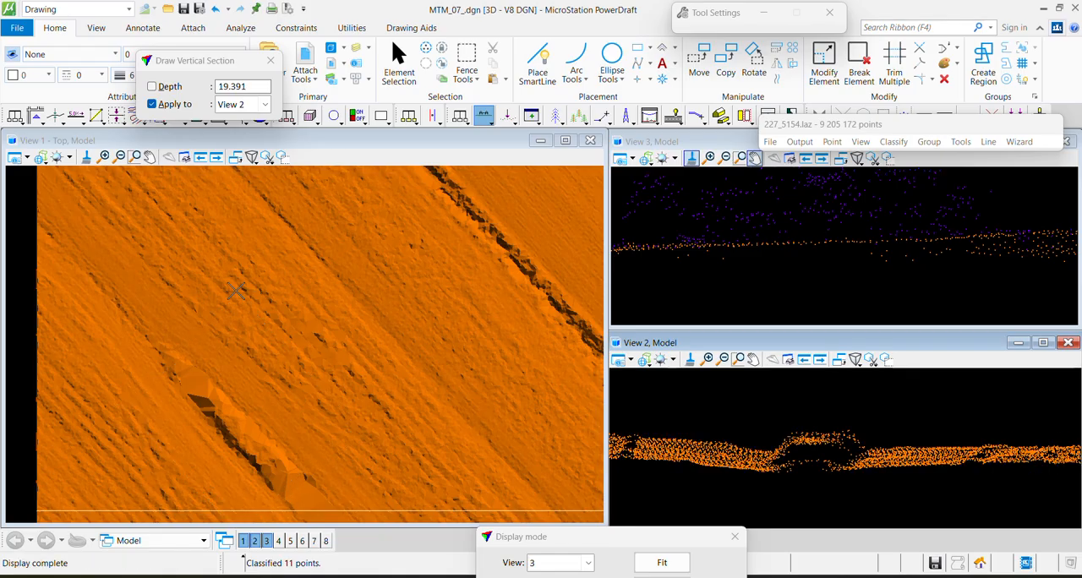
pyautogui.press('F1')
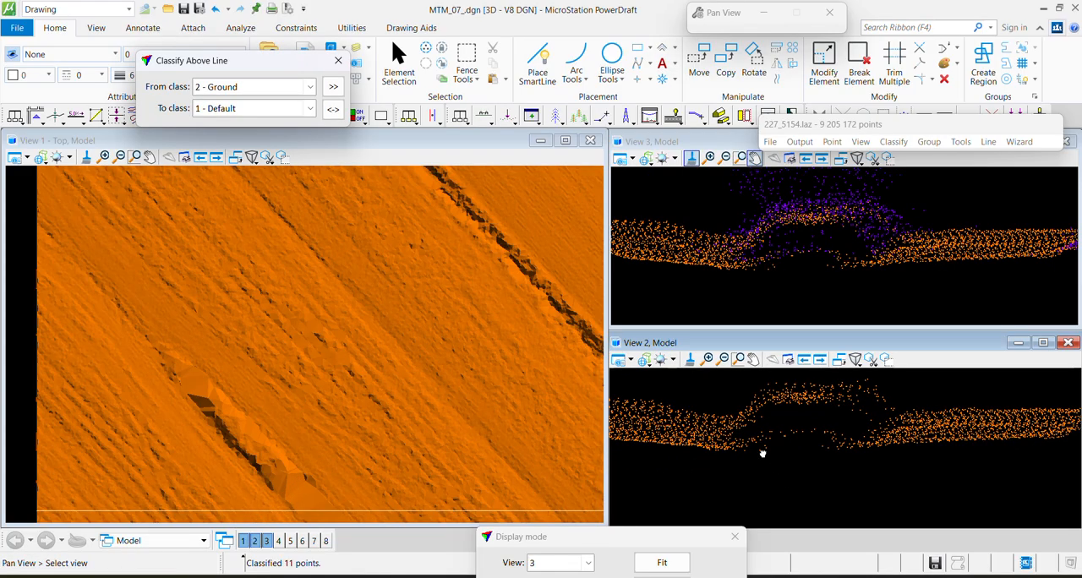
pyautogui.click(805, 500)
pyautogui.click(998, 408)
# Draw a vertical section across the lower flat patch near the western edge and classify its raised ground points to 1 - Default
pyautogui.press('F3')
pyautogui.click(210, 471)
pyautogui.click(288, 397)
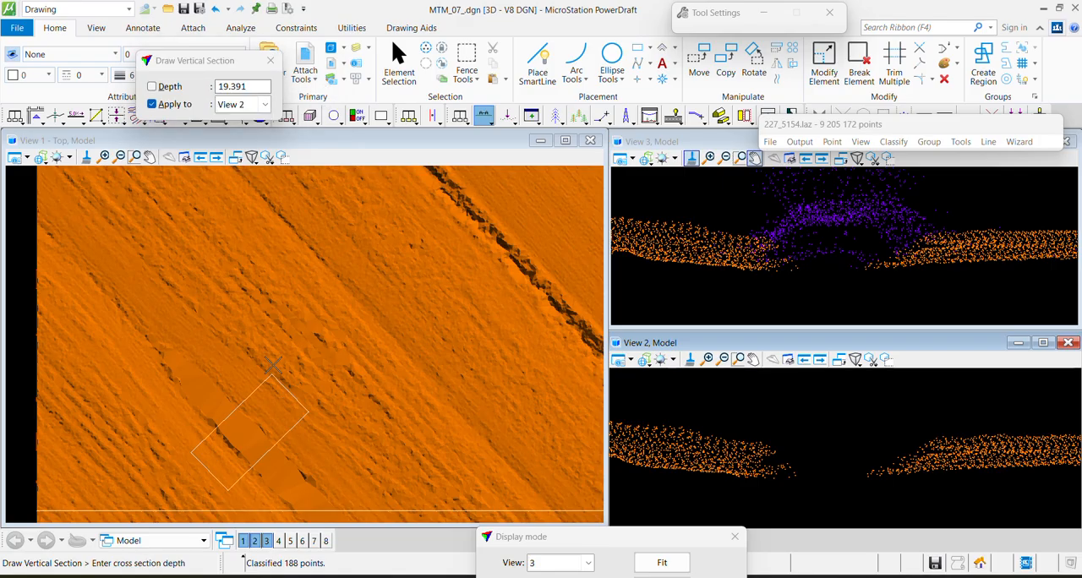
pyautogui.click(278, 359)
pyautogui.press('F1')
pyautogui.click(734, 444)
pyautogui.click(788, 484)
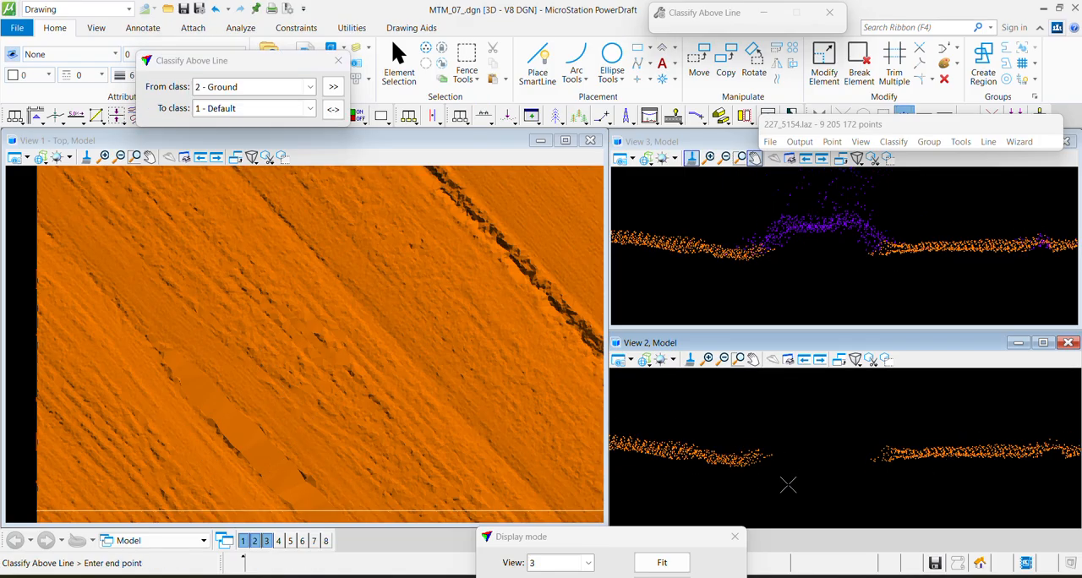
# Draw a vertical section about 3.1 deep across the diagonal bank near the tile's northern edge and inspect its ground profile
pyautogui.scroll(-2, 188, 317)
pyautogui.moveTo(378, 296); pyautogui.dragTo(321, 375, button='middle')
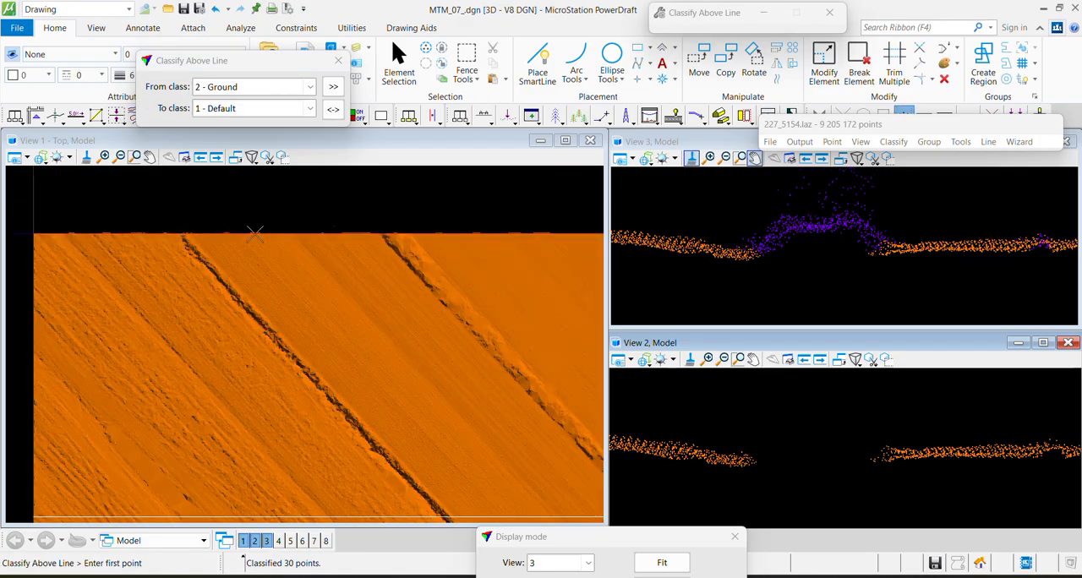
pyautogui.press('F3')
pyautogui.click(177, 349)
pyautogui.click(289, 253)
pyautogui.click(296, 253)
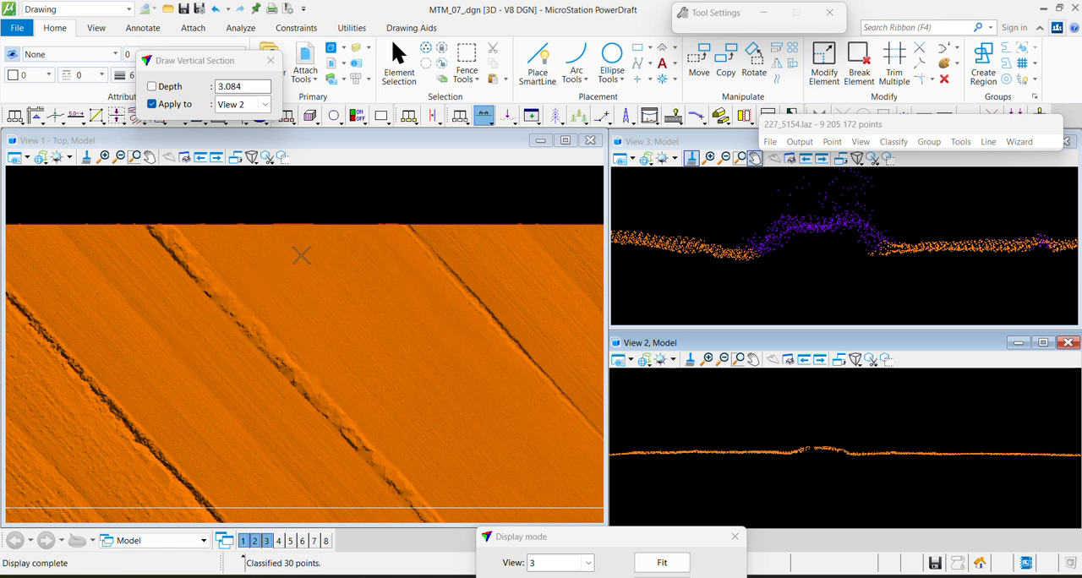
pyautogui.scroll(3, 812, 246)
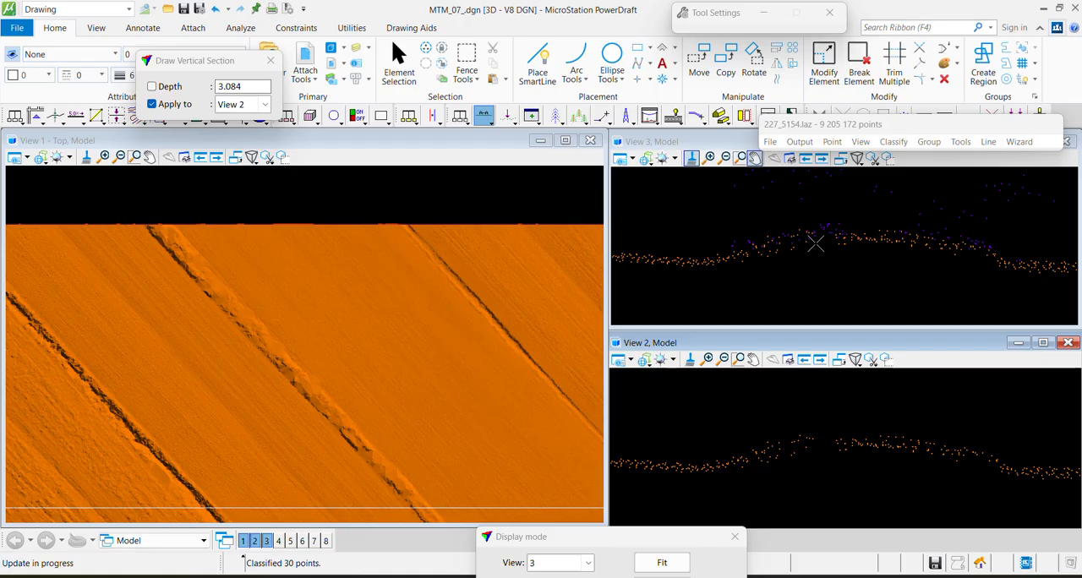
# Inspect the same bank's northwestern part with further vertical sections about 2.5 and 4.4 deep
pyautogui.click(697, 244)
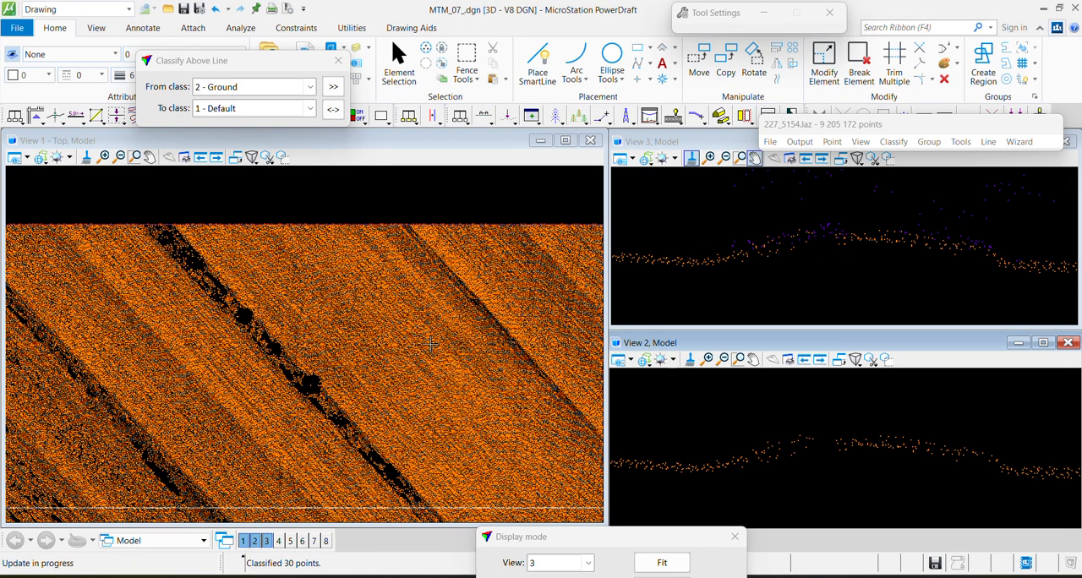
pyautogui.click(483, 116)
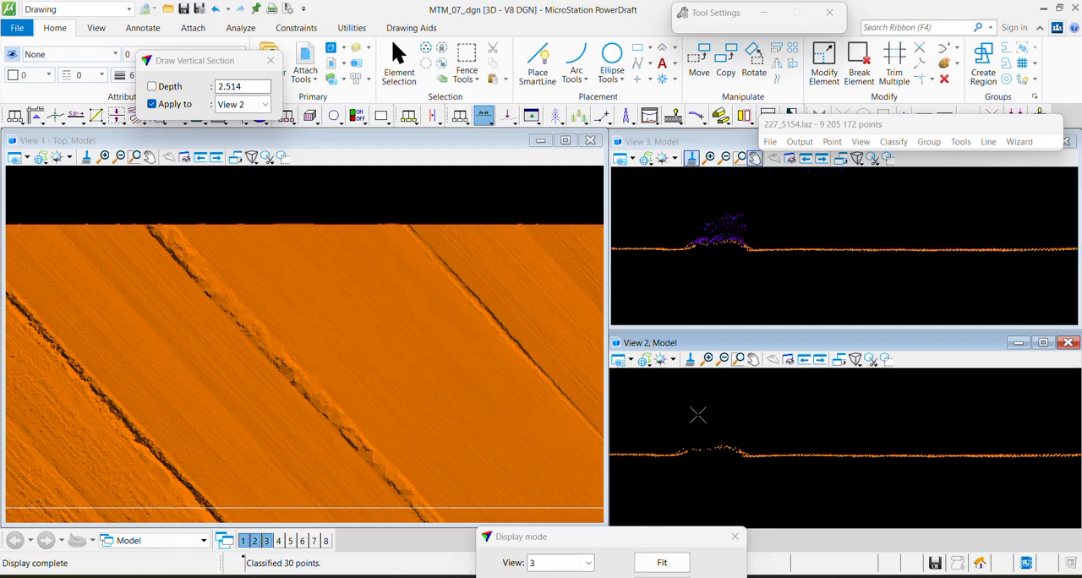
pyautogui.press('F1')
pyautogui.click(186, 347)
pyautogui.click(285, 244)
pyautogui.click(273, 238)
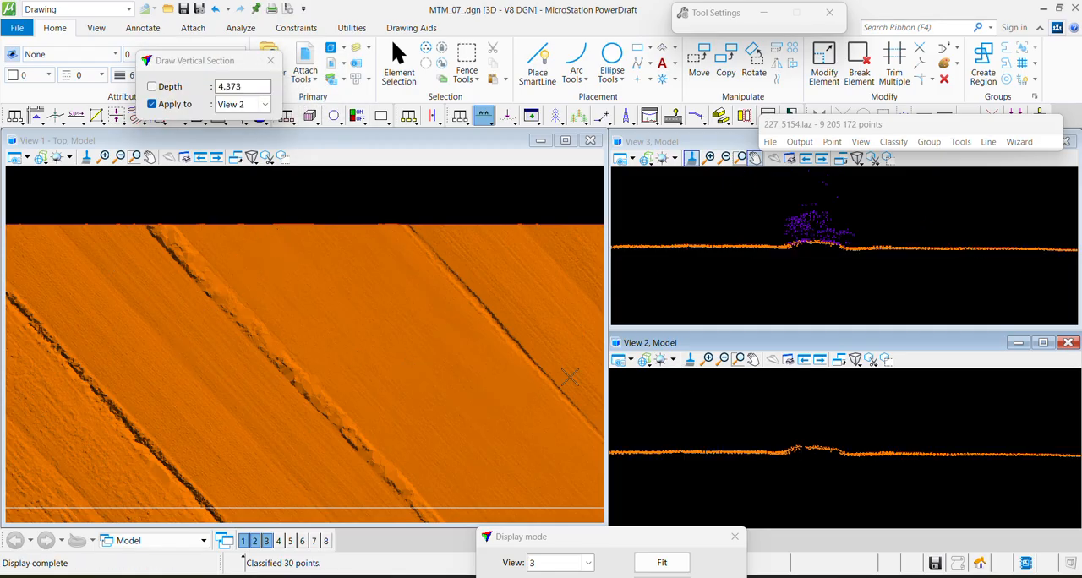
# Draw a vertical section about 2.1 deep across the southeastern part of the bank
pyautogui.moveTo(495, 379); pyautogui.dragTo(455, 361, button='middle')
pyautogui.press('F1')
pyautogui.click(321, 474)
pyautogui.click(387, 404)
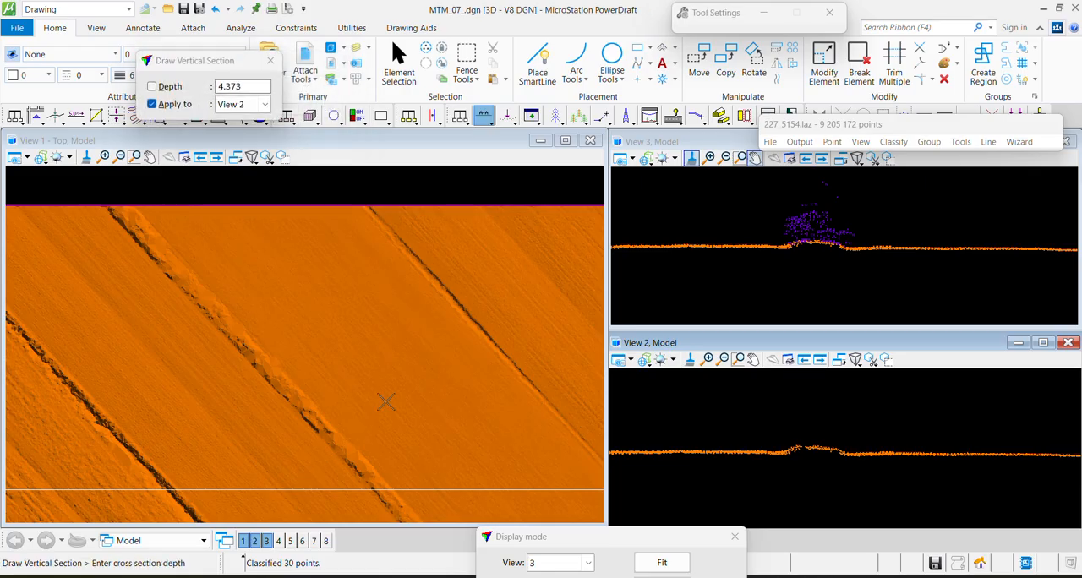
pyautogui.click(381, 399)
# Place a narrow four-sided fence around the bank from the tile's northern edge down past the strip line
pyautogui.press('F2')
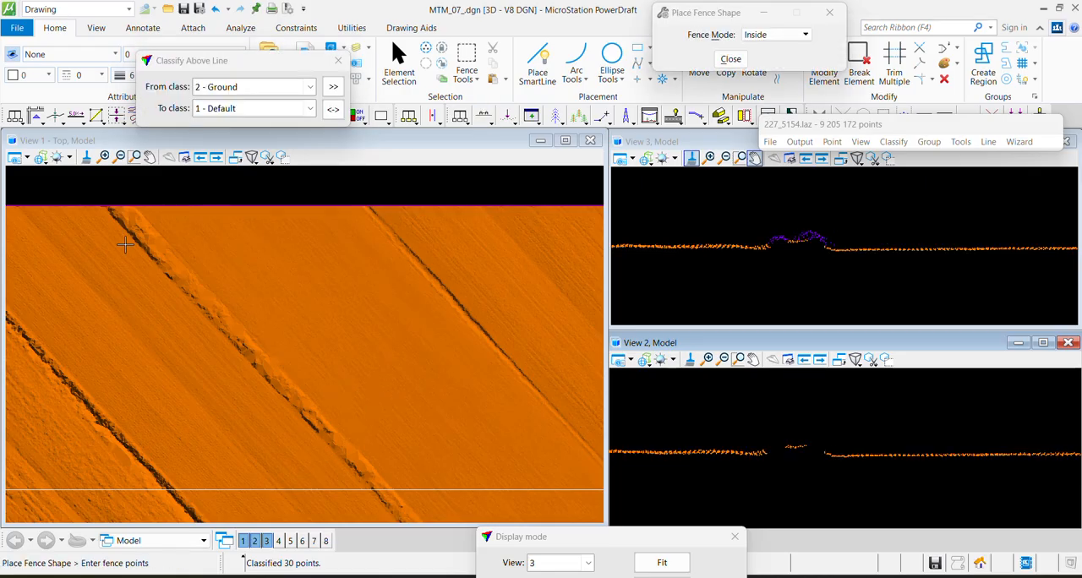
pyautogui.click(91, 198)
pyautogui.click(379, 509)
pyautogui.click(414, 491)
pyautogui.click(94, 199)
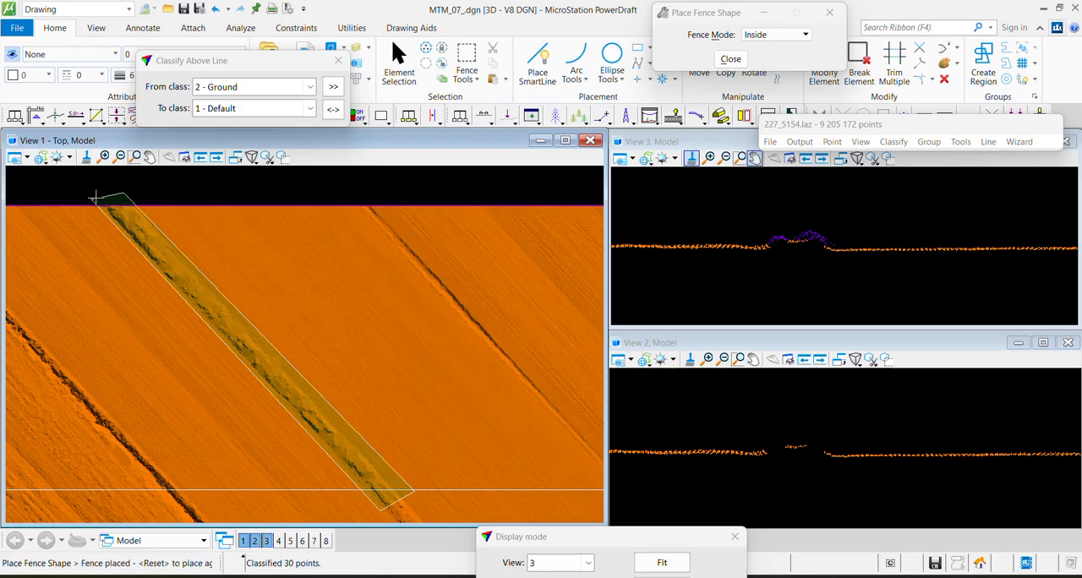
# Run the Ground classification from 0 - Unclassified inside the fence with the iteration angle set to 8
pyautogui.click(894, 141)
pyautogui.moveTo(907, 162)
pyautogui.click(764, 177)
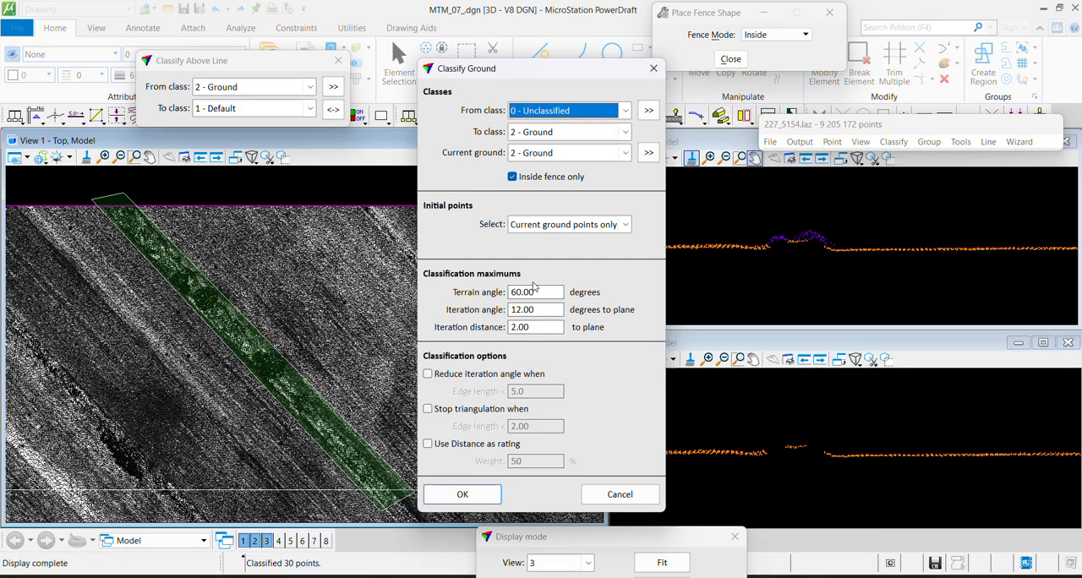
pyautogui.moveTo(541, 310); pyautogui.dragTo(461, 315)
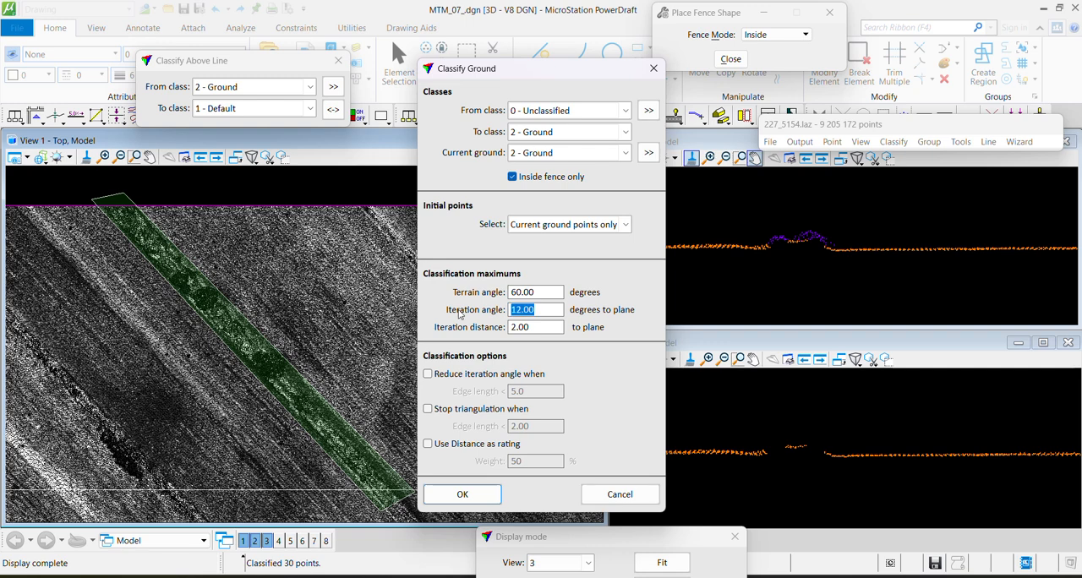
pyautogui.write('8')
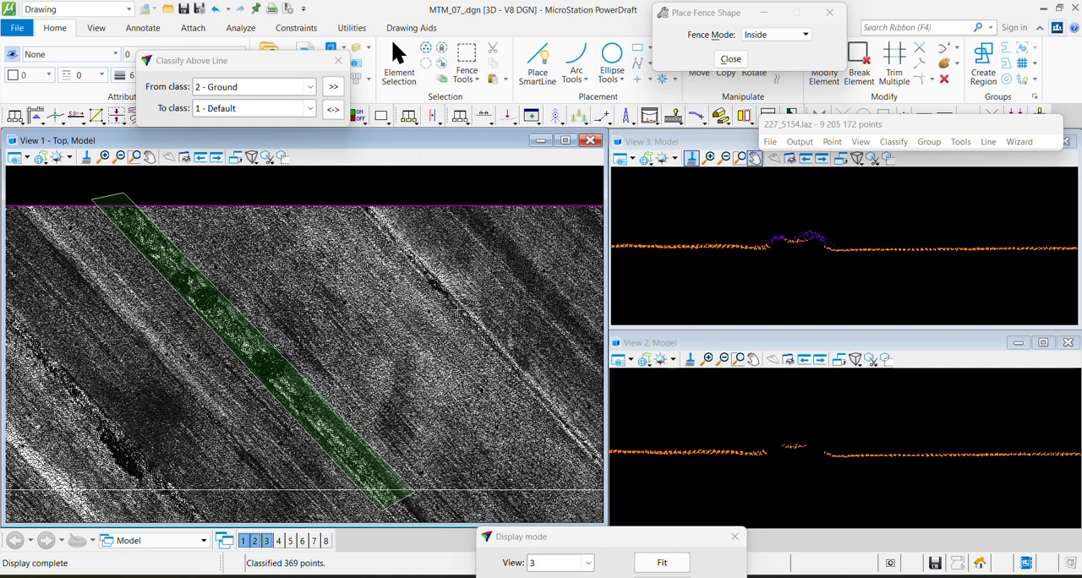
# Draw a vertical section about 2.4 deep across the fenced bank's southeastern part to check the ground points
pyautogui.press('F1')
pyautogui.click(322, 472)
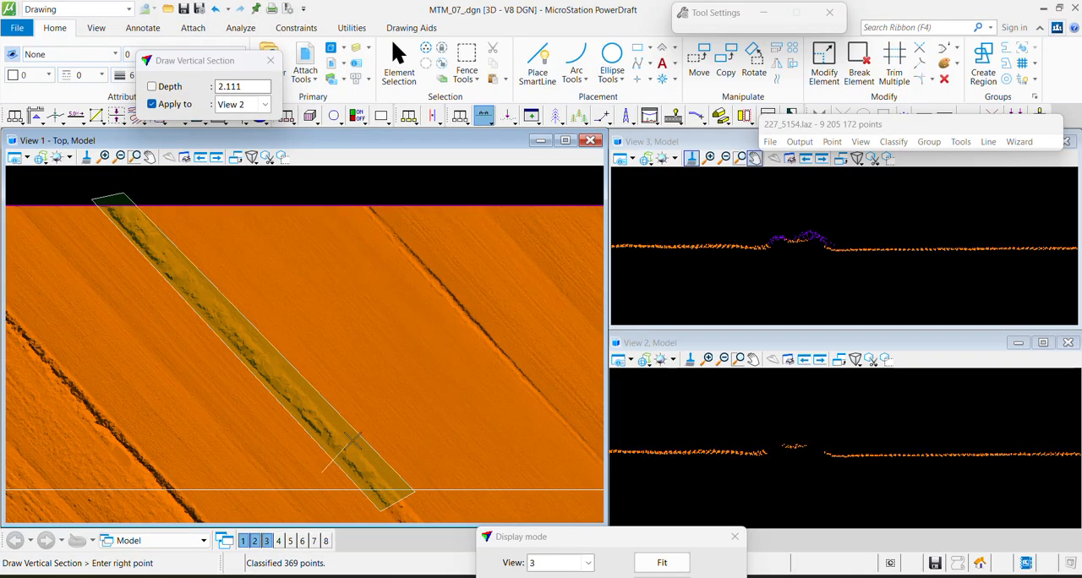
pyautogui.click(359, 425)
pyautogui.scroll(3, 864, 242)
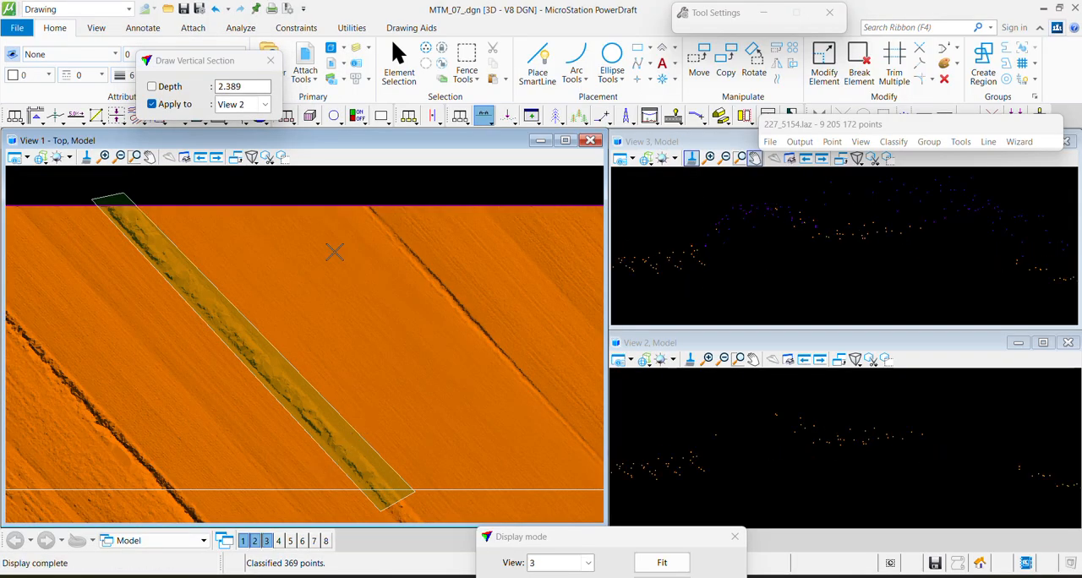
# Run the Ground classification inside the fence again with a higher iteration angle
pyautogui.click(893, 143)
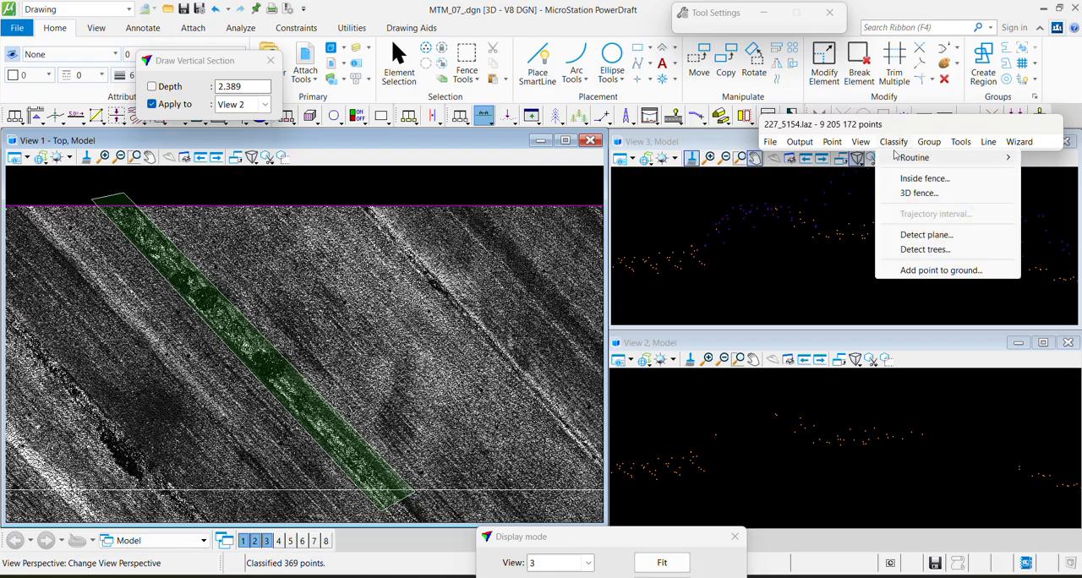
pyautogui.moveTo(915, 157)
pyautogui.click(771, 241)
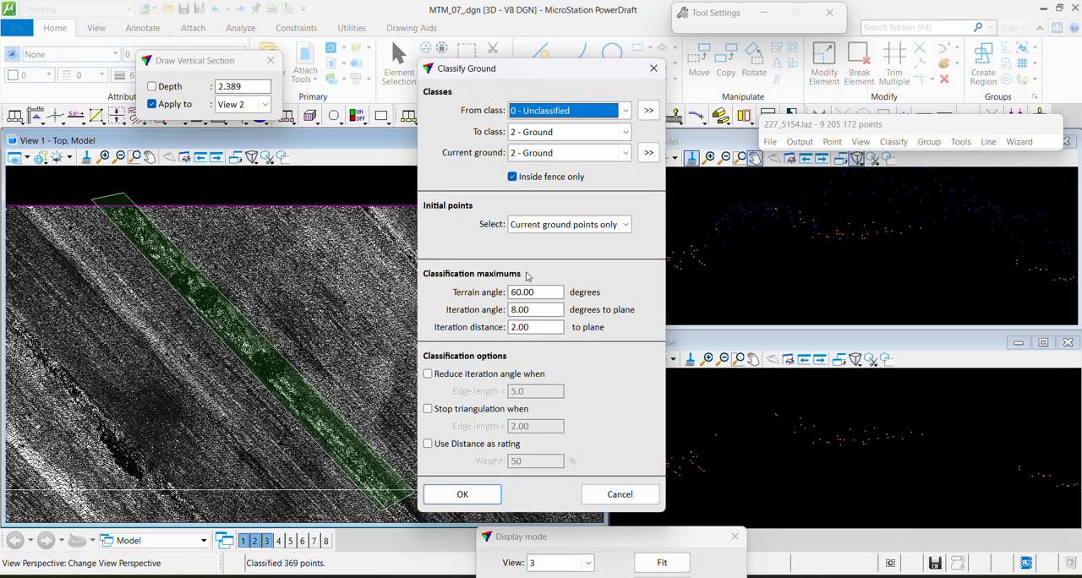
pyautogui.doubleClick(537, 309)
pyautogui.write('1')
pyautogui.press('Return')
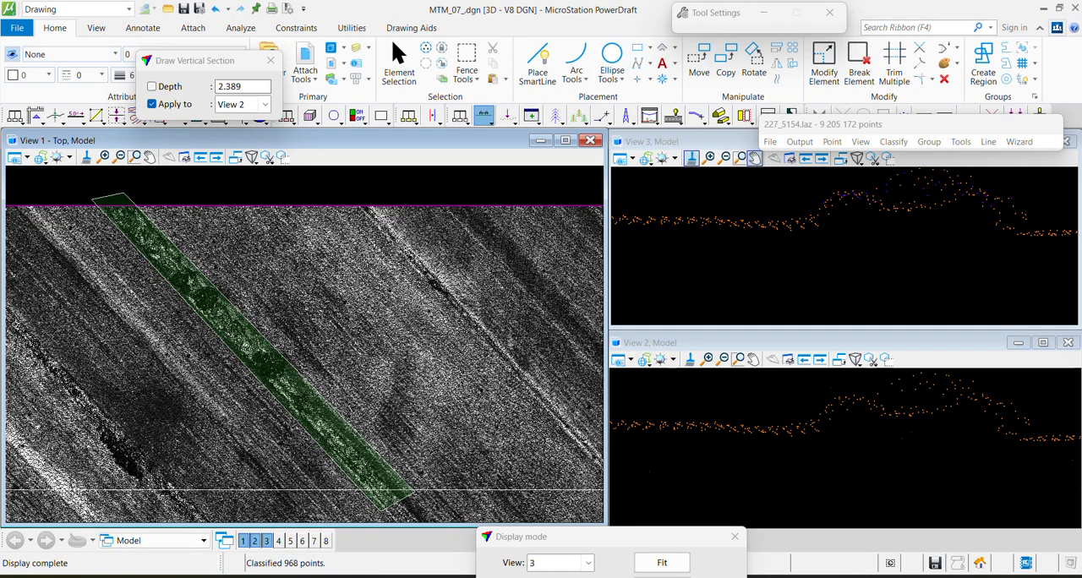
# Check the reclassified bank with another section across its southeastern end, and clear the fence
pyautogui.scroll(4, 344, 475)
pyautogui.click(349, 496)
pyautogui.click(450, 415)
pyautogui.click(444, 402)
pyautogui.press('F2')
pyautogui.moveTo(356, 312); pyautogui.dragTo(229, 349, button='middle')
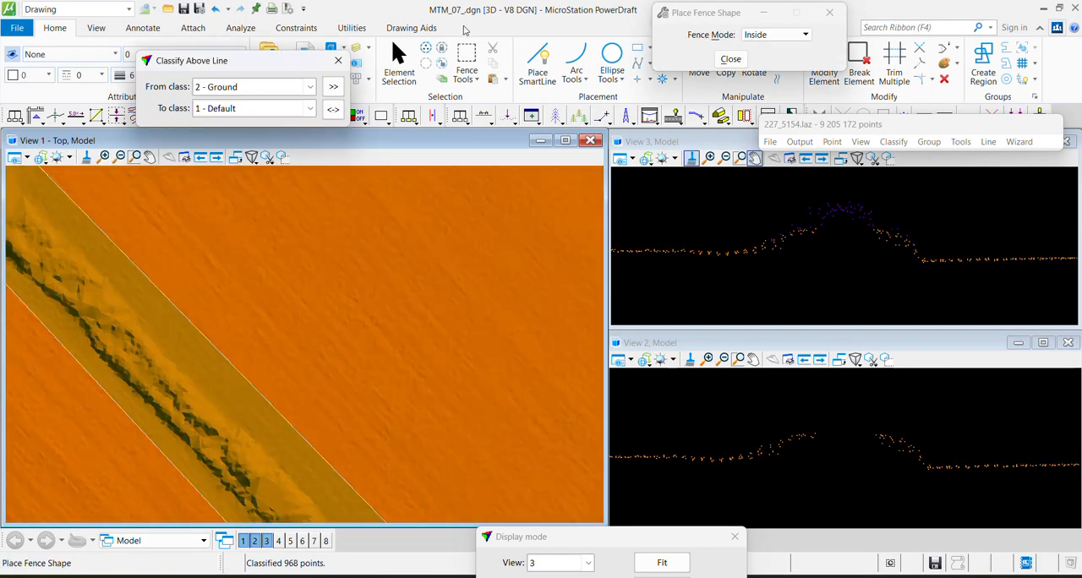
pyautogui.click(399, 63)
# Draw a vertical section about 3.5 deep across the narrow dark ditch farther east near the tile's northern edge
pyautogui.scroll(-4, 341, 310)
pyautogui.moveTo(393, 318); pyautogui.dragTo(245, 413, button='middle')
pyautogui.moveTo(530, 397); pyautogui.dragTo(146, 364, button='middle')
pyautogui.moveTo(546, 371); pyautogui.dragTo(136, 380, button='middle')
pyautogui.click(484, 116)
pyautogui.click(321, 308)
pyautogui.click(375, 246)
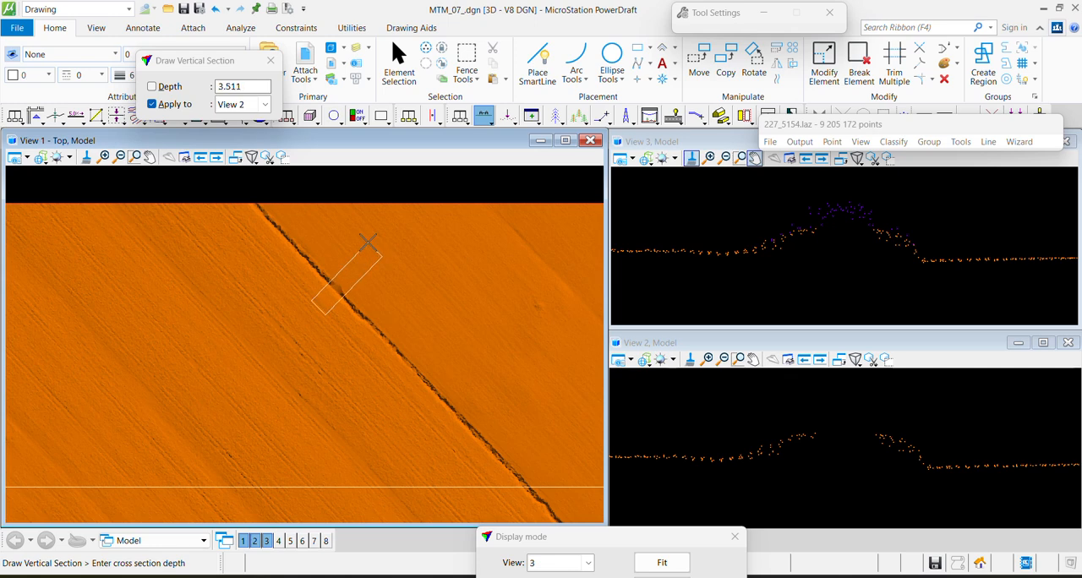
pyautogui.click(367, 237)
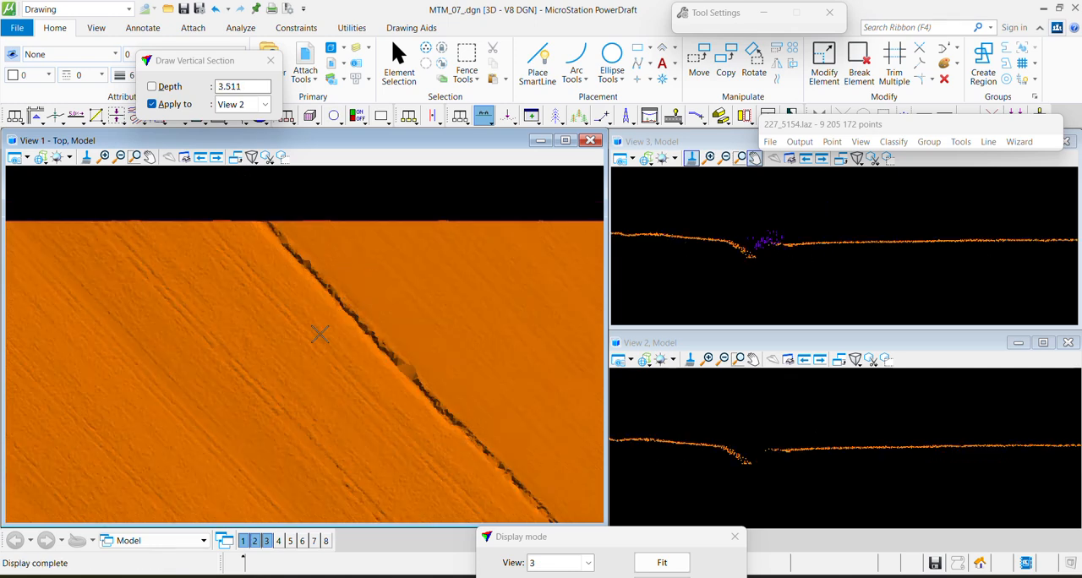
# Draw a narrow vertical section and another about 3.9 deep across the light patch interrupting the ditch
pyautogui.click(377, 391)
pyautogui.click(438, 336)
pyautogui.click(442, 335)
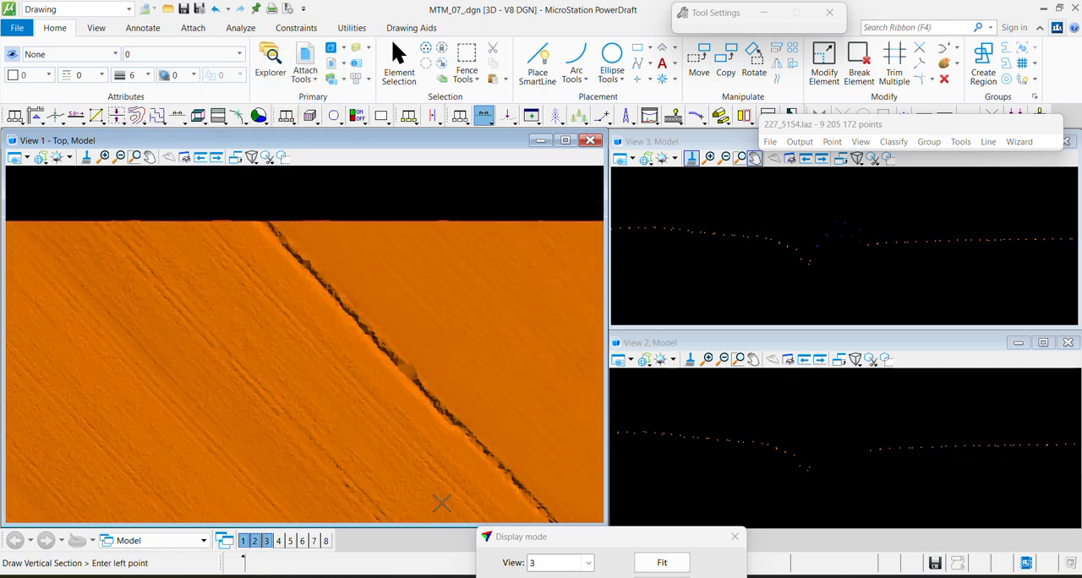
pyautogui.moveTo(443, 502); pyautogui.dragTo(227, 397, button='middle')
pyautogui.press('F1')
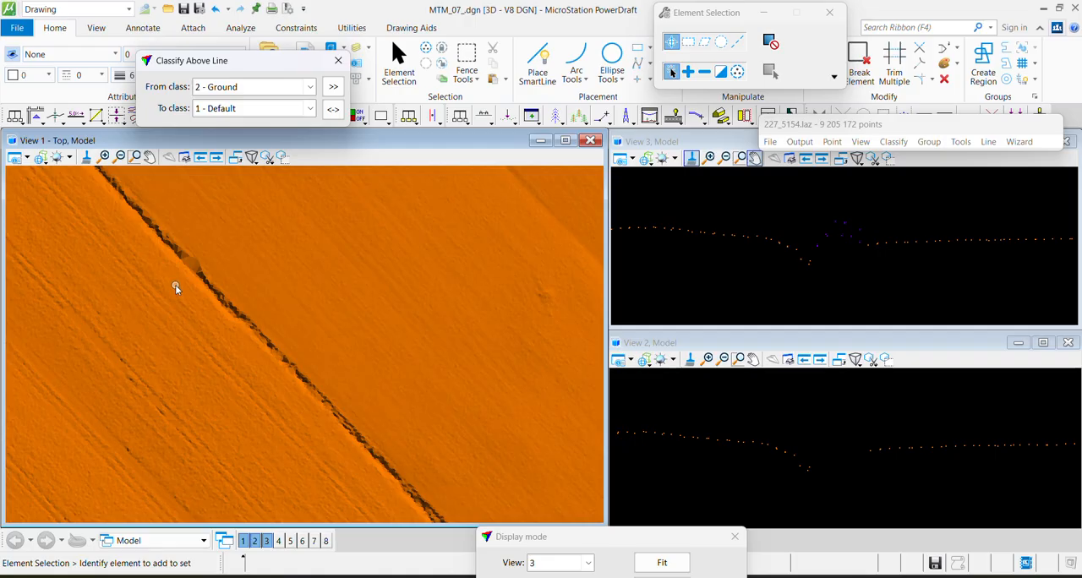
pyautogui.press('F2')
pyautogui.click(160, 280)
pyautogui.click(234, 222)
pyautogui.click(226, 214)
pyautogui.scroll(3, 838, 260)
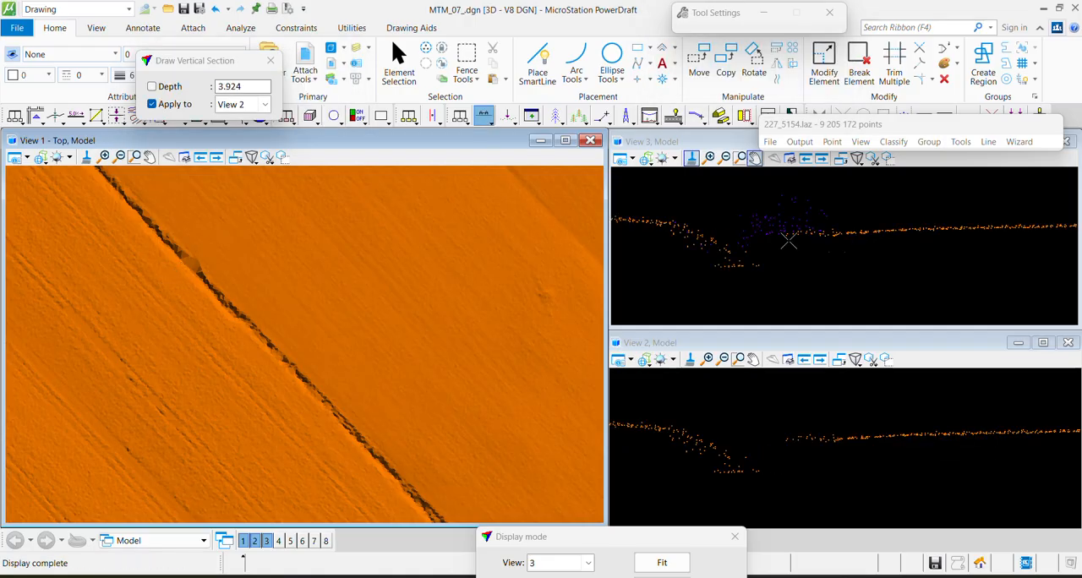
# Brush the low 0 - Unclassified points on the ditch's unfilled slope and shoulder to 2 - Ground with a 25-pixel circular brush
pyautogui.moveTo(913, 124); pyautogui.dragTo(595, 62)
pyautogui.click(863, 115)
pyautogui.click(243, 87)
pyautogui.click(218, 138)
pyautogui.click(219, 146)
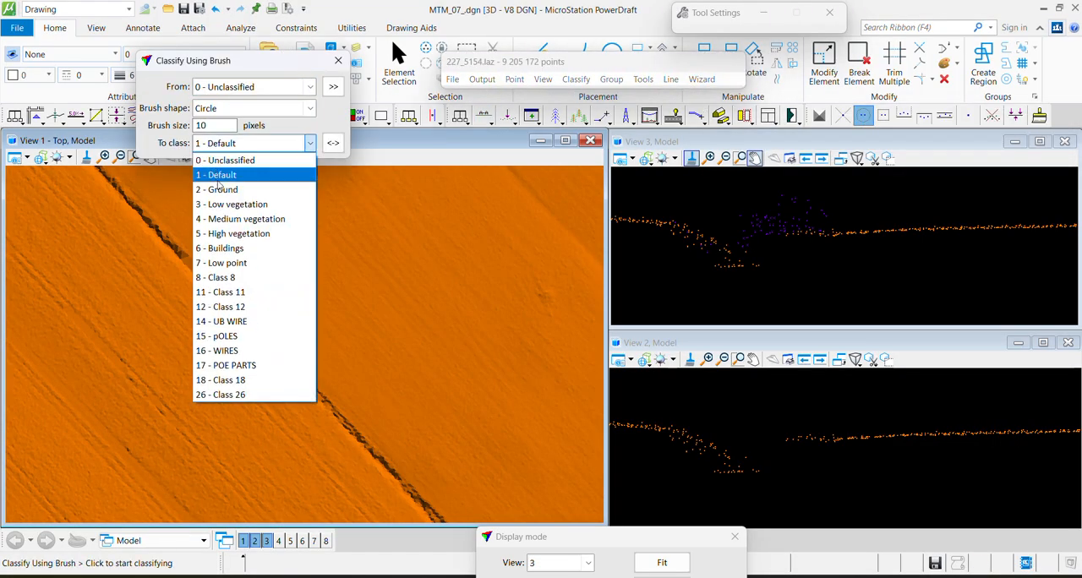
pyautogui.click(217, 190)
pyautogui.moveTo(218, 126); pyautogui.dragTo(167, 128)
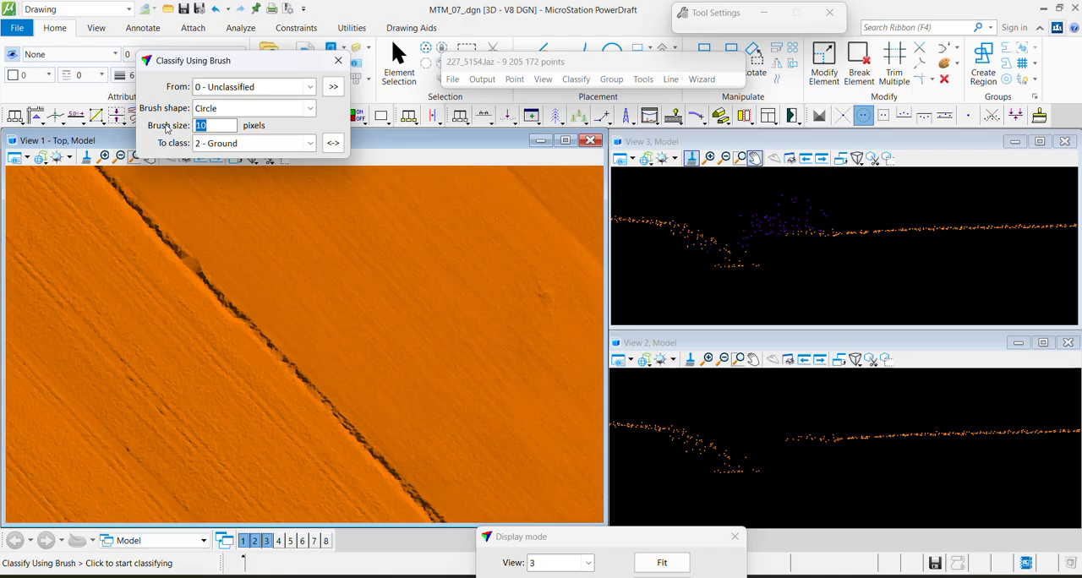
pyautogui.write('25')
pyautogui.press('Tab')
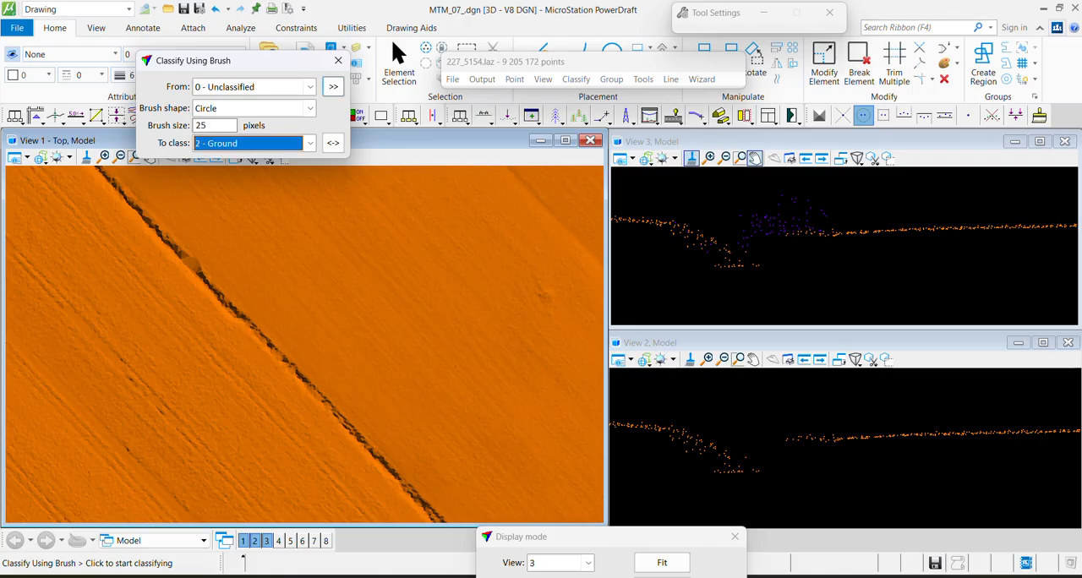
pyautogui.click(756, 243)
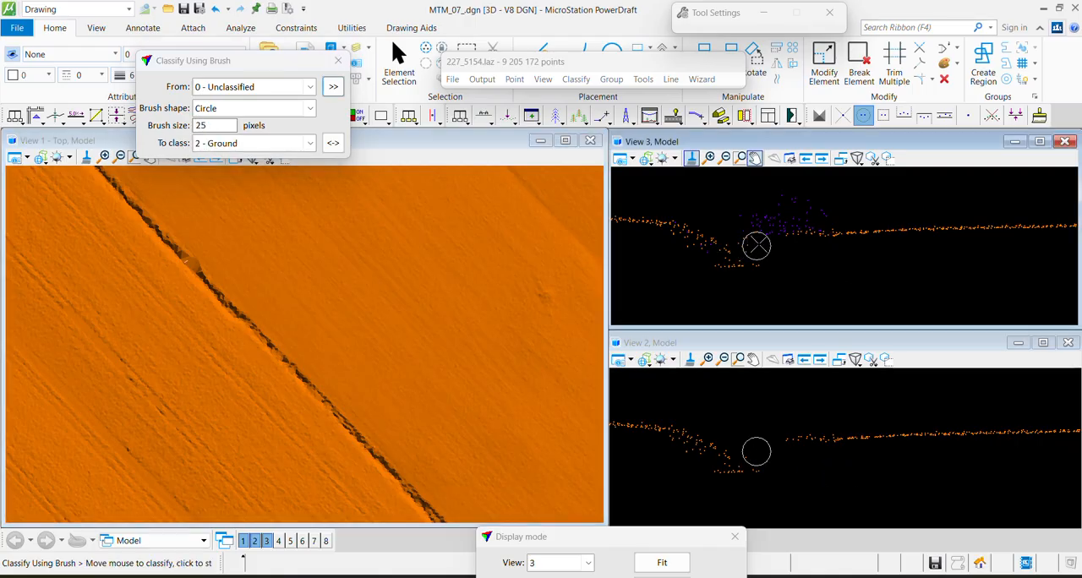
pyautogui.click(852, 245)
pyautogui.press('Escape')
# Draw a vertical section about 8.1 deep across the ditch near the tile's western edge, in the next strips
pyautogui.moveTo(185, 232); pyautogui.dragTo(429, 478, button='middle')
pyautogui.scroll(2, 401, 320)
pyautogui.moveTo(402, 317); pyautogui.dragTo(301, 423, button='middle')
pyautogui.scroll(-4, 301, 404)
pyautogui.moveTo(496, 350); pyautogui.dragTo(212, 416, button='middle')
pyautogui.moveTo(60, 392); pyautogui.dragTo(352, 424, button='middle')
pyautogui.moveTo(93, 420); pyautogui.dragTo(254, 428, button='middle')
pyautogui.moveTo(92, 387); pyautogui.dragTo(405, 361, button='middle')
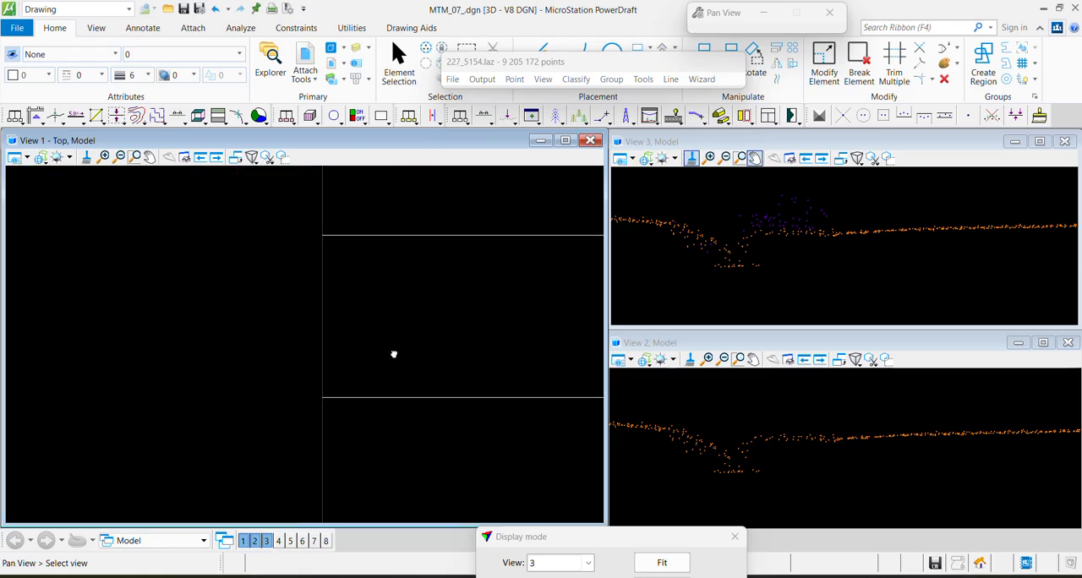
pyautogui.moveTo(433, 285); pyautogui.dragTo(284, 345, button='middle')
pyautogui.press('F1')
pyautogui.click(167, 276)
pyautogui.click(227, 213)
pyautogui.click(207, 213)
pyautogui.scroll(3, 772, 251)
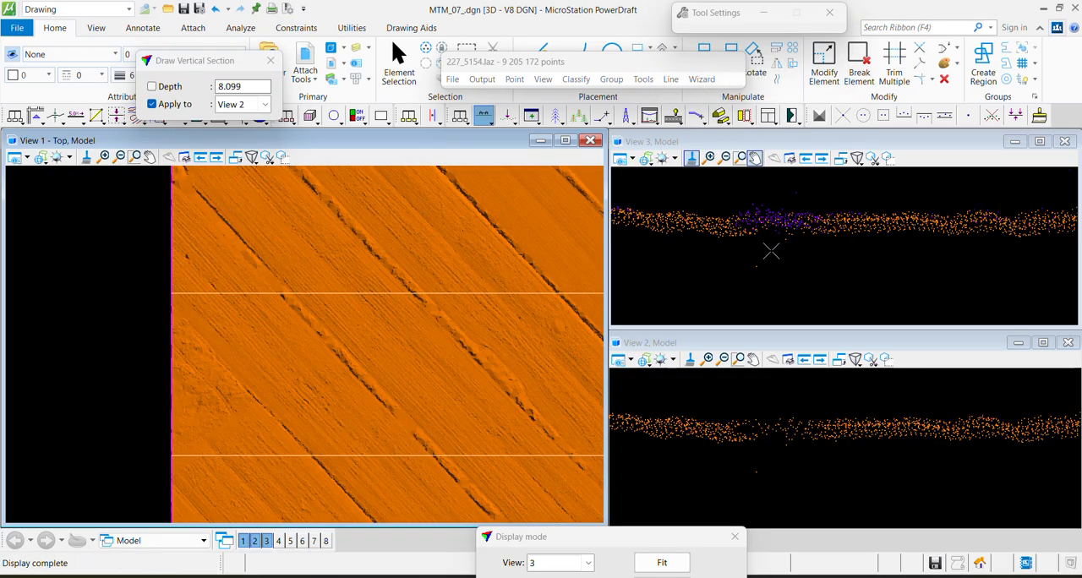
# Classify the stray point of any class far beneath the ground in the section to 7 - Low point
pyautogui.press('F4')
pyautogui.click(685, 256)
pyautogui.click(893, 250)
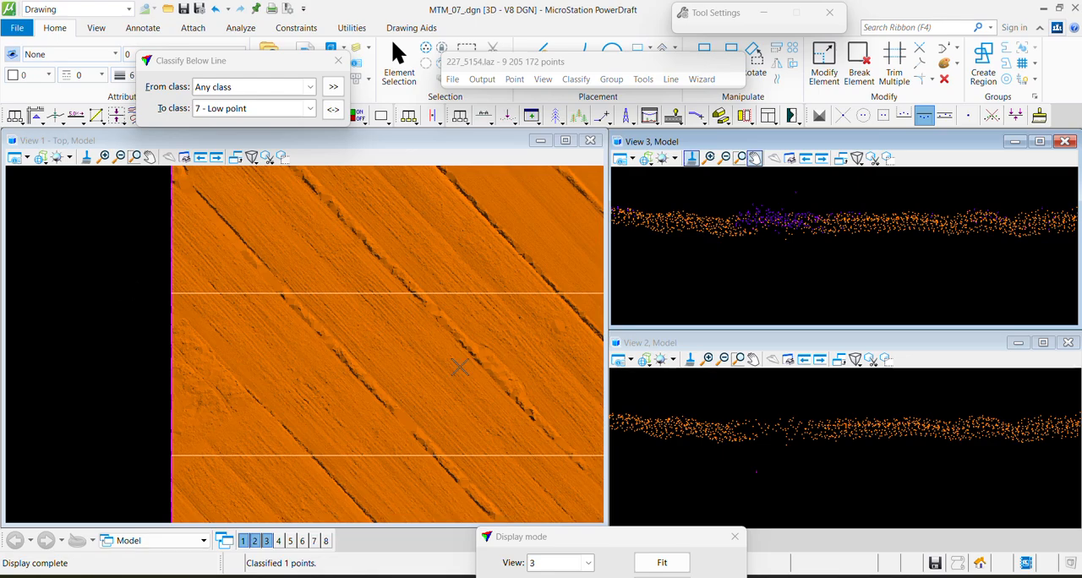
# Draw a vertical section across the small dark spot beside the ditch and classify the stray point beneath the ground to 7 - Low point
pyautogui.moveTo(414, 375); pyautogui.dragTo(359, 263, button='middle')
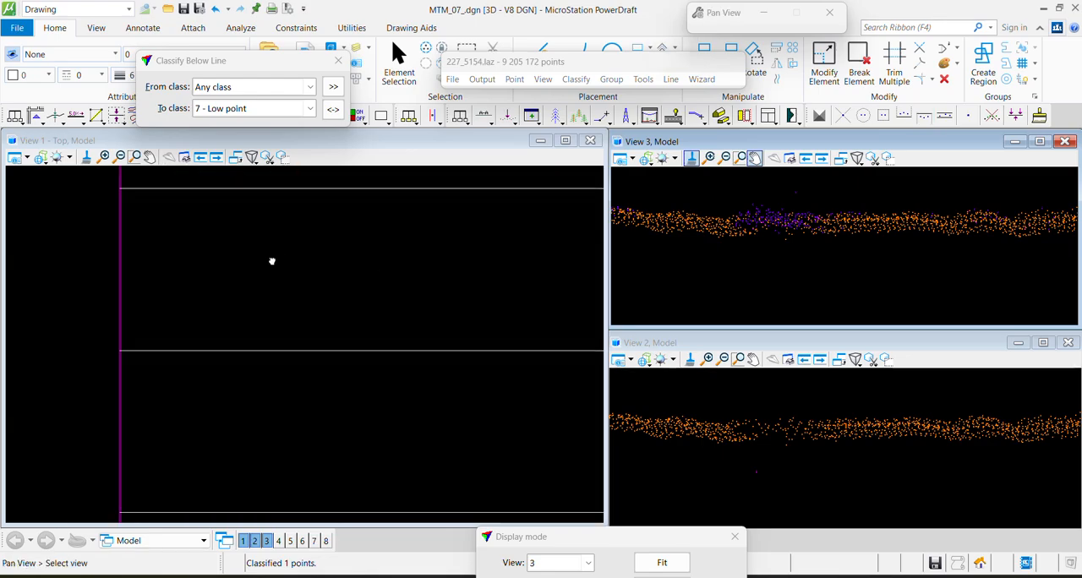
pyautogui.moveTo(537, 295); pyautogui.dragTo(100, 307, button='middle')
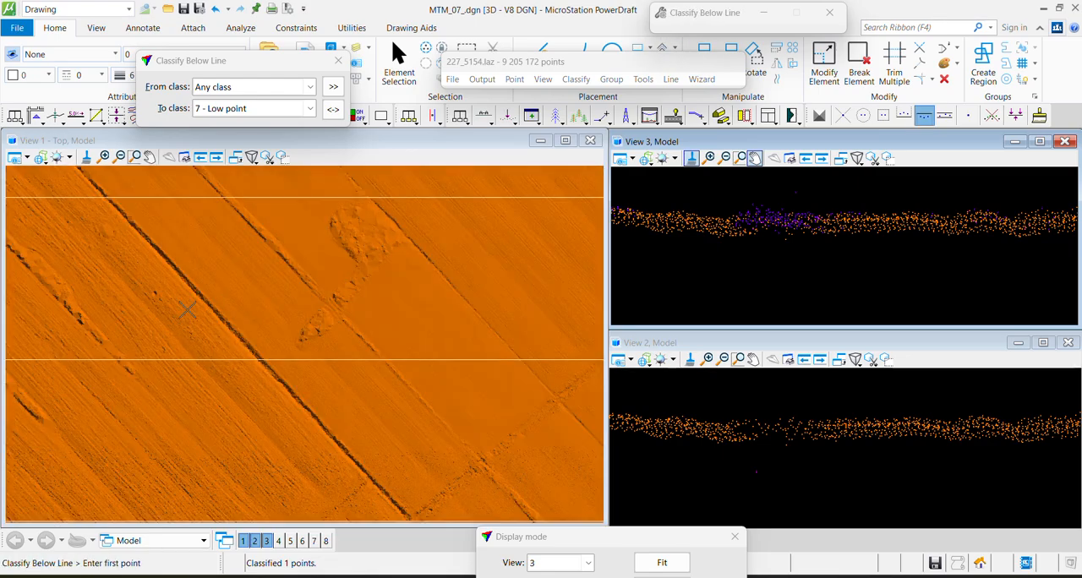
pyautogui.press('F1')
pyautogui.click(139, 303)
pyautogui.click(216, 263)
pyautogui.click(219, 268)
pyautogui.scroll(3, 824, 261)
pyautogui.moveTo(737, 266); pyautogui.dragTo(964, 265, button='middle')
pyautogui.press('F3')
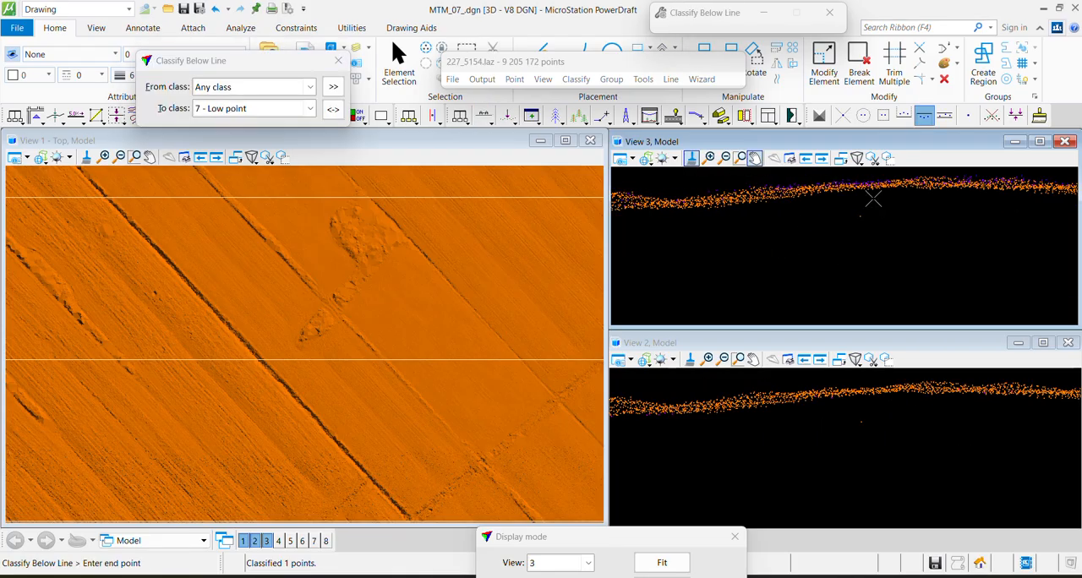
# Draw a vertical section about 10.7 deep diagonally through the rough, tree-covered patch between the ditches
pyautogui.scroll(2, 330, 288)
pyautogui.press('F1')
pyautogui.click(271, 320)
pyautogui.click(433, 199)
pyautogui.click(448, 215)
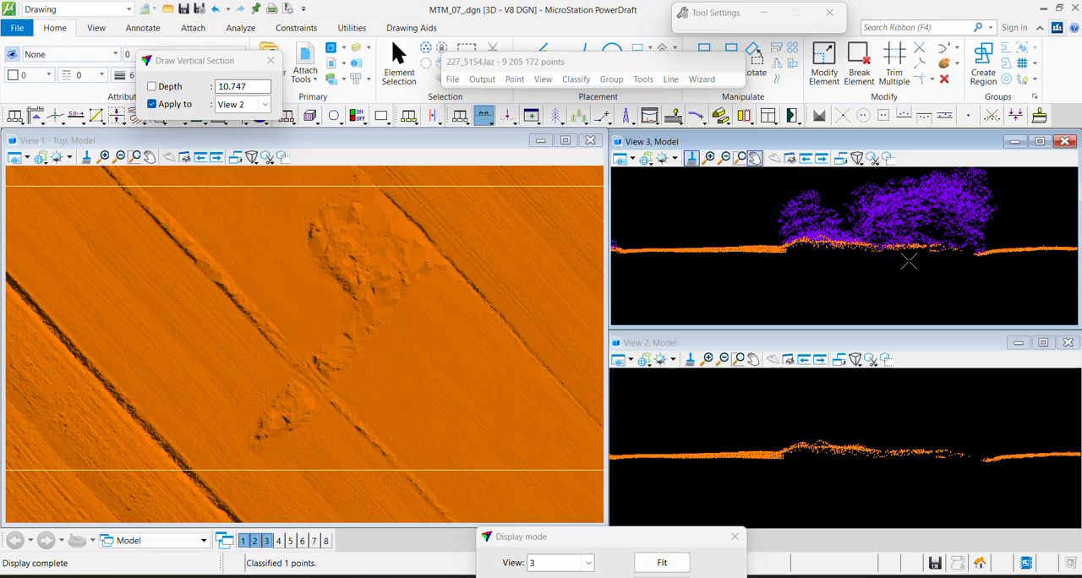
# Draw two more vertical sections through the rough patch at different angles to check its ground points
pyautogui.scroll(3, 908, 258)
pyautogui.scroll(3, 340, 229)
pyautogui.press('F1')
pyautogui.click(176, 264)
pyautogui.click(399, 261)
pyautogui.click(385, 252)
pyautogui.scroll(-3, 282, 253)
pyautogui.press('F1')
pyautogui.click(317, 323)
pyautogui.click(464, 407)
pyautogui.click(468, 370)
pyautogui.press('F2')
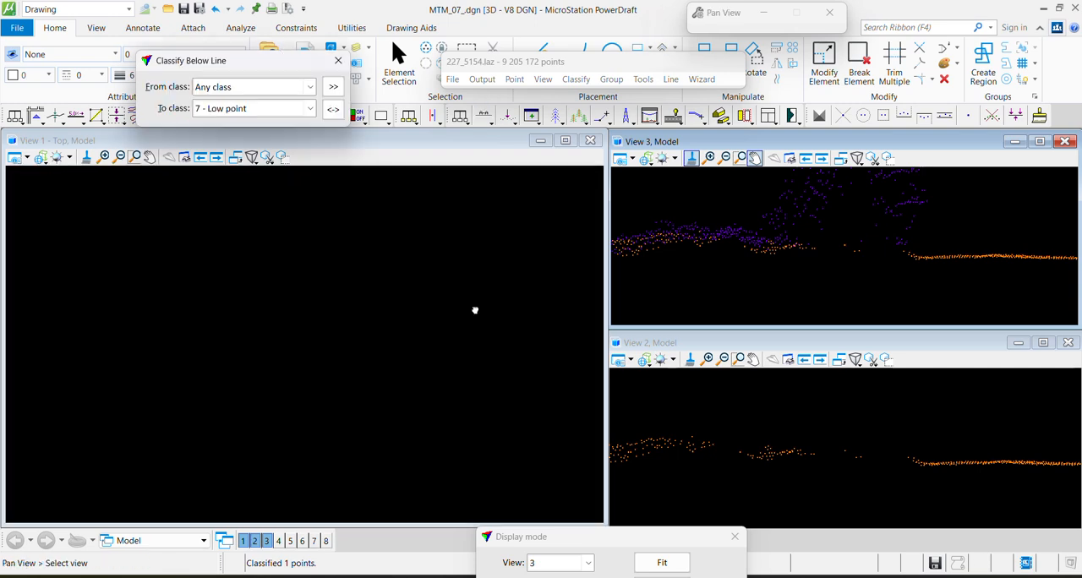
pyautogui.scroll(-2, 417, 274)
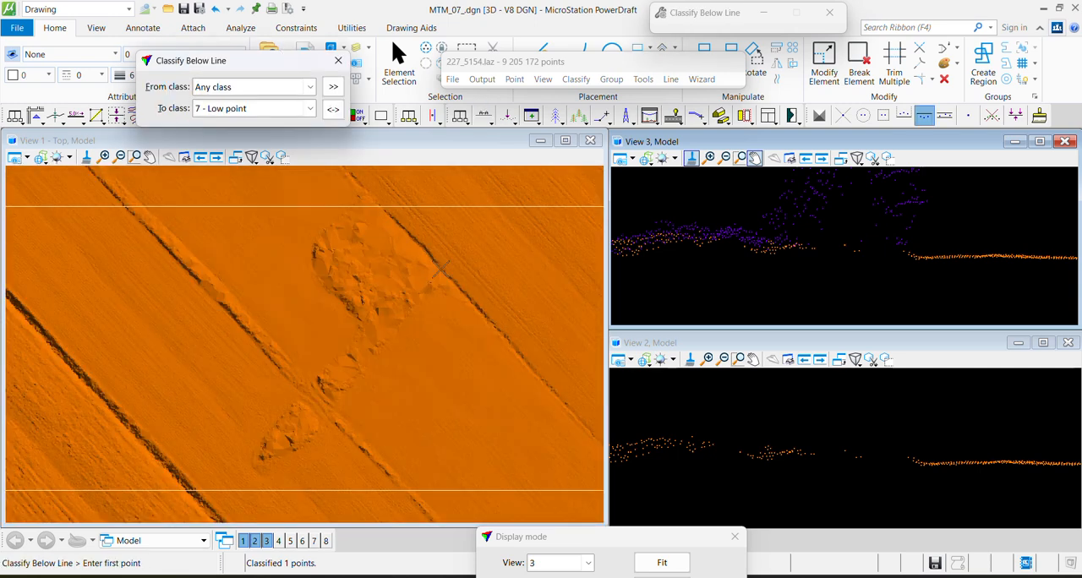
# Place a fence shape in Inside mode around the rough patch and its narrow tail crossing the ditch
pyautogui.press('F3')
pyautogui.click(355, 321)
pyautogui.click(244, 464)
pyautogui.click(269, 494)
pyautogui.click(355, 176)
pyautogui.click(355, 324)
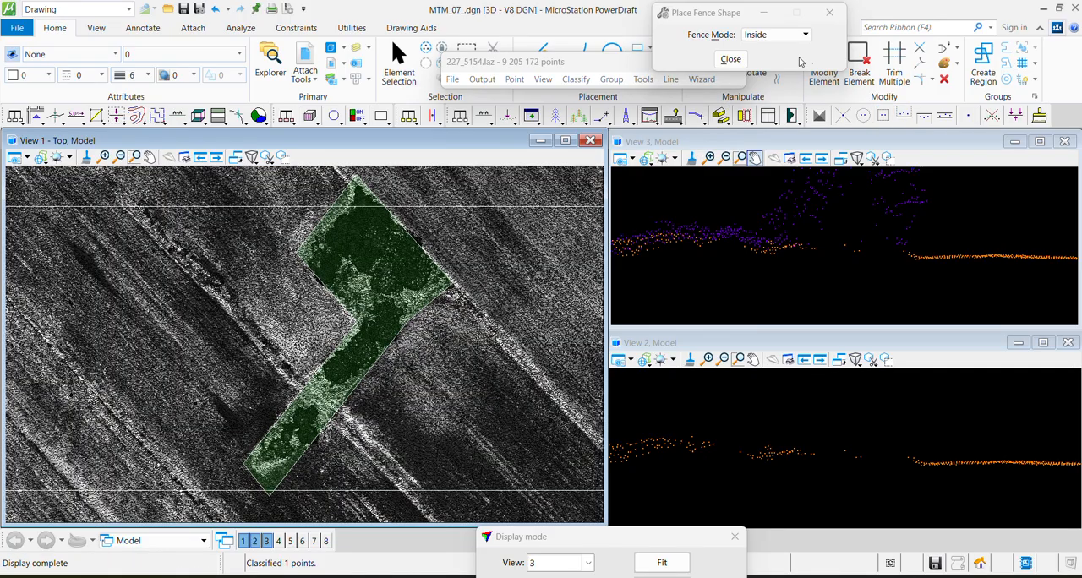
# Try a ground classification from 0 - Unclassified to 2 - Ground inside the fence using current ground points only, and undo it
pyautogui.click(576, 79)
pyautogui.moveTo(626, 95)
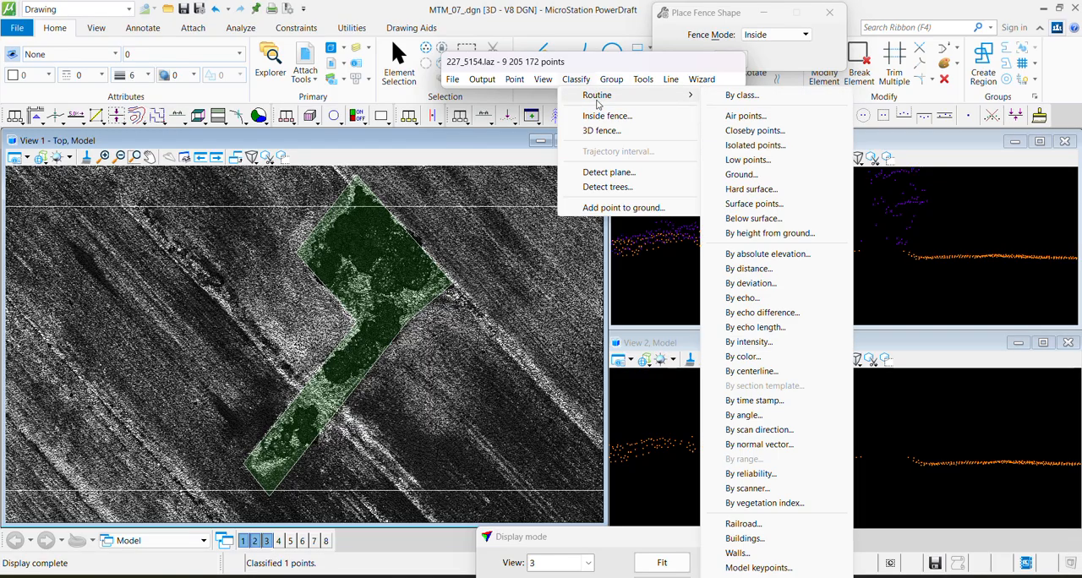
pyautogui.click(764, 173)
pyautogui.click(551, 312)
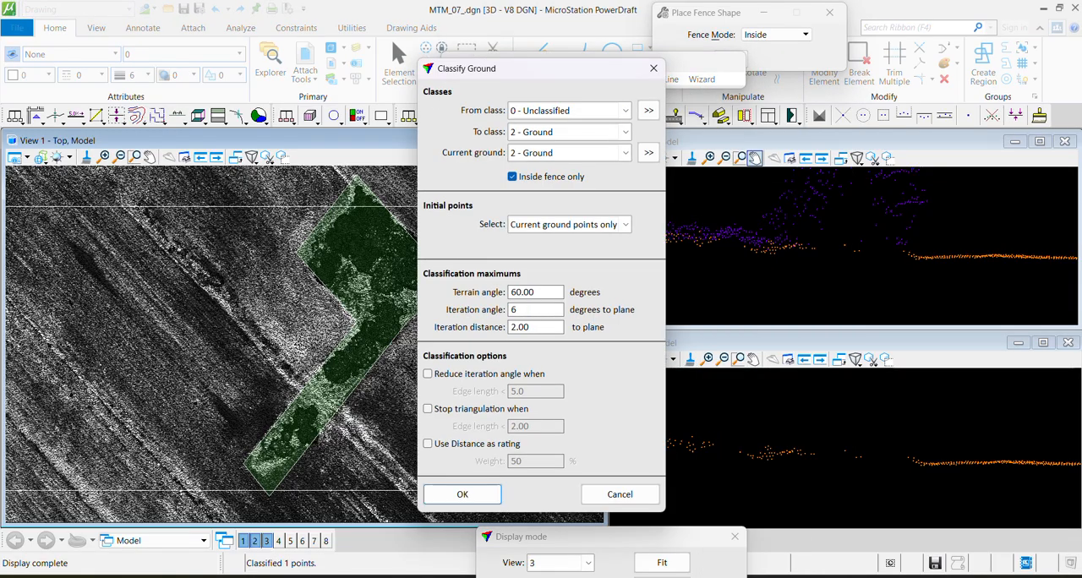
pyautogui.press('Return')
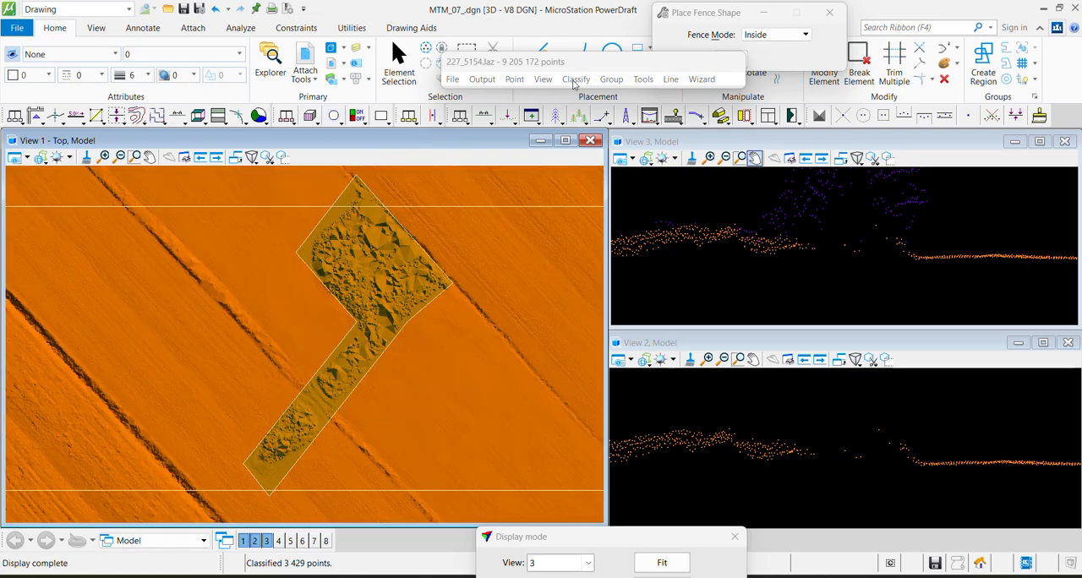
pyautogui.click(518, 82)
pyautogui.click(522, 92)
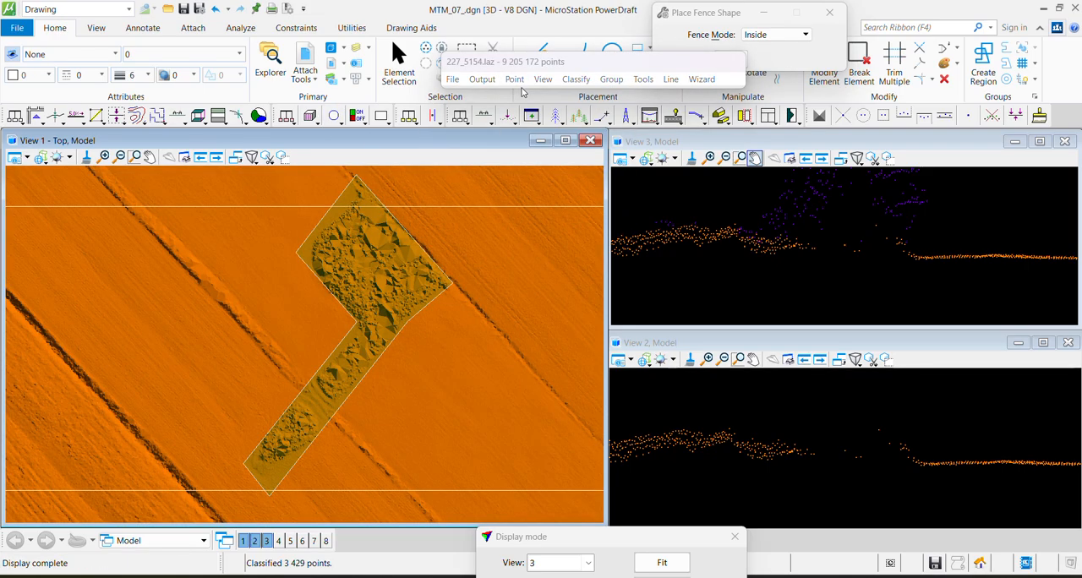
# Save the classified points to the lidar file and undo the last scan edit
pyautogui.click(452, 82)
pyautogui.click(484, 187)
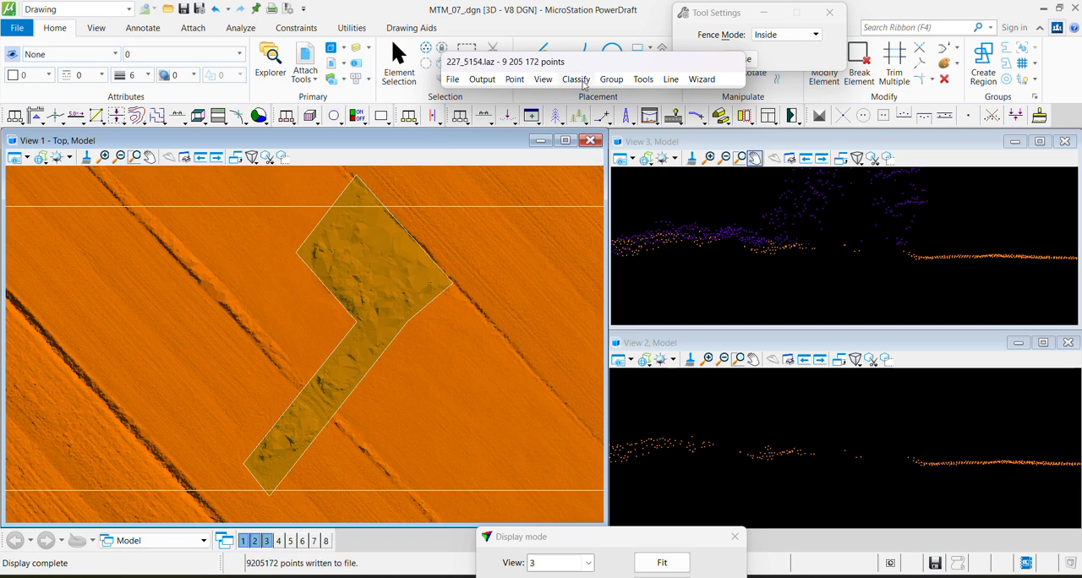
pyautogui.hotkey('ctrl', 'z')
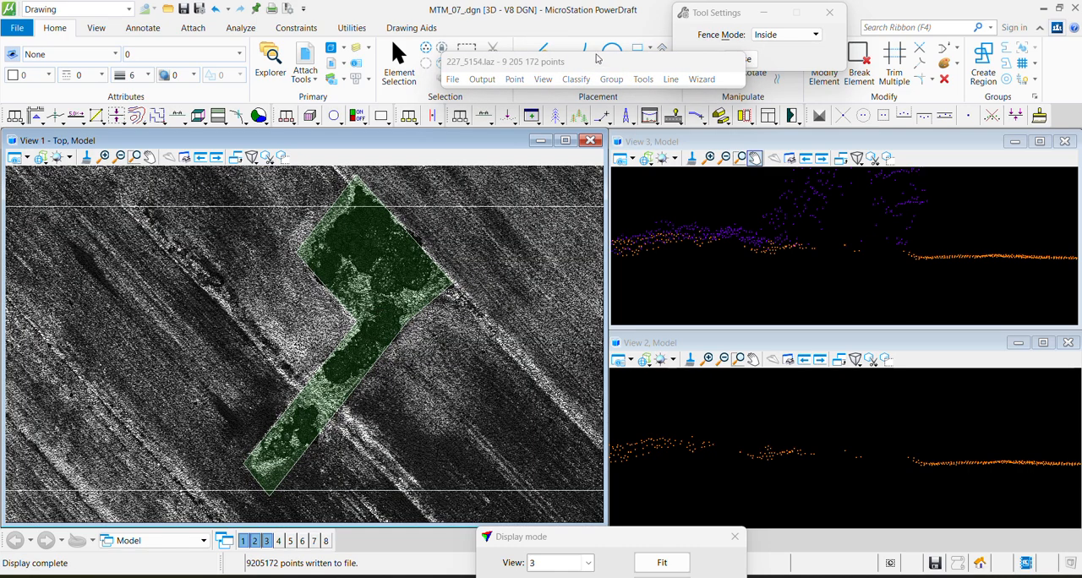
# Classify 0 - Unclassified points inside the fence to 2 - Ground from current ground points only, with an iteration angle of 6 degrees
pyautogui.click(576, 79)
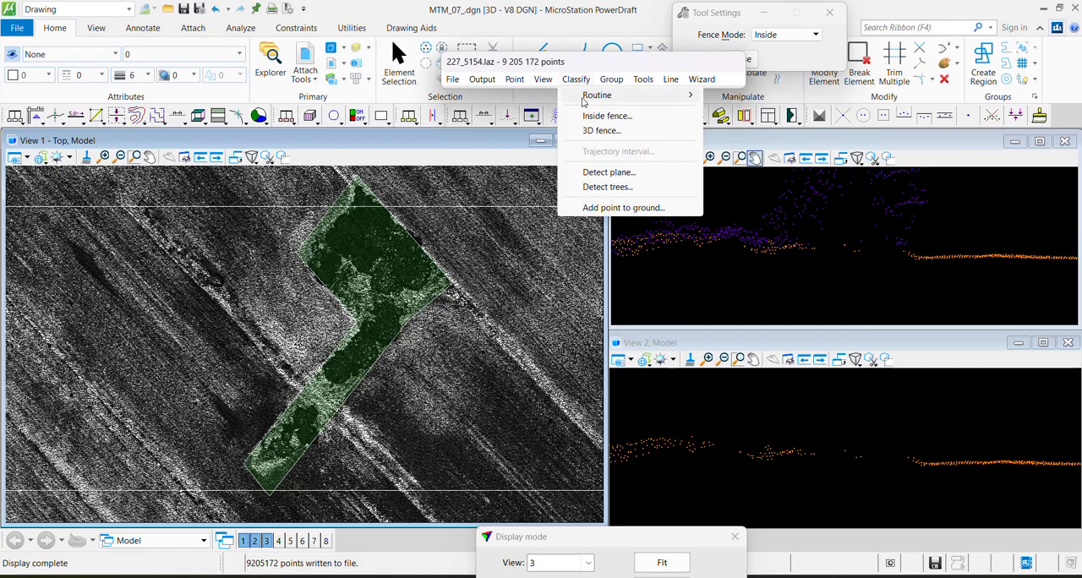
pyautogui.moveTo(626, 94)
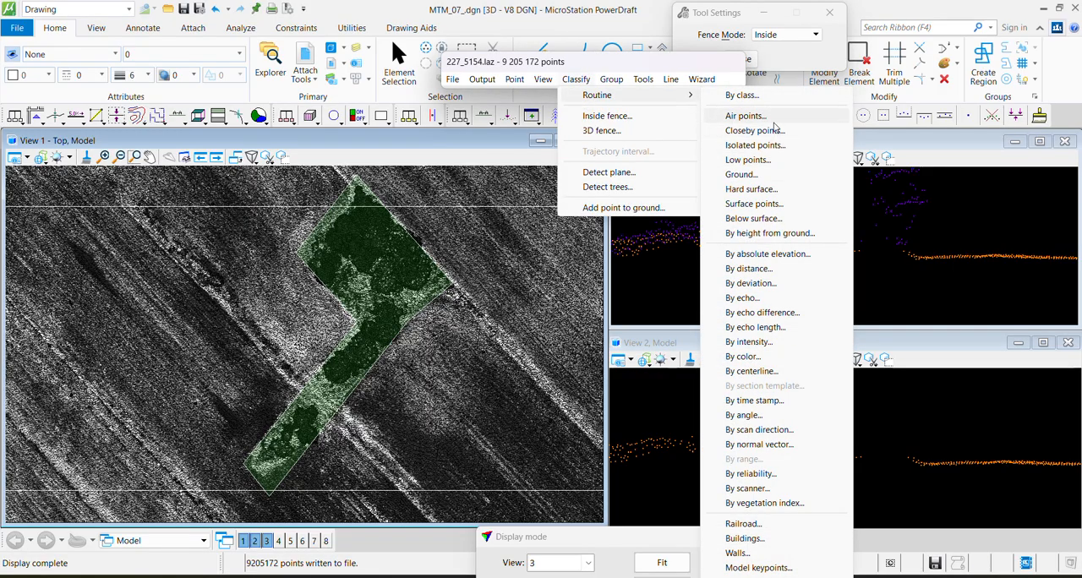
pyautogui.click(742, 174)
pyautogui.moveTo(546, 310); pyautogui.dragTo(488, 316)
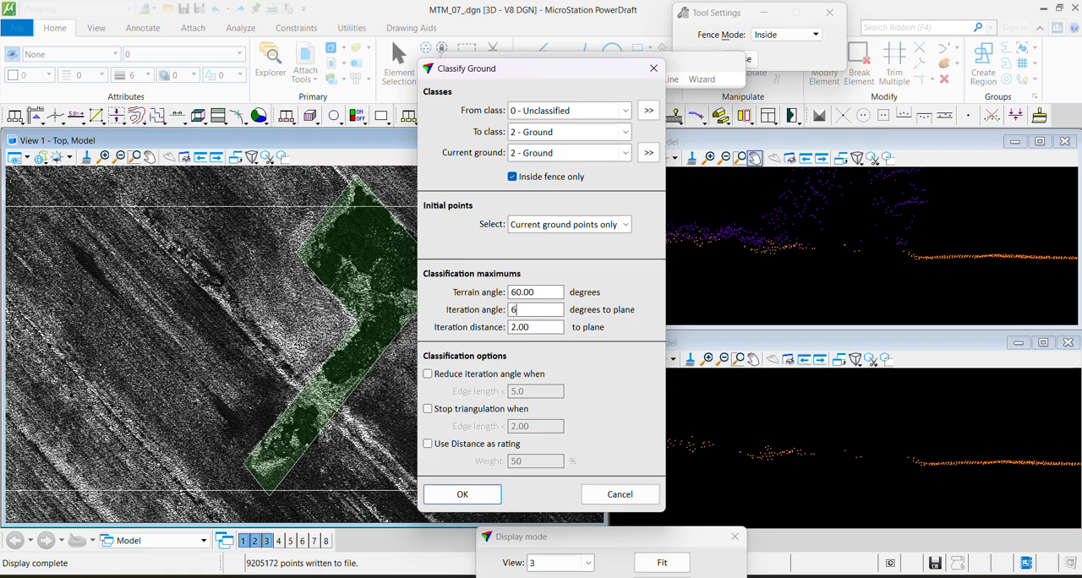
pyautogui.write('6')
pyautogui.click(484, 497)
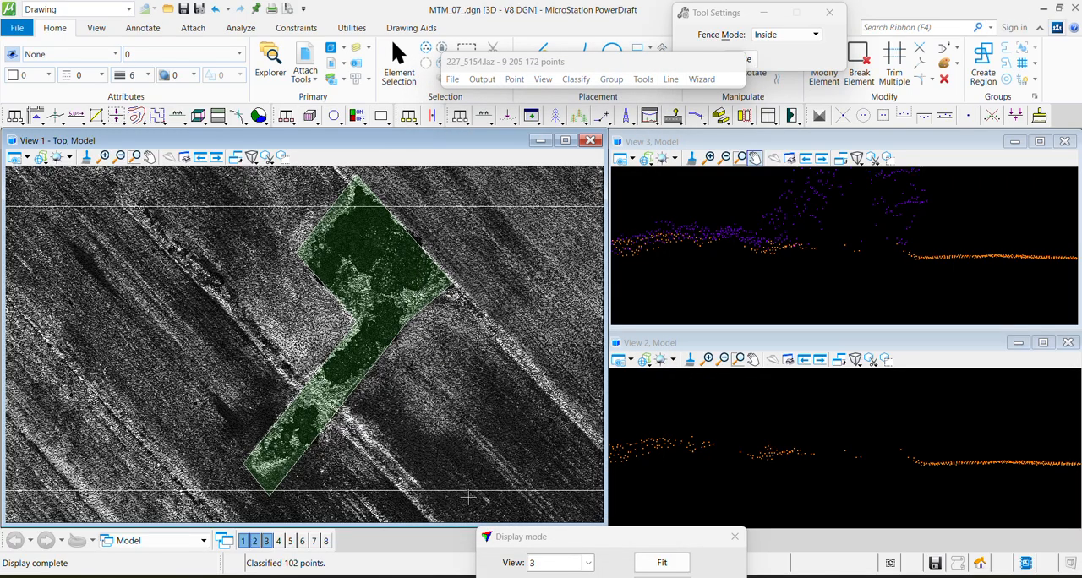
# Draw a vertical section 3.0 deep diagonally across the fenced patch's wide northern part
pyautogui.scroll(2, 393, 251)
pyautogui.press('F2')
pyautogui.click(468, 208)
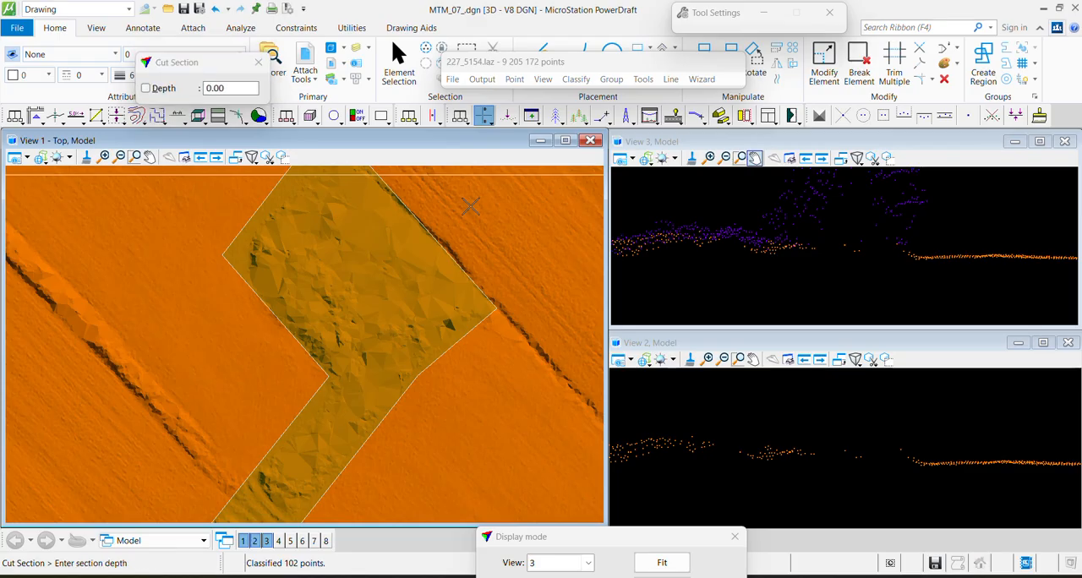
pyautogui.press('F1')
pyautogui.click(473, 206)
pyautogui.click(238, 386)
pyautogui.click(251, 395)
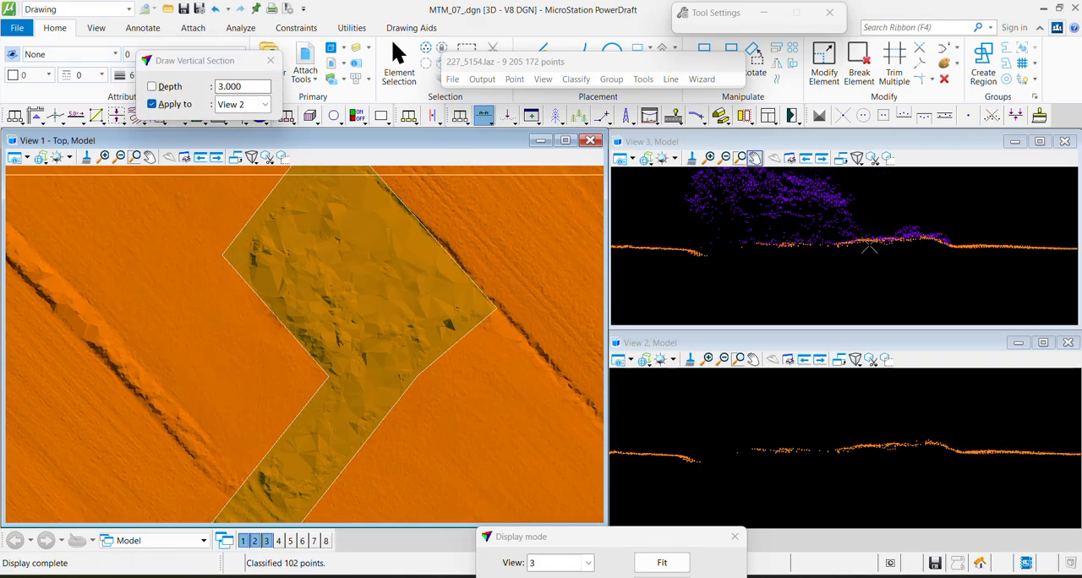
# Draw a vertical section about 1.7 deep from inside the fenced patch out across its eastern edge
pyautogui.scroll(2, 703, 227)
pyautogui.press('F1')
pyautogui.click(401, 284)
pyautogui.click(507, 375)
pyautogui.click(510, 374)
pyautogui.scroll(2, 804, 462)
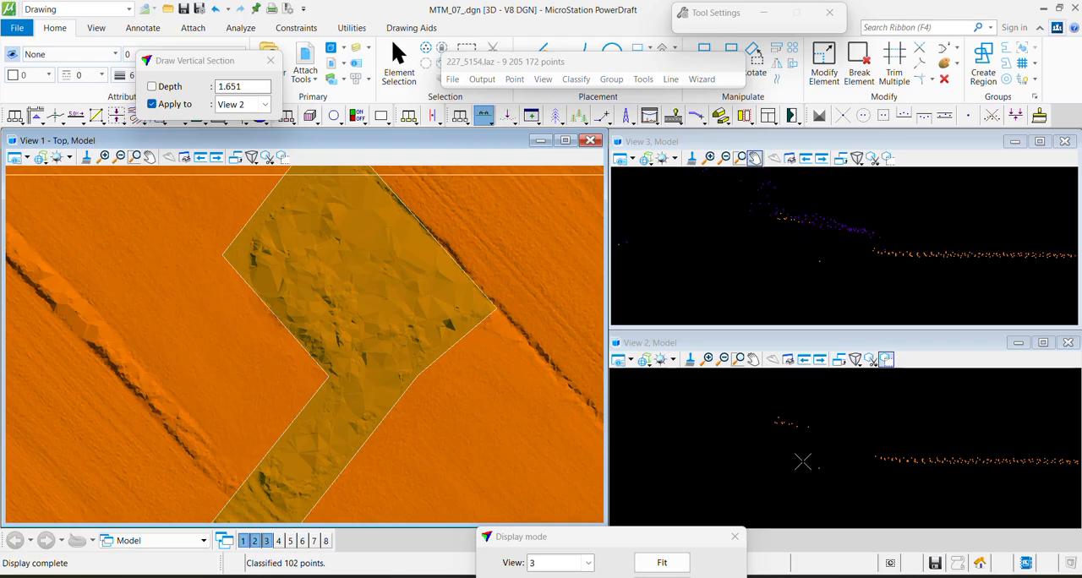
# Classify the stray point of any class below the gap in the ground profile to 7 - Low point
pyautogui.press('F2')
pyautogui.click(765, 455)
pyautogui.click(852, 442)
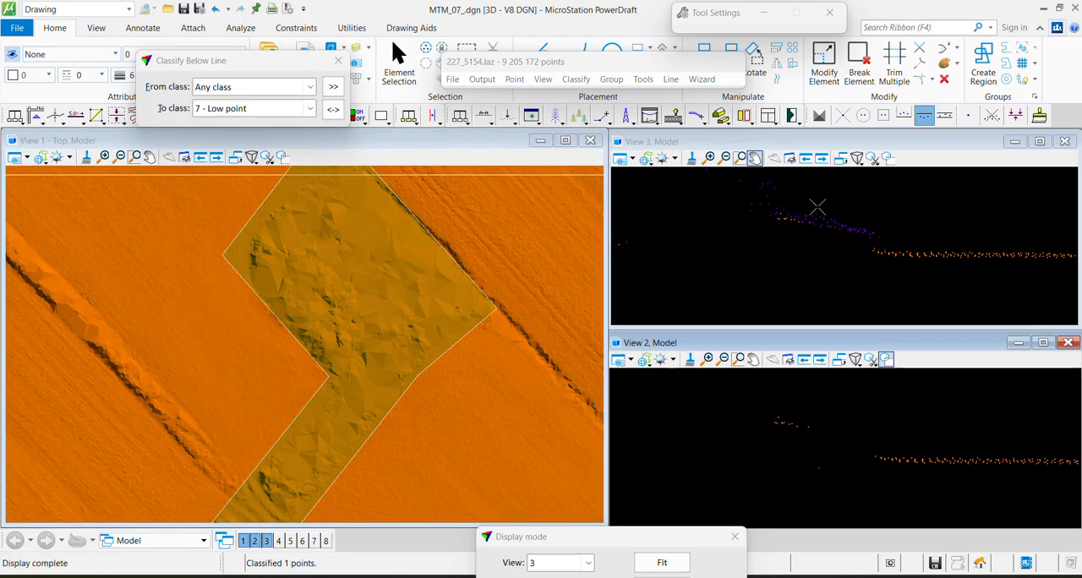
# Brush the lowest 0 - Unclassified points along the sloping bank to 2 - Ground with a 25-pixel circular brush
pyautogui.press('F3')
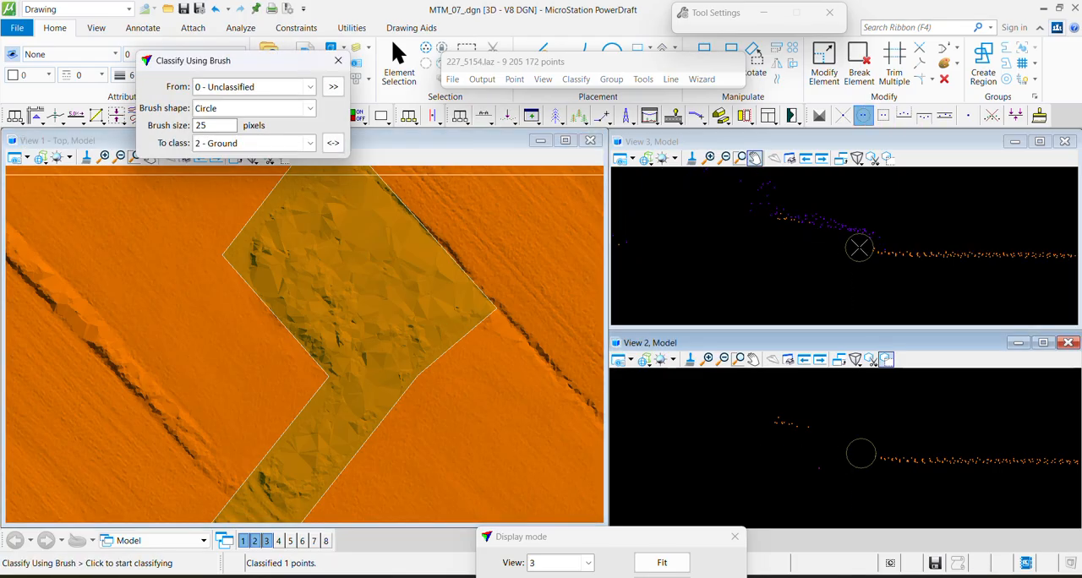
pyautogui.click(787, 235)
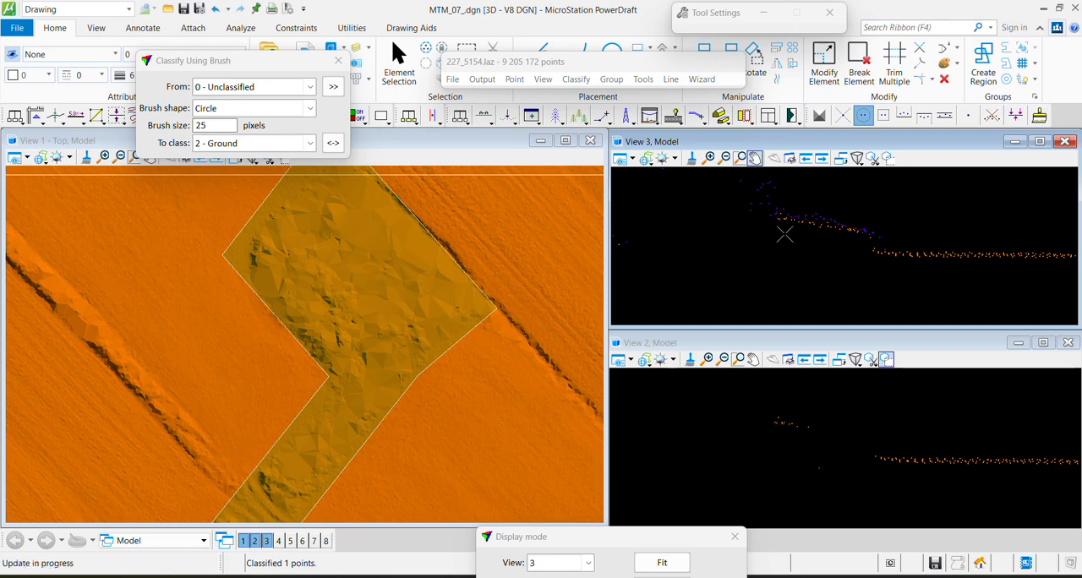
pyautogui.press('Escape')
# Draw a vertical section about 9.5 deep across the fenced patch to check the reclassified ground
pyautogui.scroll(-2, 372, 275)
pyautogui.scroll(-2, 386, 259)
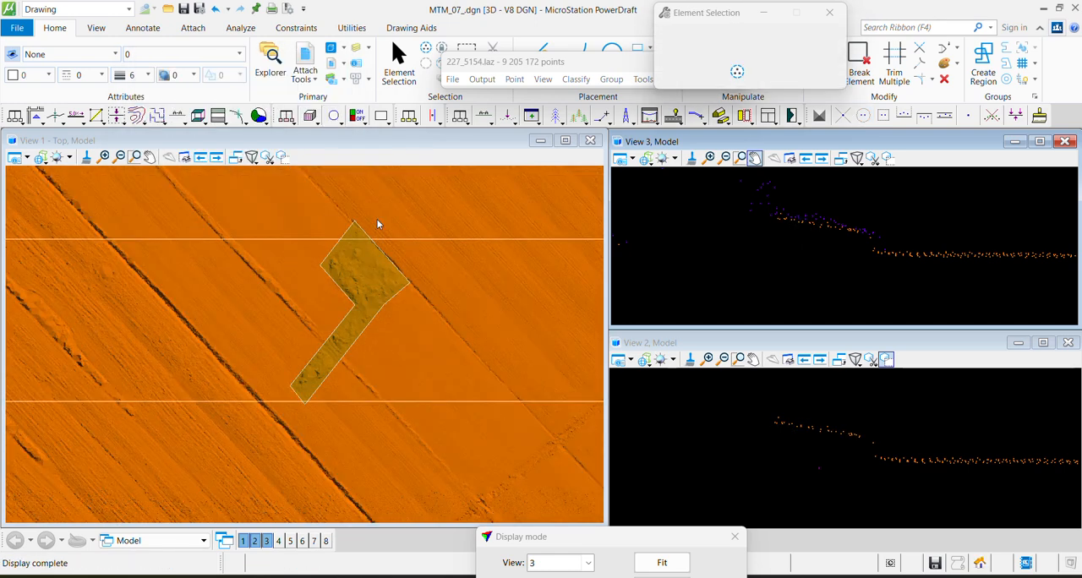
pyautogui.scroll(2, 377, 225)
pyautogui.press('F1')
pyautogui.click(397, 229)
pyautogui.click(284, 296)
pyautogui.click(929, 239)
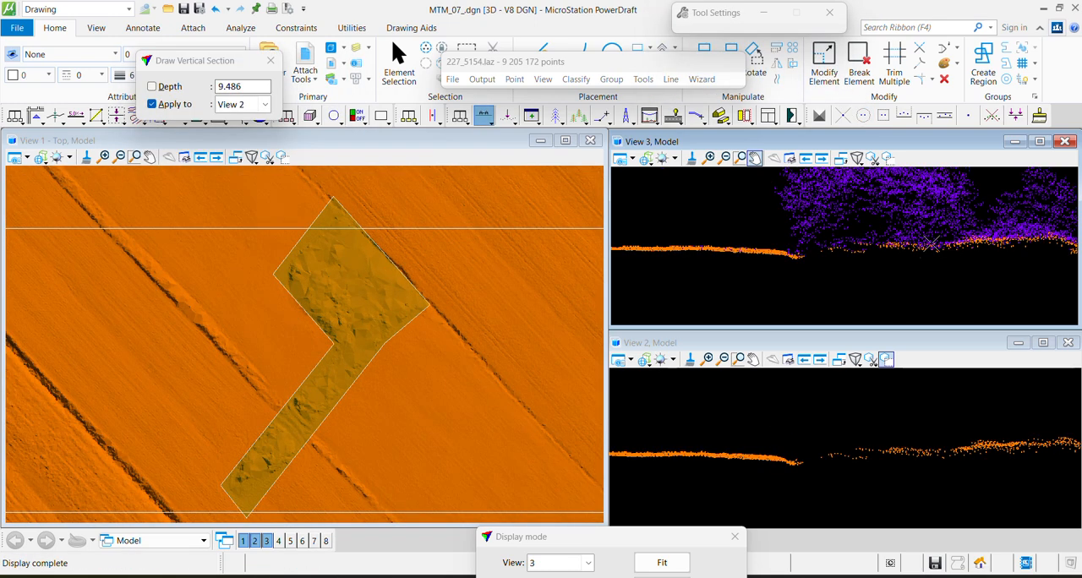
pyautogui.press('Escape')
# Draw a vertical section about 4.5 deep across the dark pit on the rough diagonal band further east
pyautogui.moveTo(575, 389); pyautogui.dragTo(15, 324, button='middle')
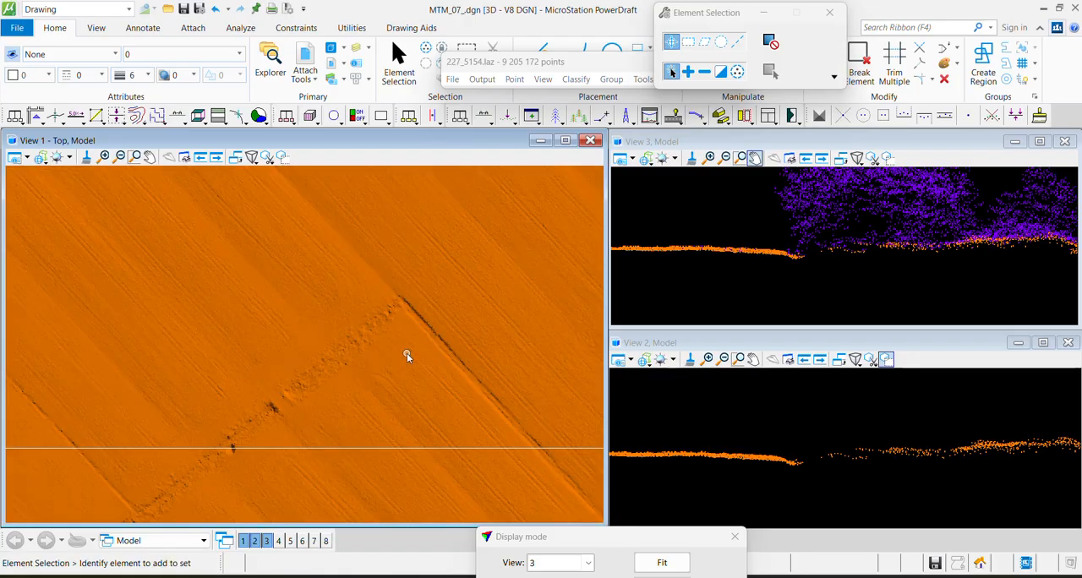
pyautogui.scroll(5, 273, 412)
pyautogui.press('F1')
pyautogui.click(219, 315)
pyautogui.click(379, 464)
pyautogui.click(392, 431)
# Redraw the section across the same dark pit with a depth of about 4.7
pyautogui.press('F1')
pyautogui.press('F1')
pyautogui.click(240, 304)
pyautogui.click(387, 471)
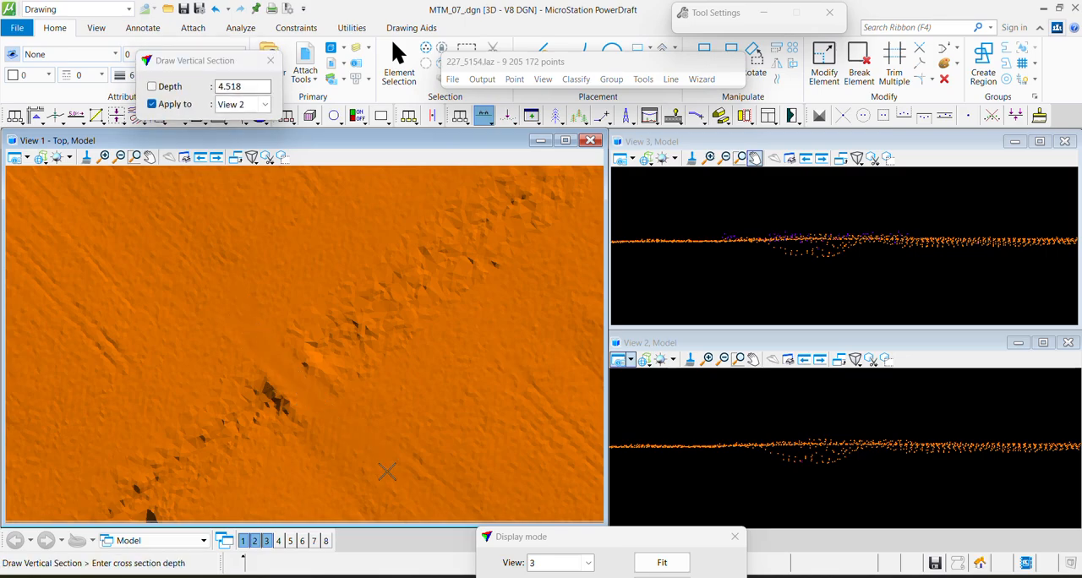
pyautogui.click(416, 447)
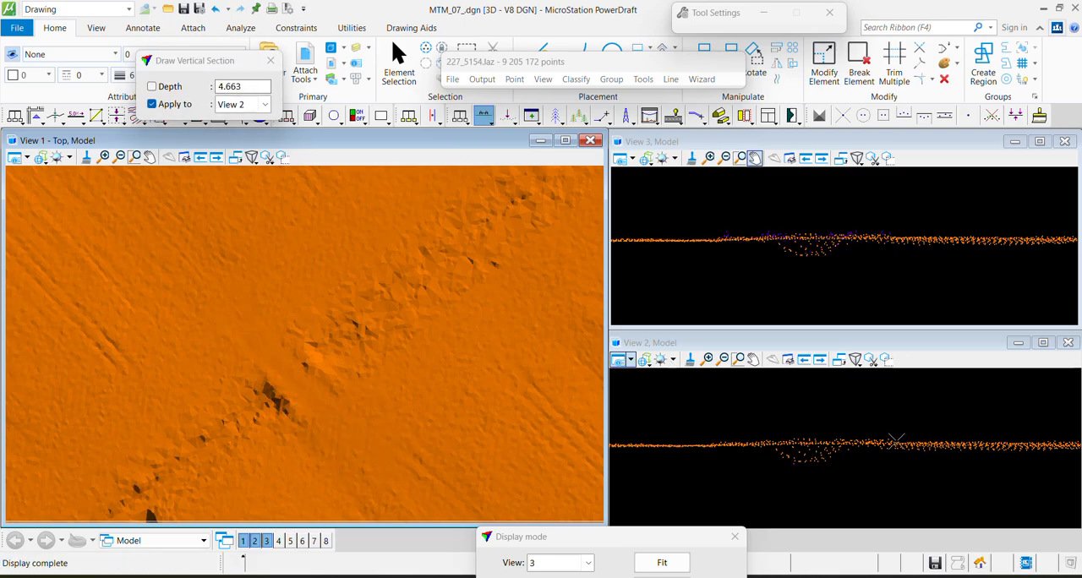
# Try to classify the points sagging below the ground line in the section to 7 - Low point
pyautogui.press('F2')
pyautogui.click(762, 448)
pyautogui.click(945, 436)
# Draw a vertical section across the dark hole beside the rough band, on the horizontal strip boundary
pyautogui.moveTo(236, 415); pyautogui.dragTo(420, 203, button='middle')
pyautogui.press('F1')
pyautogui.click(283, 273)
pyautogui.click(380, 391)
pyautogui.click(395, 330)
# Classify the stray point of any class beneath the ditch bottom in the section to 7 - Low point
pyautogui.press('F2')
pyautogui.press('F3')
pyautogui.click(726, 260)
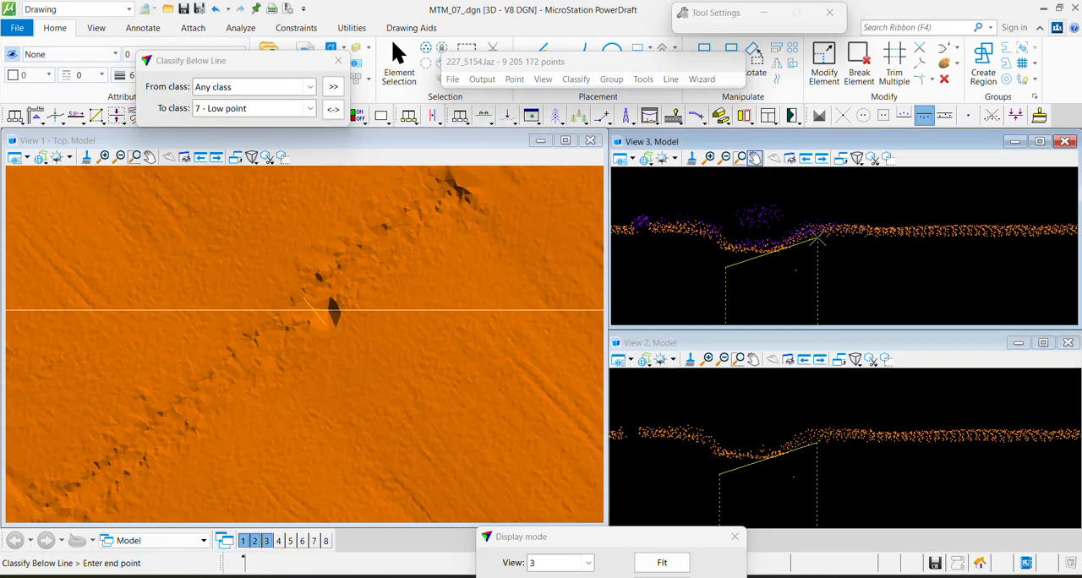
pyautogui.click(819, 240)
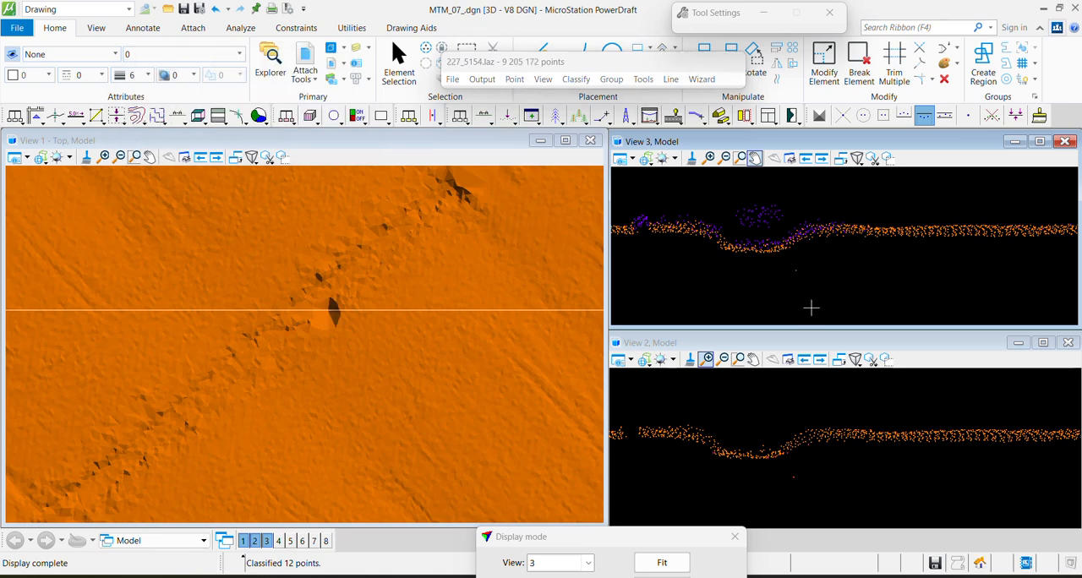
pyautogui.press('F2')
pyautogui.click(764, 308)
pyautogui.click(810, 249)
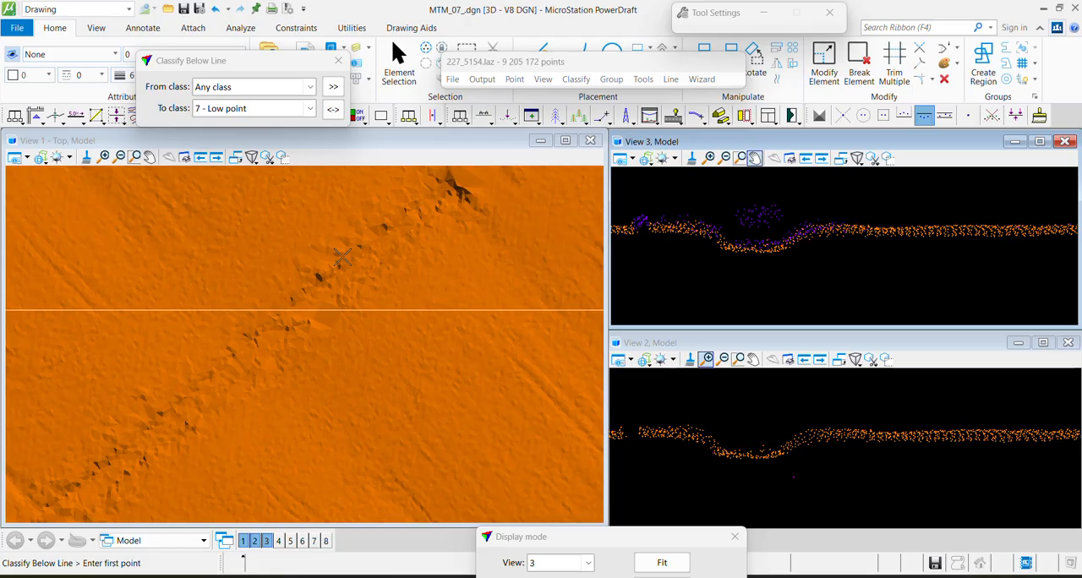
pyautogui.press('Escape')
# Examine the ground surface across the neighbouring strips for remaining holes, spikes and interrupted ditches
pyautogui.scroll(-2, 343, 257)
pyautogui.moveTo(526, 216); pyautogui.dragTo(130, 401, button='middle')
pyautogui.scroll(-1, 406, 267)
pyautogui.scroll(1, 486, 262)
pyautogui.scroll(1, 518, 319)
pyautogui.moveTo(532, 312); pyautogui.dragTo(102, 379, button='middle')
pyautogui.moveTo(151, 463); pyautogui.dragTo(504, 220, button='middle')
pyautogui.moveTo(334, 457); pyautogui.dragTo(362, 341, button='middle')
pyautogui.moveTo(189, 316); pyautogui.dragTo(410, 387, button='middle')
pyautogui.moveTo(141, 370); pyautogui.dragTo(412, 380, button='middle')
pyautogui.moveTo(165, 396); pyautogui.dragTo(522, 373, button='middle')
pyautogui.moveTo(133, 404)
pyautogui.mouseDown(button='middle')
pyautogui.moveTo(221, 392)
pyautogui.moveTo(223, 226)
pyautogui.mouseUp(button='middle')
# Draw a short vertical section across a ditch to check its bottom and banks
pyautogui.press('F1')
pyautogui.click(404, 230)
pyautogui.click(467, 286)
pyautogui.click(468, 276)
# Place a fence shape in Inside mode around the entire lidar tile
pyautogui.scroll(-5, 388, 322)
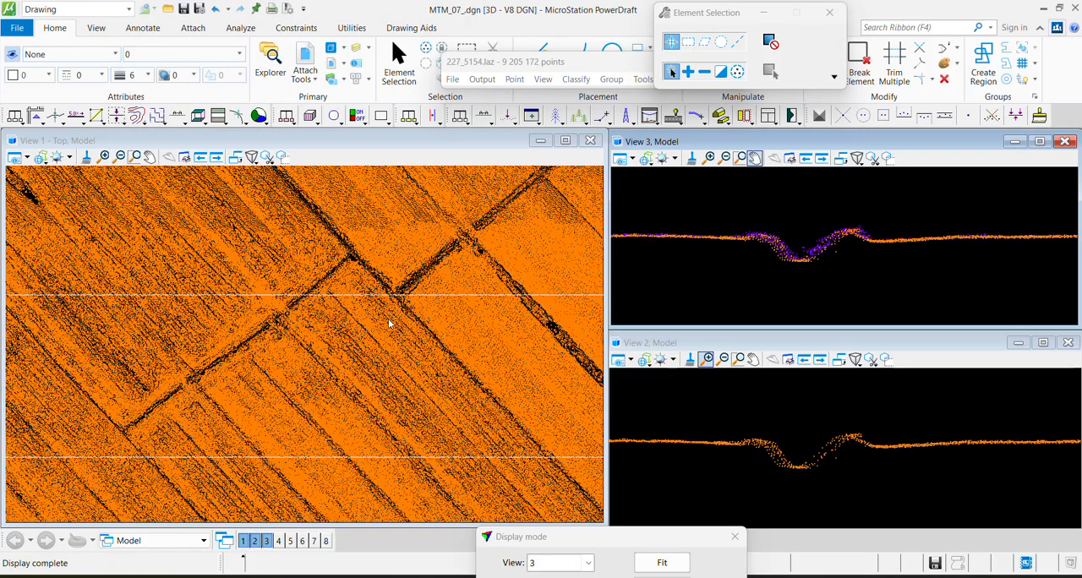
pyautogui.moveTo(510, 57); pyautogui.dragTo(177, 32)
pyautogui.click(467, 53)
pyautogui.click(299, 218)
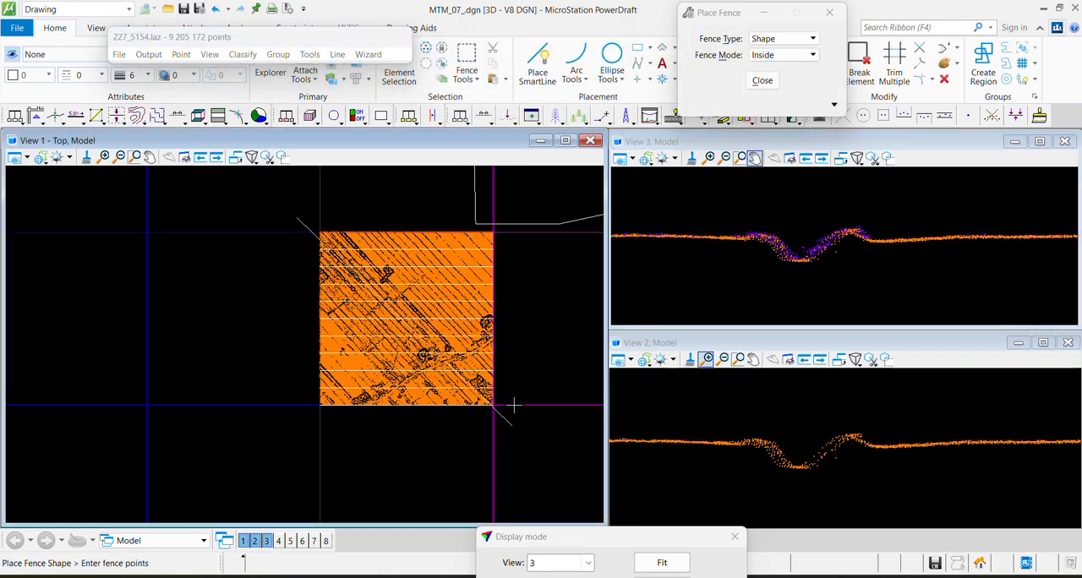
pyautogui.click(523, 215)
pyautogui.click(519, 462)
pyautogui.click(304, 449)
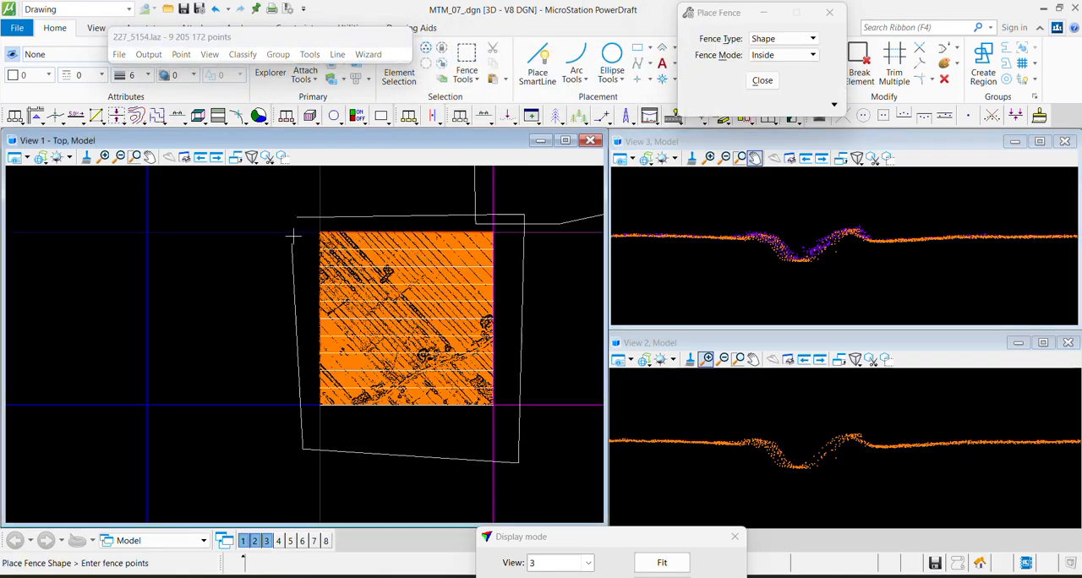
pyautogui.click(299, 216)
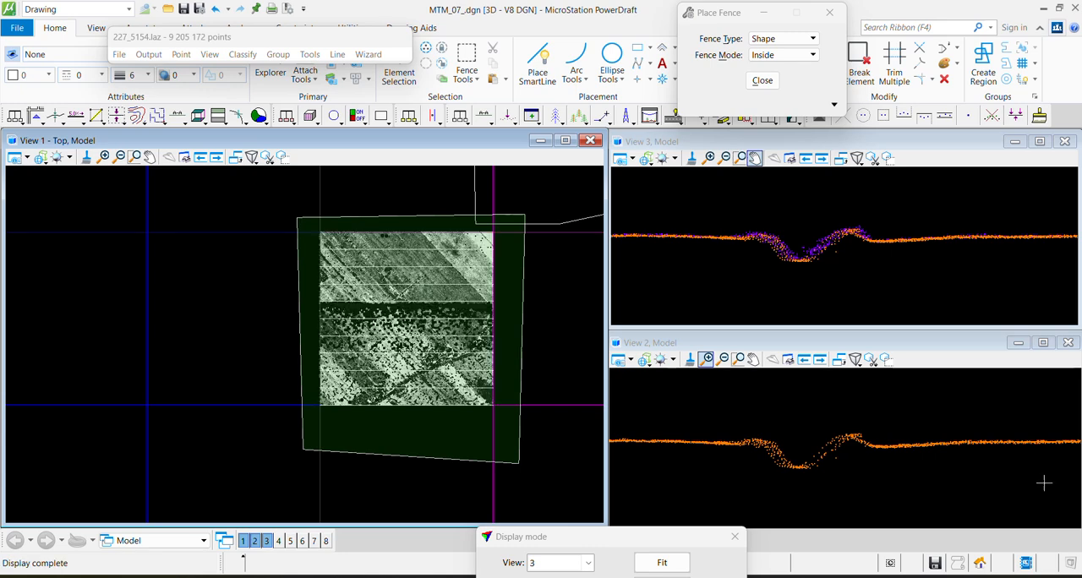
# Classify Below Surface from 2 - Ground to 7 - Low point inside the fence, with Planar surface, limit 2.0 and Z tolerance 0.05
pyautogui.scroll(3, 842, 460)
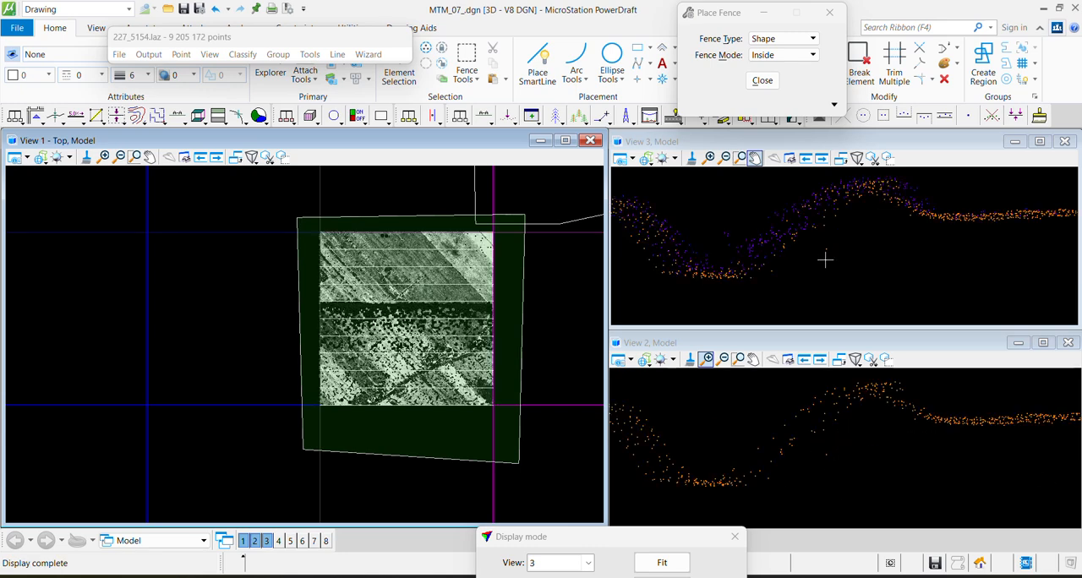
pyautogui.click(243, 54)
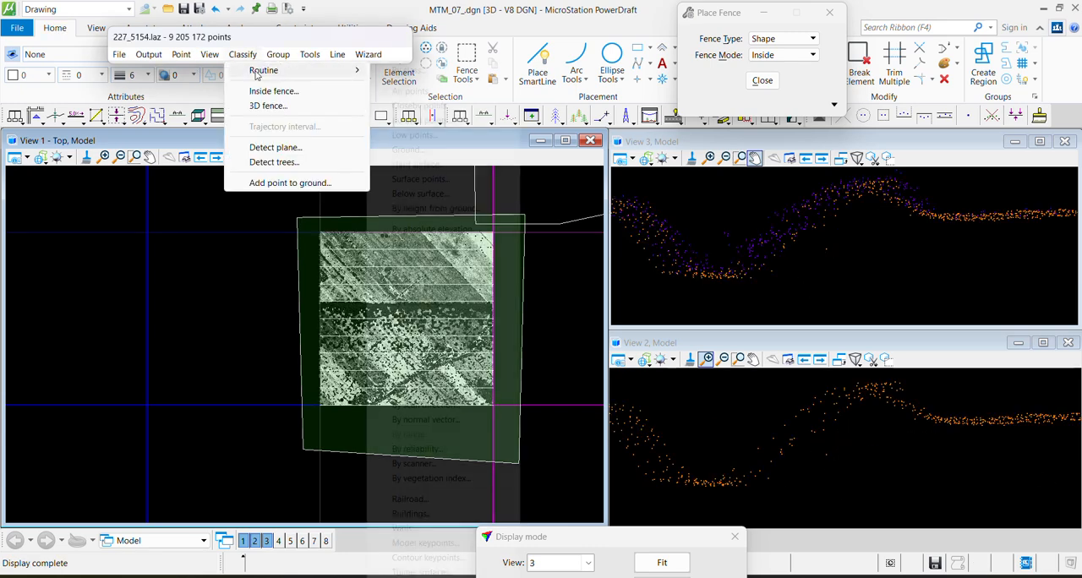
pyautogui.moveTo(288, 70)
pyautogui.click(420, 194)
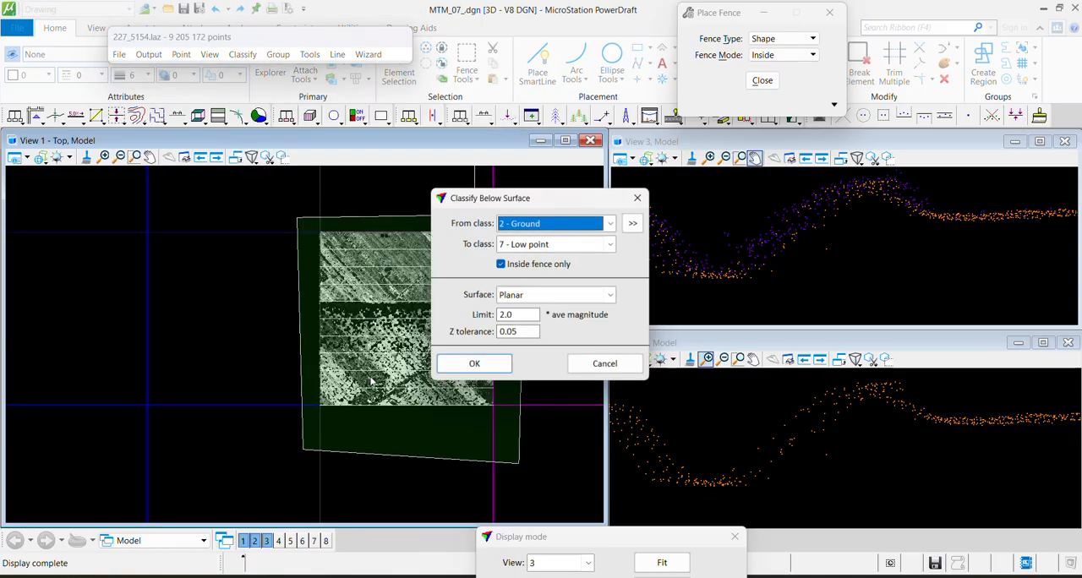
pyautogui.press('Tab')
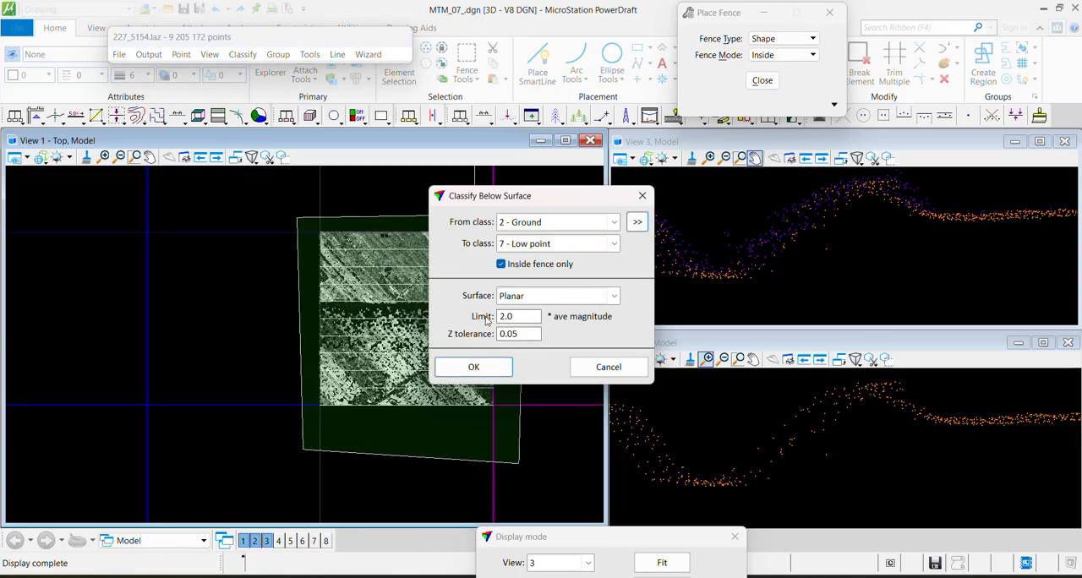
pyautogui.click(499, 367)
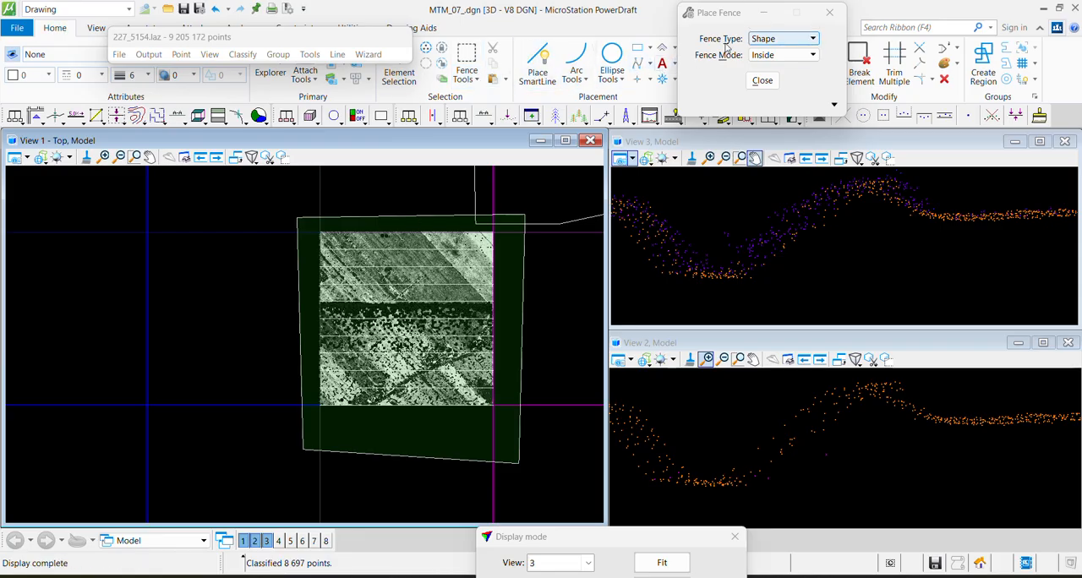
# Clear the fence around the tile and bring the ground points close up in the top view
pyautogui.moveTo(366, 41); pyautogui.dragTo(321, 73)
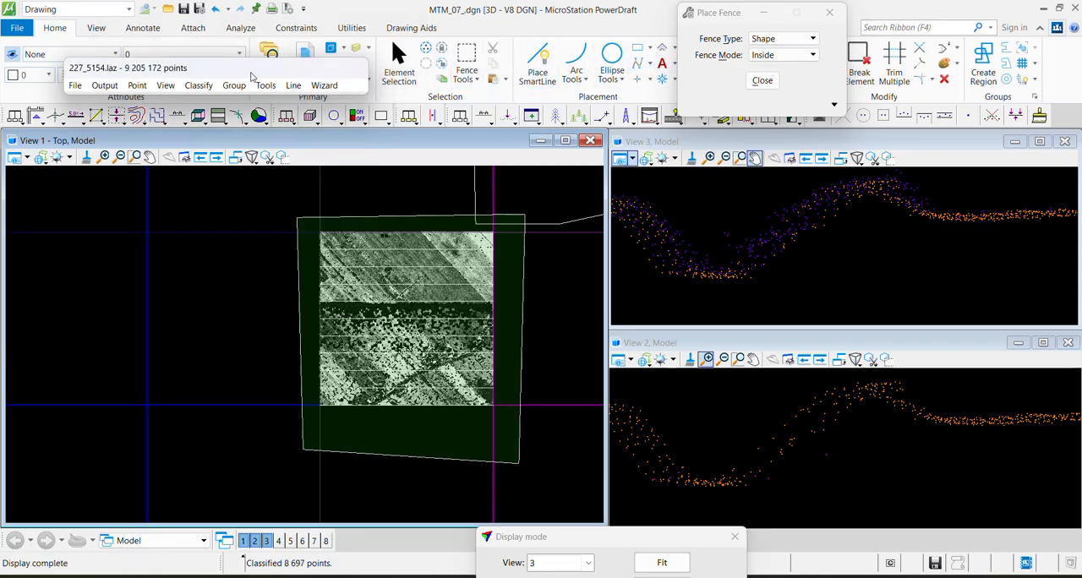
pyautogui.click(399, 59)
pyautogui.click(265, 303)
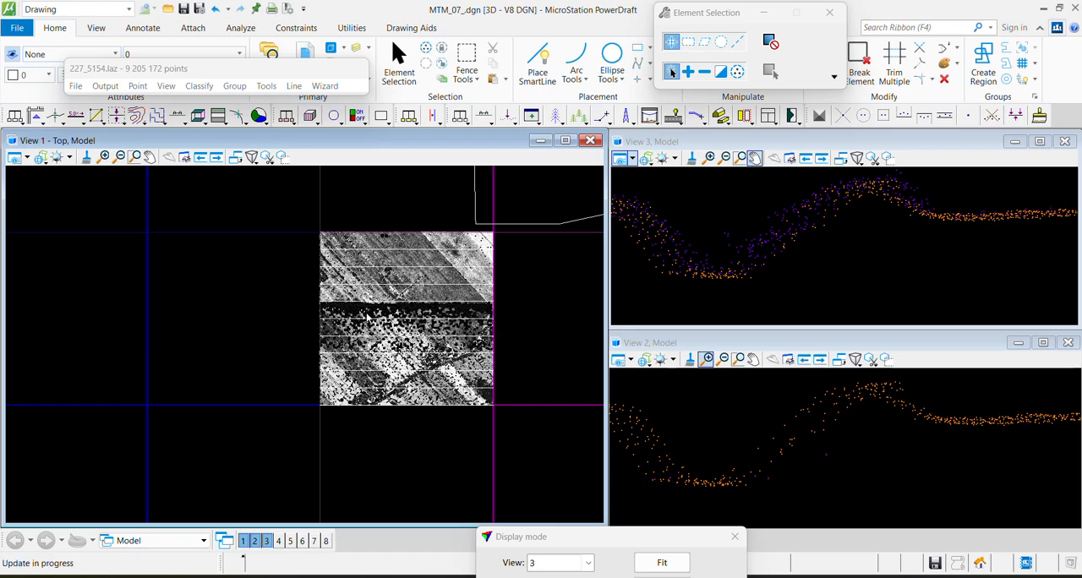
pyautogui.scroll(8, 380, 255)
pyautogui.scroll(2, 488, 376)
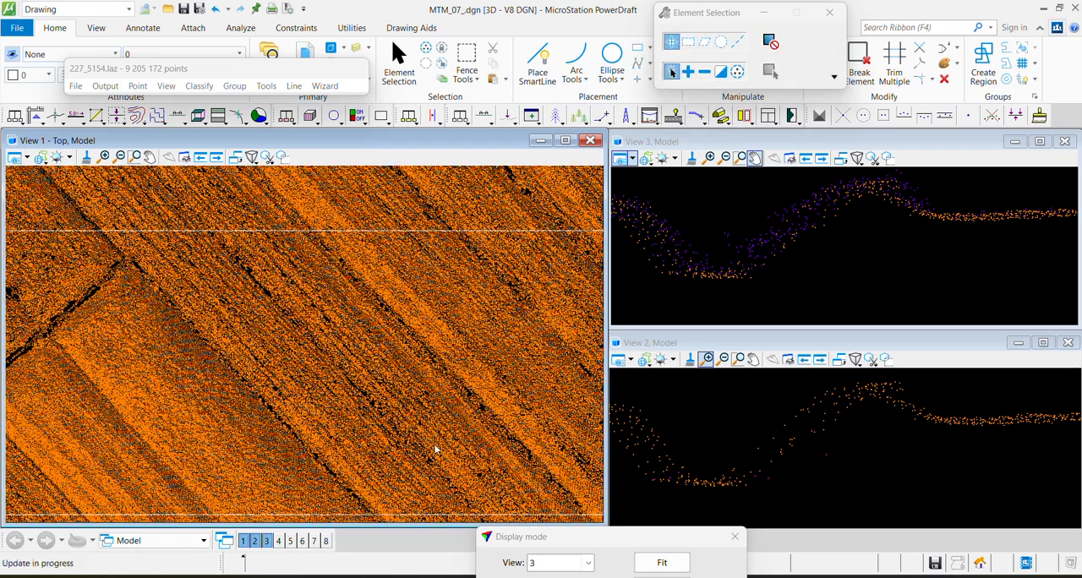
# Show class 7 - Low point together with 2 - Ground in the shaded display of View 1
pyautogui.moveTo(595, 543); pyautogui.dragTo(751, 56)
pyautogui.click(657, 370)
pyautogui.scroll(2, 696, 77)
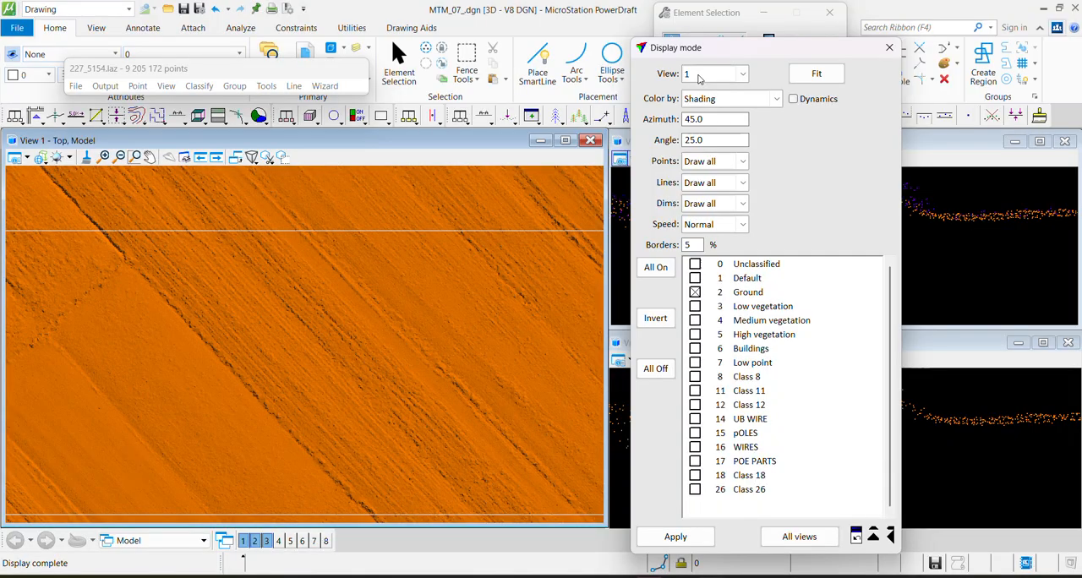
pyautogui.click(695, 363)
pyautogui.click(676, 537)
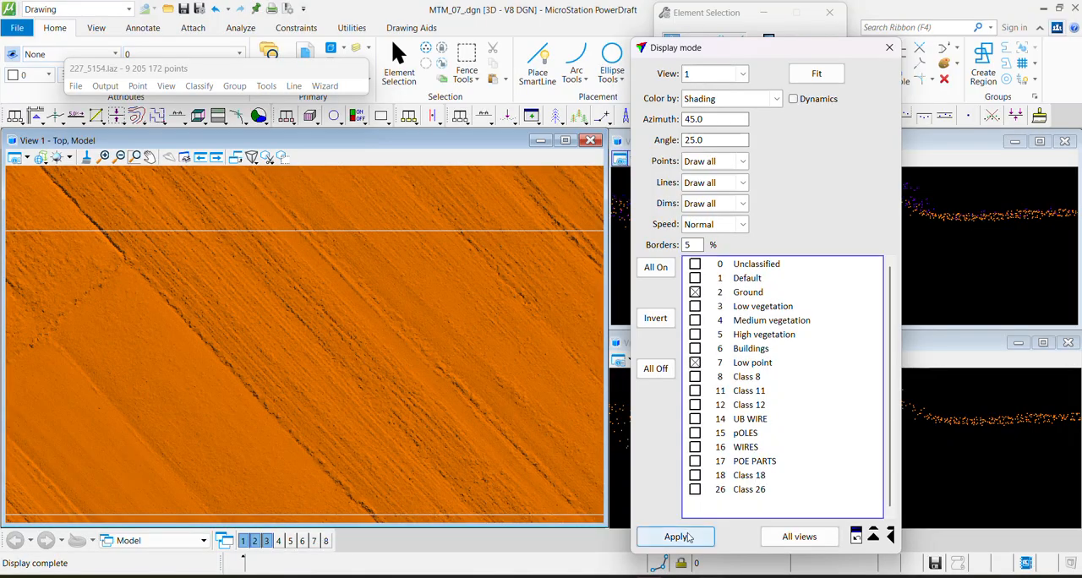
# Draw a vertical section about 1.99 deep across the row of low points to inspect them in profile
pyautogui.moveTo(235, 239); pyautogui.dragTo(459, 194, button='middle')
pyautogui.scroll(2, 260, 267)
pyautogui.scroll(2, 261, 264)
pyautogui.press('F1')
pyautogui.click(164, 181)
pyautogui.click(294, 321)
pyautogui.click(297, 311)
pyautogui.moveTo(759, 48); pyautogui.dragTo(687, 551)
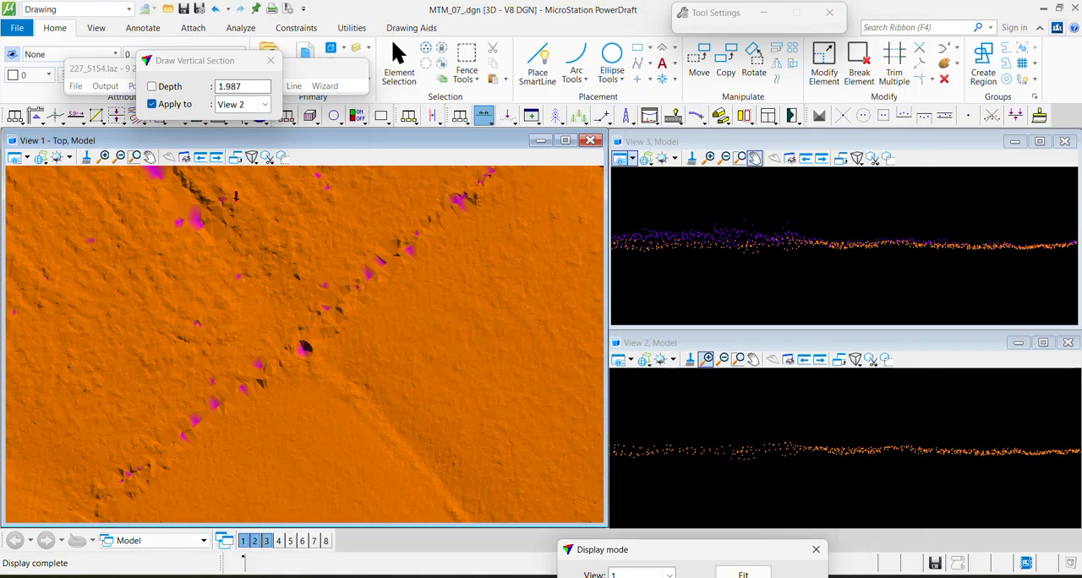
# Draw a wide vertical section around the isolated low points beside the long diagonal ditch
pyautogui.scroll(-2, 237, 255)
pyautogui.moveTo(269, 395); pyautogui.dragTo(411, 275, button='middle')
pyautogui.moveTo(159, 396); pyautogui.dragTo(326, 274, button='middle')
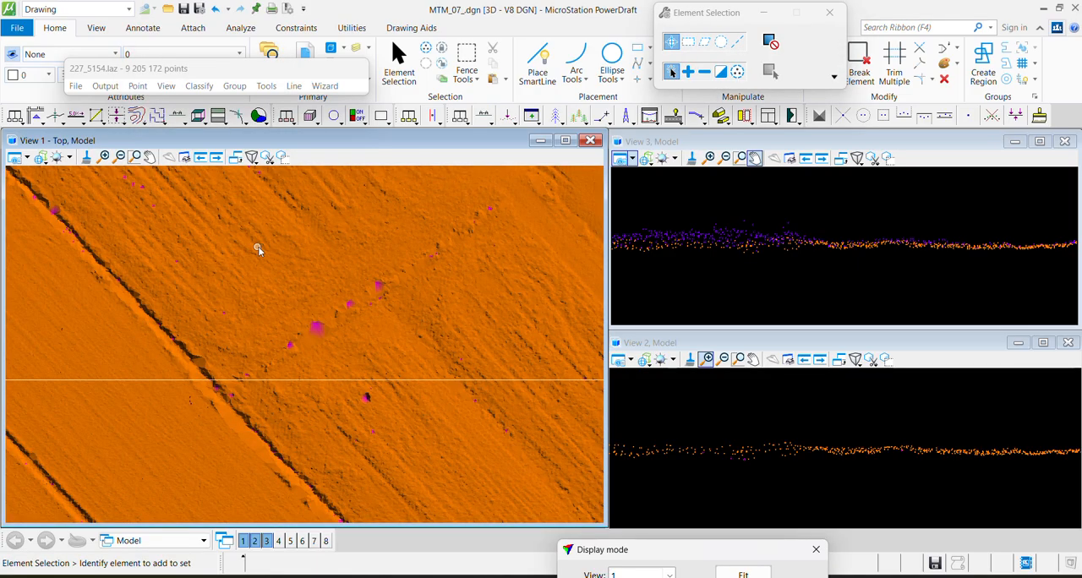
pyautogui.press('F1')
pyautogui.click(407, 393)
pyautogui.click(429, 430)
pyautogui.click(248, 372)
# Draw a vertical section about 7.8 deep across a ditch in the adjoining fields to check its low points
pyautogui.moveTo(229, 416); pyautogui.dragTo(415, 299, button='middle')
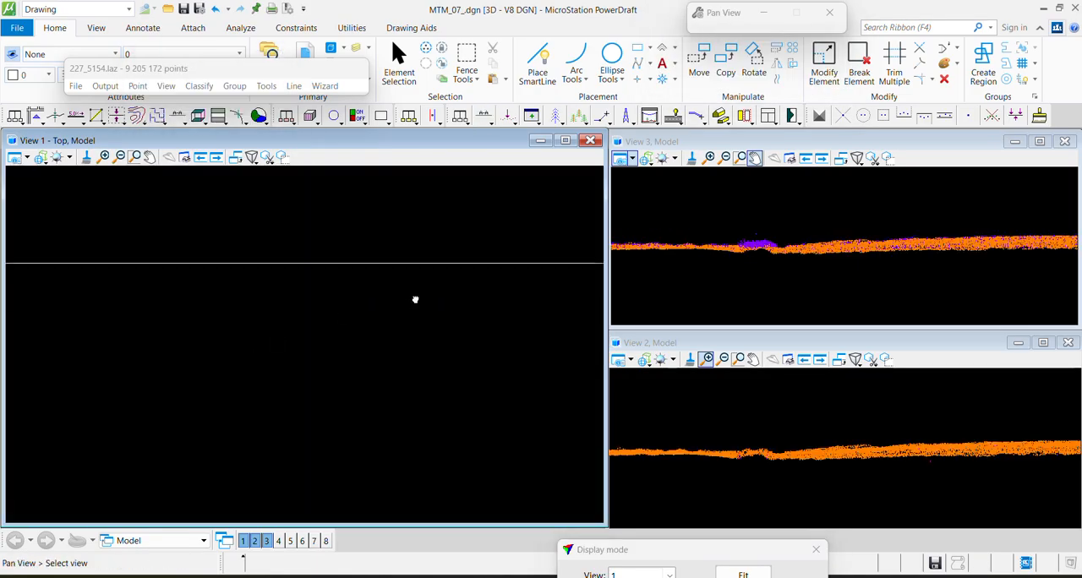
pyautogui.moveTo(184, 446); pyautogui.dragTo(420, 273, button='middle')
pyautogui.press('F1')
pyautogui.click(325, 423)
pyautogui.click(392, 275)
pyautogui.click(394, 276)
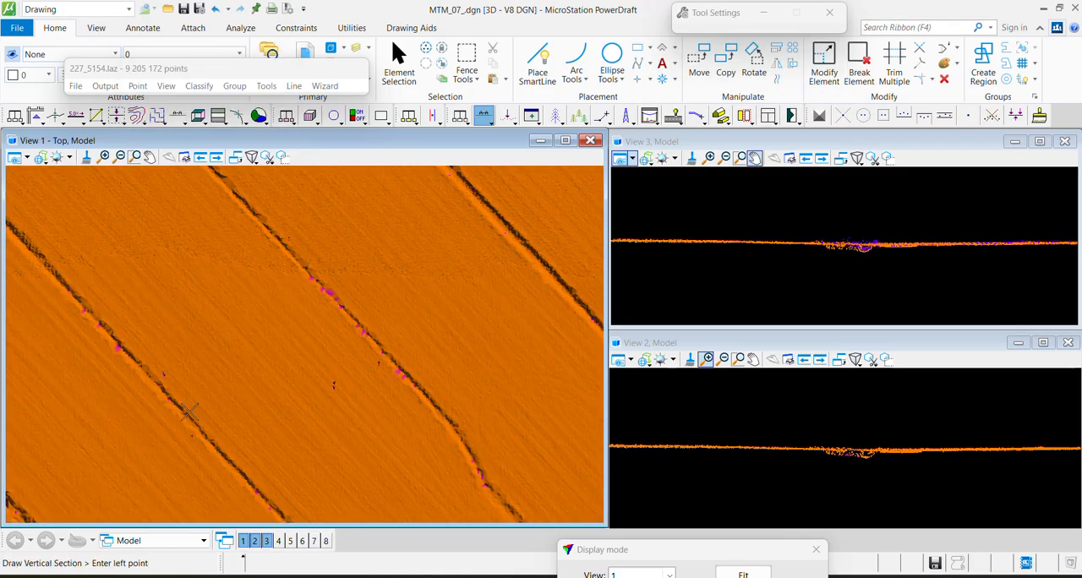
# Draw a vertical section about 48.5 deep over the ditch lined with low points and examine it closely
pyautogui.moveTo(187, 440); pyautogui.dragTo(384, 345, button='middle')
pyautogui.press('F1')
pyautogui.click(176, 457)
pyautogui.click(305, 355)
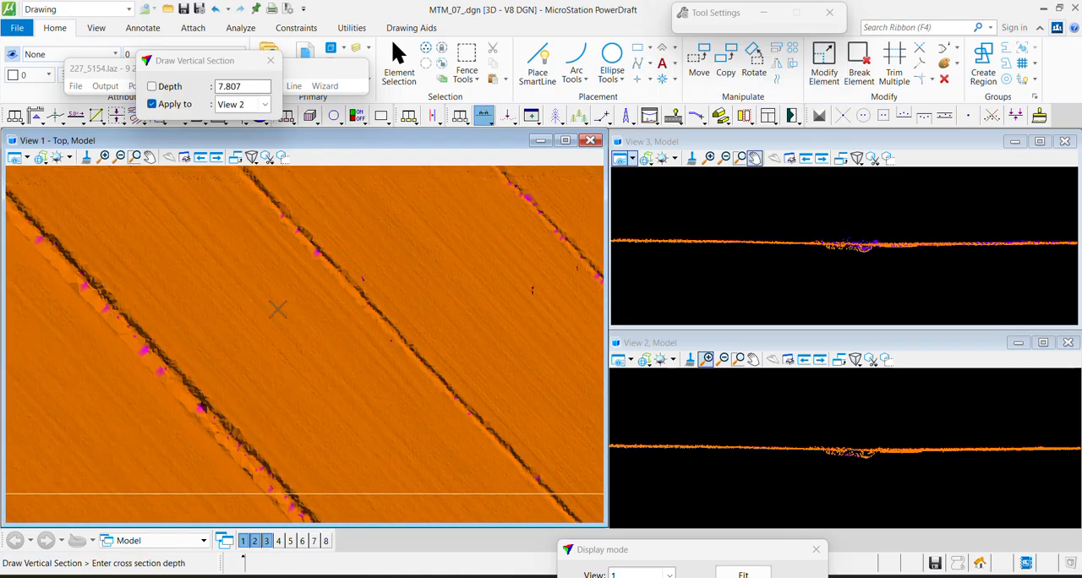
pyautogui.click(575, 440)
pyautogui.click(691, 360)
pyautogui.scroll(3, 768, 450)
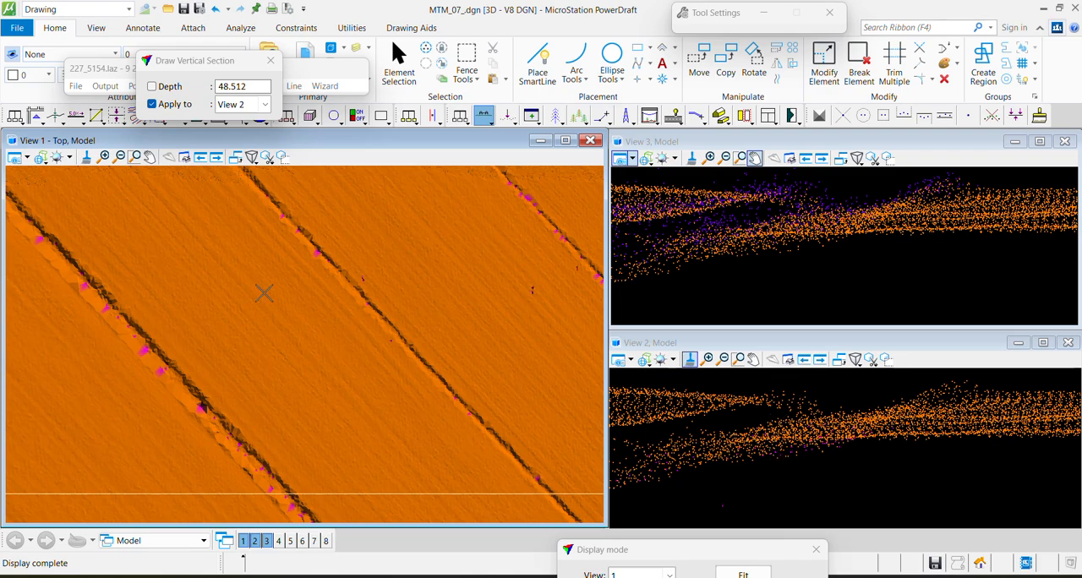
# Draw a vertical section about 3.9 deep across the neighbouring ditch to check the points at its bottom
pyautogui.moveTo(492, 200); pyautogui.dragTo(249, 414, button='middle')
pyautogui.press('F1')
pyautogui.click(244, 437)
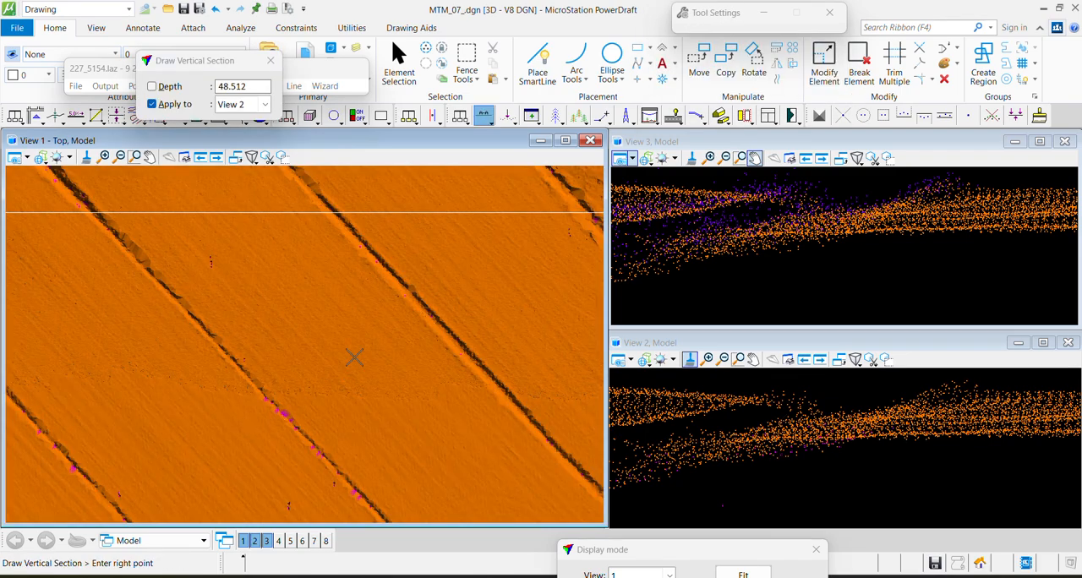
pyautogui.click(355, 357)
pyautogui.click(357, 359)
pyautogui.scroll(3, 757, 458)
pyautogui.click(703, 428)
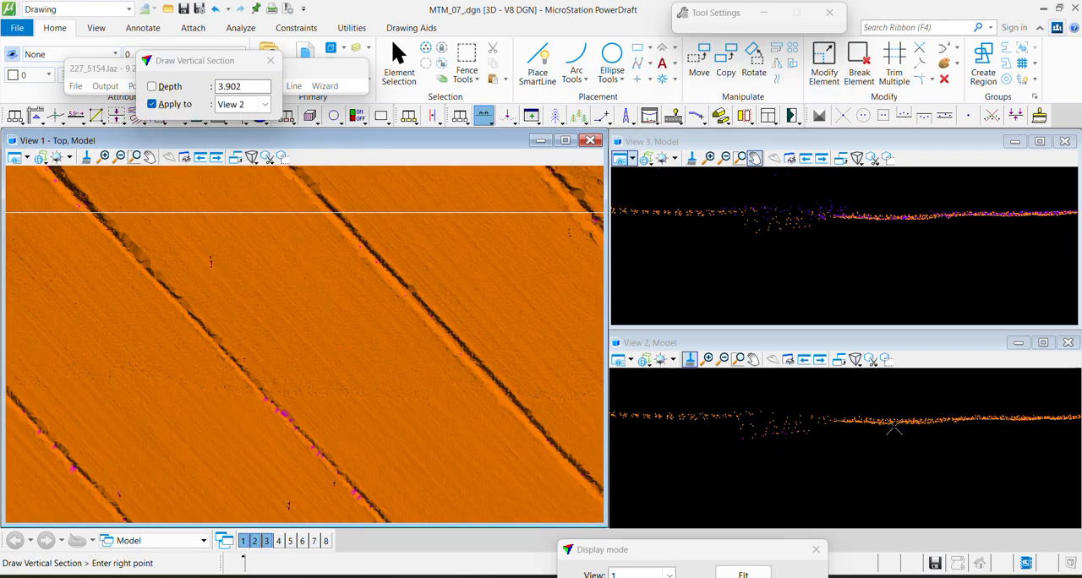
# Place a Block fence in Inside mode around the entire lidar tile
pyautogui.press('Escape')
pyautogui.scroll(-8, 209, 345)
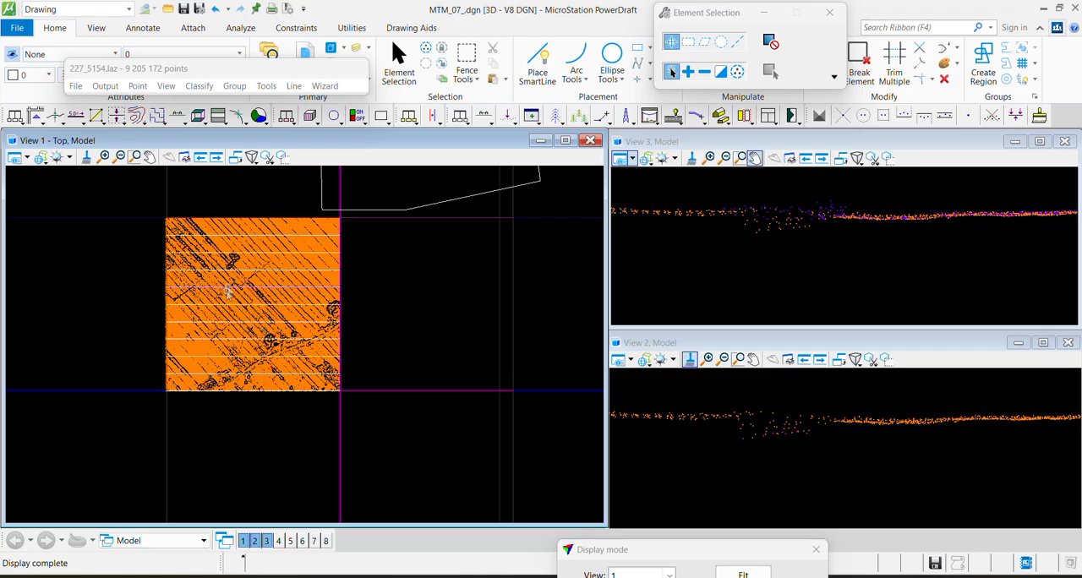
pyautogui.moveTo(222, 288); pyautogui.dragTo(238, 320, button='middle')
pyautogui.click(468, 61)
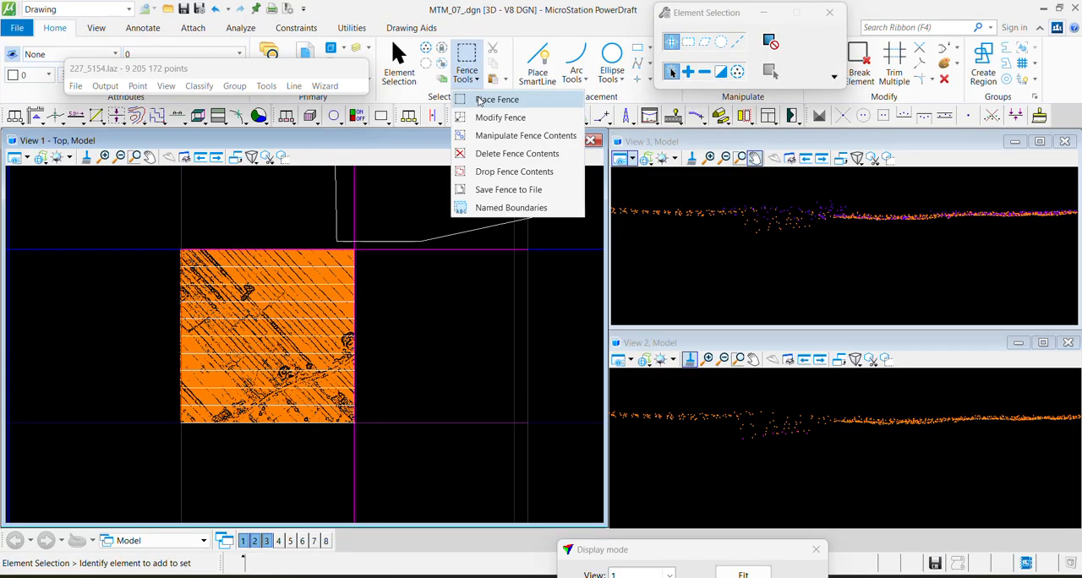
pyautogui.click(503, 136)
pyautogui.click(766, 40)
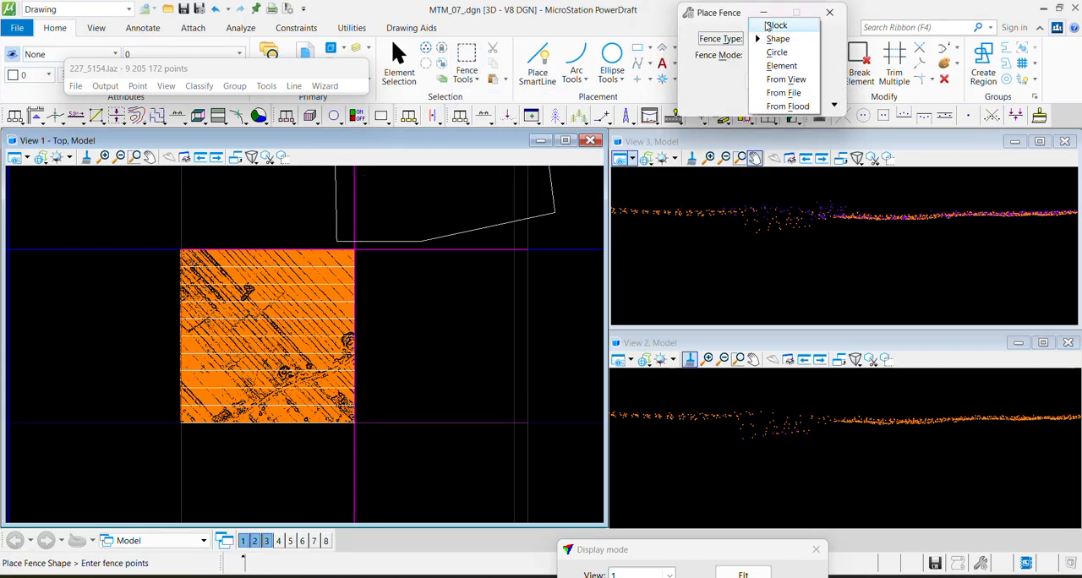
pyautogui.click(778, 25)
pyautogui.click(165, 237)
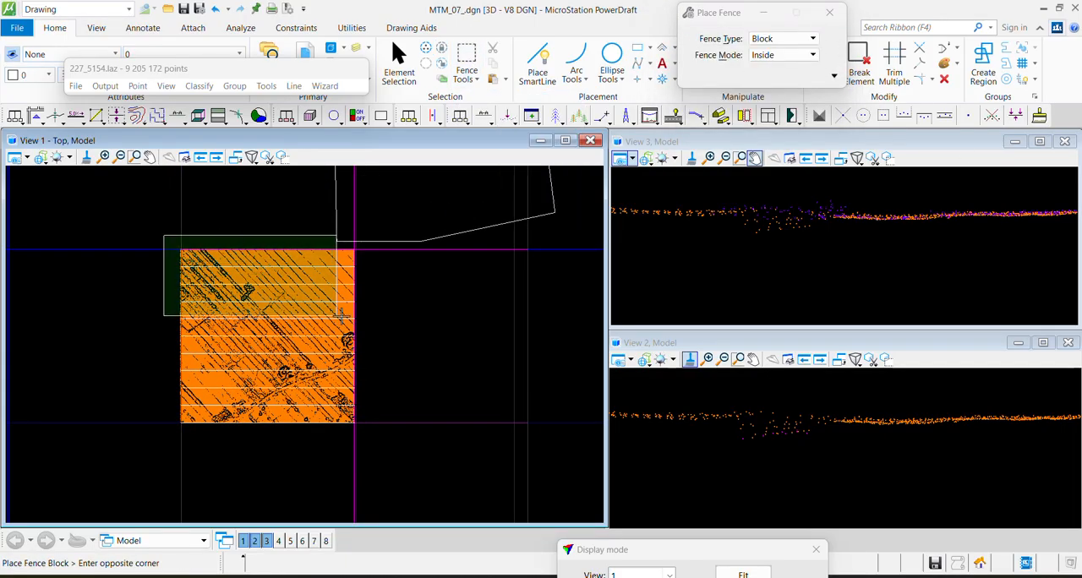
pyautogui.click(397, 455)
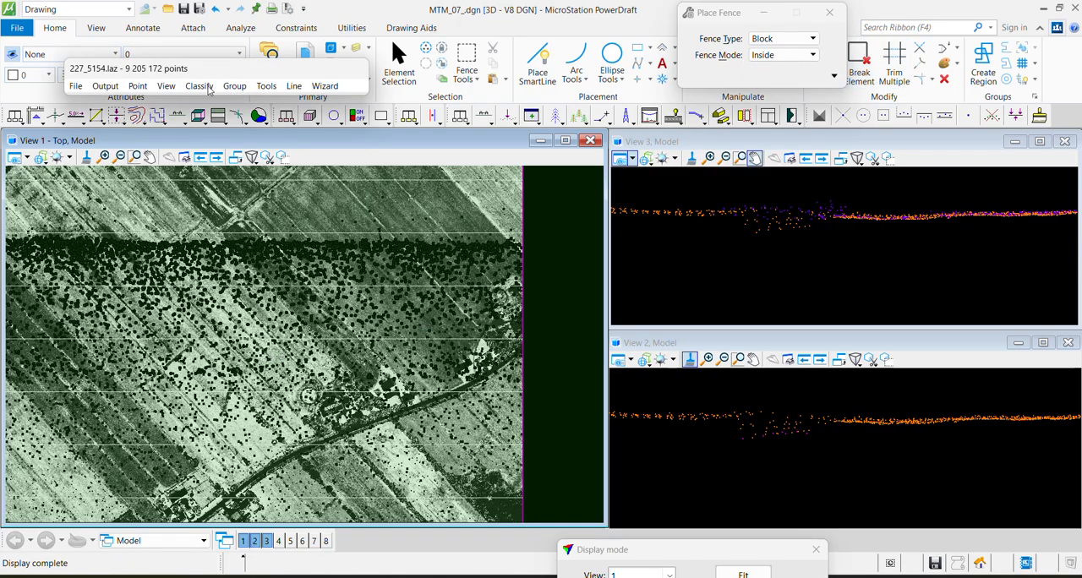
pyautogui.click(207, 87)
pyautogui.moveTo(223, 101)
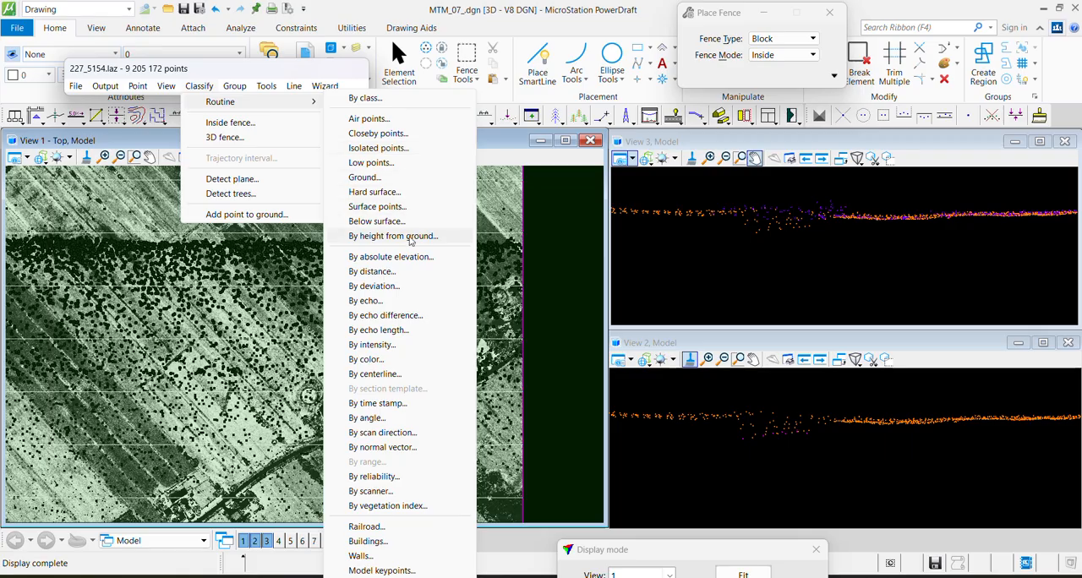
pyautogui.click(411, 236)
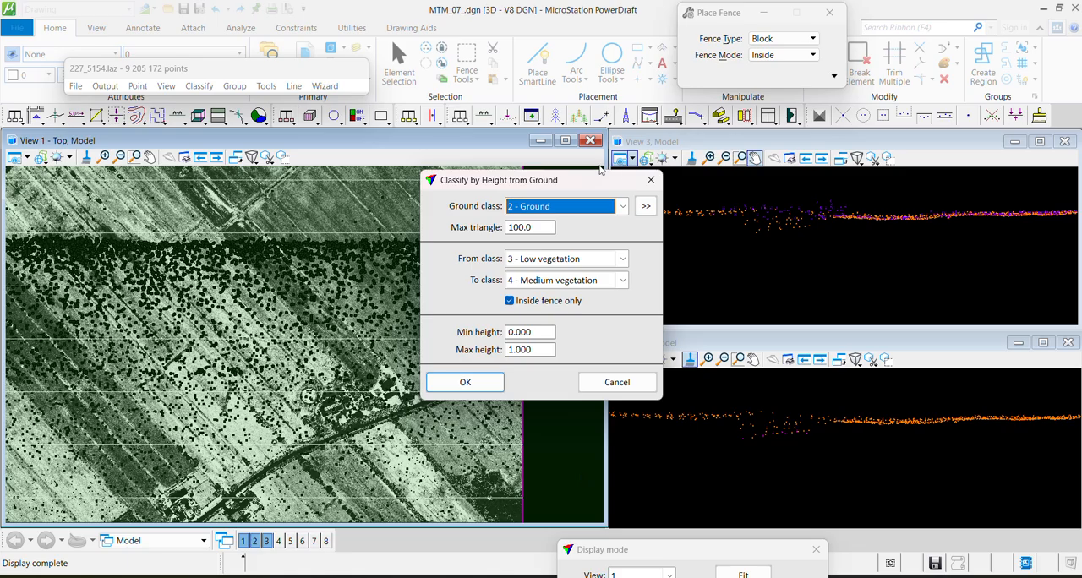
pyautogui.click(651, 180)
pyautogui.scroll(-3, 788, 410)
pyautogui.moveTo(788, 410); pyautogui.dragTo(870, 461, button='middle')
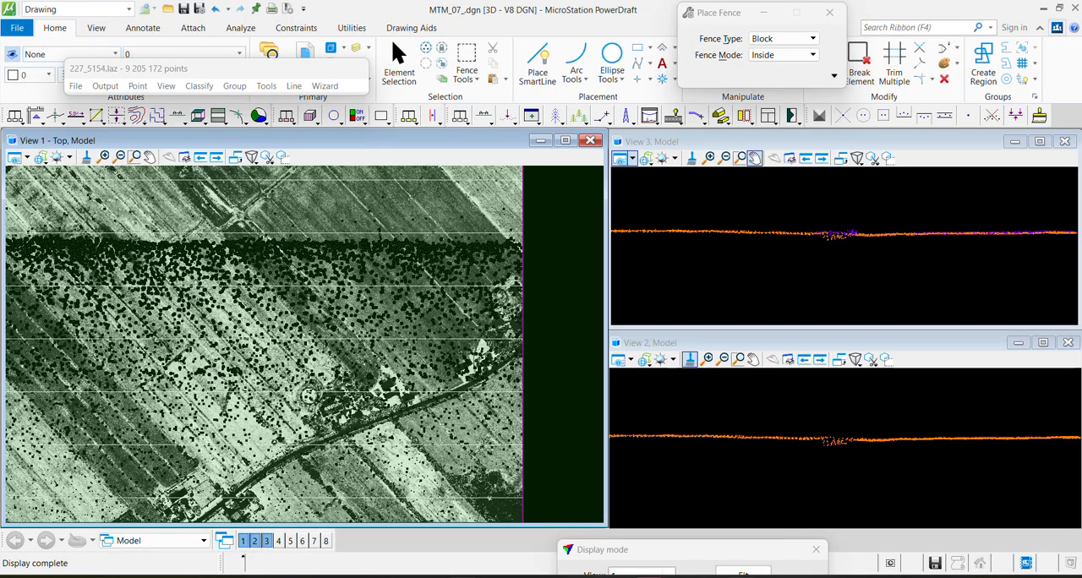
# Switch to Paint and sketch a yellow ground line with a red zero mark and two red trees standing on it
pyautogui.hotkey('alt', 'Tab')
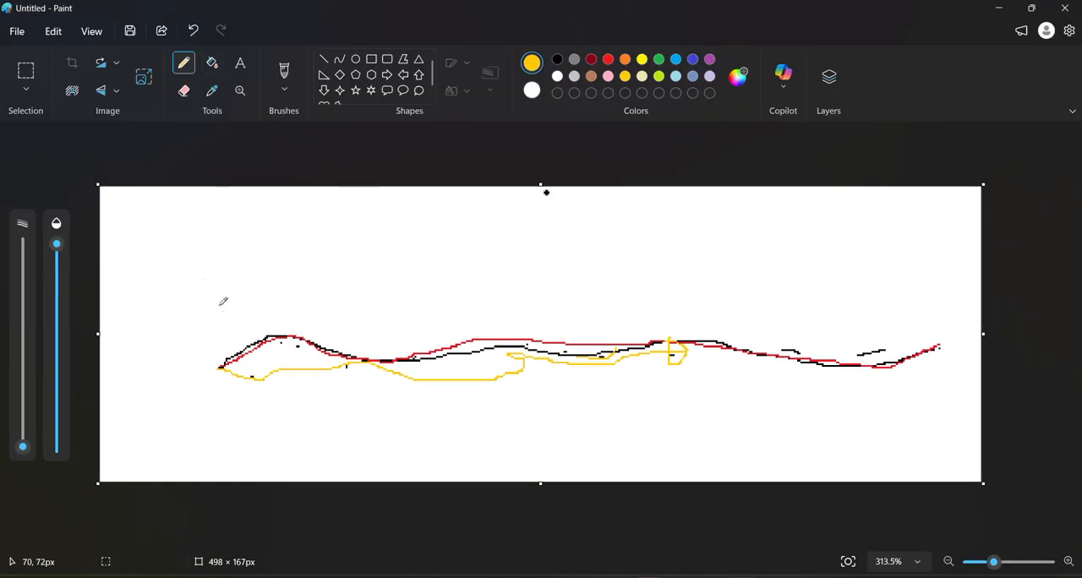
pyautogui.moveTo(217, 261); pyautogui.dragTo(912, 237)
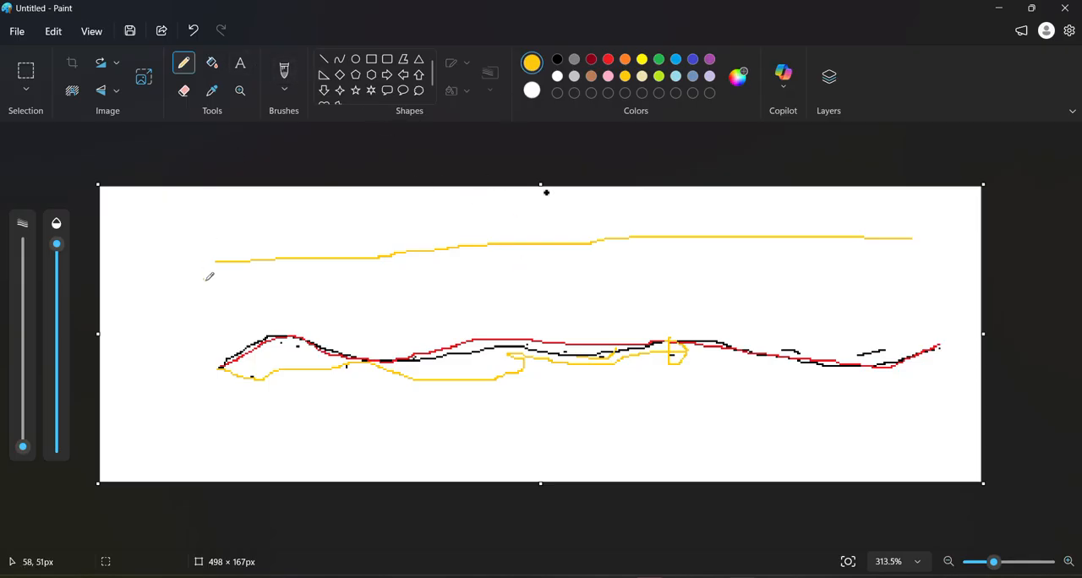
pyautogui.click(608, 60)
pyautogui.moveTo(193, 260)
pyautogui.mouseDown()
pyautogui.moveTo(211, 272)
pyautogui.moveTo(210, 253)
pyautogui.mouseUp()
pyautogui.moveTo(321, 257)
pyautogui.mouseDown()
pyautogui.moveTo(327, 219)
pyautogui.moveTo(307, 199)
pyautogui.moveTo(342, 236)
pyautogui.moveTo(304, 232)
pyautogui.moveTo(310, 253)
pyautogui.mouseUp()
pyautogui.moveTo(438, 248)
pyautogui.mouseDown()
pyautogui.moveTo(440, 219)
pyautogui.moveTo(490, 213)
pyautogui.moveTo(392, 225)
pyautogui.moveTo(480, 209)
pyautogui.moveTo(498, 218)
pyautogui.mouseUp()
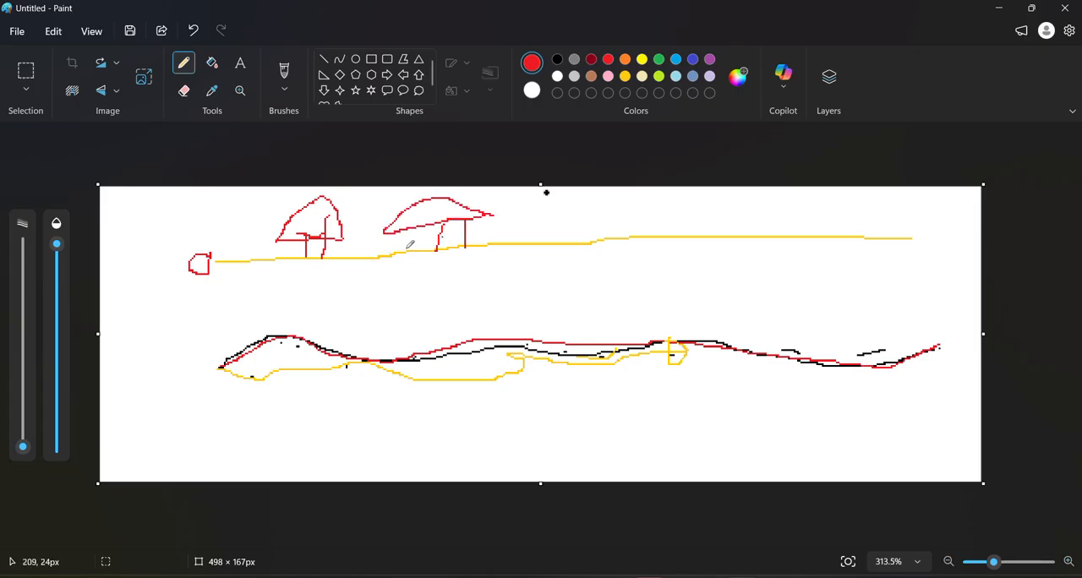
# Sketch scattered short red dashes below the yellow ground line to represent points beneath the ground
pyautogui.moveTo(262, 274); pyautogui.dragTo(275, 274)
pyautogui.moveTo(335, 276); pyautogui.dragTo(356, 276)
pyautogui.moveTo(421, 276); pyautogui.dragTo(487, 276)
pyautogui.moveTo(540, 272); pyautogui.dragTo(566, 268)
pyautogui.moveTo(670, 252); pyautogui.dragTo(682, 251)
pyautogui.moveTo(761, 251); pyautogui.dragTo(767, 257)
pyautogui.moveTo(814, 290); pyautogui.dragTo(830, 291)
pyautogui.click(961, 315)
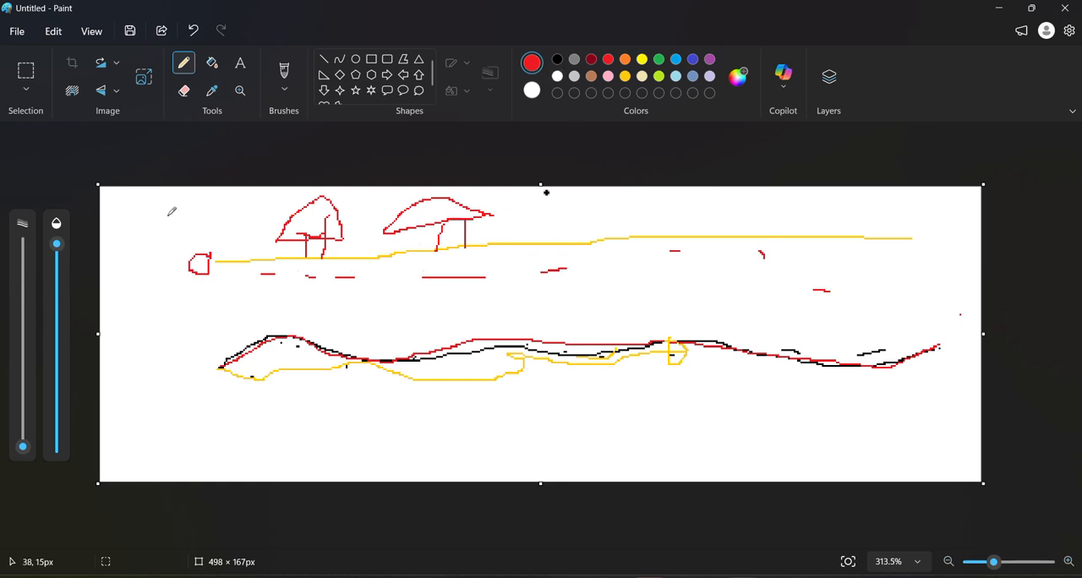
# Write the red height ranges from +1 to ∞ above the ground line and from -1 to ∞ below it
pyautogui.moveTo(168, 216)
pyautogui.mouseDown()
pyautogui.moveTo(198, 216)
pyautogui.moveTo(183, 228)
pyautogui.moveTo(212, 232)
pyautogui.mouseUp()
pyautogui.moveTo(256, 196); pyautogui.dragTo(332, 190)
pyautogui.moveTo(257, 217)
pyautogui.mouseDown()
pyautogui.moveTo(271, 212)
pyautogui.moveTo(234, 223)
pyautogui.mouseUp()
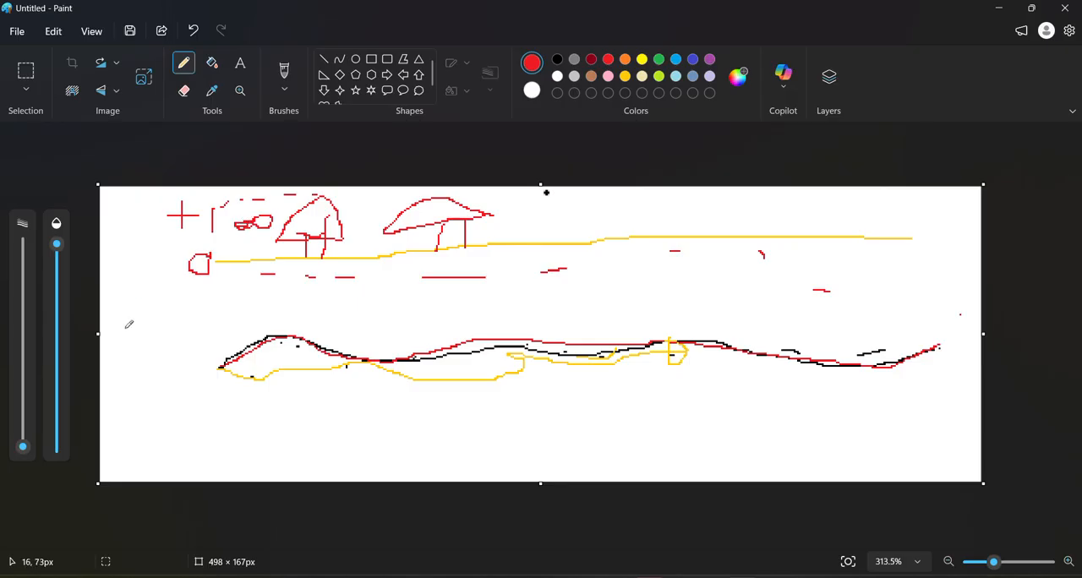
pyautogui.moveTo(151, 315); pyautogui.dragTo(293, 311)
pyautogui.click(219, 317)
pyautogui.click(268, 314)
pyautogui.moveTo(321, 302)
pyautogui.mouseDown()
pyautogui.moveTo(340, 288)
pyautogui.moveTo(367, 304)
pyautogui.moveTo(342, 292)
pyautogui.mouseUp()
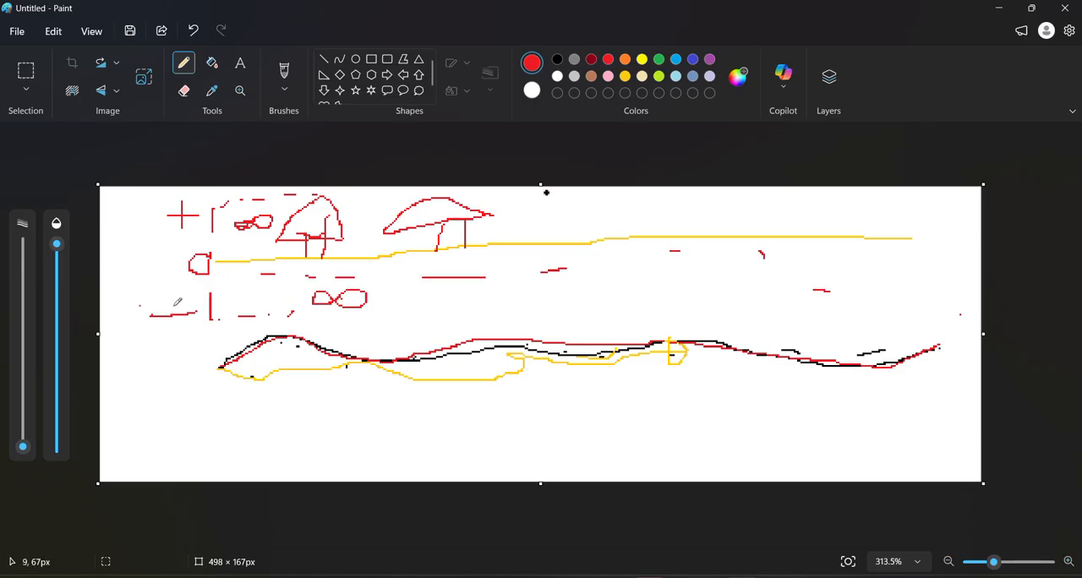
# Draw red arrows pointing up and down from the yellow ground line and a red circle at its far end
pyautogui.moveTo(580, 242)
pyautogui.mouseDown()
pyautogui.moveTo(596, 332)
pyautogui.moveTo(616, 296)
pyautogui.mouseUp()
pyautogui.moveTo(581, 241)
pyautogui.mouseDown()
pyautogui.moveTo(583, 182)
pyautogui.moveTo(602, 206)
pyautogui.mouseUp()
pyautogui.moveTo(931, 224)
pyautogui.mouseDown()
pyautogui.moveTo(958, 240)
pyautogui.moveTo(947, 226)
pyautogui.mouseUp()
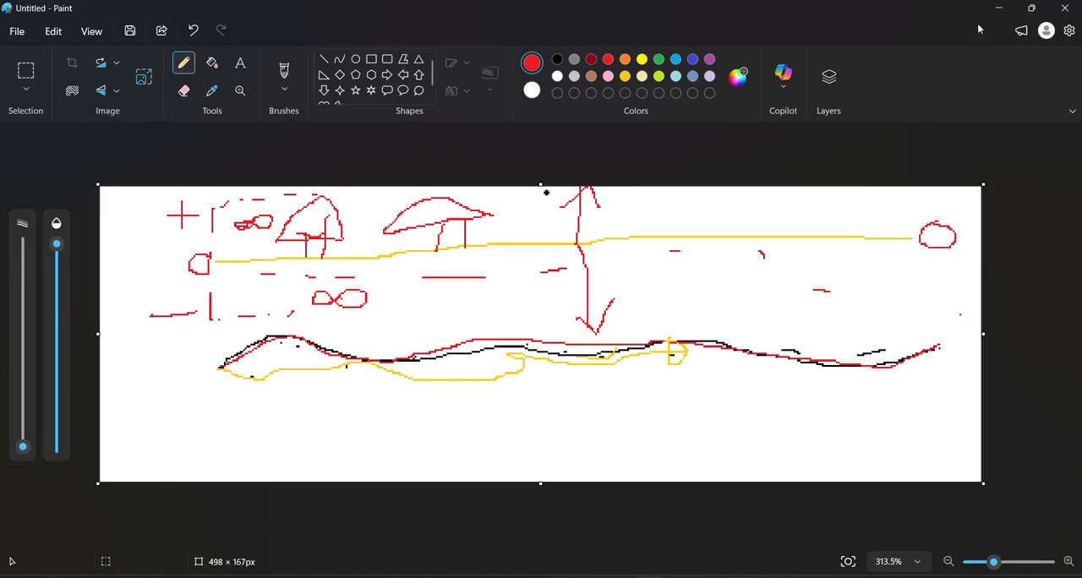
# Switch from Paint back to MicroStation and place a block fence around the flat ground stretch beside the low points in View 2
pyautogui.click(998, 7)
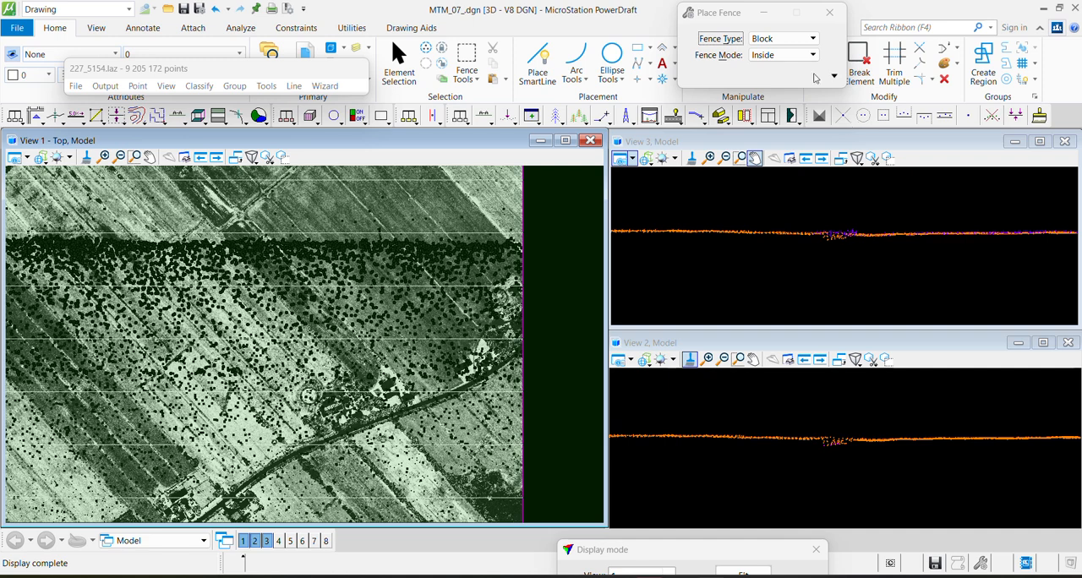
pyautogui.click(200, 87)
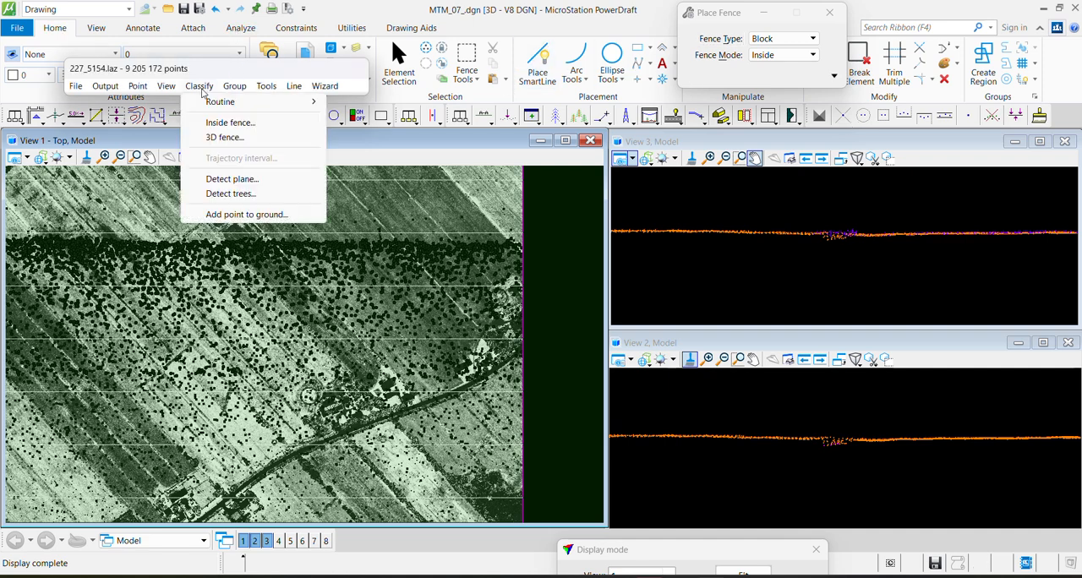
pyautogui.click(809, 444)
pyautogui.click(809, 444)
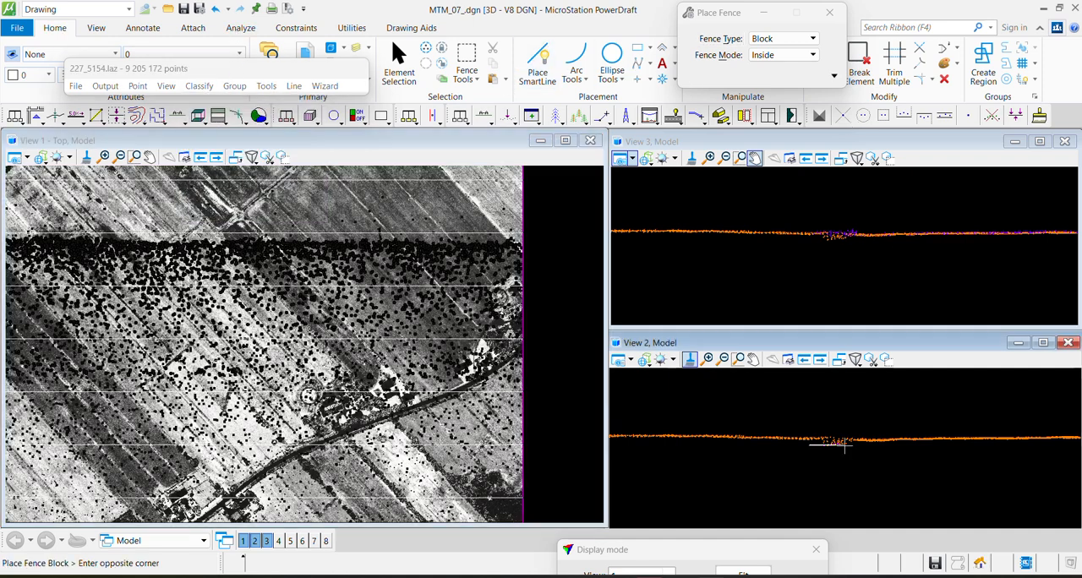
pyautogui.click(959, 434)
pyautogui.click(709, 433)
pyautogui.click(819, 442)
pyautogui.scroll(5, 825, 444)
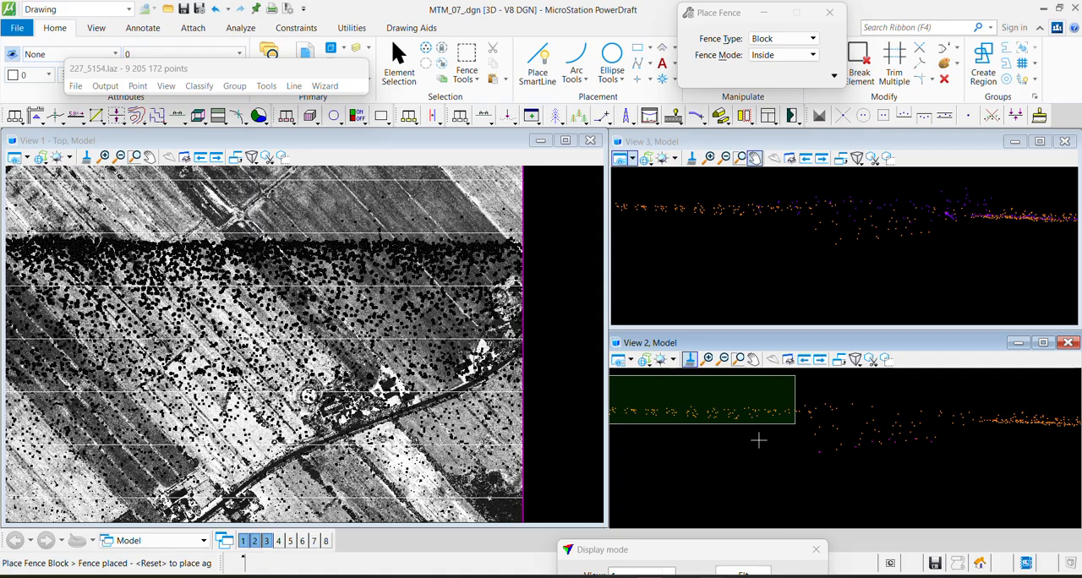
pyautogui.scroll(-4, 761, 441)
pyautogui.moveTo(772, 458); pyautogui.dragTo(885, 475, button='middle')
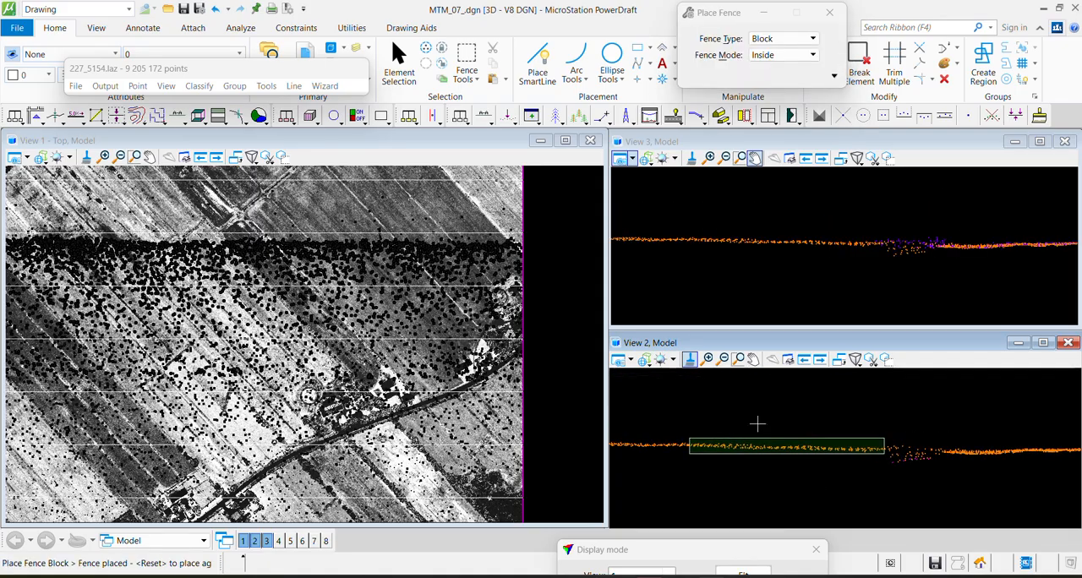
# Set up Classify by Height from Ground inside the fence, from class 7 - Low point to class 2 - Ground
pyautogui.click(200, 86)
pyautogui.moveTo(218, 103)
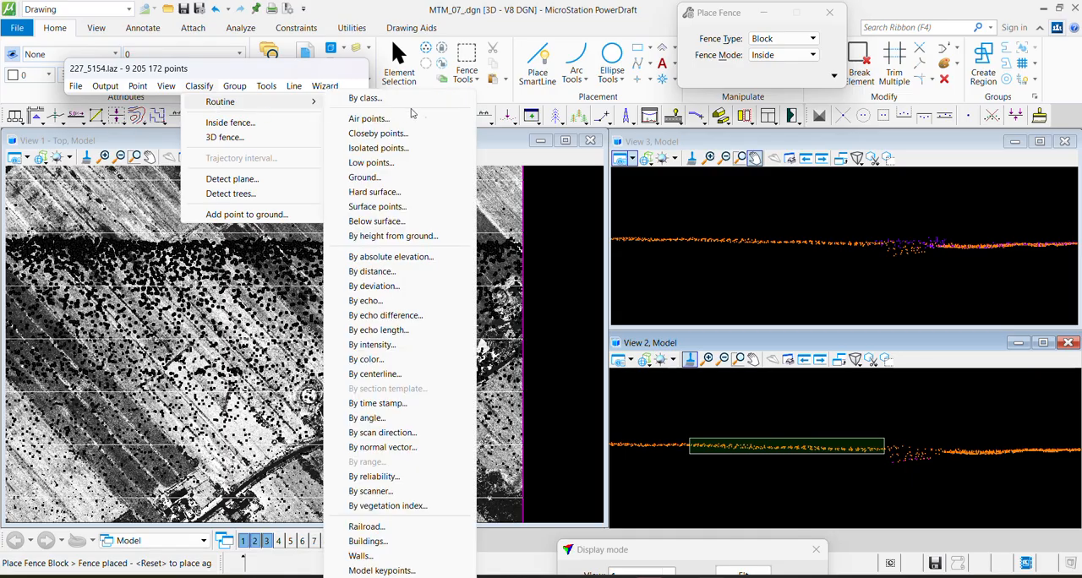
pyautogui.click(393, 236)
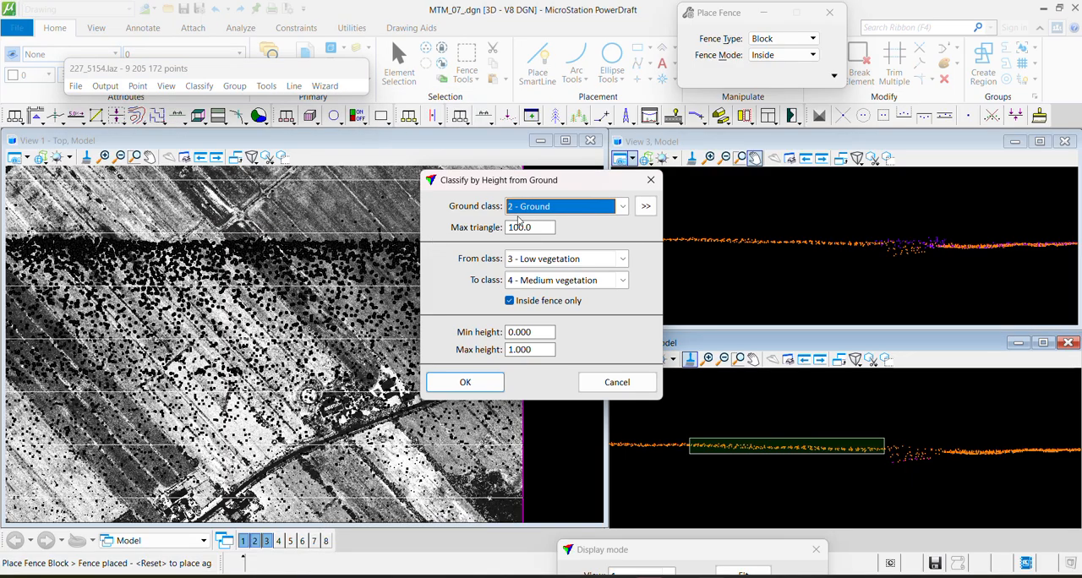
pyautogui.click(537, 261)
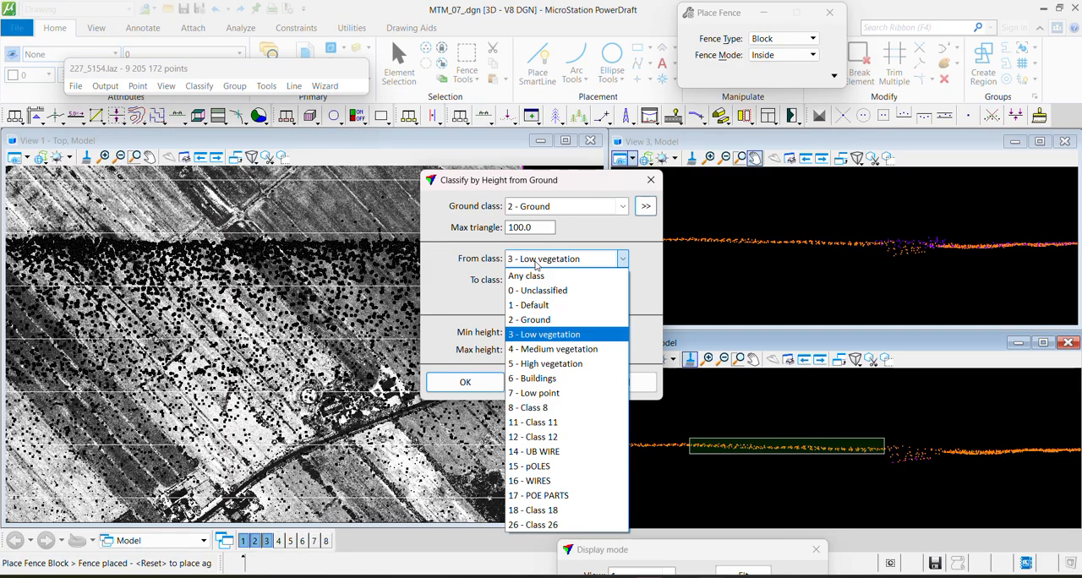
pyautogui.click(534, 394)
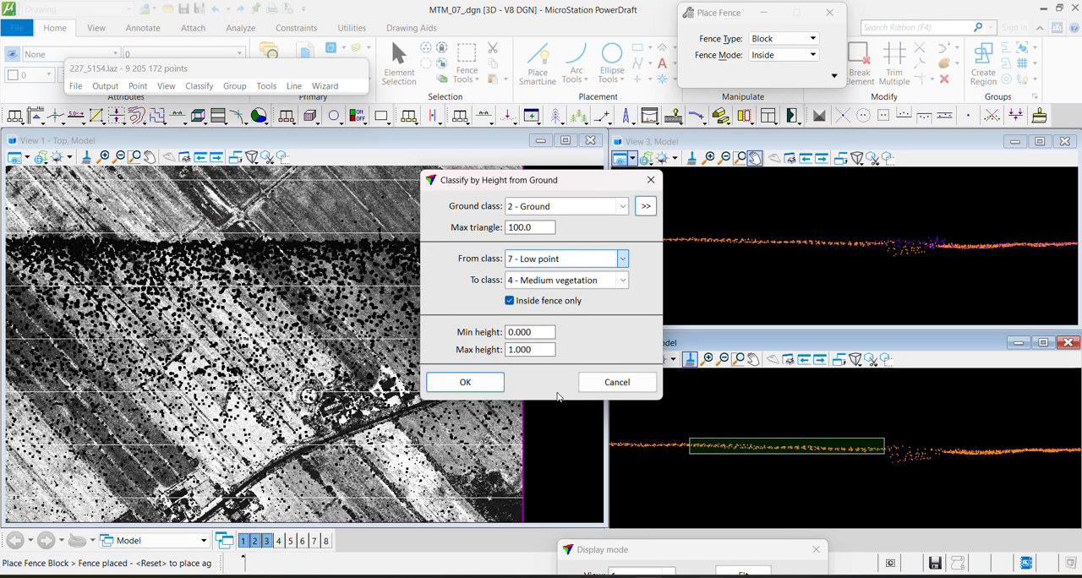
pyautogui.click(546, 281)
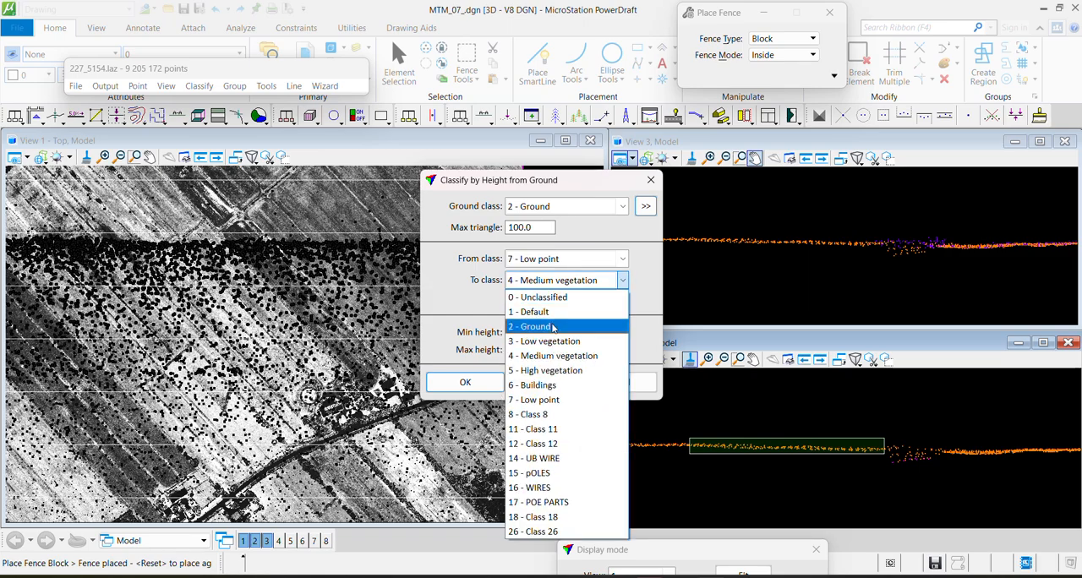
pyautogui.click(553, 327)
# Set the min height to 0.100 and the max height to -0.150, and run the height classification
pyautogui.click(538, 332)
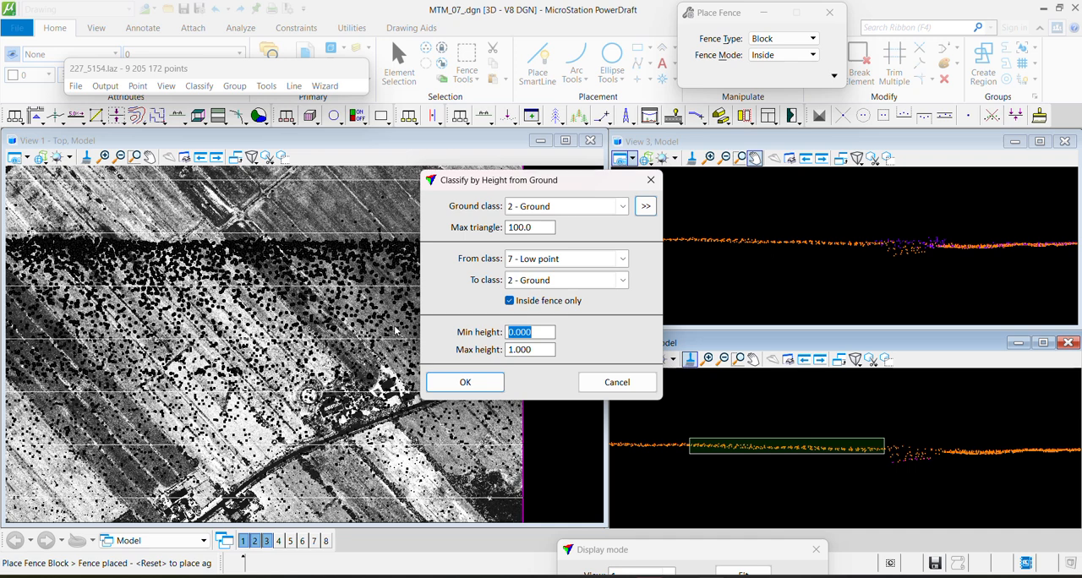
pyautogui.write('-')
pyautogui.doubleClick(539, 350)
pyautogui.write('0-')
pyautogui.click(464, 382)
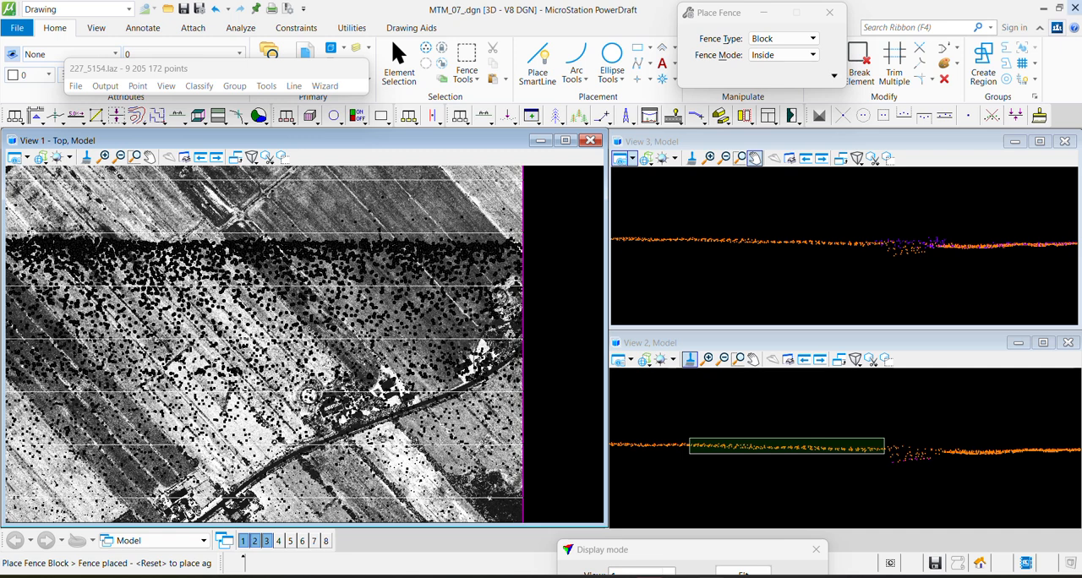
# Classify Low point to Ground by height from ground for the whole tile, with min height -0.150 and max height 0.100
pyautogui.click(199, 85)
pyautogui.moveTo(253, 101)
pyautogui.click(423, 236)
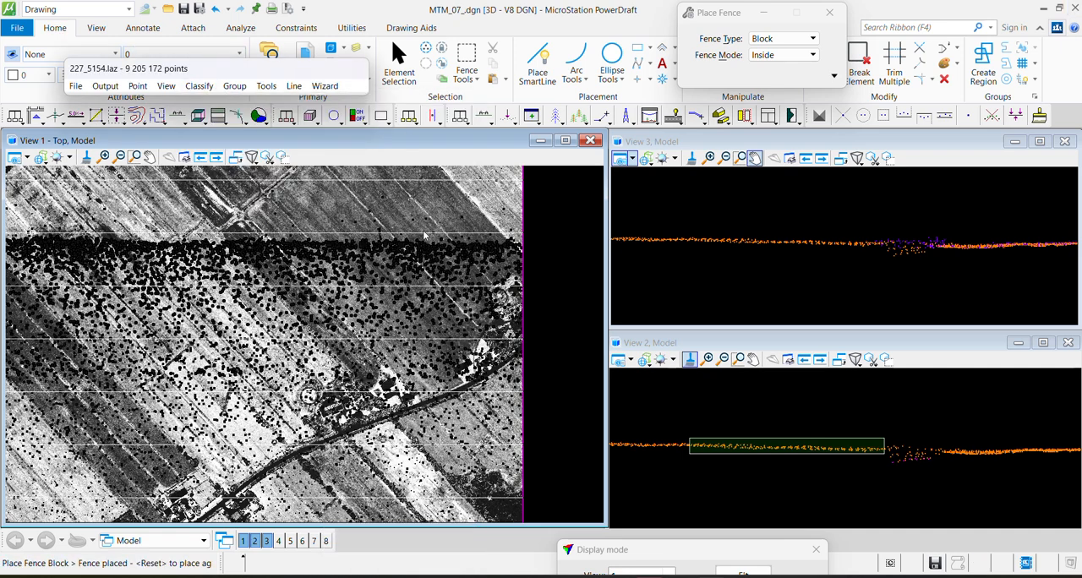
pyautogui.press('Tab')
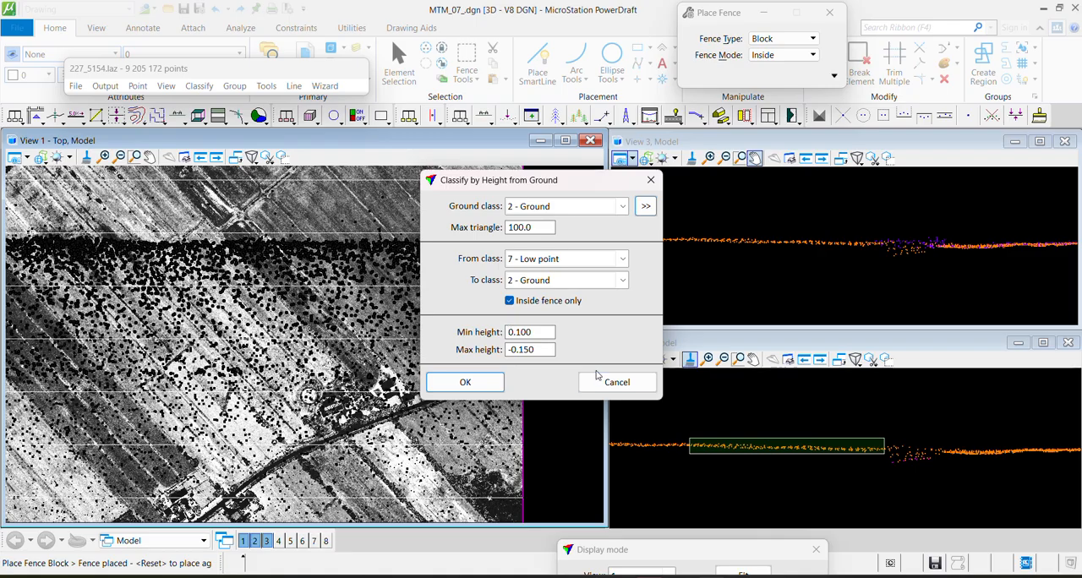
pyautogui.write('-')
pyautogui.moveTo(524, 331); pyautogui.dragTo(602, 354)
pyautogui.write('5')
pyautogui.moveTo(541, 352); pyautogui.dragTo(331, 355)
pyautogui.write('0')
pyautogui.click(509, 301)
pyautogui.click(477, 383)
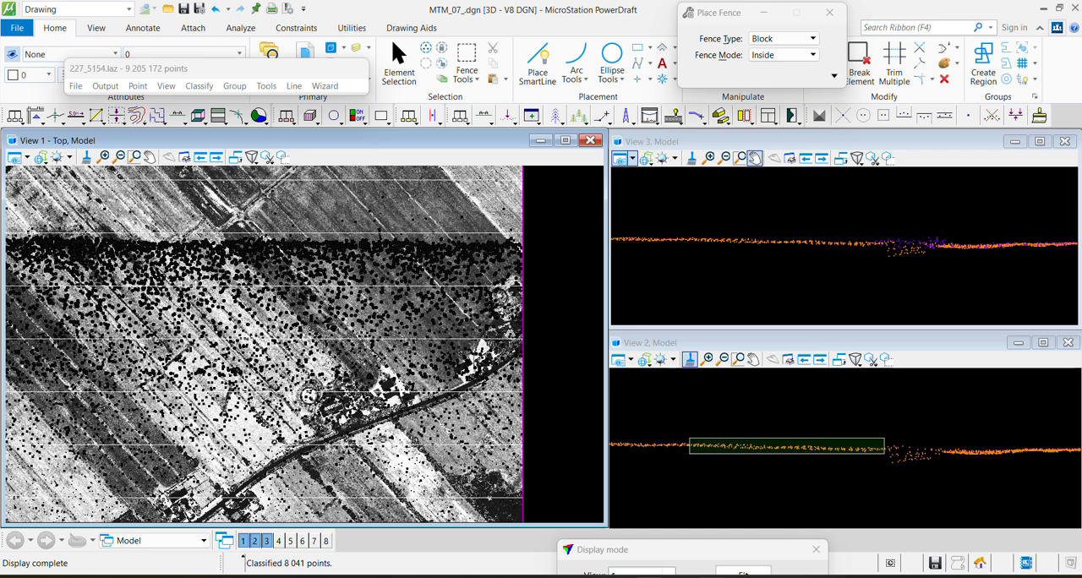
# Check the message list for the classification result and examine the processed section and the tile overview
pyautogui.click(285, 565)
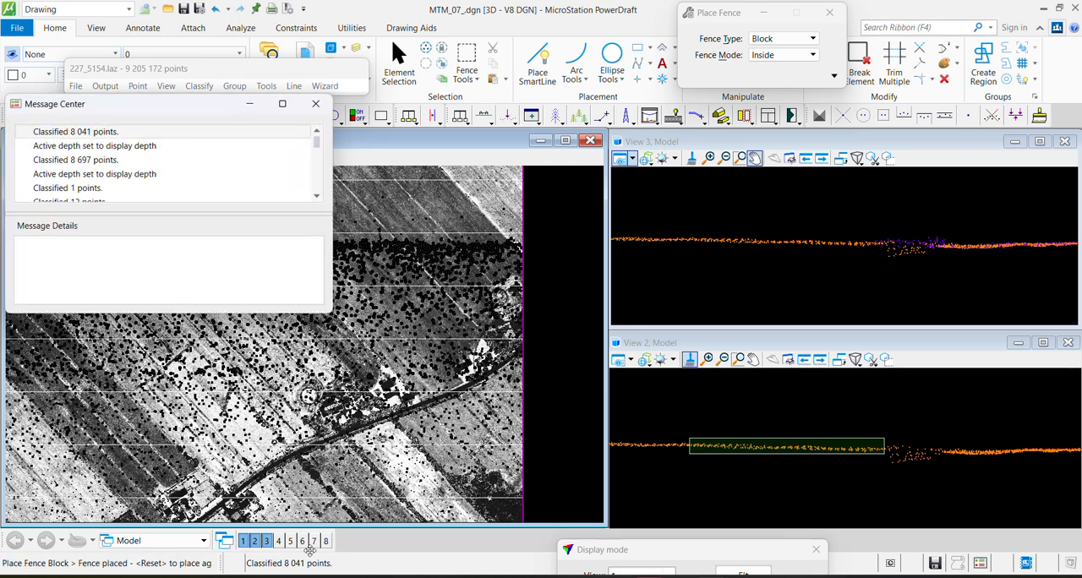
pyautogui.click(317, 104)
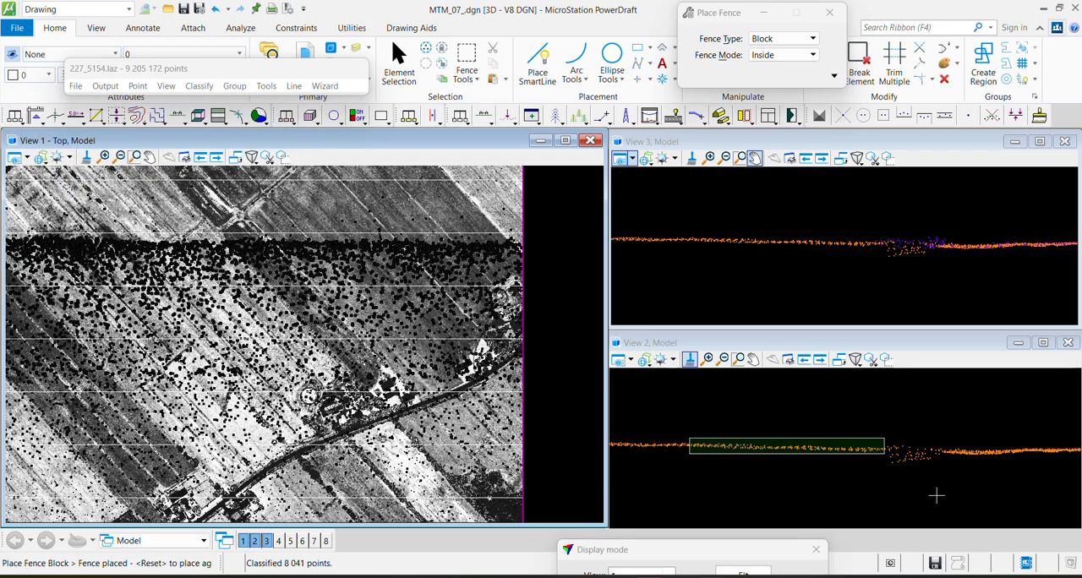
pyautogui.scroll(2, 963, 472)
pyautogui.scroll(-2, 465, 255)
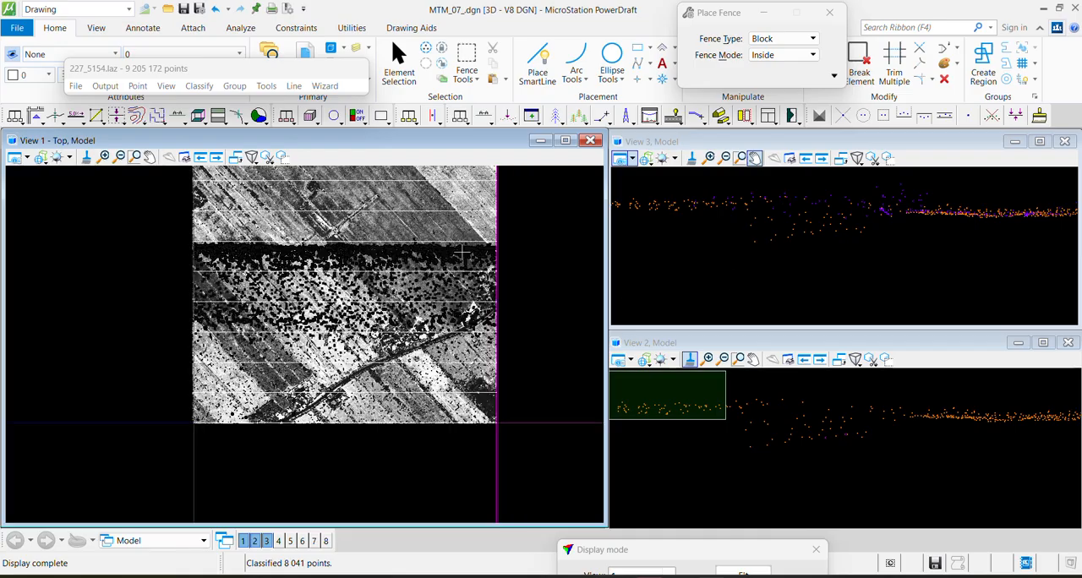
pyautogui.scroll(1, 377, 219)
pyautogui.moveTo(390, 246); pyautogui.dragTo(391, 274, button='middle')
# Leave fence placement and redraw View 1 with shading for the Ground and Low point classes
pyautogui.click(399, 65)
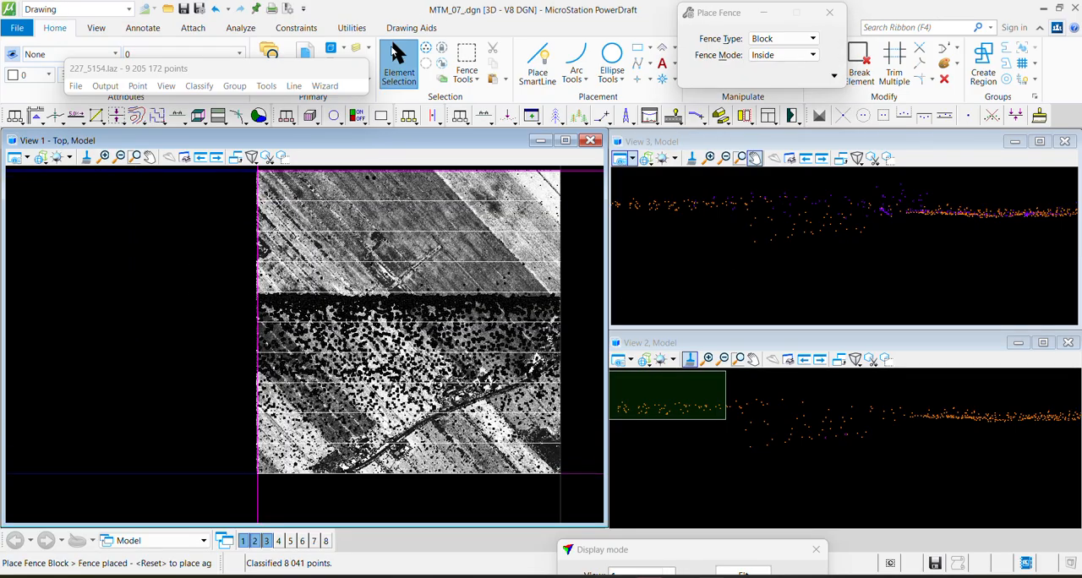
pyautogui.click(394, 311)
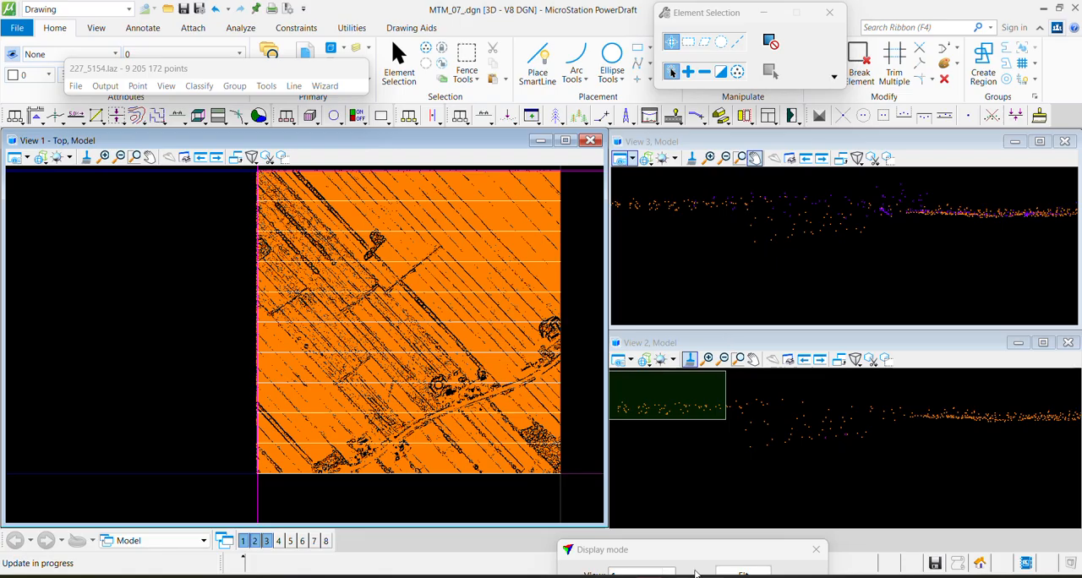
pyautogui.moveTo(571, 558)
pyautogui.mouseDown()
pyautogui.moveTo(645, 414)
pyautogui.moveTo(732, 174)
pyautogui.mouseUp()
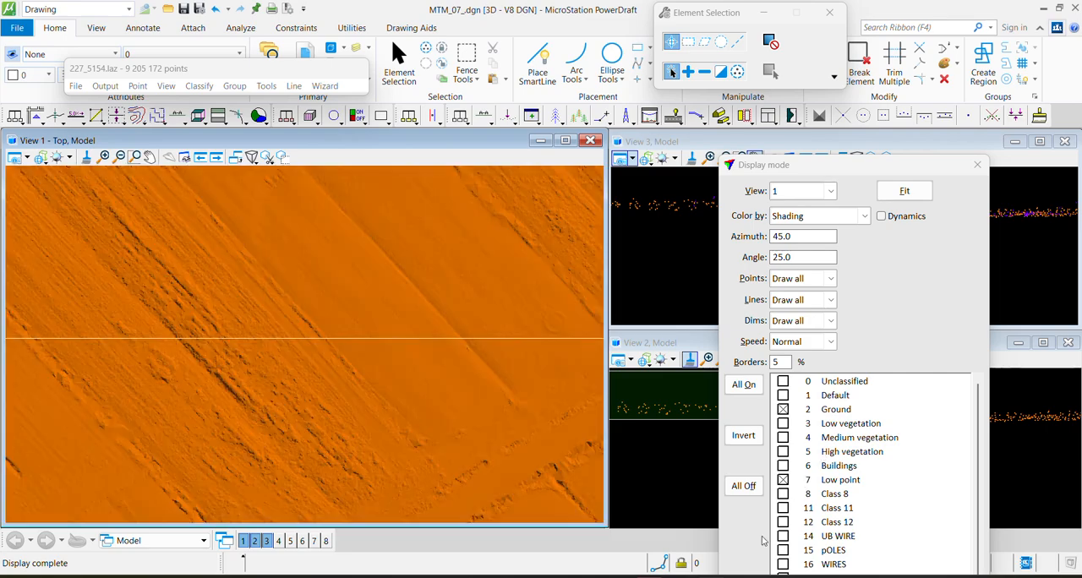
pyautogui.moveTo(804, 163); pyautogui.dragTo(801, 9)
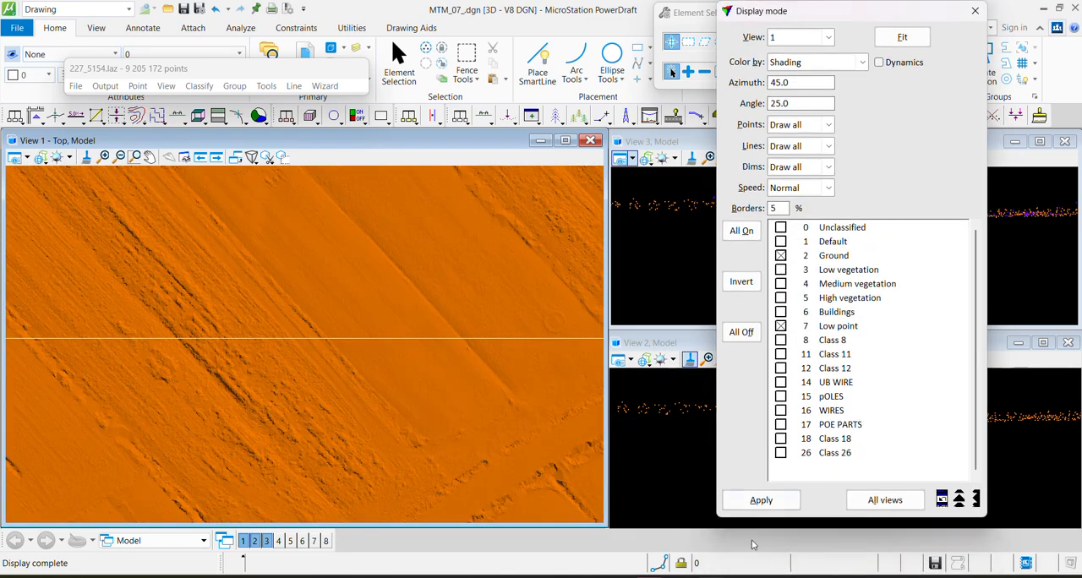
pyautogui.click(760, 500)
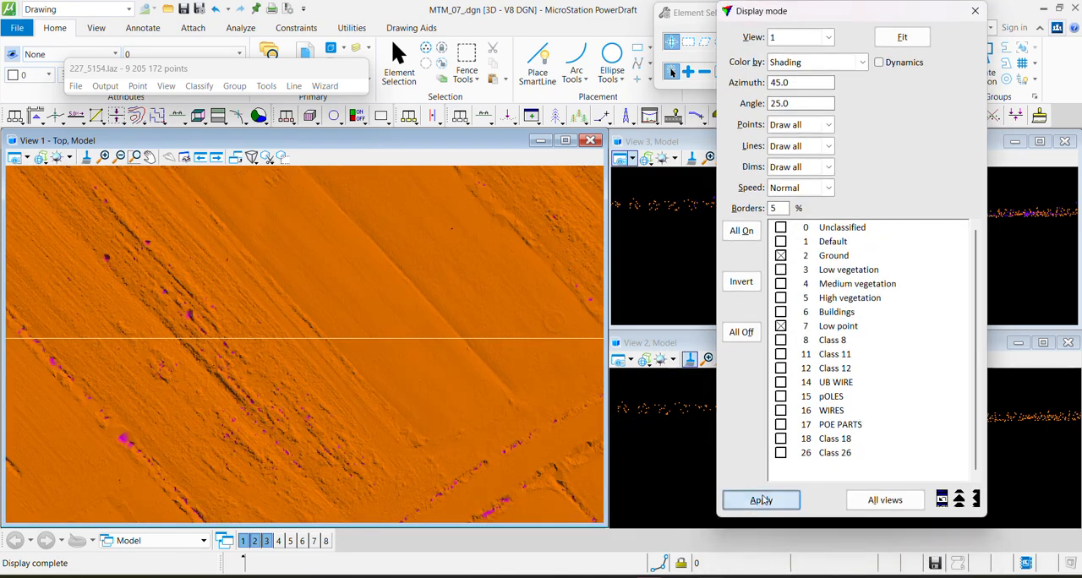
# Draw a vertical section about 3.9 deep across the dark furrows into View 2 and uncover the section views
pyautogui.press('F1')
pyautogui.click(239, 445)
pyautogui.click(277, 411)
pyautogui.click(279, 414)
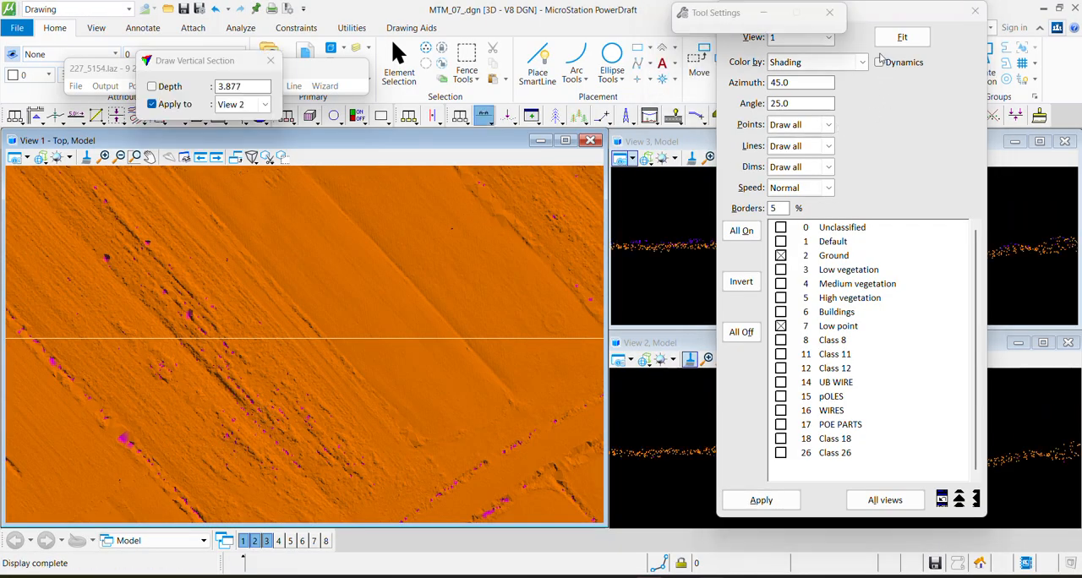
pyautogui.moveTo(865, 23); pyautogui.dragTo(610, 542)
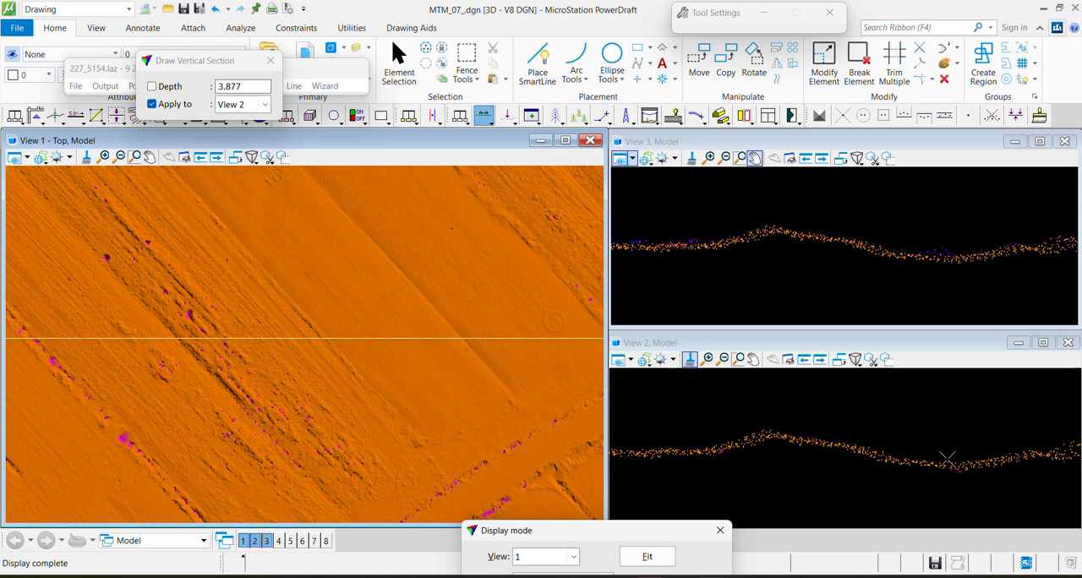
# Draw a vertical section across the ditch containing the magenta low points to examine its ground profile
pyautogui.moveTo(308, 413); pyautogui.dragTo(105, 246, button='middle')
pyautogui.scroll(4, 265, 356)
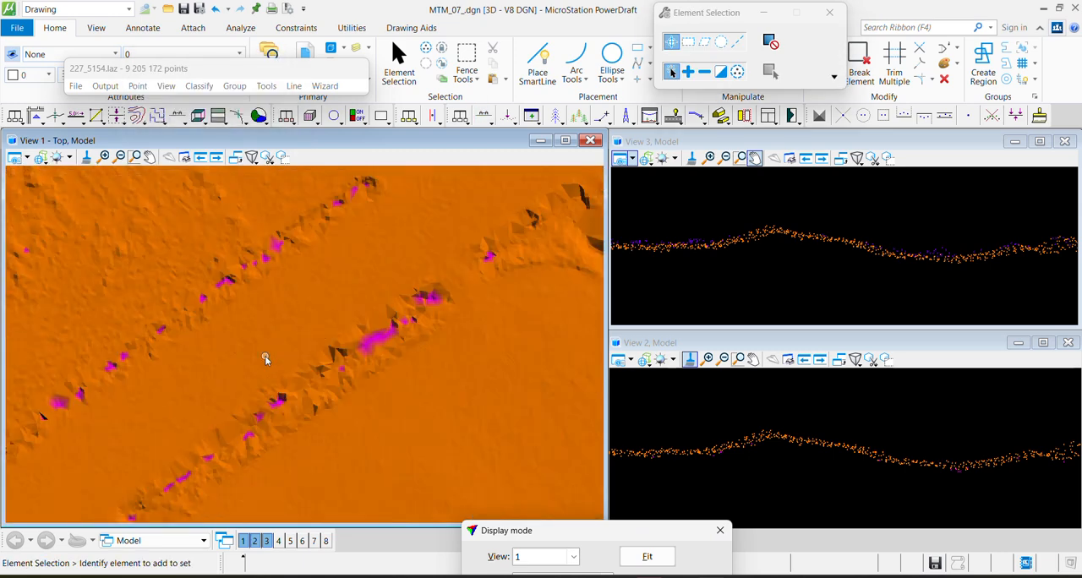
pyautogui.press('F1')
pyautogui.click(342, 287)
pyautogui.click(431, 418)
pyautogui.click(437, 378)
# Draw a vertical section about 10.4 deep across the large rectangular building gap to check the ground there
pyautogui.moveTo(231, 444); pyautogui.dragTo(398, 266, button='middle')
pyautogui.scroll(-5, 234, 376)
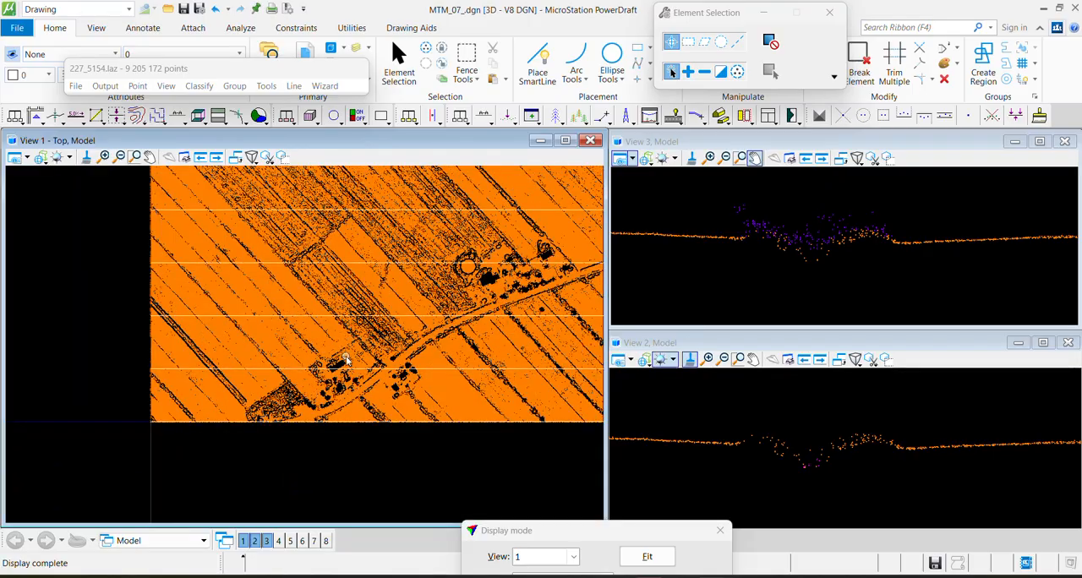
pyautogui.scroll(6, 347, 360)
pyautogui.press('F1')
pyautogui.click(205, 336)
pyautogui.click(300, 474)
pyautogui.click(246, 483)
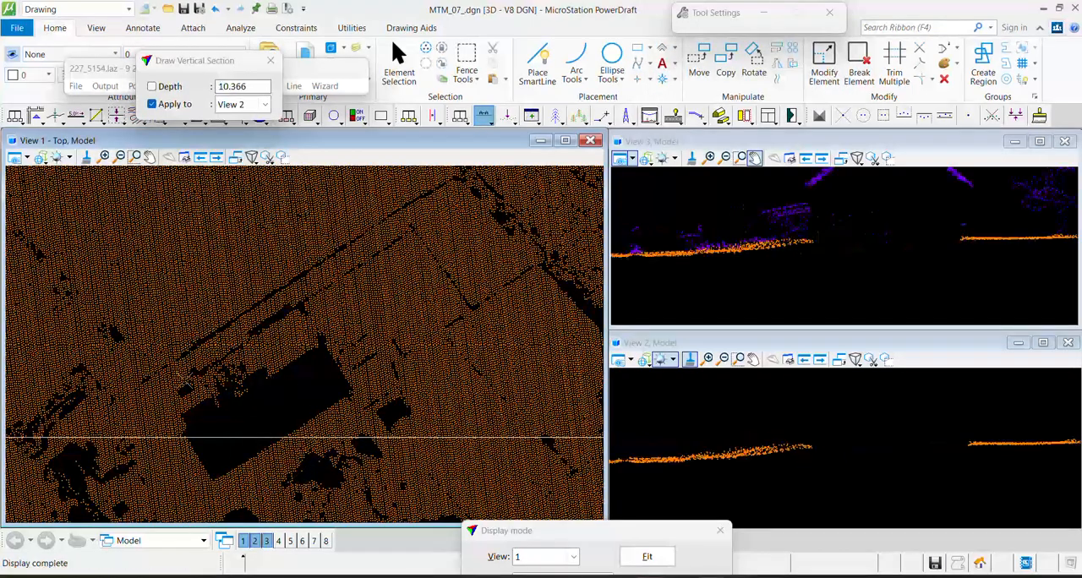
# Draw a vertical section about 2.9 deep through the middle of the large rounded building patch in the shaded ground
pyautogui.moveTo(180, 427); pyautogui.dragTo(215, 398, button='middle')
pyautogui.scroll(-2, 394, 356)
pyautogui.moveTo(401, 429); pyautogui.dragTo(410, 334, button='middle')
pyautogui.press('F2')
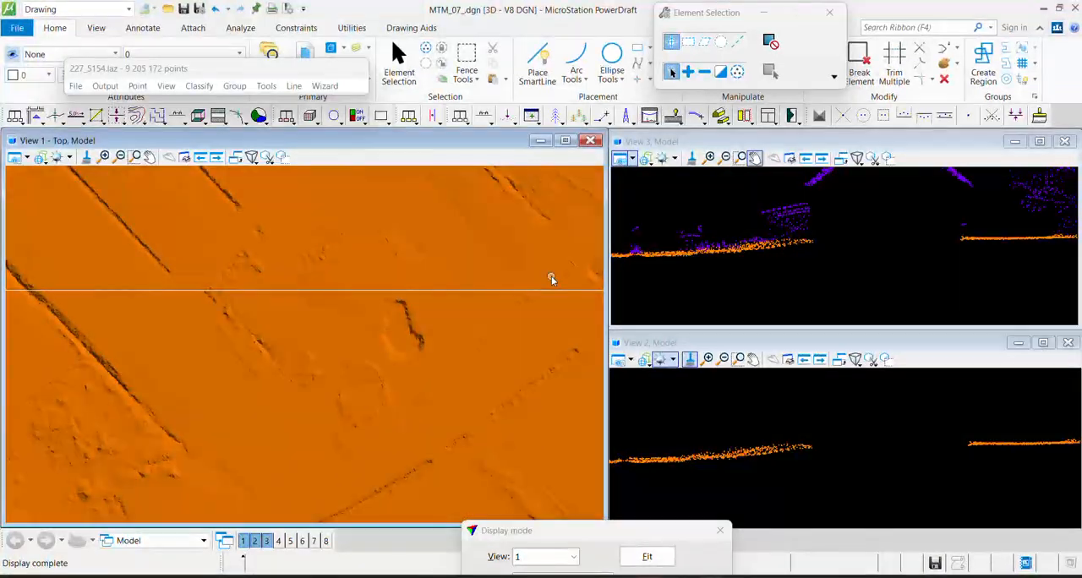
pyautogui.scroll(3, 375, 448)
pyautogui.scroll(3, 330, 361)
pyautogui.press('F1')
pyautogui.click(263, 350)
pyautogui.click(537, 326)
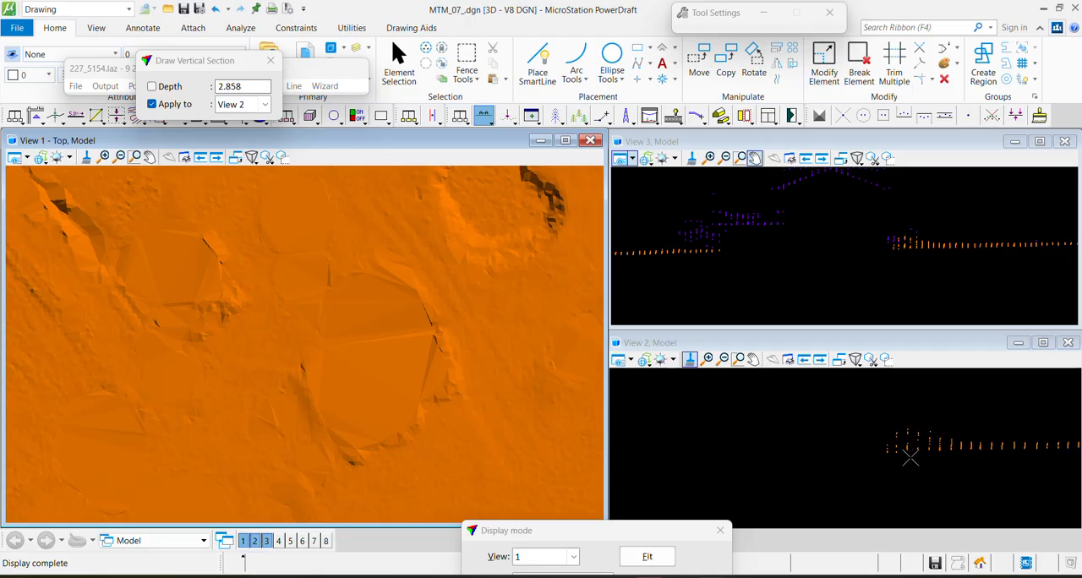
# Draw another vertical section from inside the rounded patch over its north-eastern rim
pyautogui.press('F1')
pyautogui.click(366, 371)
pyautogui.click(479, 297)
pyautogui.click(448, 203)
# Section the rounded patch's south-eastern rim about 7 deep and classify ground points above the surface line to Default
pyautogui.press('F1')
pyautogui.click(389, 367)
pyautogui.click(463, 471)
pyautogui.click(501, 429)
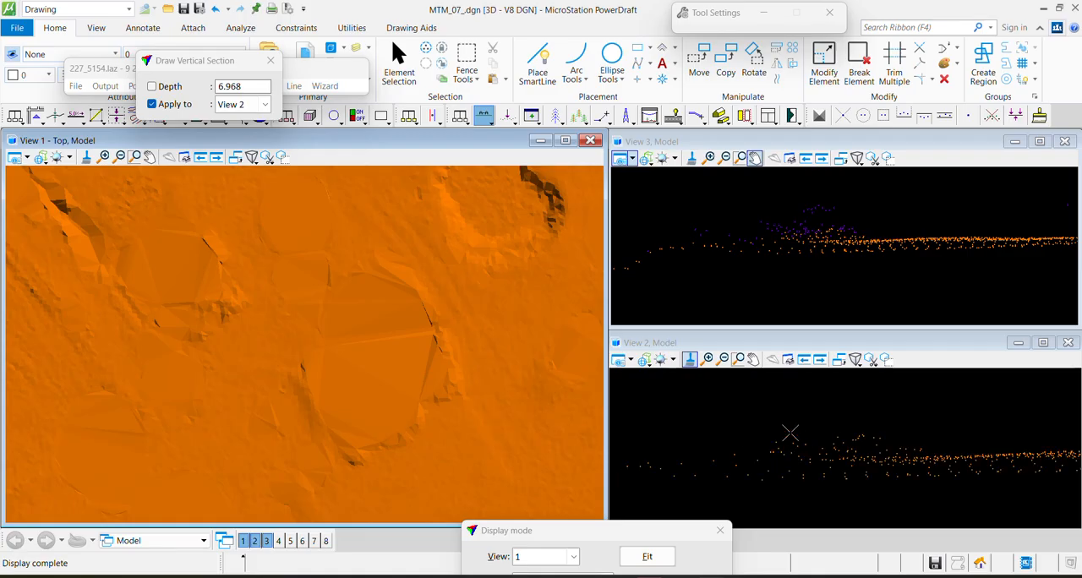
pyautogui.press('F2')
pyautogui.click(622, 454)
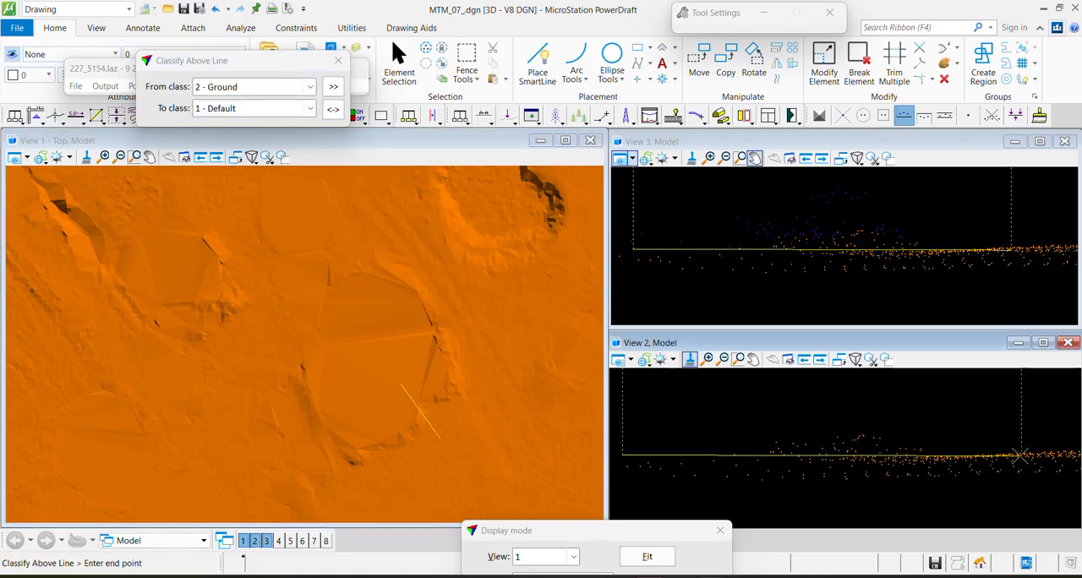
pyautogui.click(1013, 454)
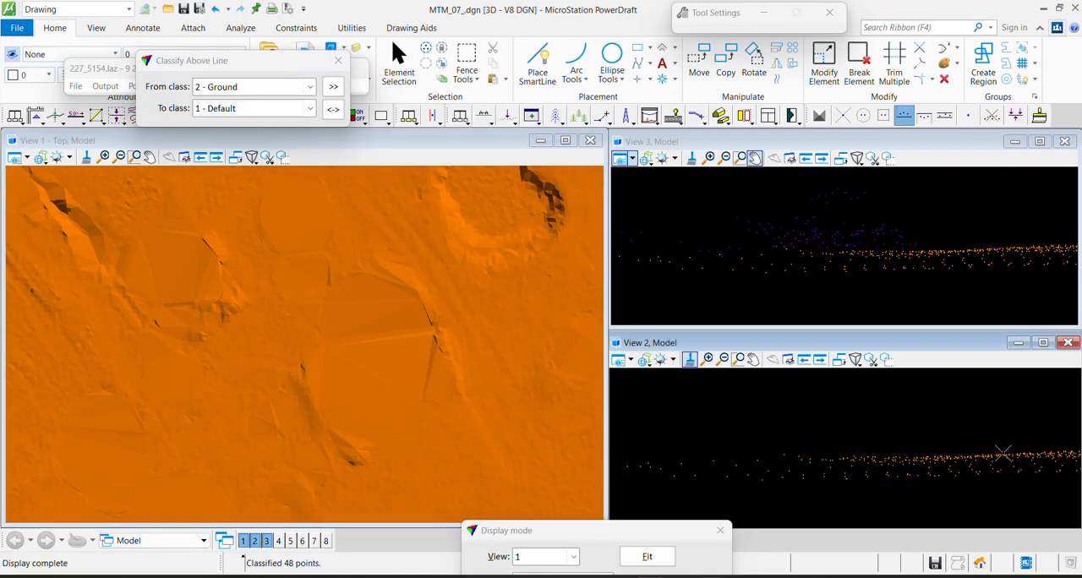
# Section the rounded patch's eastern rim about 6.2 deep and classify the raised ground points above the line to Default
pyautogui.press('F1')
pyautogui.click(367, 372)
pyautogui.click(507, 309)
pyautogui.click(488, 267)
pyautogui.press('F2')
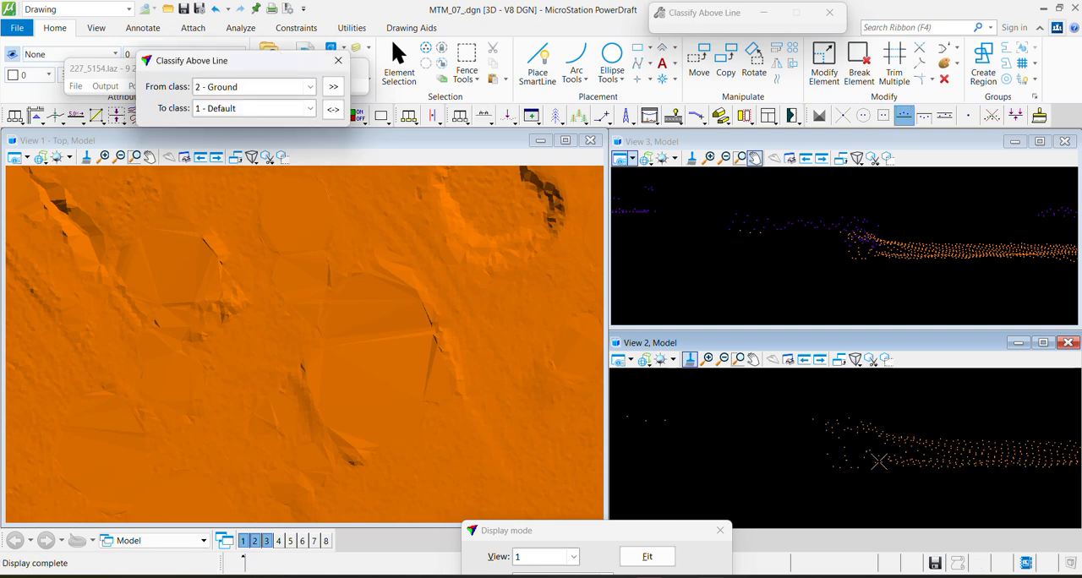
pyautogui.press('F1')
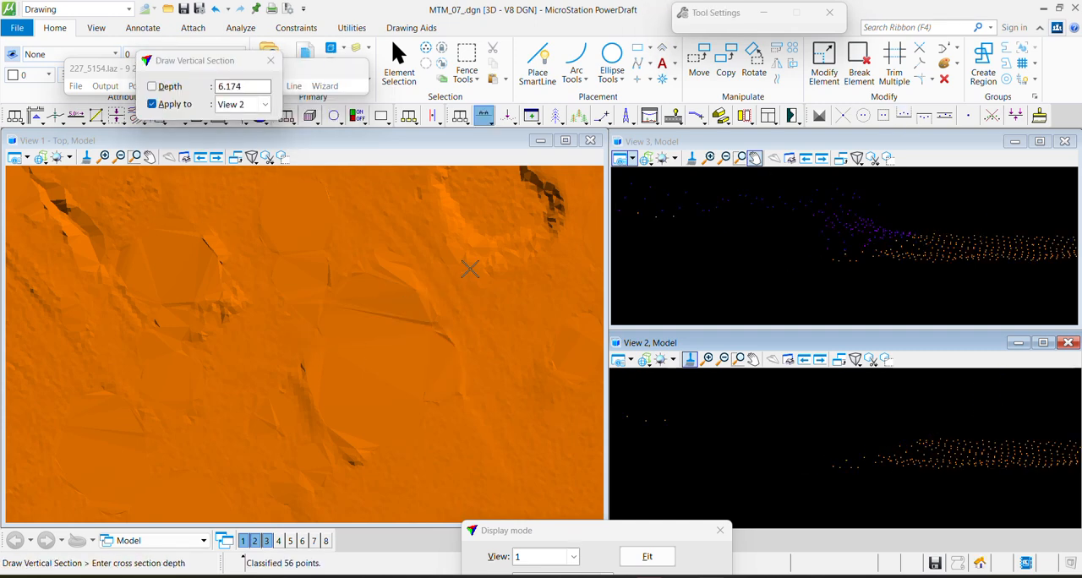
# Classify the raised ground points above the surface line in the current rim section to Default
pyautogui.press('F2')
pyautogui.click(740, 481)
pyautogui.click(1039, 419)
# Section the crease on the large patch's eastern edge about 2.8 deep and classify ground points above the line to Default
pyautogui.press('F1')
pyautogui.click(424, 335)
pyautogui.click(500, 302)
pyautogui.press('F2')
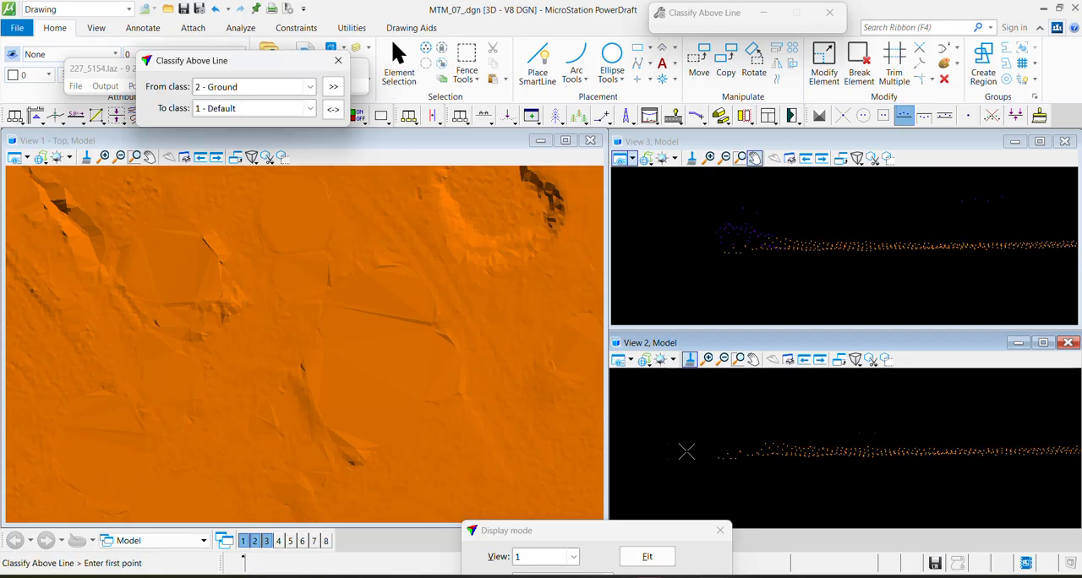
pyautogui.click(687, 488)
pyautogui.click(895, 440)
# Section the southern tip of the dark crease about 3.1 deep and classify ground points above a rising line to Default
pyautogui.press('F1')
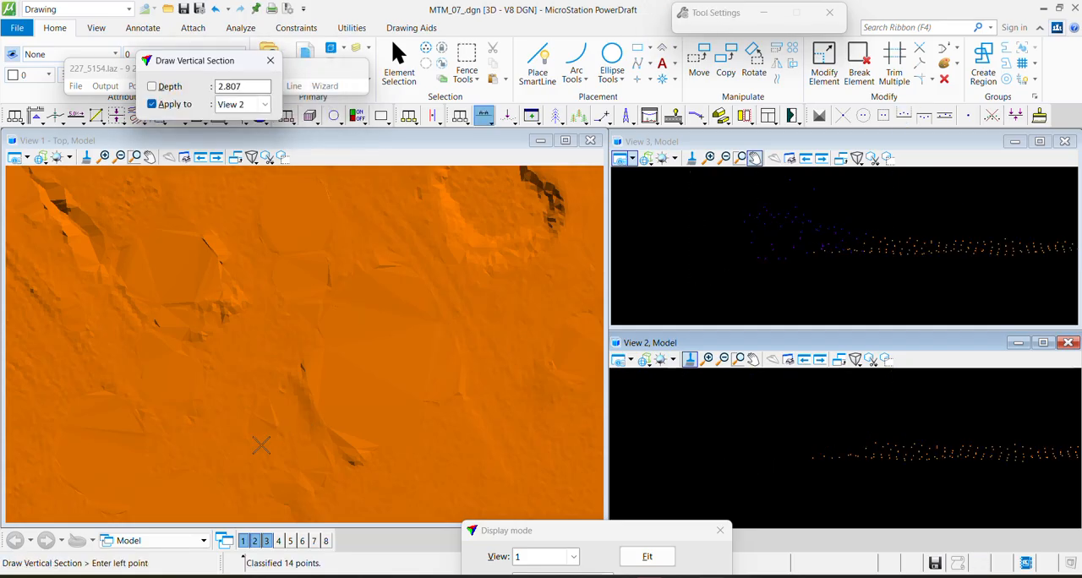
pyautogui.click(262, 442)
pyautogui.click(348, 470)
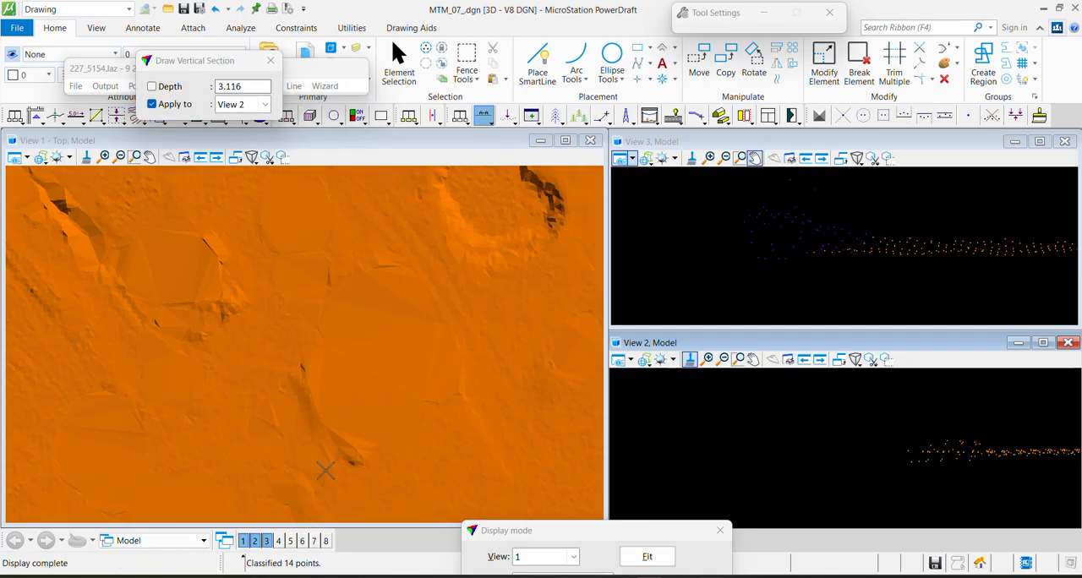
pyautogui.press('F2')
pyautogui.moveTo(930, 460); pyautogui.dragTo(729, 436, button='middle')
pyautogui.click(729, 439)
pyautogui.click(957, 403)
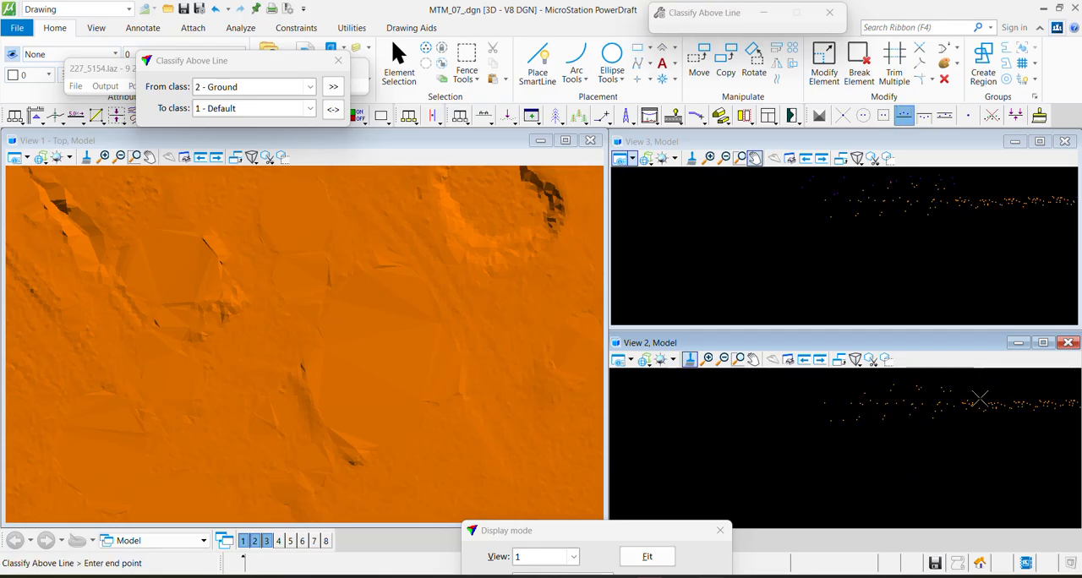
# Section the ragged bump at the smaller western patch's south-eastern corner and classify its raised ground points to Default
pyautogui.moveTo(178, 268); pyautogui.dragTo(284, 383, button='middle')
pyautogui.press('F1')
pyautogui.click(296, 383)
pyautogui.click(354, 444)
pyautogui.click(299, 461)
pyautogui.press('F2')
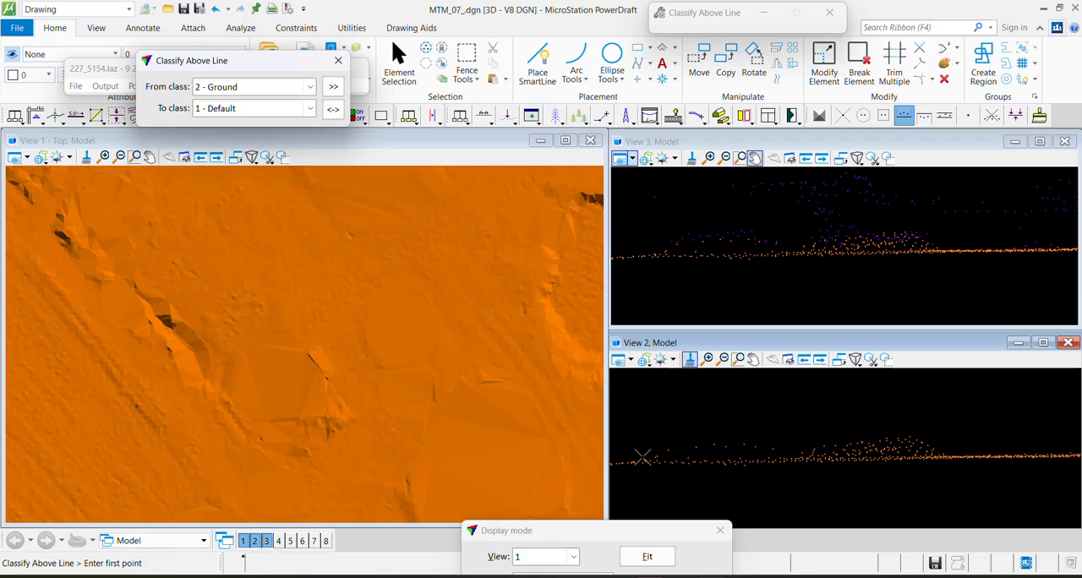
pyautogui.click(643, 456)
pyautogui.click(1012, 448)
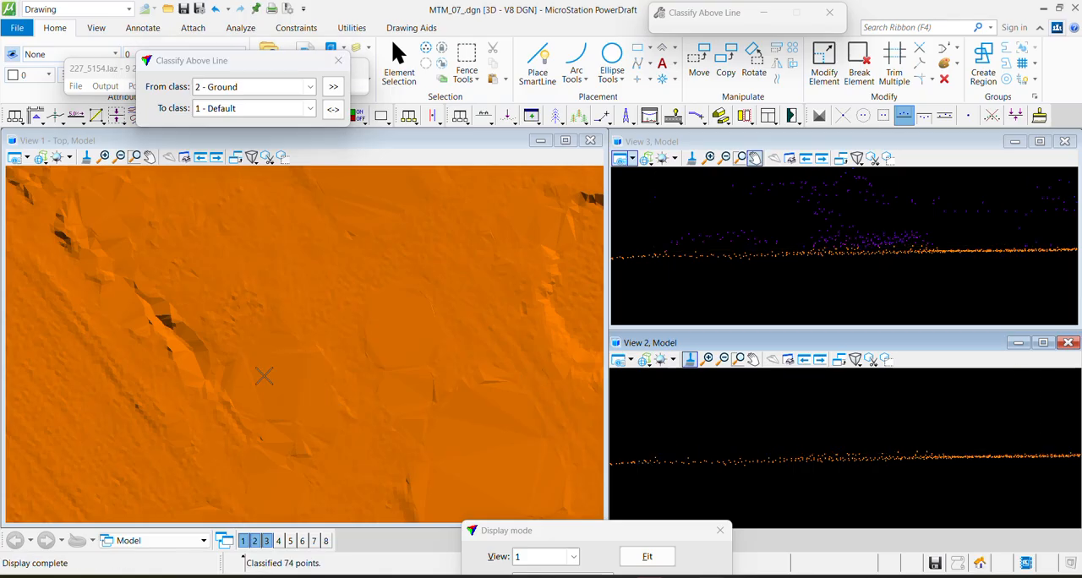
# Section the same western patch again from its interior past the southern edge and classify the remaining ground points above the line to Default
pyautogui.press('F1')
pyautogui.click(293, 373)
pyautogui.click(313, 476)
pyautogui.click(311, 470)
pyautogui.press('F2')
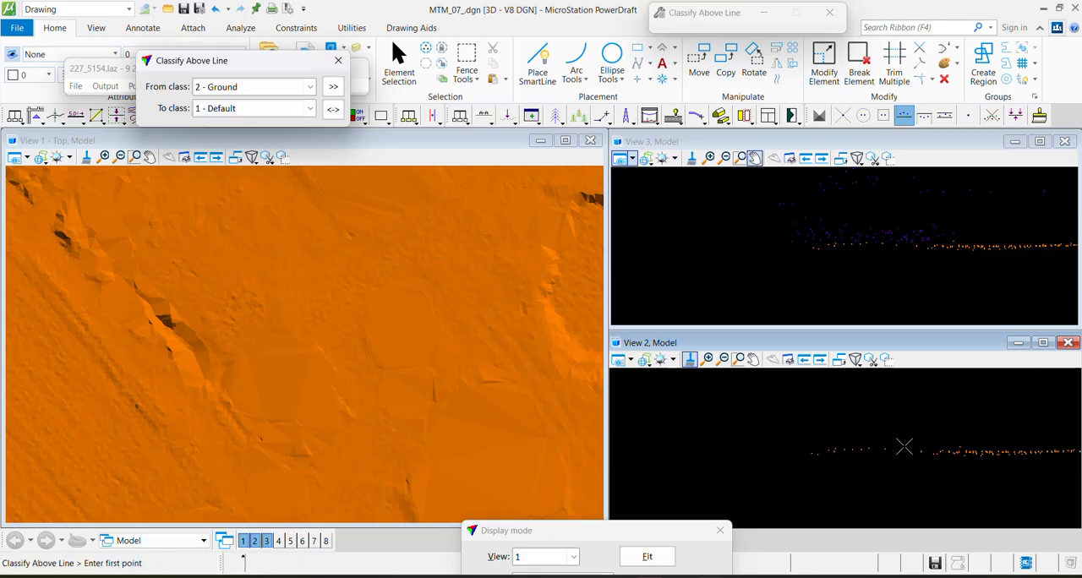
pyautogui.click(836, 456)
pyautogui.click(1015, 448)
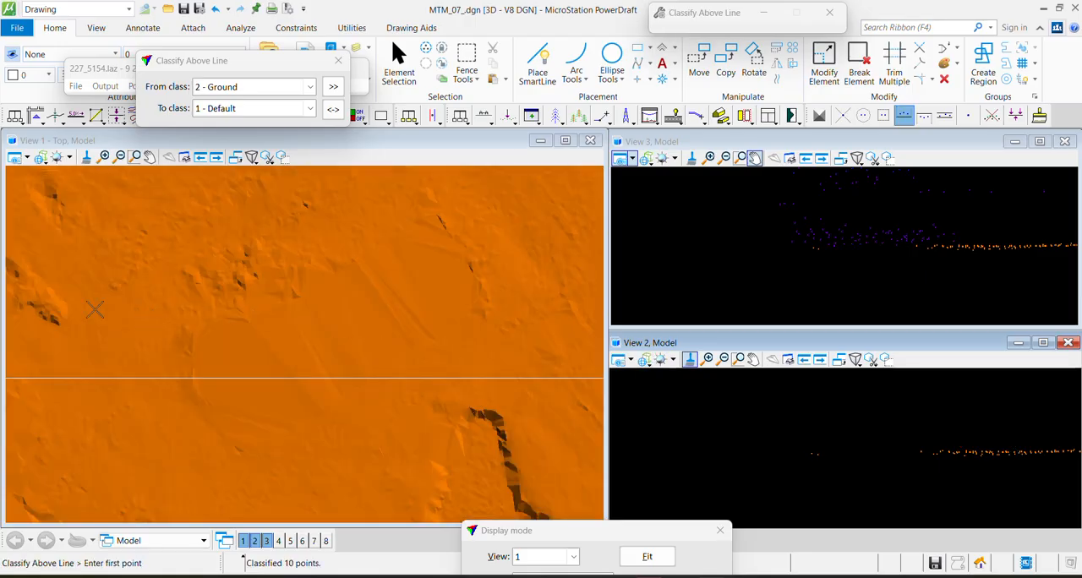
# Section the small crease south-west of the circular basin about 3.4 deep and classify its raised ground points to Default
pyautogui.moveTo(94, 310); pyautogui.dragTo(464, 405, button='middle')
pyautogui.moveTo(391, 305); pyautogui.dragTo(484, 230, button='middle')
pyautogui.moveTo(427, 463); pyautogui.dragTo(271, 301, button='middle')
pyautogui.press('F1')
pyautogui.click(474, 420)
pyautogui.click(482, 417)
pyautogui.click(473, 402)
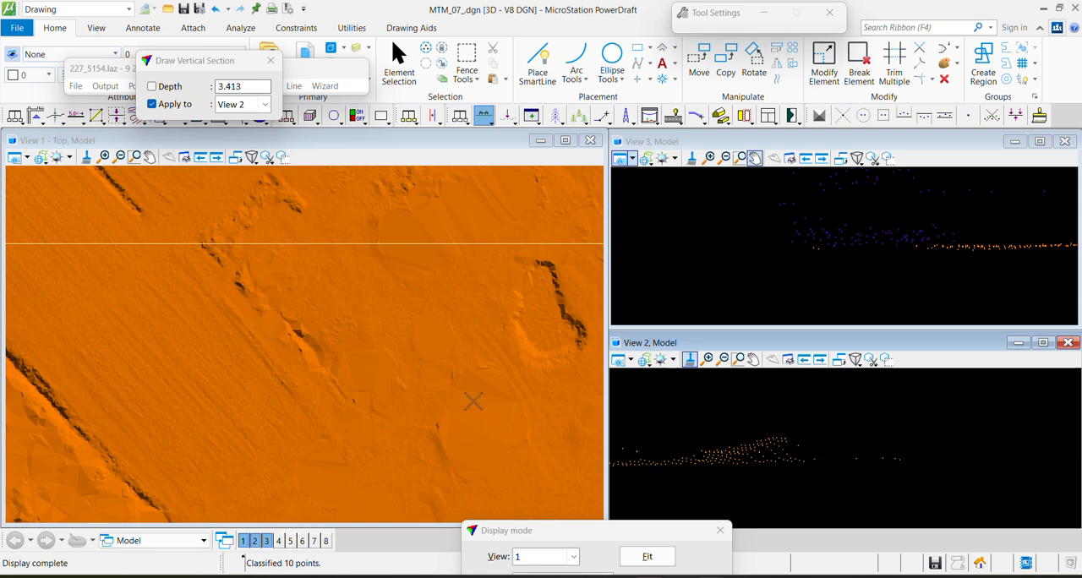
pyautogui.press('F2')
pyautogui.click(681, 458)
pyautogui.click(1001, 455)
# Section the remaining curved crease north of the diagonal embankment and classify the ground points above the line to Default
pyautogui.moveTo(507, 485); pyautogui.dragTo(321, 314, button='middle')
pyautogui.press('F1')
pyautogui.click(285, 314)
pyautogui.click(361, 261)
pyautogui.click(350, 239)
pyautogui.press('F2')
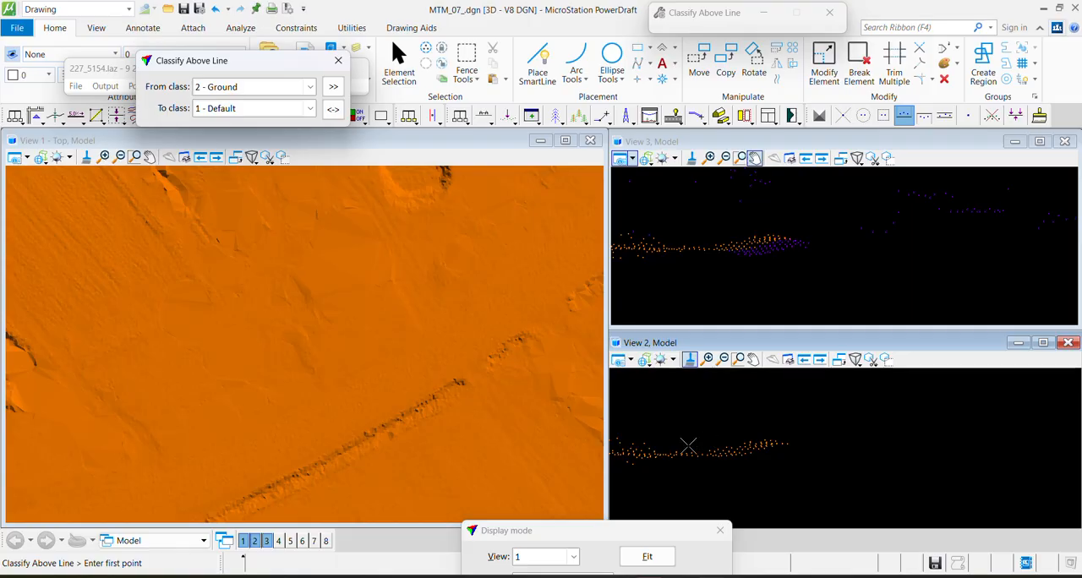
pyautogui.click(689, 447)
pyautogui.click(930, 457)
# Draw a vertical section about 4 deep from the middle of the rough triangular area north-eastward to the ditch
pyautogui.moveTo(127, 435); pyautogui.dragTo(449, 388, button='middle')
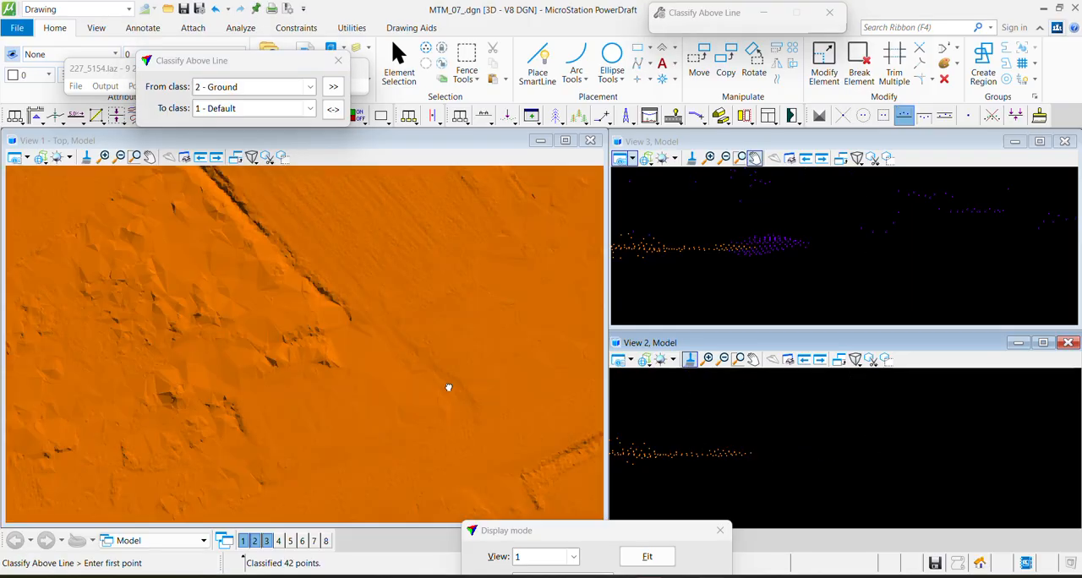
pyautogui.press('Escape')
pyautogui.scroll(-1, 303, 378)
pyautogui.scroll(-1, 307, 378)
pyautogui.scroll(1, 324, 395)
pyautogui.scroll(1, 322, 397)
pyautogui.moveTo(319, 398); pyautogui.dragTo(375, 360, button='middle')
pyautogui.press('F1')
pyautogui.click(327, 347)
pyautogui.click(471, 237)
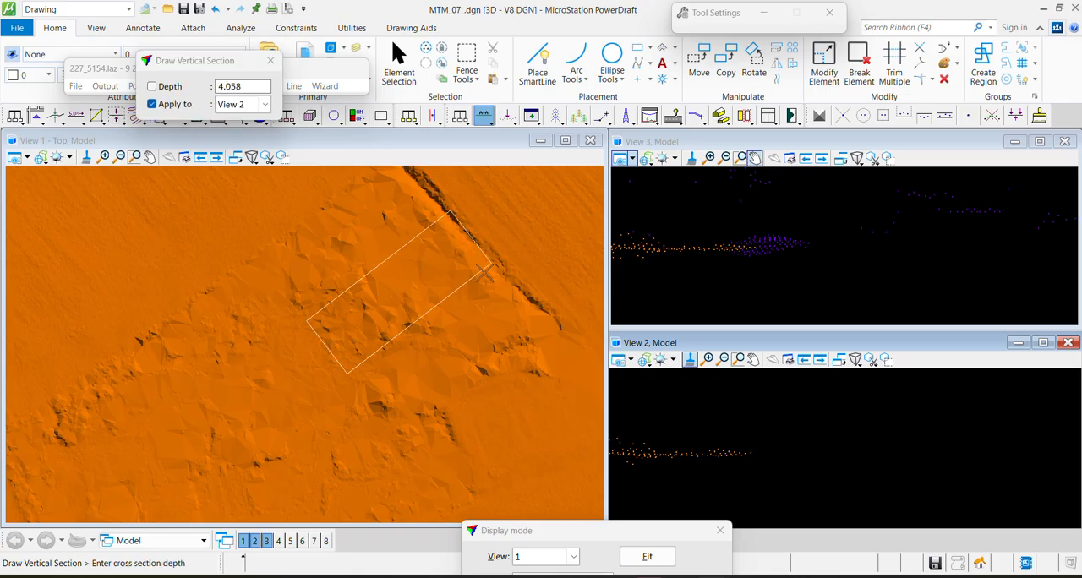
pyautogui.click(480, 262)
# Section the rough triangle's south-eastern corner about 4.8 deep and classify the raised ground points at the section's start to Default
pyautogui.click(373, 380)
pyautogui.click(584, 364)
pyautogui.click(571, 341)
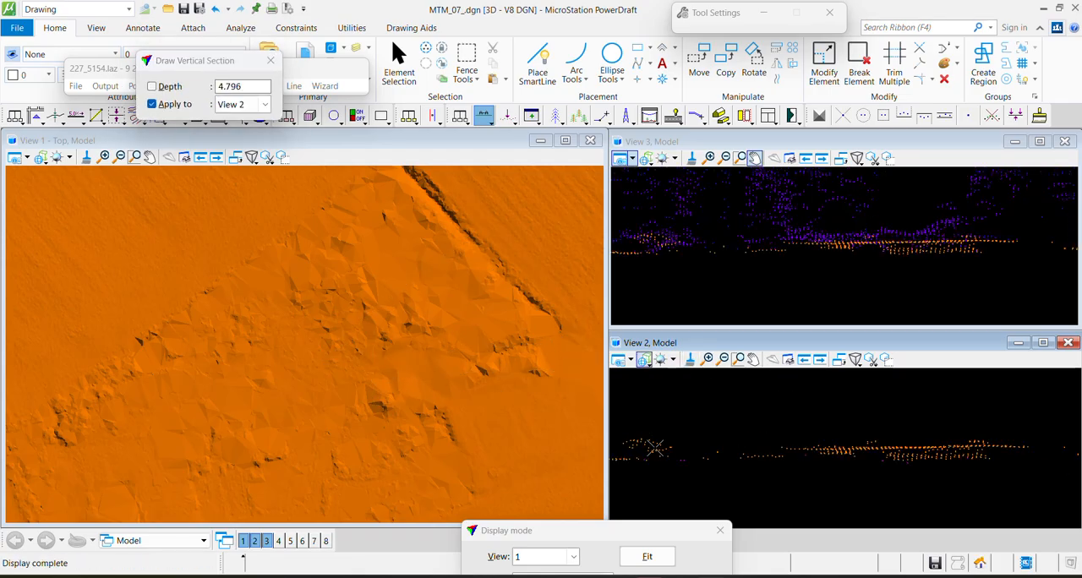
pyautogui.press('F2')
pyautogui.click(614, 458)
pyautogui.click(745, 448)
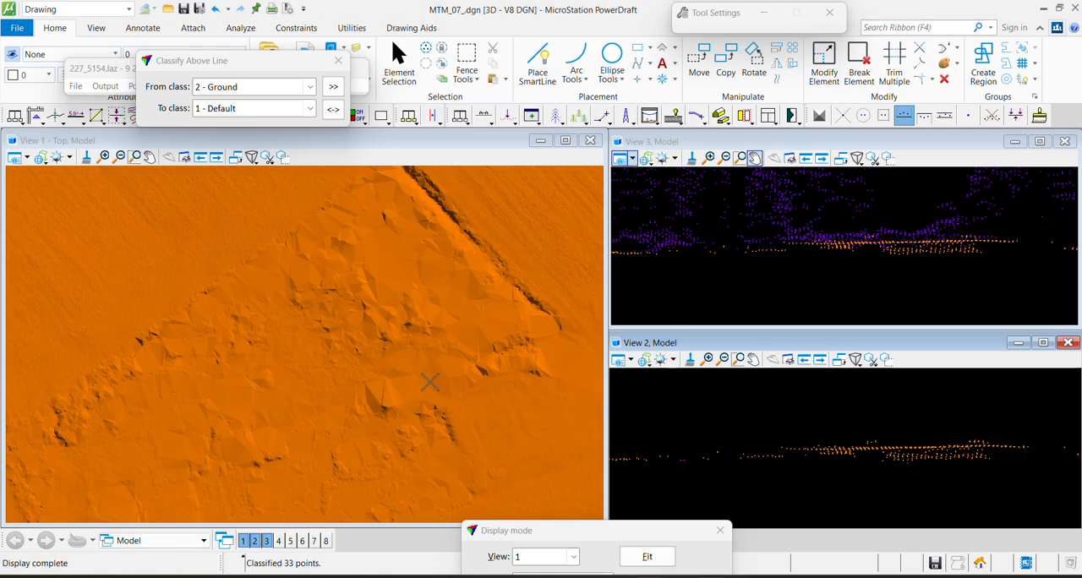
# Draw a north-south section about 6.6 deep through the rough area's middle and classify ground points above the line to Default
pyautogui.press('F1')
pyautogui.click(391, 347)
pyautogui.click(407, 460)
pyautogui.click(432, 448)
pyautogui.press('F2')
pyautogui.click(745, 469)
pyautogui.click(1070, 440)
# Section the rough area's eastern tip about 1.5 deep and classify the ground points above the surface line to Default
pyautogui.press('F1')
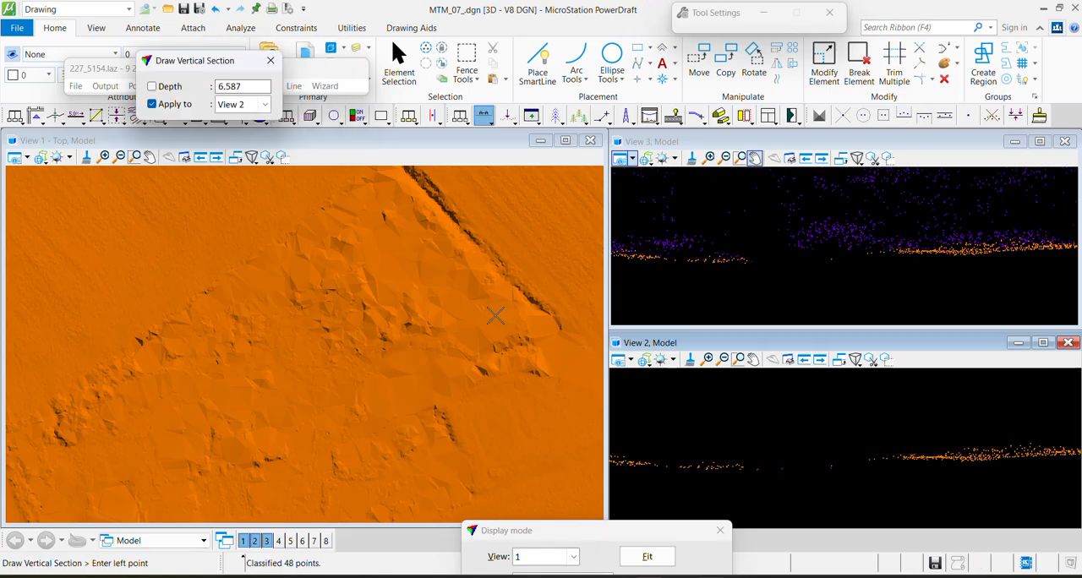
pyautogui.click(531, 324)
pyautogui.click(543, 431)
pyautogui.click(558, 422)
pyautogui.press('F2')
pyautogui.click(702, 454)
pyautogui.click(904, 433)
# Draw a north-south section through the rough area's southern part near the tile edge and classify its raised ground points to Default
pyautogui.press('F1')
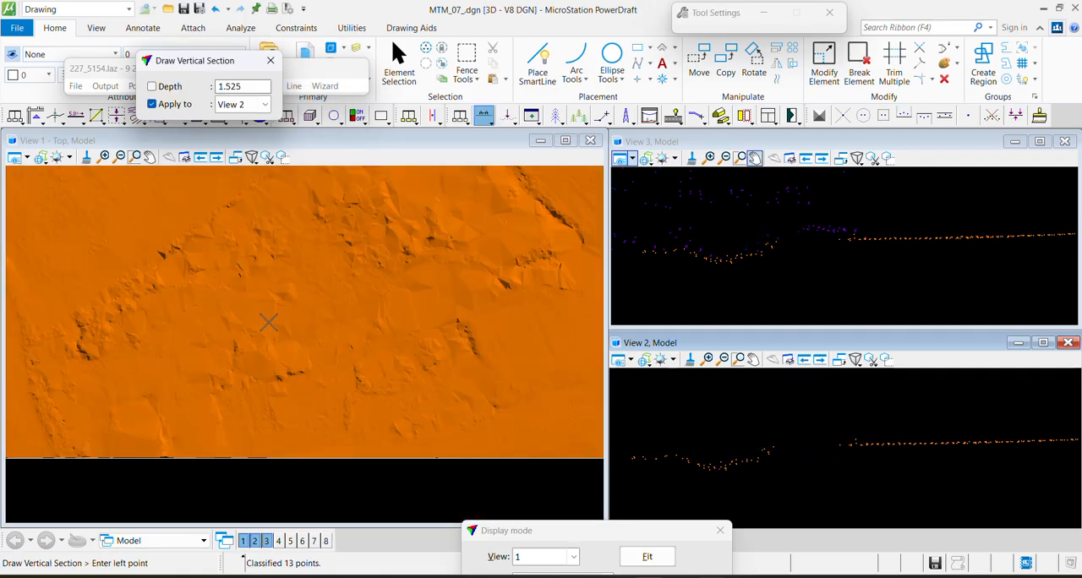
pyautogui.click(269, 324)
pyautogui.click(295, 416)
pyautogui.press('F2')
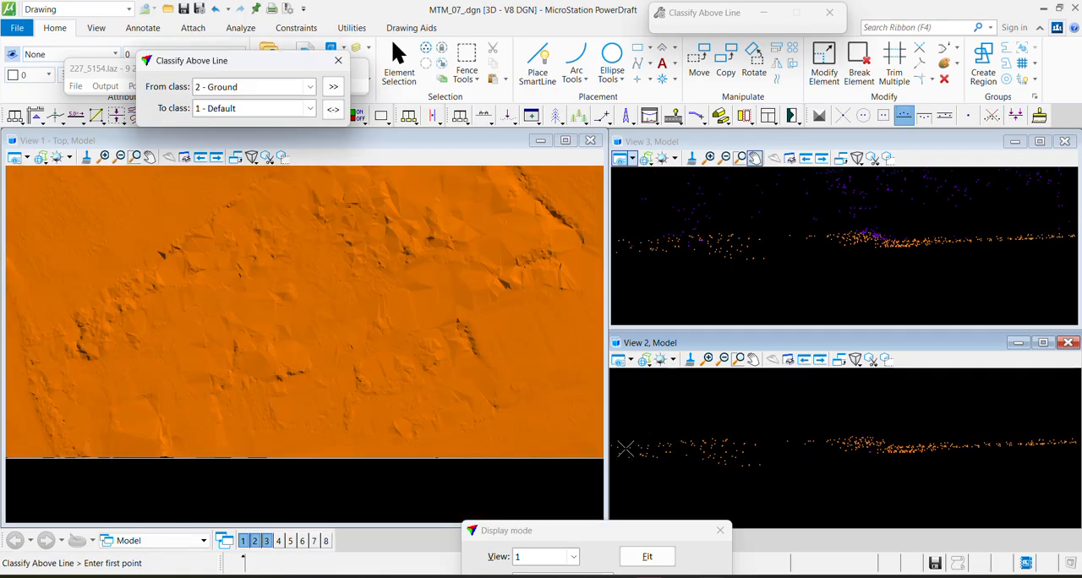
pyautogui.click(625, 454)
pyautogui.click(920, 430)
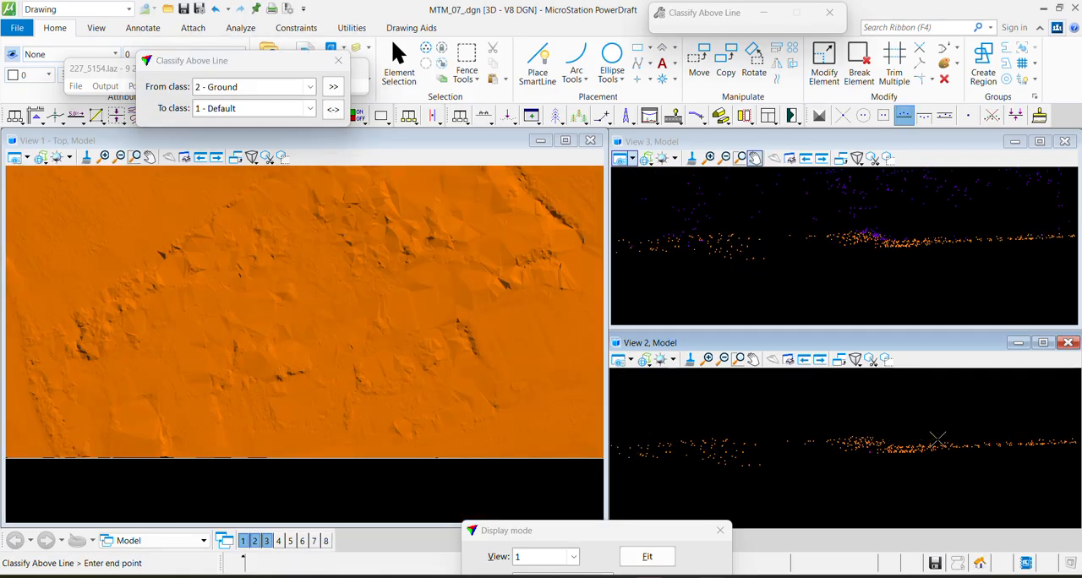
# Draw a shorter section just beside the last one in the southern rough area and classify ground points above the line to Default
pyautogui.press('F1')
pyautogui.click(295, 347)
pyautogui.click(304, 406)
pyautogui.click(692, 459)
pyautogui.click(978, 452)
# Section the rough area's western end near the curved ditch and classify the raised ground points above the line to Default
pyautogui.moveTo(102, 299)
pyautogui.mouseDown(button='middle')
pyautogui.moveTo(293, 335)
pyautogui.moveTo(295, 324)
pyautogui.mouseUp(button='middle')
pyautogui.press('F1')
pyautogui.click(293, 325)
pyautogui.click(330, 402)
pyautogui.click(294, 419)
pyautogui.press('F2')
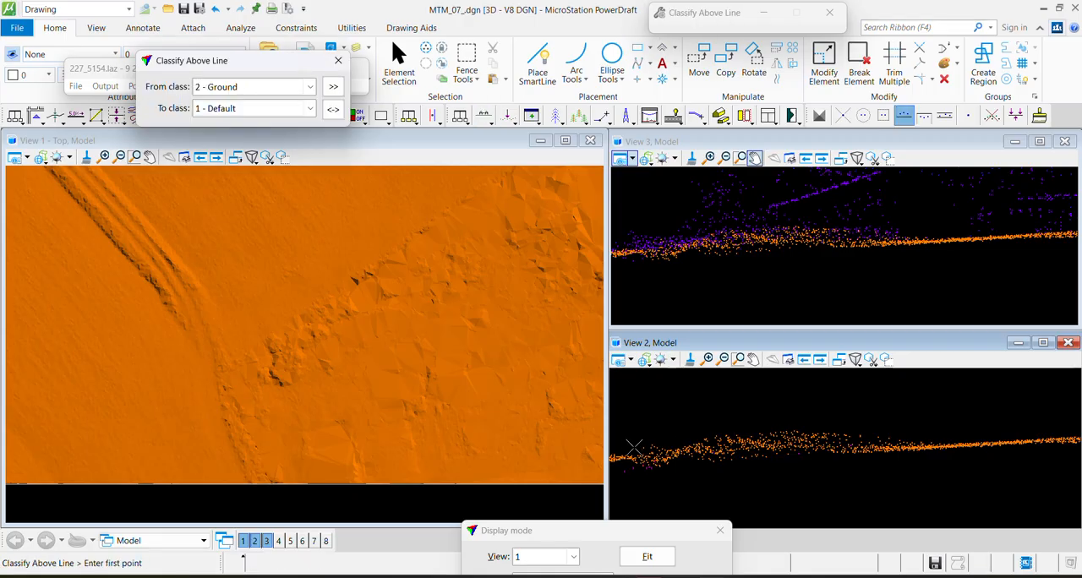
pyautogui.click(632, 454)
pyautogui.click(964, 438)
# Section the rough triangle from its north-western field edge about 12 deep and classify the raised ground points above the line to Default
pyautogui.moveTo(377, 285); pyautogui.dragTo(279, 341, button='middle')
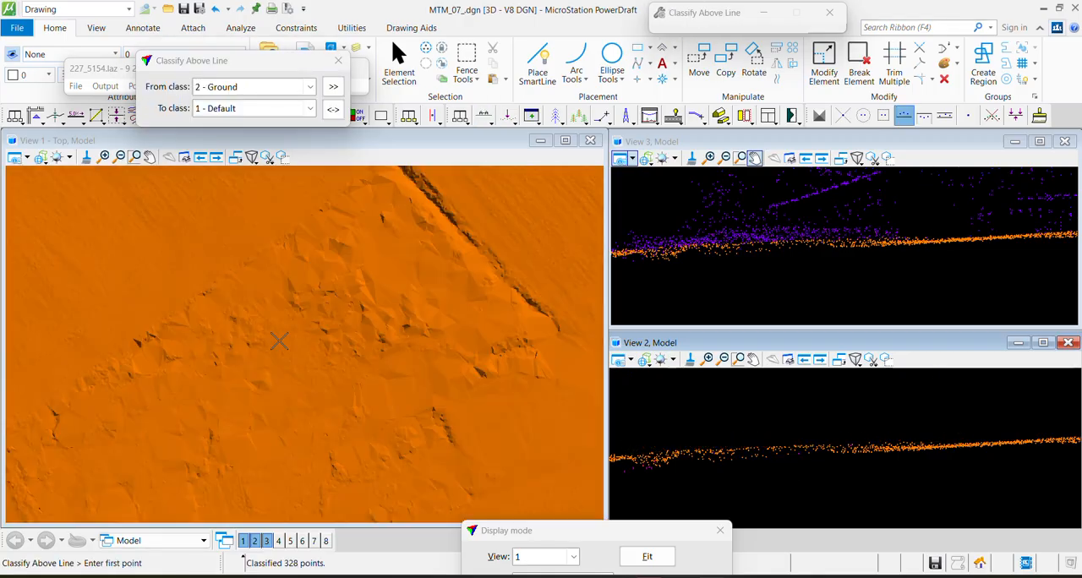
pyautogui.press('F1')
pyautogui.click(309, 202)
pyautogui.click(390, 372)
pyautogui.click(320, 393)
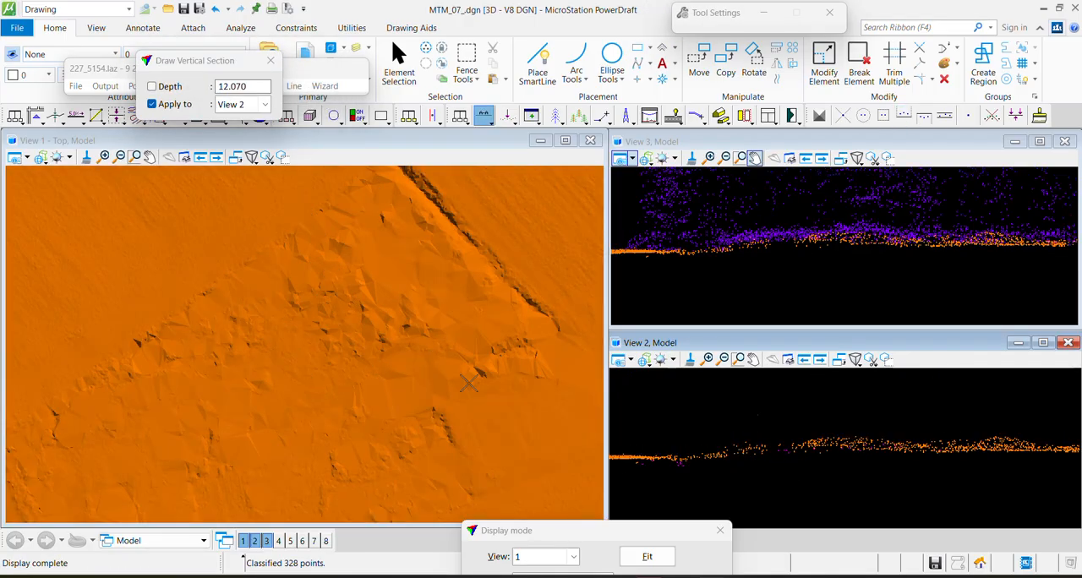
pyautogui.press('F2')
pyautogui.click(700, 455)
pyautogui.click(982, 437)
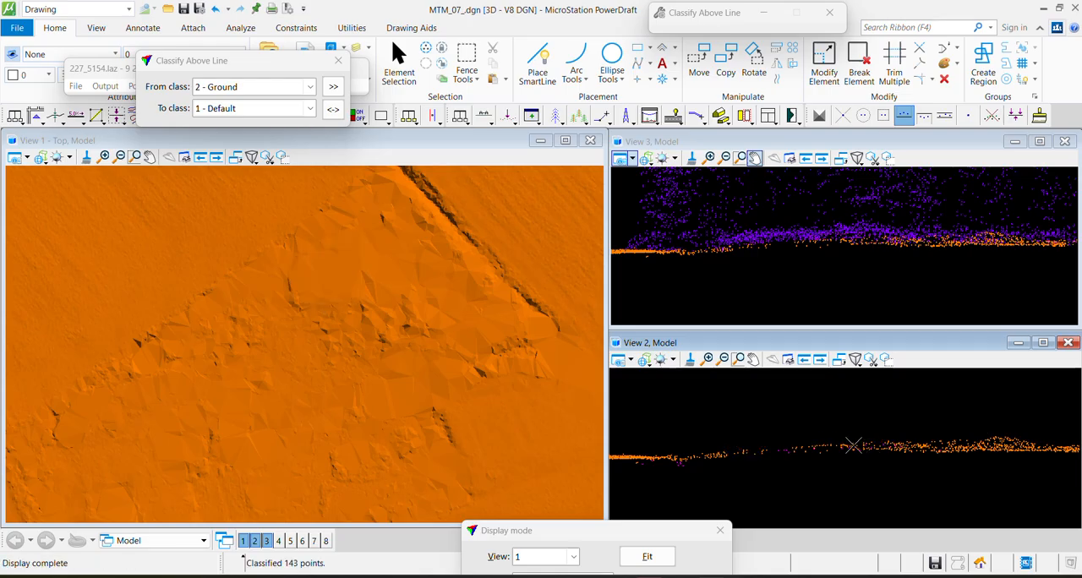
# Section the rough triangle's eastern part southward across the ragged ridge and classify ground points above the line to Default
pyautogui.press('F1')
pyautogui.click(481, 309)
pyautogui.click(524, 390)
pyautogui.click(476, 417)
pyautogui.press('F2')
pyautogui.click(741, 450)
pyautogui.click(921, 430)
# Show the ground points instead of the shaded surface in the top view and section the circular basin about 16.3 deep
pyautogui.moveTo(520, 285); pyautogui.dragTo(429, 362, button='middle')
pyautogui.scroll(-2, 353, 324)
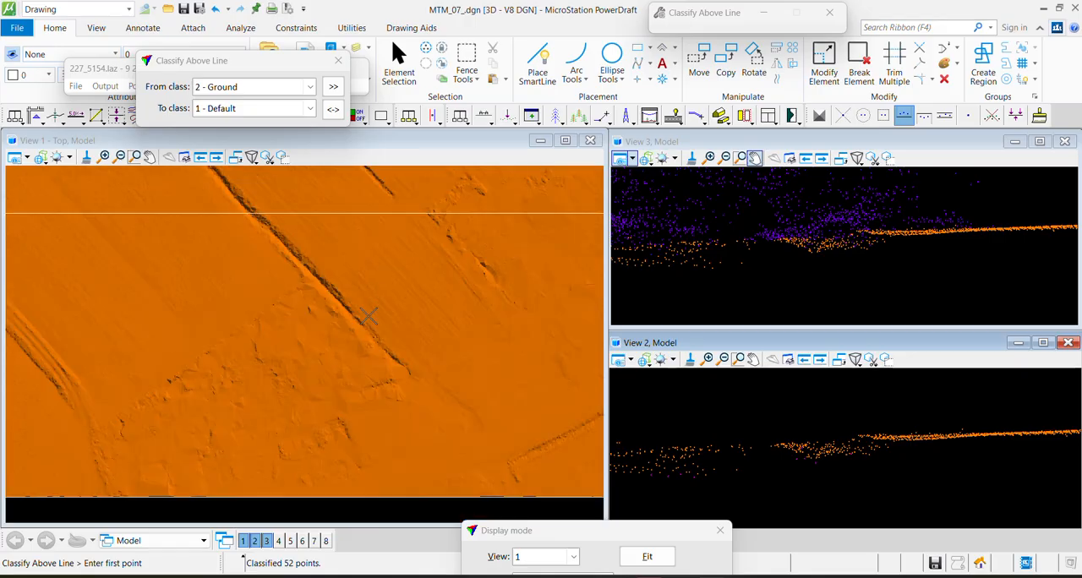
pyautogui.press('F3')
pyautogui.scroll(-3, 385, 301)
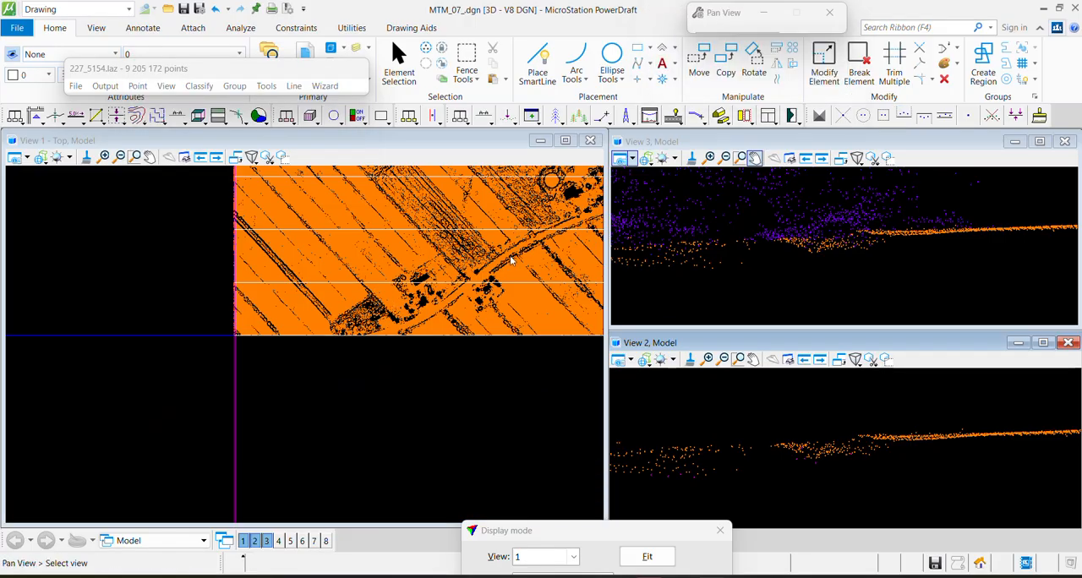
pyautogui.moveTo(507, 228); pyautogui.dragTo(338, 389, button='middle')
pyautogui.scroll(2, 389, 345)
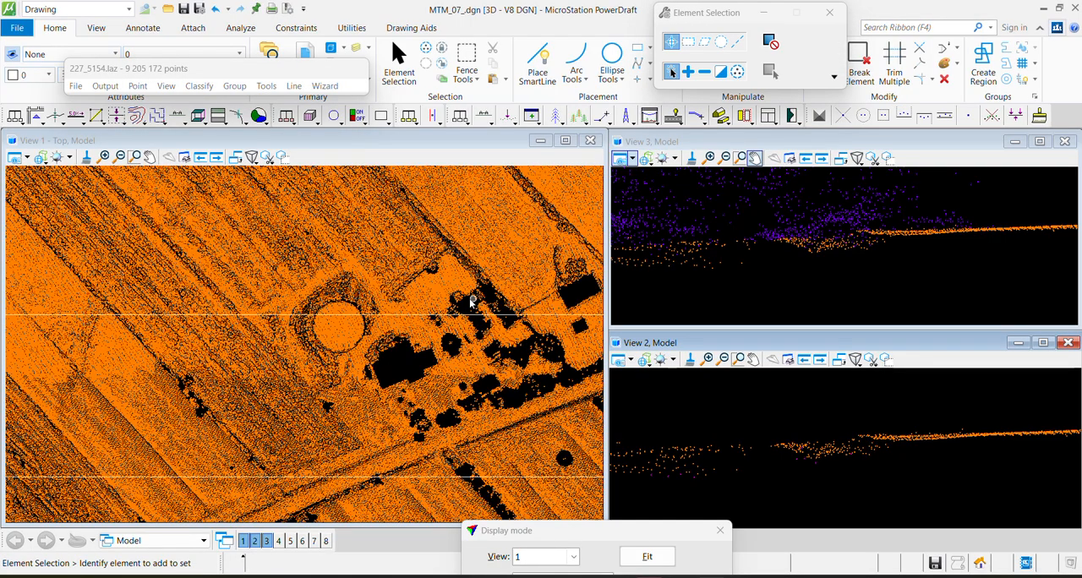
pyautogui.scroll(3, 473, 299)
pyautogui.press('F1')
pyautogui.click(89, 342)
pyautogui.click(212, 381)
pyautogui.click(221, 411)
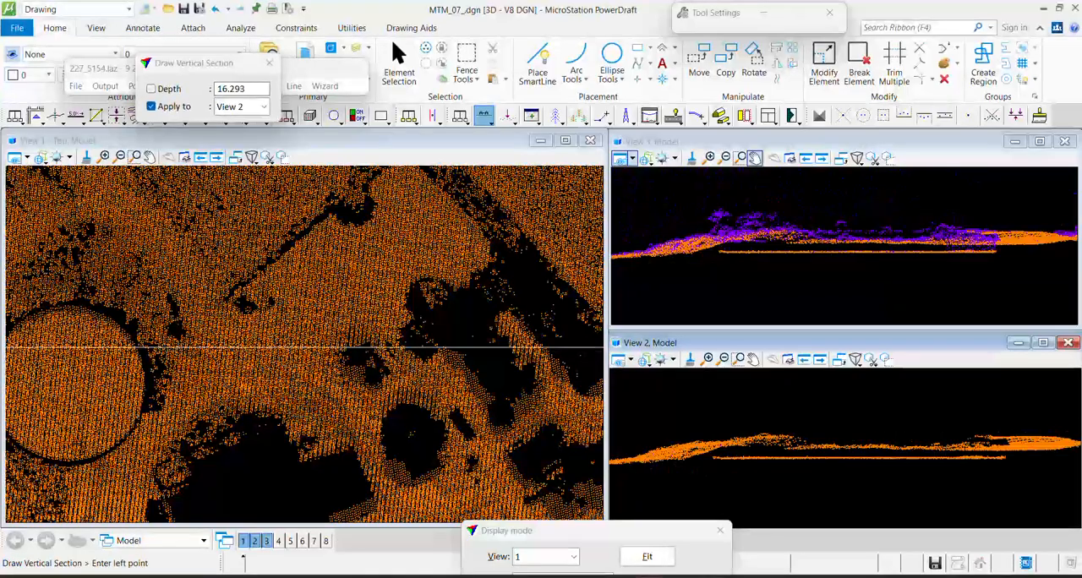
# Draw a wide section about 25.3 deep across the circular basin from north-west to south-east
pyautogui.moveTo(57, 351); pyautogui.dragTo(271, 318, button='middle')
pyautogui.press('F1')
pyautogui.click(223, 245)
pyautogui.click(345, 488)
pyautogui.click(414, 395)
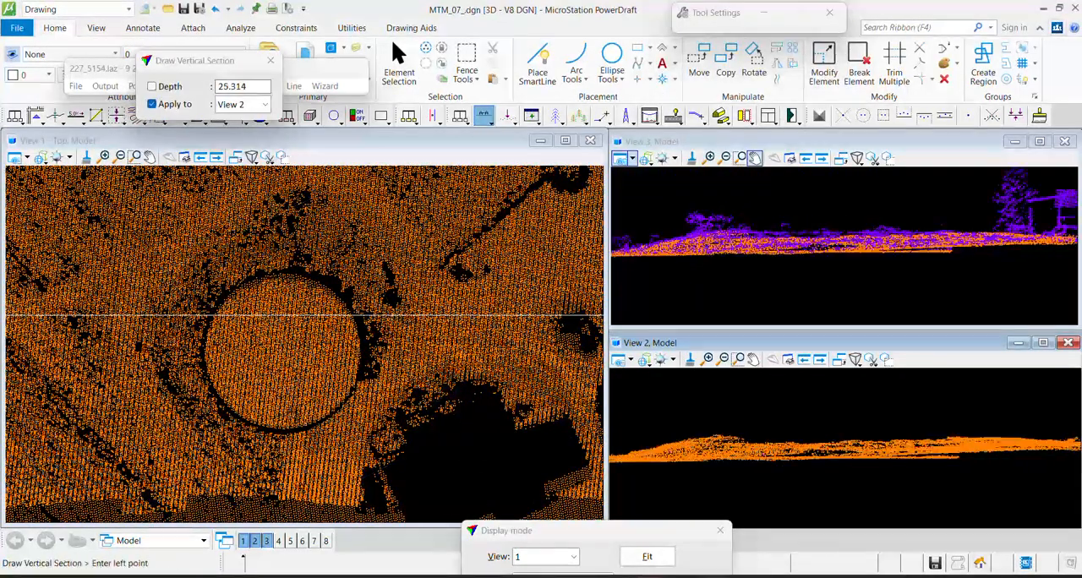
# Return the top view to the shaded surface and section the whole circular basin about 2.5 deep
pyautogui.press('Escape')
pyautogui.press('F2')
pyautogui.press('F1')
pyautogui.click(152, 393)
pyautogui.click(414, 301)
pyautogui.click(411, 293)
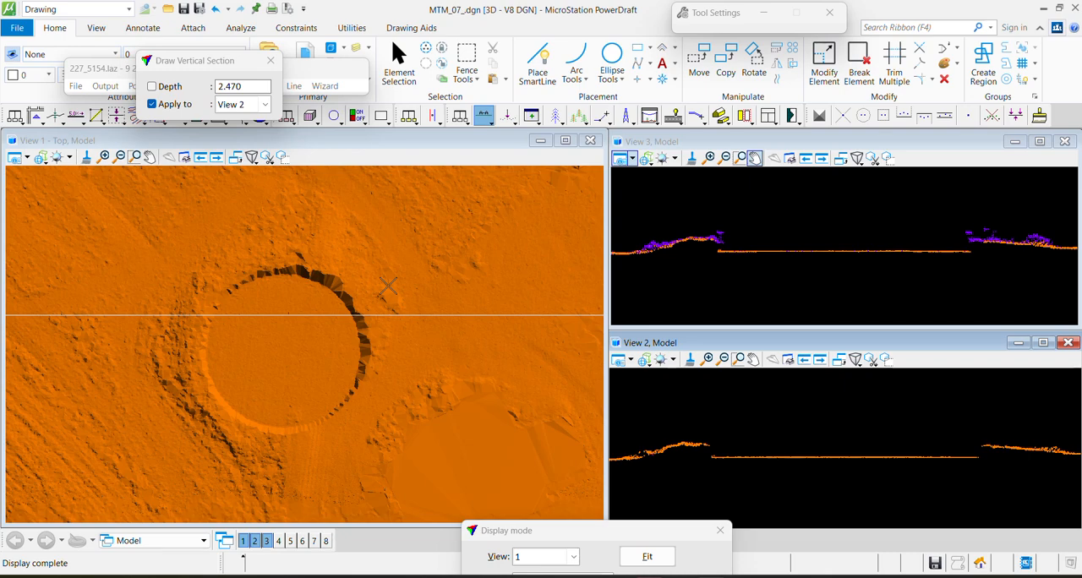
# Draw a vertical section from outside the circular basin's north-eastern rim into its floor
pyautogui.scroll(2, 312, 258)
pyautogui.click(401, 257)
pyautogui.click(285, 400)
pyautogui.click(256, 395)
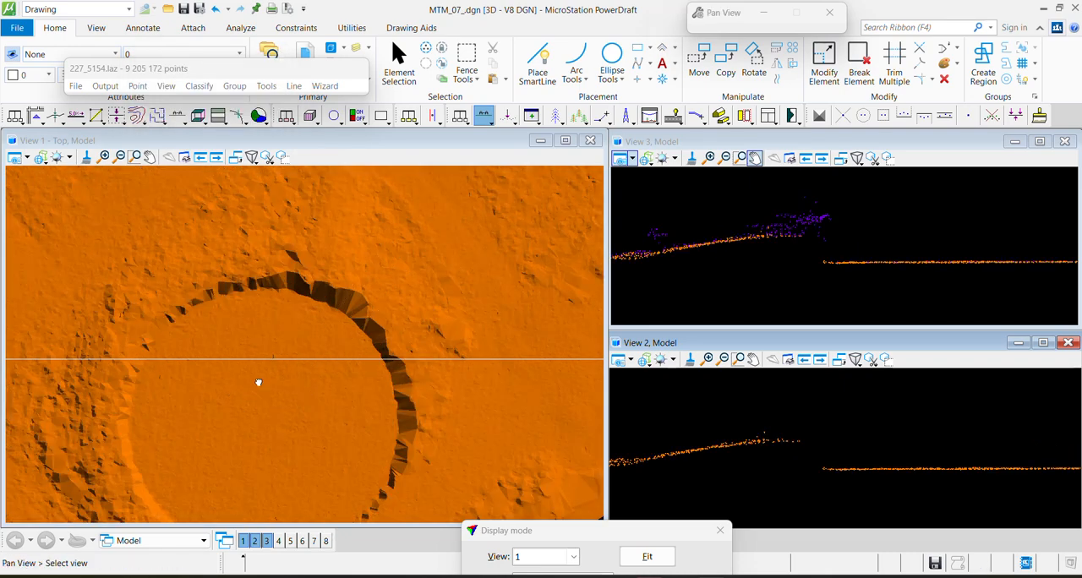
# Draw another section about 2.6 deep over the basin's north-eastern rim down to its flat floor
pyautogui.moveTo(253, 397); pyautogui.dragTo(278, 342, button='middle')
pyautogui.press('F2')
pyautogui.press('F1')
pyautogui.click(397, 187)
pyautogui.click(284, 356)
pyautogui.click(288, 349)
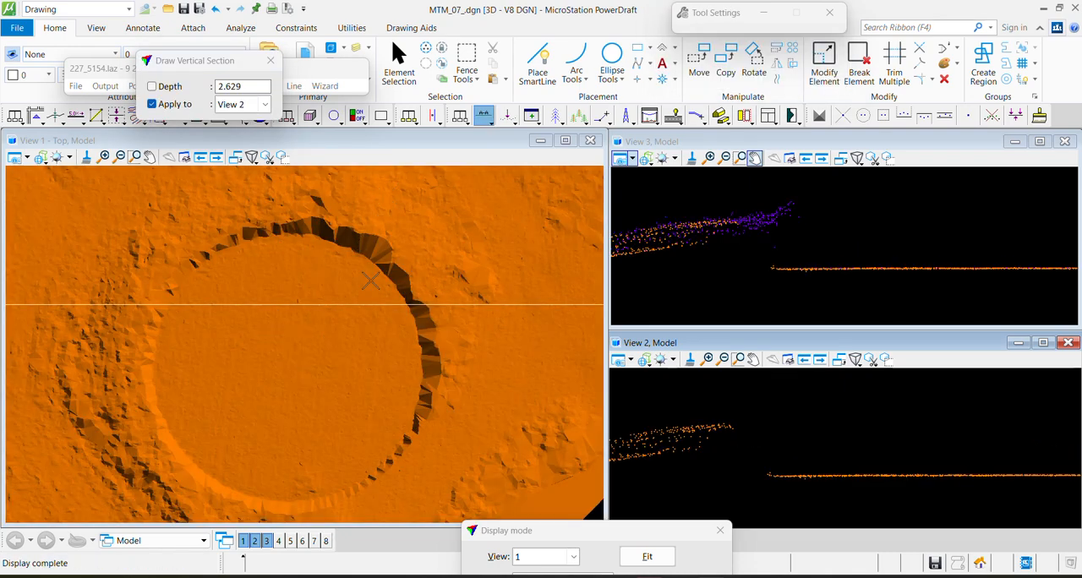
pyautogui.click(708, 227)
pyautogui.click(830, 217)
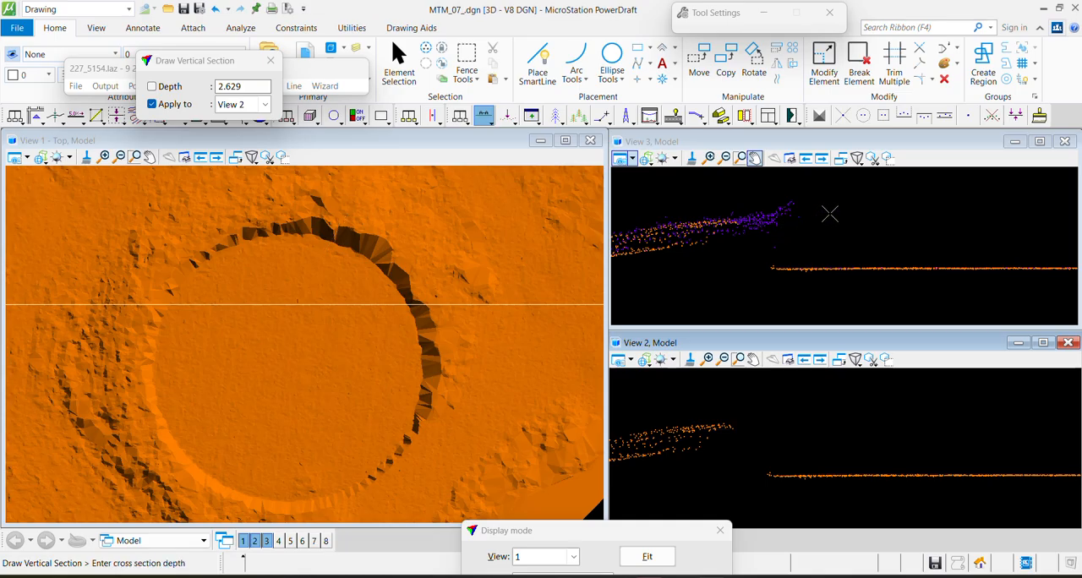
pyautogui.press('Escape')
# Draw a vertical section about 11.3 deep from the basin floor out over its eastern rim
pyautogui.press('F1')
pyautogui.click(358, 370)
pyautogui.click(481, 389)
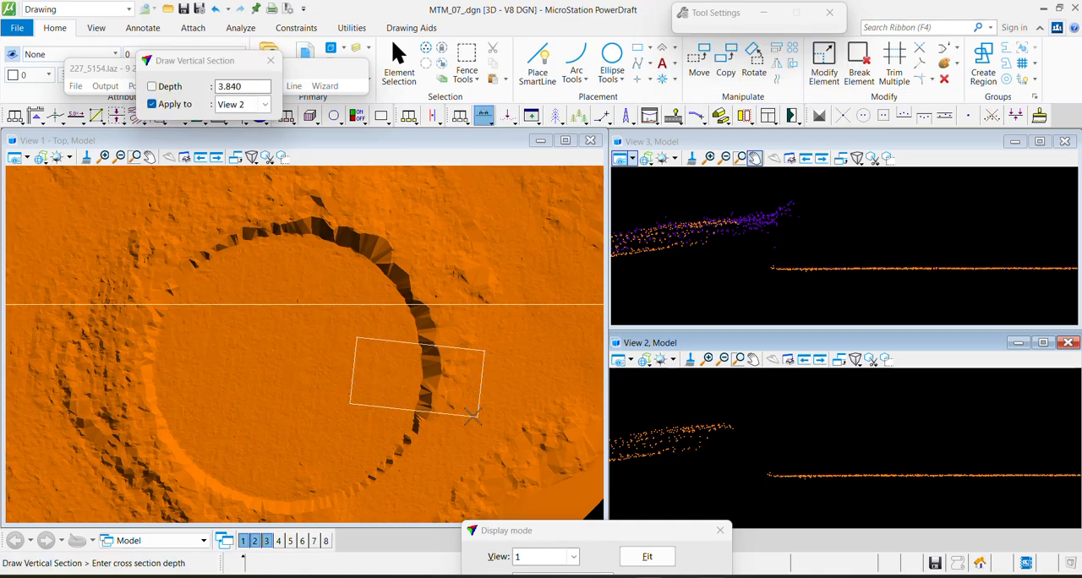
pyautogui.click(490, 292)
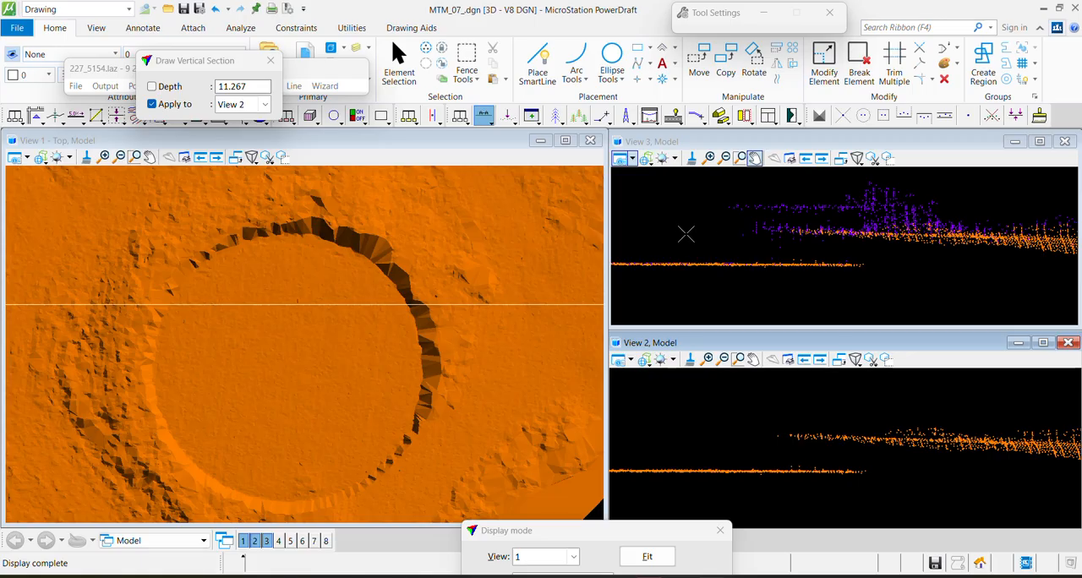
pyautogui.press('Escape')
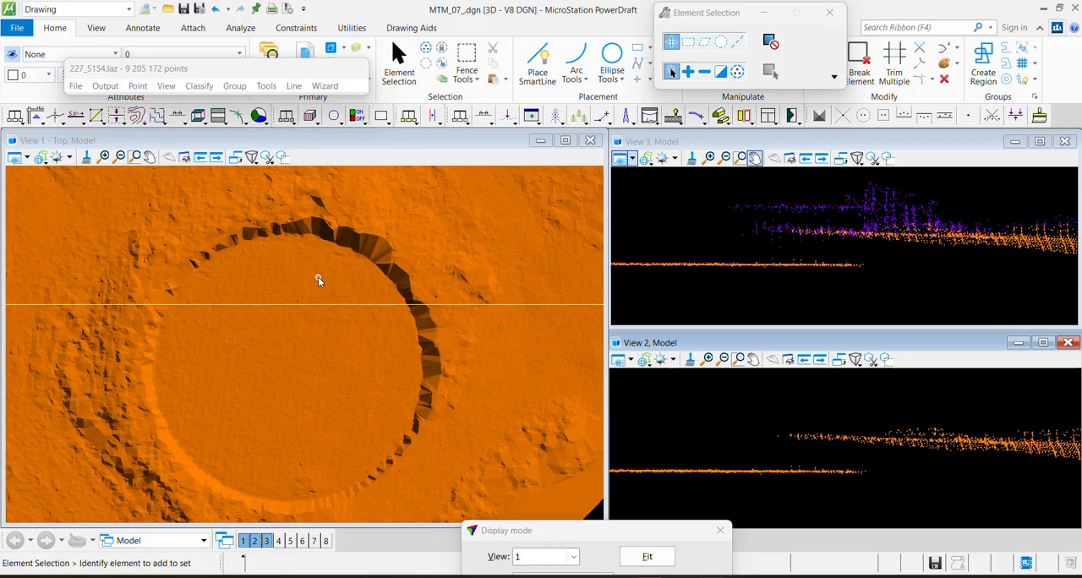
# Place a polygonal fence just outside the rim, enclosing the whole circular basin in the top view
pyautogui.press('F2')
pyautogui.click(197, 247)
pyautogui.click(250, 222)
pyautogui.click(311, 208)
pyautogui.click(388, 243)
pyautogui.click(429, 302)
pyautogui.click(443, 374)
pyautogui.click(413, 457)
pyautogui.moveTo(348, 499); pyautogui.dragTo(391, 421, button='middle')
pyautogui.click(383, 426)
pyautogui.click(325, 449)
pyautogui.click(244, 429)
pyautogui.click(204, 366)
pyautogui.click(175, 288)
pyautogui.click(175, 236)
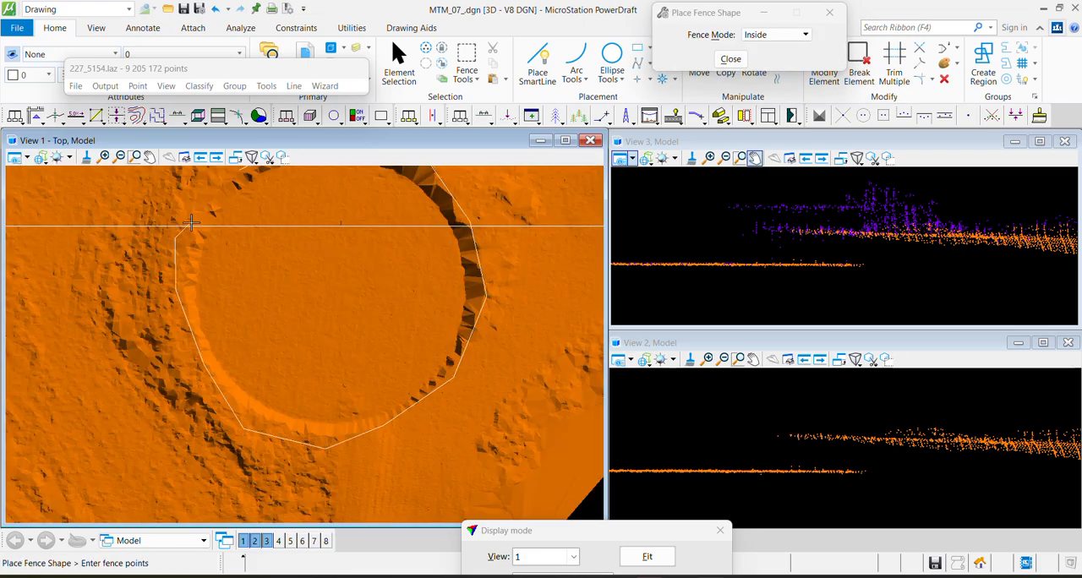
pyautogui.click(240, 173)
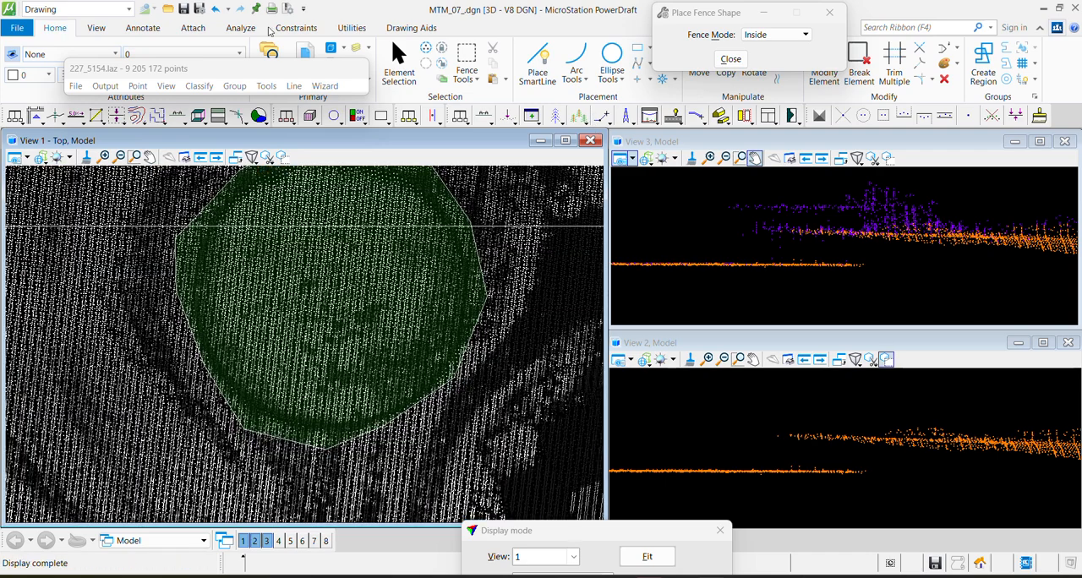
# Classify ground inside the fence only, from Unclassified to Ground, using current ground points and an iteration angle of 1 degree
pyautogui.click(199, 86)
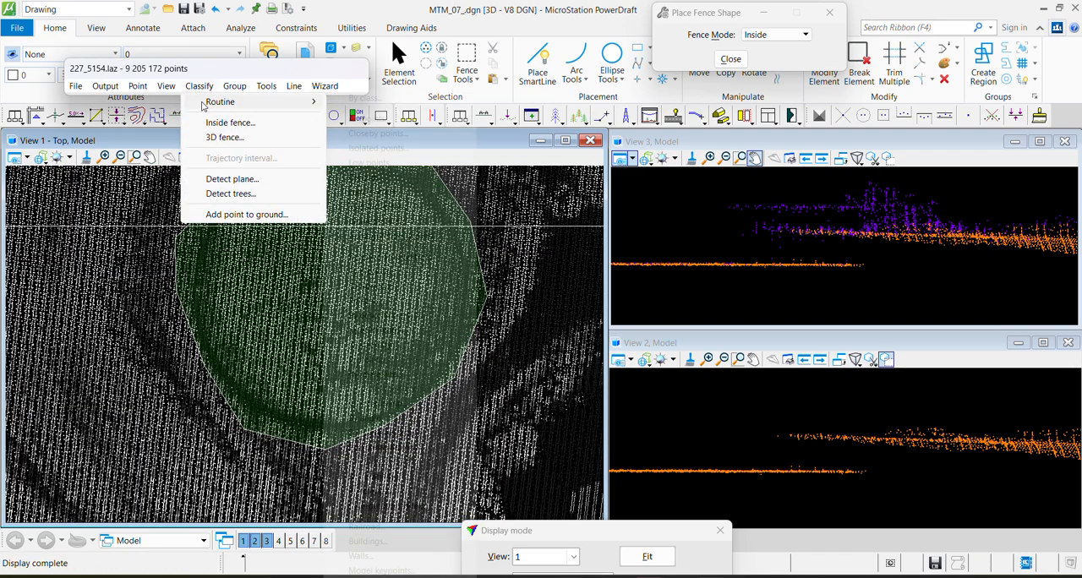
pyautogui.moveTo(222, 101)
pyautogui.click(364, 177)
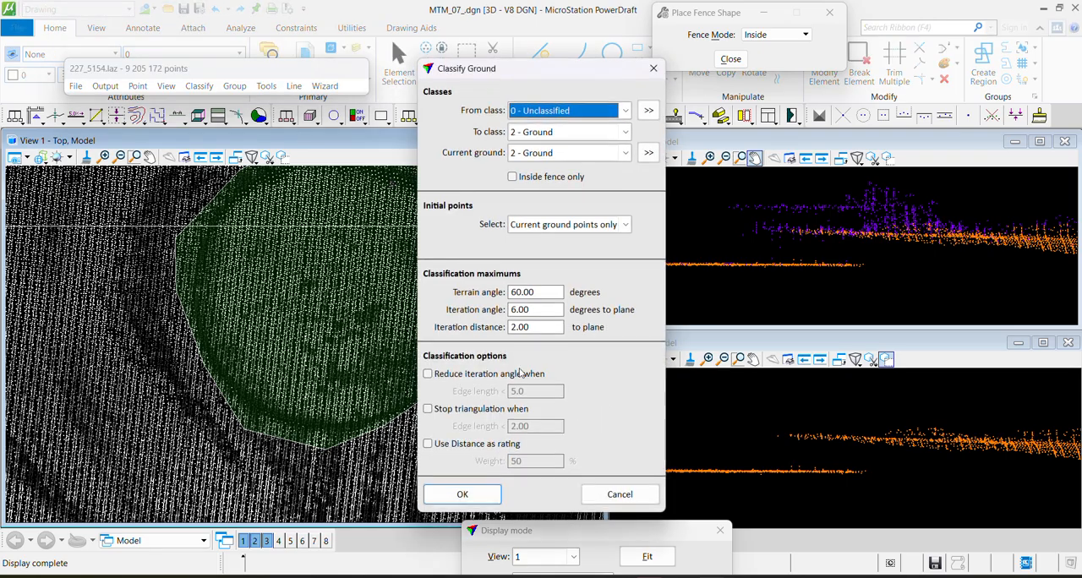
pyautogui.moveTo(545, 310); pyautogui.dragTo(497, 318)
pyautogui.write('12')
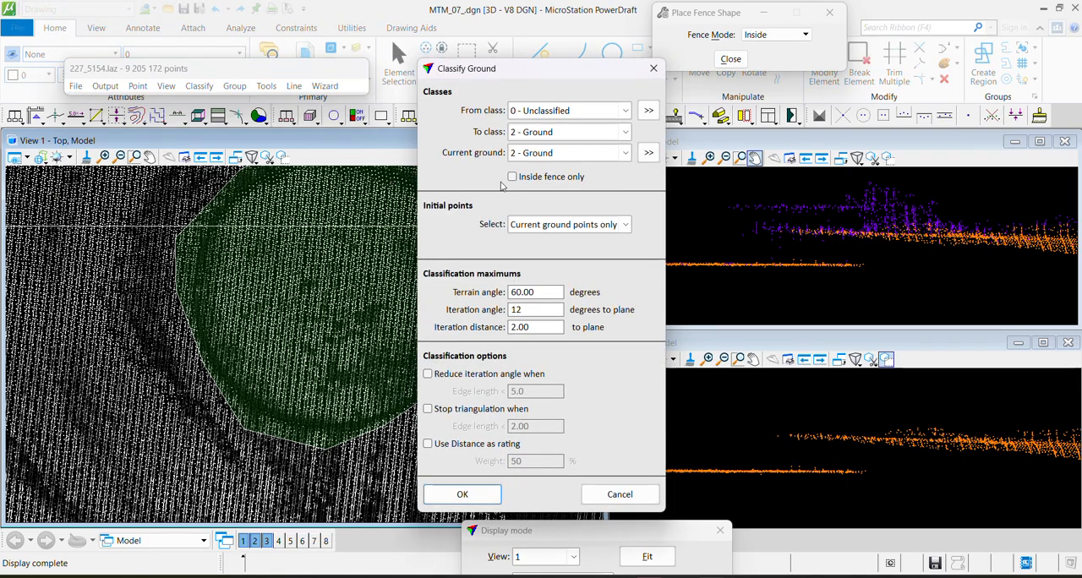
pyautogui.click(512, 178)
pyautogui.click(462, 496)
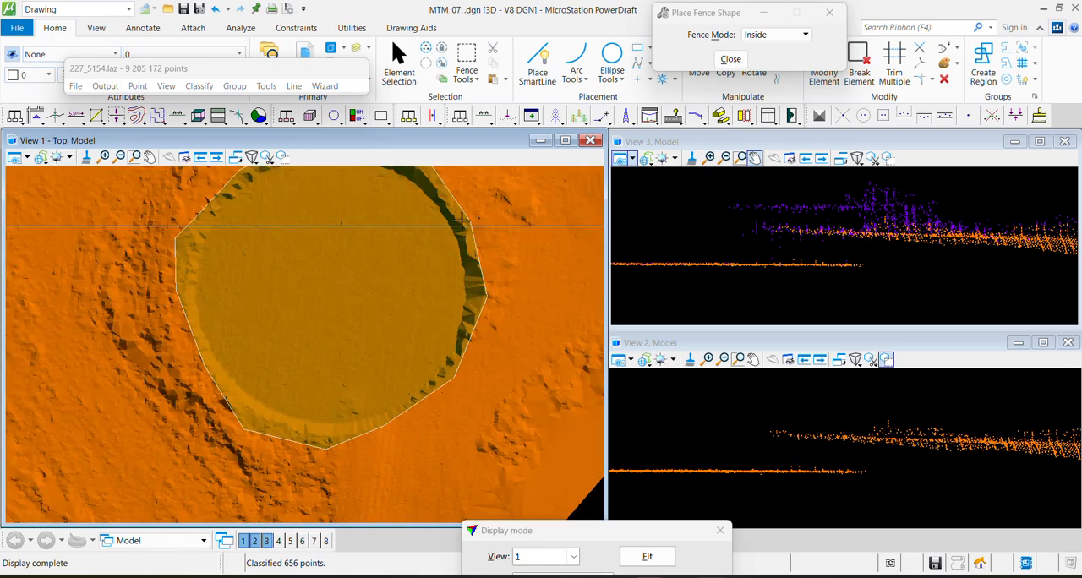
# Draw a vertical section about 1.8 deep from outside the basin's north-eastern rim down into its floor
pyautogui.moveTo(468, 220)
pyautogui.mouseDown(button='middle')
pyautogui.moveTo(430, 307)
pyautogui.moveTo(434, 291)
pyautogui.mouseUp(button='middle')
pyautogui.press('F1')
pyautogui.click(414, 200)
pyautogui.click(311, 353)
pyautogui.click(290, 329)
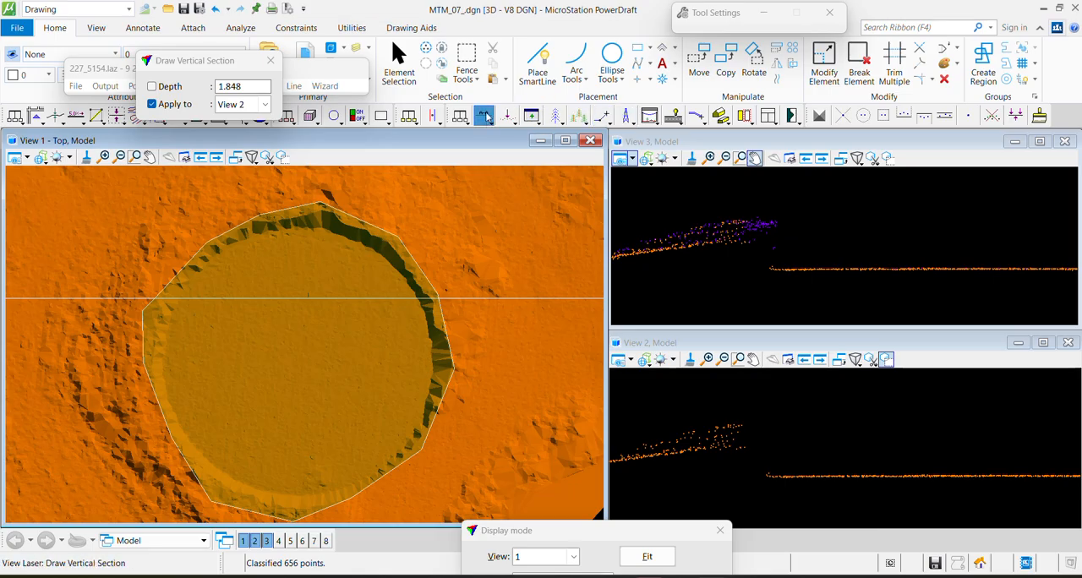
# Classify the unclassified points at the tip of the basin's rim to Ground with a 25-pixel circular brush
pyautogui.click(862, 116)
pyautogui.scroll(3, 762, 191)
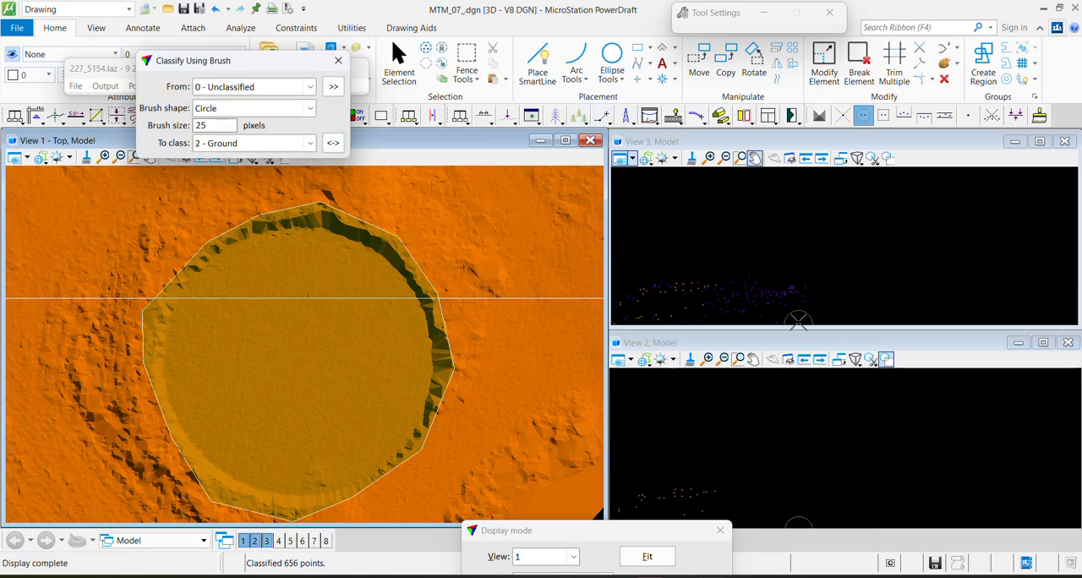
pyautogui.click(797, 297)
pyautogui.click(798, 297)
# Draw a vertical section from the basin floor out over its eastern rim and inspect the rim points
pyautogui.press('F1')
pyautogui.click(379, 320)
pyautogui.click(513, 347)
pyautogui.click(510, 382)
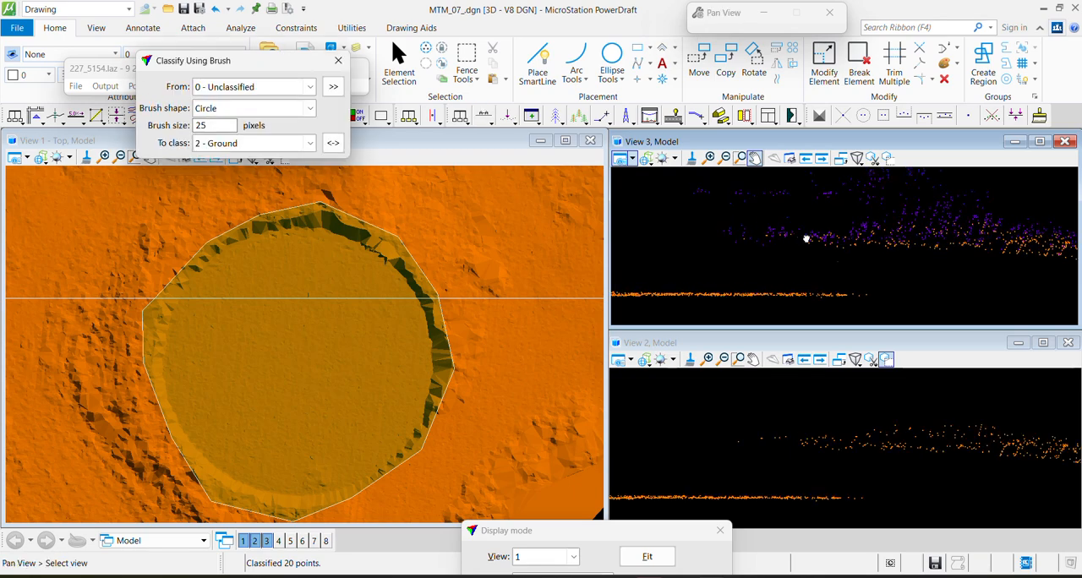
pyautogui.click(743, 293)
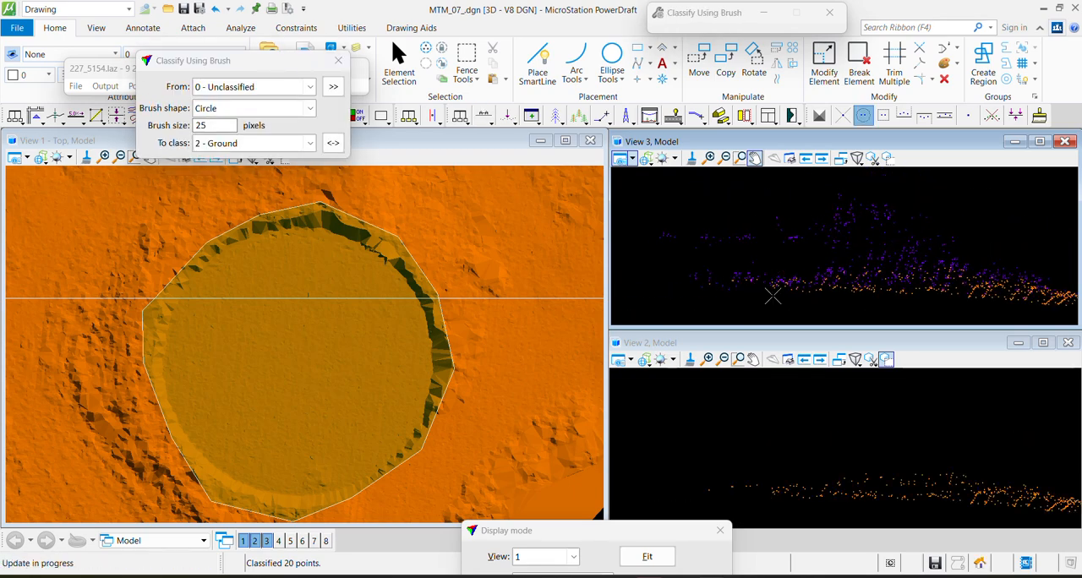
pyautogui.press('Escape')
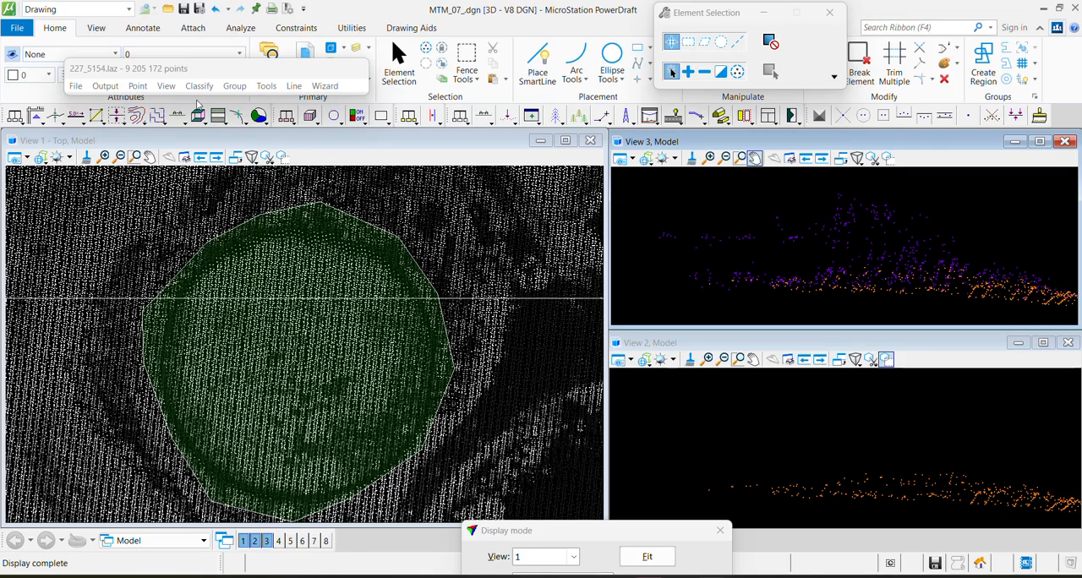
# Run the ground classification inside the basin fence again with the same settings
pyautogui.click(200, 86)
pyautogui.moveTo(293, 107)
pyautogui.click(364, 177)
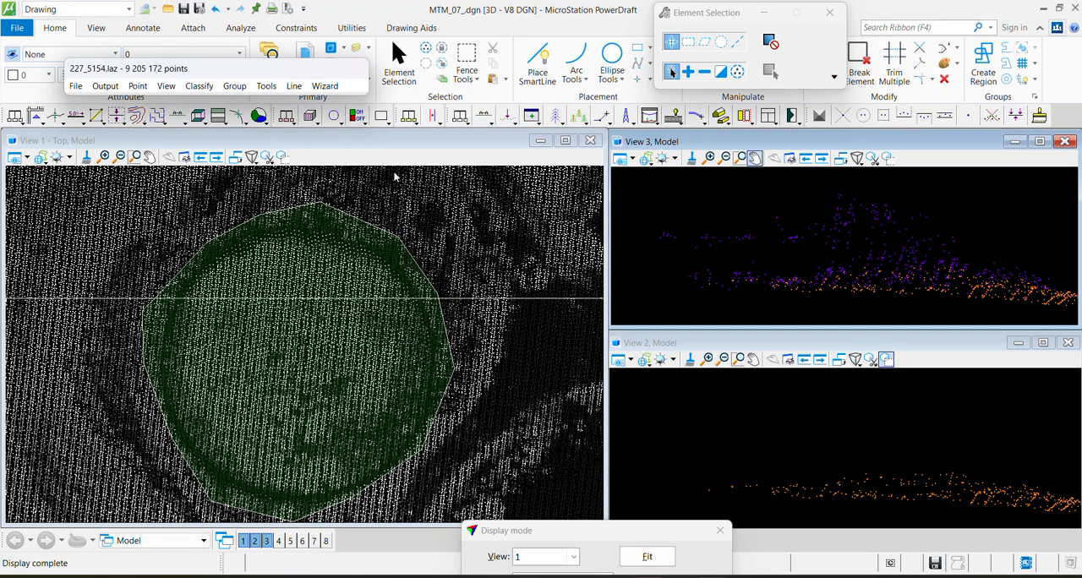
pyautogui.click(464, 498)
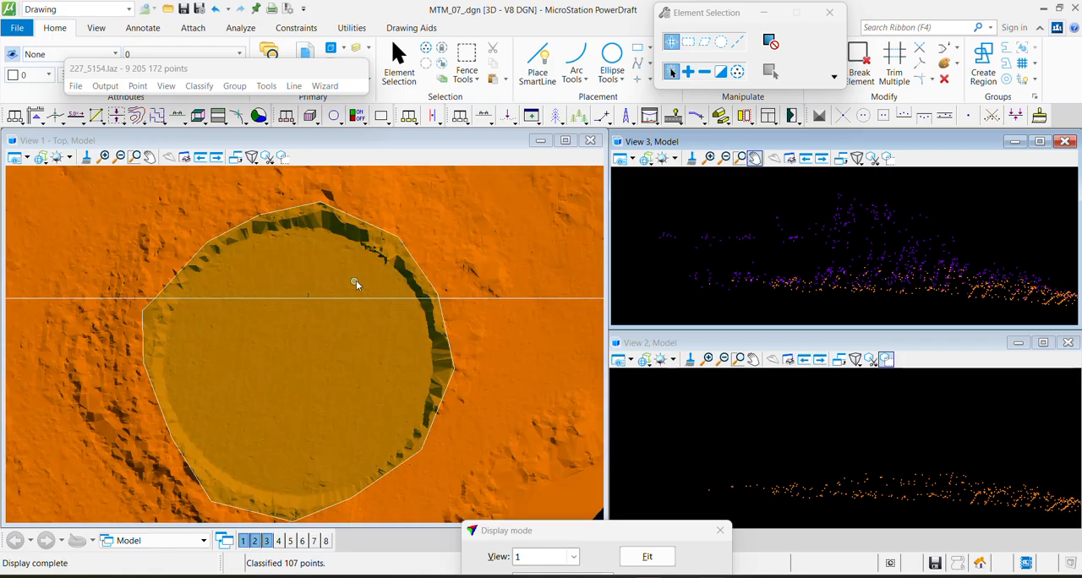
# Draw a vertical section about 3.9 deep from the basin floor out over its north-eastern rim
pyautogui.press('F1')
pyautogui.click(367, 266)
pyautogui.click(428, 222)
pyautogui.click(430, 224)
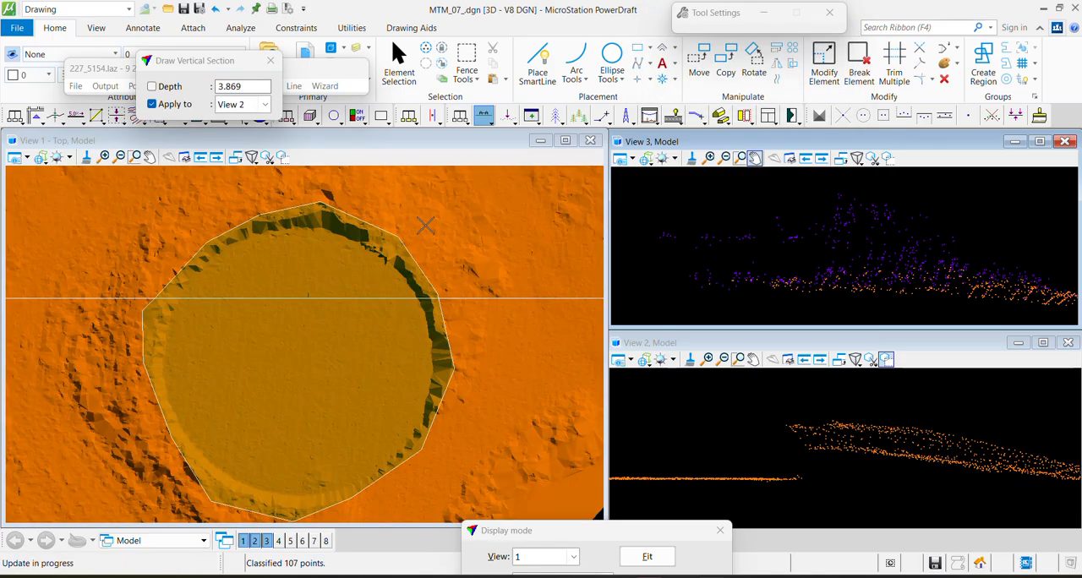
# Undo the last ground classification made inside the basin fence
pyautogui.press('Escape')
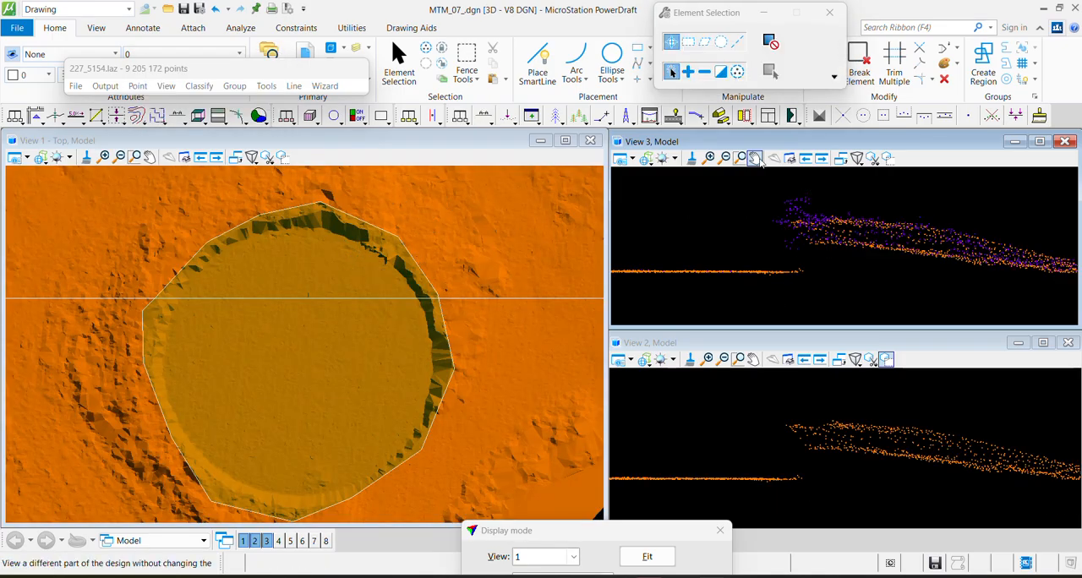
pyautogui.click(137, 87)
pyautogui.click(138, 101)
pyautogui.click(133, 88)
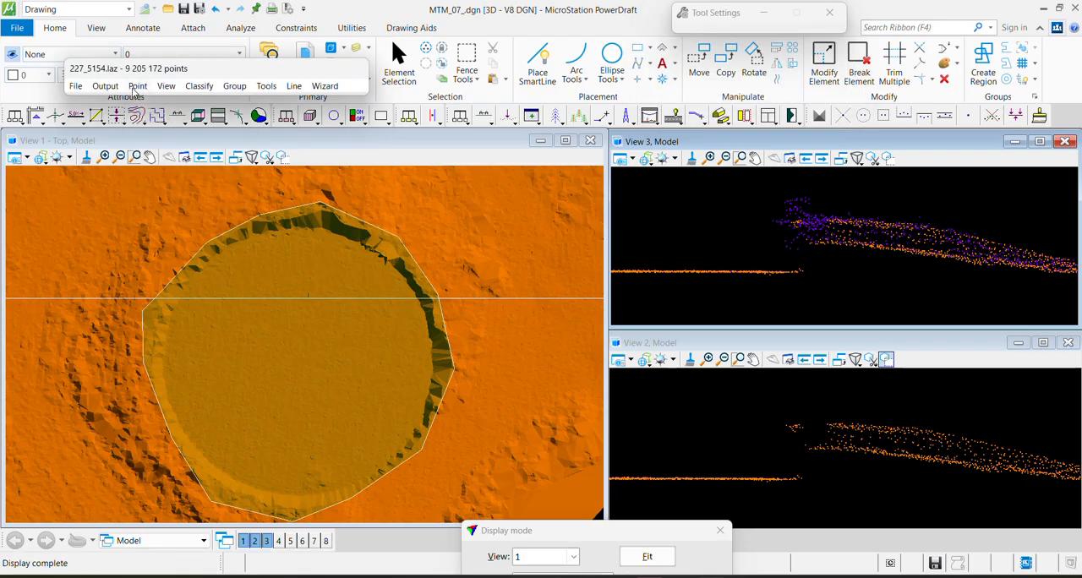
pyautogui.click(144, 103)
pyautogui.click(408, 74)
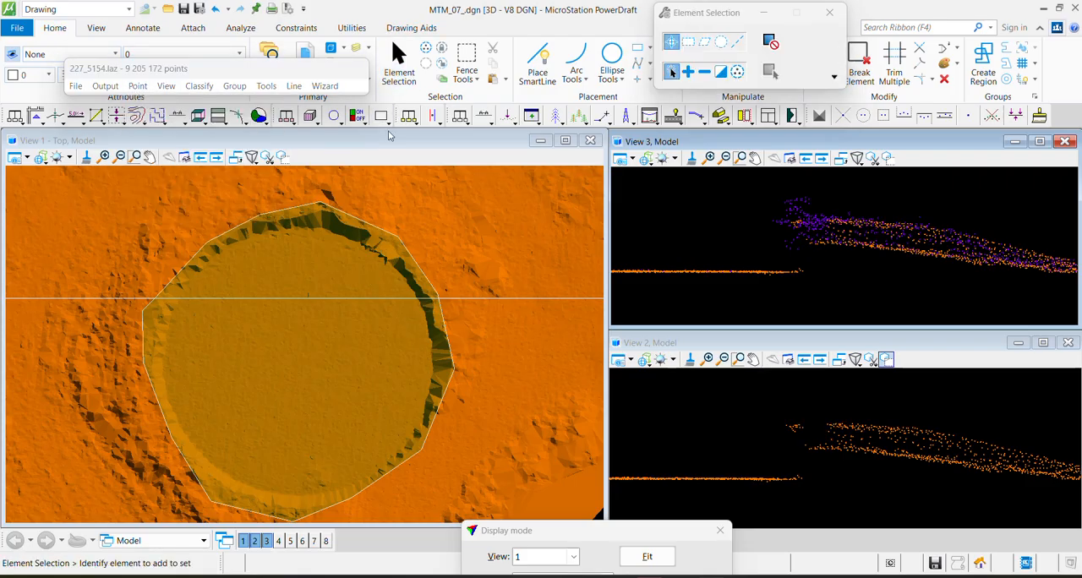
# Examine the ground points over the whole tile and along its edges in the top view
pyautogui.press('F1')
pyautogui.scroll(-5, 342, 298)
pyautogui.moveTo(224, 284); pyautogui.dragTo(288, 318, button='middle')
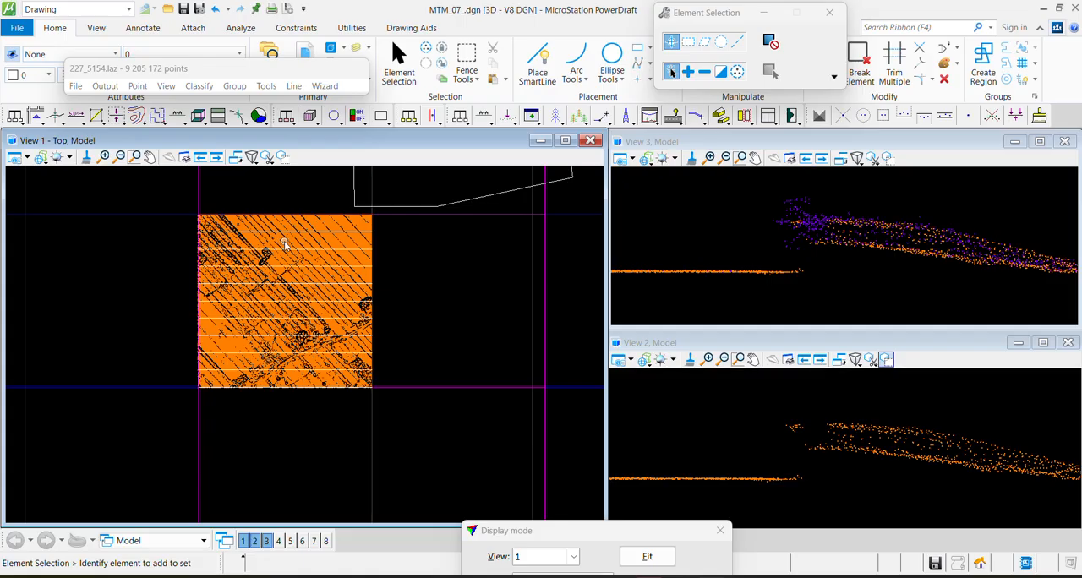
pyautogui.scroll(3, 274, 283)
pyautogui.moveTo(356, 449); pyautogui.dragTo(357, 293, button='middle')
pyautogui.scroll(-3, 355, 292)
pyautogui.scroll(3, 386, 261)
pyautogui.scroll(4, 386, 359)
pyautogui.scroll(-4, 406, 347)
pyautogui.scroll(-5, 427, 335)
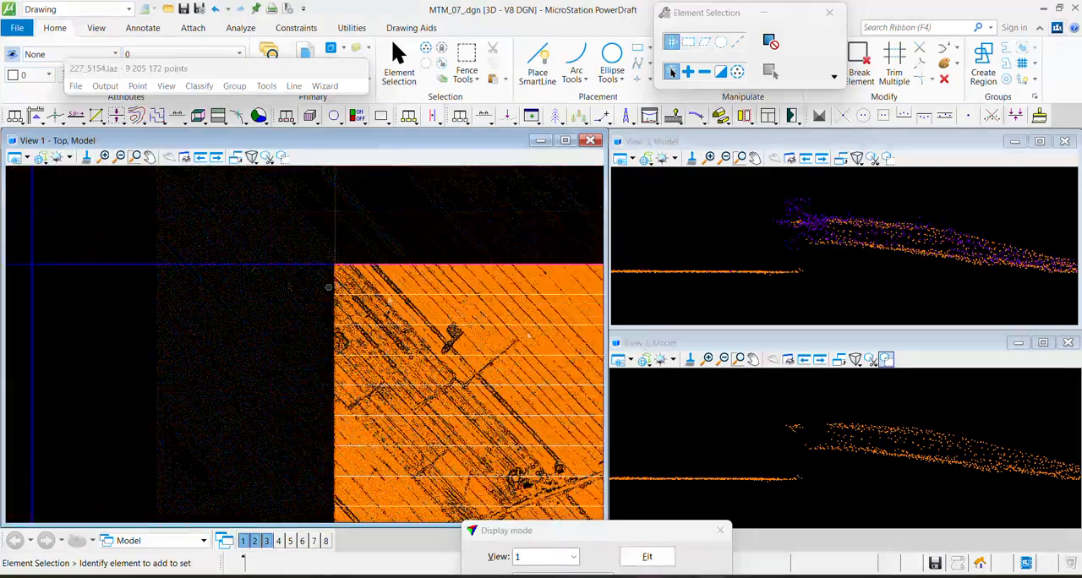
pyautogui.moveTo(427, 335); pyautogui.dragTo(256, 255, button='middle')
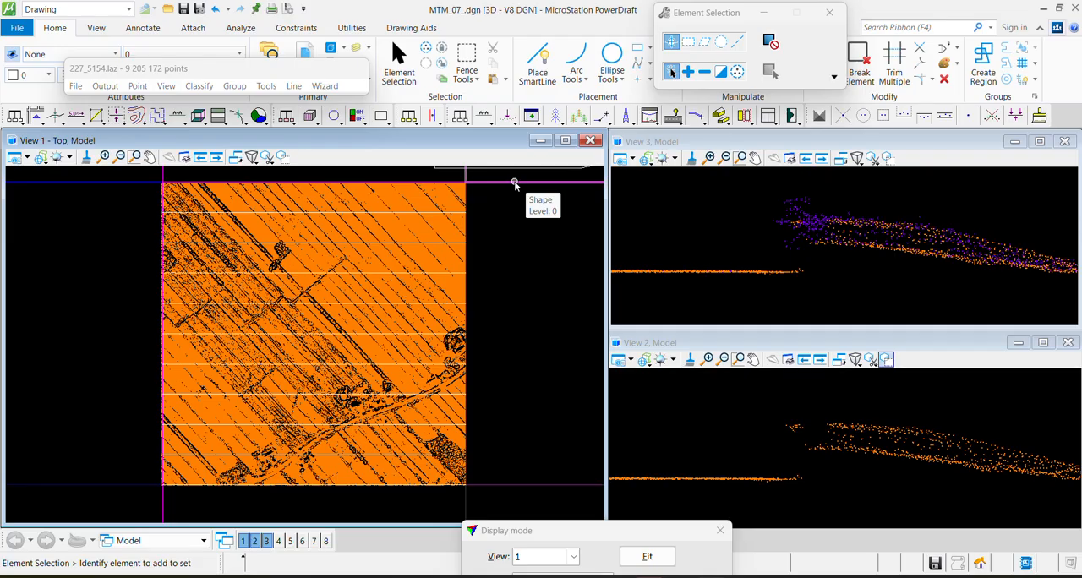
# Create an editable triangulated model from class 2 - Ground, leaving elevation scaling off
pyautogui.click(820, 116)
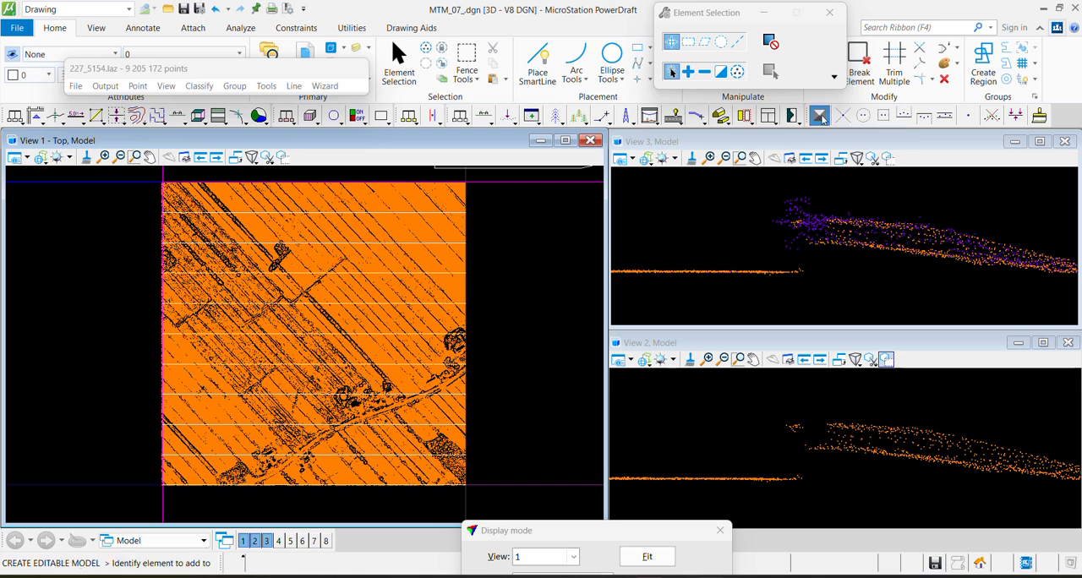
pyautogui.click(544, 205)
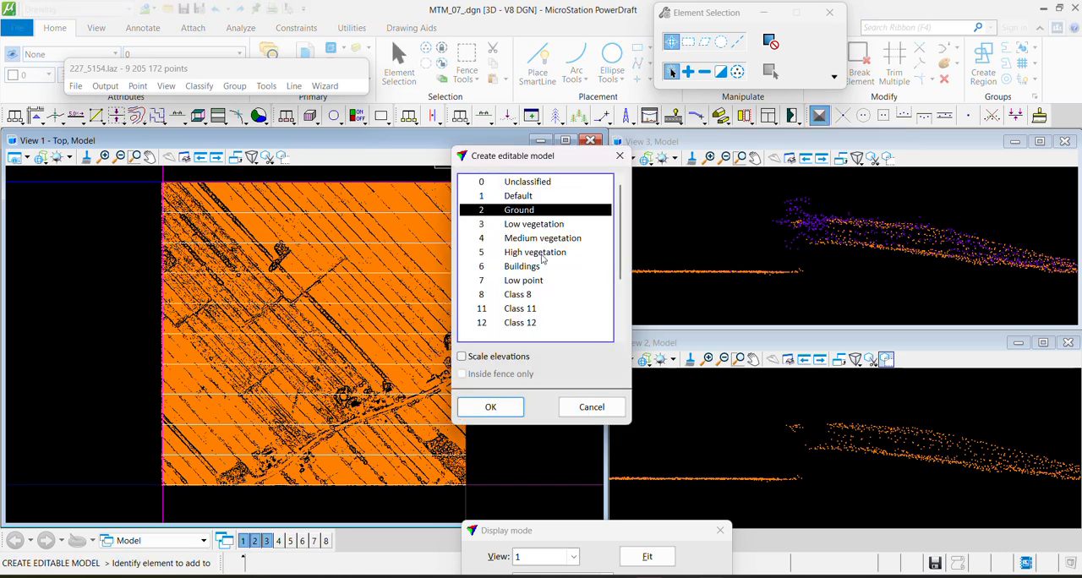
pyautogui.moveTo(554, 161); pyautogui.dragTo(524, 156)
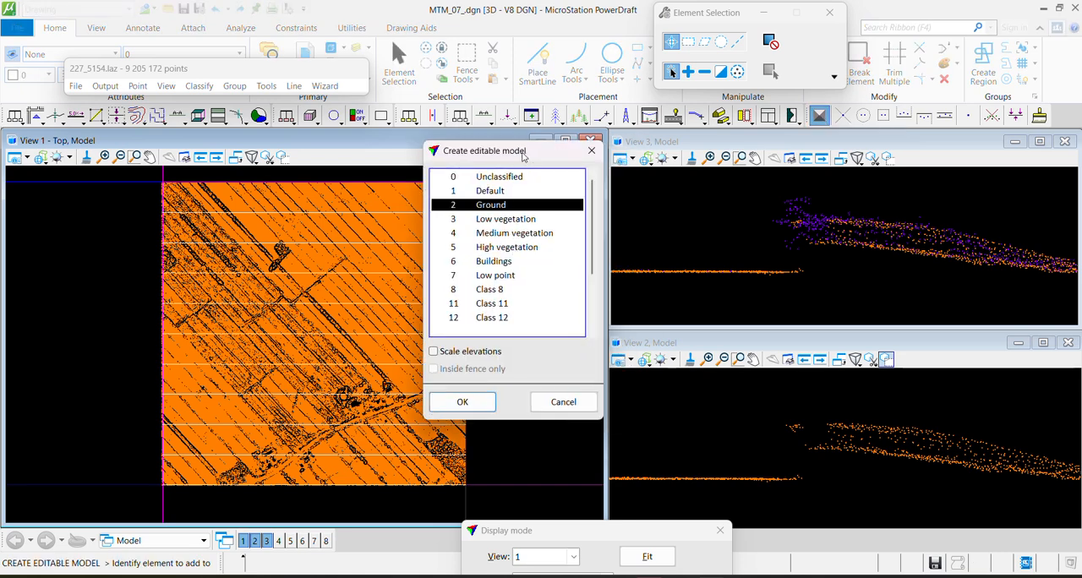
pyautogui.click(484, 408)
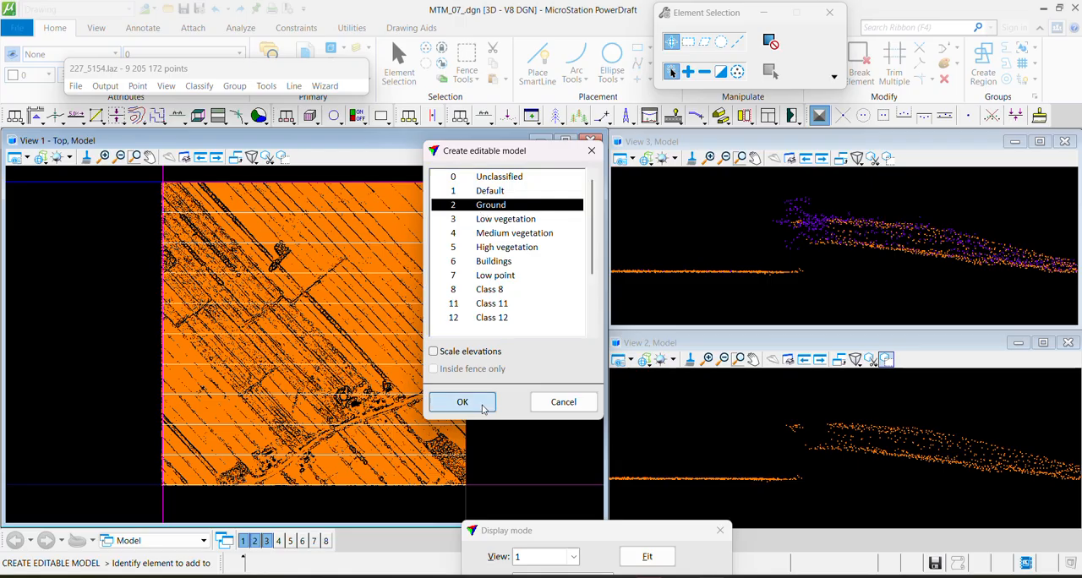
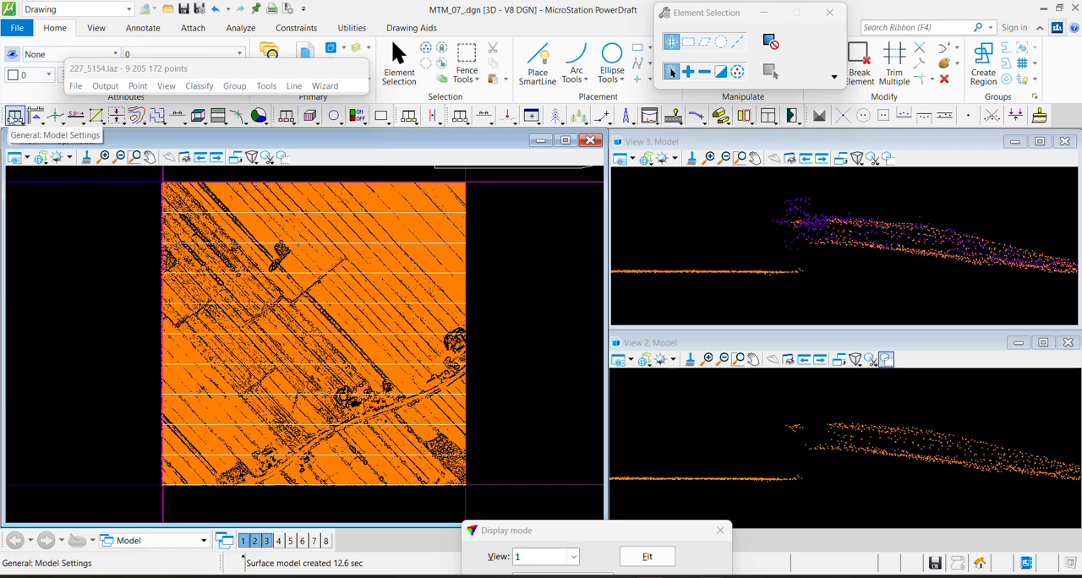
# Delete the first Ground surface, the one with 6249058 points, from the TerraModeler surface list and close the list
pyautogui.click(17, 120)
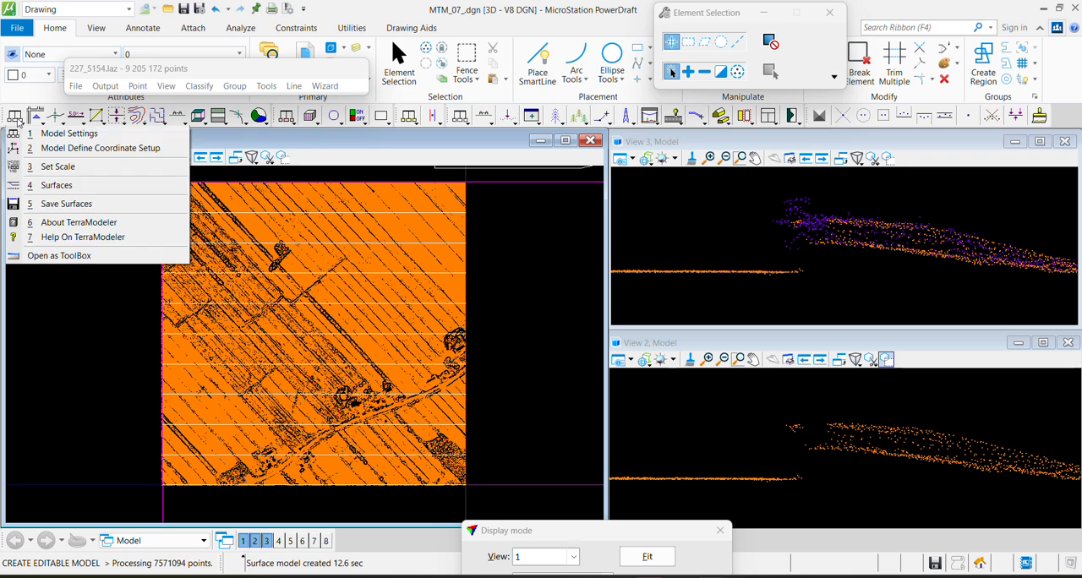
pyautogui.click(130, 193)
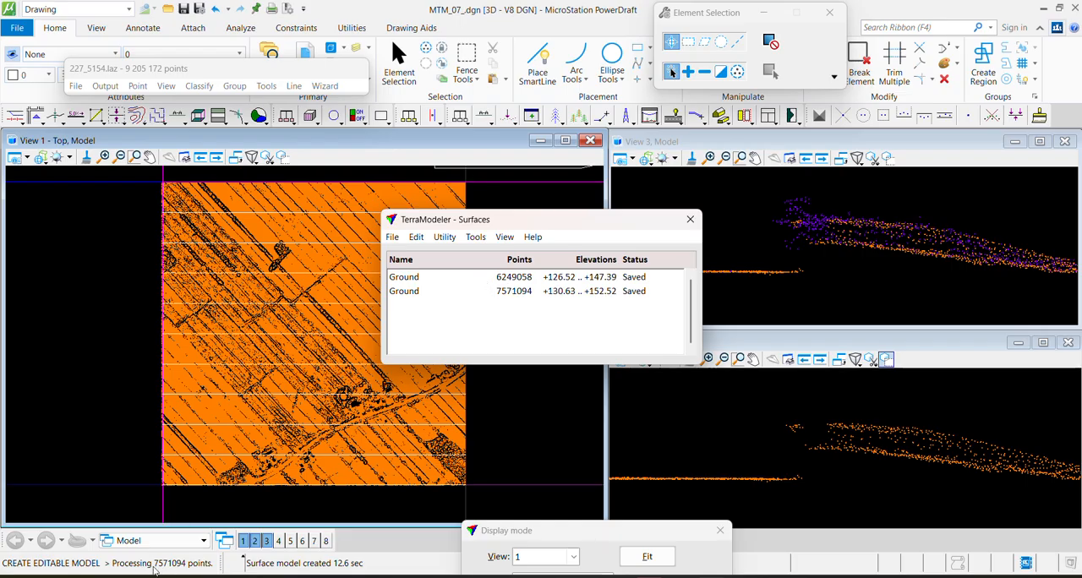
pyautogui.click(507, 278)
pyautogui.click(394, 239)
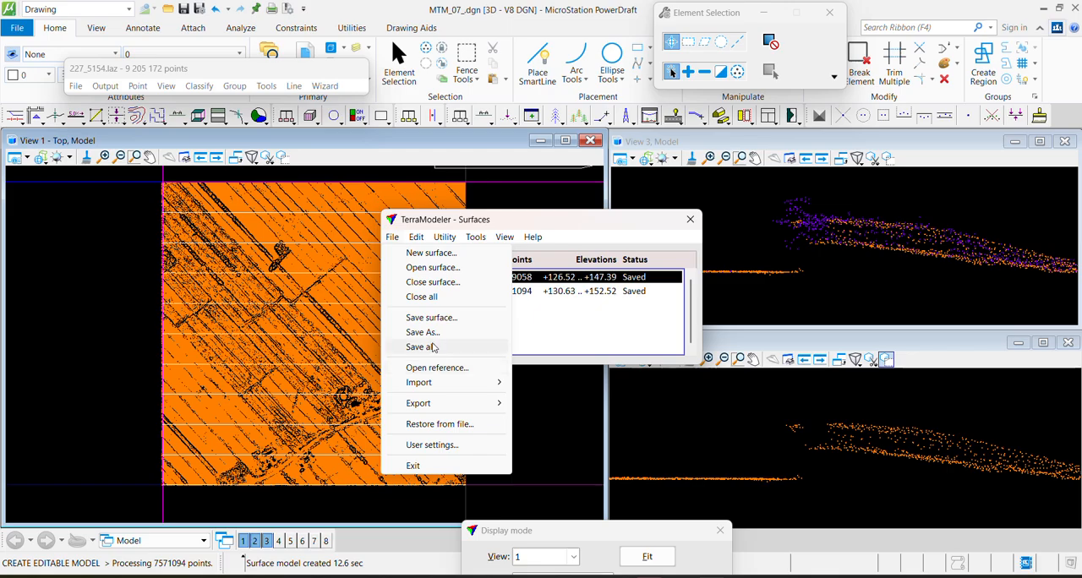
pyautogui.click(545, 279)
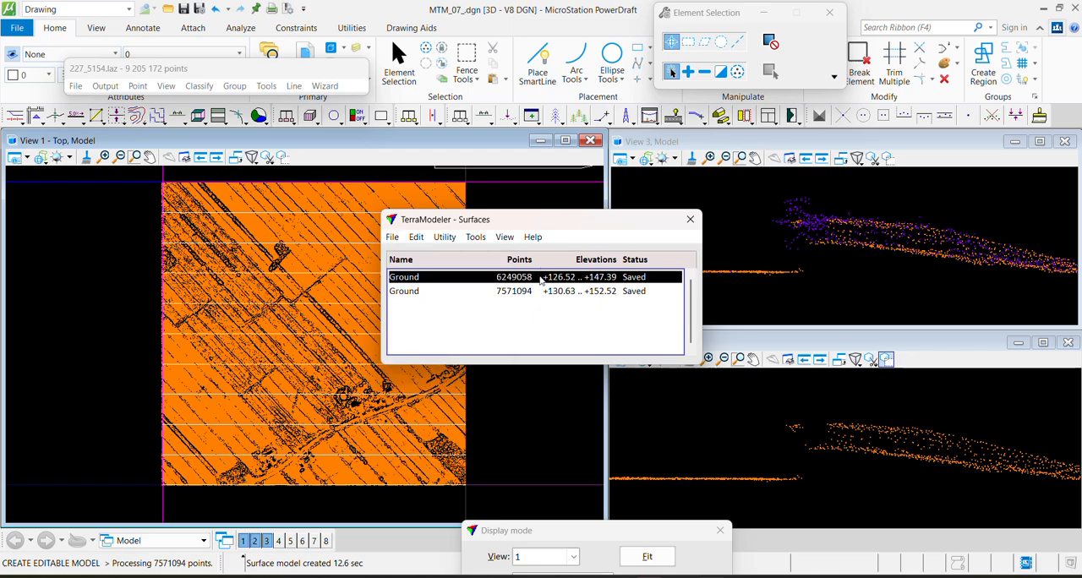
pyautogui.click(394, 238)
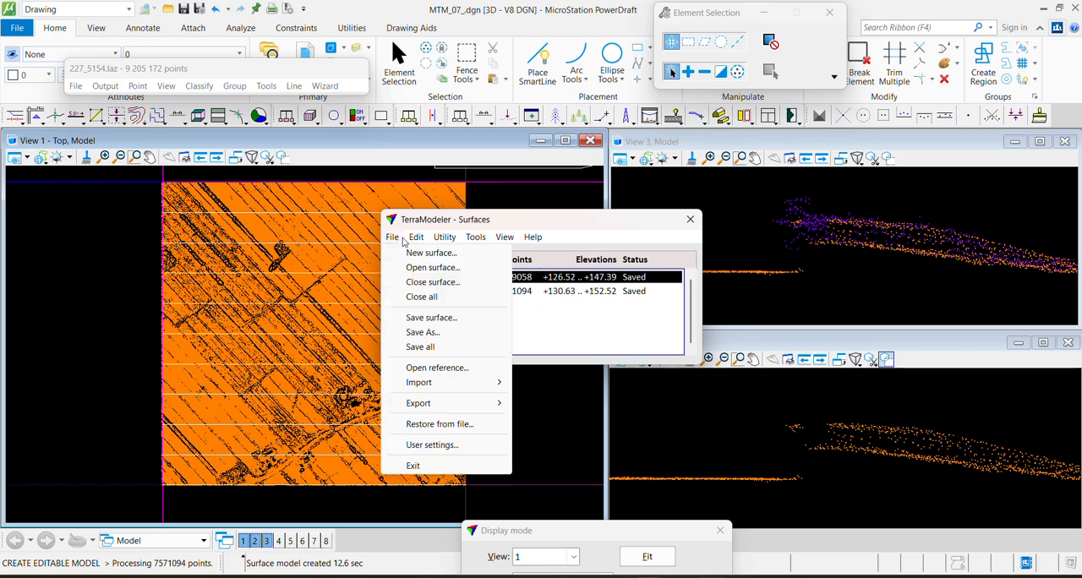
pyautogui.moveTo(415, 242)
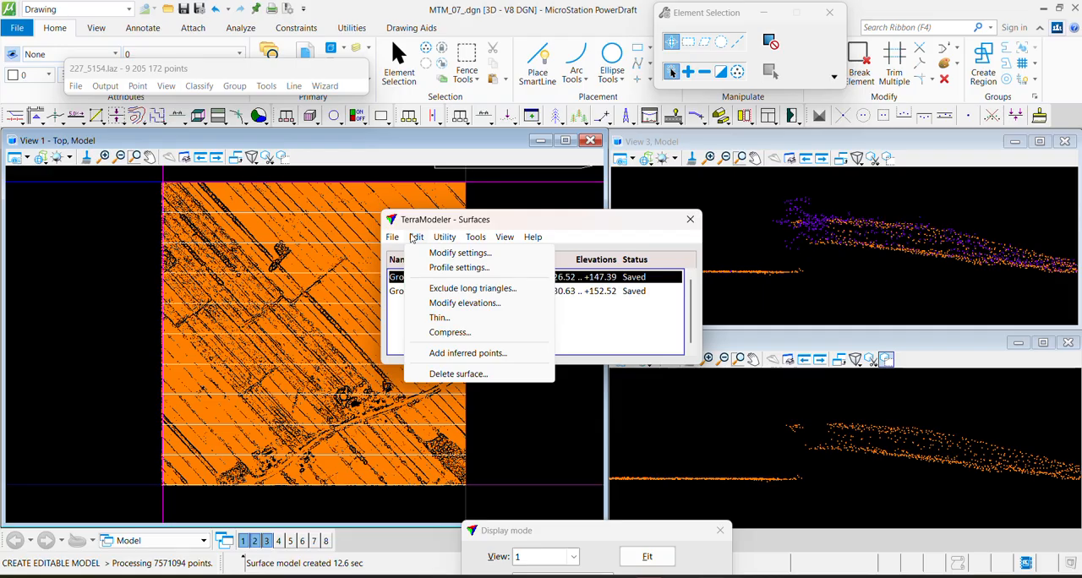
pyautogui.click(459, 374)
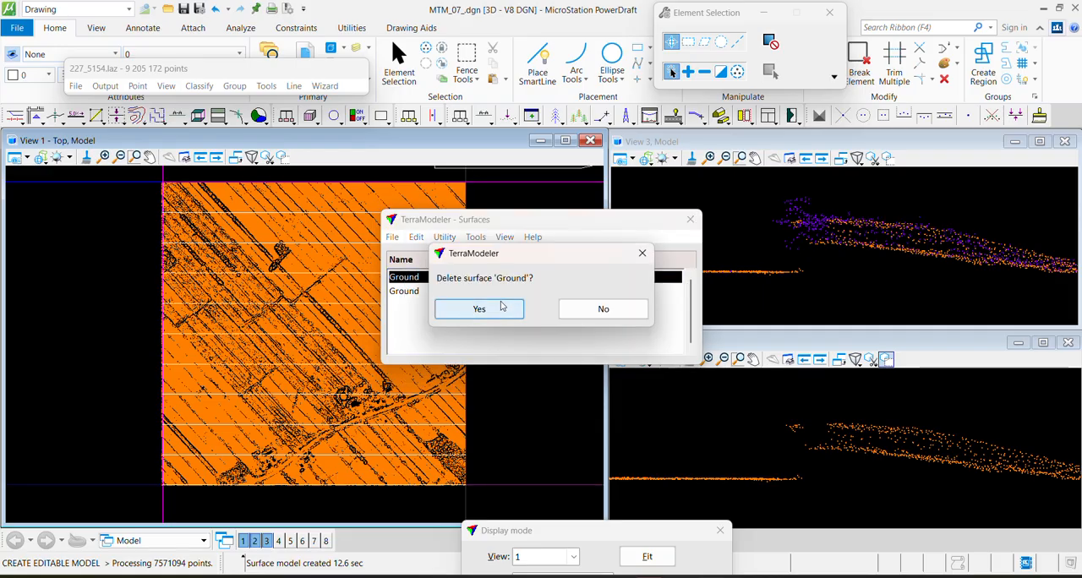
pyautogui.click(502, 306)
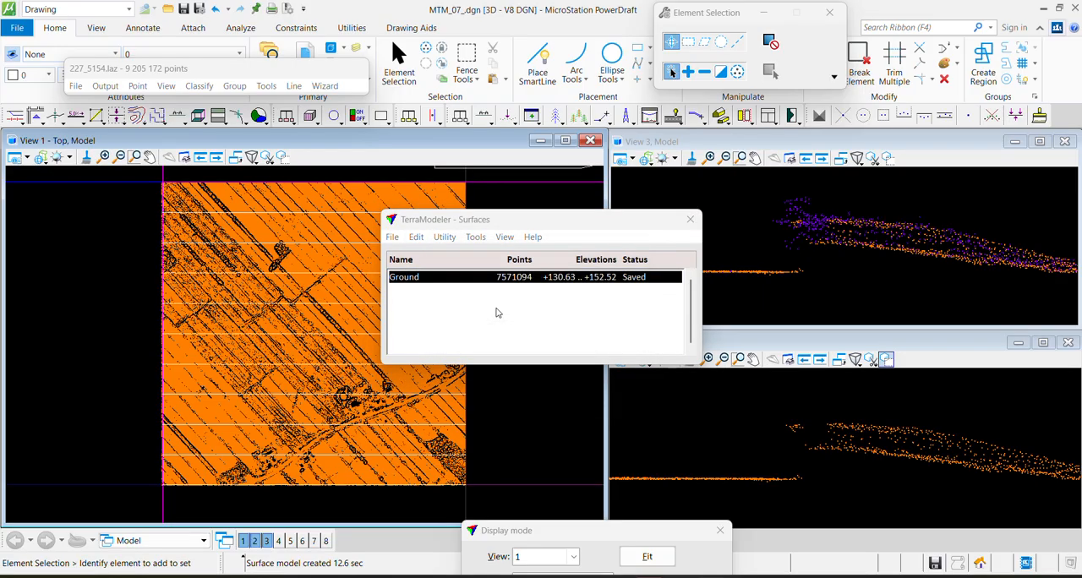
pyautogui.click(416, 238)
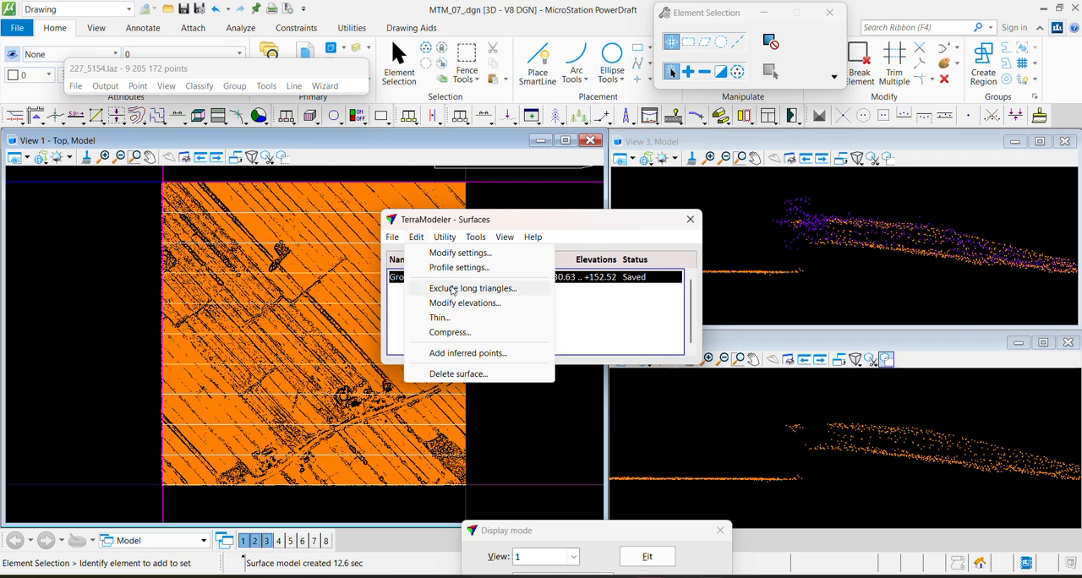
pyautogui.click(641, 309)
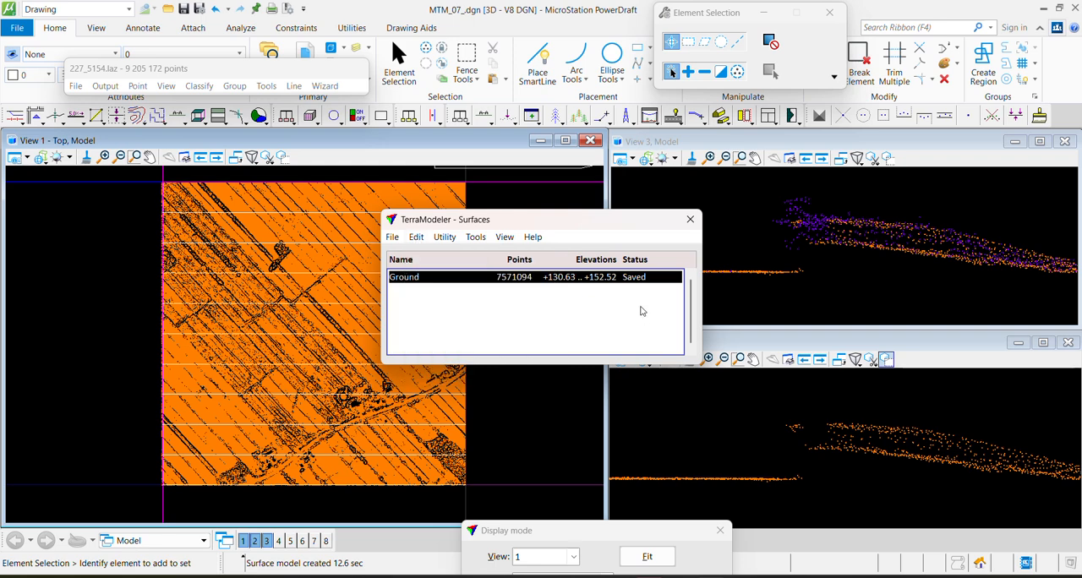
pyautogui.click(692, 220)
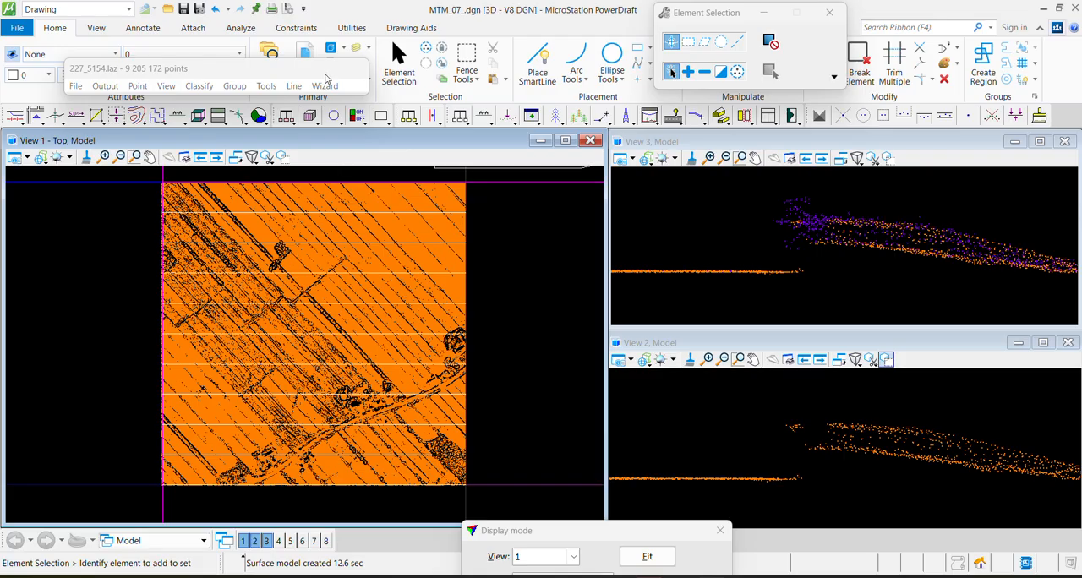
# Open the shaded surface display settings for the Ground surface and select the color cycles value for editing
pyautogui.click(100, 121)
pyautogui.click(136, 118)
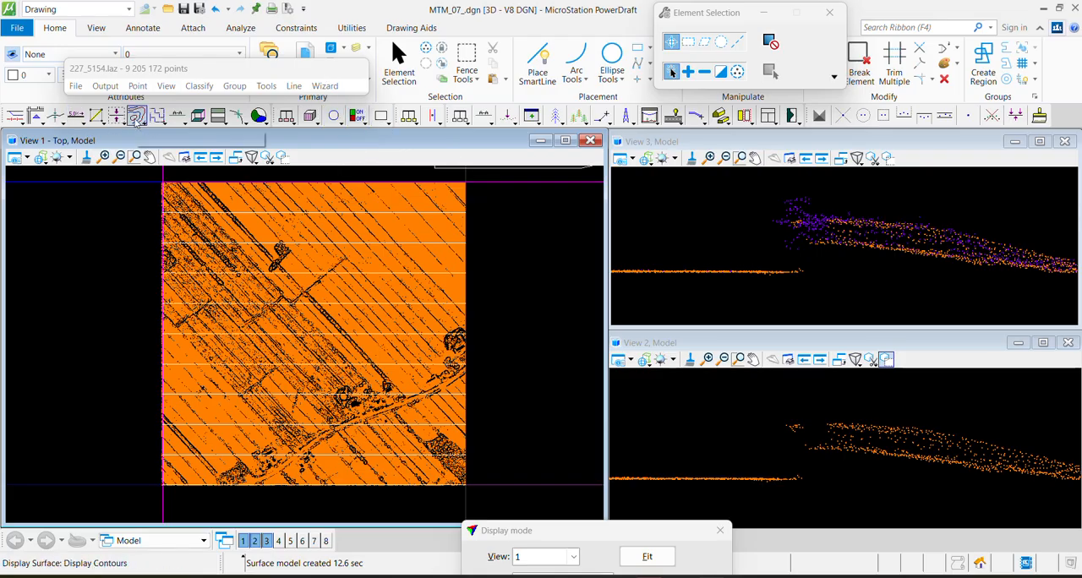
pyautogui.click(137, 122)
pyautogui.click(137, 122)
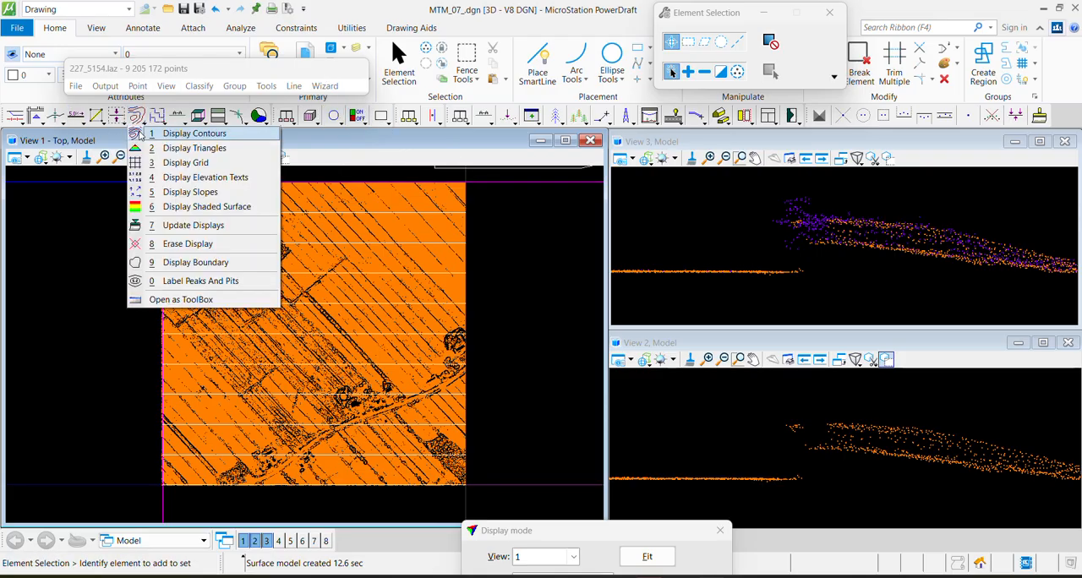
pyautogui.click(188, 211)
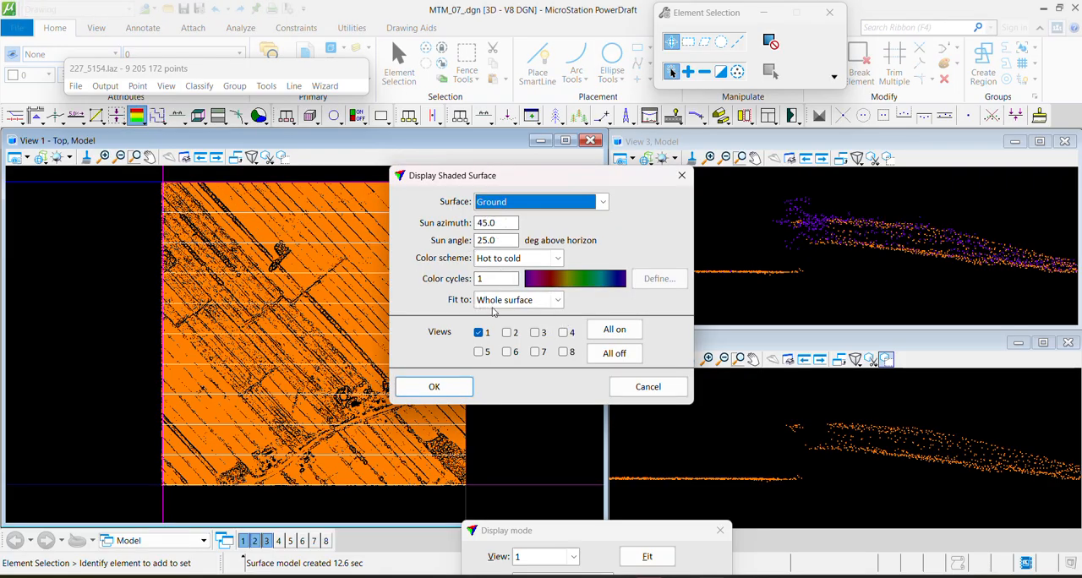
pyautogui.doubleClick(507, 279)
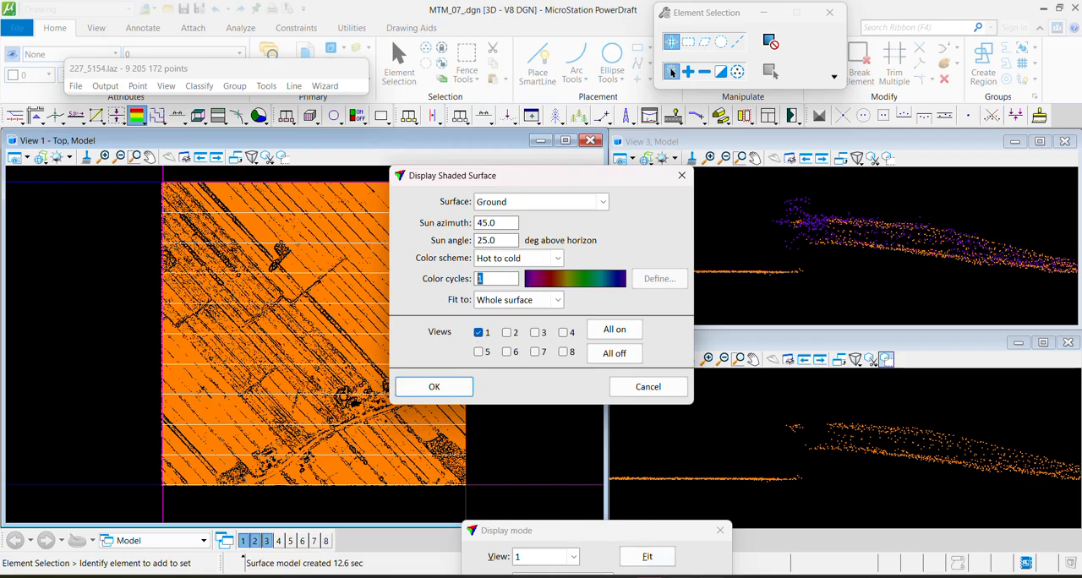
# Switch to Paint and start a new blank drawing without saving the old sketch, enlarging the canvas for drawing
pyautogui.moveTo(463, 577)
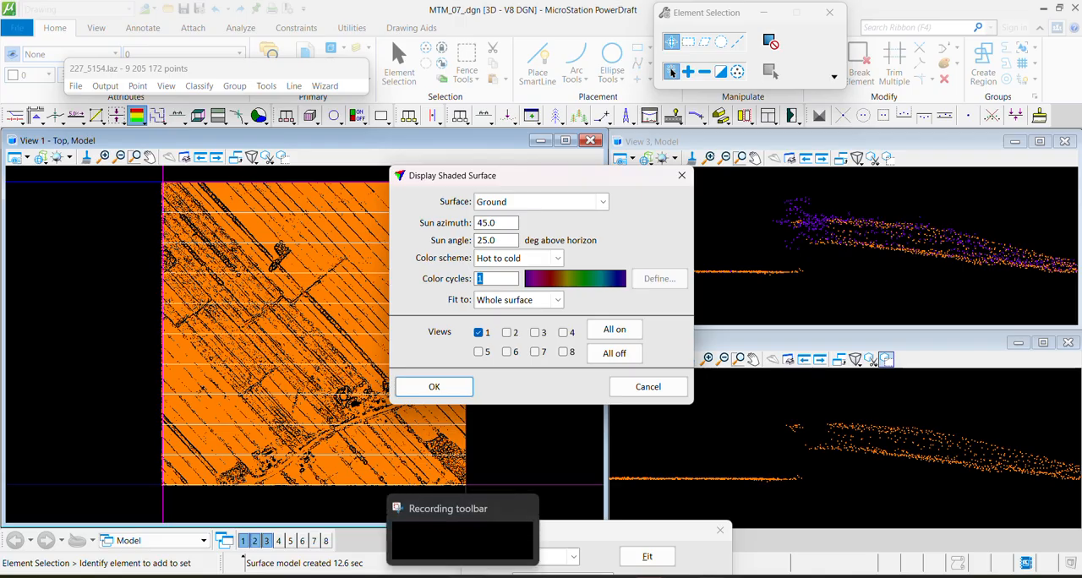
pyautogui.click(751, 577)
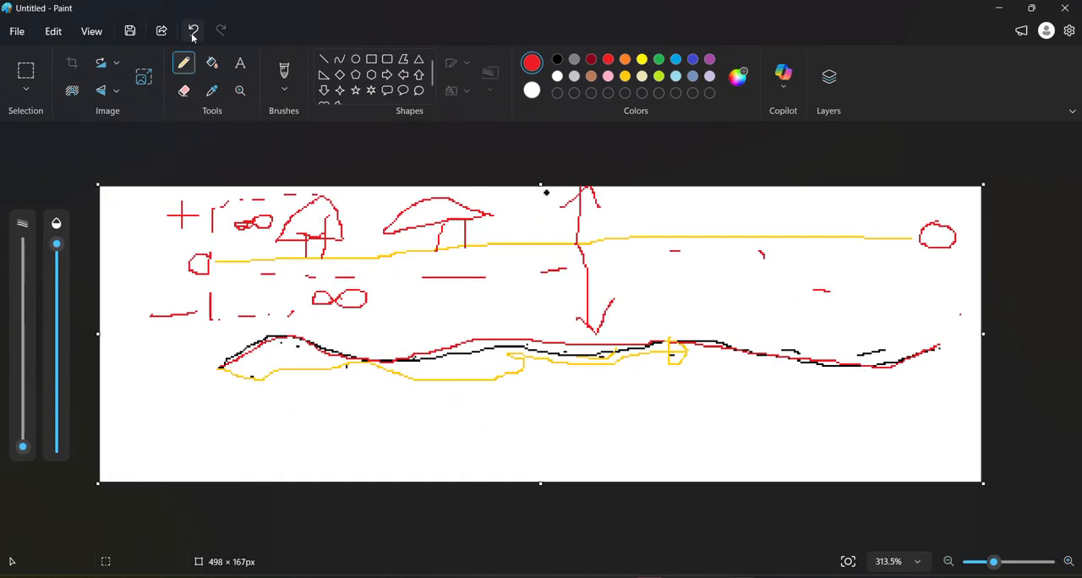
pyautogui.click(16, 31)
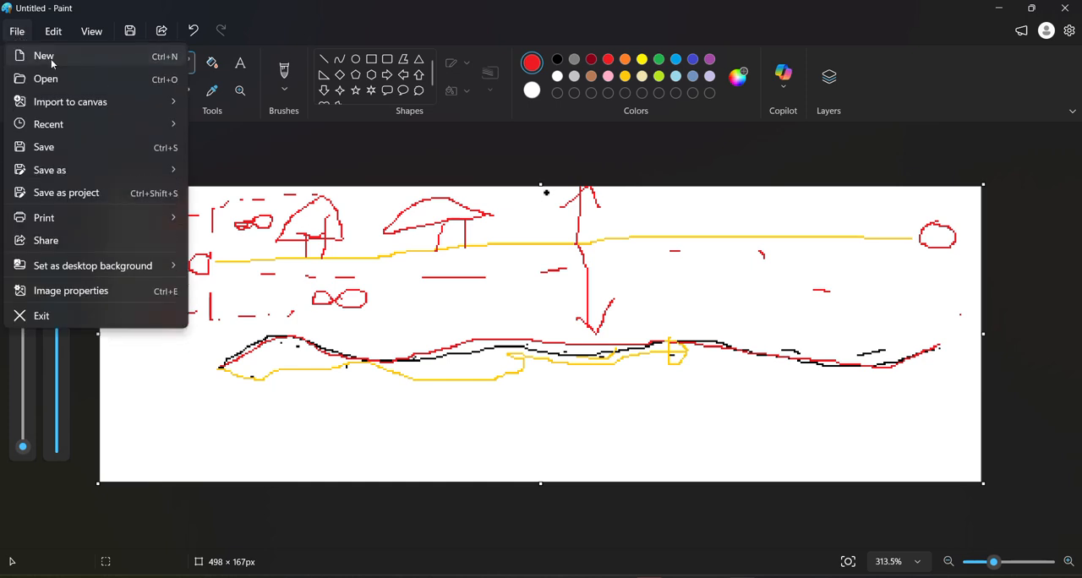
pyautogui.click(51, 64)
pyautogui.click(528, 336)
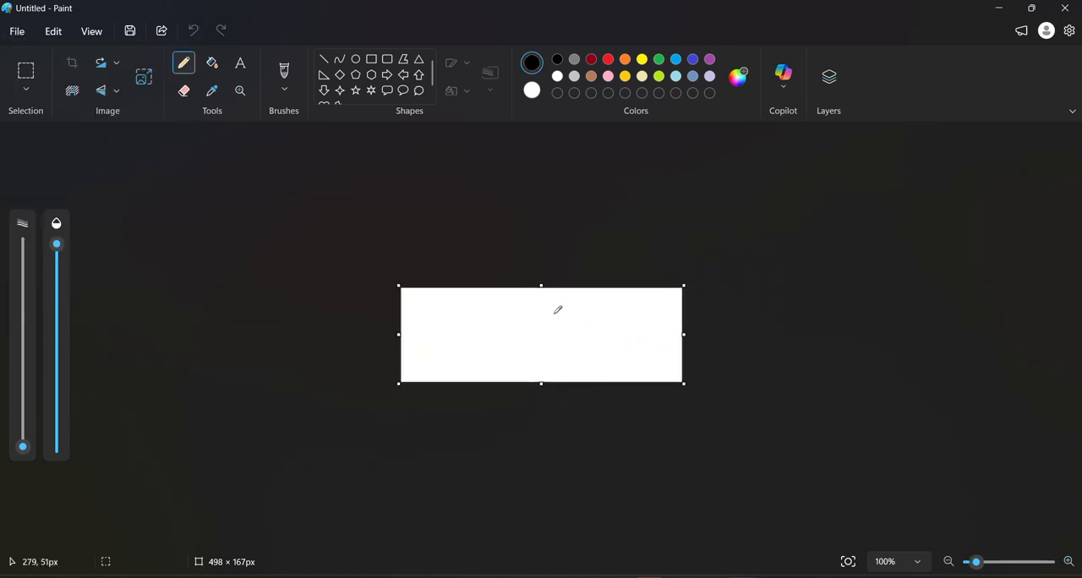
pyautogui.keyDown('ctrl'); pyautogui.scroll(5, 549, 305); pyautogui.keyUp('ctrl')
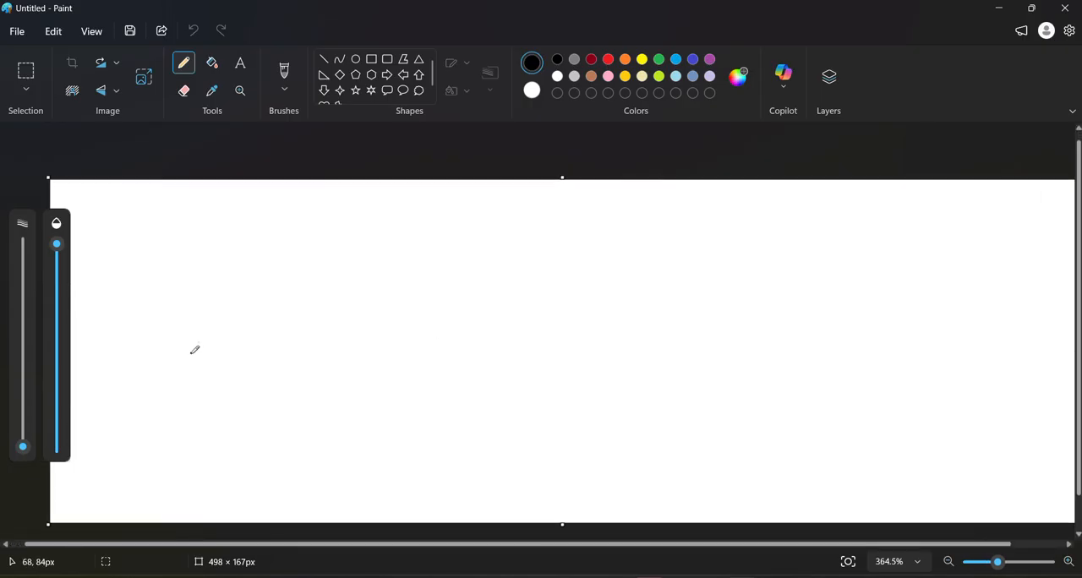
pyautogui.keyDown('ctrl'); pyautogui.scroll(-3, 432, 318); pyautogui.keyUp('ctrl')
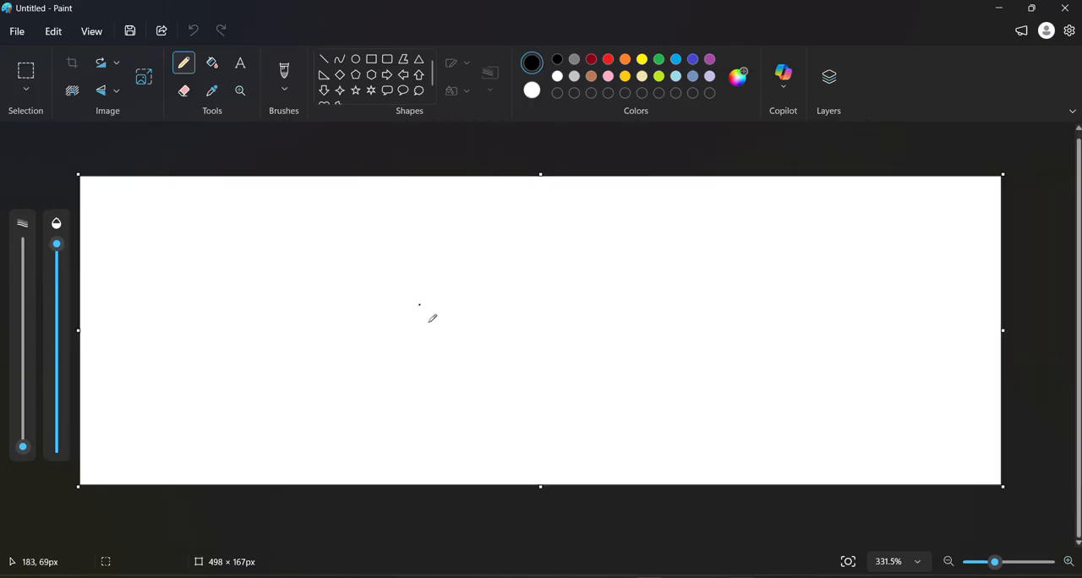
pyautogui.keyDown('ctrl'); pyautogui.scroll(1, 432, 320); pyautogui.keyUp('ctrl')
# Sketch a black hilly terrain profile rising at its far end, with a straight black baseline beneath it
pyautogui.moveTo(158, 336)
pyautogui.mouseDown()
pyautogui.moveTo(241, 288)
pyautogui.moveTo(310, 282)
pyautogui.moveTo(396, 325)
pyautogui.moveTo(541, 326)
pyautogui.moveTo(603, 294)
pyautogui.moveTo(793, 263)
pyautogui.moveTo(909, 217)
pyautogui.moveTo(1079, 185)
pyautogui.mouseUp()
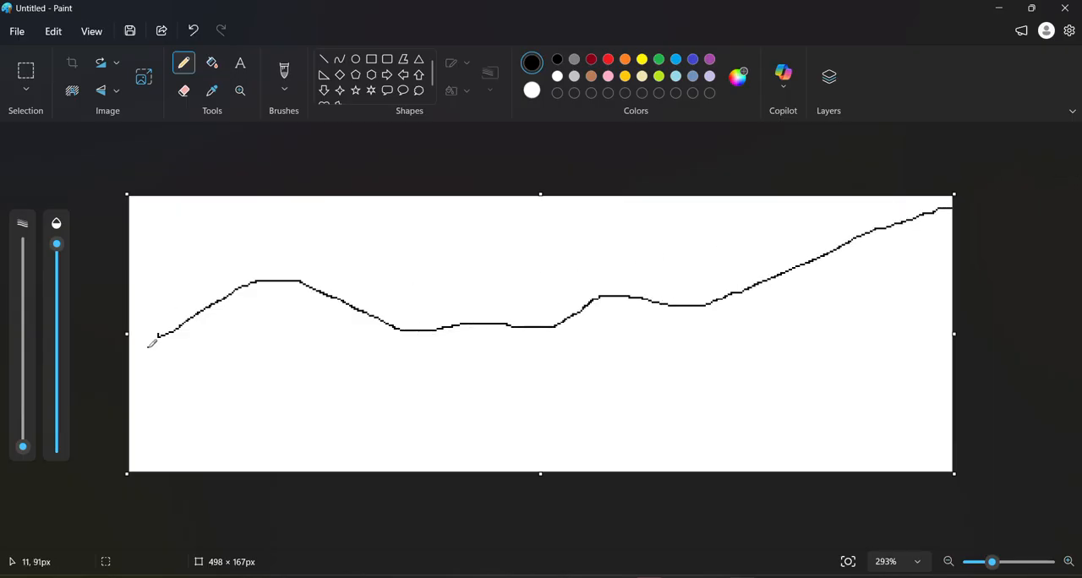
pyautogui.moveTo(148, 340); pyautogui.dragTo(983, 342)
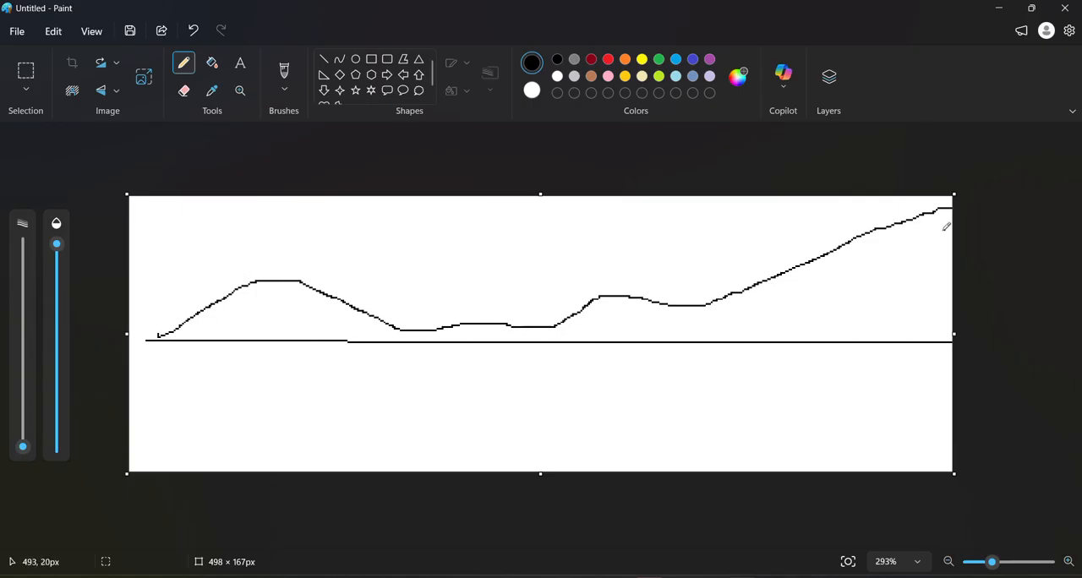
pyautogui.click(874, 262)
# Draw four stacked level lines across the terrain profile, in red, orange, light blue and indigo from lowest to highest
pyautogui.click(608, 59)
pyautogui.moveTo(149, 336); pyautogui.dragTo(1006, 314)
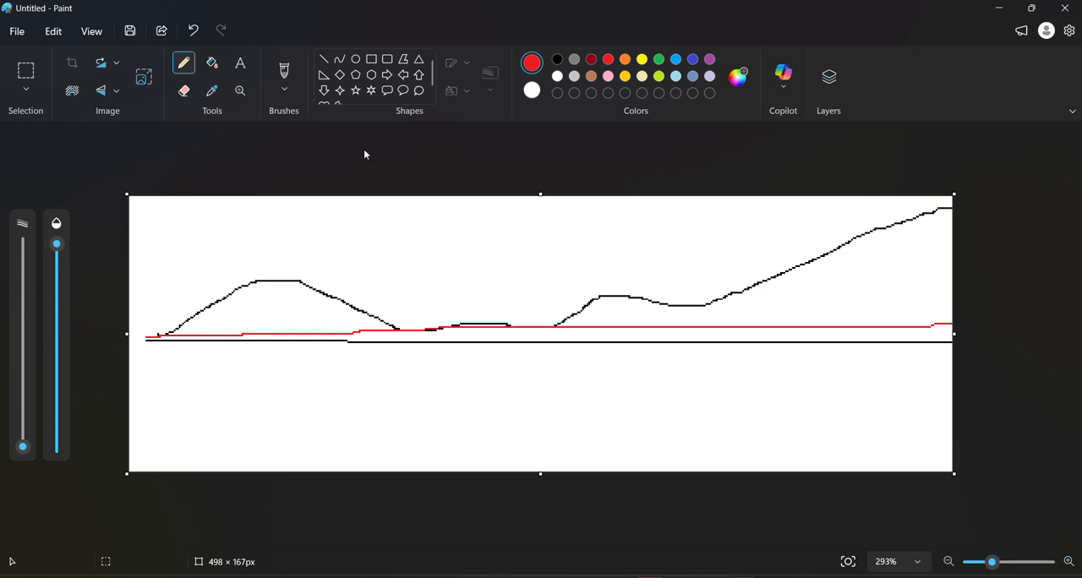
pyautogui.click(625, 60)
pyautogui.moveTo(139, 317)
pyautogui.mouseDown()
pyautogui.moveTo(589, 312)
pyautogui.moveTo(899, 287)
pyautogui.mouseUp()
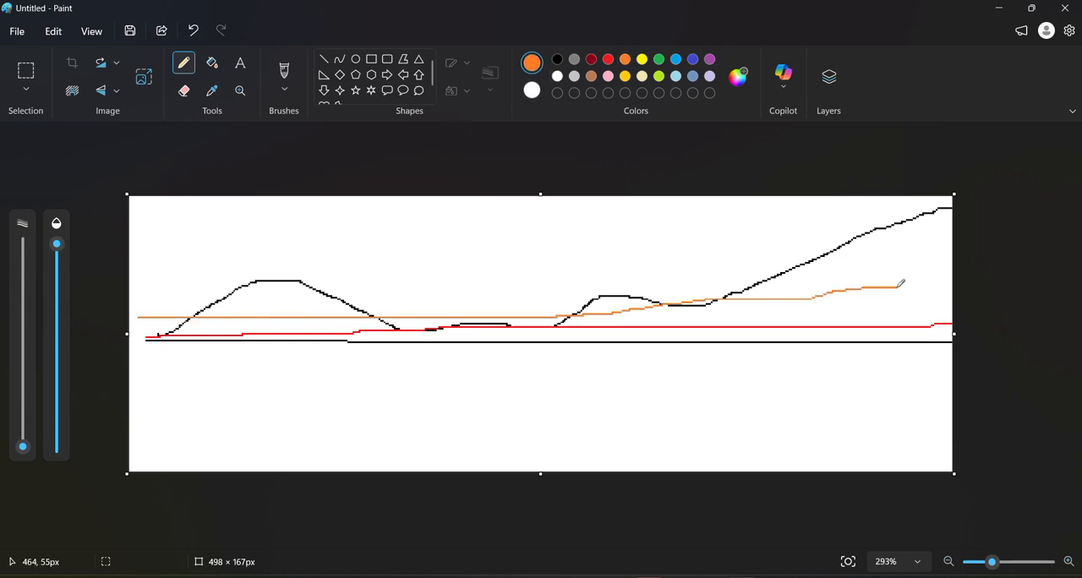
pyautogui.click(676, 59)
pyautogui.moveTo(193, 300); pyautogui.dragTo(966, 265)
pyautogui.click(693, 59)
pyautogui.moveTo(231, 280); pyautogui.dragTo(984, 255)
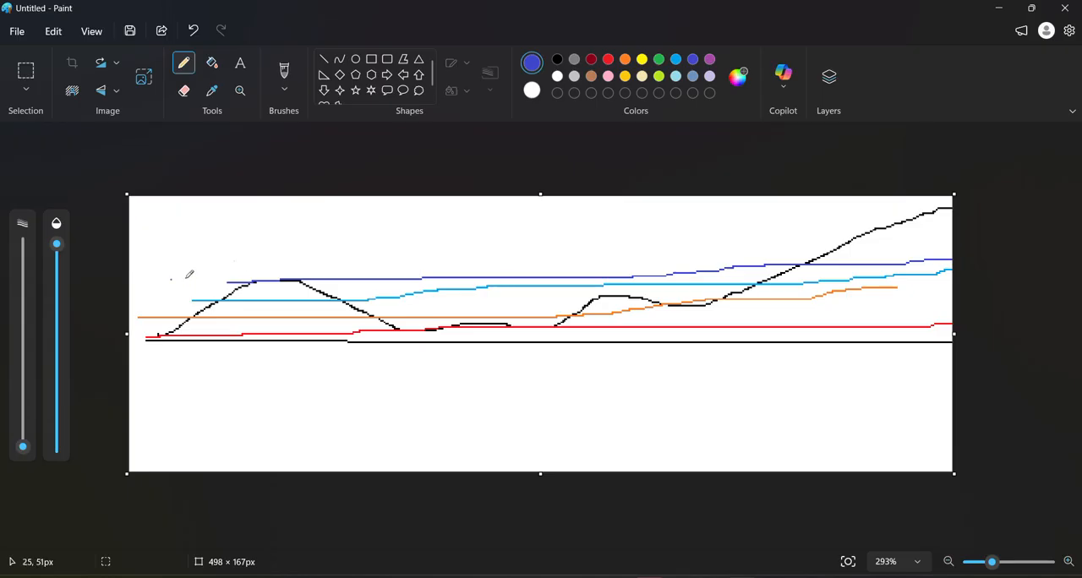
# Write an indigo 1 beside the hill, and mark the hill's peak and the steep high end of the profile
pyautogui.moveTo(153, 266)
pyautogui.mouseDown()
pyautogui.moveTo(173, 238)
pyautogui.moveTo(173, 285)
pyautogui.moveTo(219, 288)
pyautogui.mouseUp()
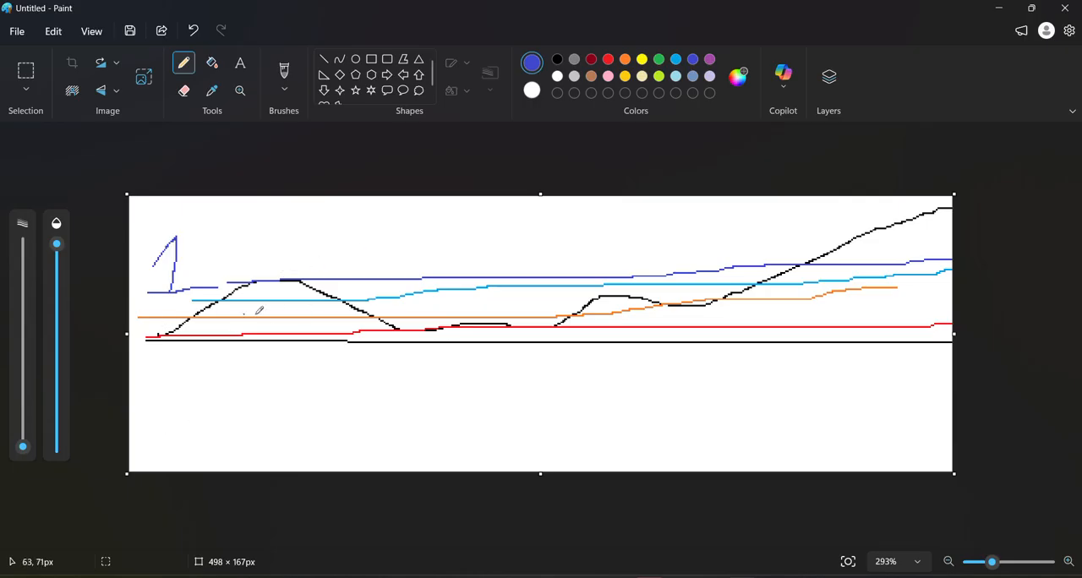
pyautogui.moveTo(272, 277)
pyautogui.mouseDown()
pyautogui.moveTo(277, 308)
pyautogui.moveTo(265, 283)
pyautogui.moveTo(281, 283)
pyautogui.mouseUp()
pyautogui.moveTo(254, 272)
pyautogui.mouseDown()
pyautogui.moveTo(277, 288)
pyautogui.moveTo(296, 262)
pyautogui.moveTo(231, 261)
pyautogui.mouseUp()
pyautogui.moveTo(837, 241)
pyautogui.mouseDown()
pyautogui.moveTo(1015, 245)
pyautogui.moveTo(812, 207)
pyautogui.moveTo(880, 254)
pyautogui.moveTo(972, 199)
pyautogui.mouseUp()
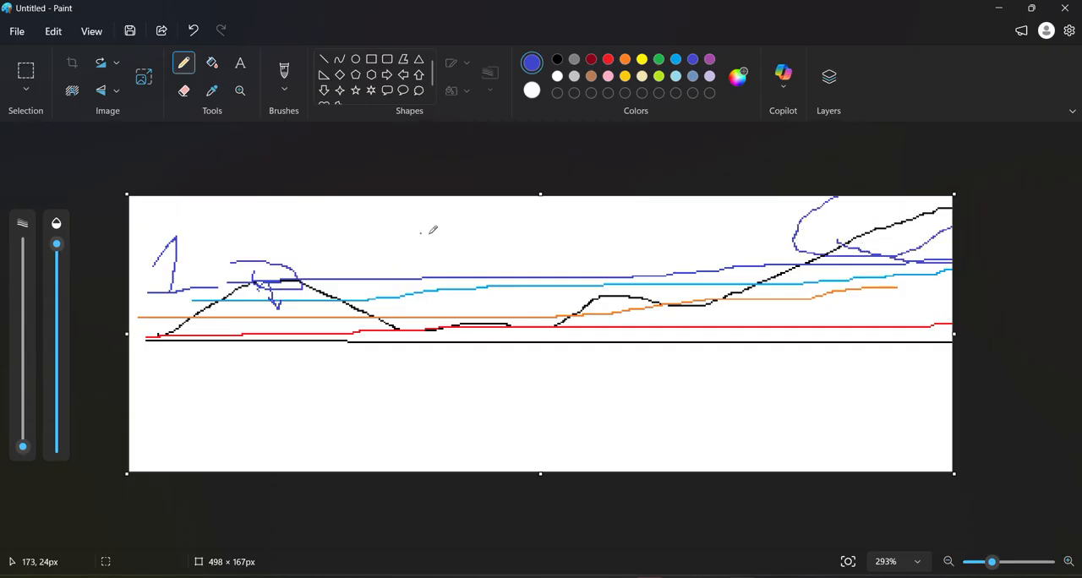
# Draw a vertical double-headed arrow through the level lines and extend the handwritten 1 with a thick dash and a 5
pyautogui.moveTo(473, 220)
pyautogui.mouseDown()
pyautogui.moveTo(474, 335)
pyautogui.moveTo(493, 321)
pyautogui.mouseUp()
pyautogui.moveTo(460, 240)
pyautogui.mouseDown()
pyautogui.moveTo(479, 219)
pyautogui.moveTo(501, 238)
pyautogui.mouseUp()
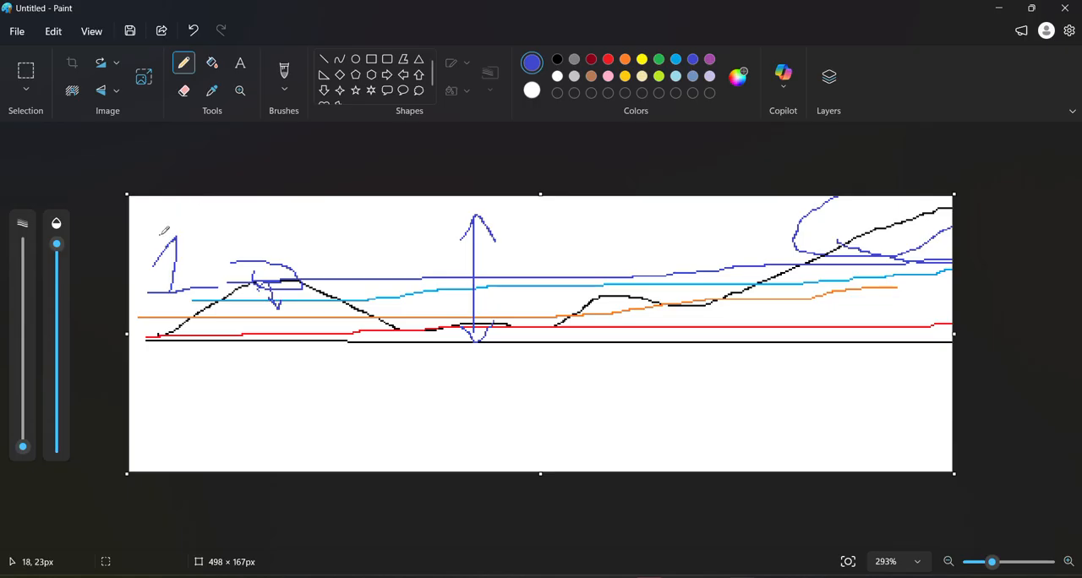
pyautogui.click(323, 59)
pyautogui.moveTo(251, 207)
pyautogui.mouseDown()
pyautogui.moveTo(220, 208)
pyautogui.moveTo(207, 244)
pyautogui.moveTo(208, 210)
pyautogui.mouseUp()
pyautogui.click(184, 63)
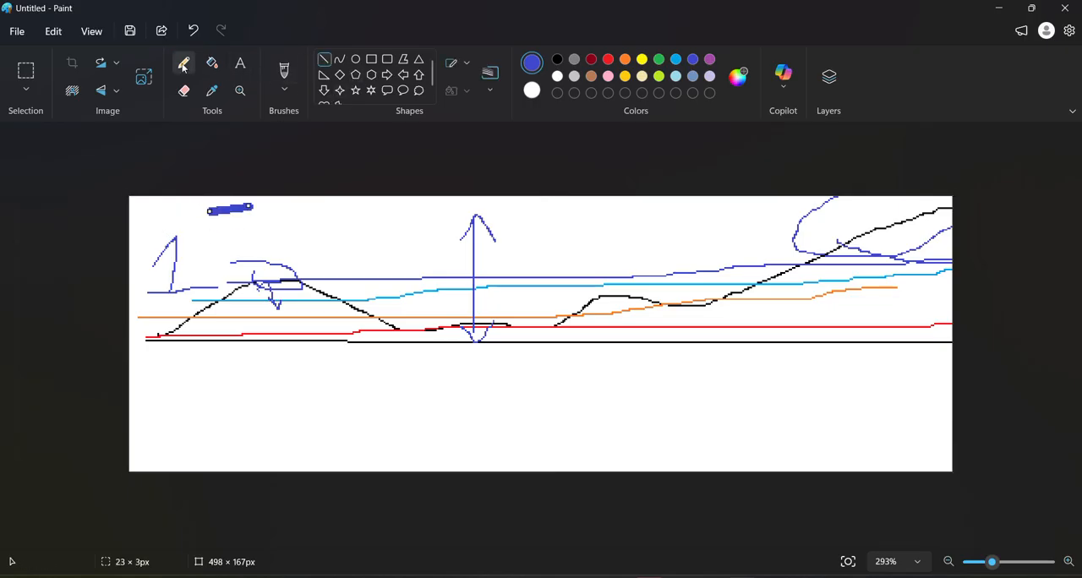
pyautogui.moveTo(297, 202)
pyautogui.mouseDown()
pyautogui.moveTo(258, 211)
pyautogui.moveTo(300, 218)
pyautogui.moveTo(278, 262)
pyautogui.mouseUp()
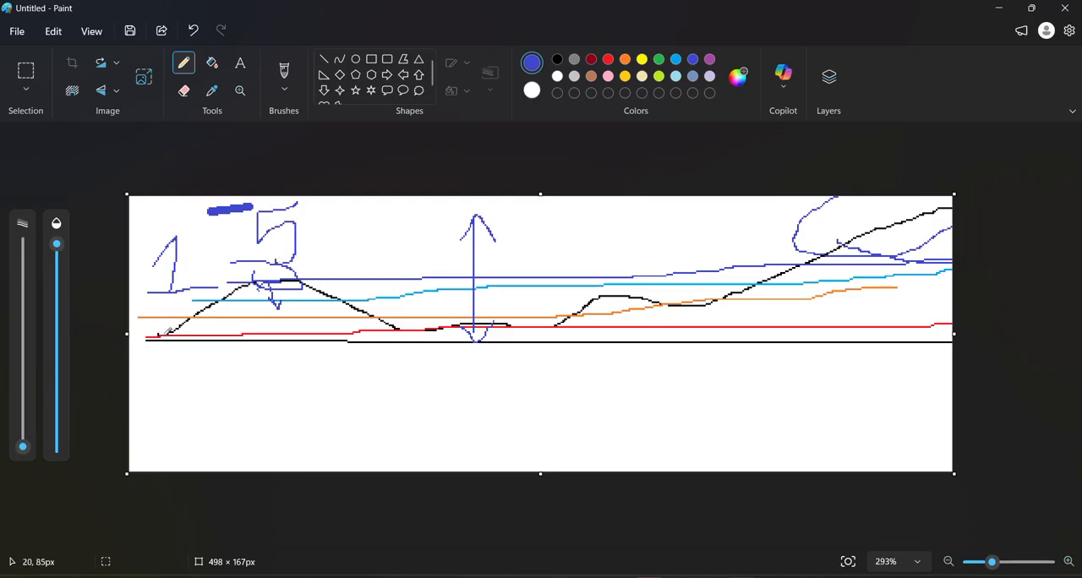
# Add two full-width indigo level lines across the profile, with a small down arrow and a short vertical tick
pyautogui.moveTo(160, 319); pyautogui.dragTo(1040, 314)
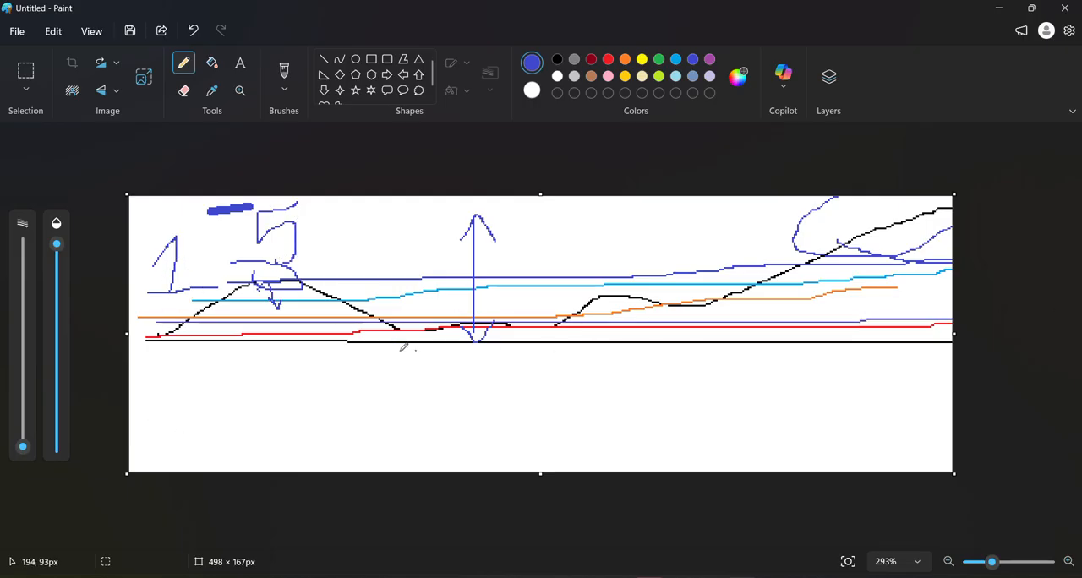
pyautogui.moveTo(222, 337)
pyautogui.mouseDown()
pyautogui.moveTo(228, 347)
pyautogui.moveTo(243, 336)
pyautogui.mouseUp()
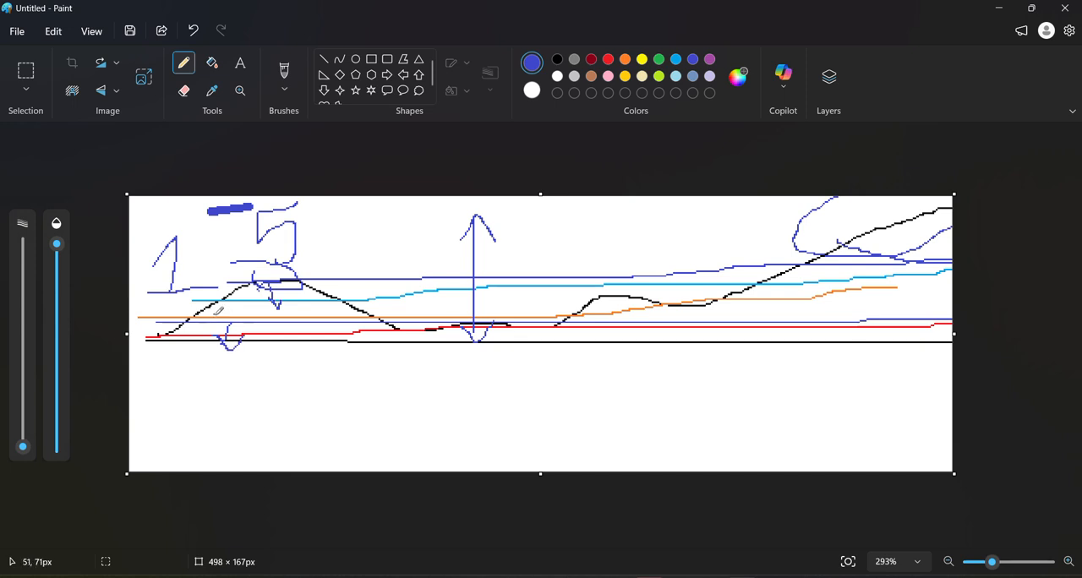
pyautogui.moveTo(186, 300); pyautogui.dragTo(1029, 296)
pyautogui.moveTo(670, 305); pyautogui.dragTo(671, 320)
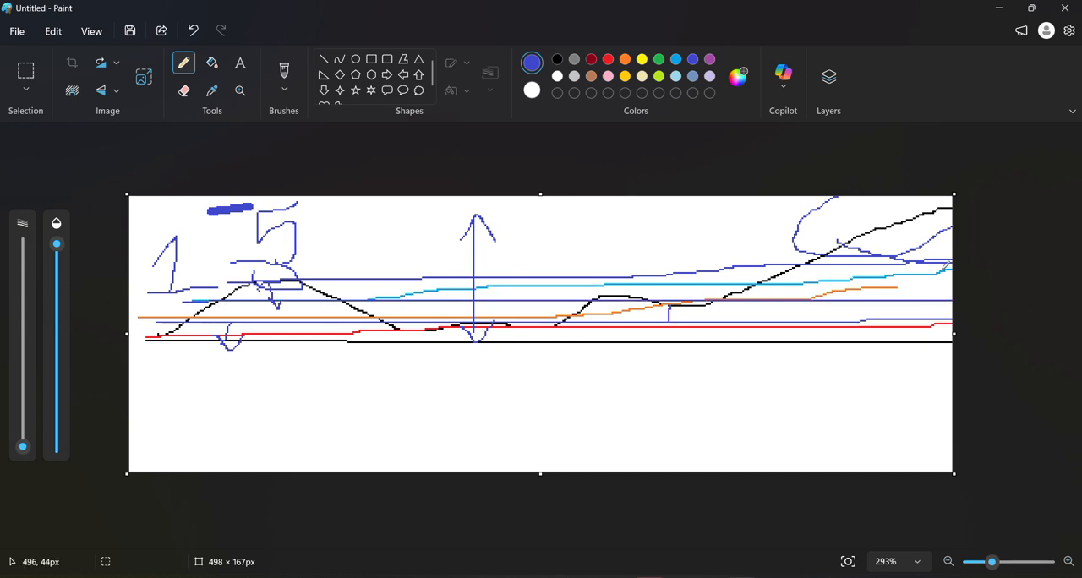
# Draw five shorter horizontal indigo lines at different heights across the middle of the sketch, one of them below the baseline
pyautogui.moveTo(391, 256); pyautogui.dragTo(598, 255)
pyautogui.moveTo(410, 288); pyautogui.dragTo(627, 288)
pyautogui.moveTo(325, 317); pyautogui.dragTo(622, 318)
pyautogui.moveTo(385, 373); pyautogui.dragTo(616, 373)
pyautogui.moveTo(324, 226); pyautogui.dragTo(776, 227)
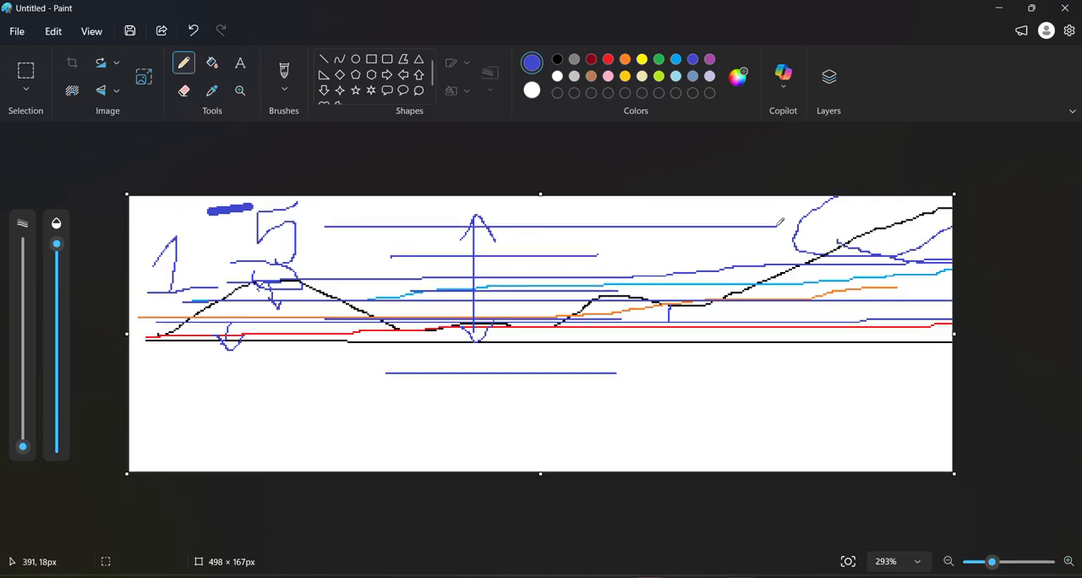
# Switch from Paint to MicroStation and display the Ground surface shaded in view 1 with 3 Hot to cold color cycles
pyautogui.click(999, 8)
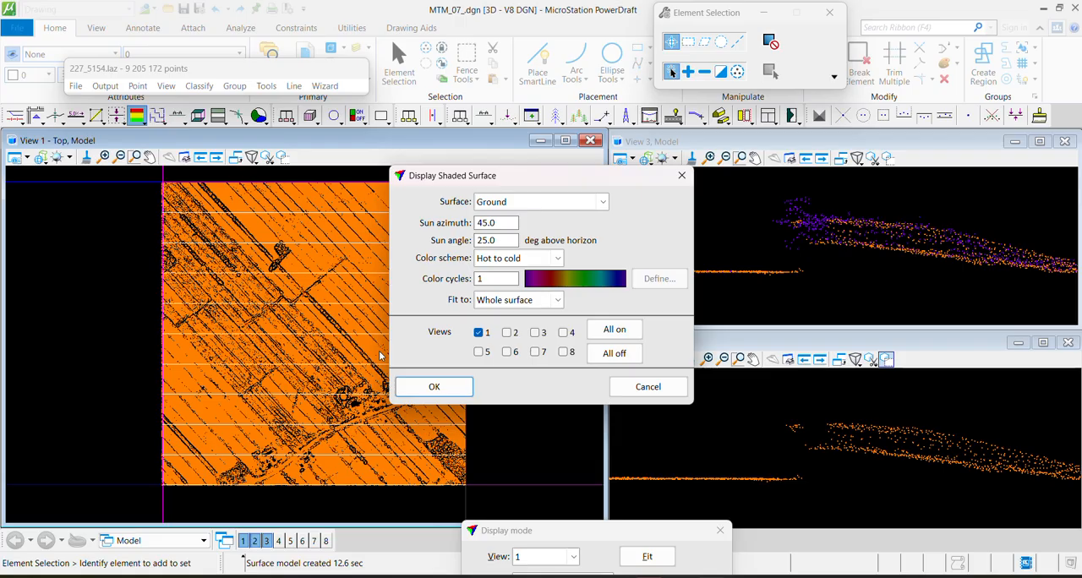
pyautogui.moveTo(486, 279); pyautogui.dragTo(392, 284)
pyautogui.write('3')
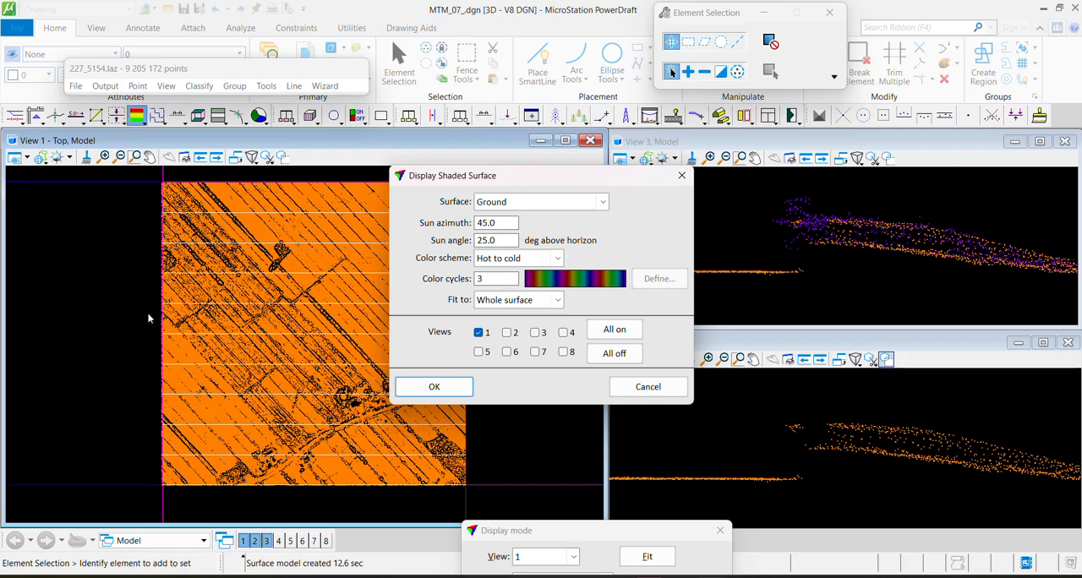
pyautogui.click(434, 387)
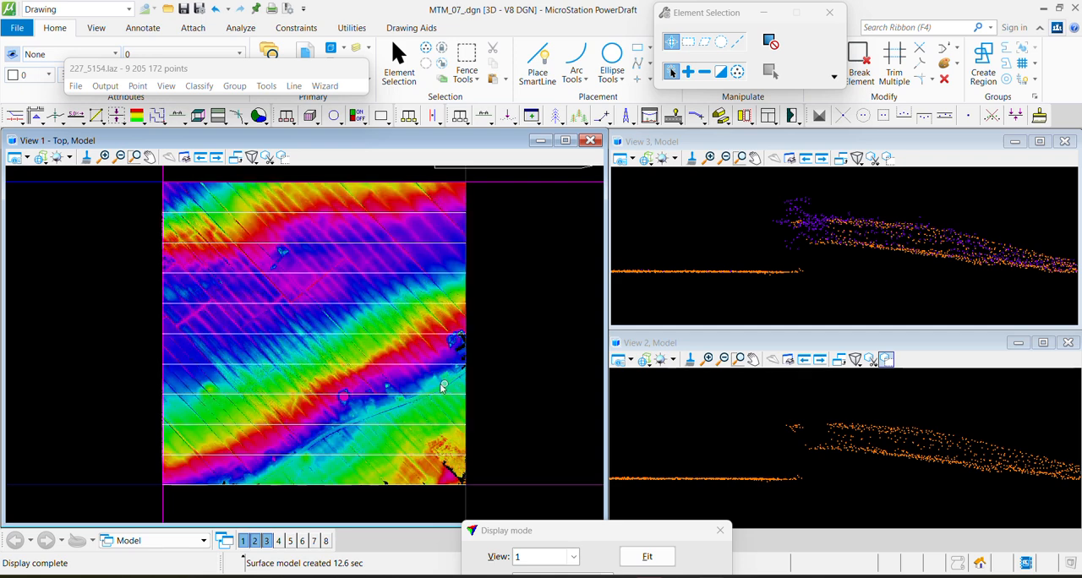
# Draw a vertical section about 2.2 deep across the isolated blue-cyan patch and show it in view 2
pyautogui.scroll(2, 323, 222)
pyautogui.scroll(8, 216, 255)
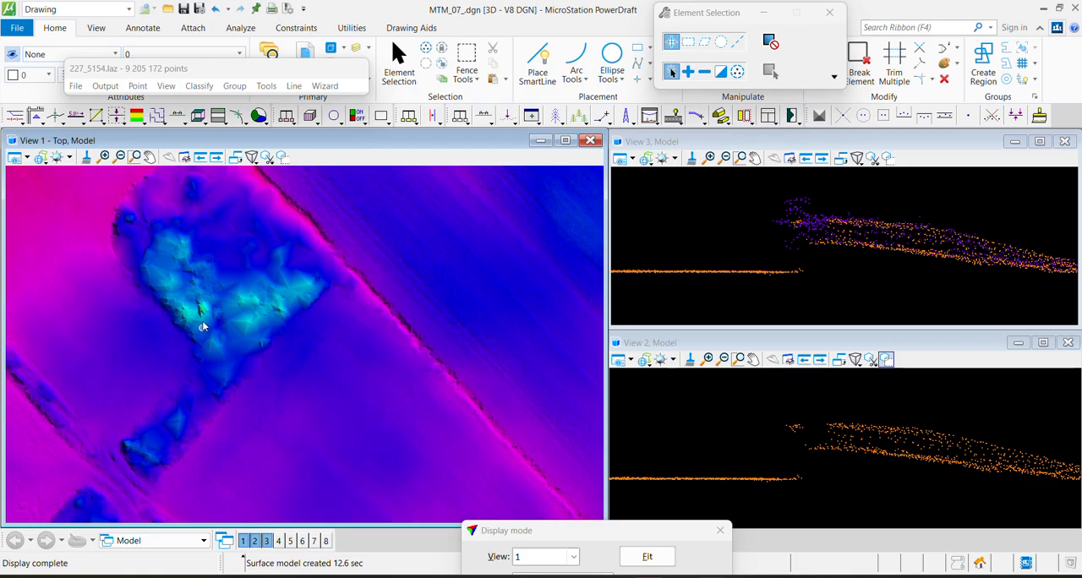
pyautogui.moveTo(204, 339); pyautogui.dragTo(295, 377, button='middle')
pyautogui.click(484, 116)
pyautogui.click(496, 231)
pyautogui.click(289, 430)
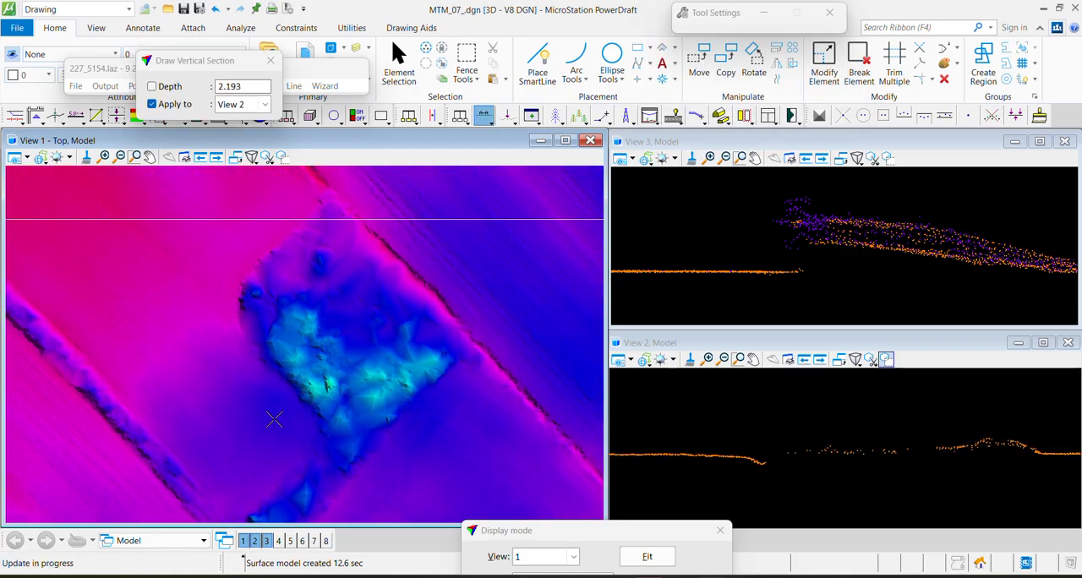
pyautogui.click(768, 450)
pyautogui.click(1052, 455)
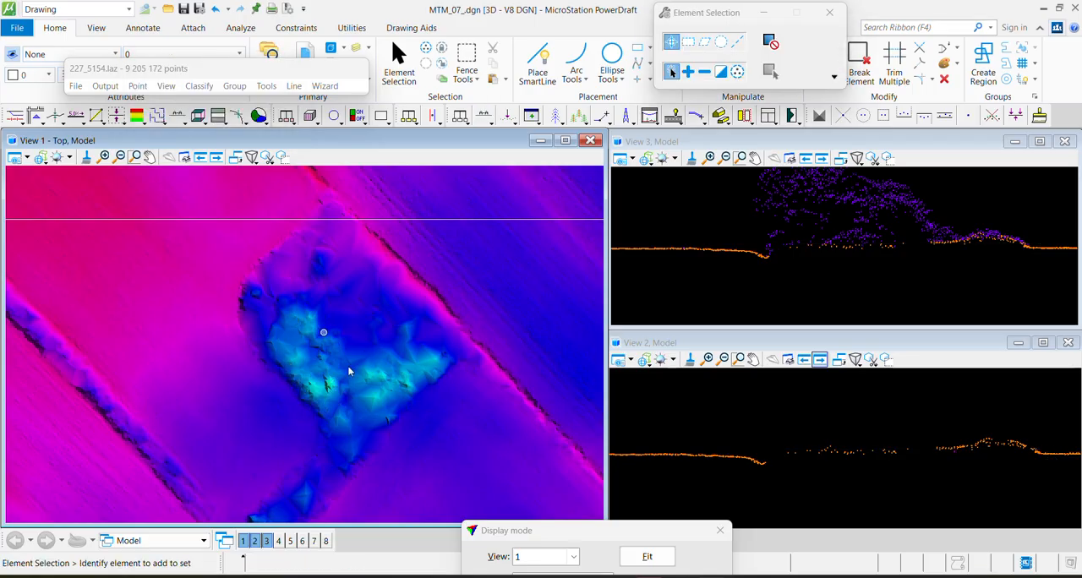
# Draw another vertical section, about 11.4 deep, across the cyan patch's eastern side
pyautogui.press('F1')
pyautogui.click(388, 335)
pyautogui.click(448, 394)
pyautogui.click(390, 426)
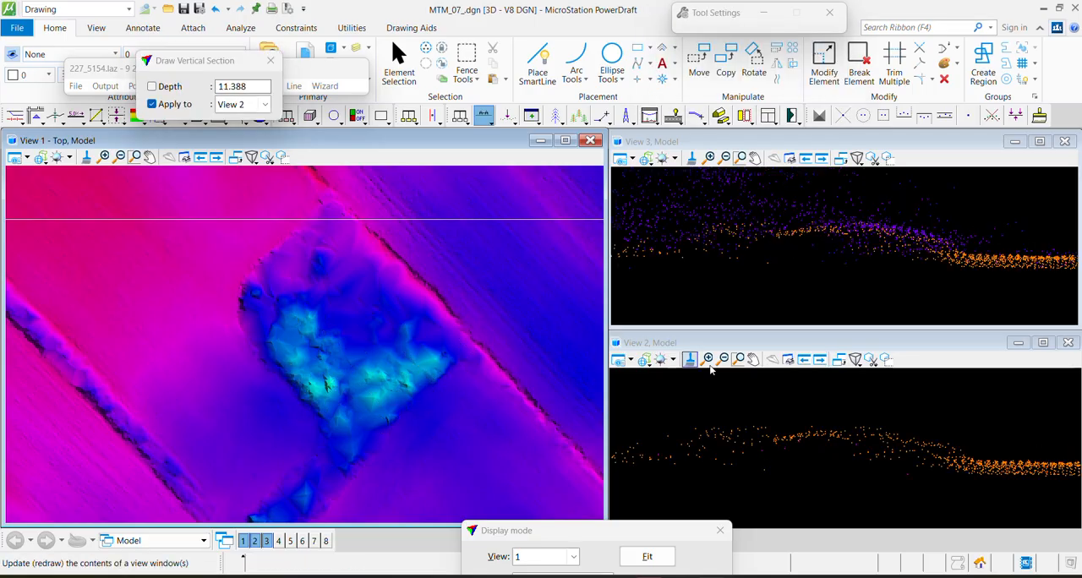
# Redisplay the shaded Ground surface in view 1 with 6 color cycles
pyautogui.scroll(-1, 288, 286)
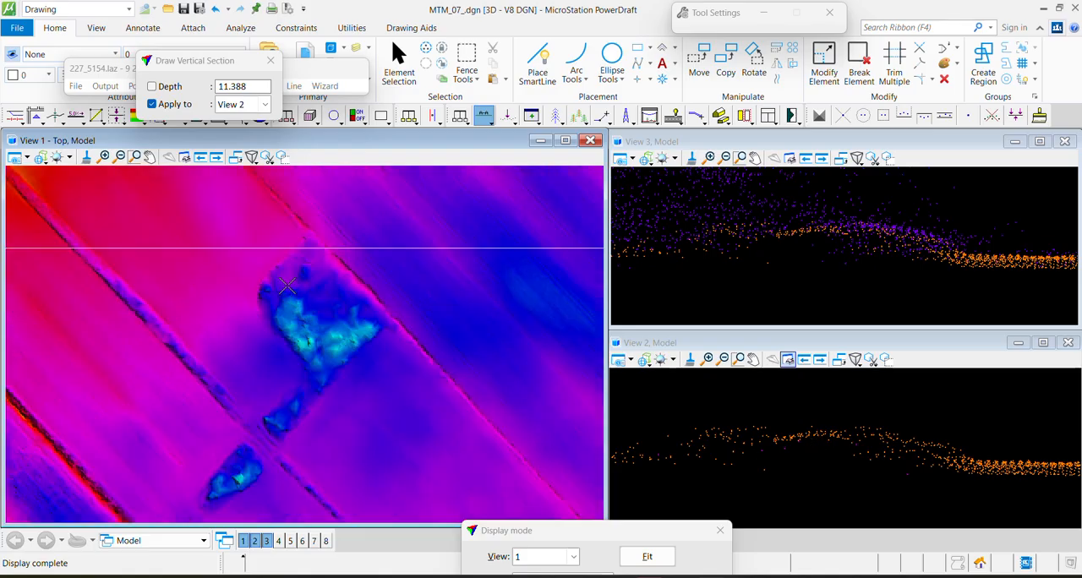
pyautogui.press('F5')
pyautogui.click(689, 219)
pyautogui.press('F6')
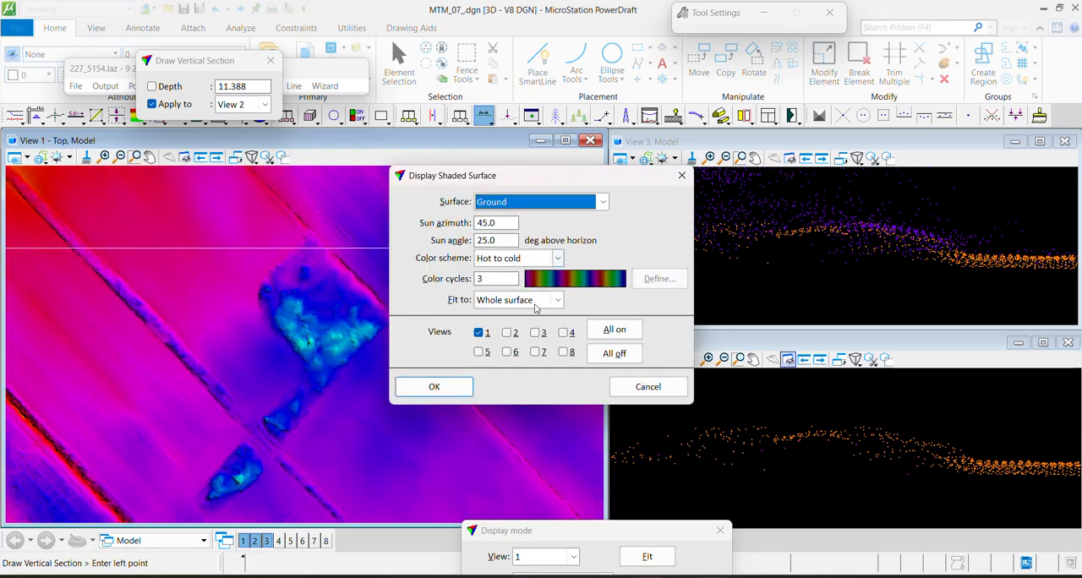
pyautogui.click(489, 279)
pyautogui.write('6')
pyautogui.click(423, 386)
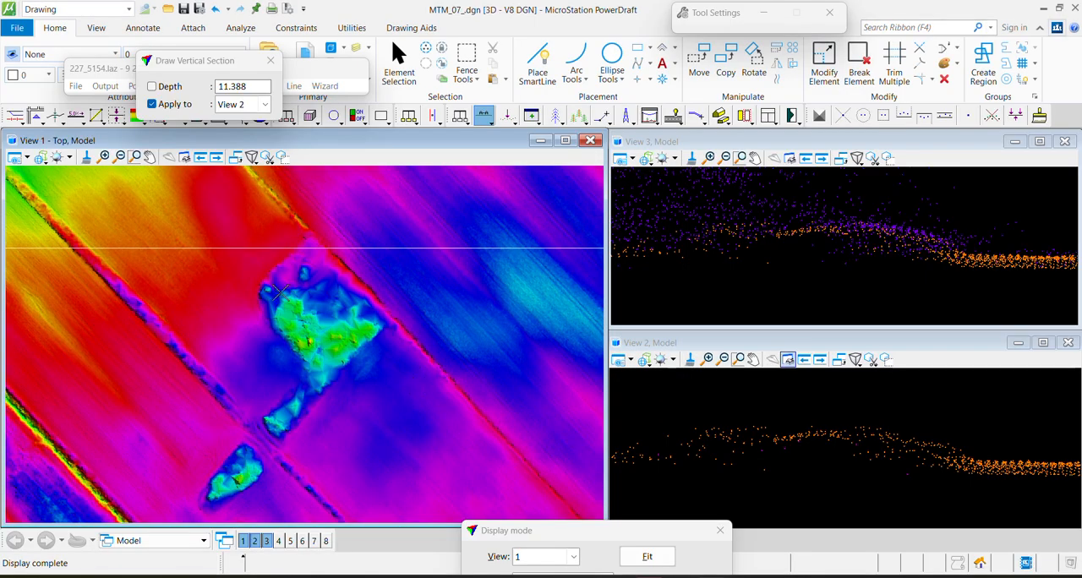
# Draw a long vertical section about 18.8 deep across the color bands of the sloping field
pyautogui.scroll(-4, 279, 291)
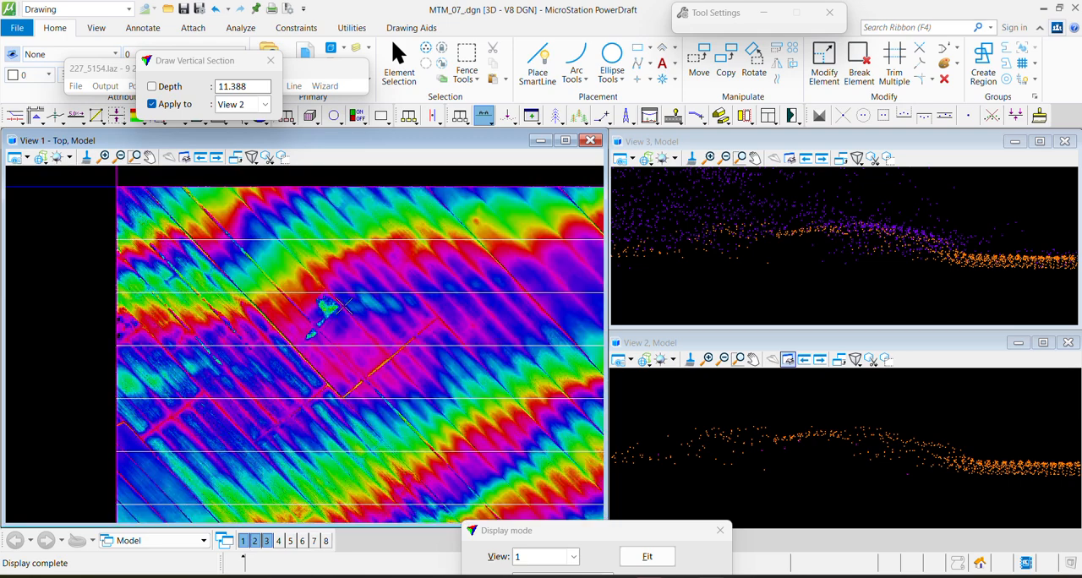
pyautogui.click(263, 238)
pyautogui.click(223, 186)
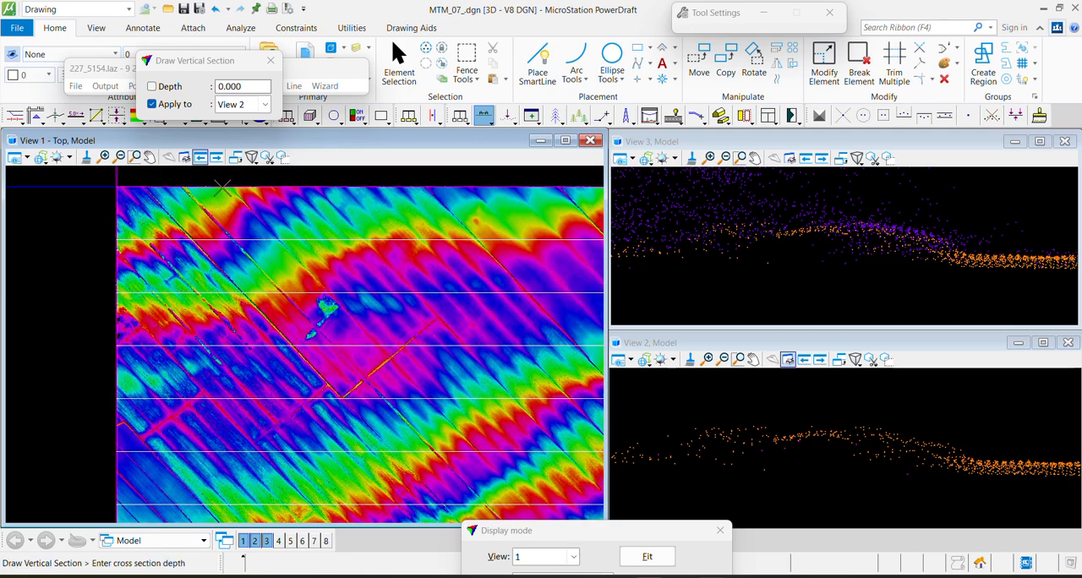
pyautogui.press('Escape')
pyautogui.moveTo(499, 476)
pyautogui.mouseDown(button='middle')
pyautogui.moveTo(259, 307)
pyautogui.moveTo(269, 317)
pyautogui.mouseUp(button='middle')
pyautogui.press('F1')
pyautogui.click(263, 288)
pyautogui.click(373, 439)
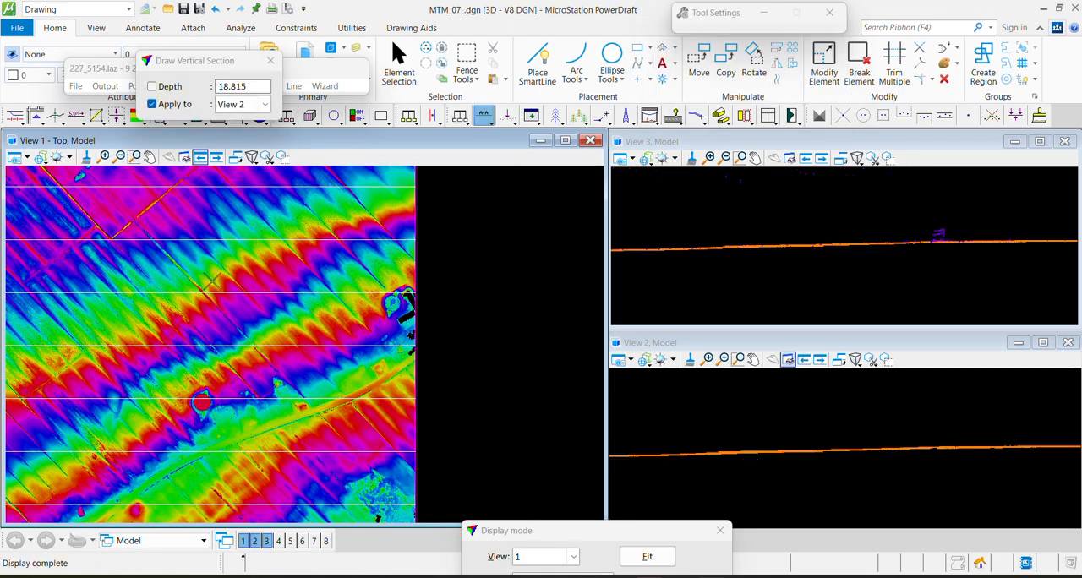
pyautogui.moveTo(232, 271); pyautogui.dragTo(269, 325, button='middle')
pyautogui.moveTo(242, 304); pyautogui.dragTo(336, 311, button='middle')
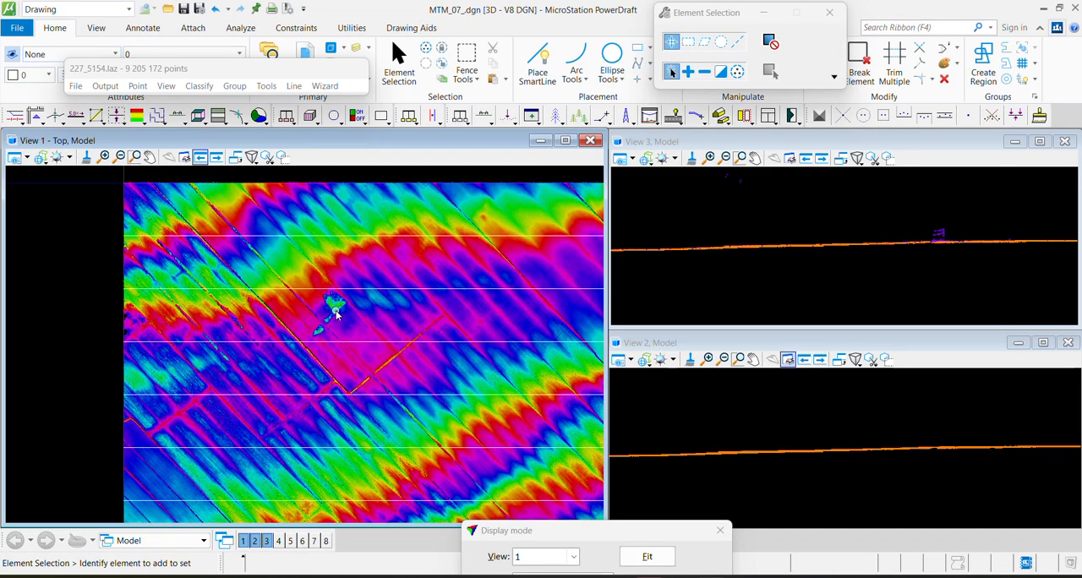
pyautogui.press('XF86AudioMute')
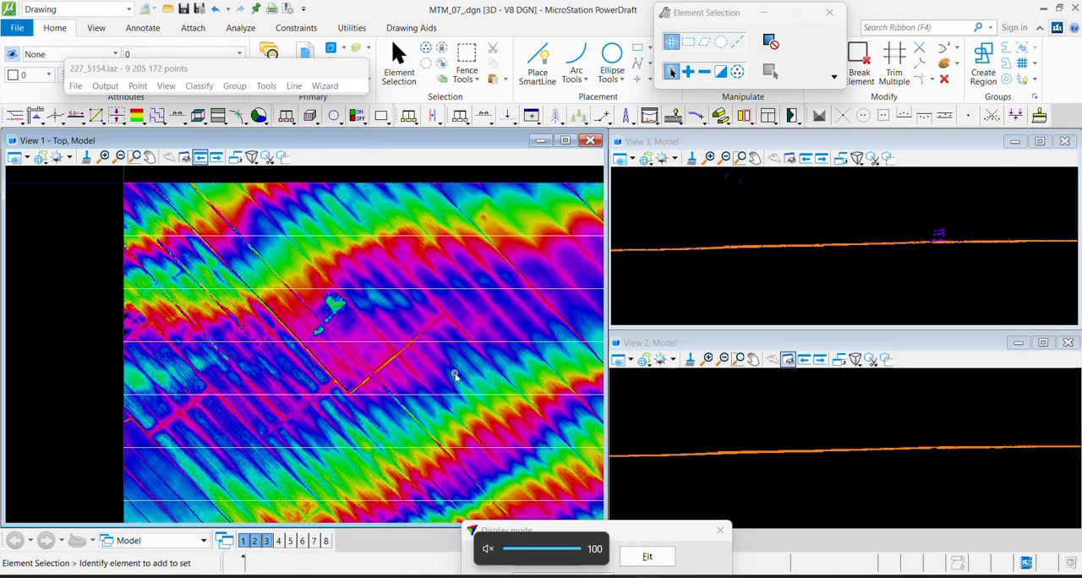
pyautogui.press('XF86AudioMute')
# Open the TerraModeler surfaces list and move it clear of the top view
pyautogui.scroll(1, 354, 355)
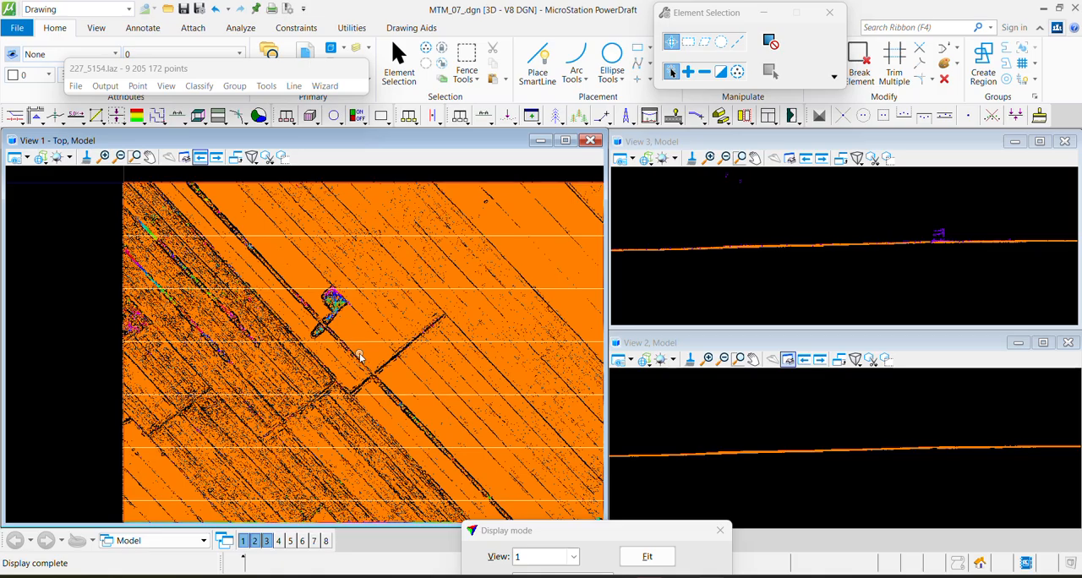
pyautogui.press('F2')
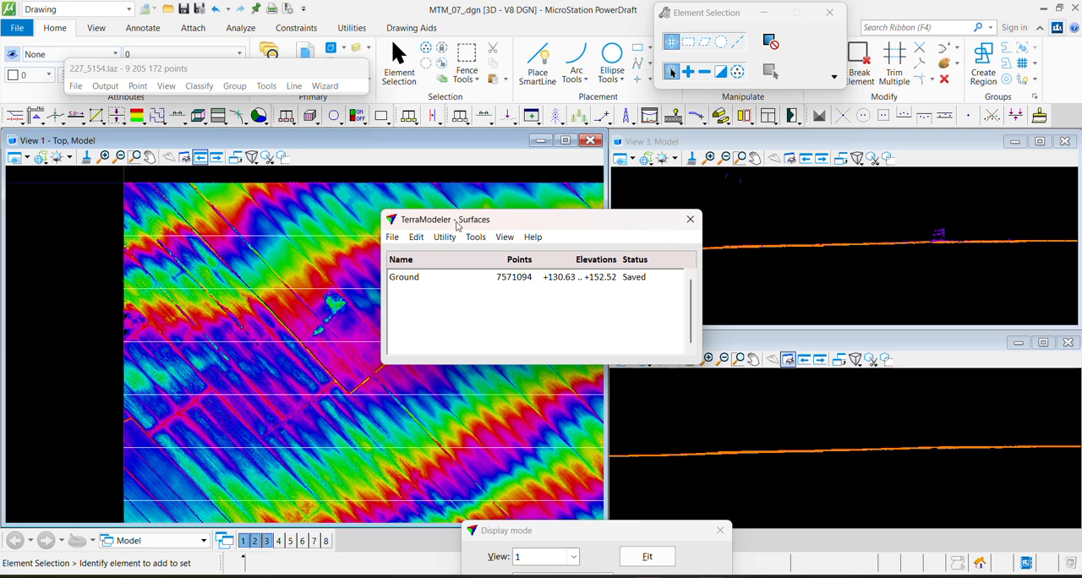
pyautogui.moveTo(457, 226); pyautogui.dragTo(654, 202)
# Draw a vertical section about 2.7 deep across the black gaps at the tile's western edge and examine the section views
pyautogui.scroll(3, 137, 332)
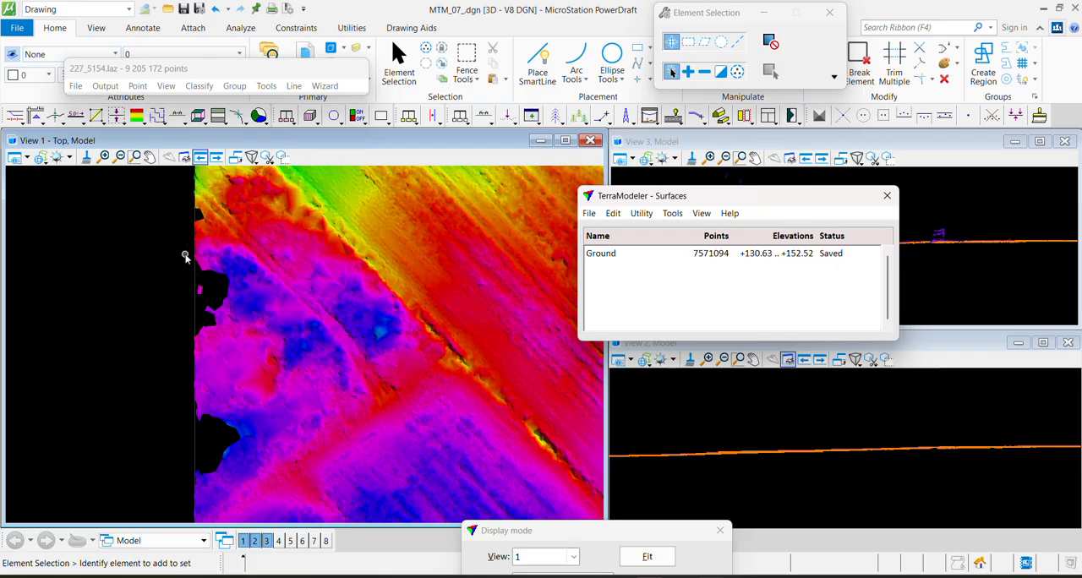
pyautogui.click(153, 284)
pyautogui.press('F1')
pyautogui.click(143, 254)
pyautogui.click(302, 358)
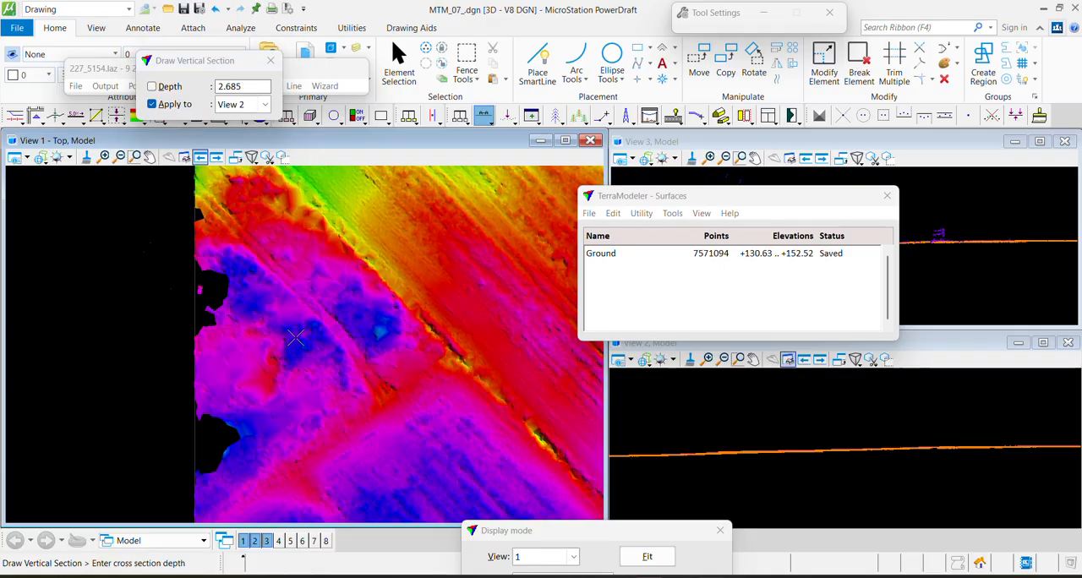
pyautogui.click(296, 338)
pyautogui.moveTo(782, 203); pyautogui.dragTo(589, 450)
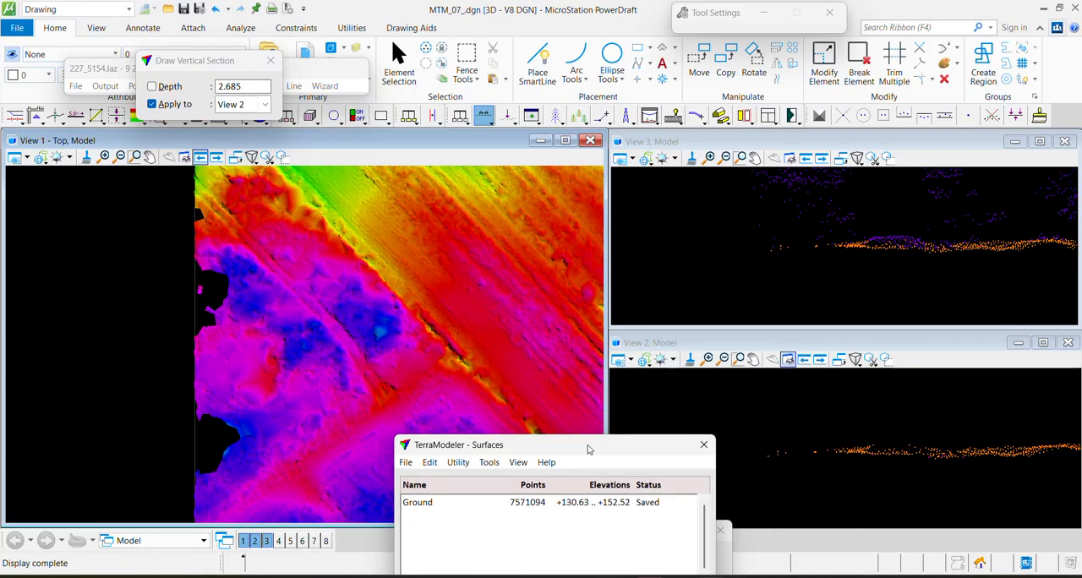
pyautogui.click(718, 235)
pyautogui.press('Escape')
pyautogui.scroll(-3, 867, 235)
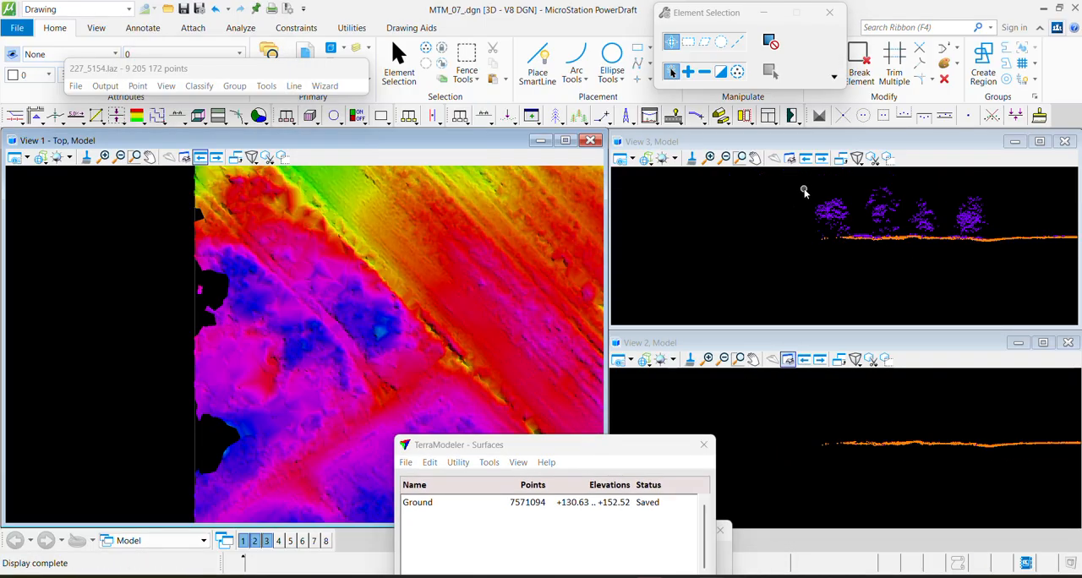
# Close and reopen the surfaces list, and select the Ground surface
pyautogui.moveTo(495, 445); pyautogui.dragTo(584, 237)
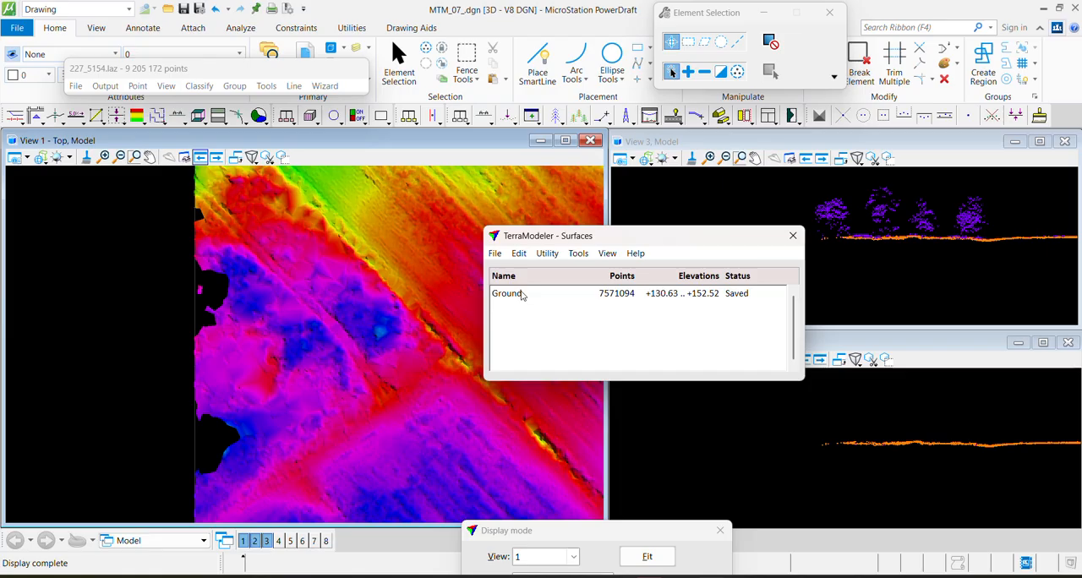
pyautogui.click(793, 236)
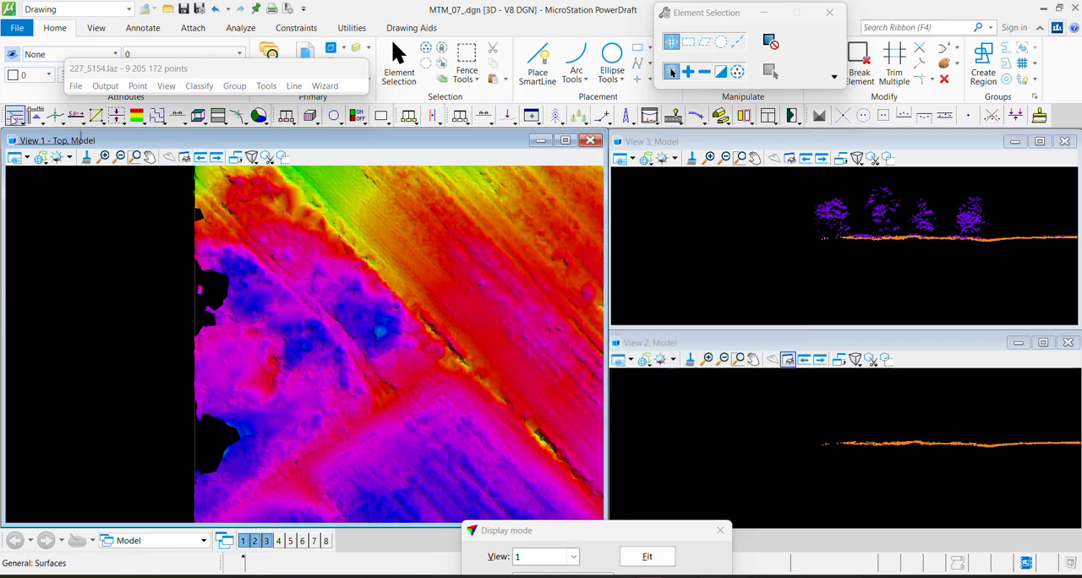
pyautogui.click(15, 119)
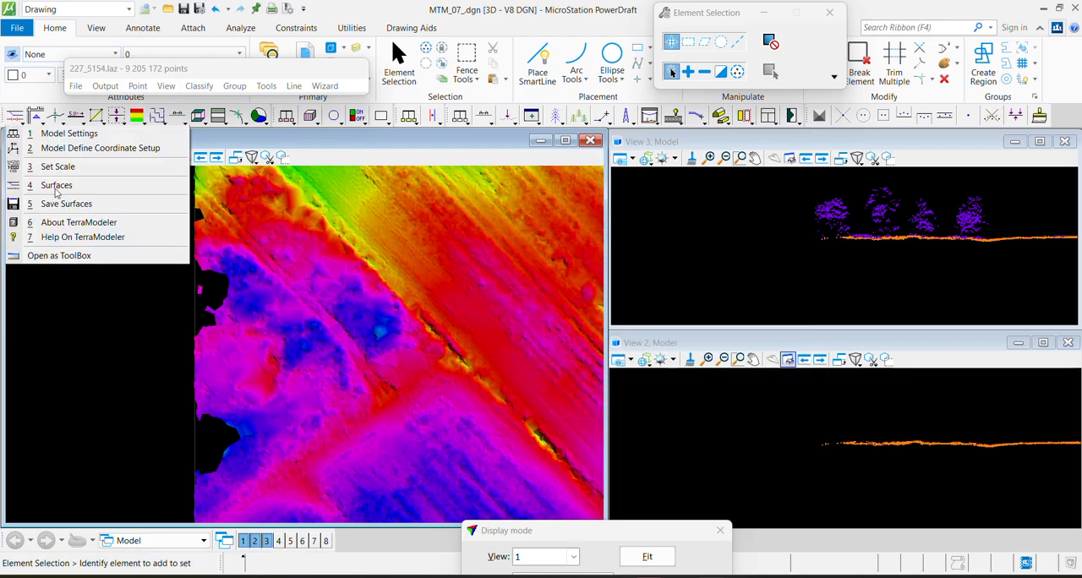
pyautogui.click(57, 185)
pyautogui.click(544, 293)
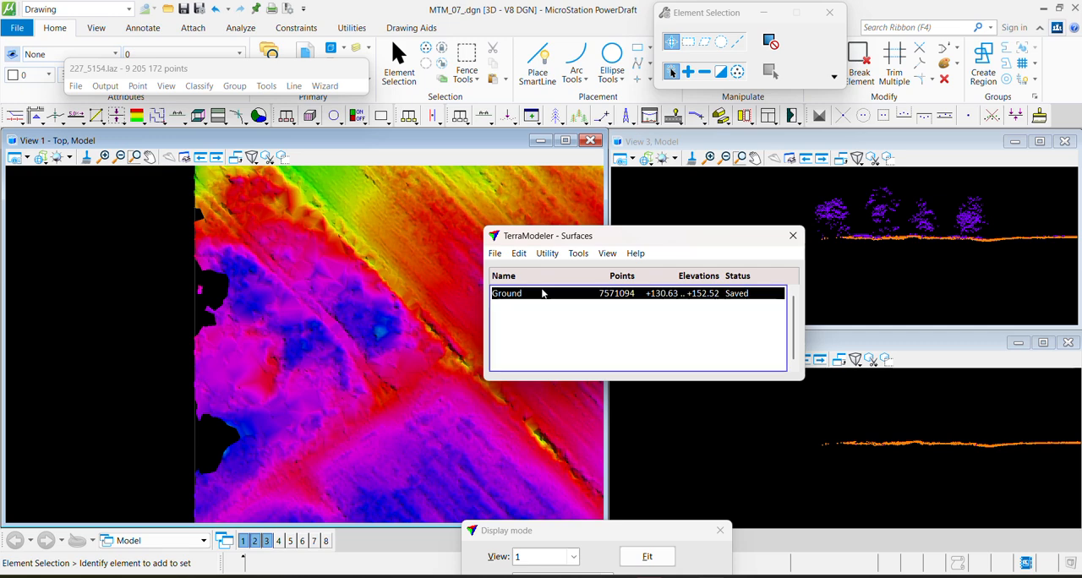
# Apply Exclude Long Triangles to Ground, with outer triangles longer than 99999 and any triangles longer than 999999
pyautogui.click(519, 253)
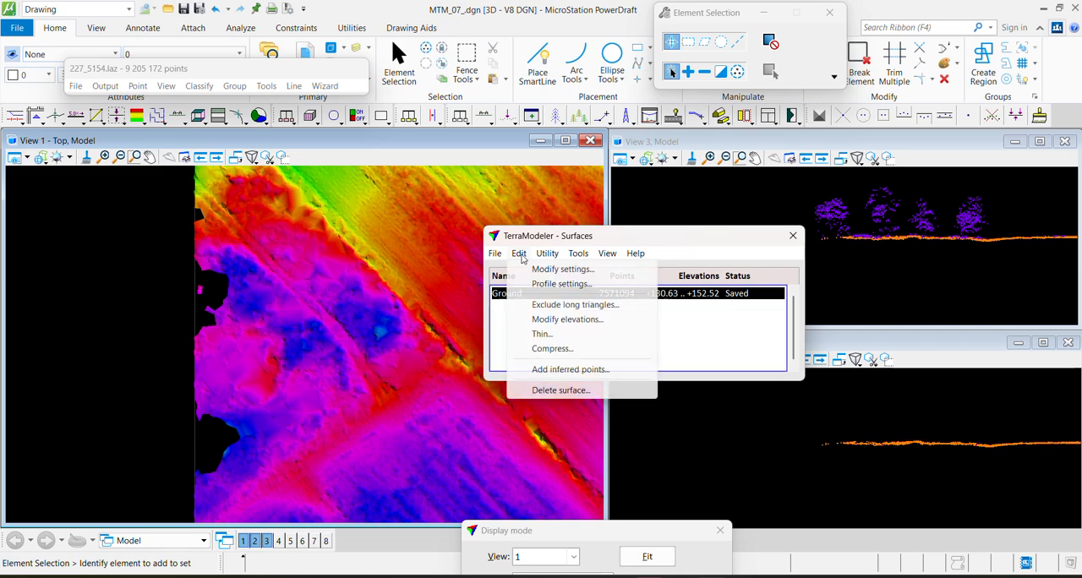
pyautogui.click(538, 305)
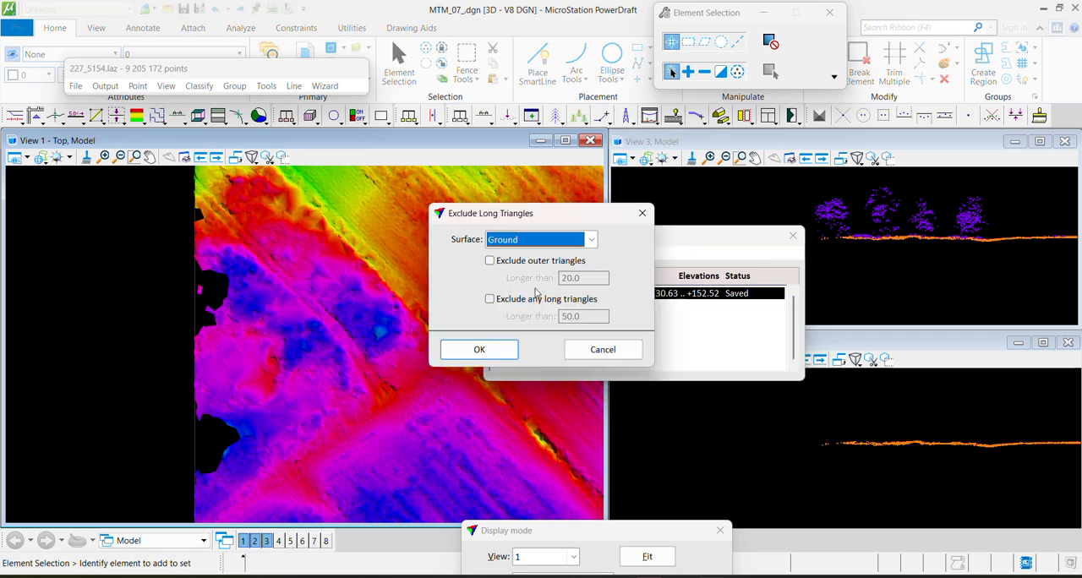
pyautogui.click(490, 261)
pyautogui.click(495, 302)
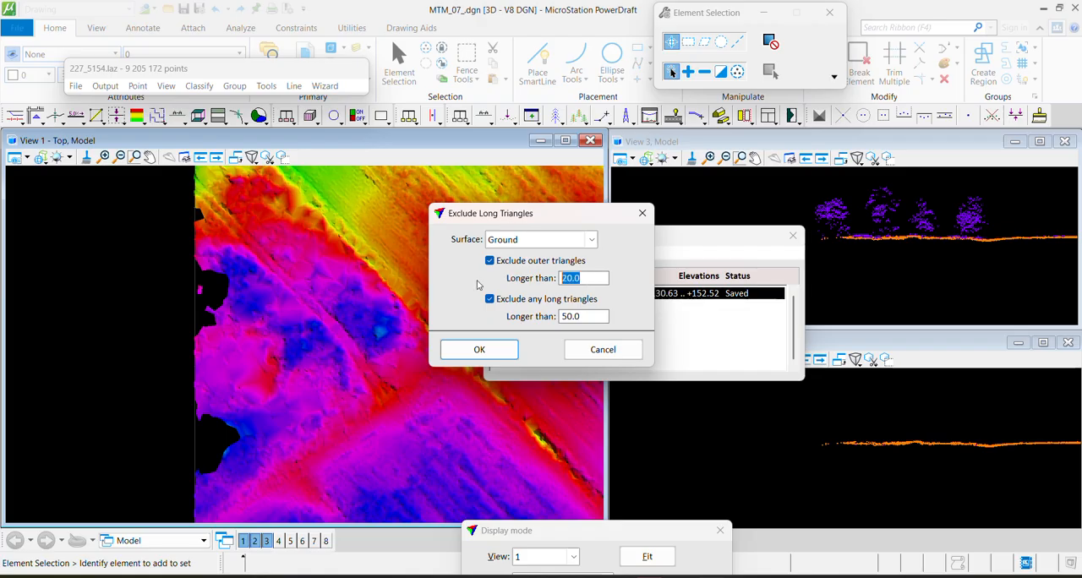
pyautogui.write('99999')
pyautogui.press('Tab')
pyautogui.write('999')
pyautogui.click(480, 349)
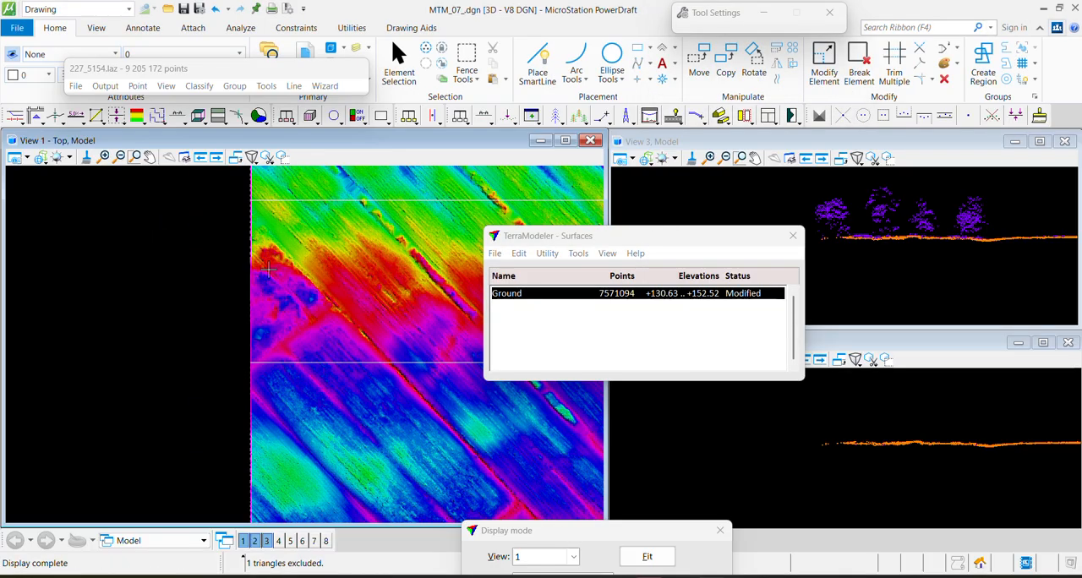
# Check the redrawn surface along the tile's edges and close the surfaces list
pyautogui.moveTo(364, 436); pyautogui.dragTo(208, 242, button='middle')
pyautogui.scroll(-5, 177, 264)
pyautogui.moveTo(256, 462); pyautogui.dragTo(143, 216, button='middle')
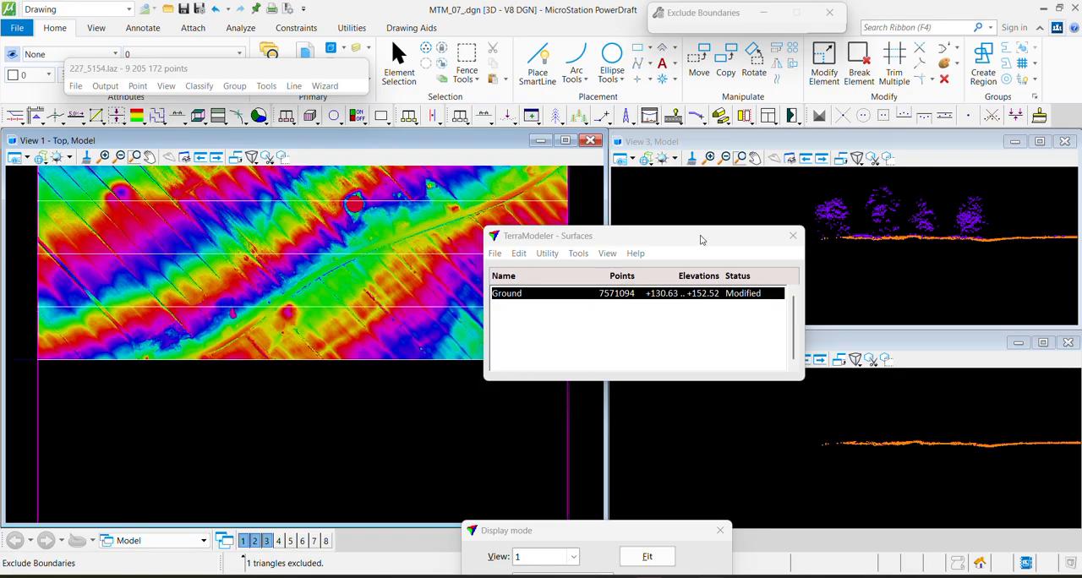
pyautogui.click(793, 236)
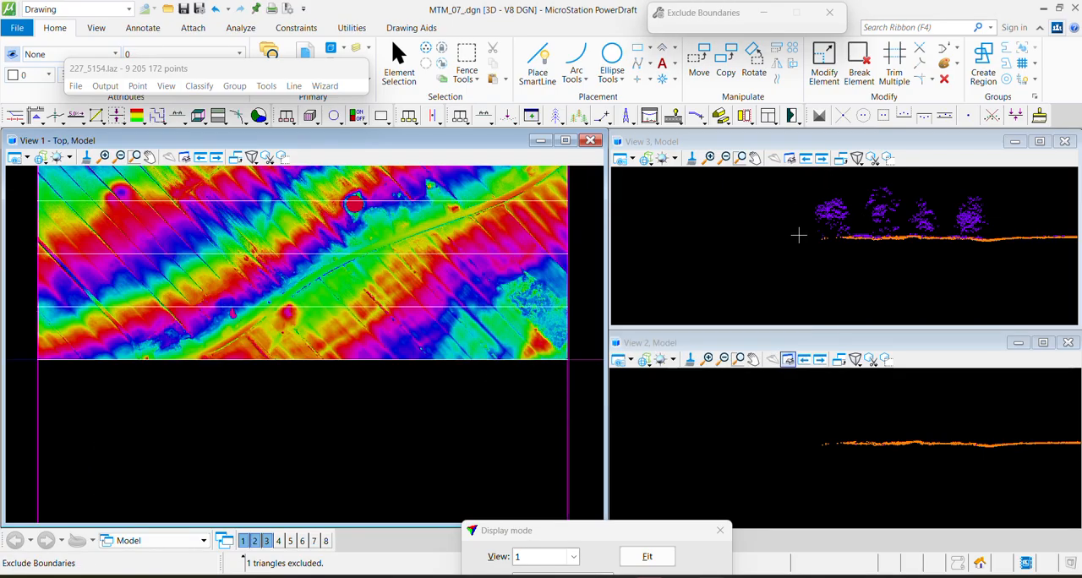
# Redisplay the shaded Ground surface in view 1 with 1 color cycle and view the tile from south to north
pyautogui.press('F5')
pyautogui.click(487, 279)
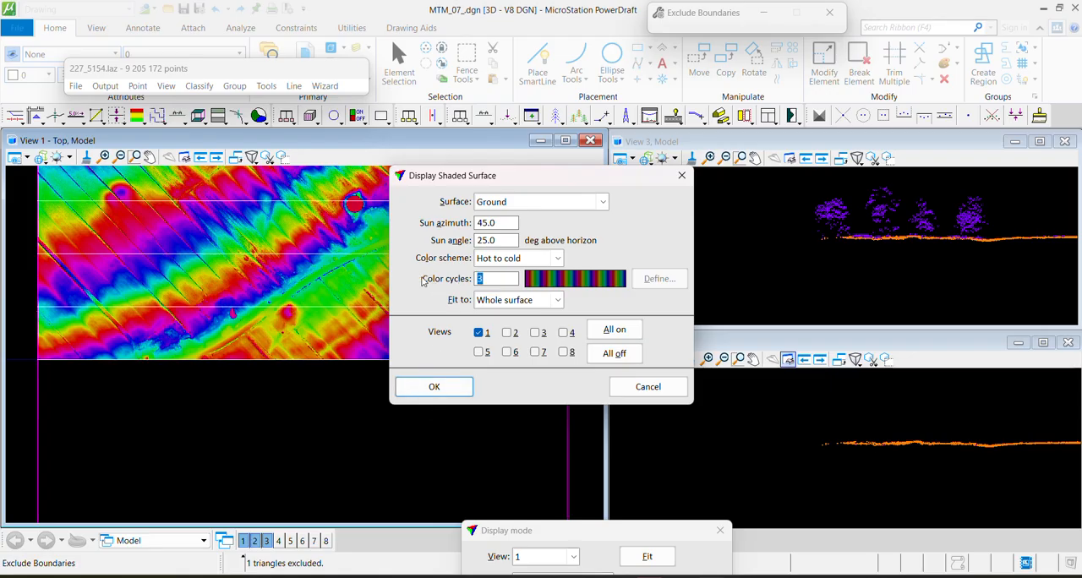
pyautogui.click(434, 386)
pyautogui.moveTo(422, 233); pyautogui.dragTo(423, 462, button='middle')
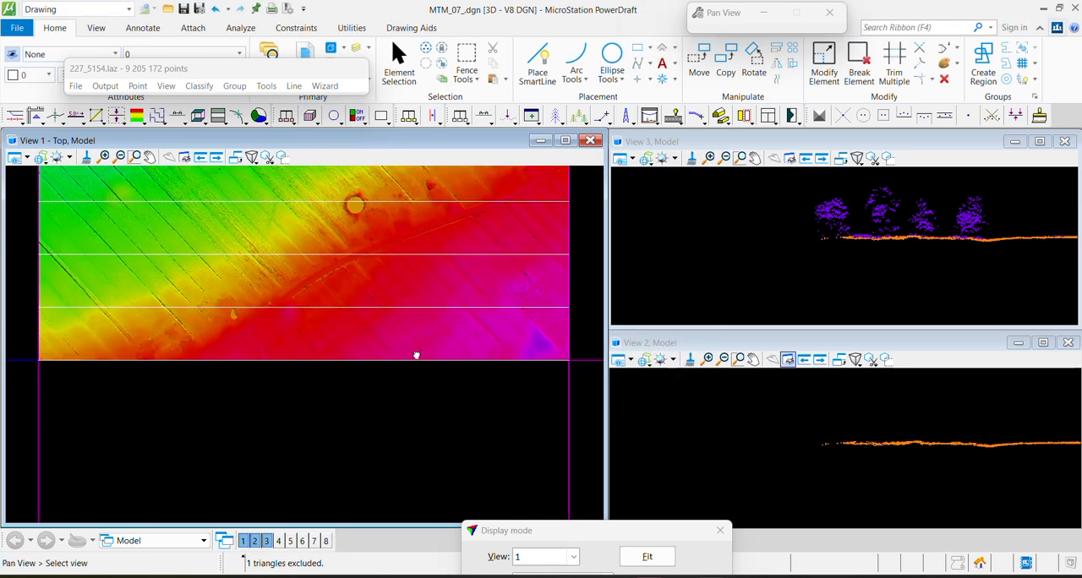
pyautogui.moveTo(123, 202); pyautogui.dragTo(198, 377, button='middle')
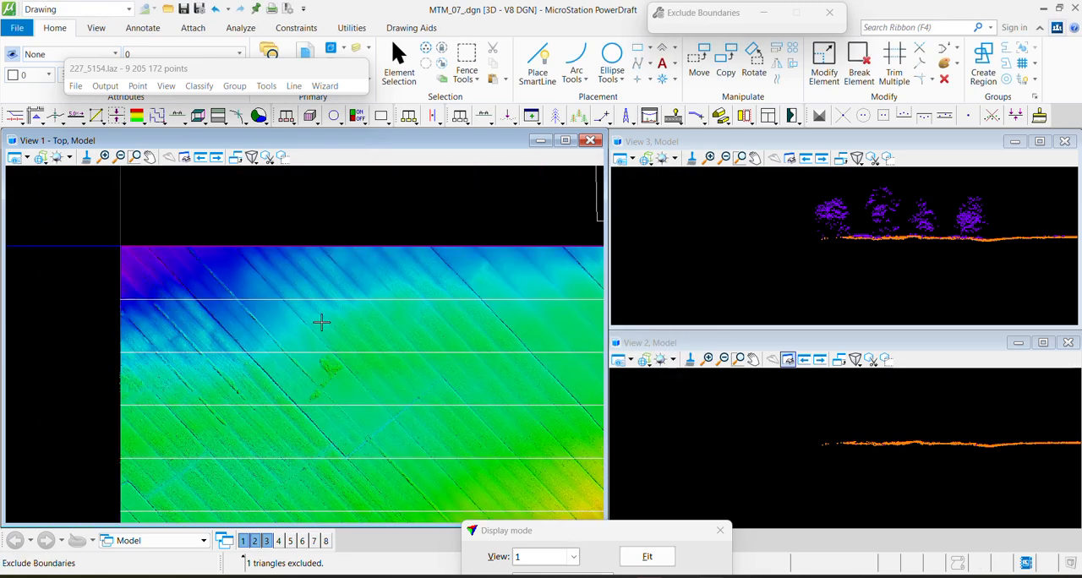
# Redisplay the shaded Ground surface in view 1 with more color cycles
pyautogui.press('F5')
pyautogui.moveTo(490, 281); pyautogui.dragTo(467, 281)
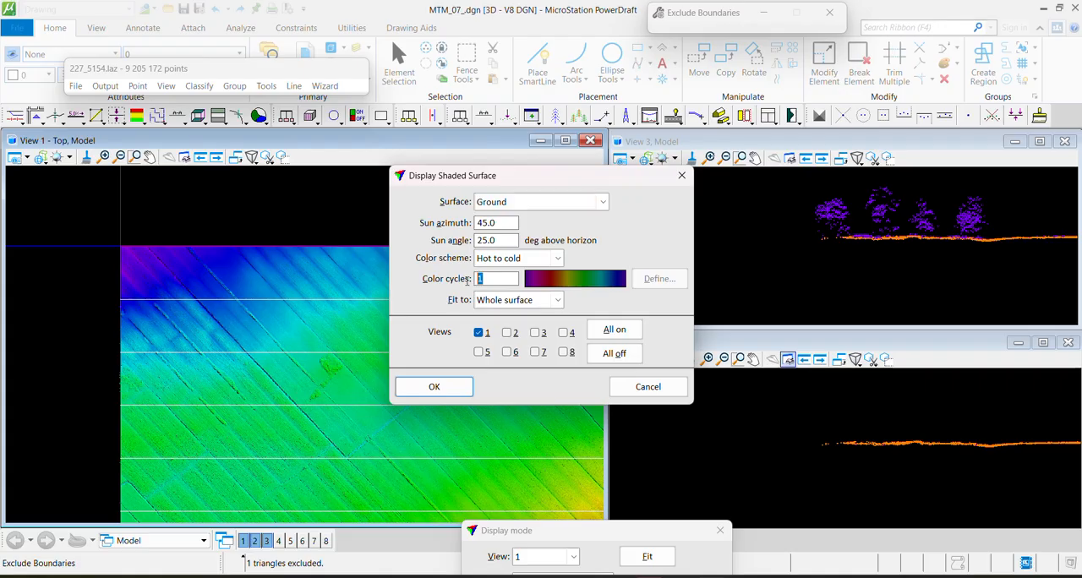
pyautogui.click(434, 386)
# Draw a vertical section about 8.5 deep along the mound's southwestern side in view 2 and classify Ground points above a line as Default
pyautogui.scroll(6, 329, 358)
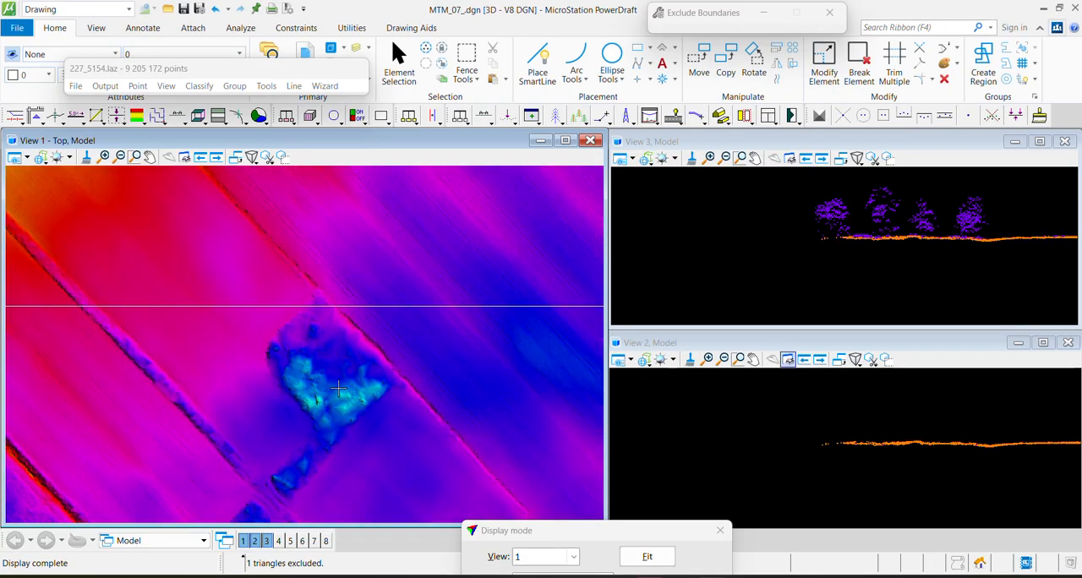
pyautogui.press('F1')
pyautogui.click(210, 315)
pyautogui.click(349, 478)
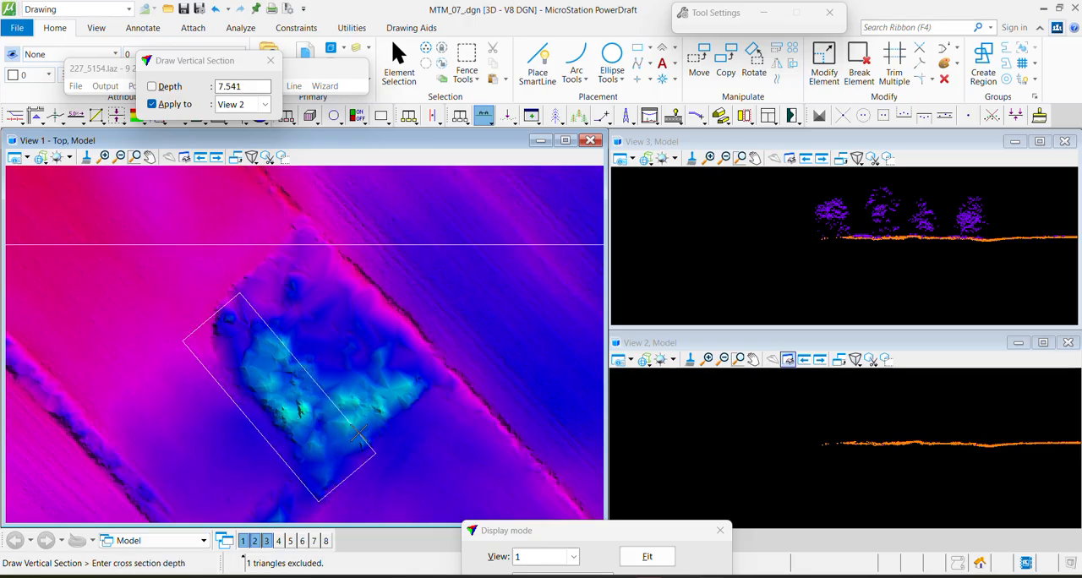
pyautogui.click(371, 451)
pyautogui.click(236, 440)
pyautogui.click(387, 311)
pyautogui.click(416, 365)
pyautogui.scroll(2, 739, 441)
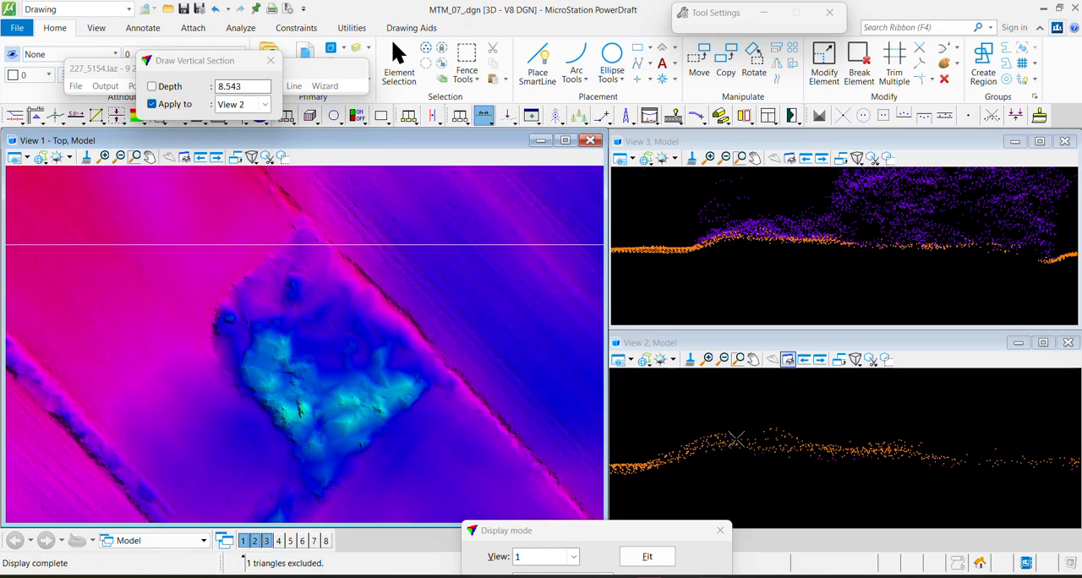
pyautogui.press('F2')
pyautogui.click(664, 446)
pyautogui.click(1051, 456)
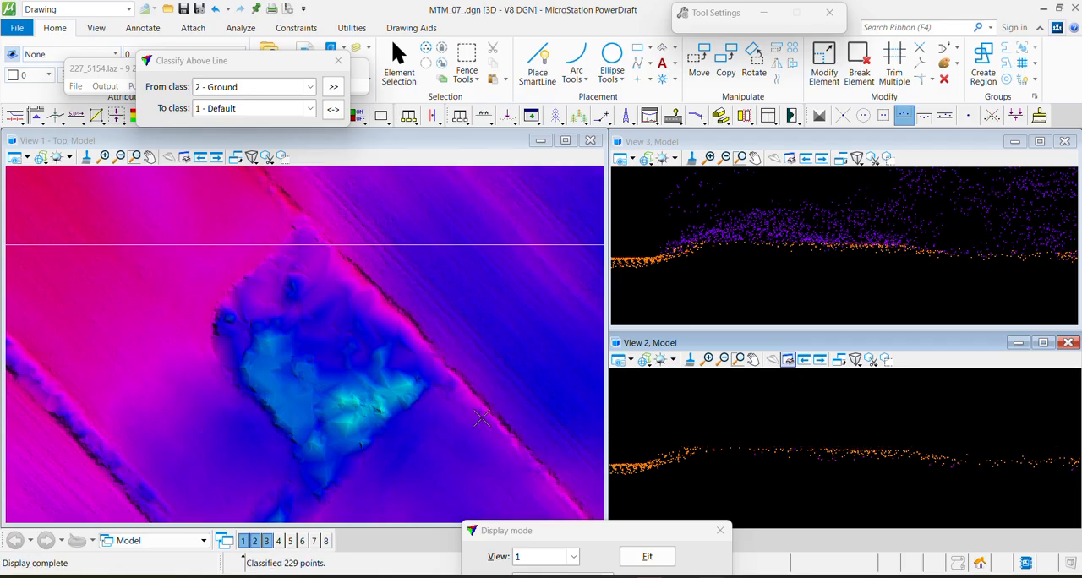
# Section the mound's southeastern half at about 10.7 depth and classify Ground points above a line over the hump as Default
pyautogui.press('F1')
pyautogui.click(330, 352)
pyautogui.click(412, 451)
pyautogui.click(448, 417)
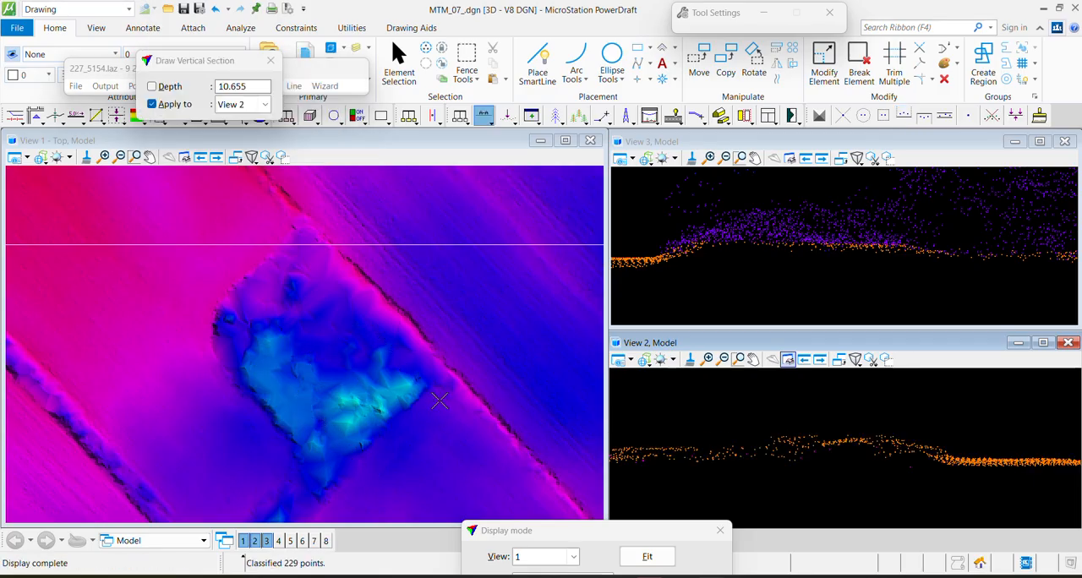
pyautogui.press('F2')
pyautogui.click(697, 447)
pyautogui.click(1011, 446)
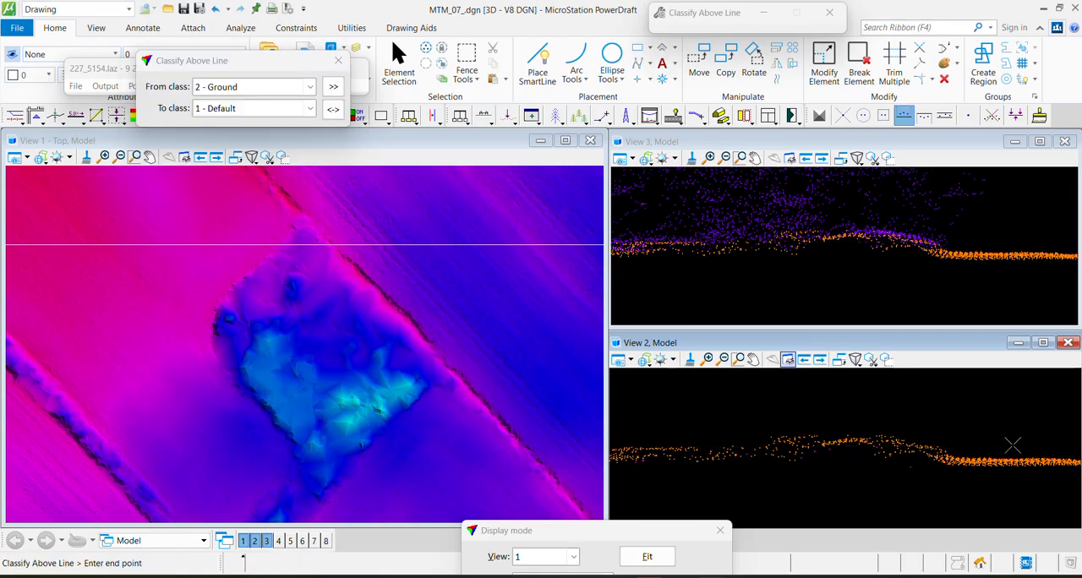
# Draw a narrow vertical section about 2.1 deep across the mound and classify stray Ground points above a line as Default
pyautogui.press('F1')
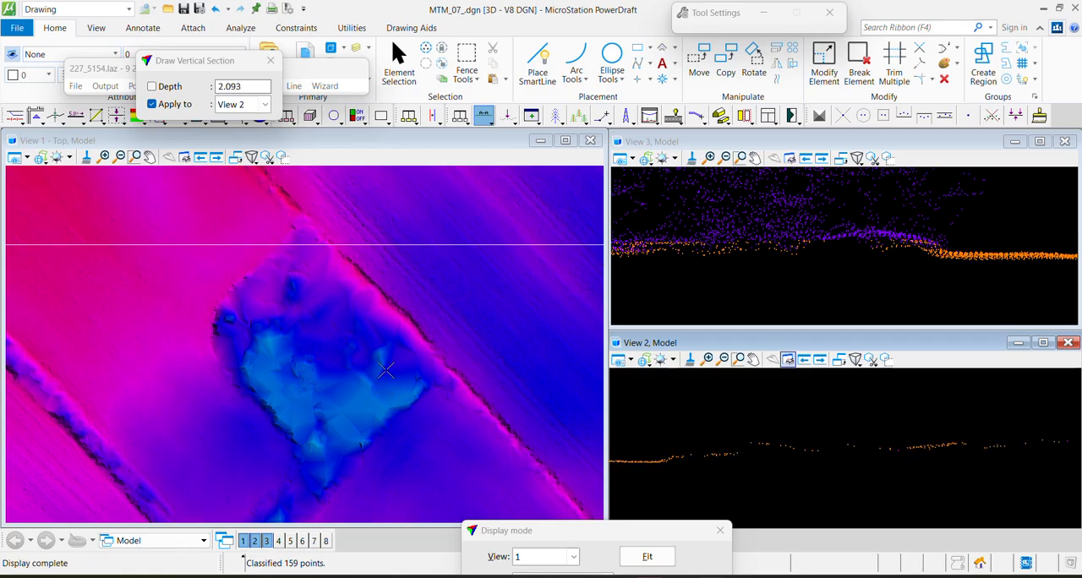
pyautogui.press('F2')
pyautogui.click(738, 446)
pyautogui.click(859, 433)
# Section the mound from its western edge at about 4.5 depth and move Ground points above a line to Default
pyautogui.press('F1')
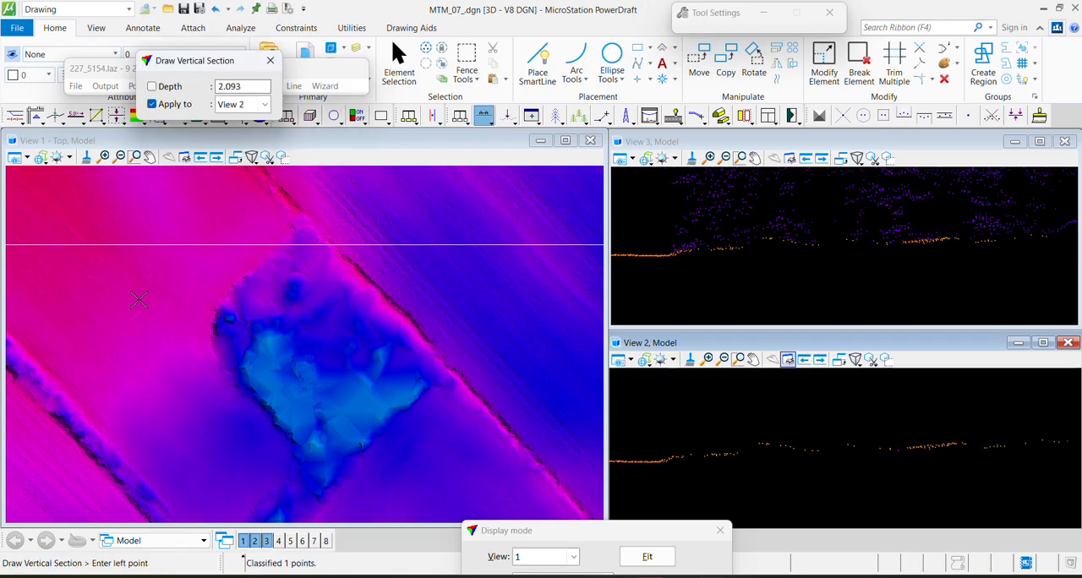
pyautogui.click(205, 324)
pyautogui.click(345, 364)
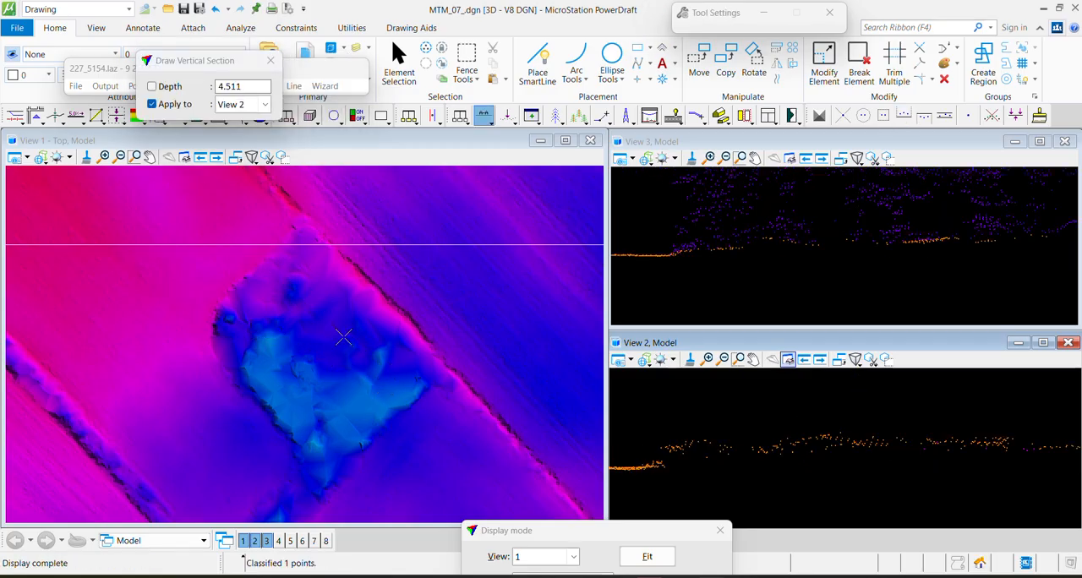
pyautogui.press('F2')
pyautogui.click(643, 454)
pyautogui.click(927, 431)
# Section the small patch southwest of the ditch at about 13.4 depth and classify Ground points above a line as Default
pyautogui.moveTo(249, 508); pyautogui.dragTo(236, 278, button='middle')
pyautogui.press('F1')
pyautogui.click(110, 380)
pyautogui.click(226, 470)
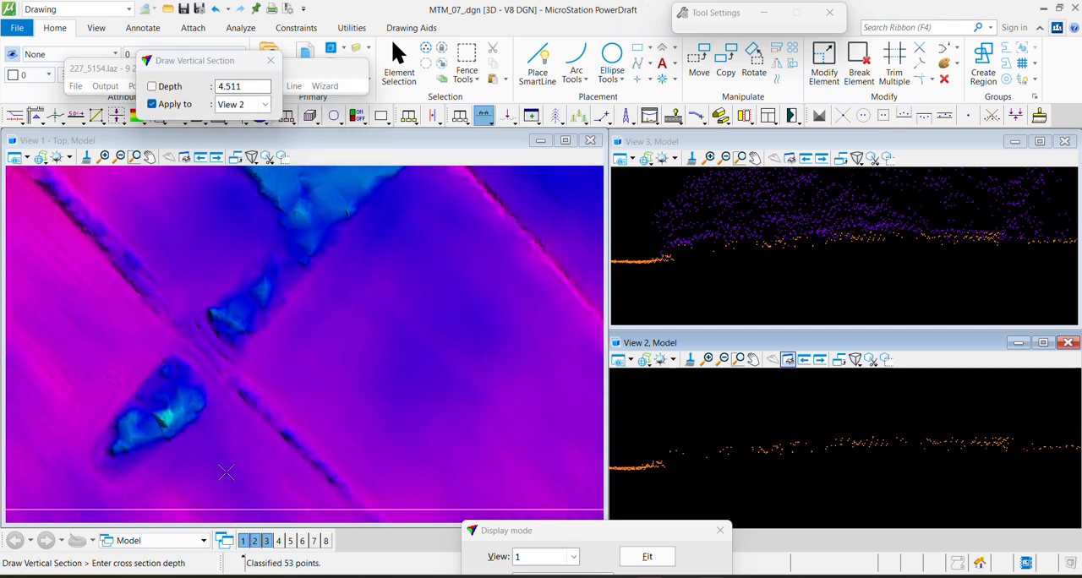
pyautogui.click(261, 433)
pyautogui.press('F2')
pyautogui.click(686, 457)
pyautogui.click(971, 430)
# Draw a section about 15 deep across the strip between ditch and mound, classifying Ground points above a line as Default
pyautogui.press('F1')
pyautogui.click(215, 232)
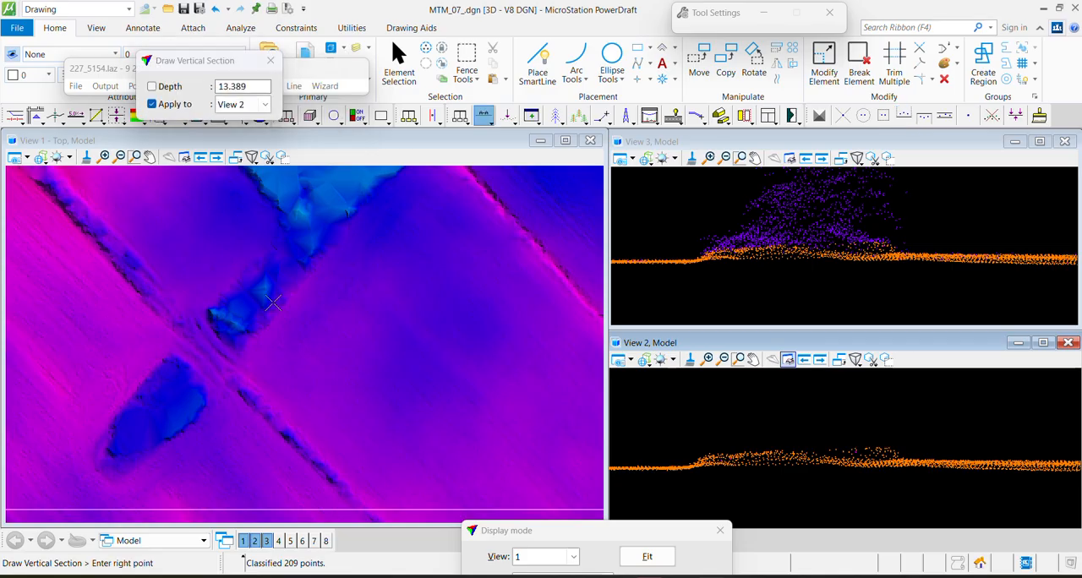
pyautogui.click(353, 372)
pyautogui.click(300, 418)
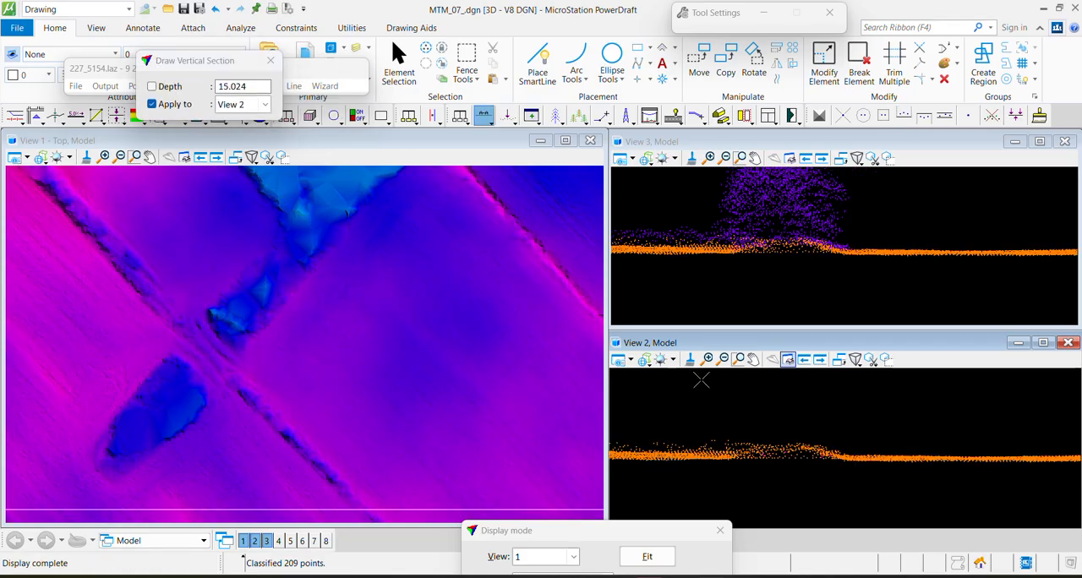
pyautogui.press('F2')
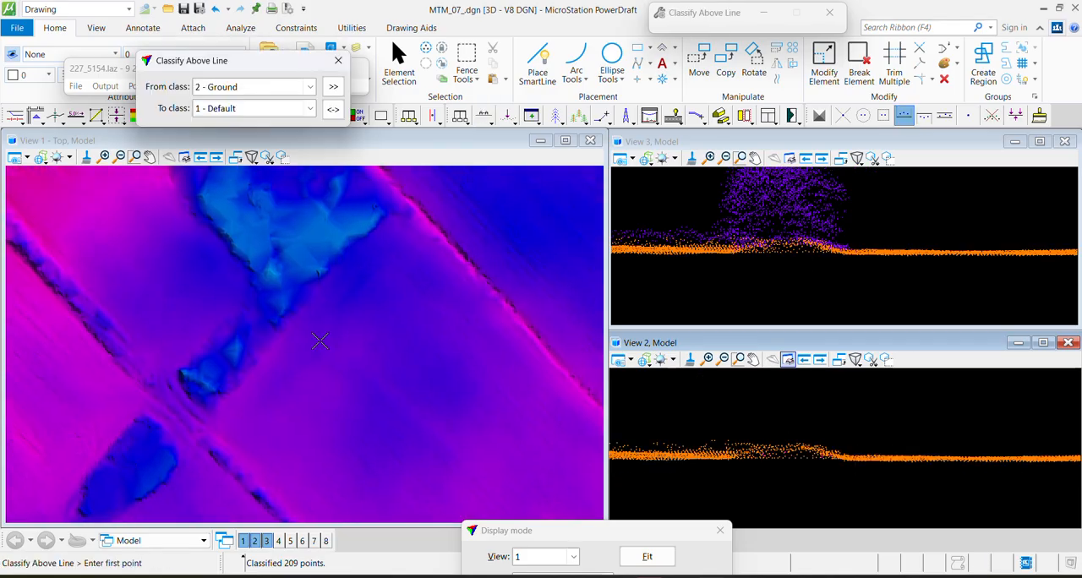
pyautogui.click(688, 450)
pyautogui.click(889, 442)
# Cut a section about 2.3 deep through the mound's southern part and classify Ground points above a line as Default
pyautogui.moveTo(279, 244); pyautogui.dragTo(264, 332, button='middle')
pyautogui.scroll(2, 263, 332)
pyautogui.press('F1')
pyautogui.click(138, 440)
pyautogui.click(328, 343)
pyautogui.click(336, 327)
pyautogui.scroll(2, 821, 444)
pyautogui.press('F2')
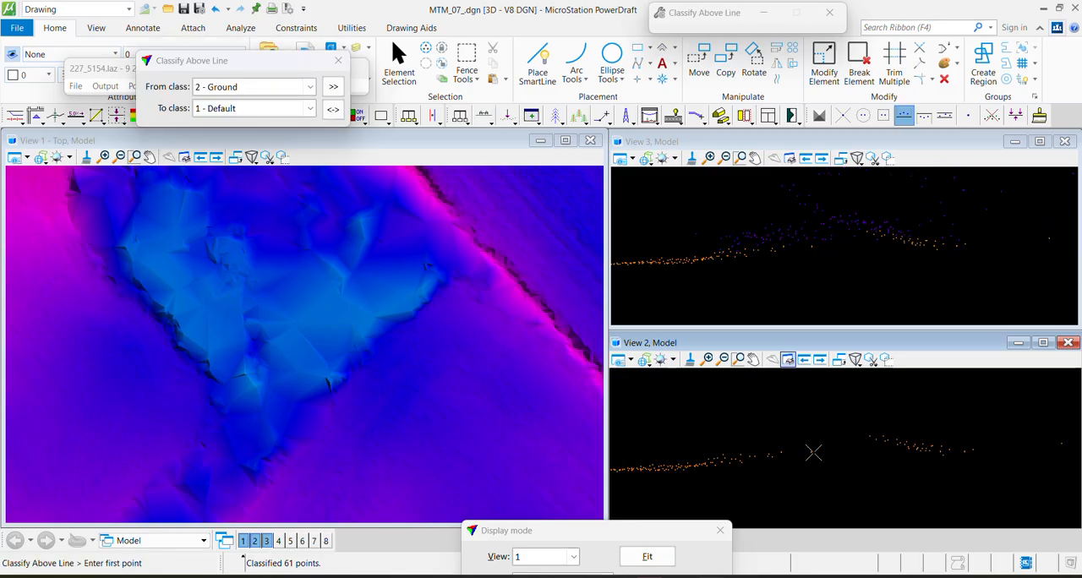
pyautogui.click(804, 455)
pyautogui.click(975, 435)
# Section the mound's southeastern edge at about 2.9 depth and classify the raised Ground points above a line as Default
pyautogui.press('F1')
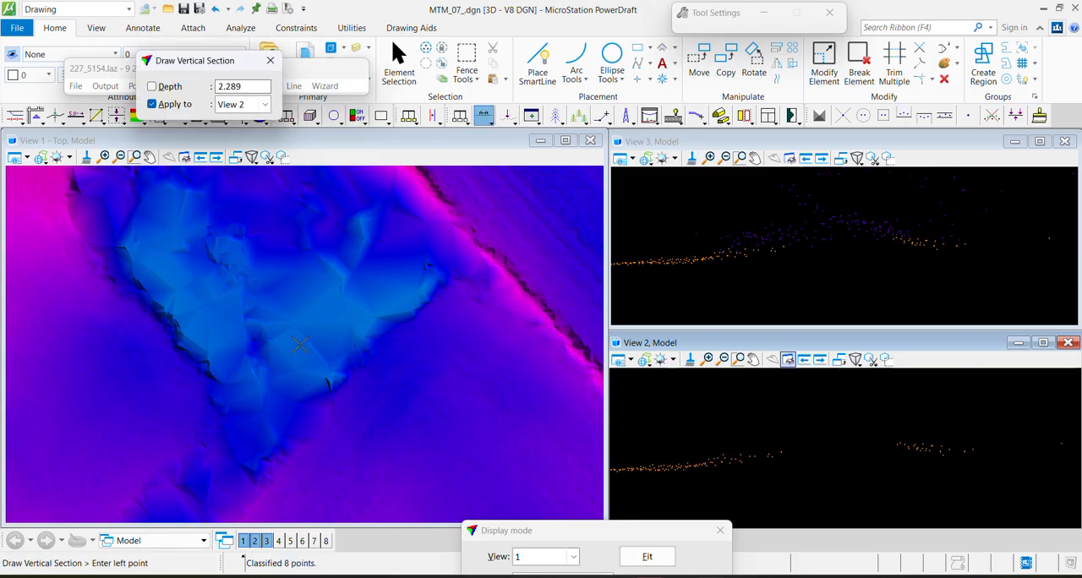
pyautogui.click(301, 345)
pyautogui.click(401, 451)
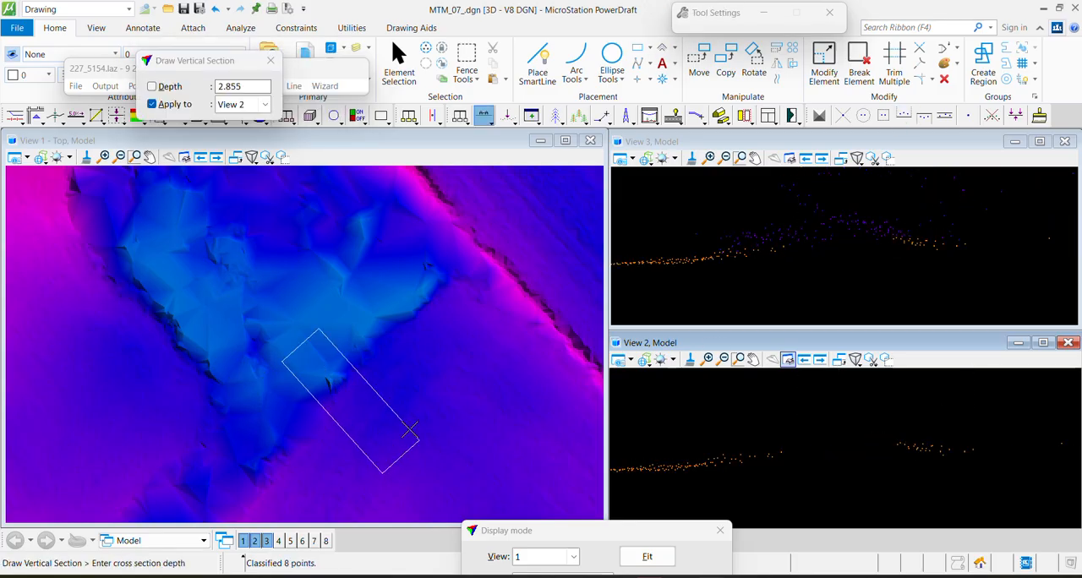
pyautogui.click(411, 435)
pyautogui.press('F2')
pyautogui.click(749, 438)
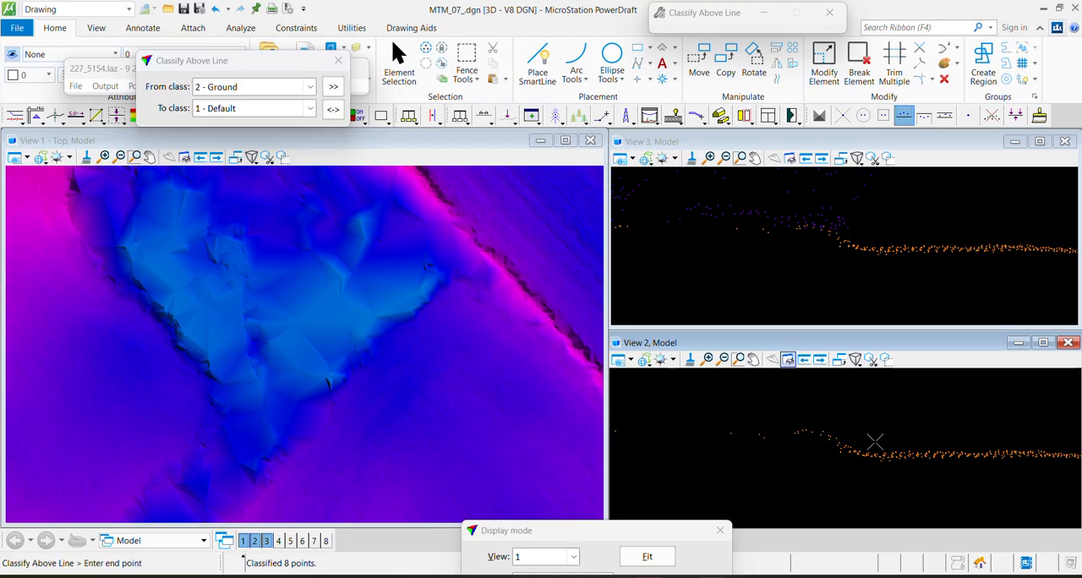
pyautogui.click(872, 442)
# Draw a thin section through the mound's eastern corner and classify Ground points above a line as Default
pyautogui.moveTo(355, 216); pyautogui.dragTo(340, 340, button='middle')
pyautogui.press('F1')
pyautogui.click(301, 383)
pyautogui.click(432, 284)
pyautogui.click(424, 280)
pyautogui.press('F2')
pyautogui.click(724, 435)
pyautogui.click(984, 441)
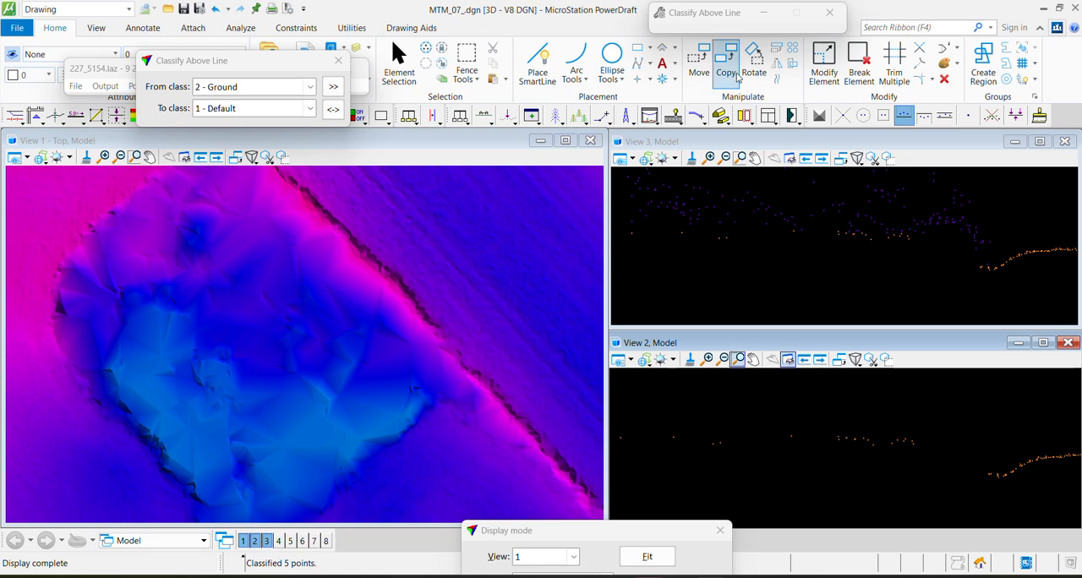
# Display only the class 2 Ground points in view 1, colored by class, and close the display settings
pyautogui.click(593, 516)
pyautogui.moveTo(593, 528); pyautogui.dragTo(607, 32)
pyautogui.click(576, 86)
pyautogui.click(550, 104)
pyautogui.click(502, 357)
pyautogui.click(570, 281)
pyautogui.click(518, 525)
pyautogui.scroll(2, 552, 126)
pyautogui.scroll(-1, 562, 129)
pyautogui.click(518, 525)
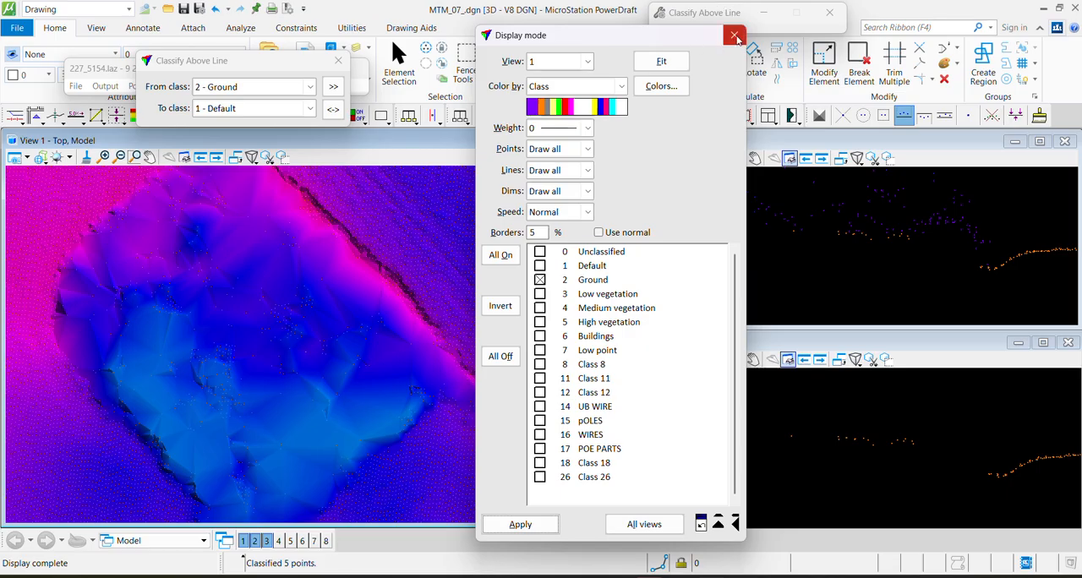
pyautogui.click(734, 34)
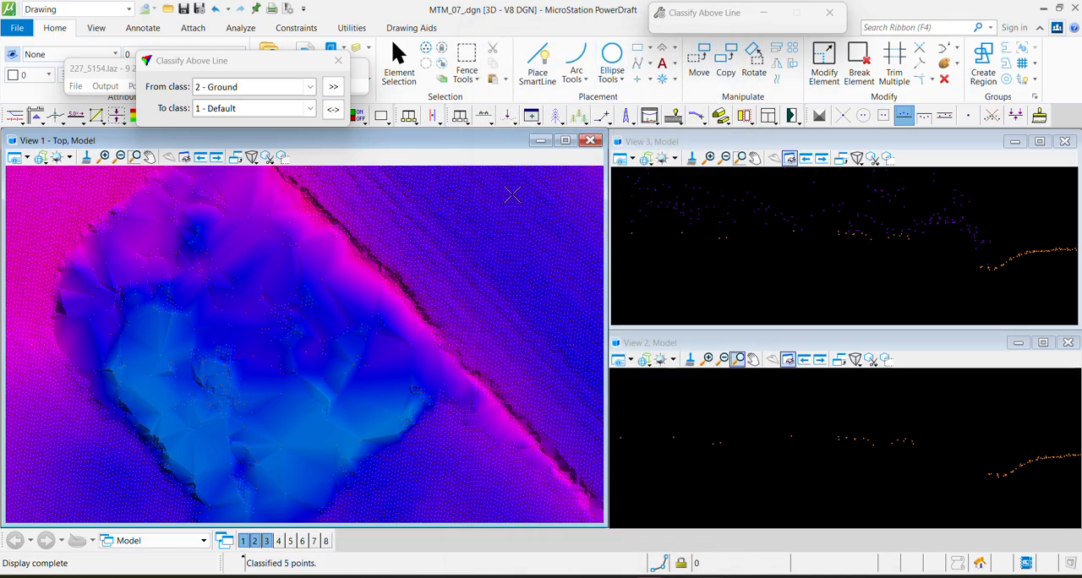
# Set Assign Point Class to reclassify the closest single point within 5.00 from 2 - Ground to 0 - Unclassified
pyautogui.moveTo(130, 293); pyautogui.dragTo(325, 304, button='middle')
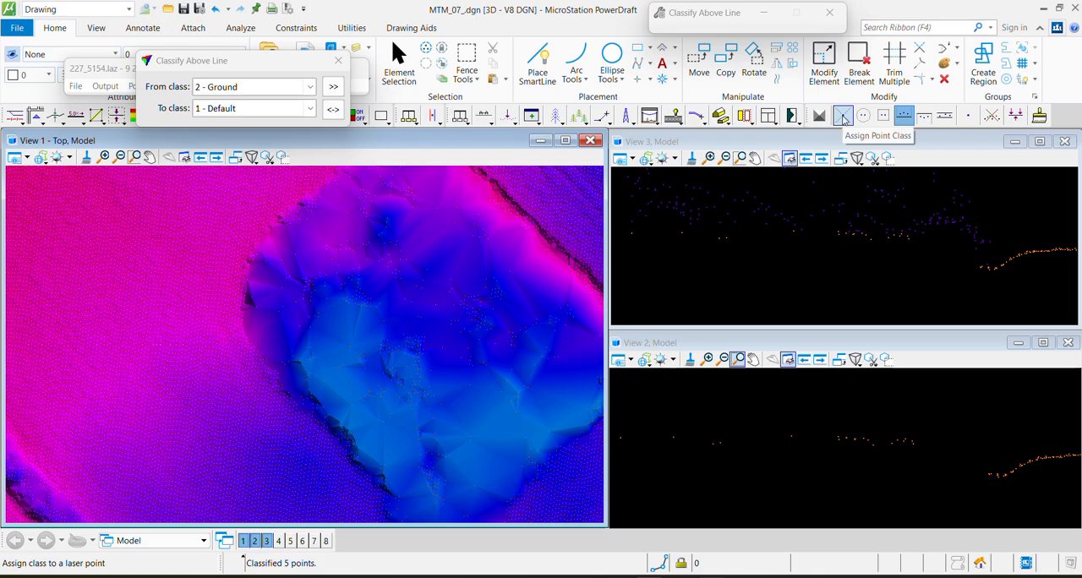
pyautogui.click(843, 117)
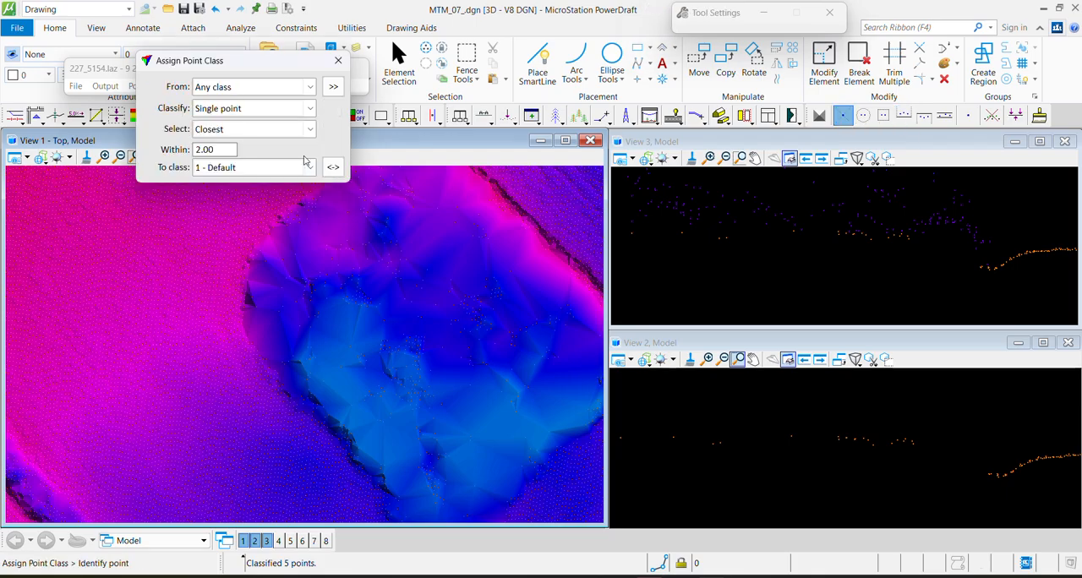
pyautogui.click(216, 87)
pyautogui.click(216, 176)
pyautogui.click(237, 167)
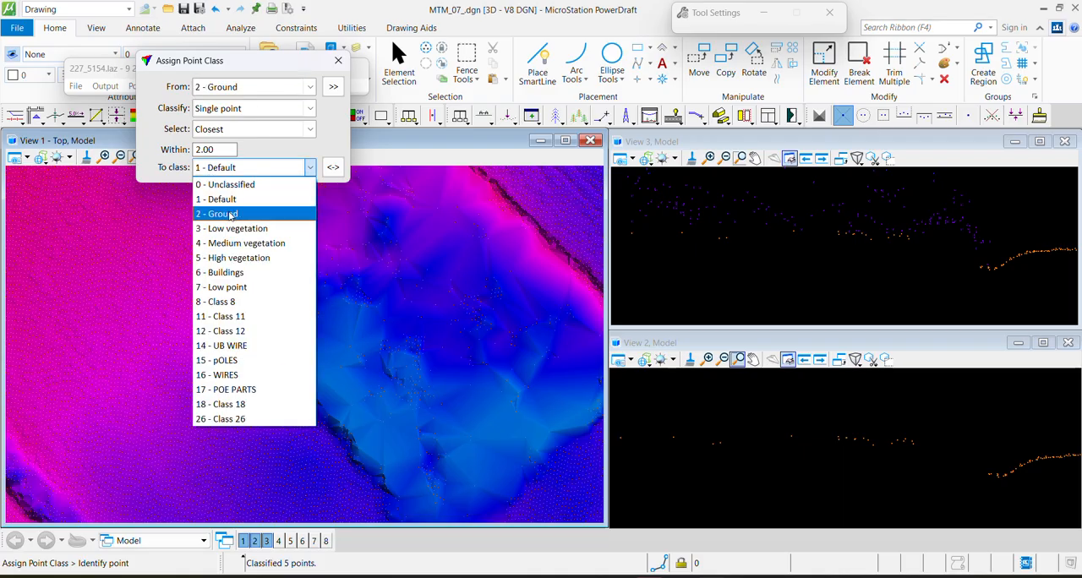
pyautogui.click(234, 186)
pyautogui.moveTo(226, 149); pyautogui.dragTo(162, 159)
pyautogui.write('5')
pyautogui.press('Tab')
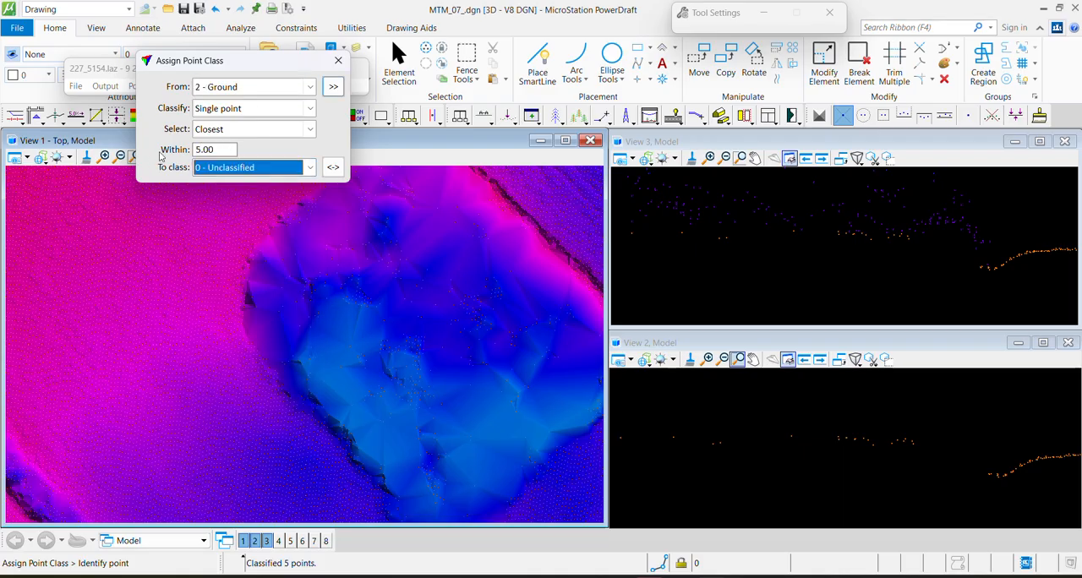
# Reassign individual Ground points along the mound's northwestern edge to Unclassified
pyautogui.click(247, 298)
pyautogui.click(253, 295)
pyautogui.click(310, 284)
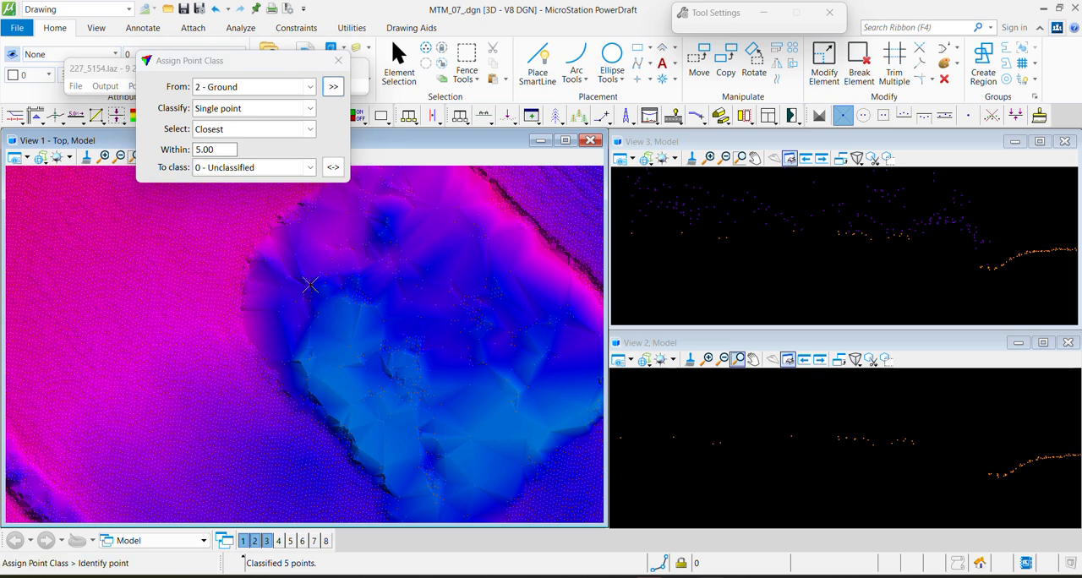
pyautogui.click(301, 206)
# Section the raised strip along the neighboring ditch at about 23.7 depth and classify Ground points above a line as Default
pyautogui.scroll(-3, 352, 301)
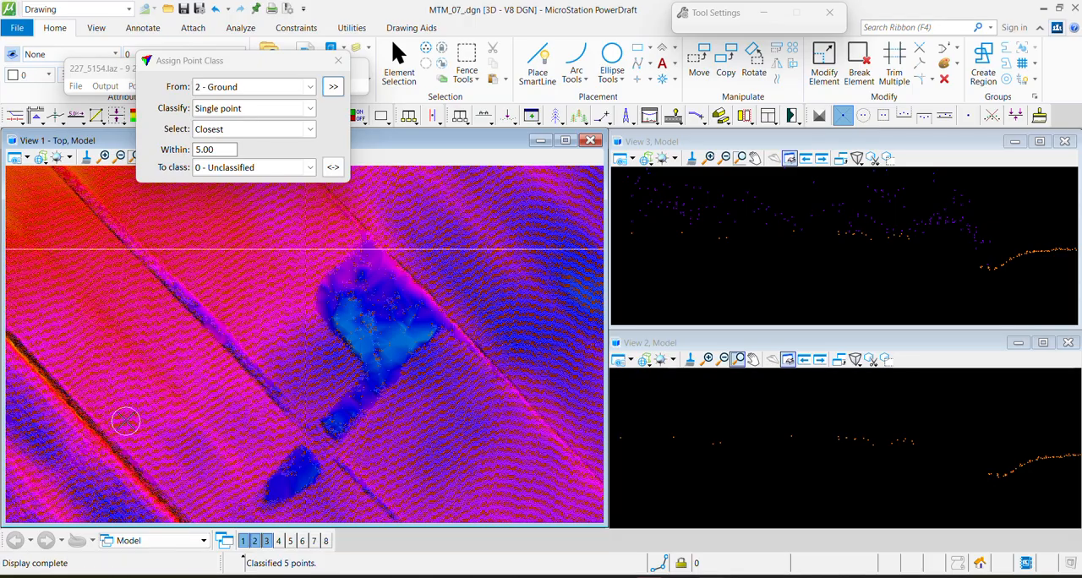
pyautogui.moveTo(126, 421); pyautogui.dragTo(363, 256, button='middle')
pyautogui.moveTo(41, 259); pyautogui.dragTo(381, 339, button='middle')
pyautogui.scroll(3, 383, 340)
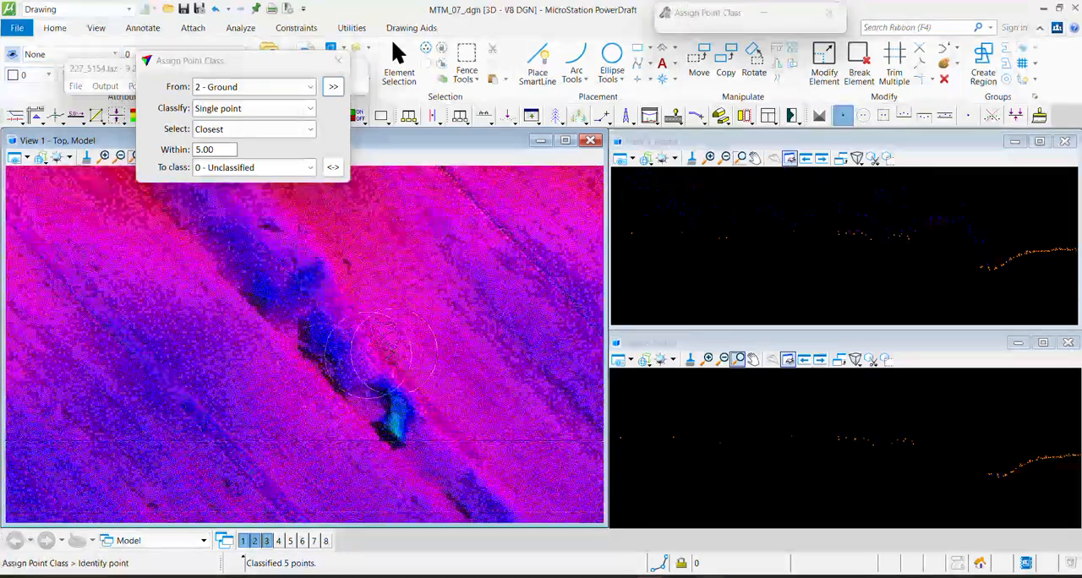
pyautogui.press('F1')
pyautogui.click(265, 450)
pyautogui.click(465, 286)
pyautogui.click(327, 190)
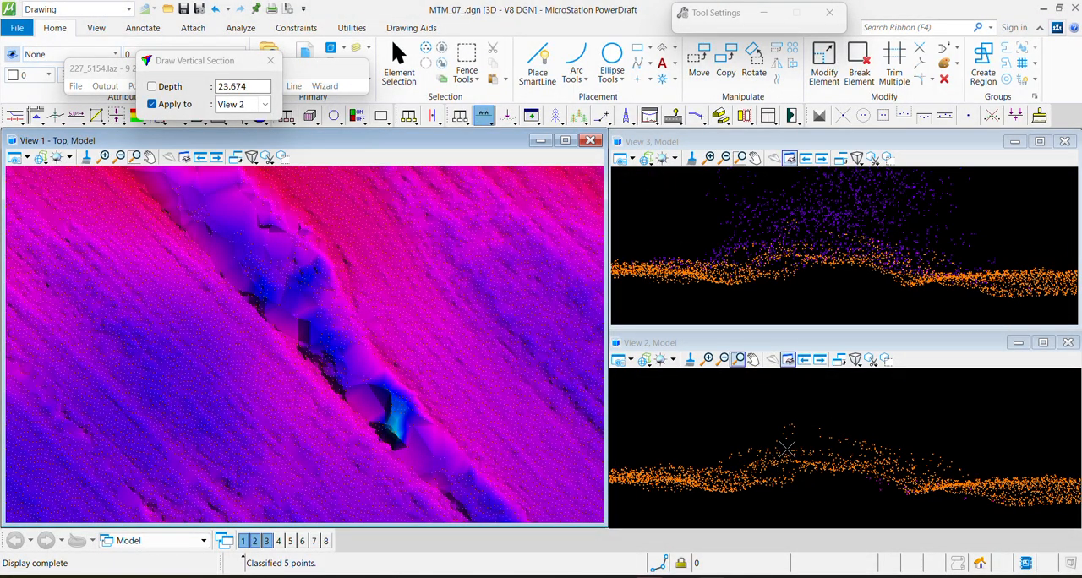
pyautogui.press('F2')
pyautogui.click(719, 452)
pyautogui.click(1007, 459)
# Draw a section about 12.6 deep across the middle of the ditch strip and classify Ground points above a line as Default
pyautogui.moveTo(383, 441); pyautogui.dragTo(367, 385, button='middle')
pyautogui.press('F1')
pyautogui.click(312, 403)
pyautogui.click(475, 262)
pyautogui.click(508, 376)
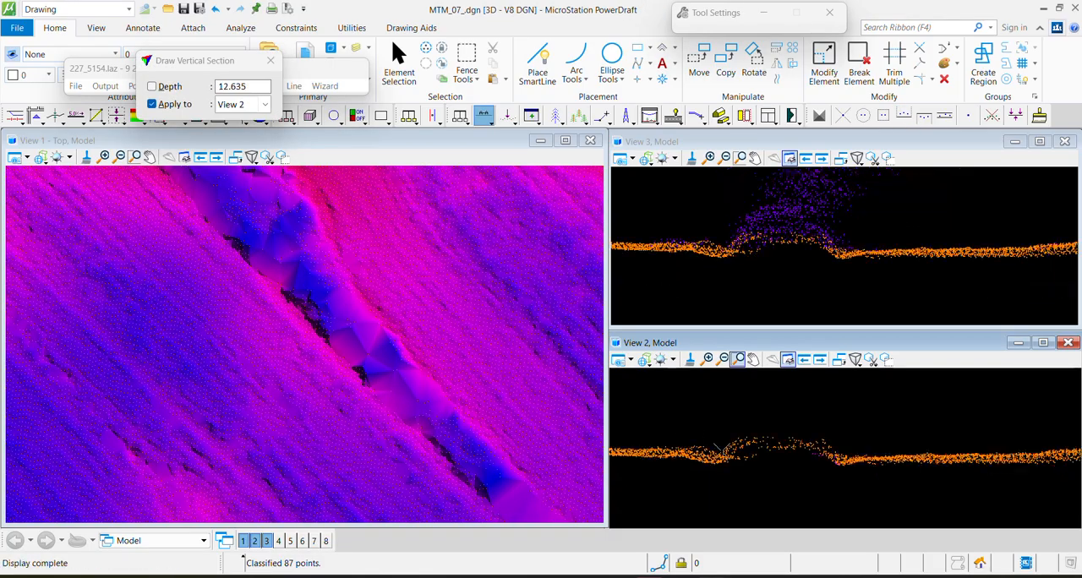
pyautogui.press('F2')
pyautogui.click(725, 444)
pyautogui.click(864, 444)
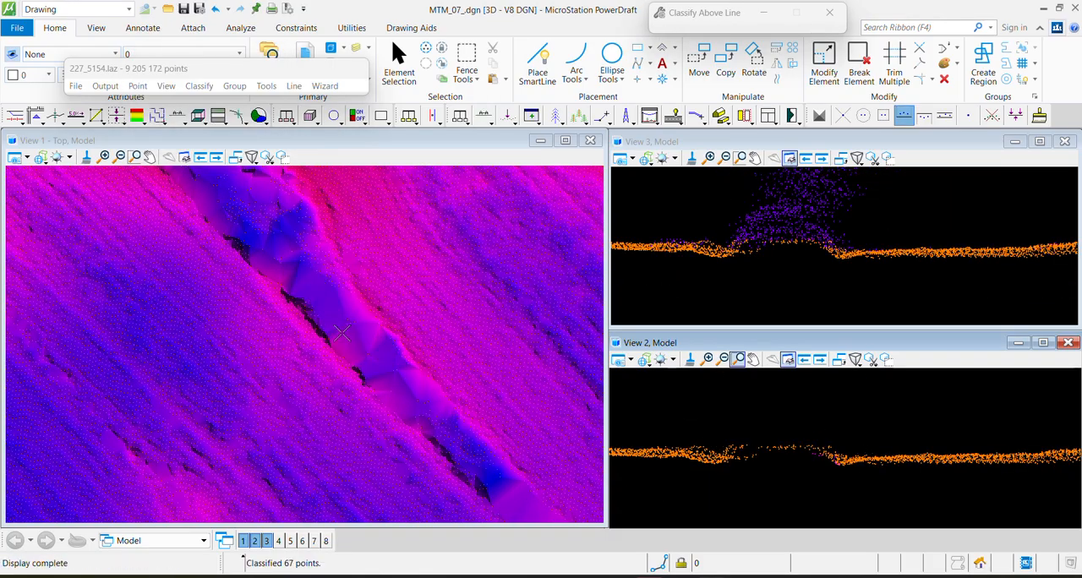
# Section the ditch strip again at about 9.3 depth and move the remaining raised Ground points above a line to Default
pyautogui.press('F1')
pyautogui.click(265, 398)
pyautogui.click(466, 251)
pyautogui.click(472, 345)
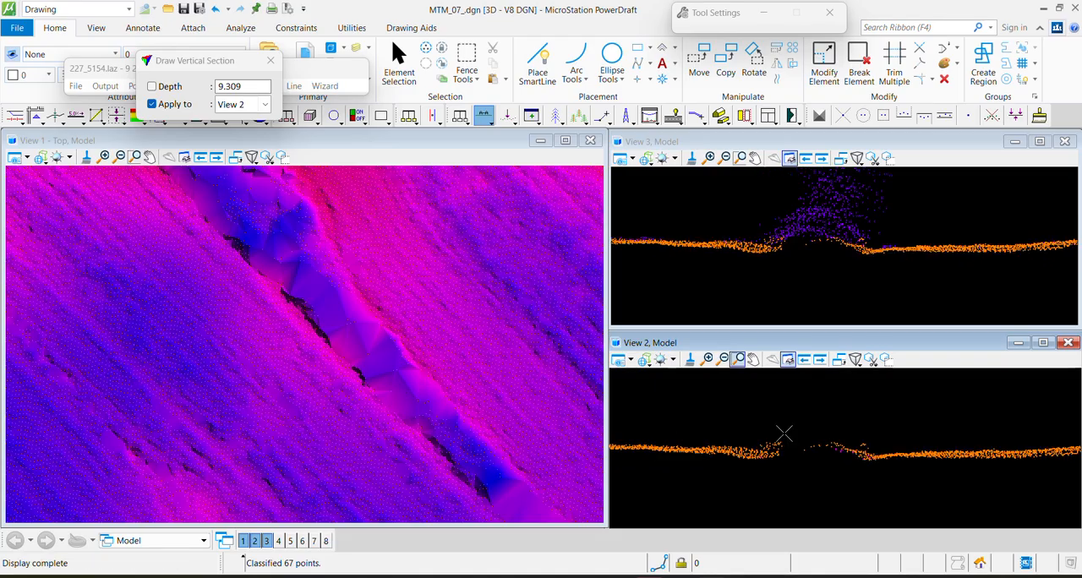
pyautogui.press('F2')
pyautogui.click(709, 450)
pyautogui.click(930, 441)
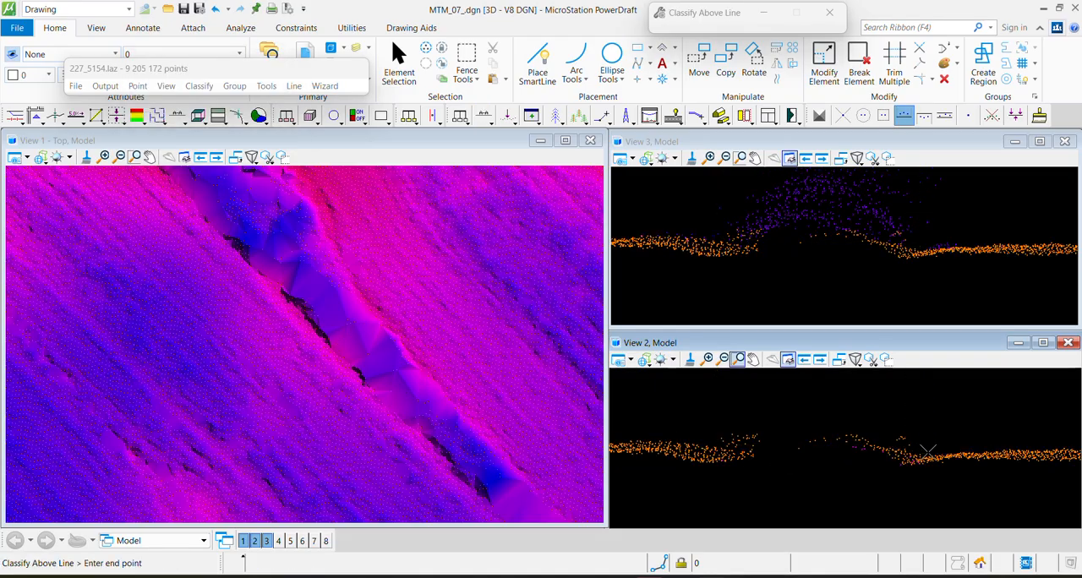
# Cut a section about 6.4 deep across the ditch strip and classify the leftover Ground points above a line as Default
pyautogui.press('F1')
pyautogui.click(271, 370)
pyautogui.click(380, 271)
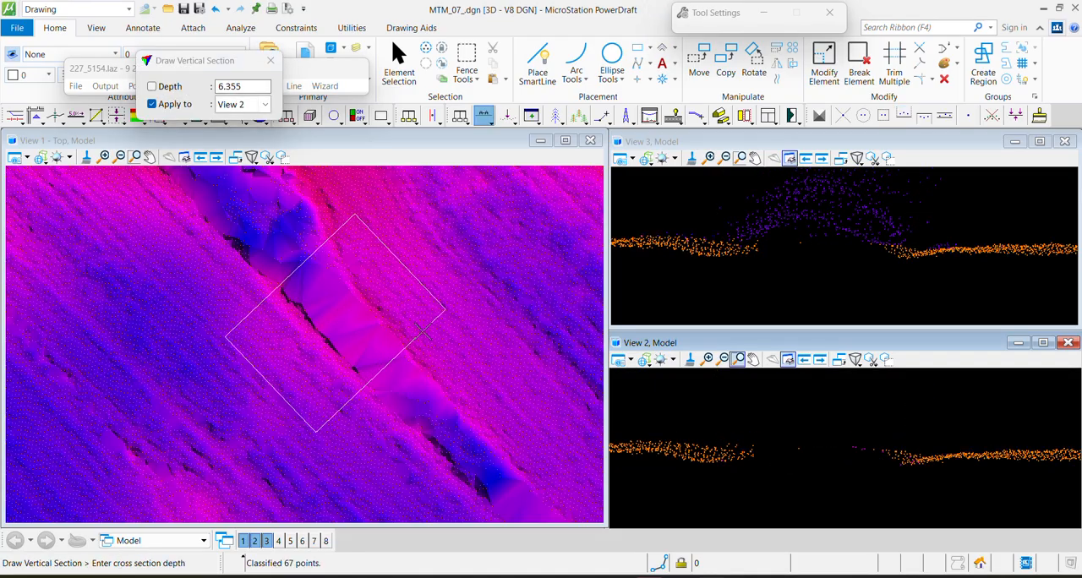
pyautogui.click(423, 317)
pyautogui.press('F2')
pyautogui.click(802, 463)
pyautogui.click(975, 483)
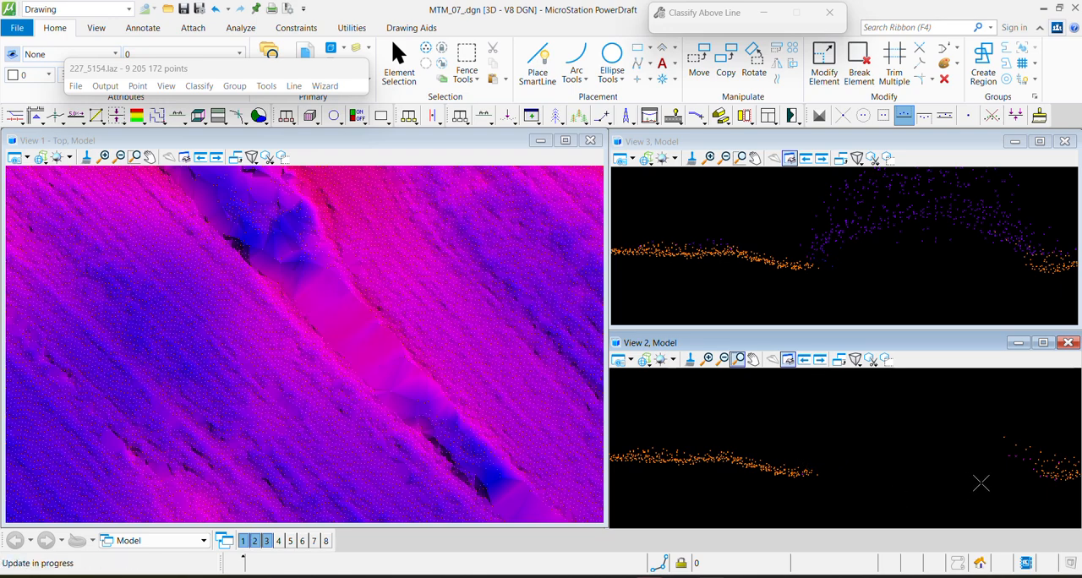
# Draw a section about 12.8 deep across the widened ditch strip and classify Ground points above a line as Default
pyautogui.moveTo(976, 483); pyautogui.dragTo(744, 483, button='middle')
pyautogui.click(732, 482)
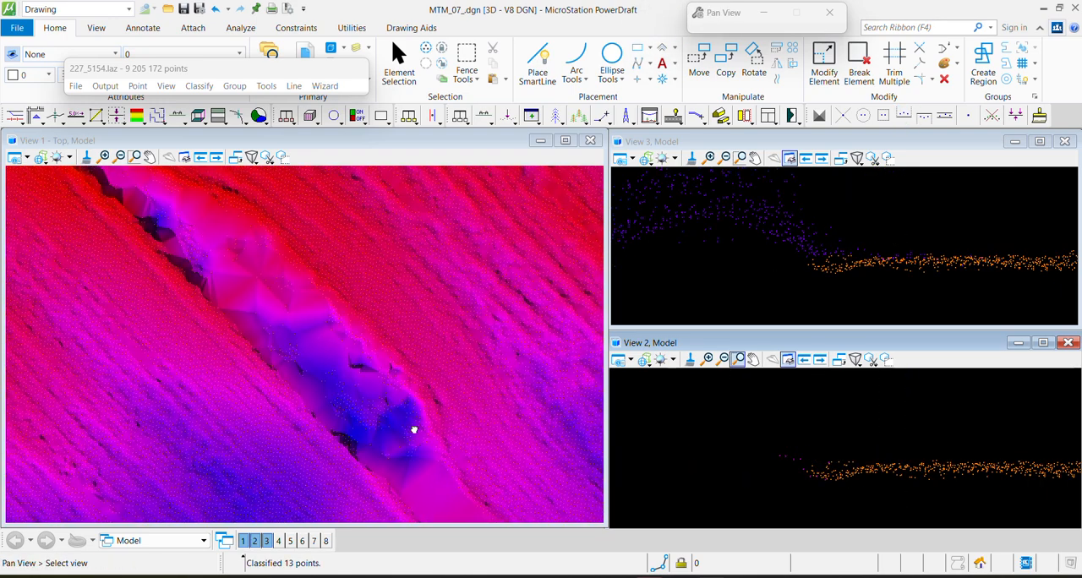
pyautogui.click(228, 446)
pyautogui.click(438, 275)
pyautogui.click(474, 390)
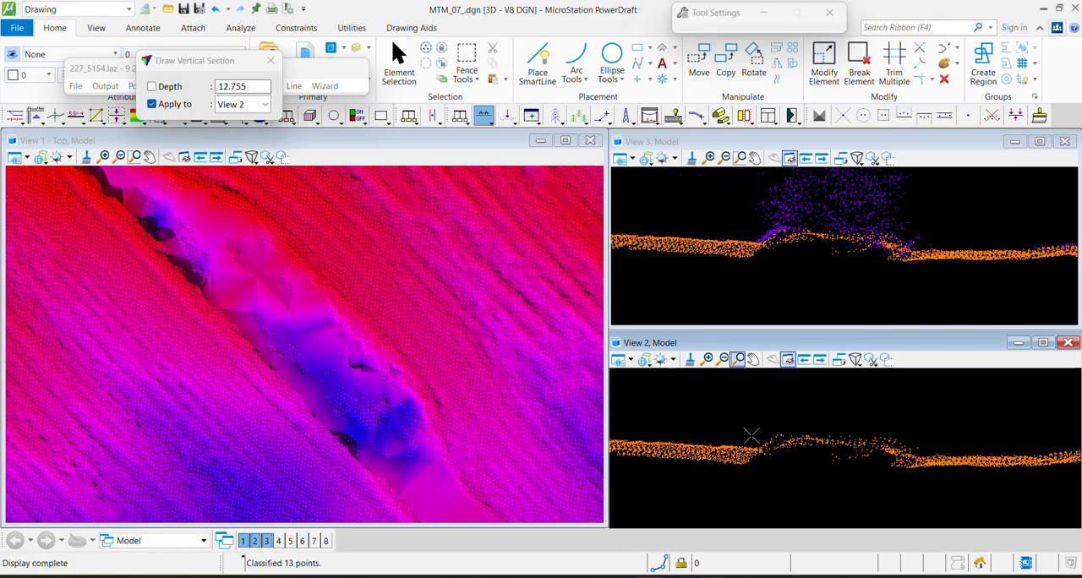
pyautogui.click(904, 115)
pyautogui.click(755, 431)
pyautogui.click(1048, 441)
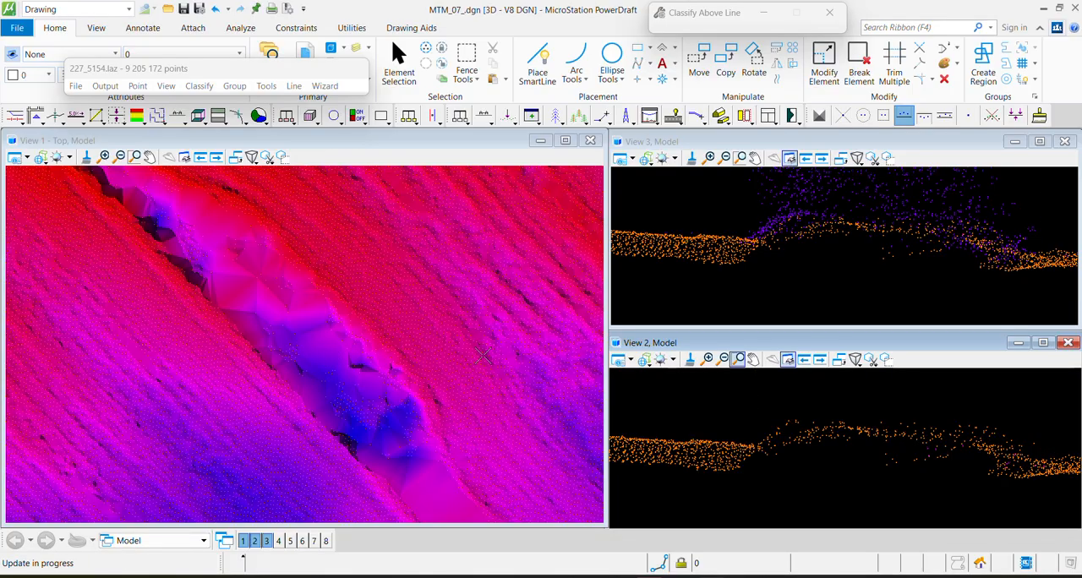
# Section the lower part of the widened ditch strip at about 7.1 depth and classify Ground points above a line as Default
pyautogui.click(484, 115)
pyautogui.click(317, 493)
pyautogui.click(444, 385)
pyautogui.click(416, 326)
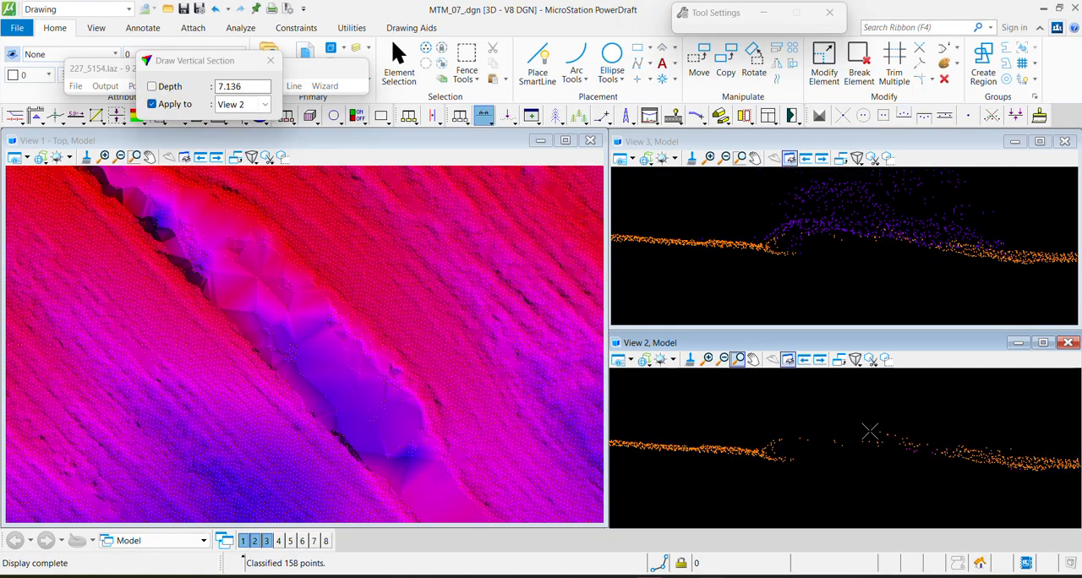
pyautogui.click(764, 444)
pyautogui.click(1039, 456)
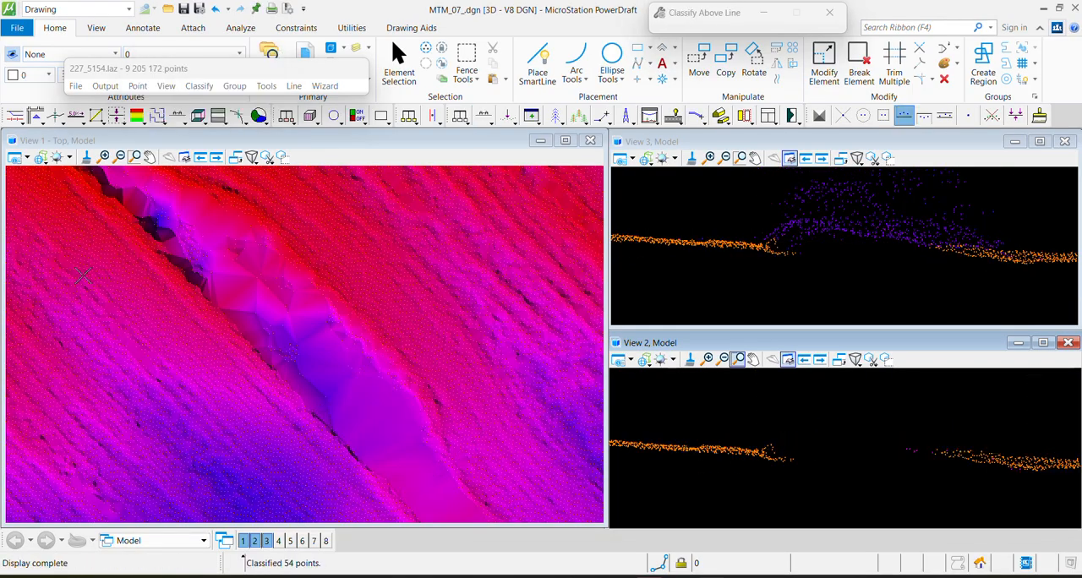
# Cut another section across the lower end of the widened strip and move its leftover raised Ground points above a line to Default
pyautogui.press('F1')
pyautogui.click(312, 499)
pyautogui.click(416, 410)
pyautogui.click(393, 371)
pyautogui.press('F2')
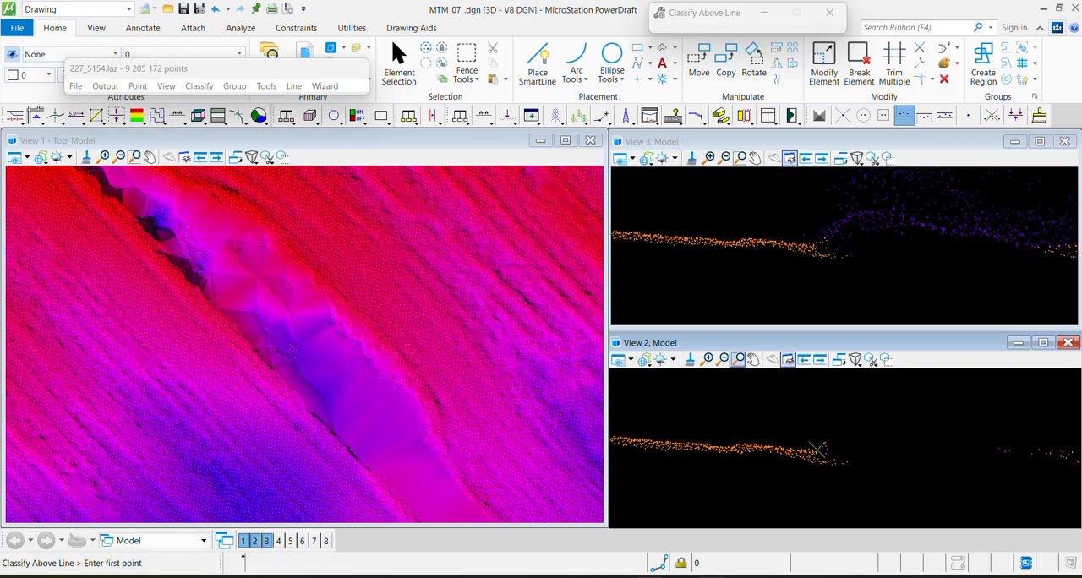
pyautogui.click(864, 482)
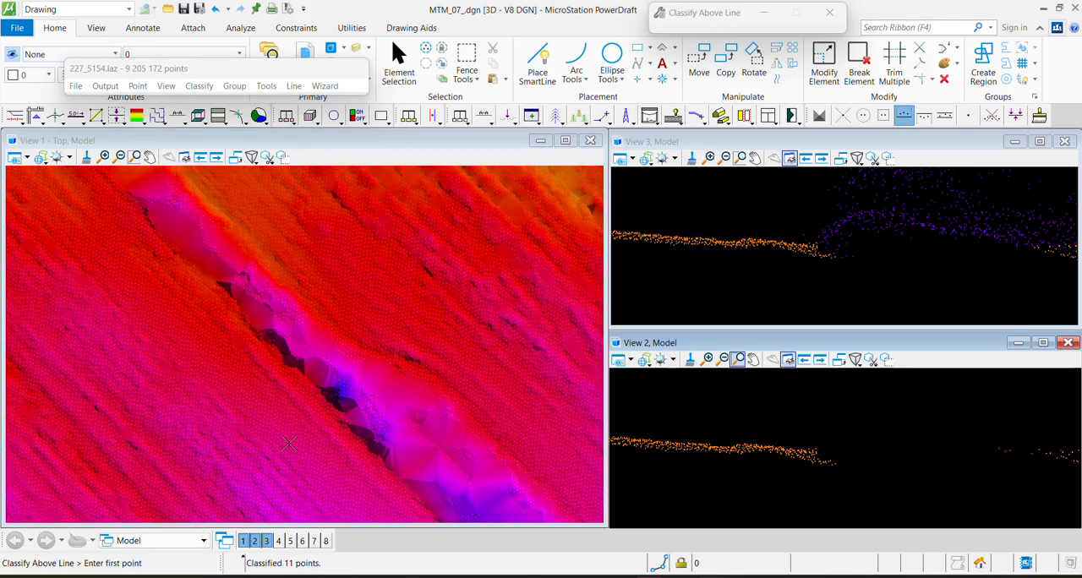
# Section the ditch strip farther northwest at about 16.6 depth and classify the hump's Ground points above a line as Default
pyautogui.press('F1')
pyautogui.click(258, 440)
pyautogui.click(407, 307)
pyautogui.click(288, 193)
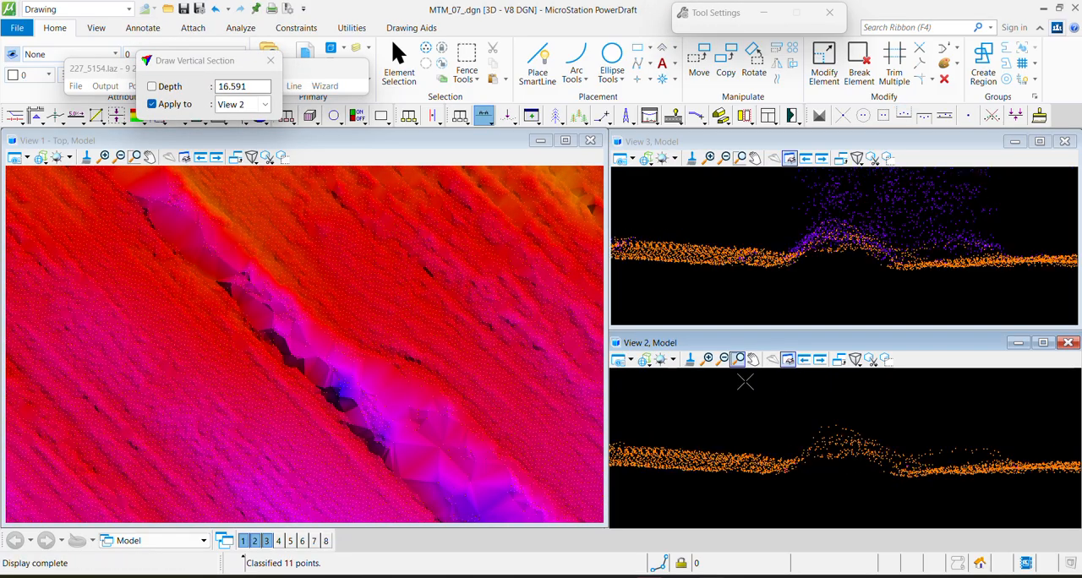
pyautogui.press('F2')
pyautogui.click(799, 452)
pyautogui.click(1025, 464)
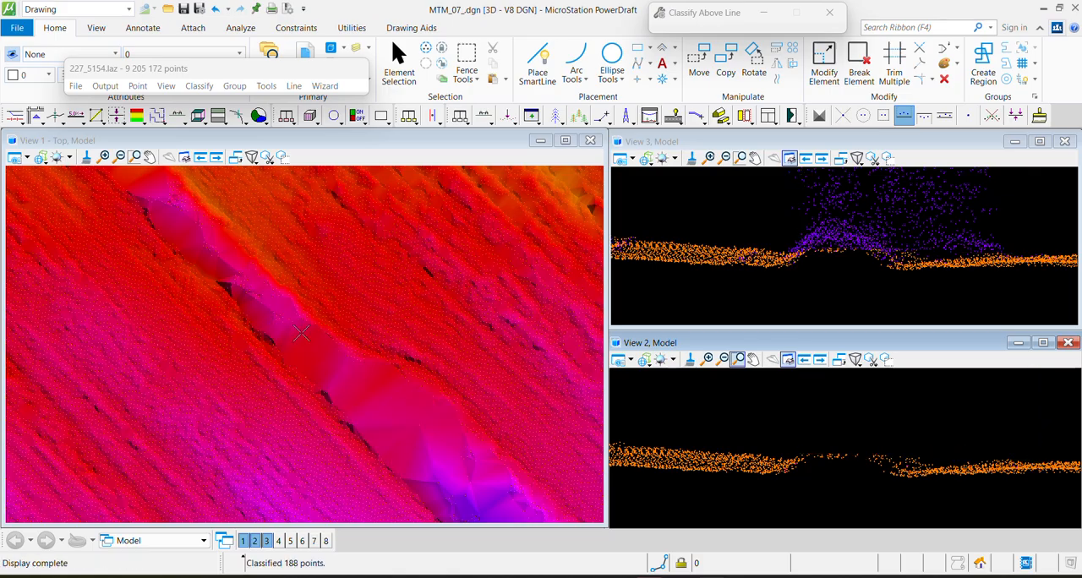
# Draw a section about 5.1 deep across the upper part of the northwestern strip and classify Ground points above a line as Default
pyautogui.press('F1')
pyautogui.click(181, 360)
pyautogui.click(324, 243)
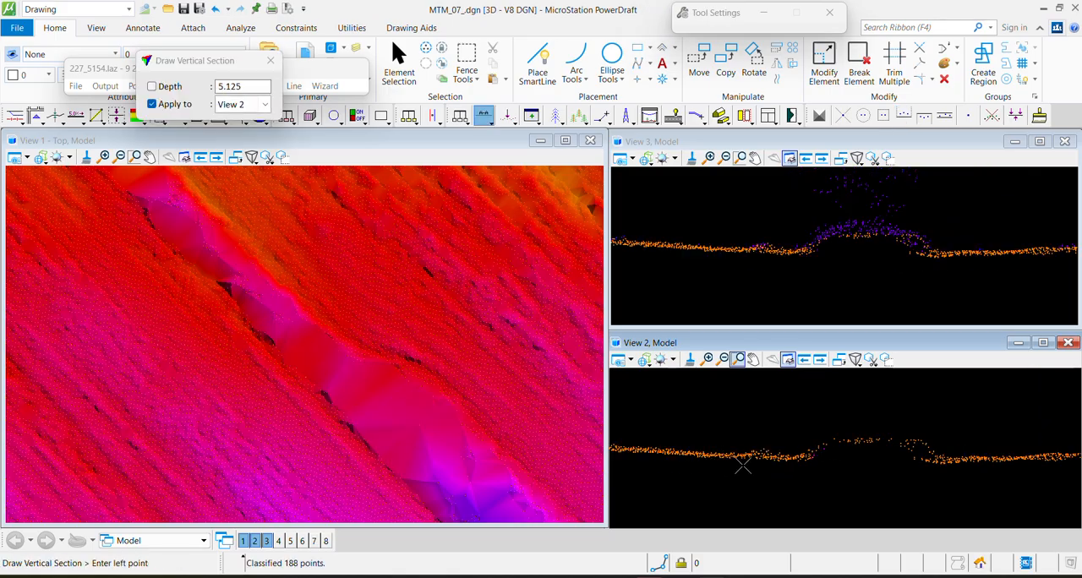
pyautogui.press('F2')
pyautogui.click(799, 455)
pyautogui.click(953, 443)
# Section the middle of the northwestern strip and classify the remaining raised Ground points above a line as Default
pyautogui.press('F1')
pyautogui.click(296, 470)
pyautogui.click(427, 255)
pyautogui.press('F2')
pyautogui.click(799, 463)
pyautogui.click(1047, 465)
# Cut a section about 6.5 deep over the dark edge of the strip and move Ground points above a line to Default
pyautogui.press('F1')
pyautogui.click(299, 473)
pyautogui.click(385, 400)
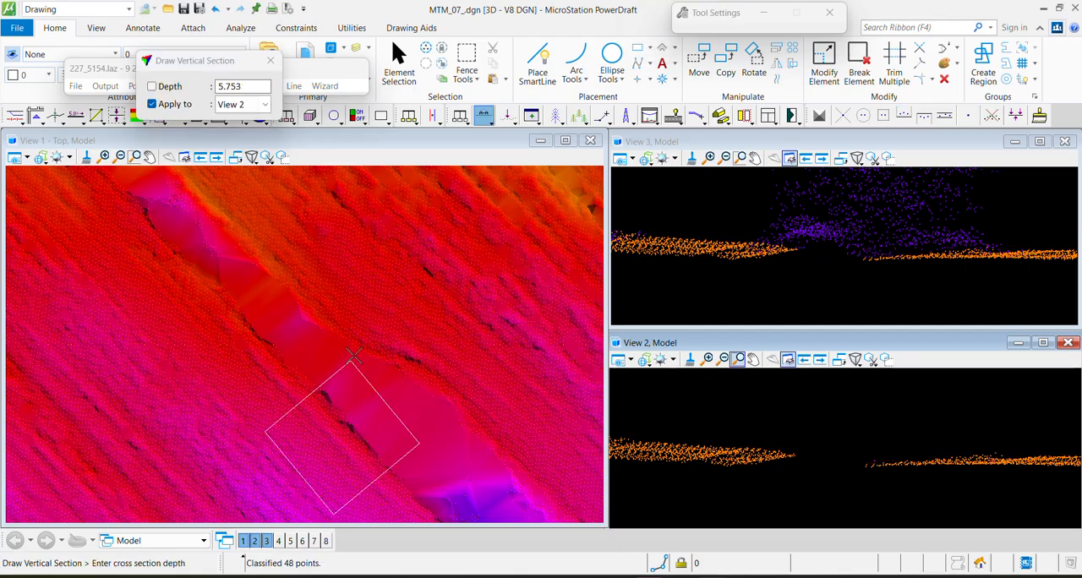
pyautogui.click(363, 370)
pyautogui.press('F2')
pyautogui.click(950, 490)
# Section the rough red and magenta stretch farther up the ditch and classify the hump's Ground points above a line as Default
pyautogui.moveTo(152, 254); pyautogui.dragTo(456, 446, button='middle')
pyautogui.moveTo(296, 242); pyautogui.dragTo(358, 384, button='middle')
pyautogui.press('F1')
pyautogui.click(328, 454)
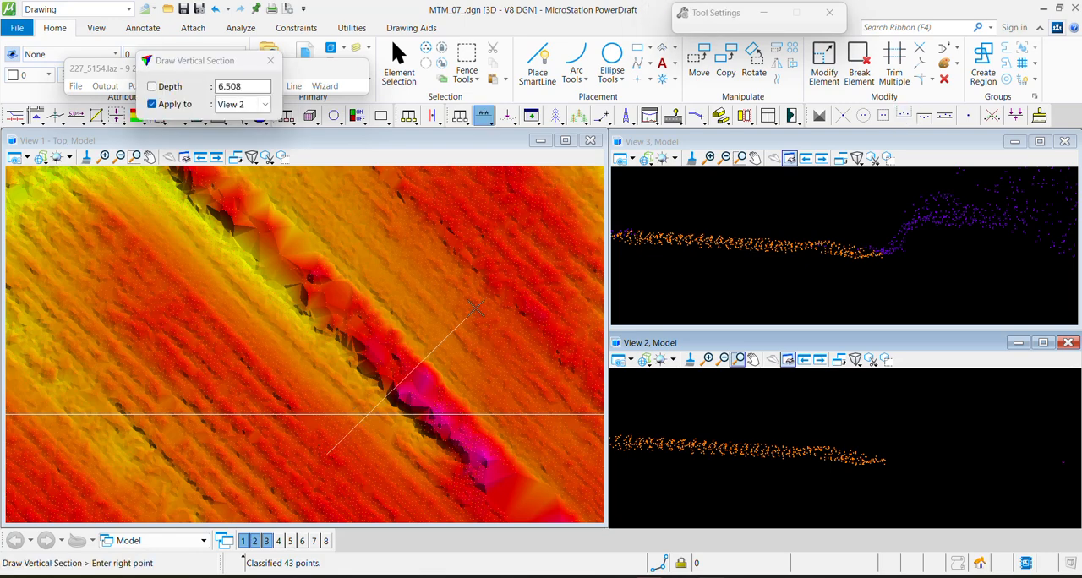
pyautogui.click(475, 306)
pyautogui.press('F2')
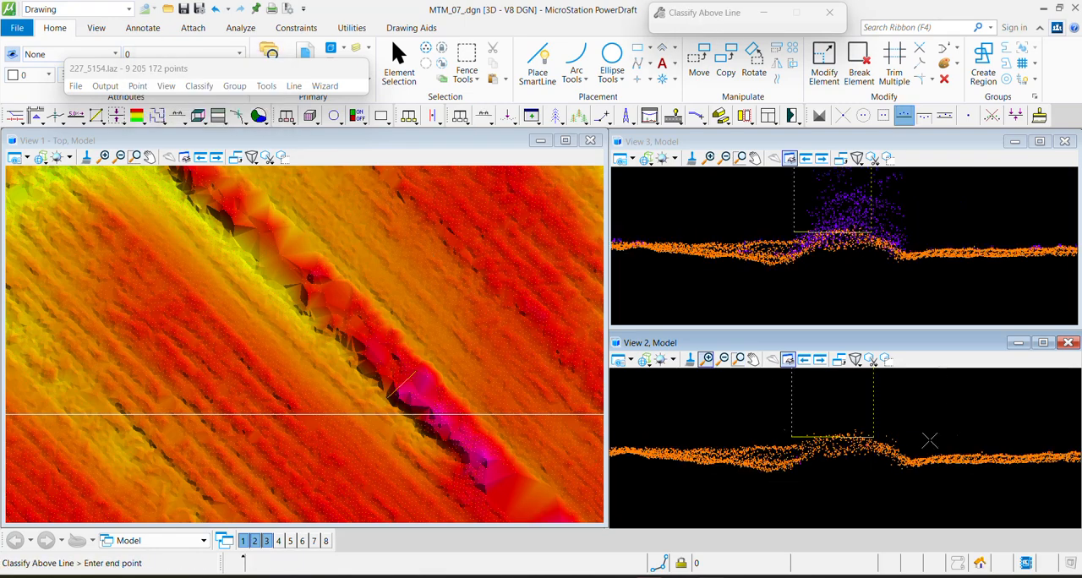
pyautogui.click(967, 444)
# Draw a section about 23.2 deep across the bumpy strip in the green area and classify Ground points above a line as Default
pyautogui.moveTo(205, 271); pyautogui.dragTo(294, 427, button='middle')
pyautogui.scroll(-5, 306, 372)
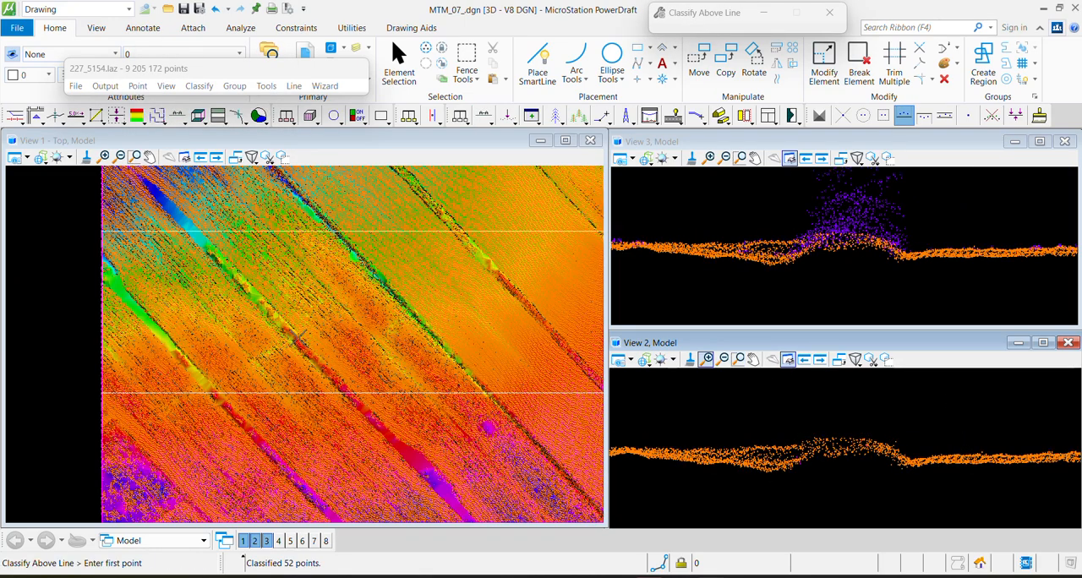
pyautogui.scroll(5, 153, 251)
pyautogui.press('F1')
pyautogui.click(279, 398)
pyautogui.click(397, 274)
pyautogui.click(279, 188)
pyautogui.press('F2')
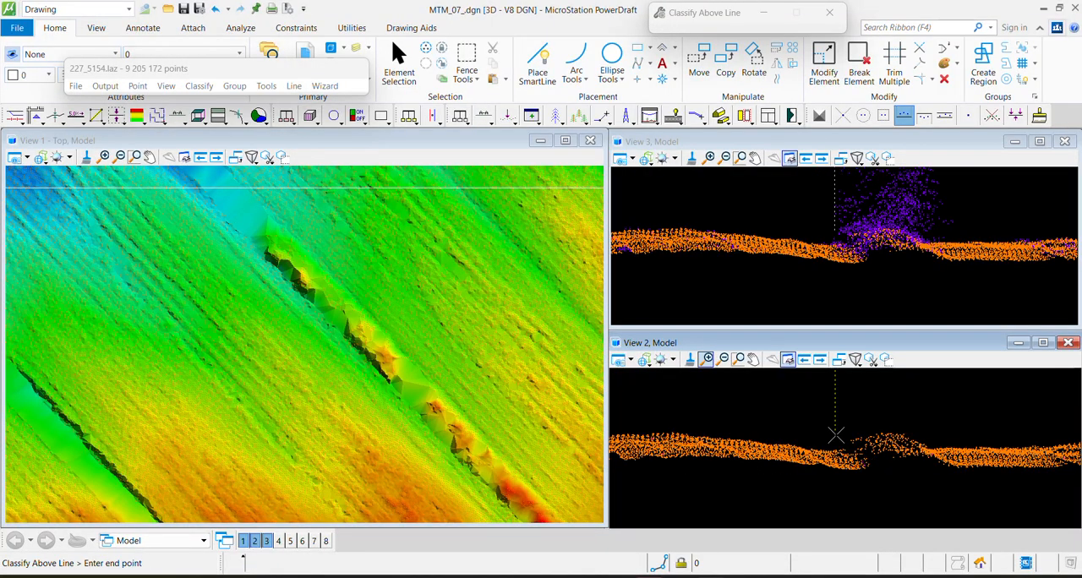
pyautogui.click(930, 494)
# Section the upper end of the green-area strip and classify the leftover Ground points above a line as Default
pyautogui.press('F1')
pyautogui.click(228, 355)
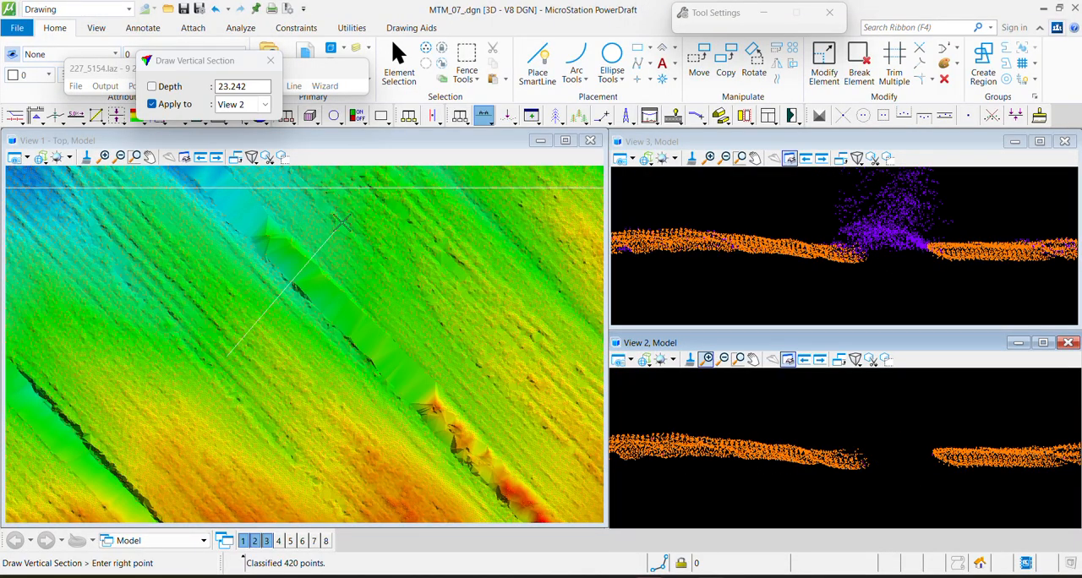
pyautogui.click(245, 182)
pyautogui.press('F2')
pyautogui.scroll(1, 854, 445)
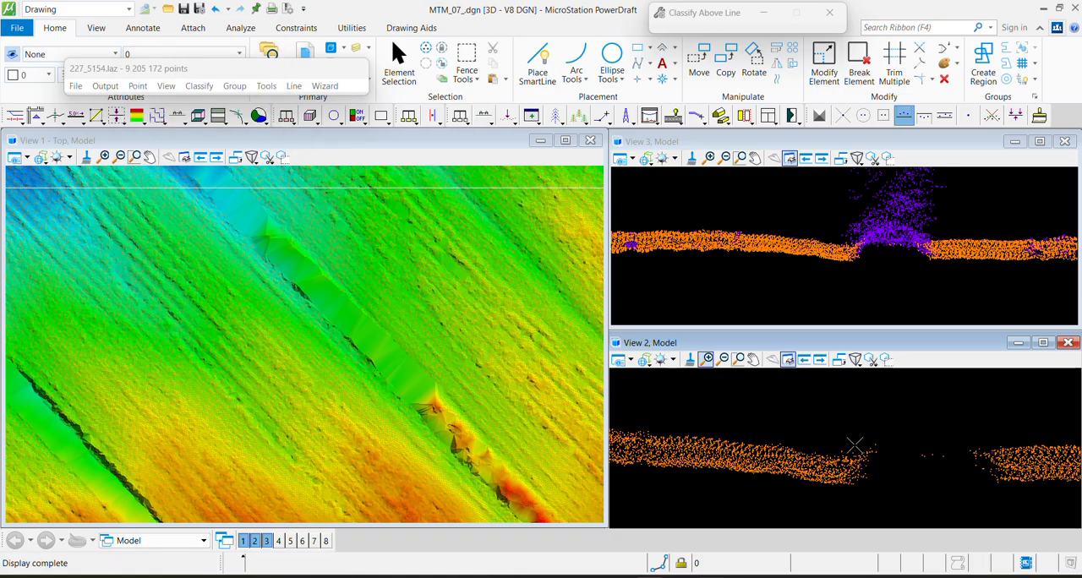
pyautogui.click(854, 445)
pyautogui.click(902, 517)
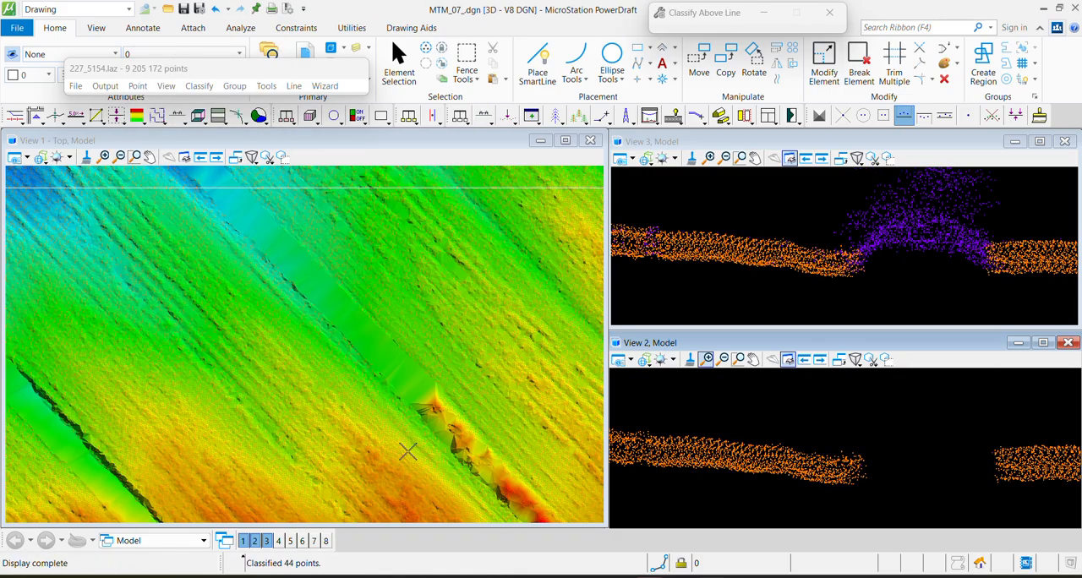
# Cut a thin section across the cleared green strip and move its stray Ground points above a line to Default
pyautogui.press('F1')
pyautogui.click(279, 311)
pyautogui.click(348, 224)
pyautogui.click(348, 226)
pyautogui.press('F2')
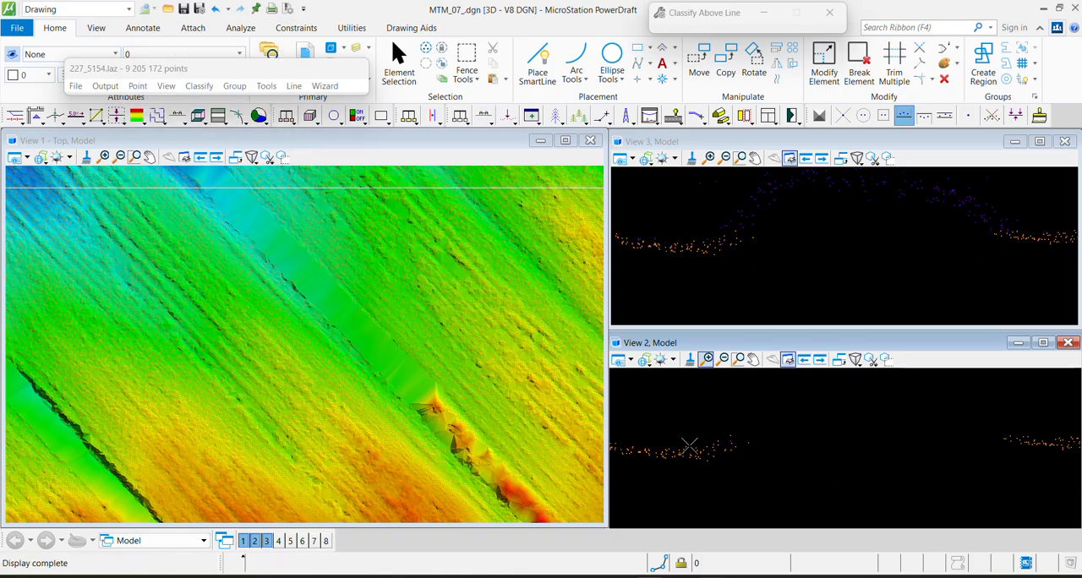
pyautogui.moveTo(192, 394); pyautogui.dragTo(350, 237, button='middle')
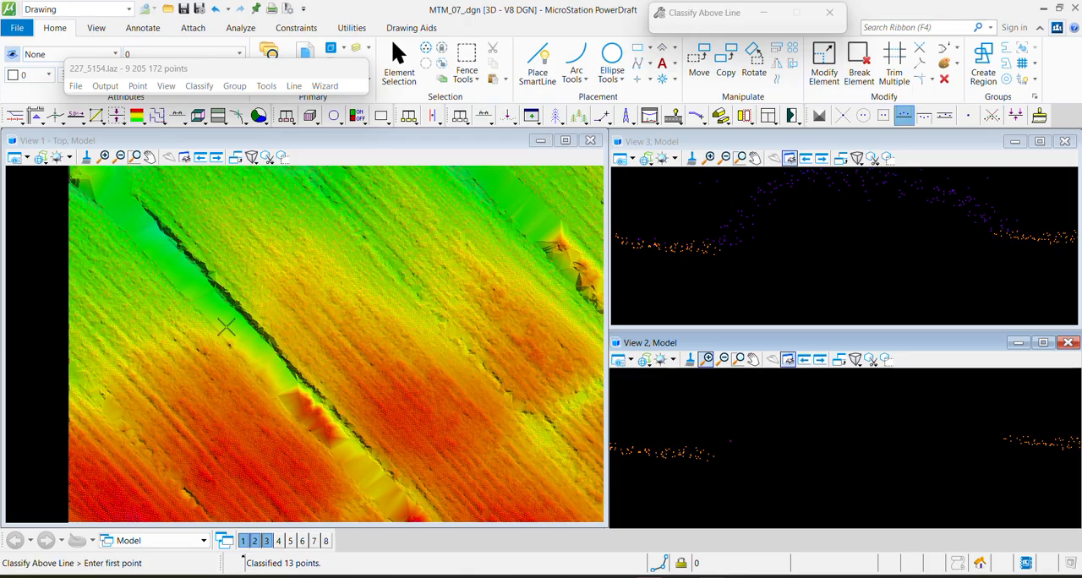
# Section the blue-violet strip farther along the ditch at about 10.2 depth and classify Ground points above a line as Default
pyautogui.scroll(-3, 233, 330)
pyautogui.moveTo(497, 496); pyautogui.dragTo(235, 319, button='middle')
pyautogui.scroll(4, 238, 319)
pyautogui.press('F1')
pyautogui.click(213, 328)
pyautogui.click(340, 217)
pyautogui.click(364, 257)
pyautogui.press('F2')
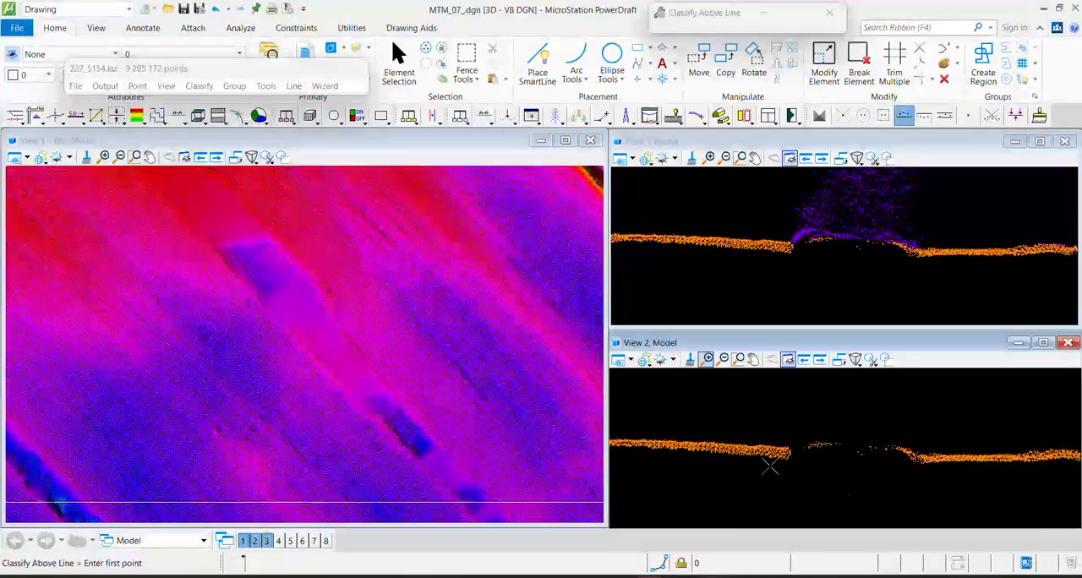
pyautogui.click(908, 470)
# Show only the shaded surface without points in the top view around the farmyard beside the road
pyautogui.scroll(-5, 254, 331)
pyautogui.moveTo(582, 516); pyautogui.dragTo(149, 215, button='middle')
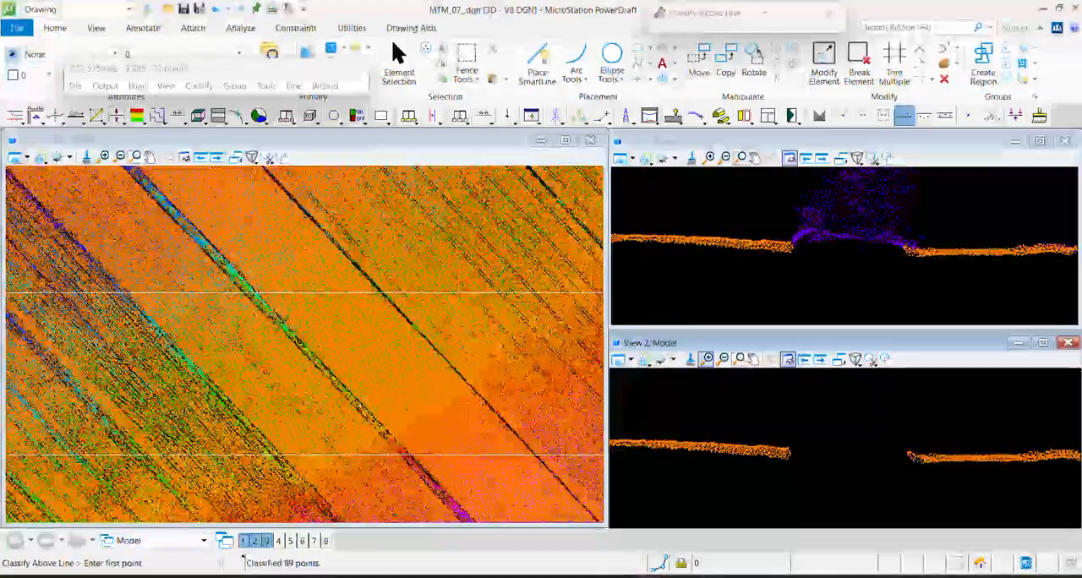
pyautogui.scroll(-5, 286, 323)
pyautogui.moveTo(393, 402); pyautogui.dragTo(351, 276, button='middle')
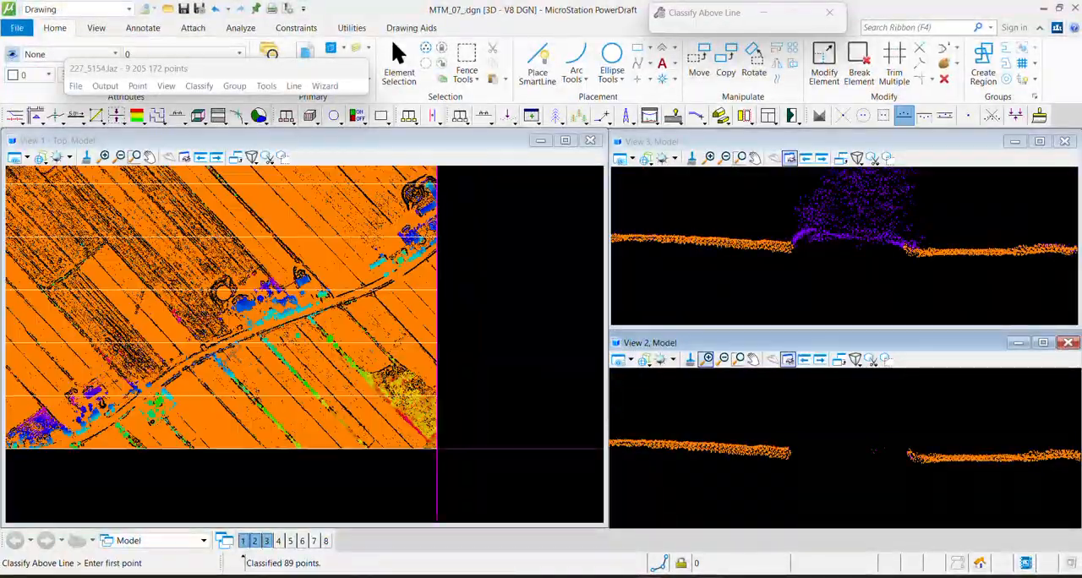
pyautogui.scroll(5, 256, 288)
pyautogui.scroll(2, 306, 353)
pyautogui.moveTo(306, 354); pyautogui.dragTo(351, 274, button='middle')
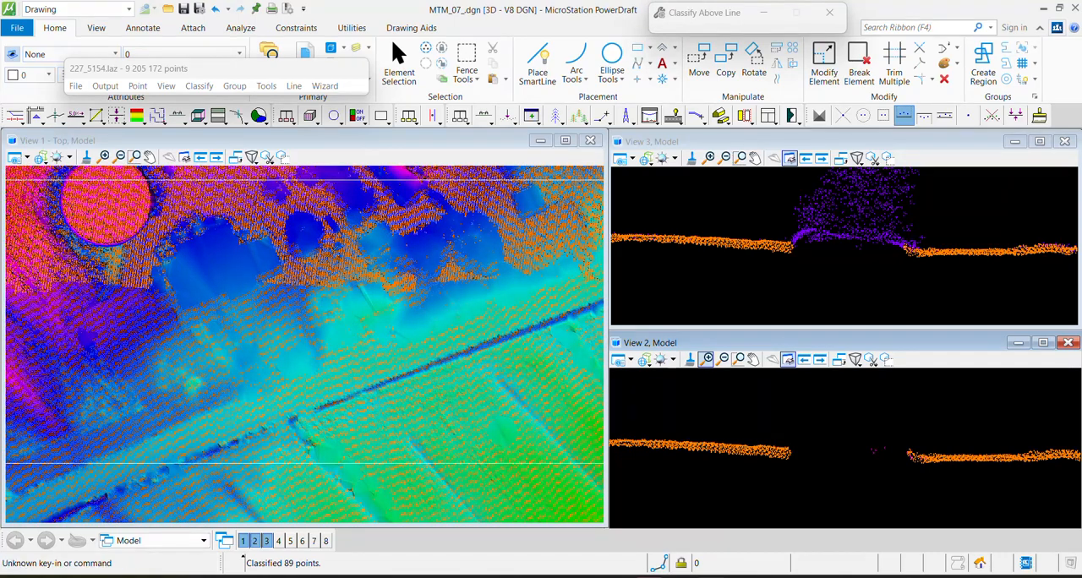
pyautogui.press('Escape')
pyautogui.click(399, 71)
pyautogui.press('F5')
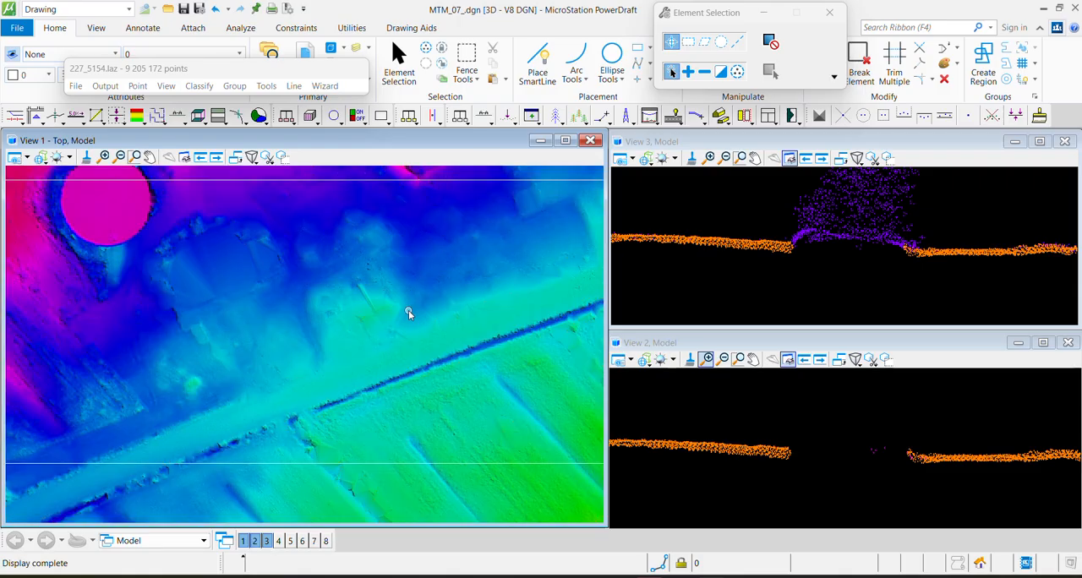
# Section along the narrow straight ridge on the mound north of the road and classify Ground points above a line as Default
pyautogui.scroll(3, 382, 311)
pyautogui.scroll(2, 383, 312)
pyautogui.press('F1')
pyautogui.click(296, 217)
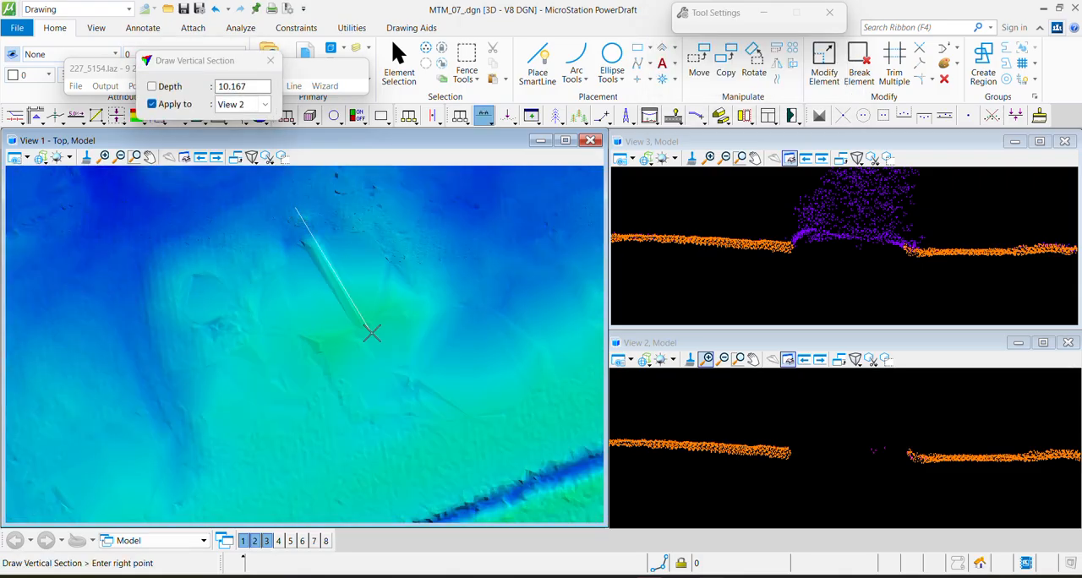
pyautogui.click(372, 333)
pyautogui.click(383, 310)
pyautogui.scroll(4, 701, 460)
pyautogui.press('F2')
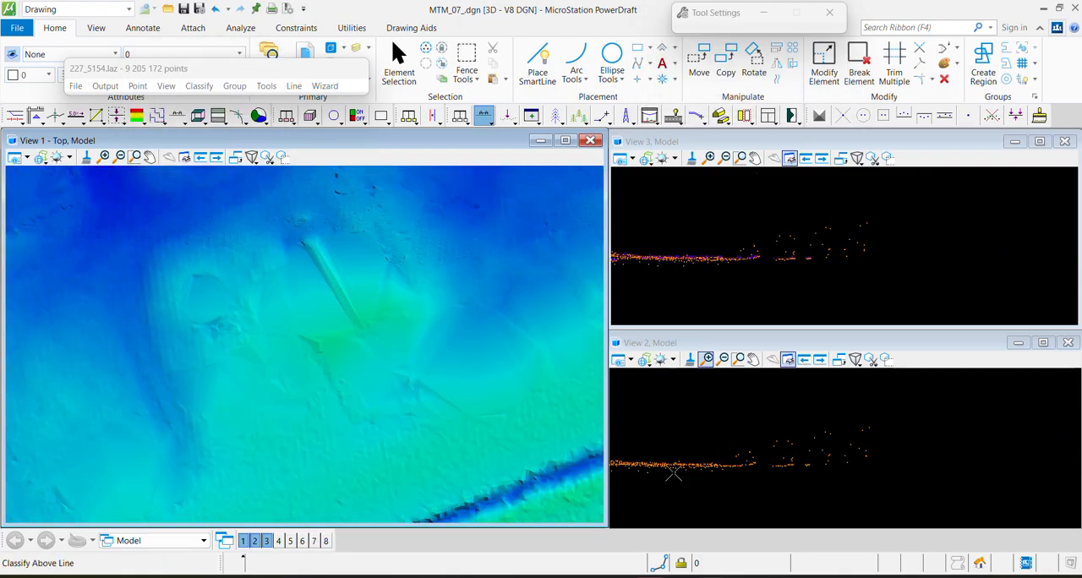
pyautogui.click(691, 458)
pyautogui.click(924, 466)
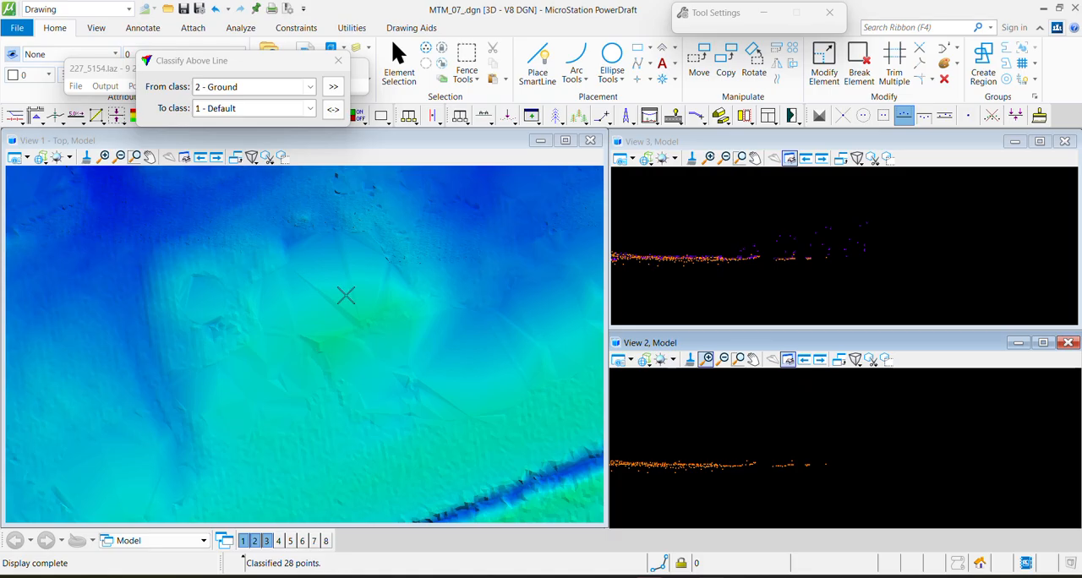
# Section the rounded hollow on the mound at about 1.1 depth and classify points of any class below a line as Low point
pyautogui.press('F3')
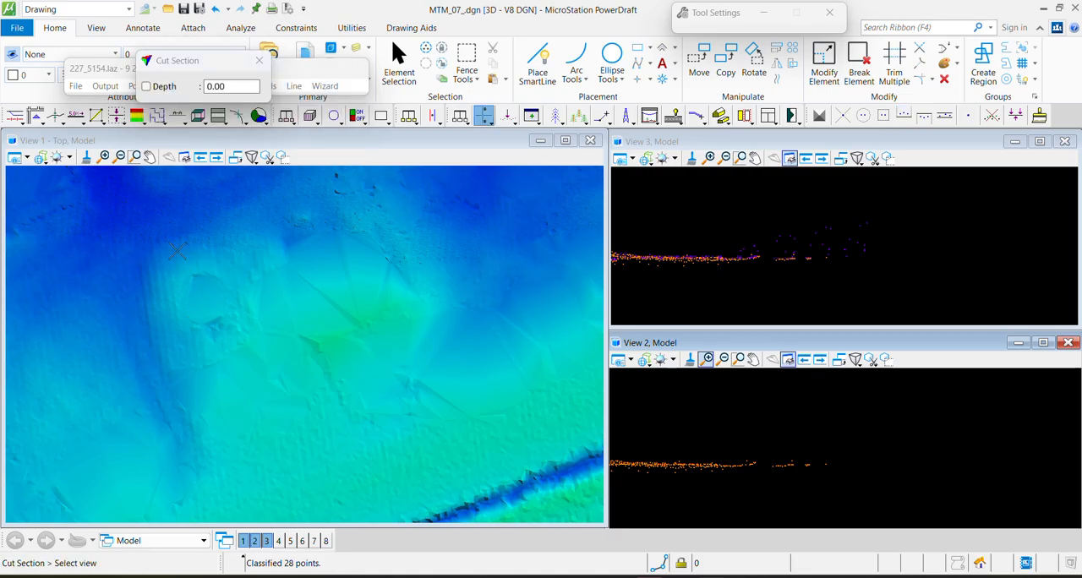
pyautogui.click(178, 253)
pyautogui.click(241, 246)
pyautogui.click(297, 380)
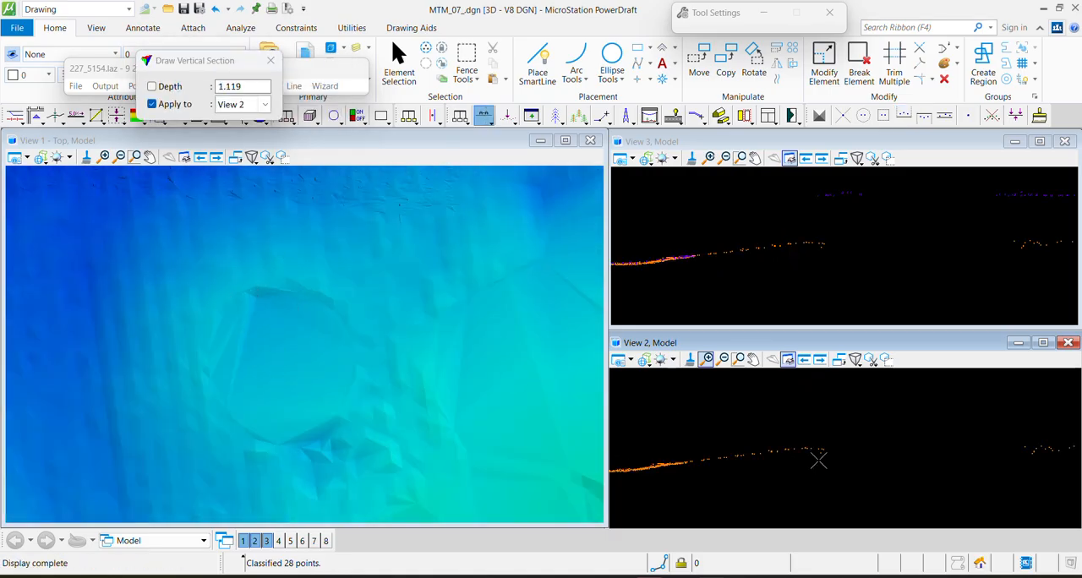
pyautogui.scroll(3, 839, 460)
pyautogui.press('F1')
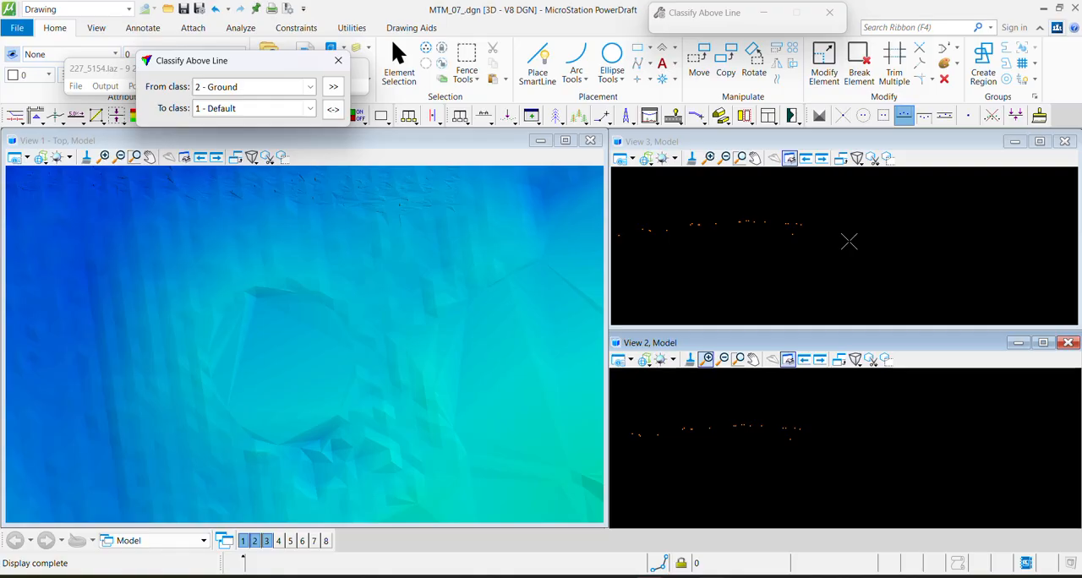
pyautogui.press('F2')
pyautogui.click(916, 232)
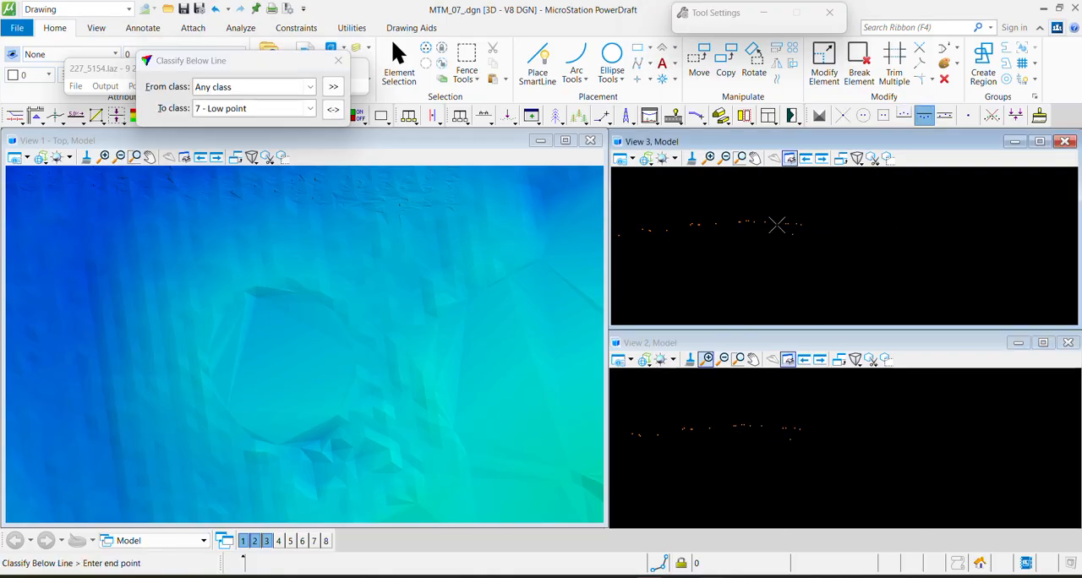
pyautogui.click(777, 224)
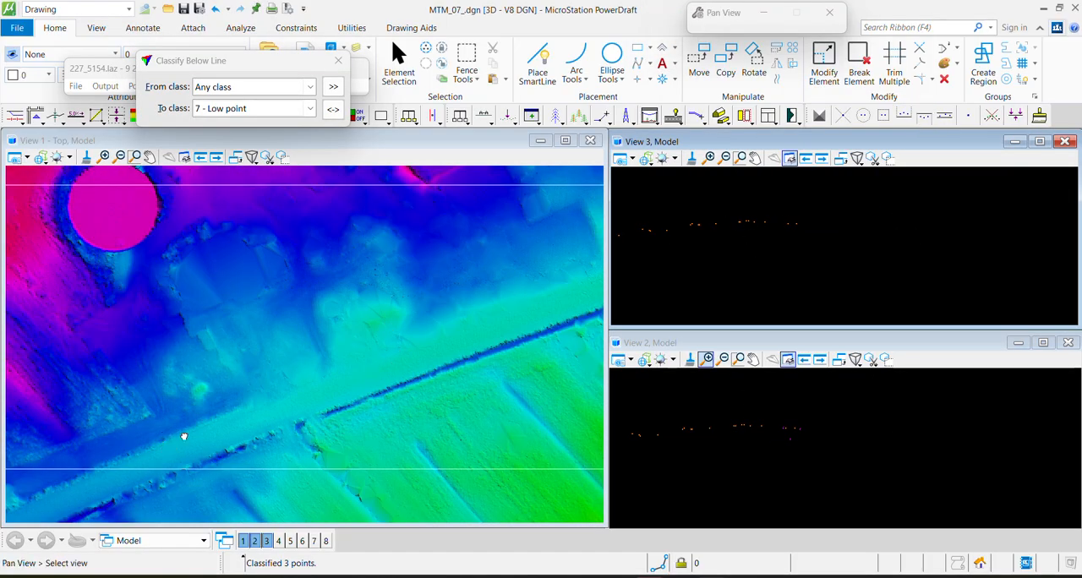
# Section across the rough green patch at the field edge north of the road and classify Ground points above a line as Default
pyautogui.scroll(-2, 170, 440)
pyautogui.moveTo(519, 204); pyautogui.dragTo(466, 355, button='middle')
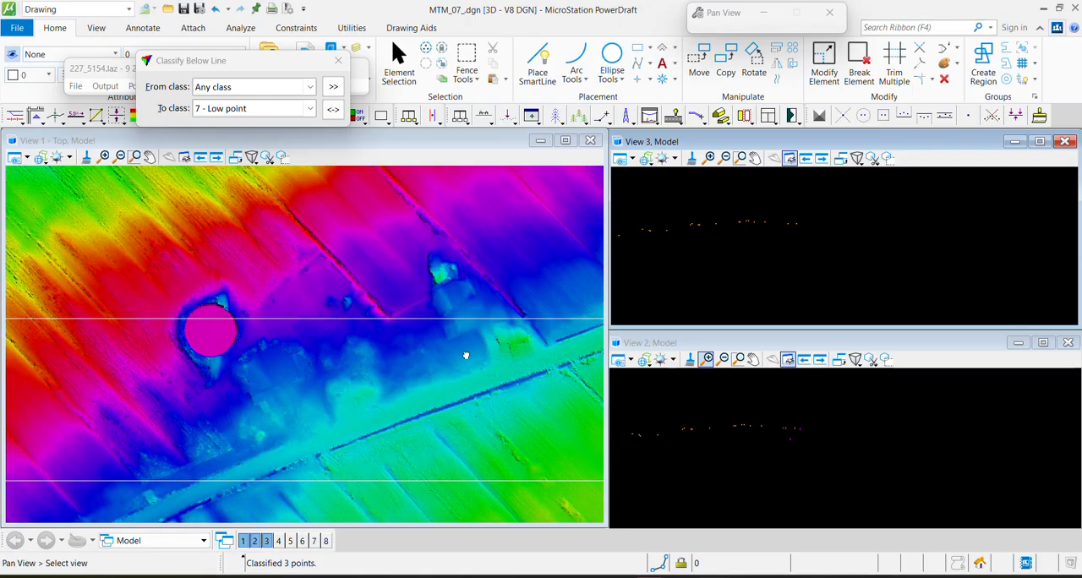
pyautogui.moveTo(367, 340); pyautogui.dragTo(184, 386, button='middle')
pyautogui.scroll(3, 247, 330)
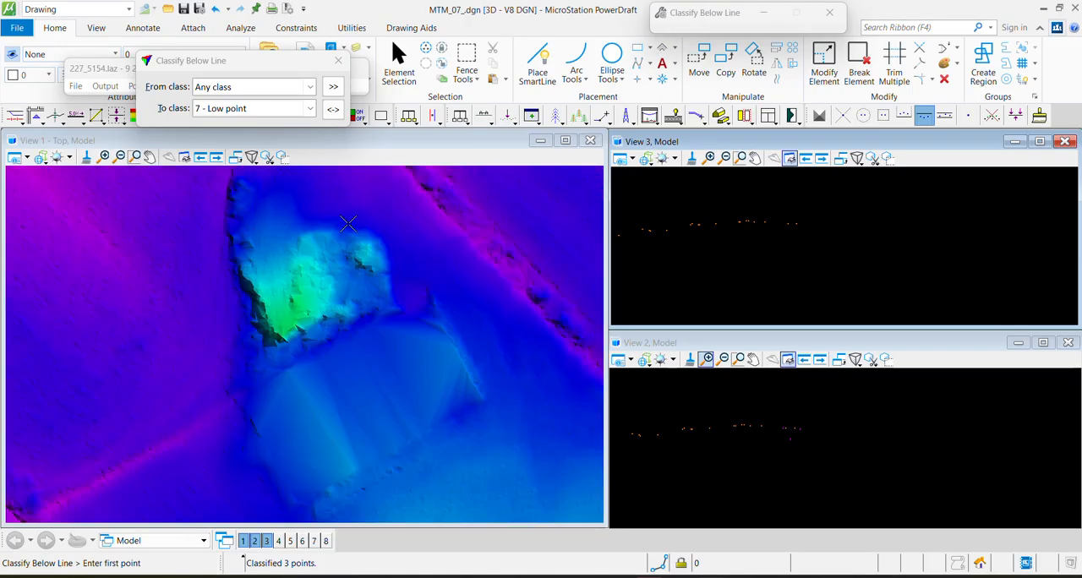
pyautogui.press('F1')
pyautogui.click(438, 370)
pyautogui.click(490, 339)
pyautogui.click(465, 290)
pyautogui.scroll(2, 815, 446)
pyautogui.press('F2')
pyautogui.click(784, 441)
pyautogui.click(1008, 452)
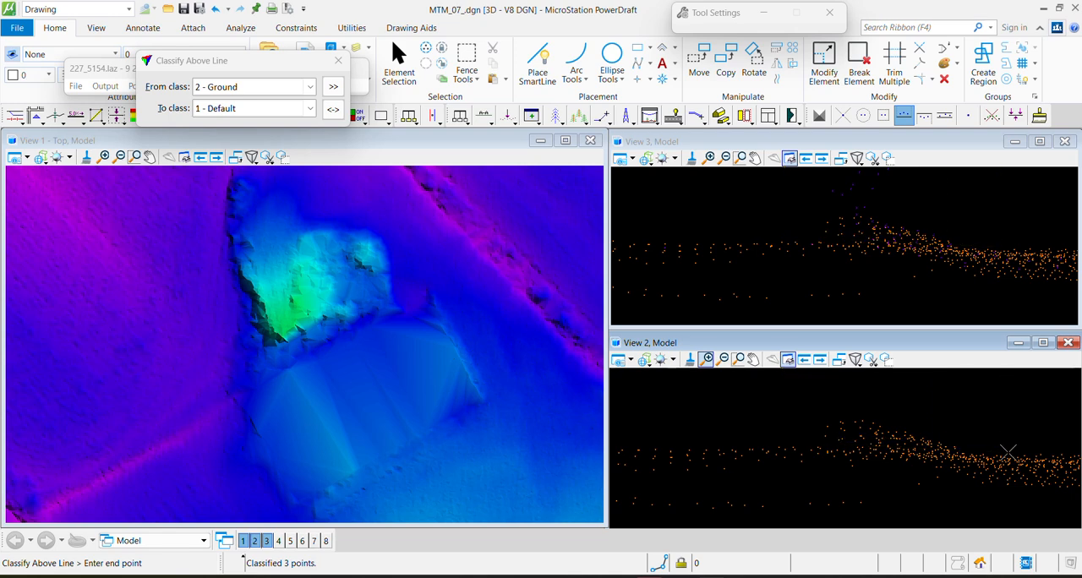
# Section the isolated cyan-green mound farther along the road at about 7.8 depth and classify Ground points above a line as Default
pyautogui.scroll(-5, 384, 351)
pyautogui.moveTo(384, 352); pyautogui.dragTo(8, 247, button='middle')
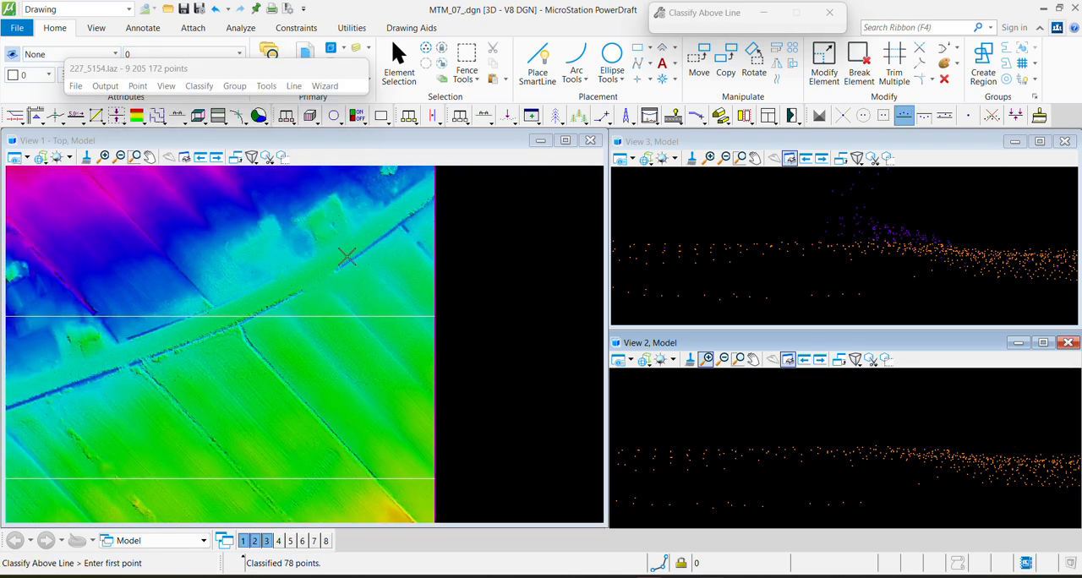
pyautogui.moveTo(347, 257); pyautogui.dragTo(285, 398, button='middle')
pyautogui.scroll(5, 319, 344)
pyautogui.press('F1')
pyautogui.click(271, 314)
pyautogui.click(314, 347)
pyautogui.press('F1')
pyautogui.click(246, 290)
pyautogui.click(539, 467)
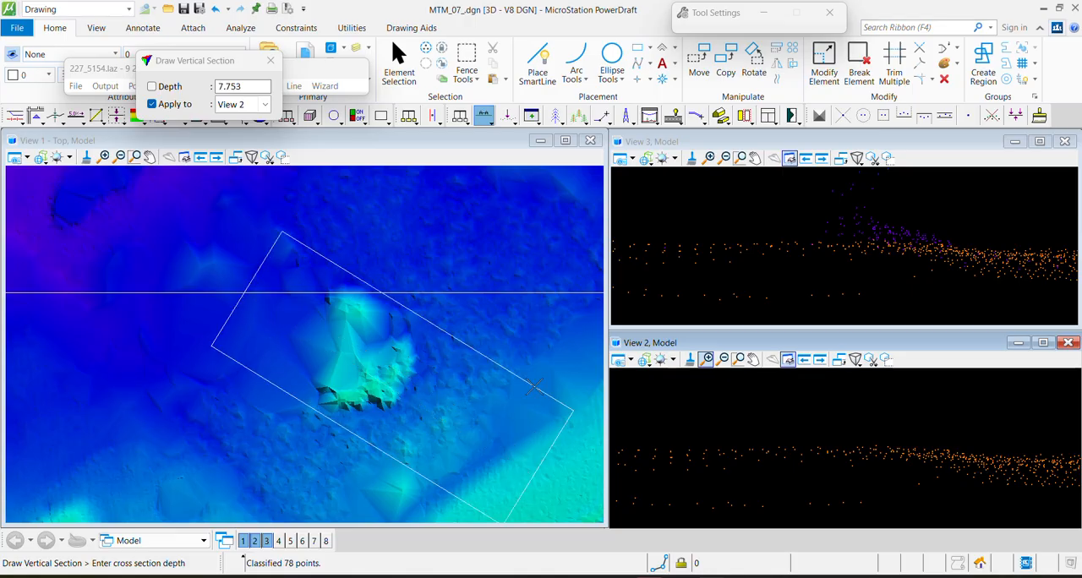
pyautogui.click(547, 396)
pyautogui.press('F2')
pyautogui.click(710, 450)
pyautogui.click(1040, 425)
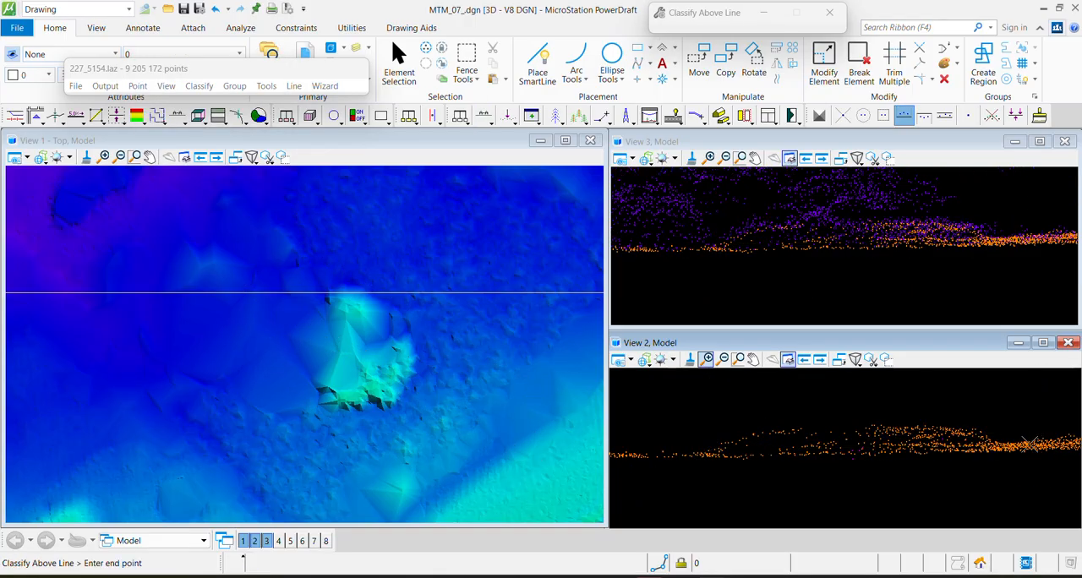
# Section the small cyan bump just south of the cleaned mound and classify Ground points above a line as Default
pyautogui.press('F1')
pyautogui.click(378, 416)
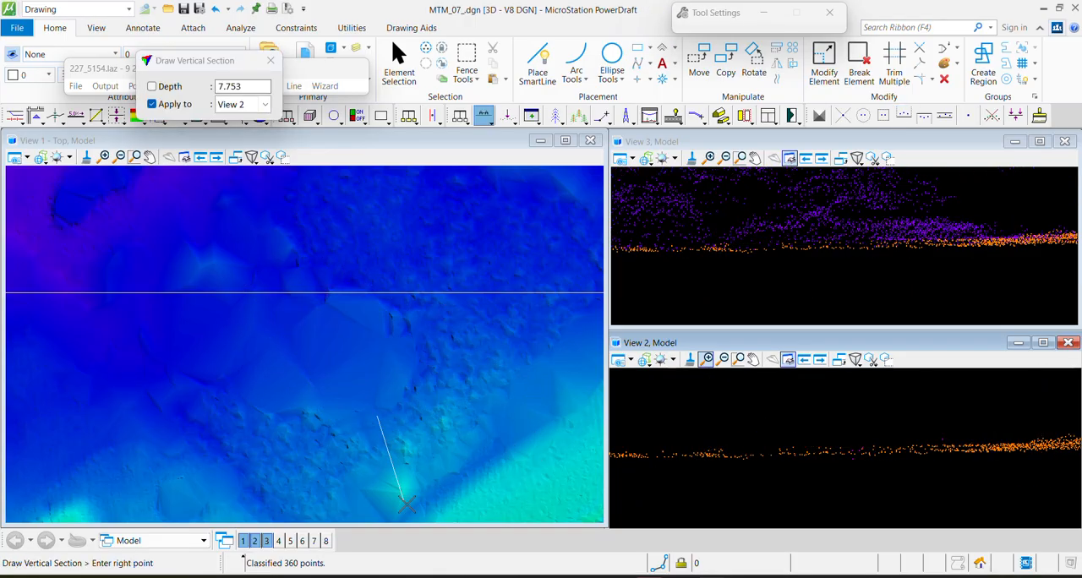
pyautogui.click(431, 498)
pyautogui.press('F2')
pyautogui.click(857, 442)
pyautogui.click(993, 456)
# Section the green-rimmed mound beside the round structure at the tile edge at about 10.1 depth to inspect its points
pyautogui.scroll(-4, 433, 389)
pyautogui.moveTo(391, 192); pyautogui.dragTo(325, 337, button='middle')
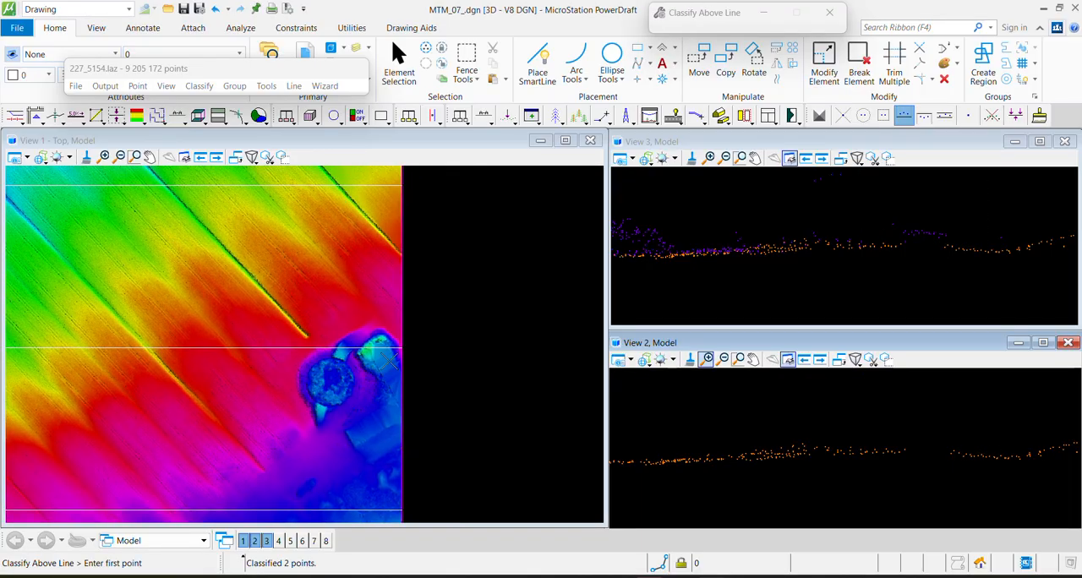
pyautogui.scroll(3, 334, 321)
pyautogui.scroll(3, 335, 309)
pyautogui.press('F1')
pyautogui.click(331, 275)
pyautogui.click(449, 382)
pyautogui.click(399, 423)
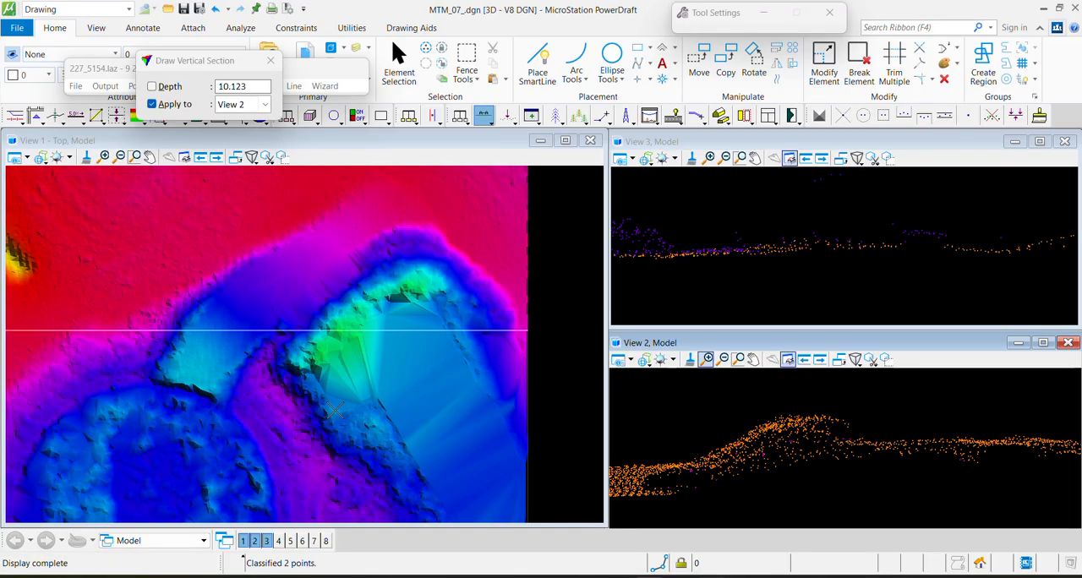
pyautogui.press('F2')
# Section across the lower flank of the green-rimmed mound at the tile edge and classify Ground points above a line as Default
pyautogui.press('F1')
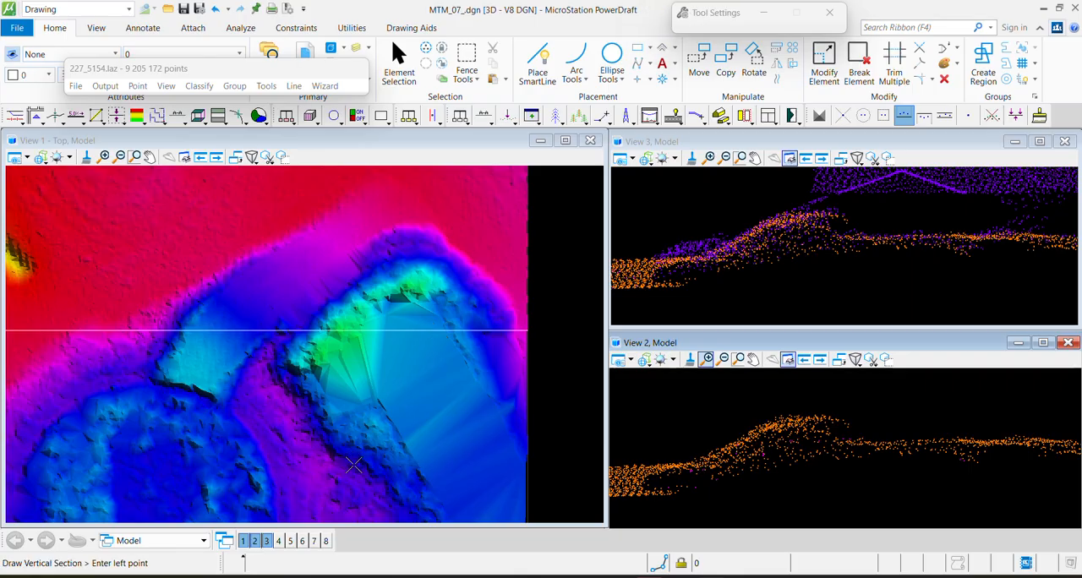
pyautogui.click(348, 476)
pyautogui.click(528, 391)
pyautogui.click(499, 461)
pyautogui.press('F2')
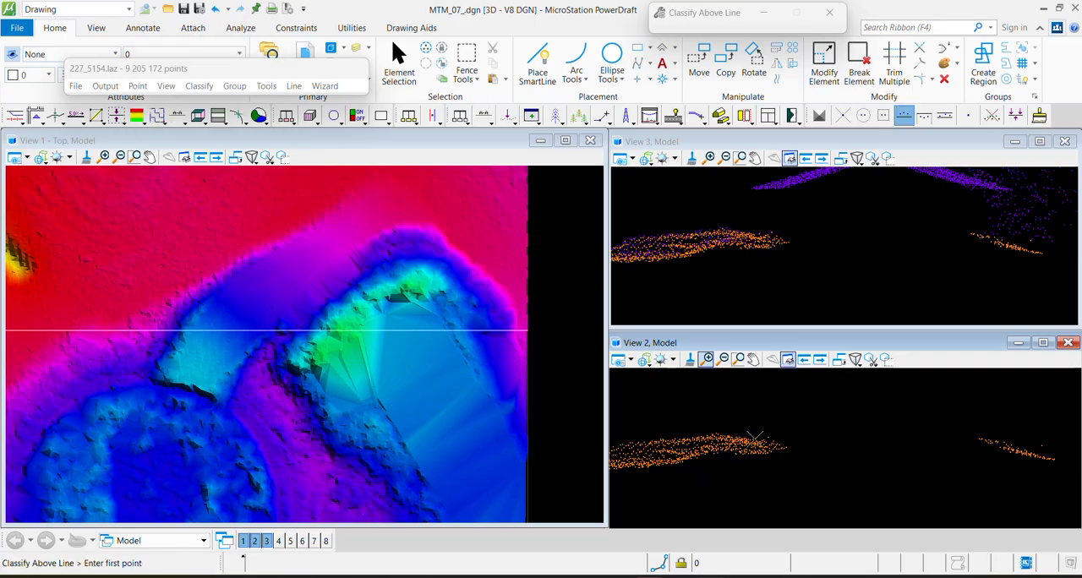
pyautogui.click(810, 470)
# Examine the shaded surface from the round structures across the fields to the tile's upper-left corner for remaining ground errors
pyautogui.scroll(-6, 87, 311)
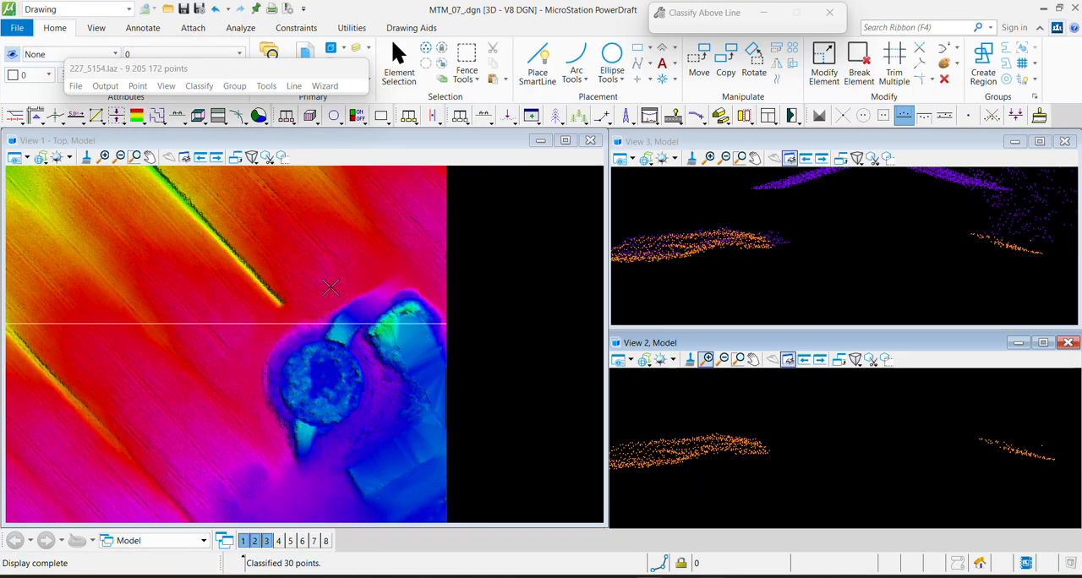
pyautogui.moveTo(87, 311); pyautogui.dragTo(392, 409, button='middle')
pyautogui.scroll(-5, 326, 280)
pyautogui.moveTo(326, 281); pyautogui.dragTo(314, 362, button='middle')
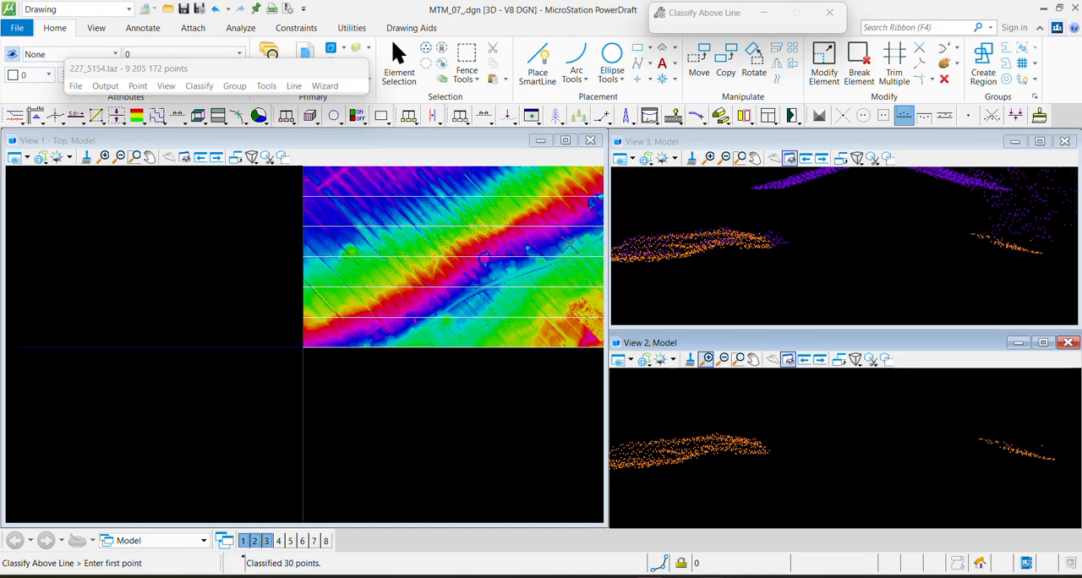
pyautogui.scroll(4, 560, 245)
pyautogui.scroll(-3, 347, 327)
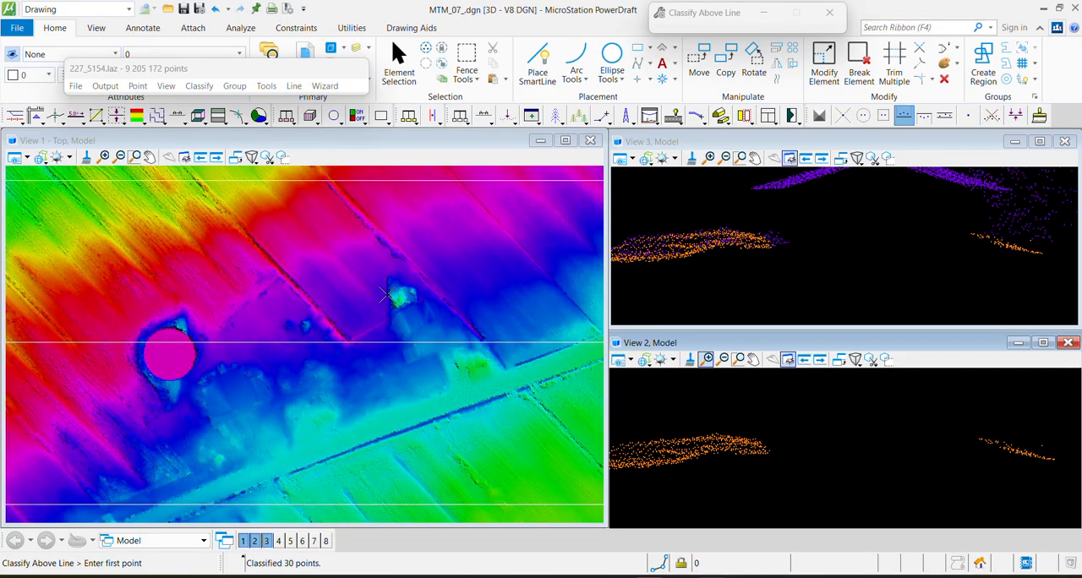
pyautogui.moveTo(181, 394); pyautogui.dragTo(483, 397, button='middle')
pyautogui.moveTo(514, 301); pyautogui.dragTo(284, 494, button='middle')
pyautogui.moveTo(447, 216); pyautogui.dragTo(463, 395, button='middle')
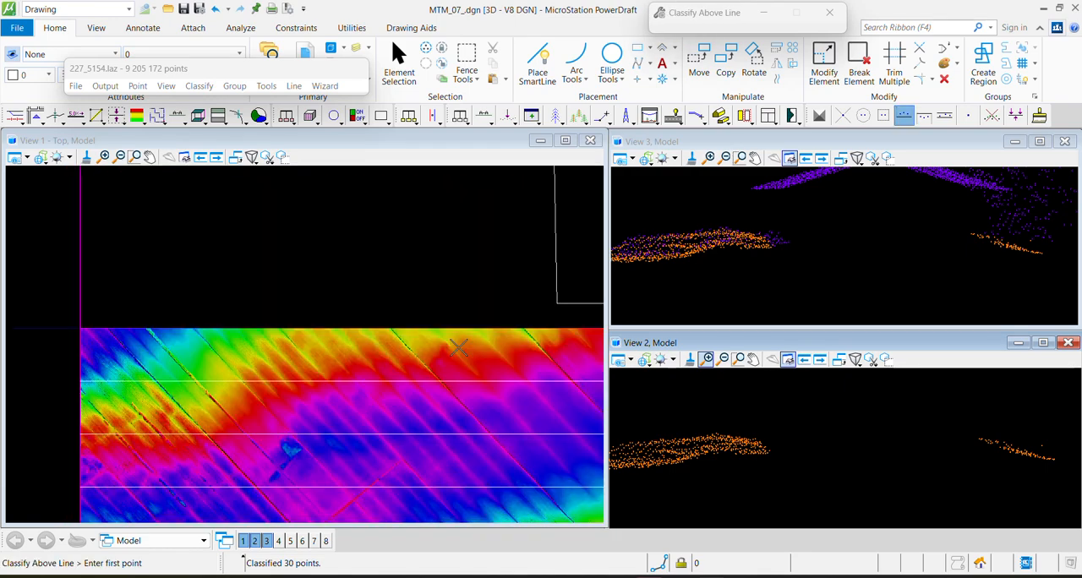